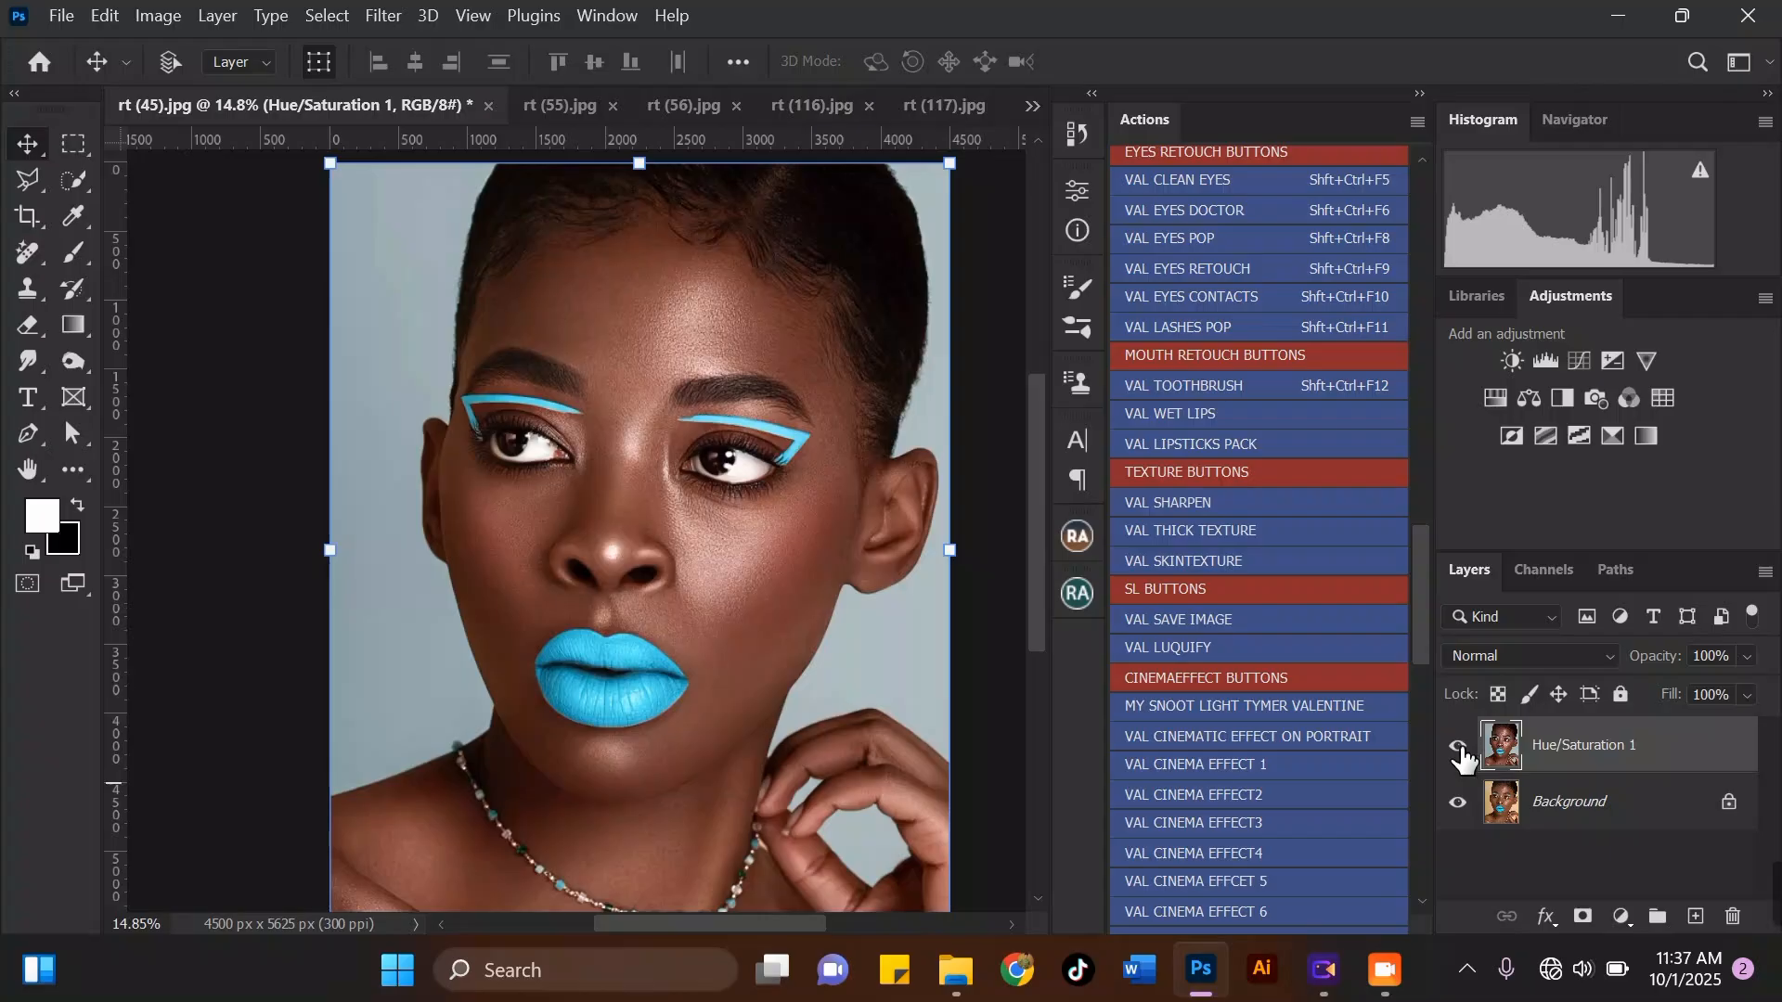
Step: Select the Background layer and compare the retouched portrait with the original by toggling Hue/Saturation 1, leaving that layer hidden
{"action": "left_click", "coordinate": [1569, 806]}
{"action": "left_click", "coordinate": [1458, 749]}
{"action": "left_click", "coordinate": [1459, 748]}
{"action": "left_click", "coordinate": [1459, 748]}
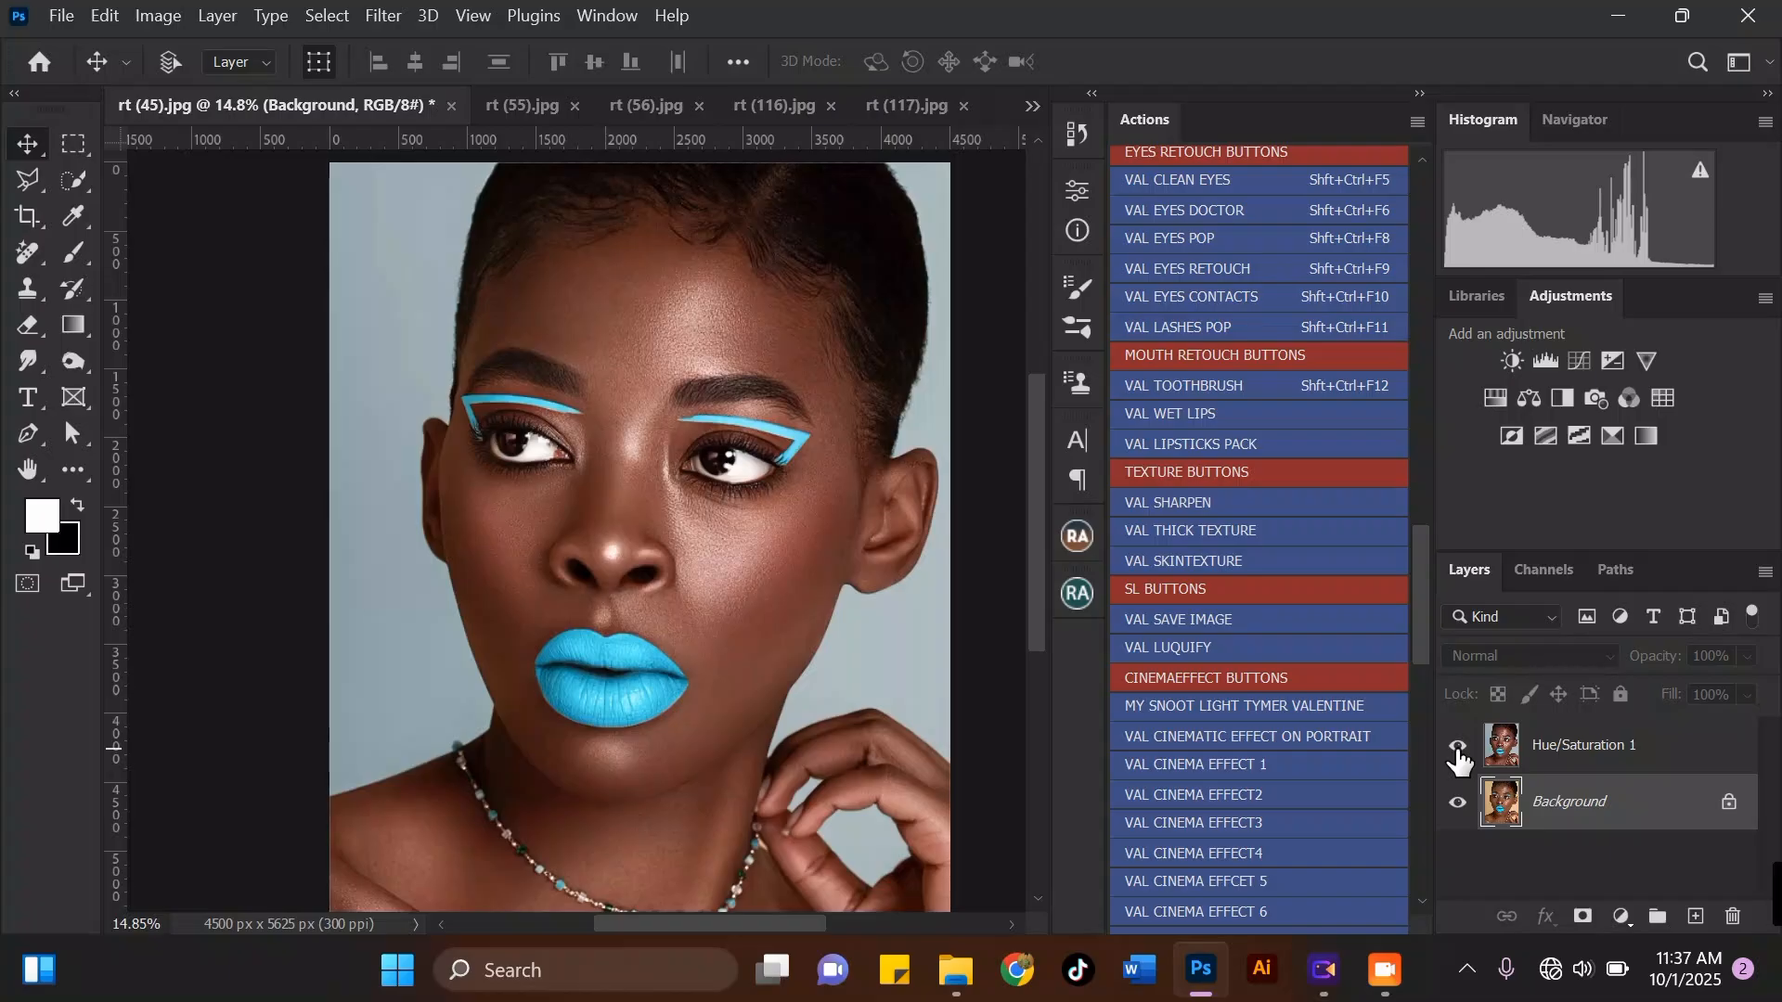
{"action": "left_click", "coordinate": [1457, 747]}
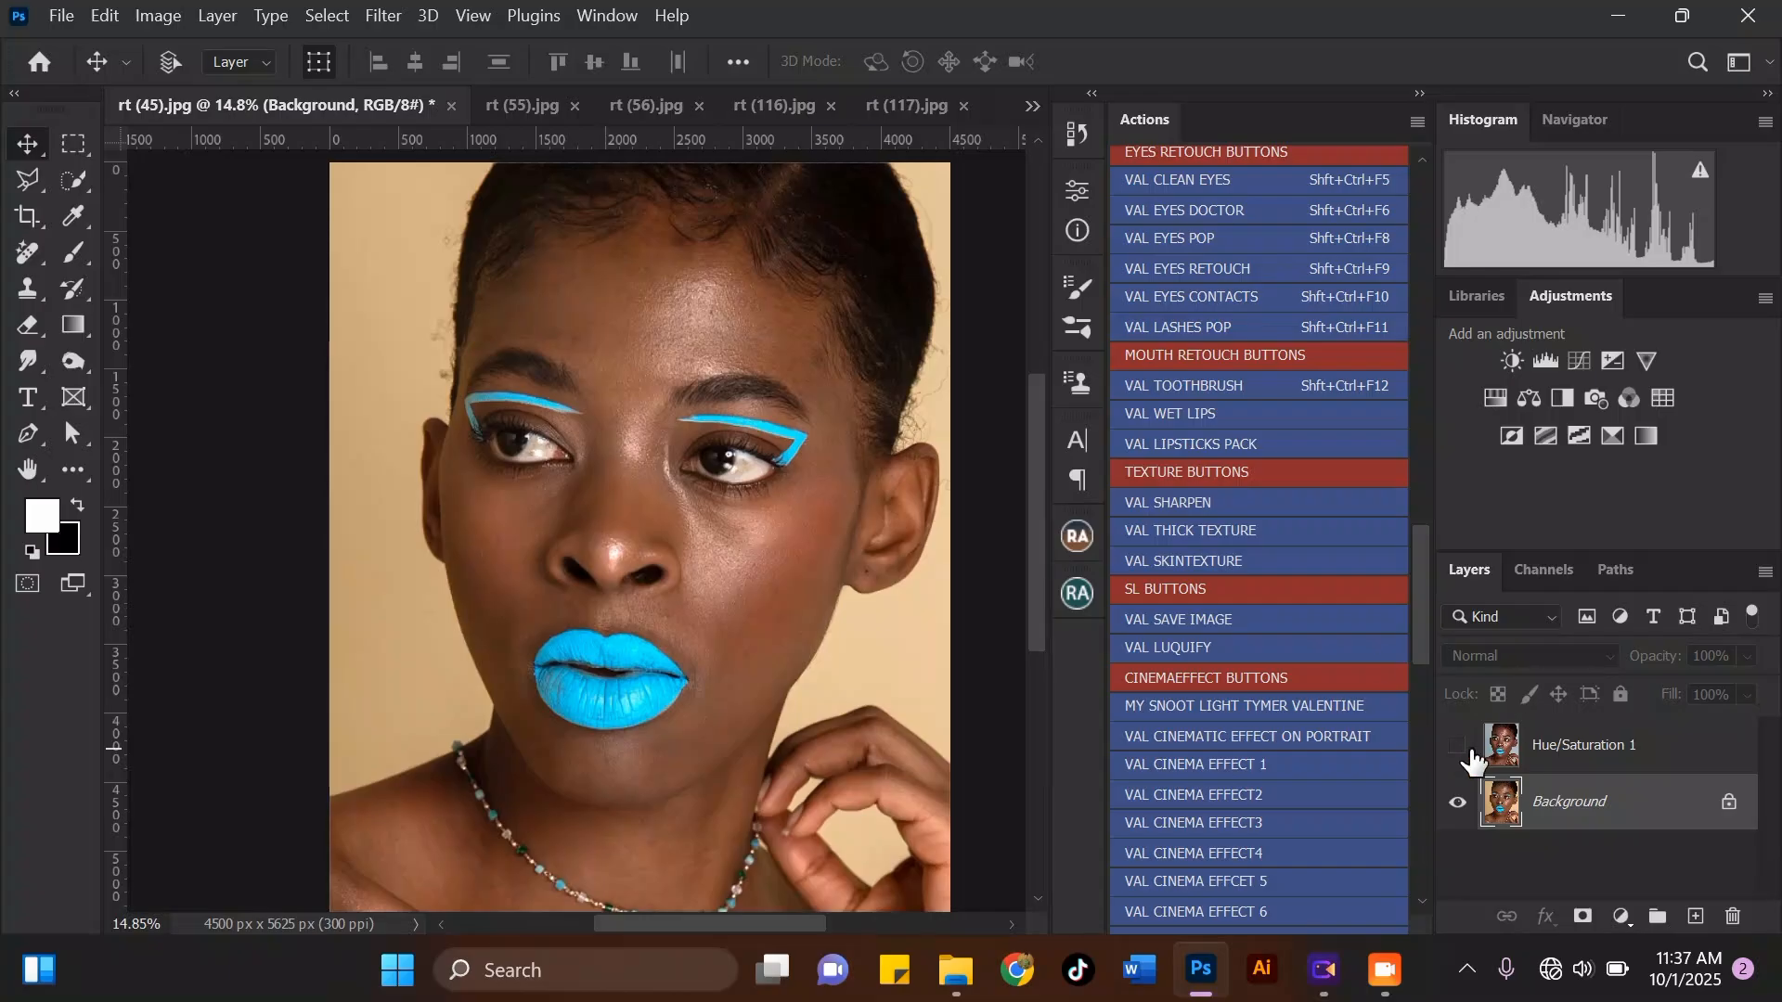
{"action": "left_click", "coordinate": [1458, 747]}
{"action": "left_click", "coordinate": [1458, 746]}
{"action": "mouse_move", "coordinate": [1422, 572]}
{"action": "left_mouse_down"}
{"action": "mouse_move", "coordinate": [1411, 343]}
{"action": "mouse_move", "coordinate": [1397, 513]}
{"action": "mouse_move", "coordinate": [1430, 637]}
{"action": "mouse_move", "coordinate": [1423, 811]}
{"action": "mouse_move", "coordinate": [1434, 357]}
{"action": "mouse_move", "coordinate": [1420, 809]}
{"action": "mouse_move", "coordinate": [1420, 381]}
{"action": "mouse_move", "coordinate": [1416, 702]}
{"action": "left_mouse_up"}
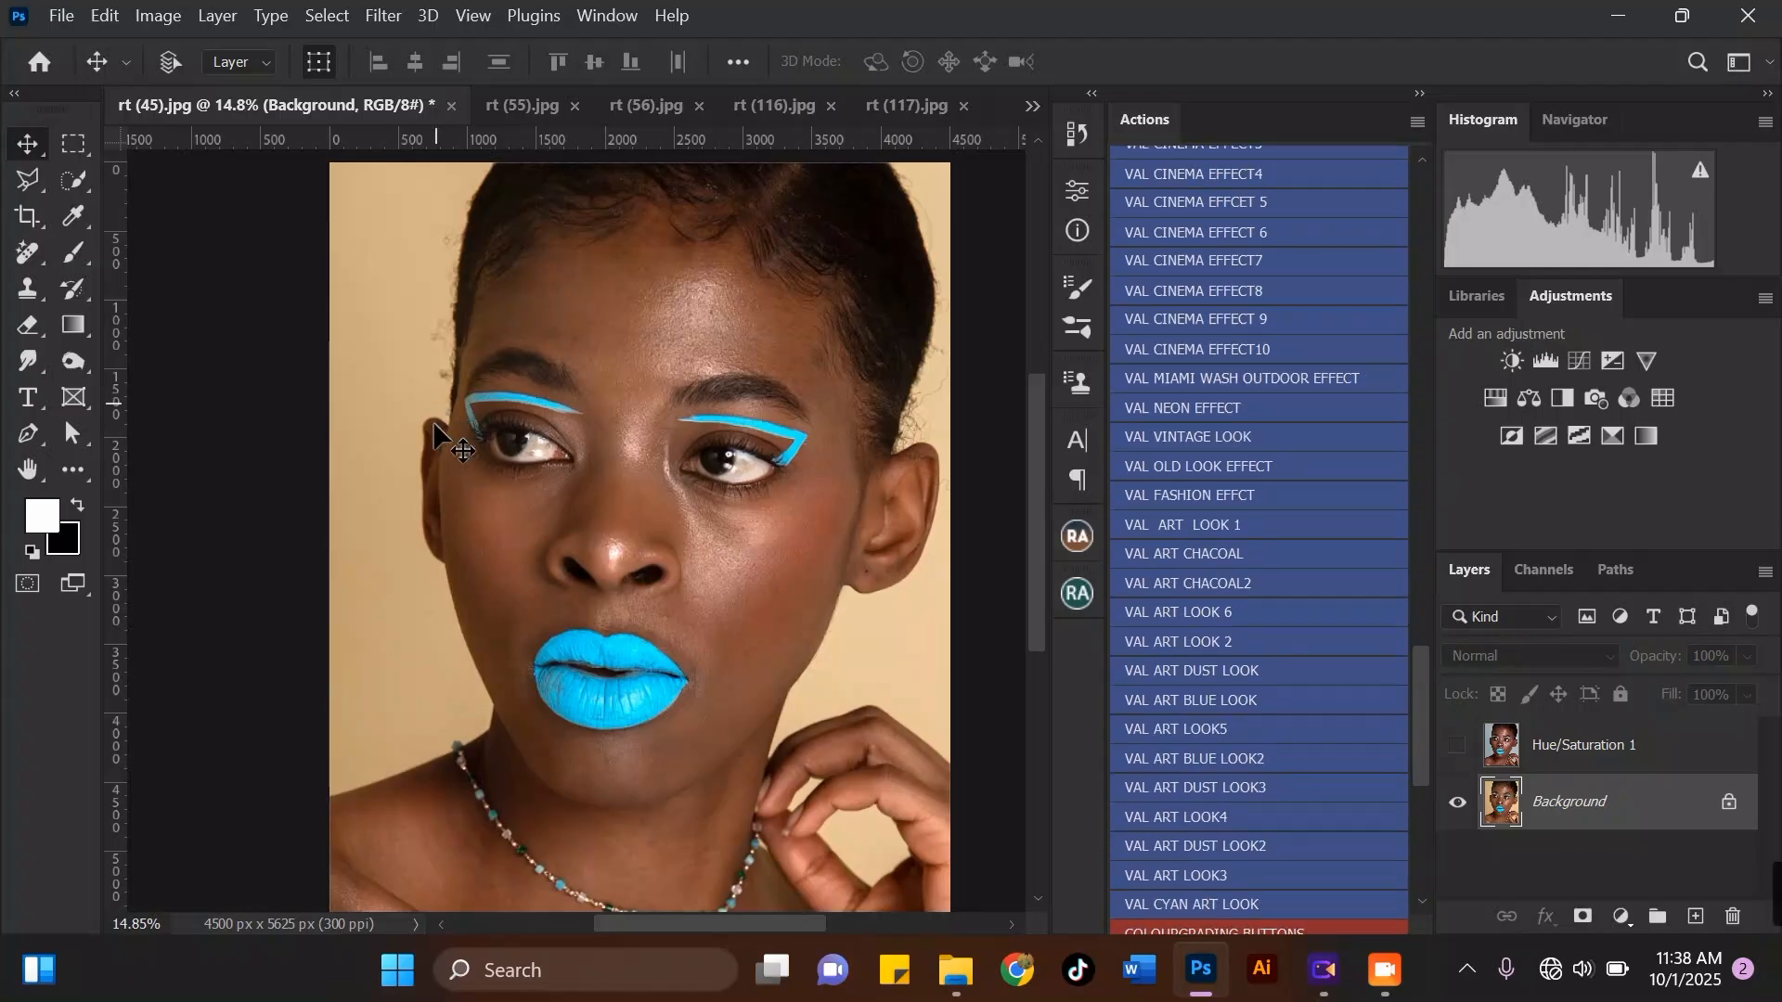
{"action": "left_click", "coordinate": [1457, 746]}
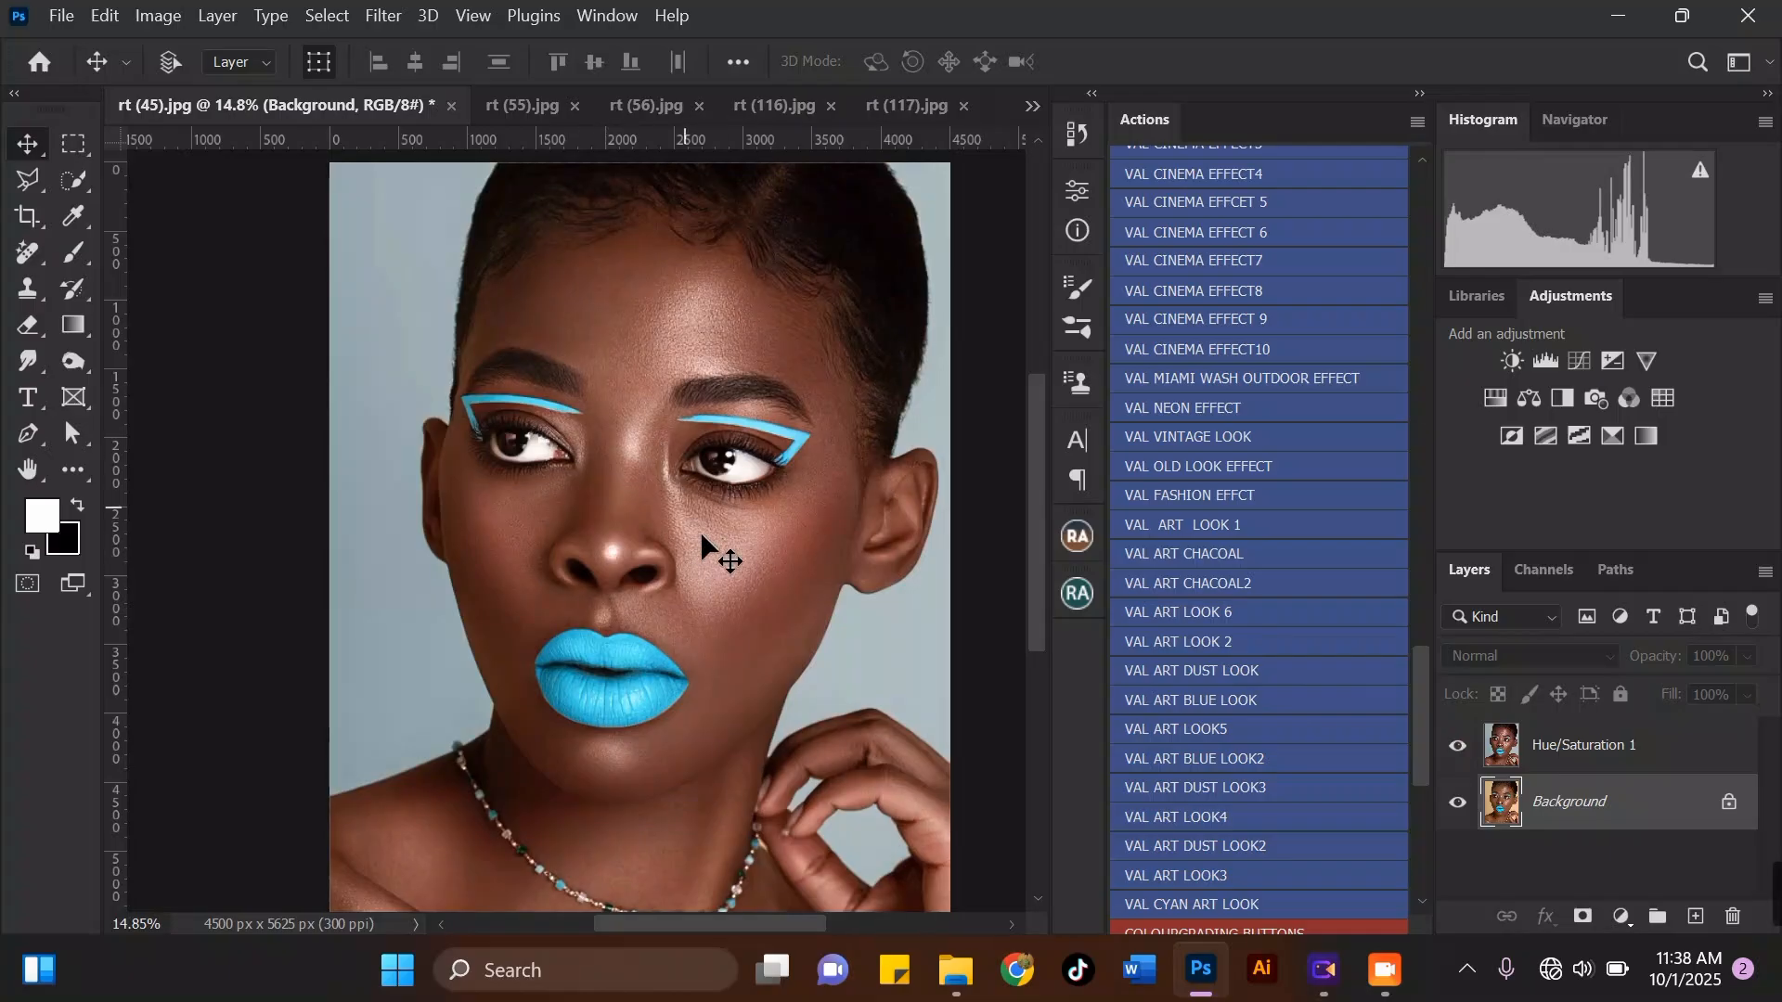
{"action": "left_click", "coordinate": [1455, 747]}
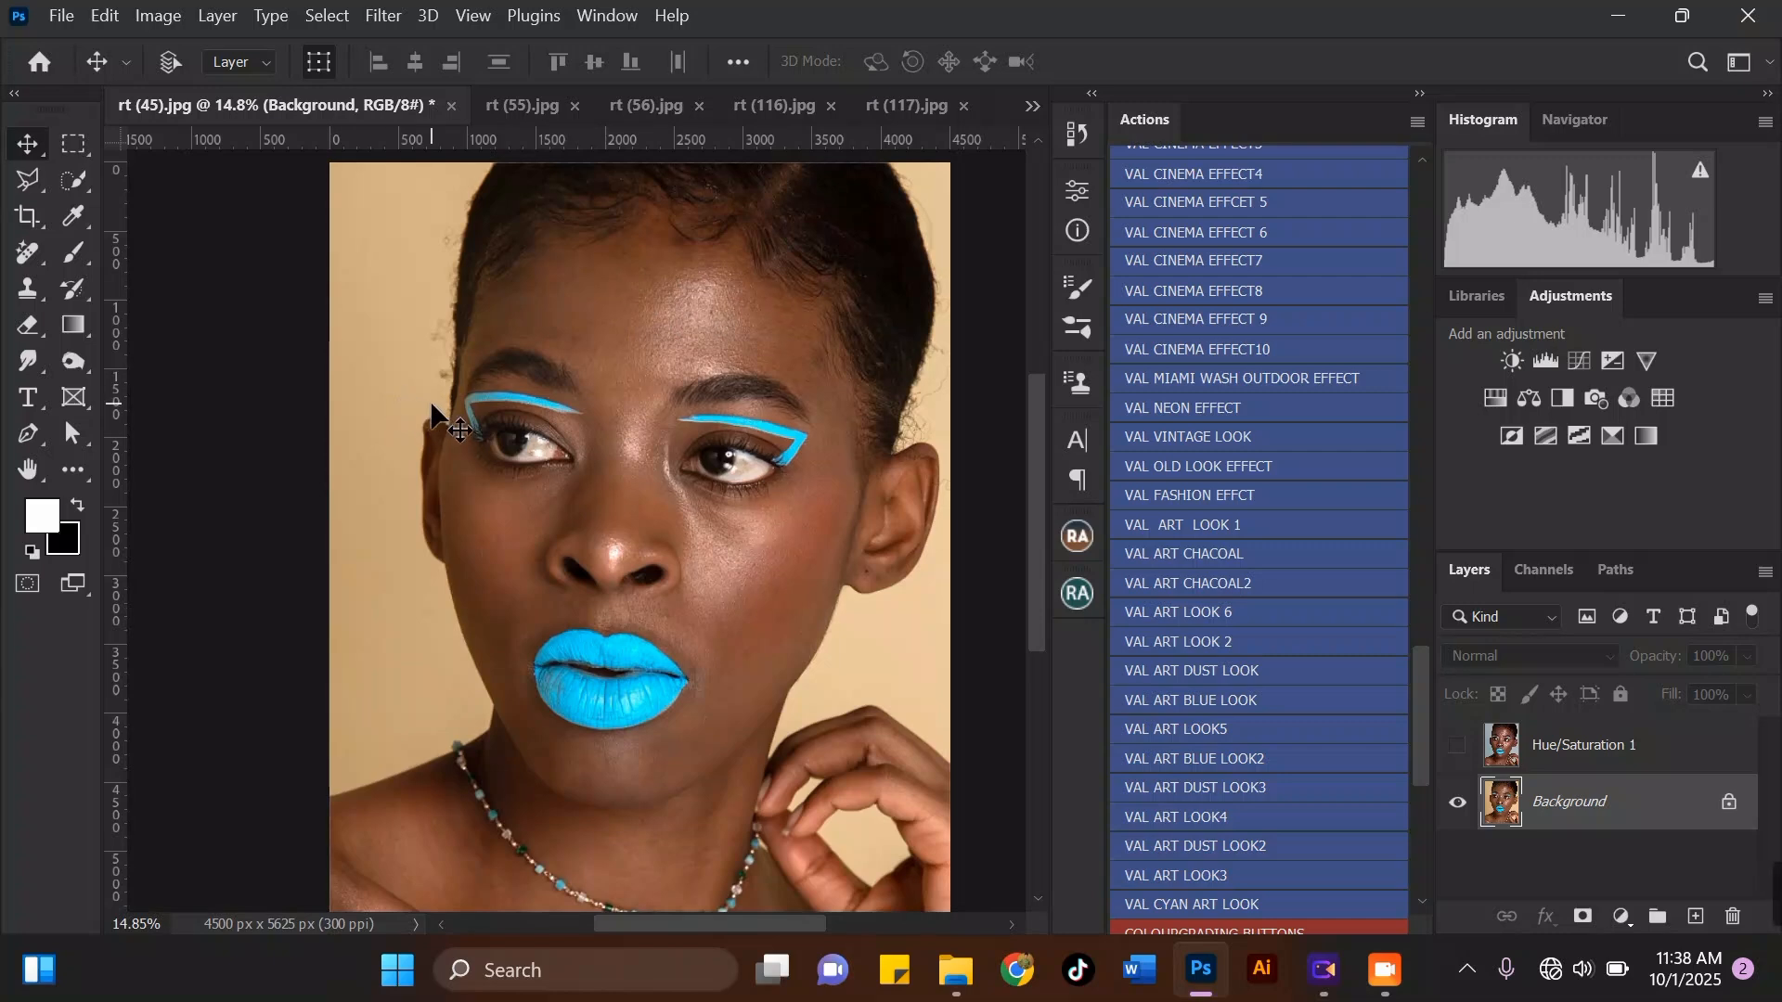
Step: Duplicate the Background layer and open the copy in the Camera Raw Filter with a side-by-side before/after view
{"action": "key", "text": "ctrl+j"}
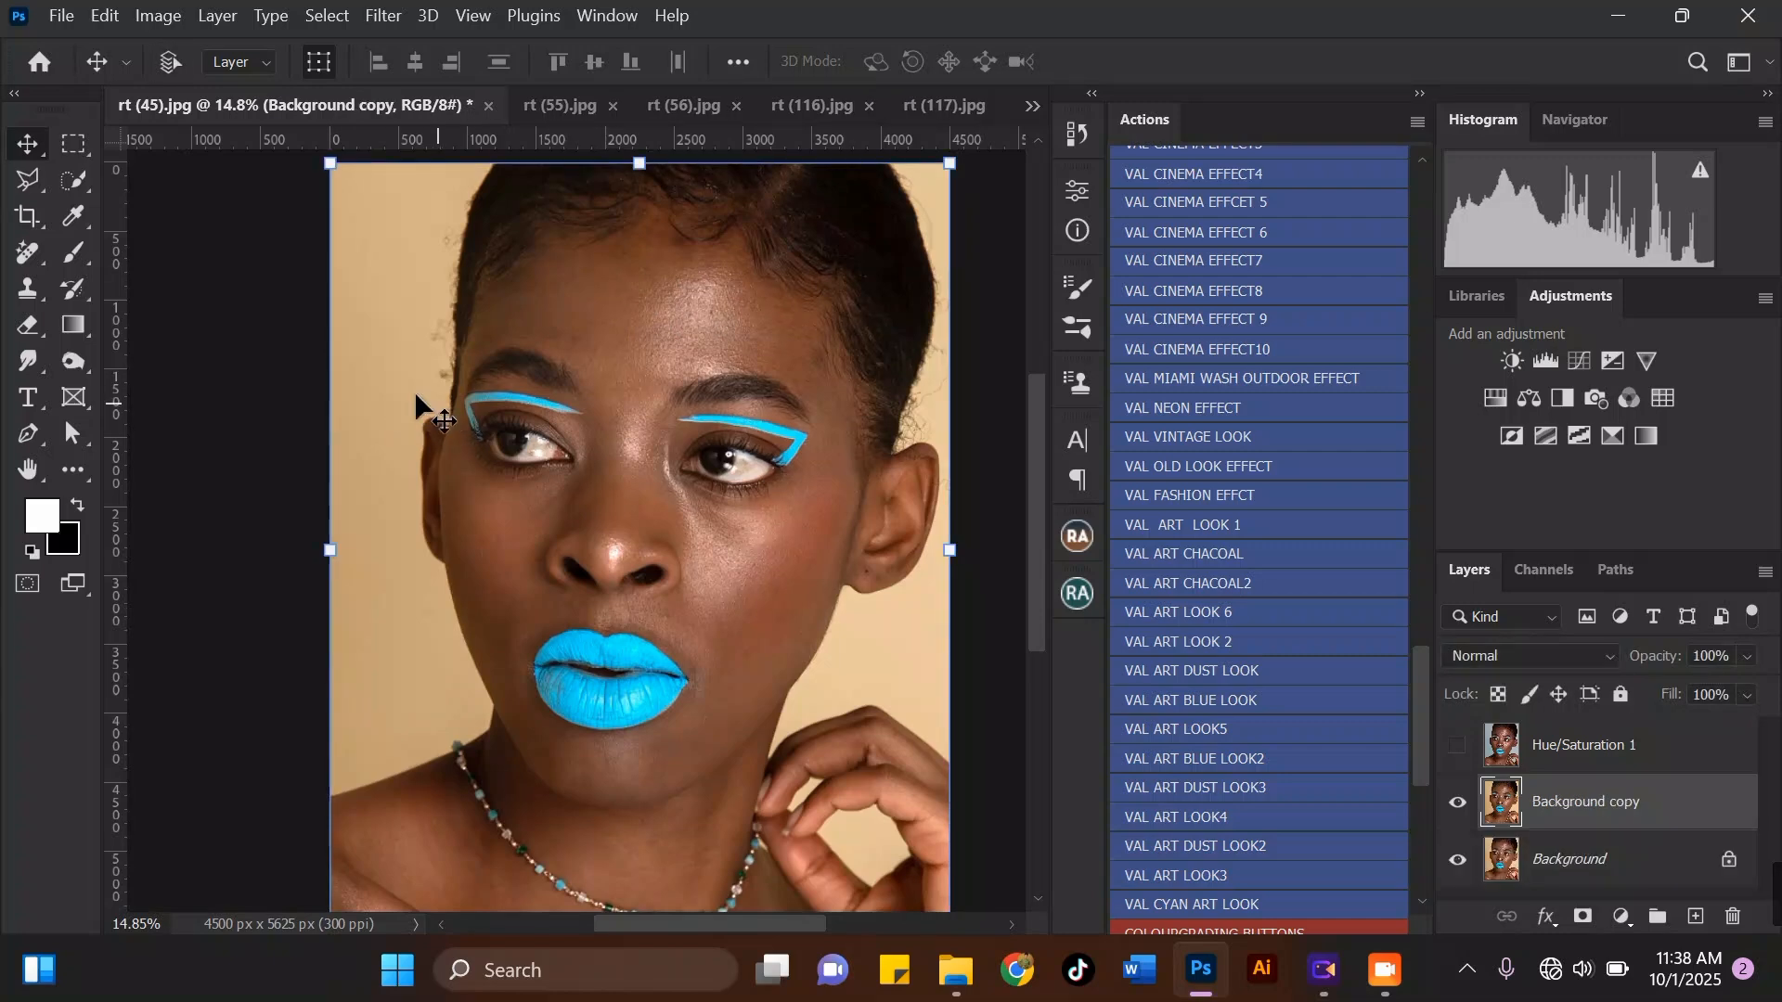
{"action": "left_click", "coordinate": [383, 16]}
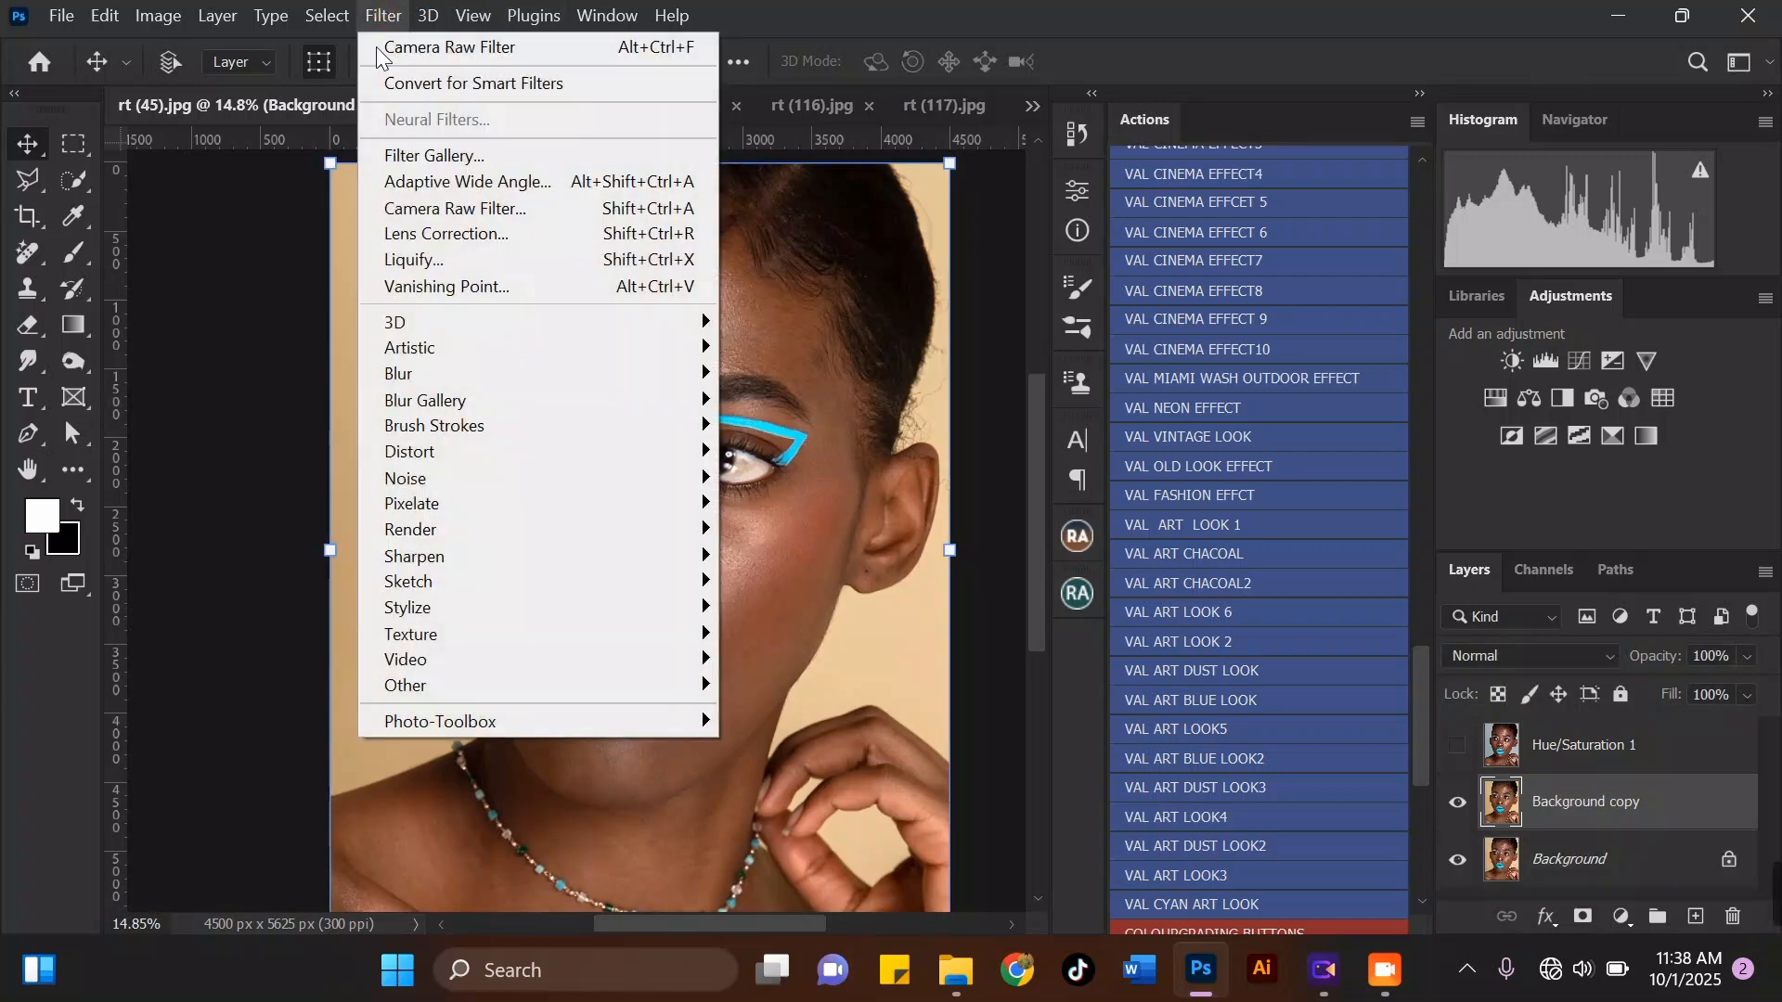
{"action": "left_click", "coordinate": [441, 208]}
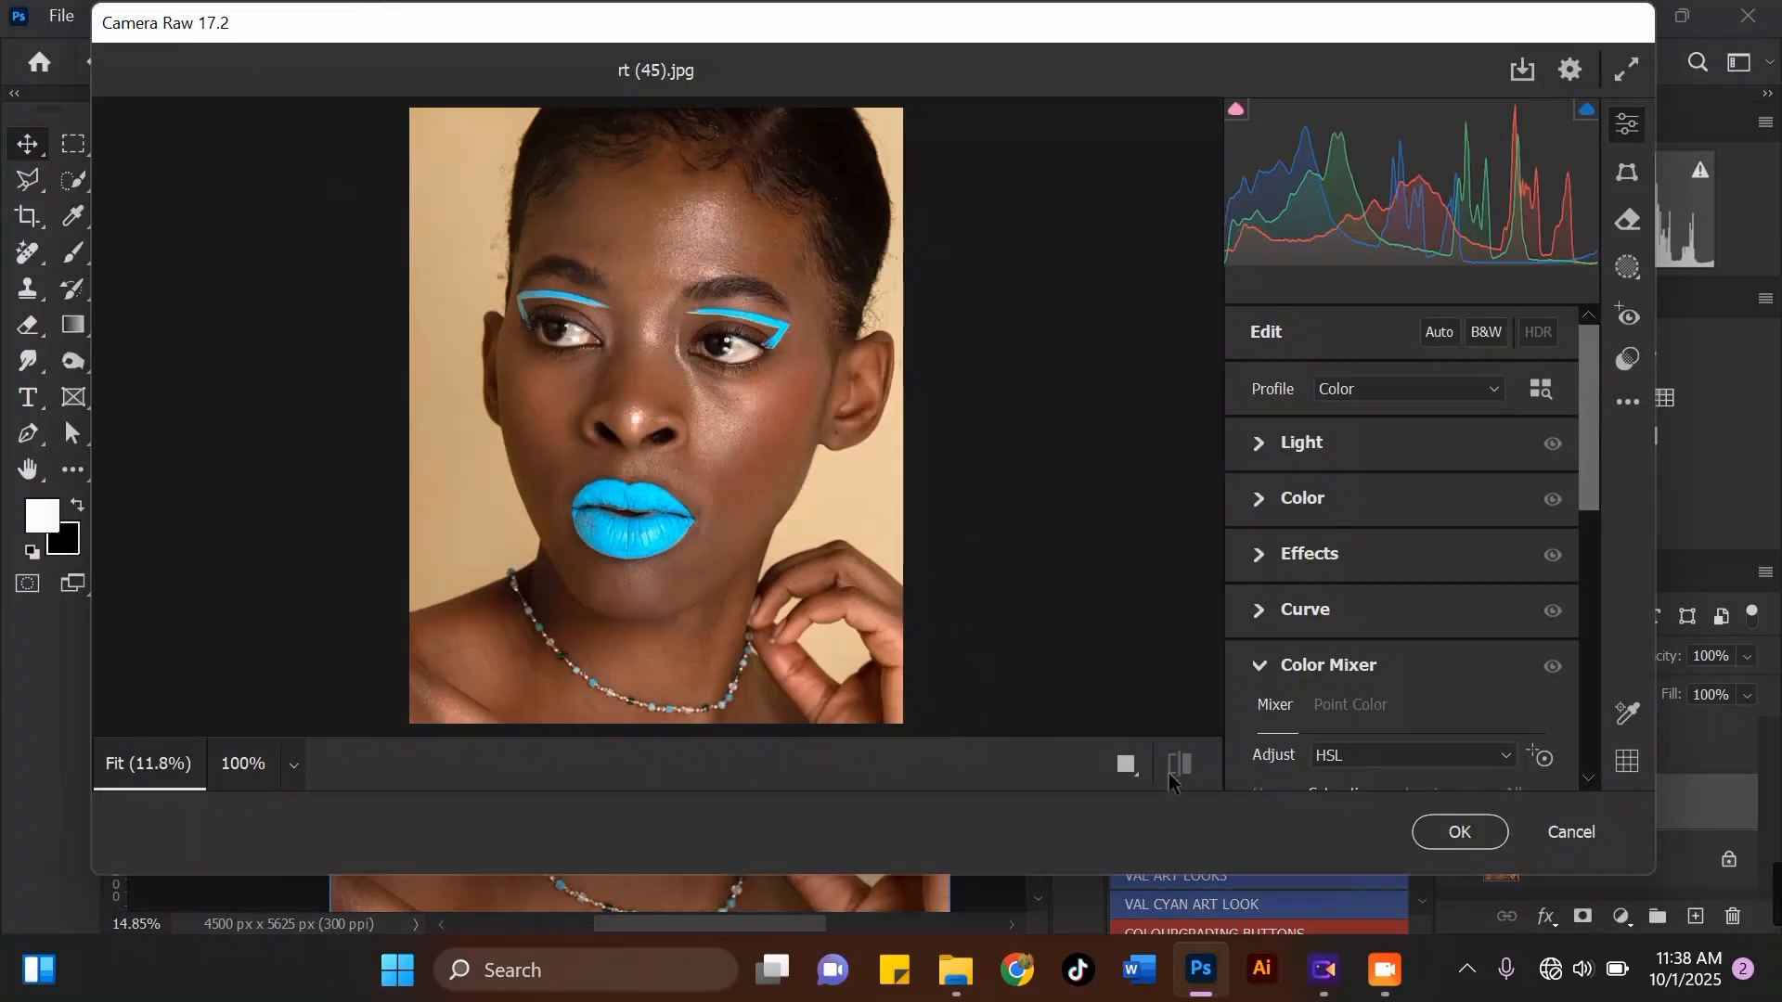
{"action": "left_click", "coordinate": [1137, 766]}
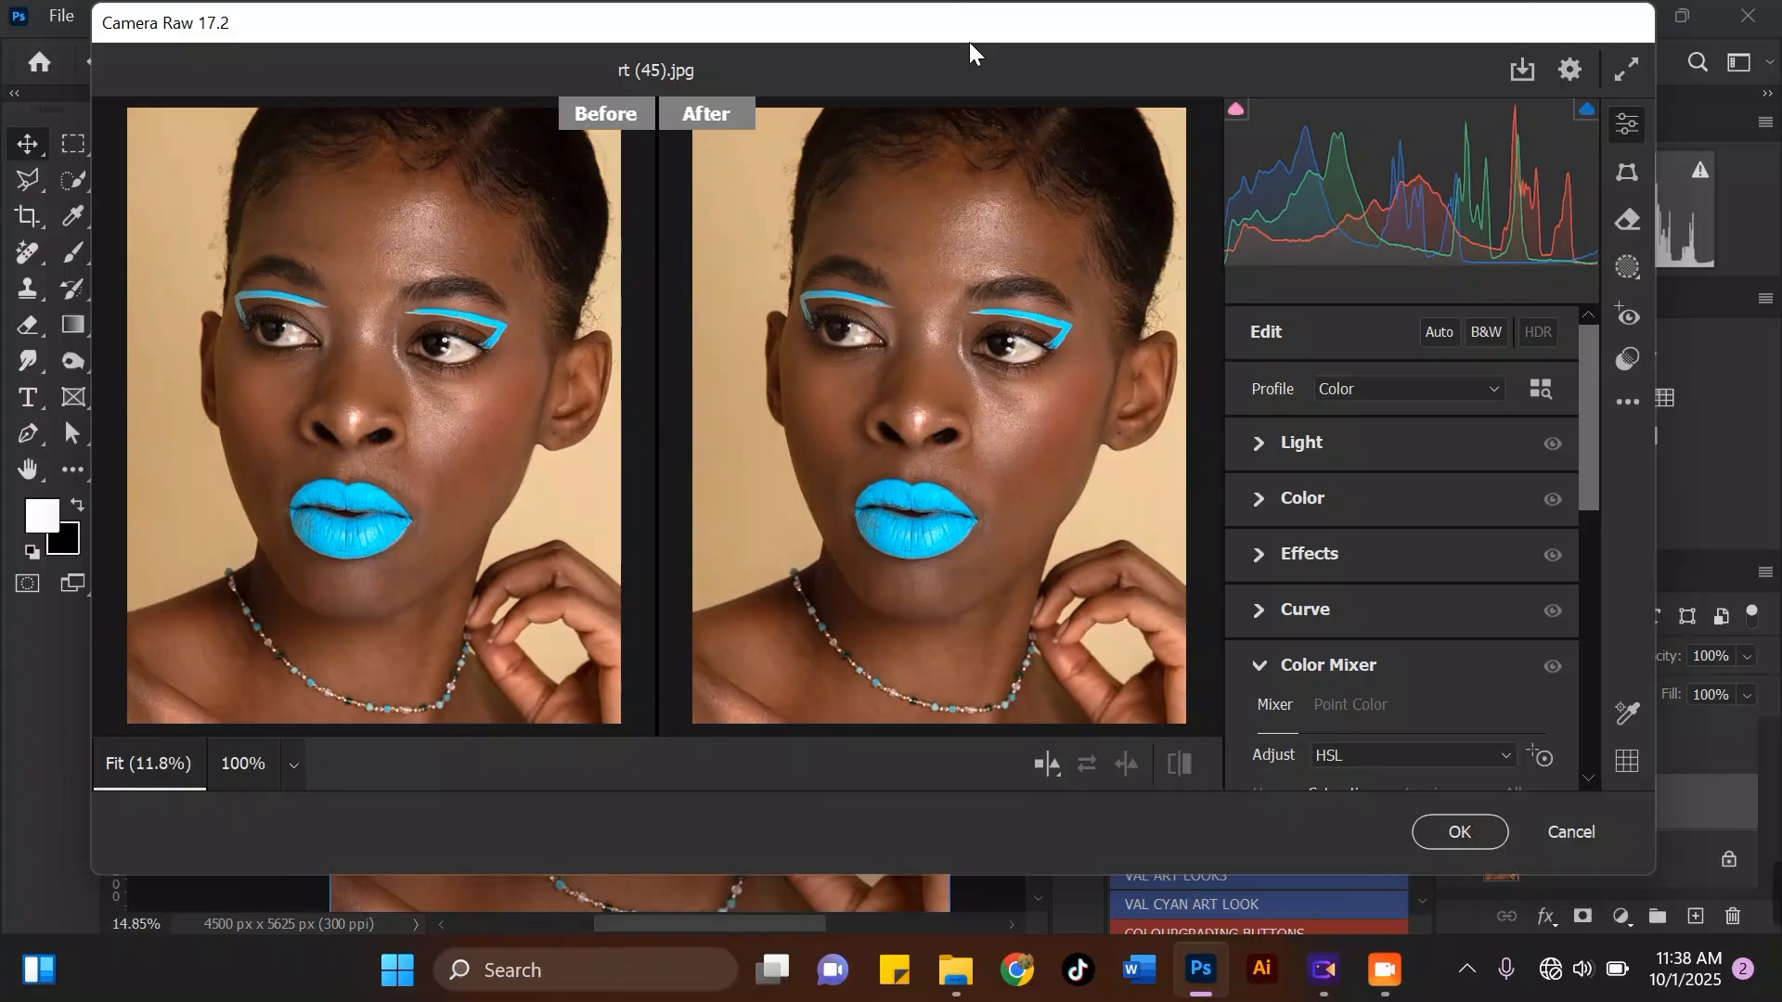
Step: Cool the portrait's white balance by setting Temperature to -10 and Tint to +11
{"action": "left_click", "coordinate": [1261, 502]}
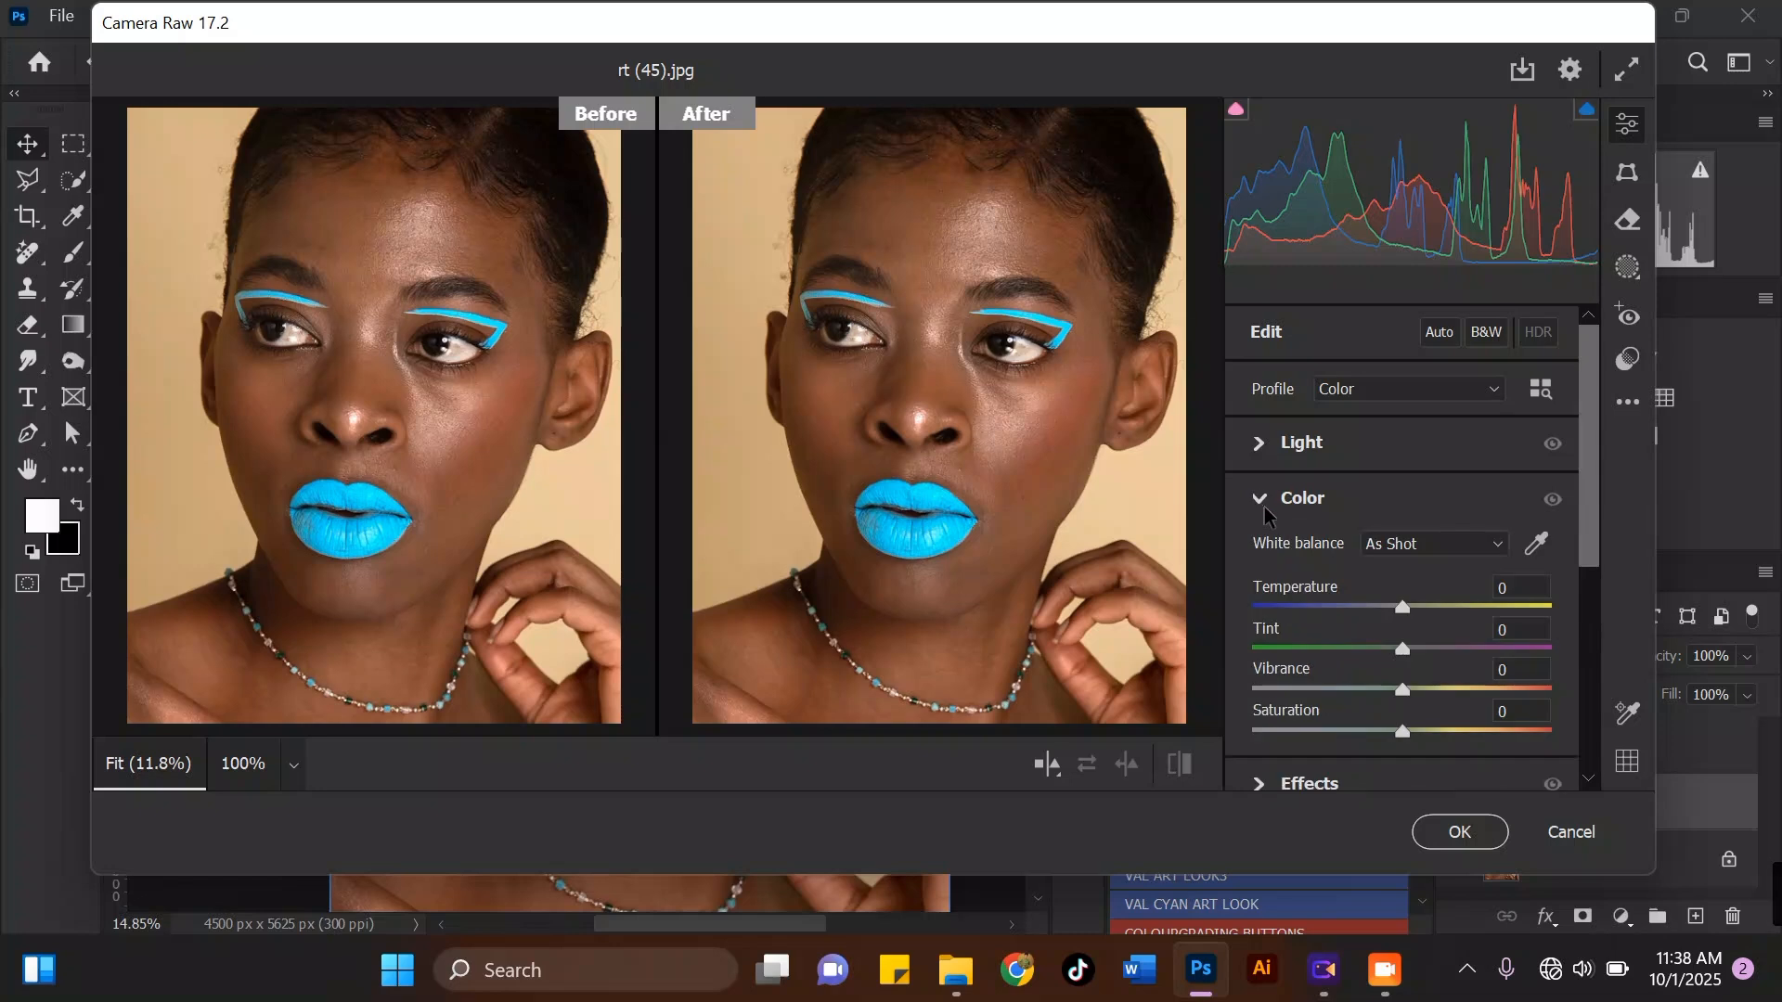
{"action": "left_click_drag", "start_coordinate": [1404, 613], "coordinate": [1387, 609]}
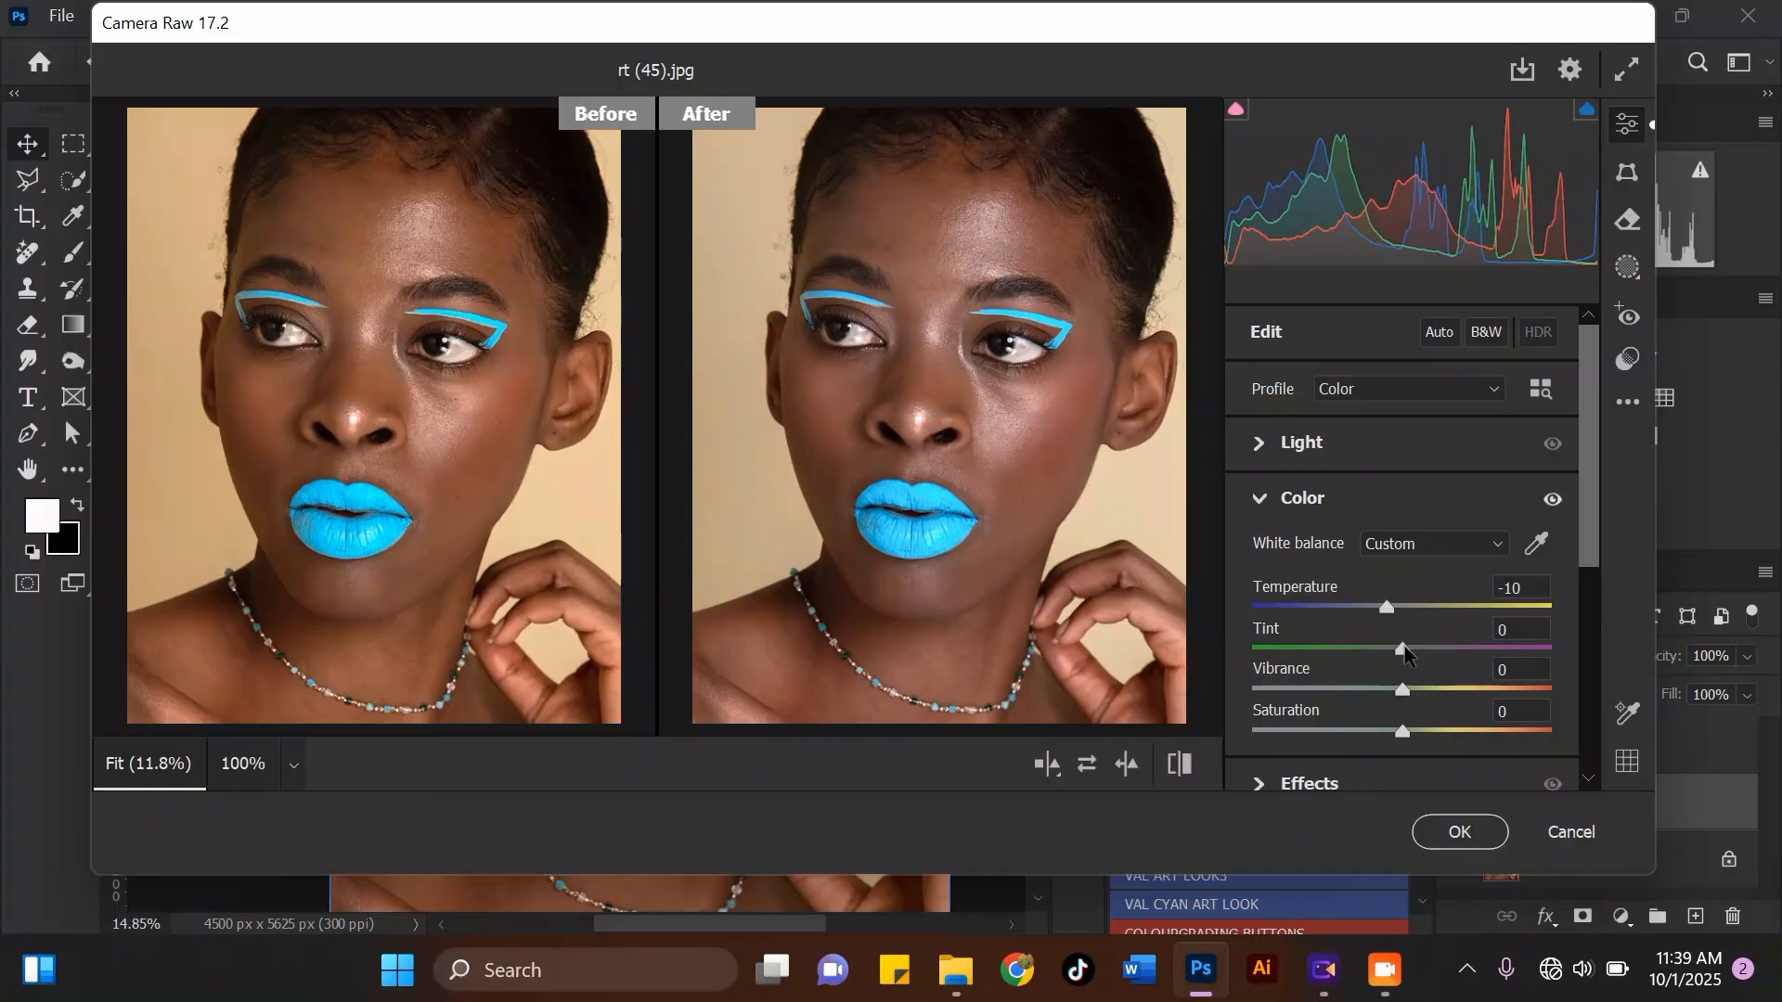
{"action": "left_click_drag", "start_coordinate": [1406, 650], "coordinate": [1420, 653]}
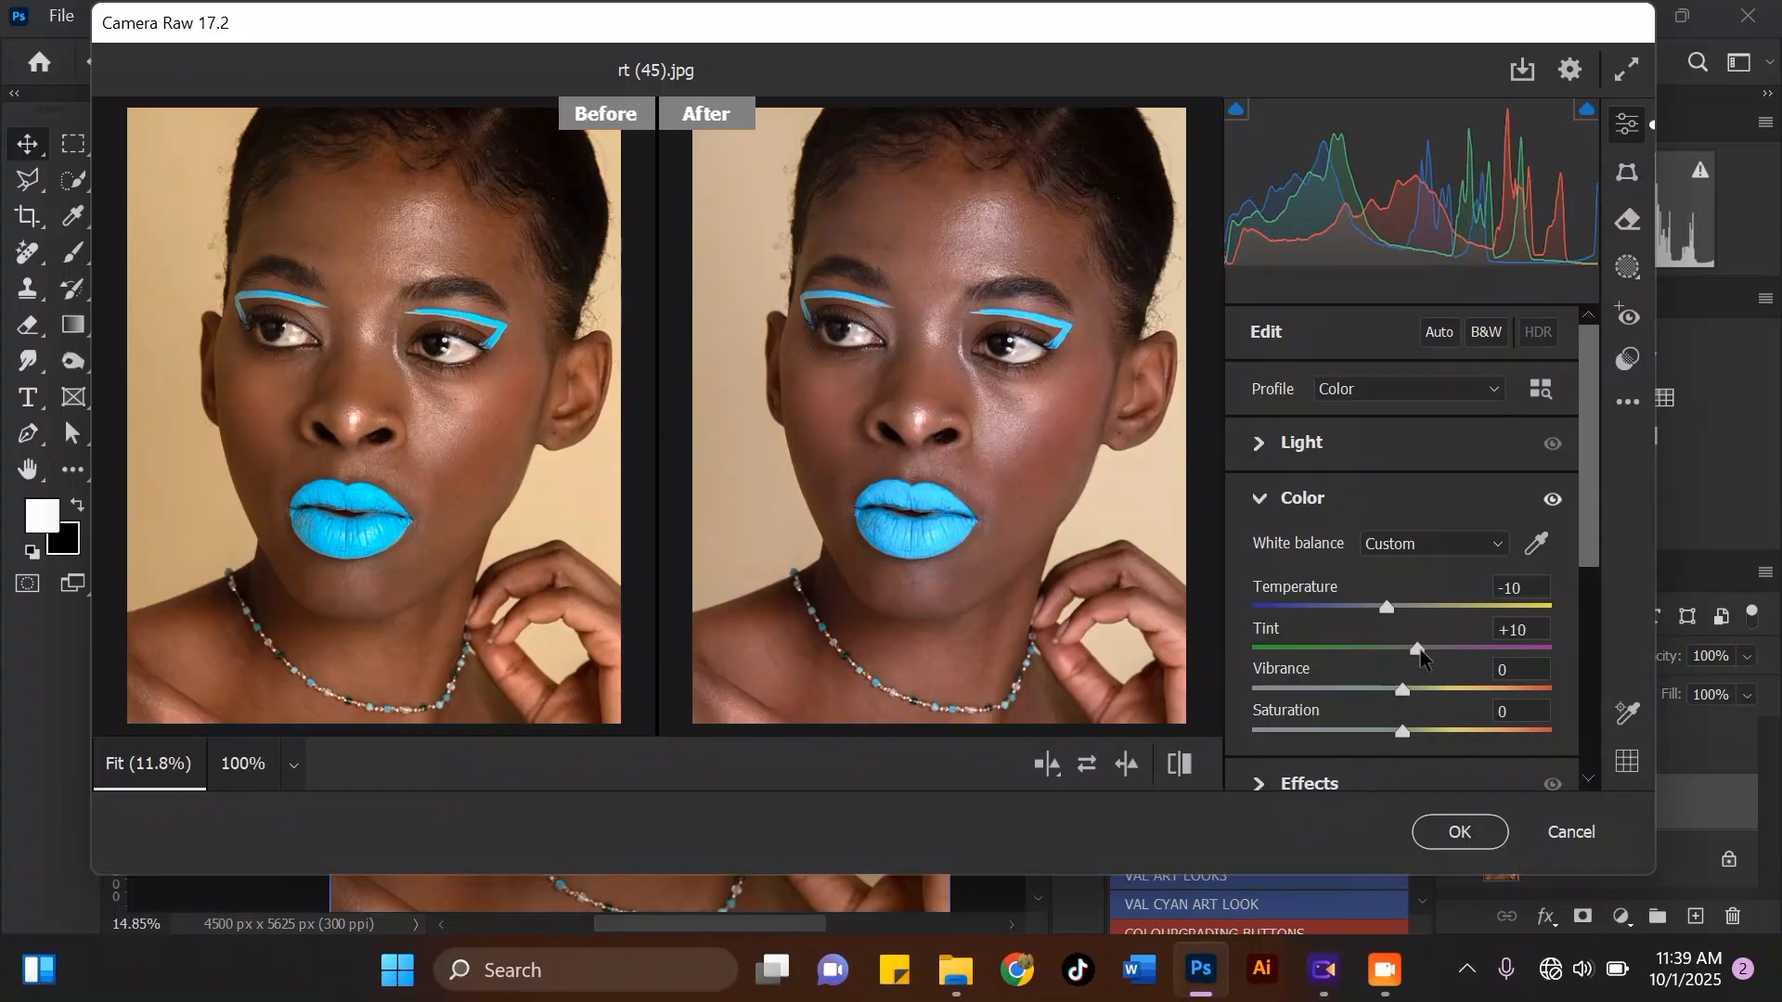
{"action": "left_click_drag", "start_coordinate": [1420, 655], "coordinate": [1424, 656]}
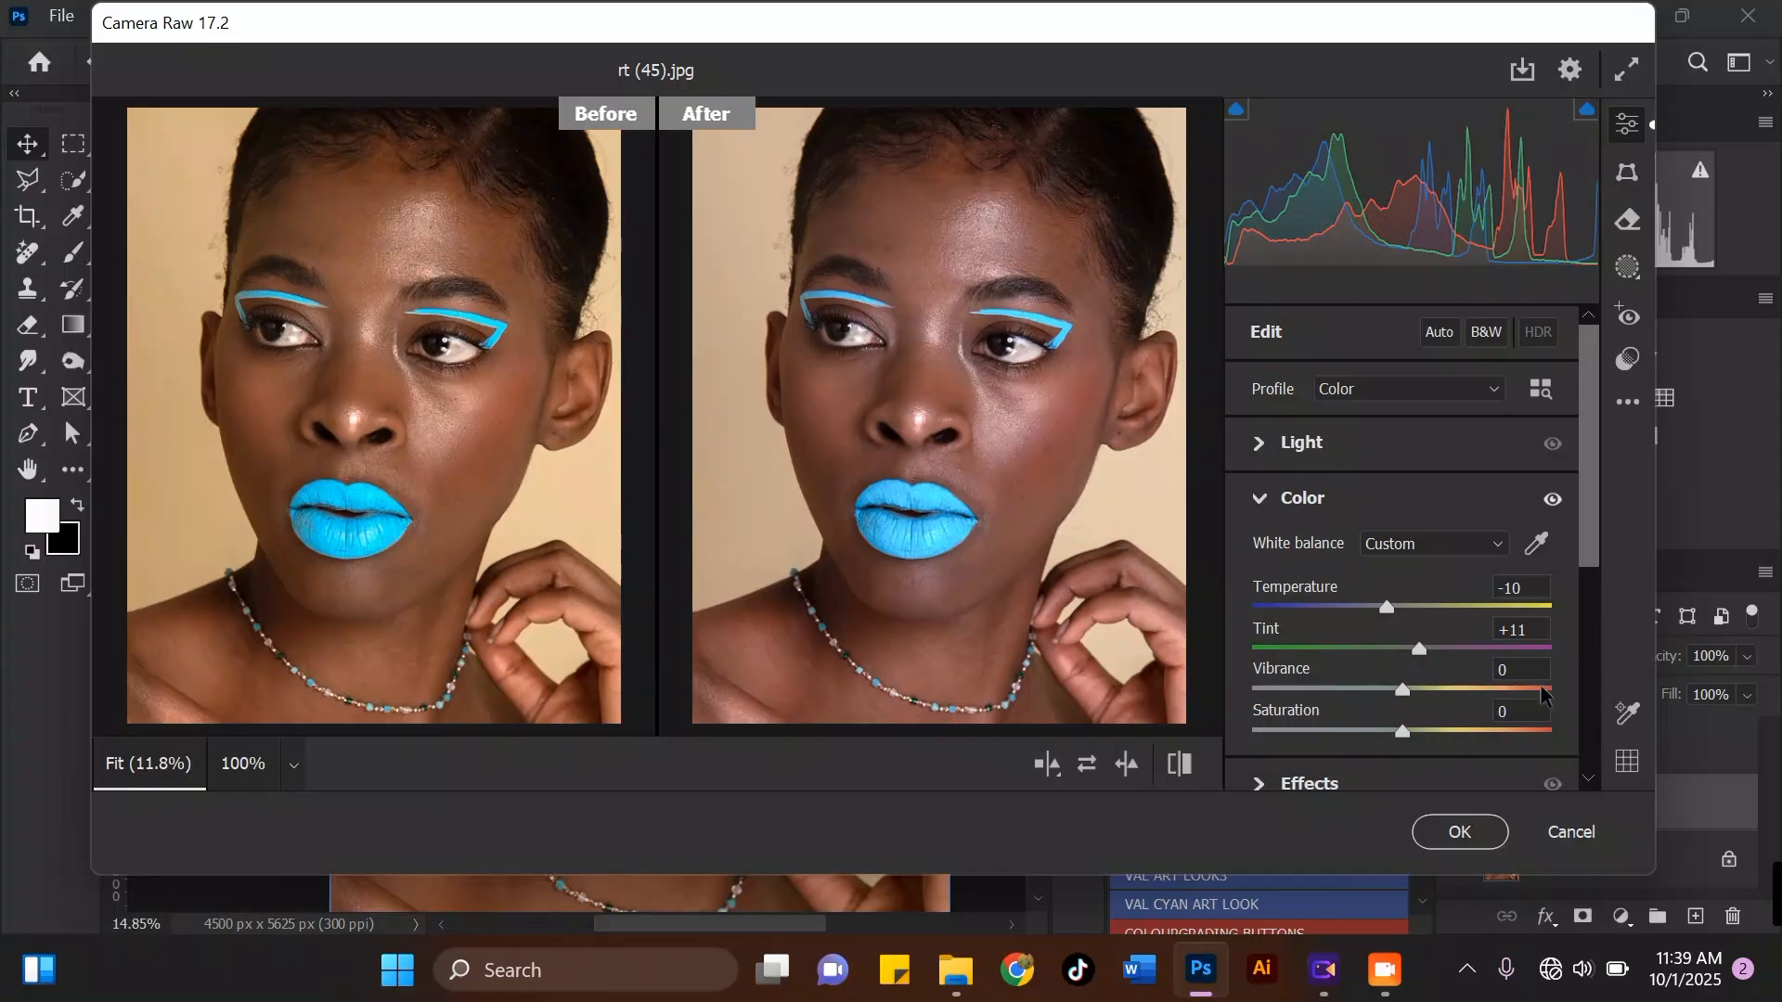
{"action": "mouse_move", "coordinate": [1596, 543]}
{"action": "left_mouse_down"}
{"action": "mouse_move", "coordinate": [1600, 651]}
{"action": "mouse_move", "coordinate": [1598, 531]}
{"action": "left_mouse_up"}
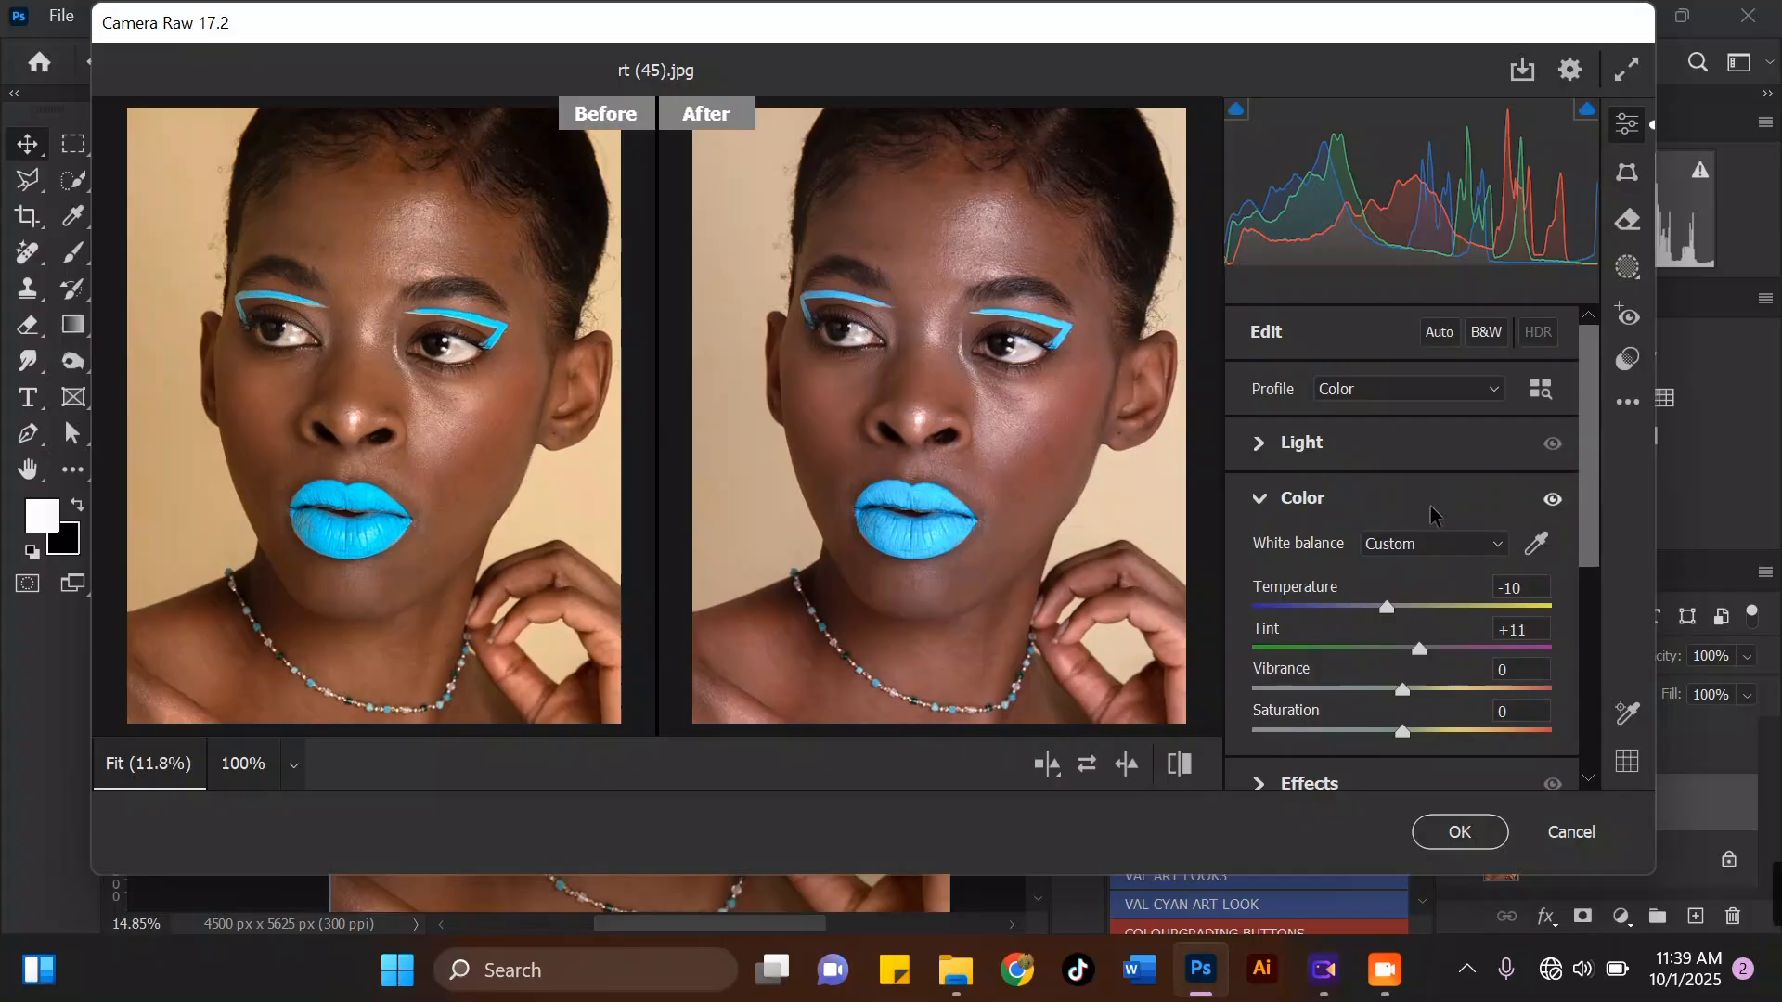
Step: Set Blacks to -33 in the Light adjustments and apply the Camera Raw edits
{"action": "left_click", "coordinate": [1264, 445]}
{"action": "left_click_drag", "start_coordinate": [1404, 716], "coordinate": [1356, 721]}
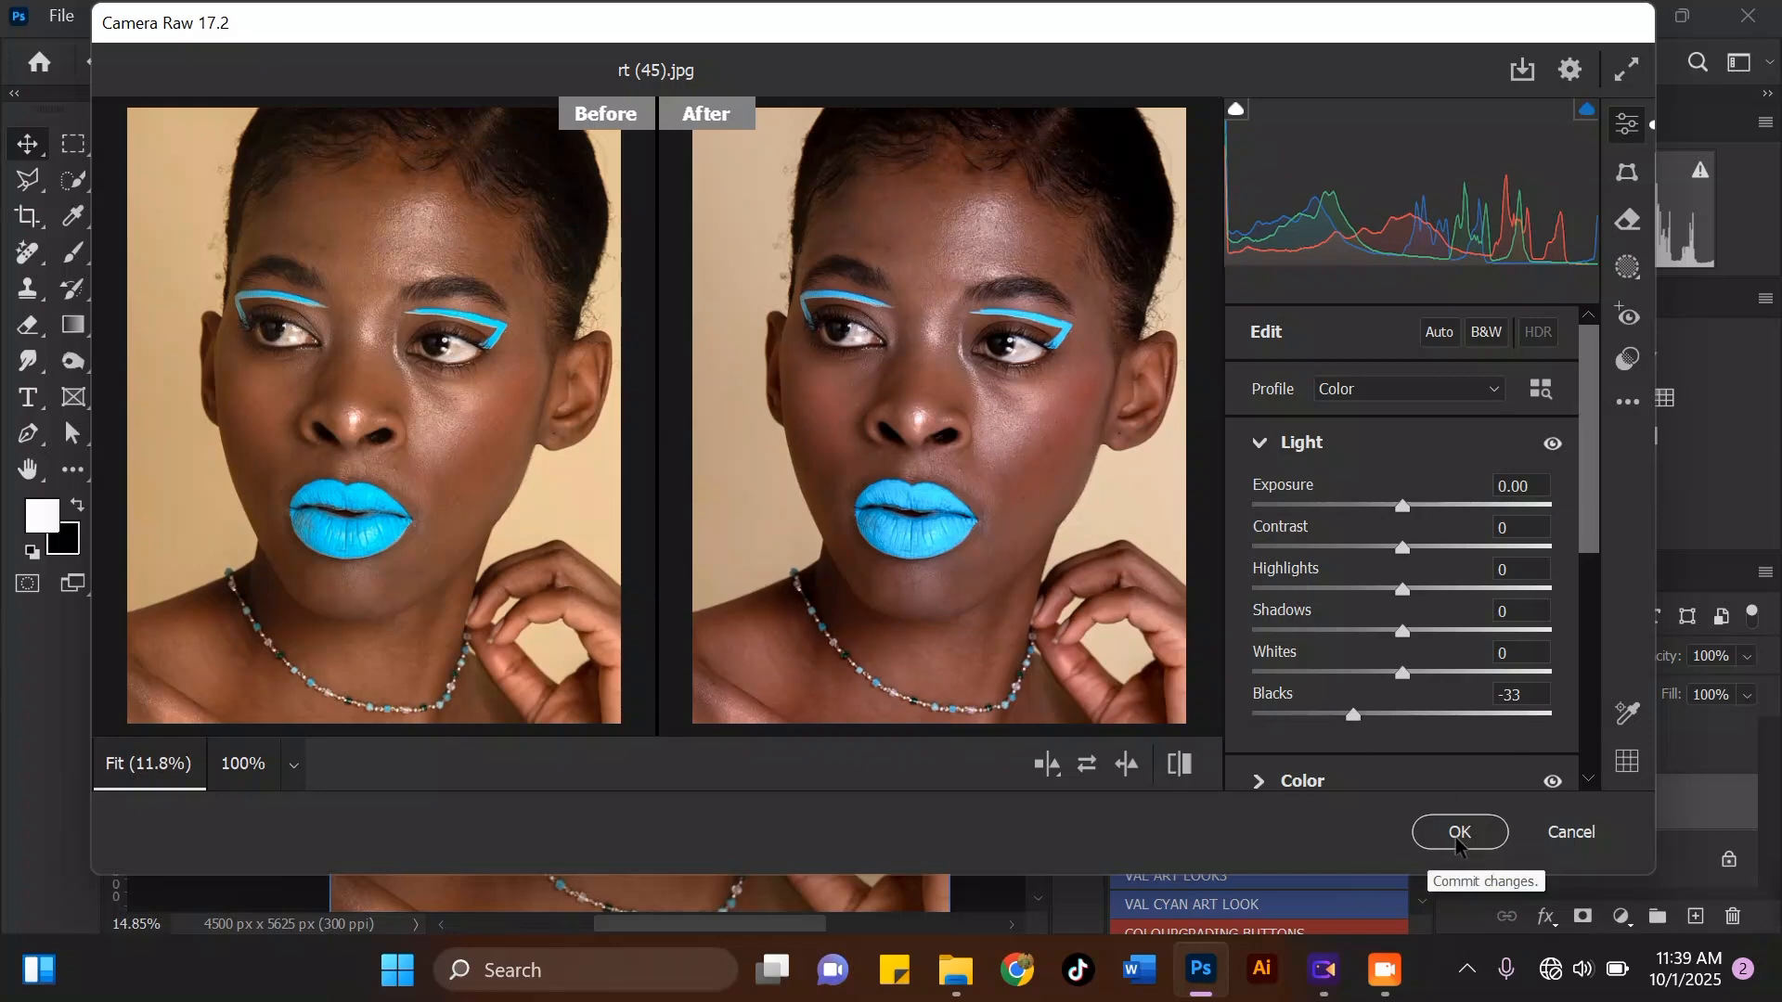
{"action": "left_click", "coordinate": [1457, 832]}
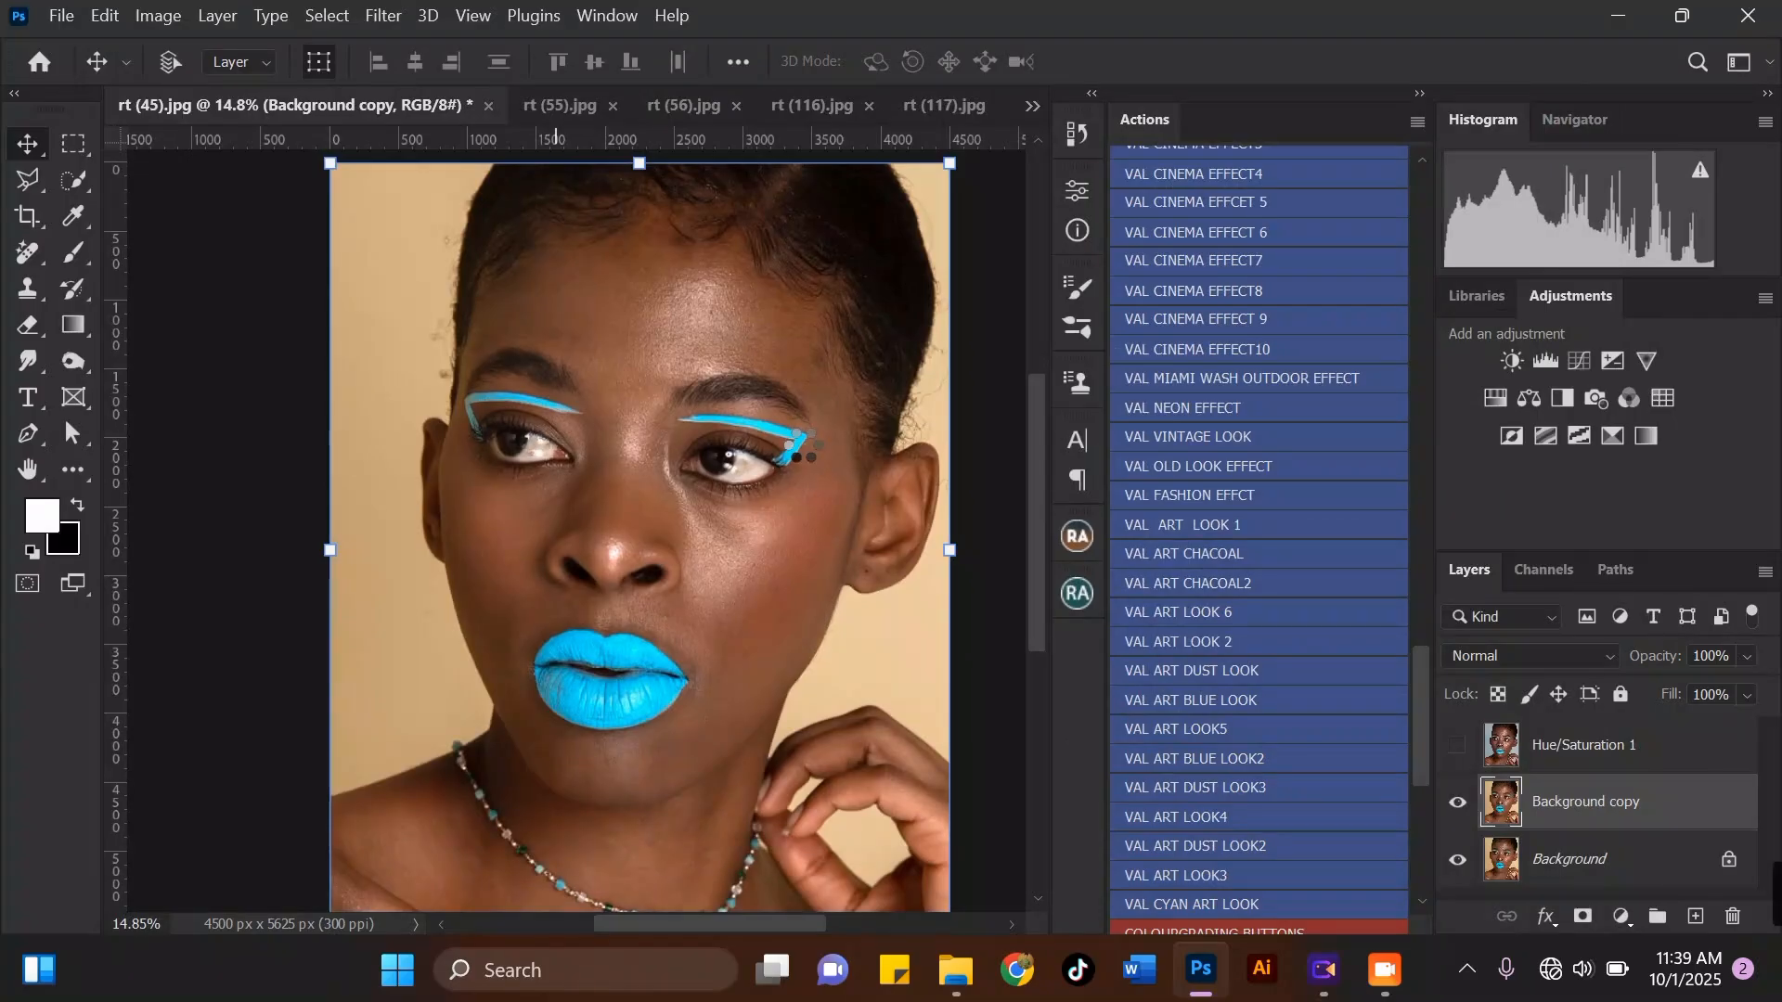
Step: Compare the colour-corrected Background copy with the finished retouch by toggling the Hue/Saturation 1 layer's visibility
{"action": "left_click", "coordinate": [1458, 749]}
{"action": "left_click", "coordinate": [1459, 750]}
{"action": "left_click", "coordinate": [1459, 750]}
{"action": "left_click", "coordinate": [1459, 748]}
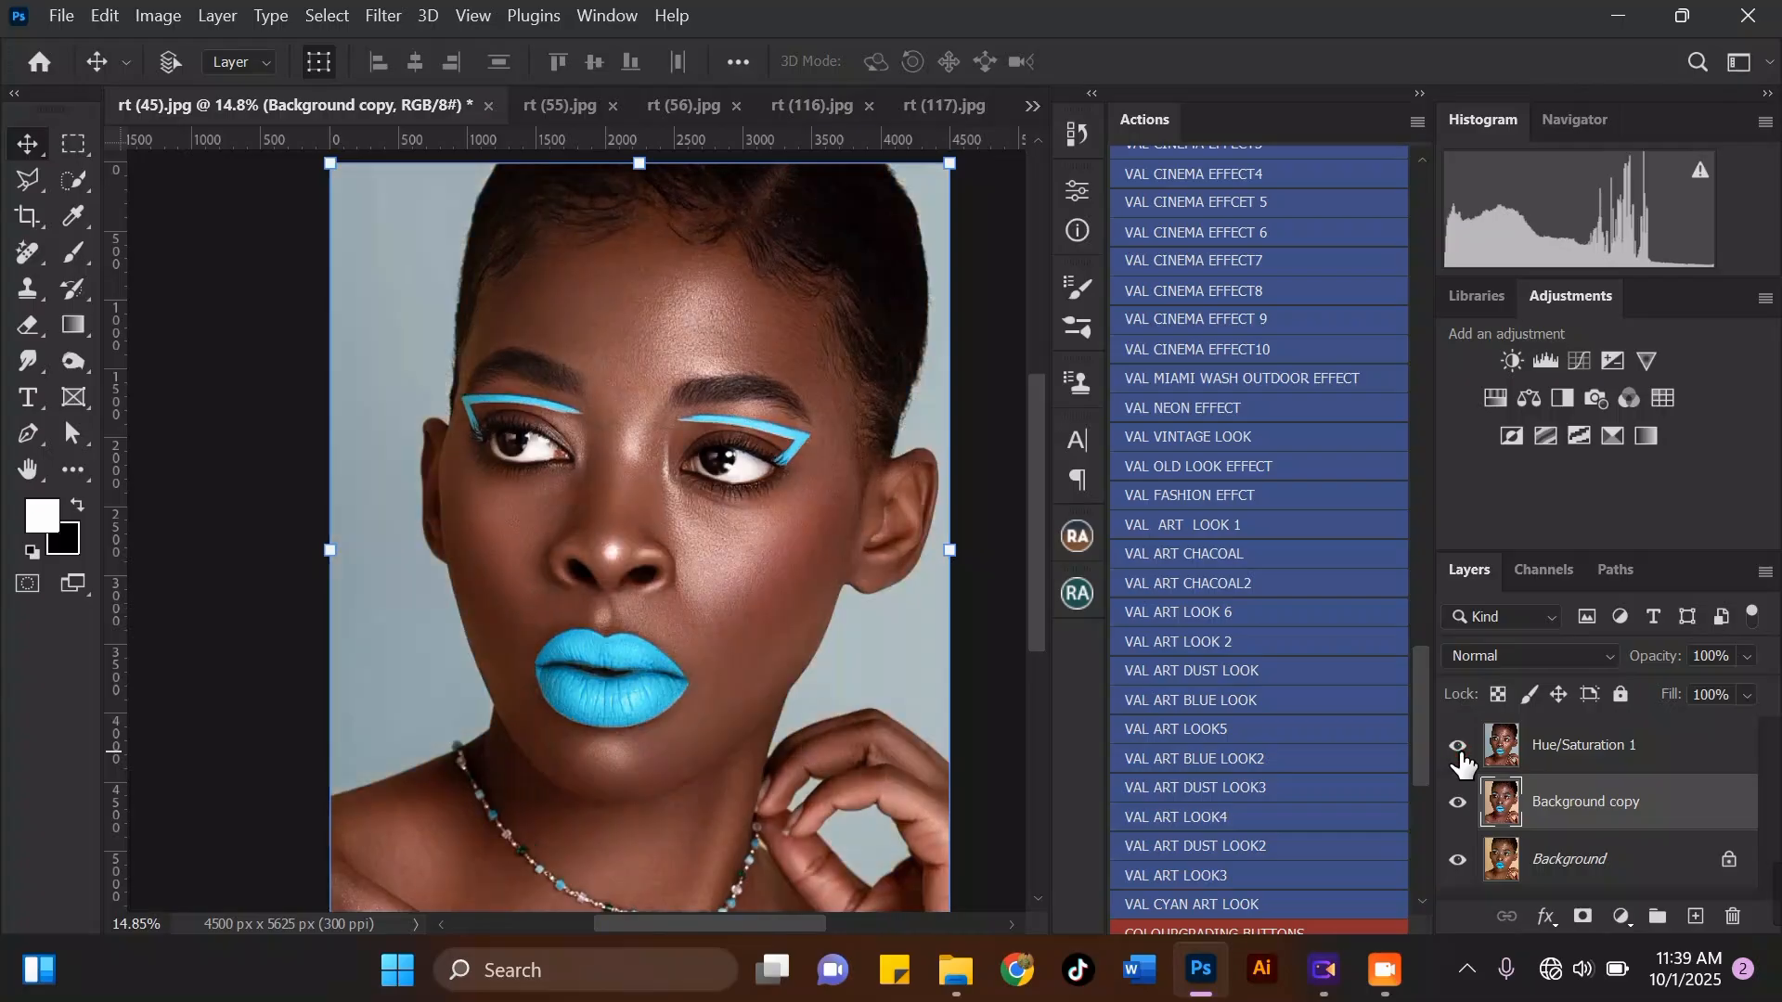
{"action": "left_click", "coordinate": [1459, 748]}
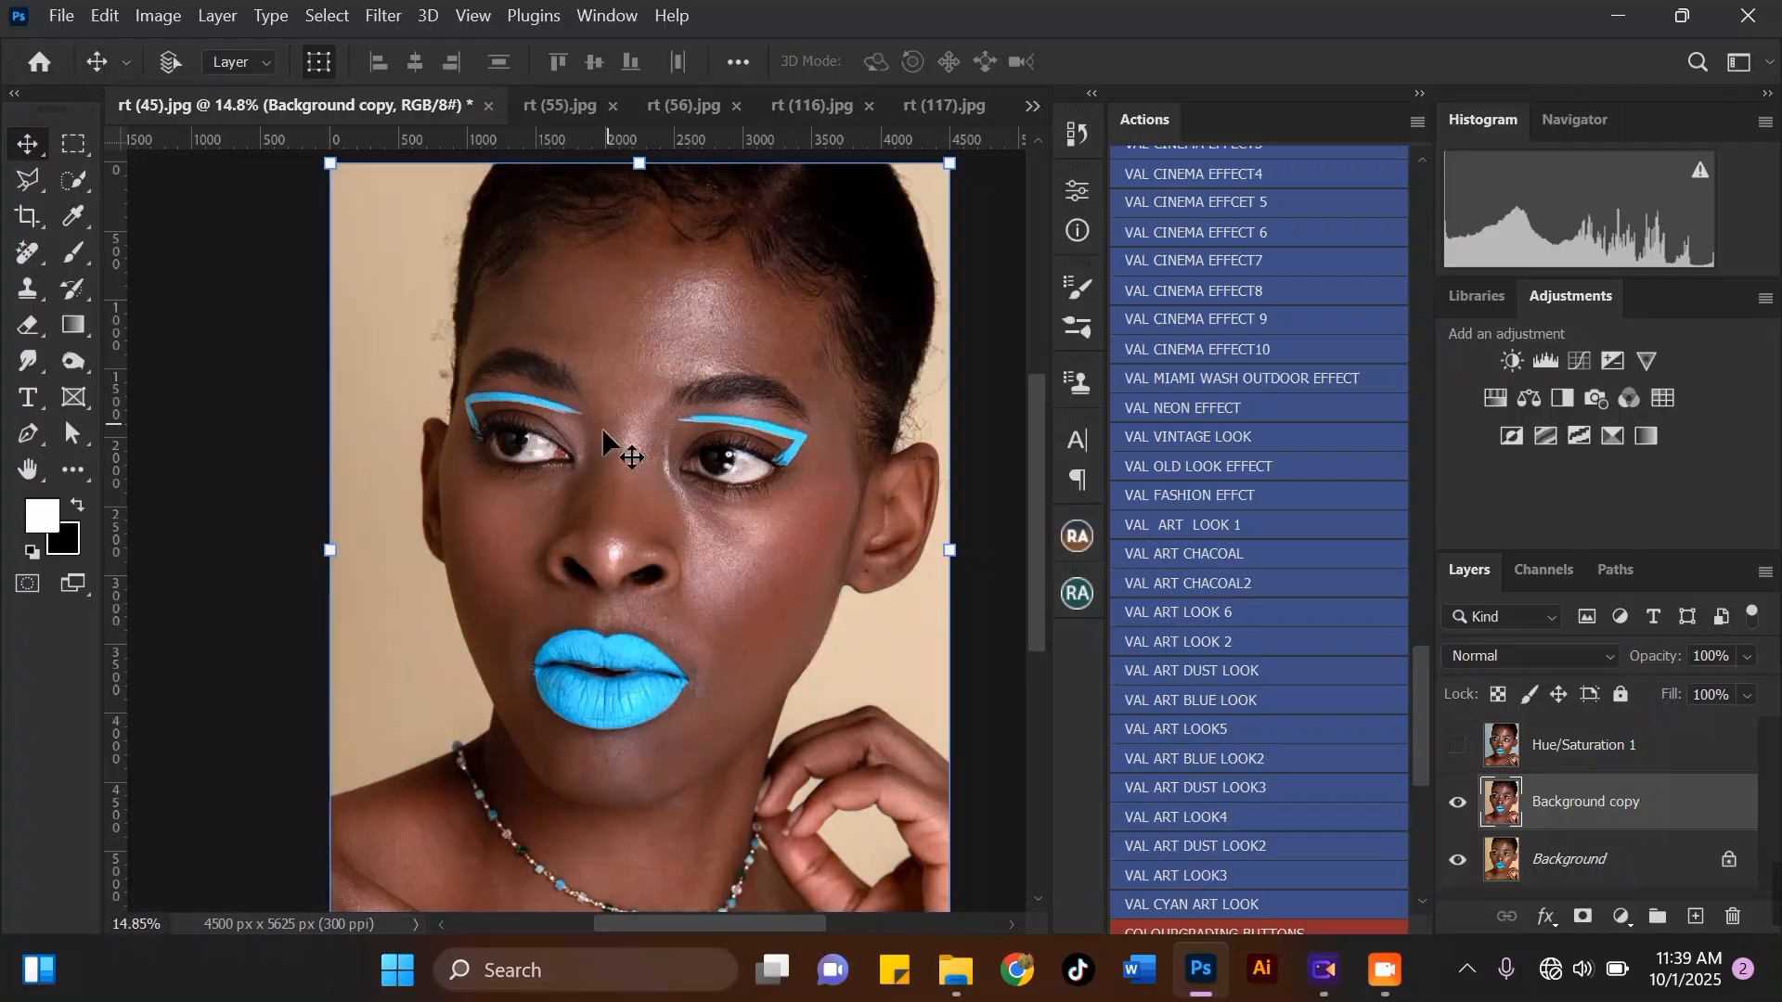
{"action": "scroll", "coordinate": [577, 415], "scroll_direction": "down", "scroll_amount": 1}
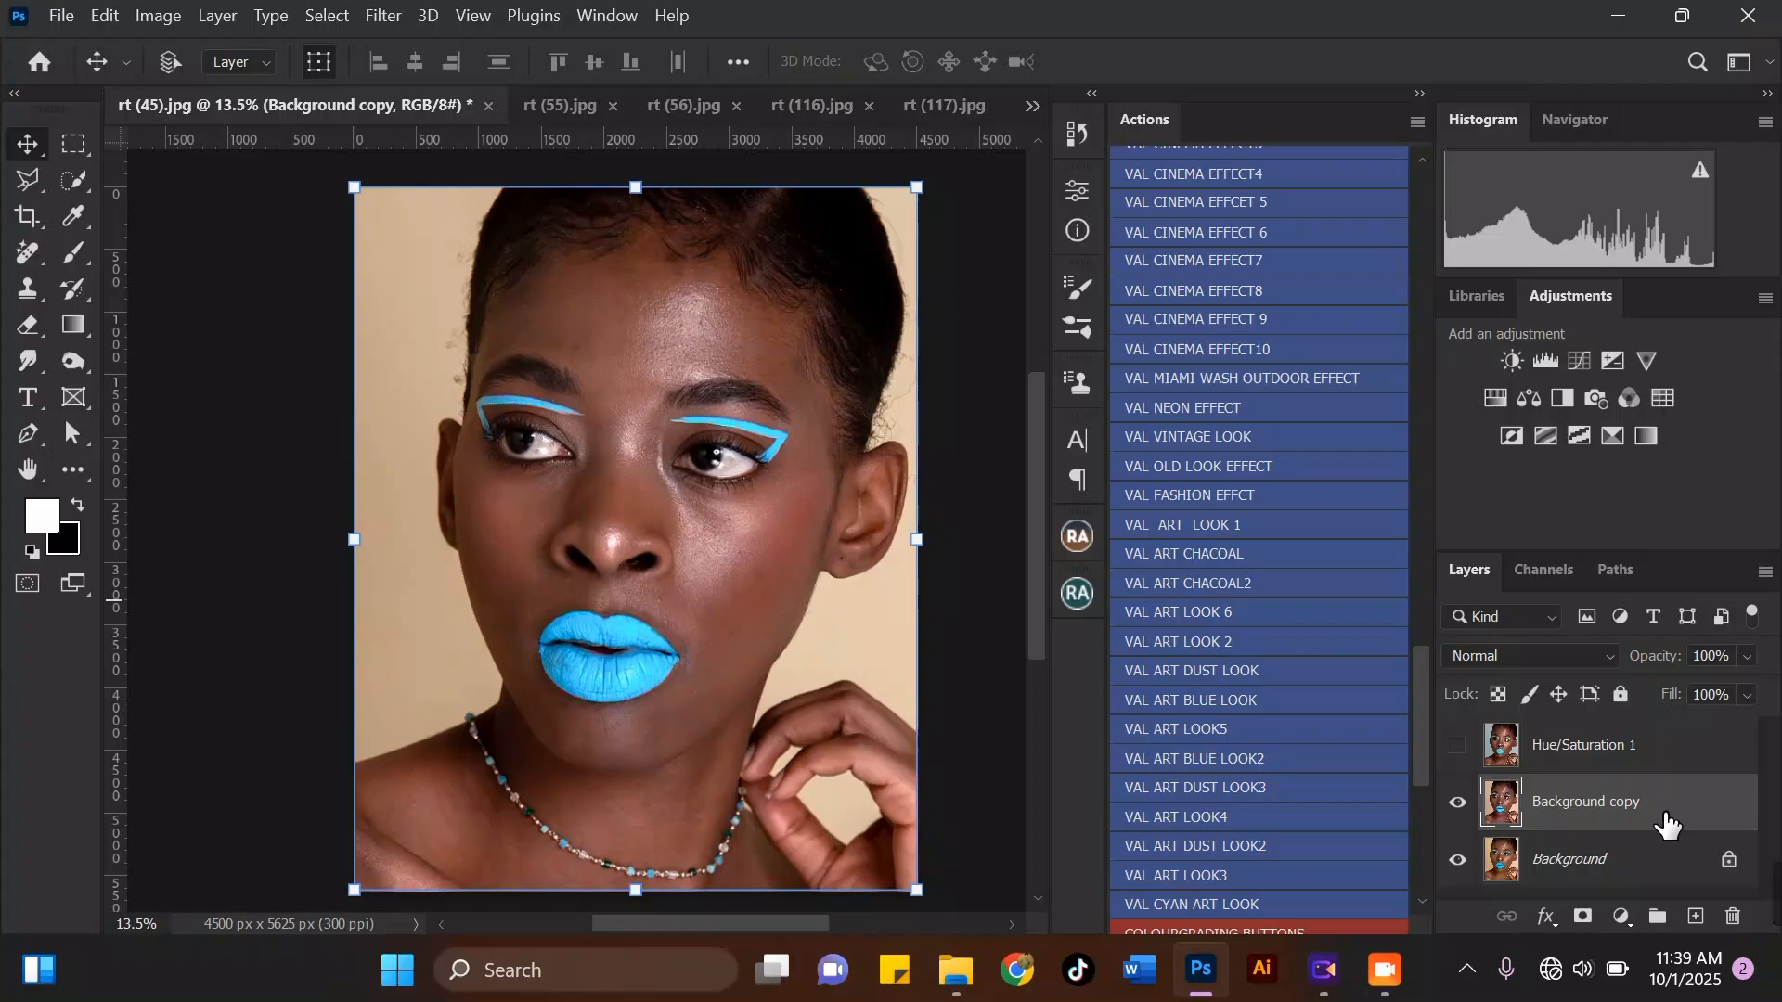
Step: Duplicate the Background copy layer and open the duplicate in the Liquify filter
{"action": "key", "text": "ctrl+j"}
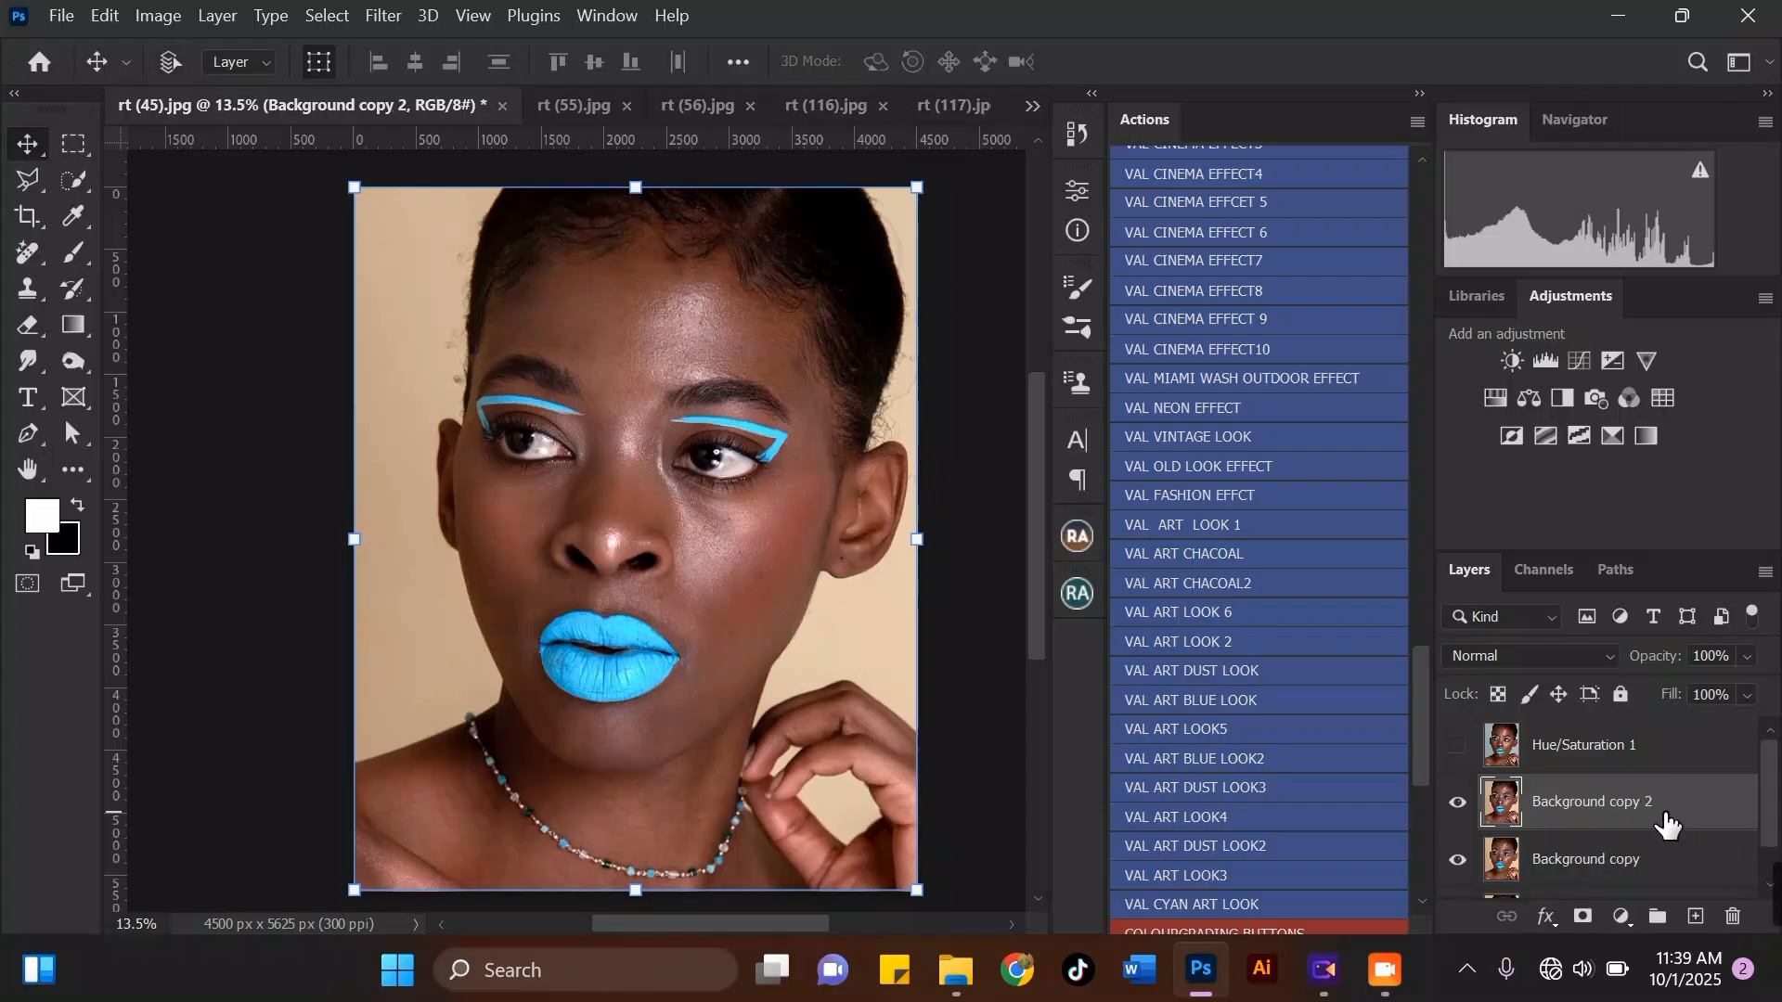
{"action": "left_click", "coordinate": [383, 16]}
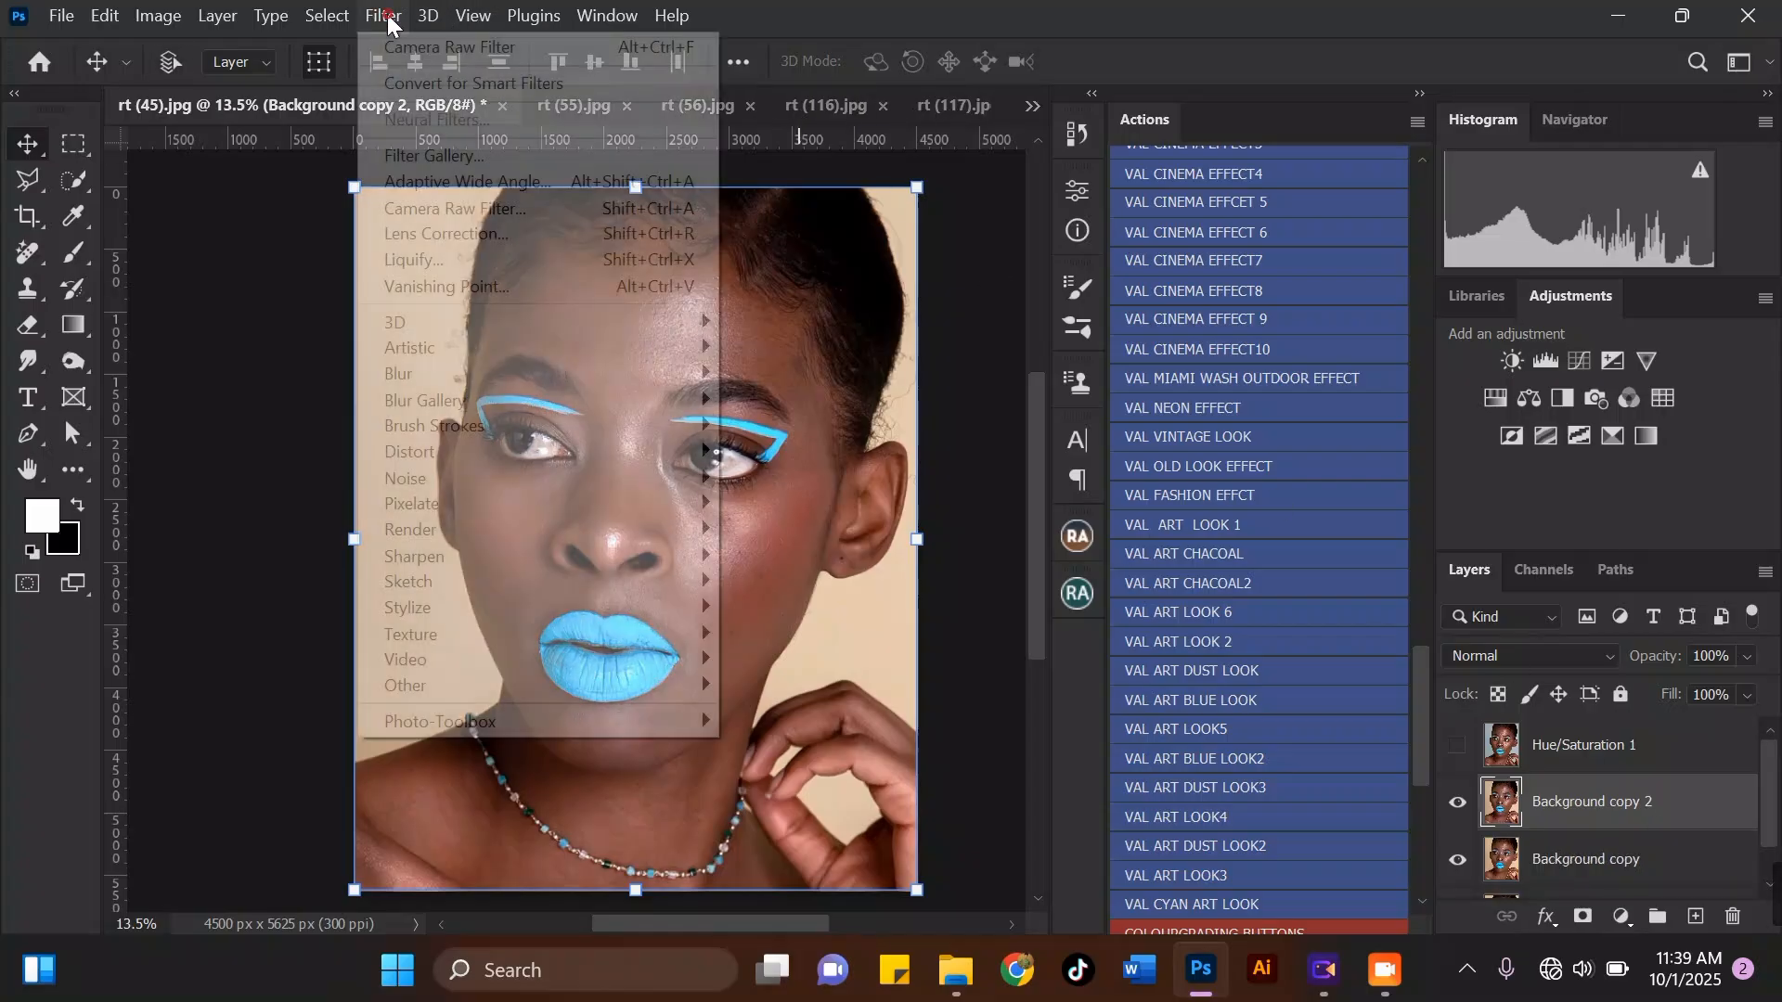
{"action": "left_click", "coordinate": [462, 265]}
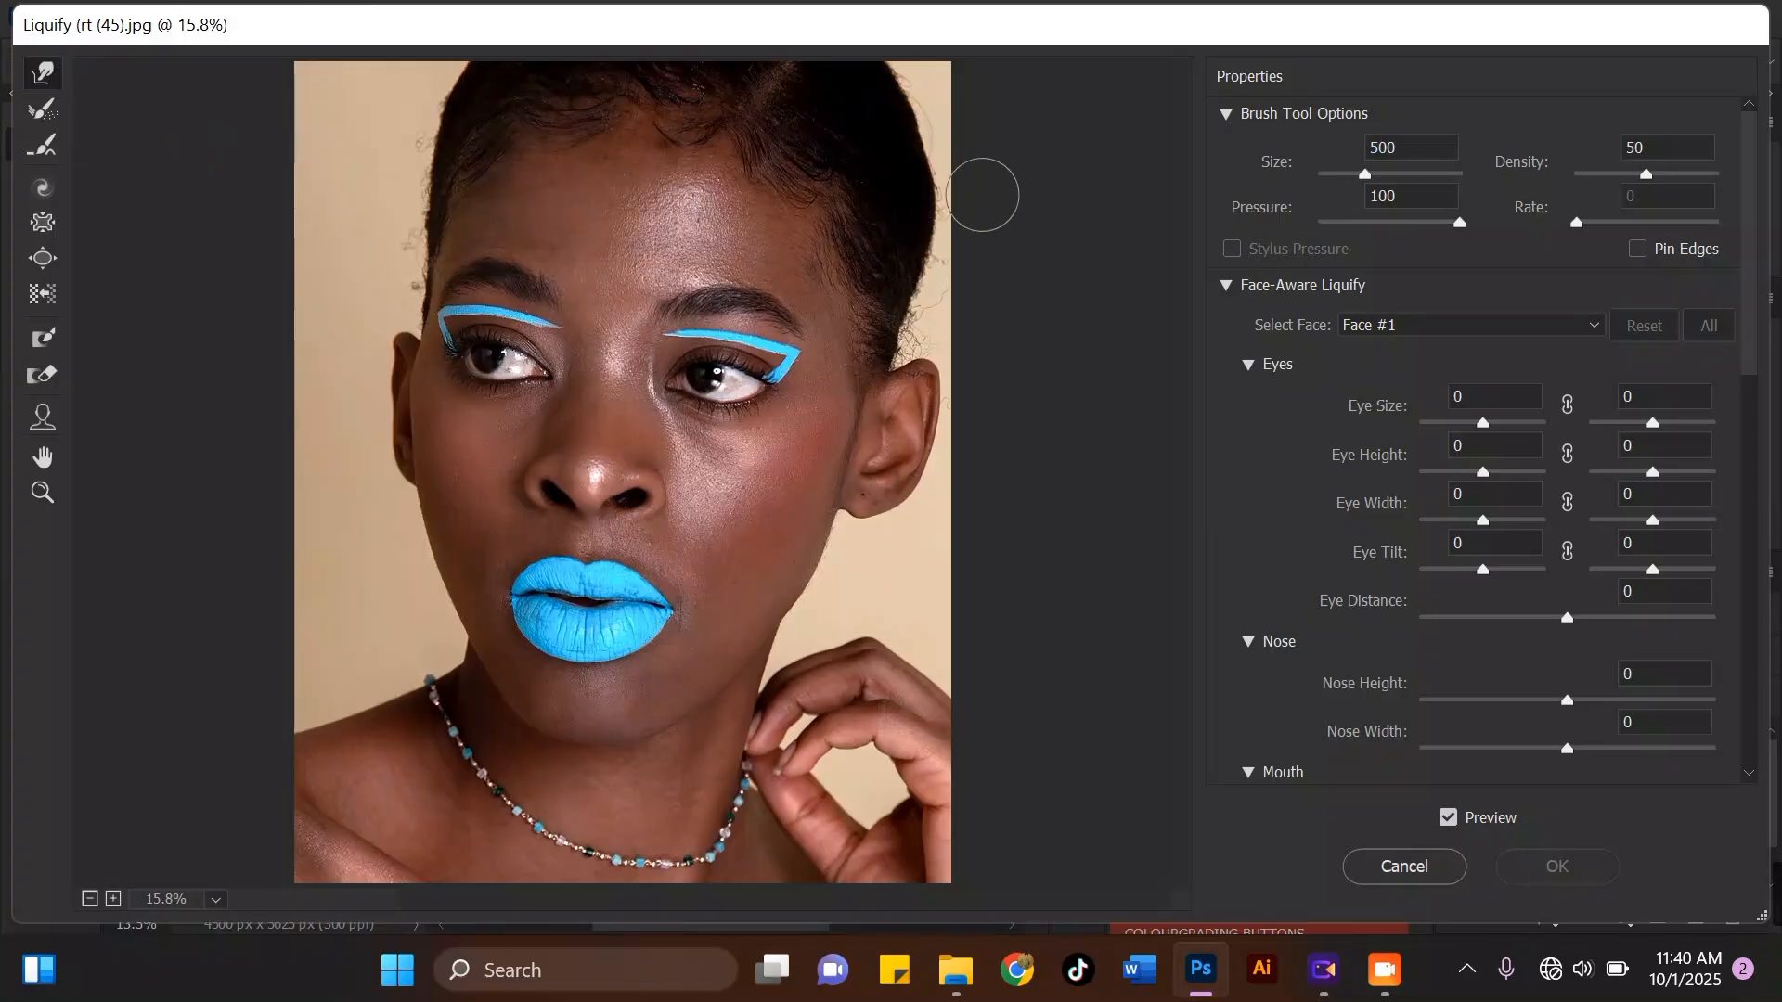
Step: Reshape the hair outline on both sides of the head and the jaw edge with the Forward Warp tool, mainly at brush size 400
{"action": "key", "text": "bracketright"}
{"action": "left_click_drag", "start_coordinate": [942, 195], "coordinate": [955, 227]}
{"action": "key", "text": "bracketleft"}
{"action": "key", "text": "bracketleft"}
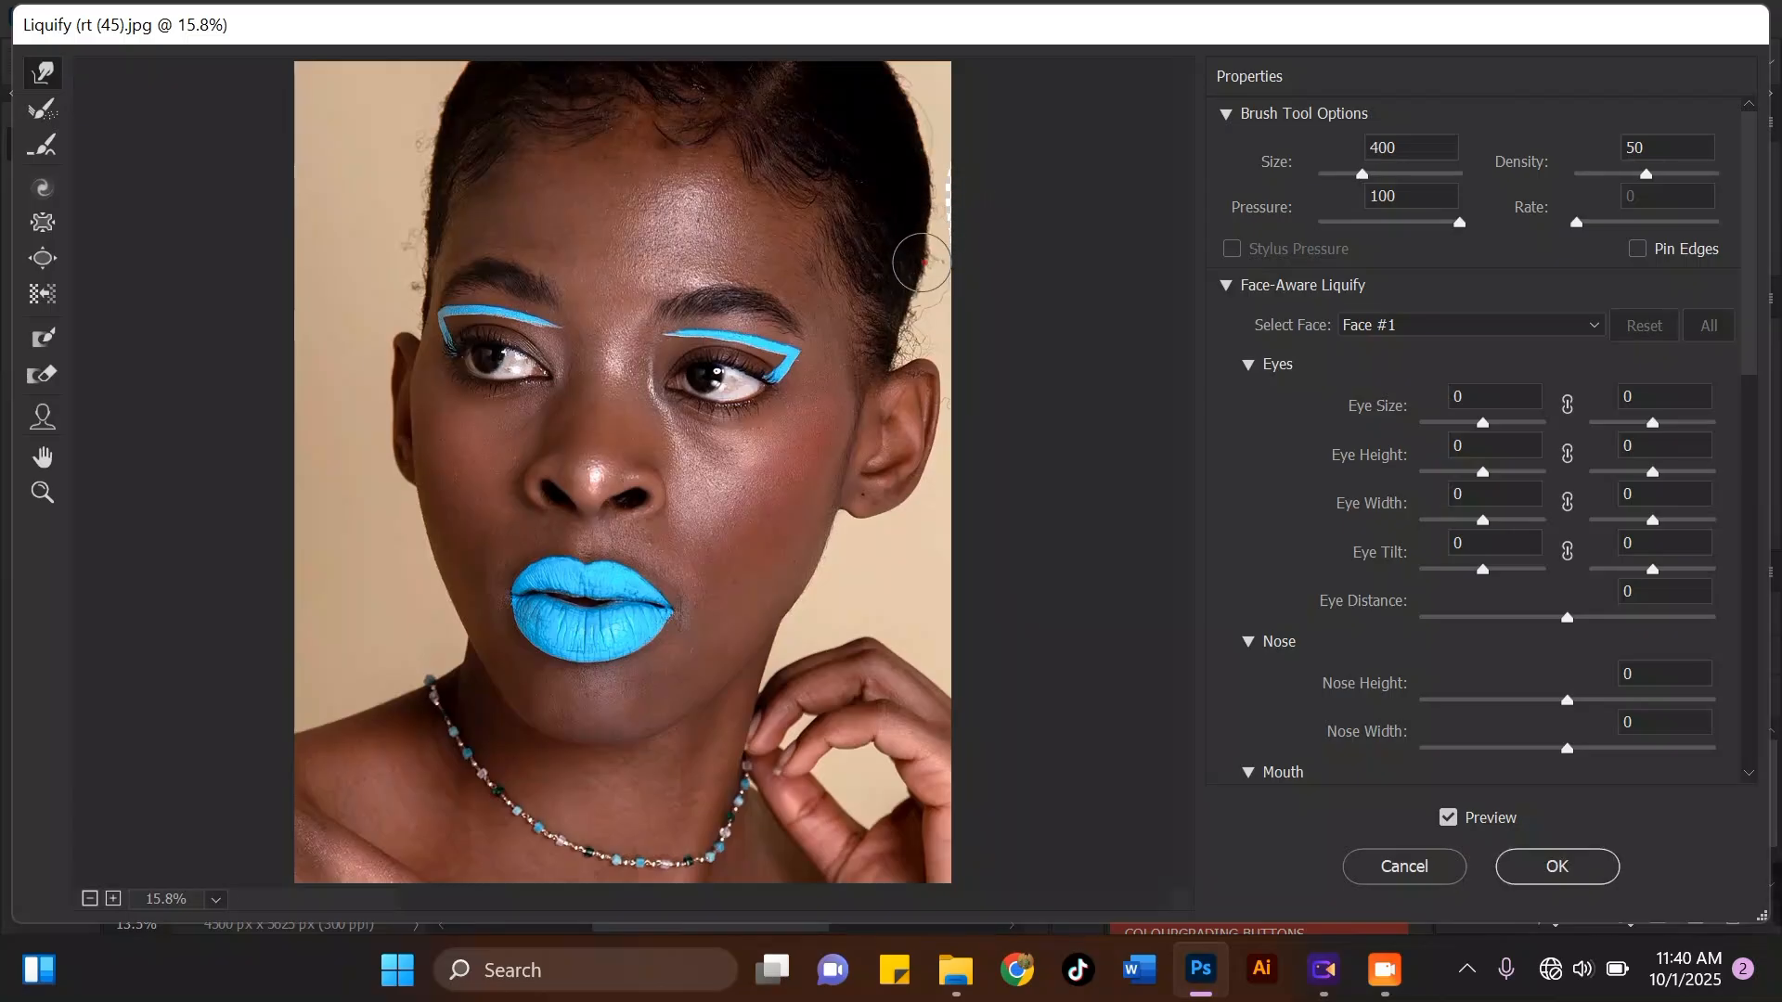
{"action": "mouse_move", "coordinate": [924, 204]}
{"action": "left_mouse_down"}
{"action": "mouse_move", "coordinate": [920, 253]}
{"action": "mouse_move", "coordinate": [916, 166]}
{"action": "mouse_move", "coordinate": [931, 230]}
{"action": "mouse_move", "coordinate": [918, 196]}
{"action": "left_mouse_up"}
{"action": "left_click_drag", "start_coordinate": [918, 272], "coordinate": [899, 320]}
{"action": "scroll", "coordinate": [915, 390], "scroll_direction": "down", "scroll_amount": 1}
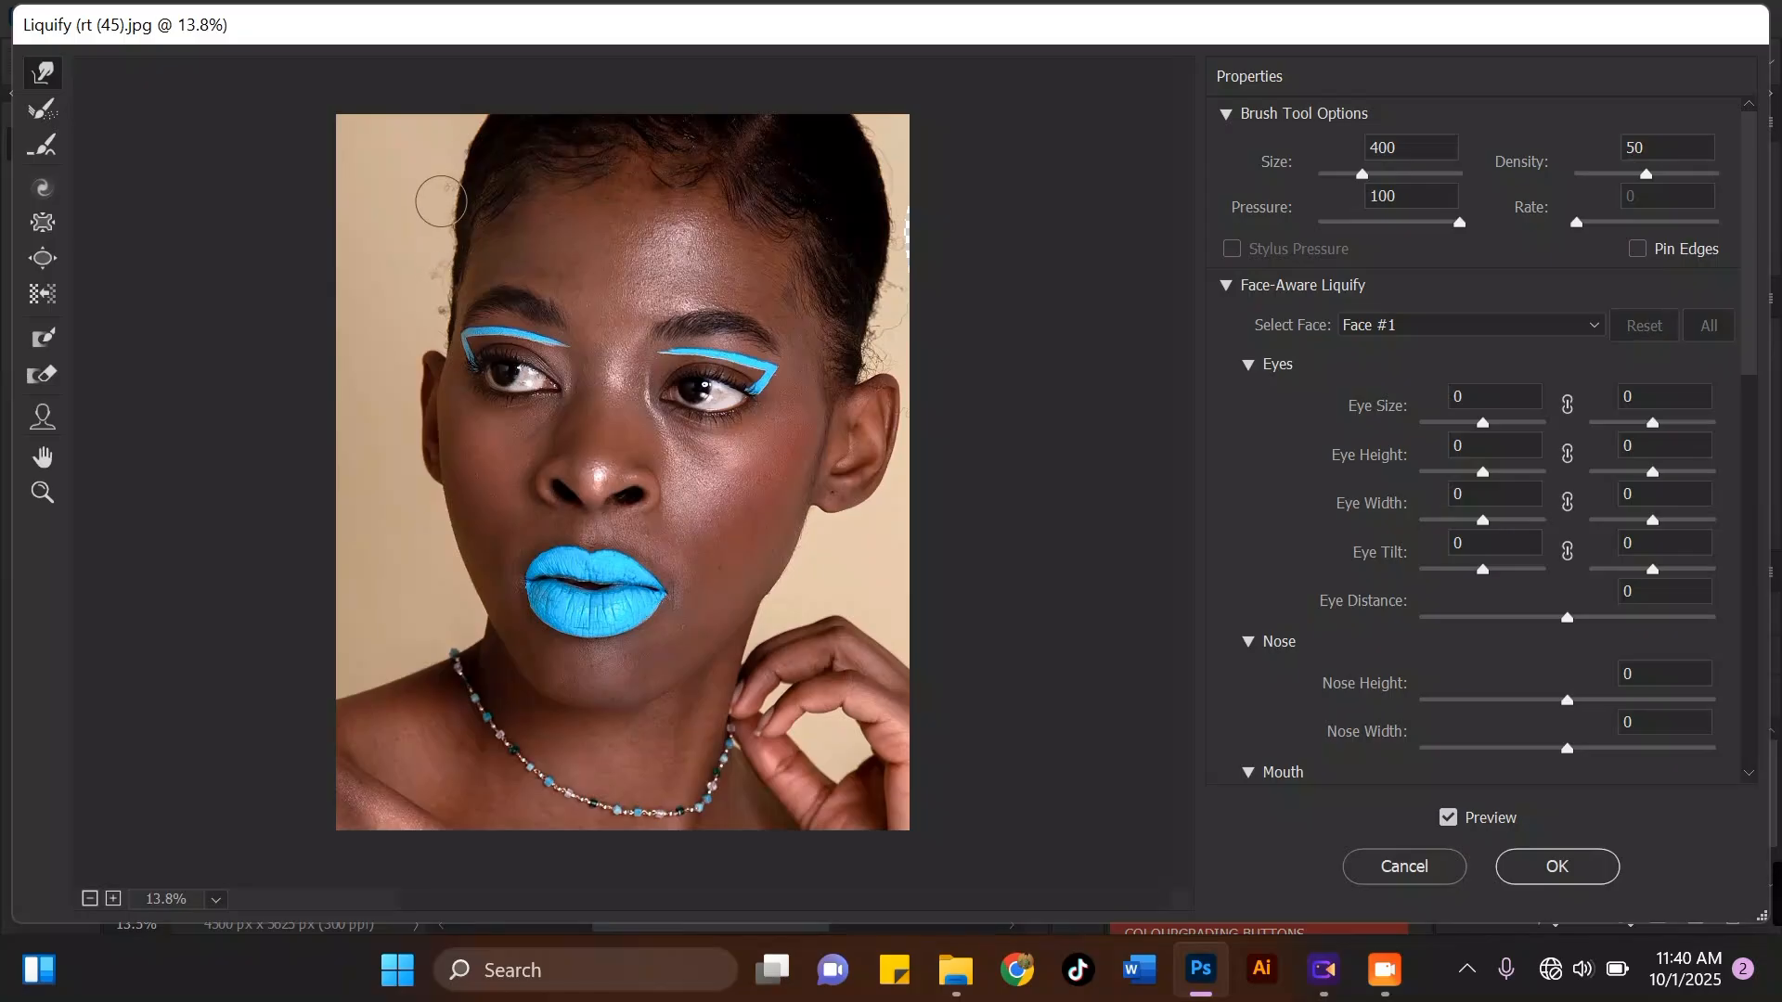
{"action": "left_click", "coordinate": [436, 225]}
{"action": "left_click", "coordinate": [468, 143]}
{"action": "mouse_move", "coordinate": [795, 561]}
{"action": "left_mouse_down"}
{"action": "mouse_move", "coordinate": [791, 581]}
{"action": "mouse_move", "coordinate": [810, 536]}
{"action": "left_mouse_up"}
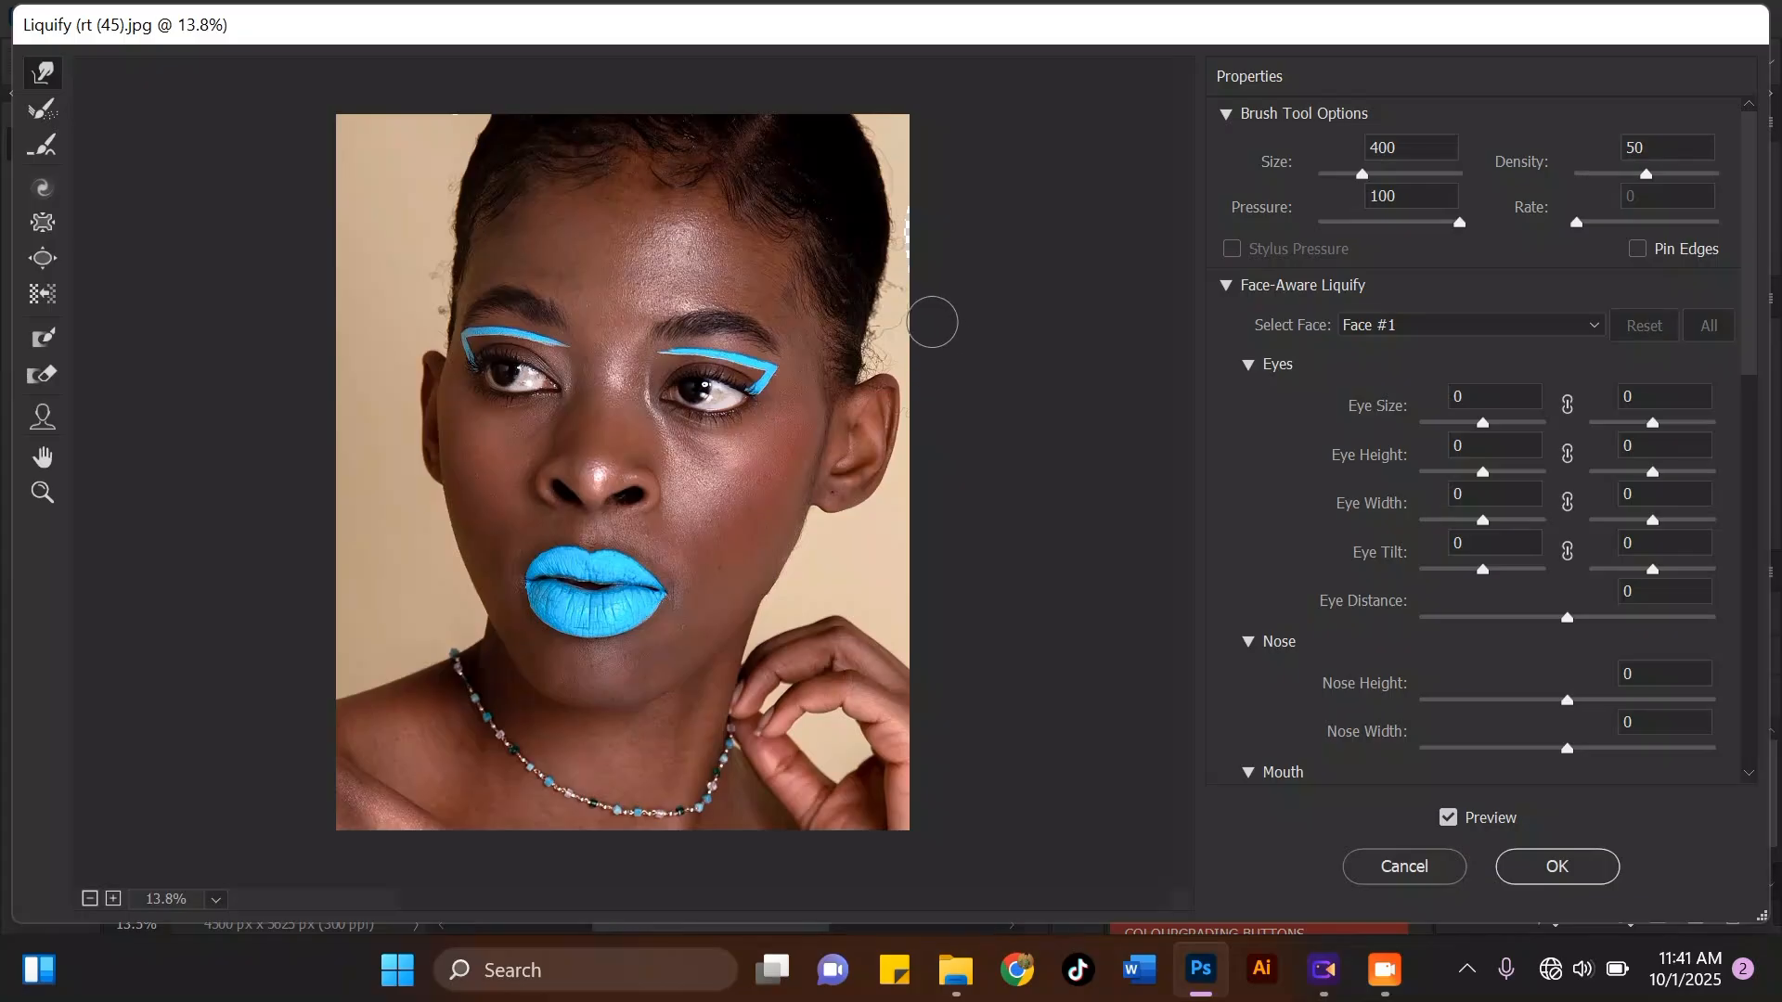
Step: Narrow the nose with the Face tool to a Nose Width of -42 and apply the Liquify changes
{"action": "key", "text": "bracketleft"}
{"action": "key", "text": "bracketleft"}
{"action": "key", "text": "bracketleft"}
{"action": "left_click", "coordinate": [54, 419]}
{"action": "mouse_move", "coordinate": [648, 511]}
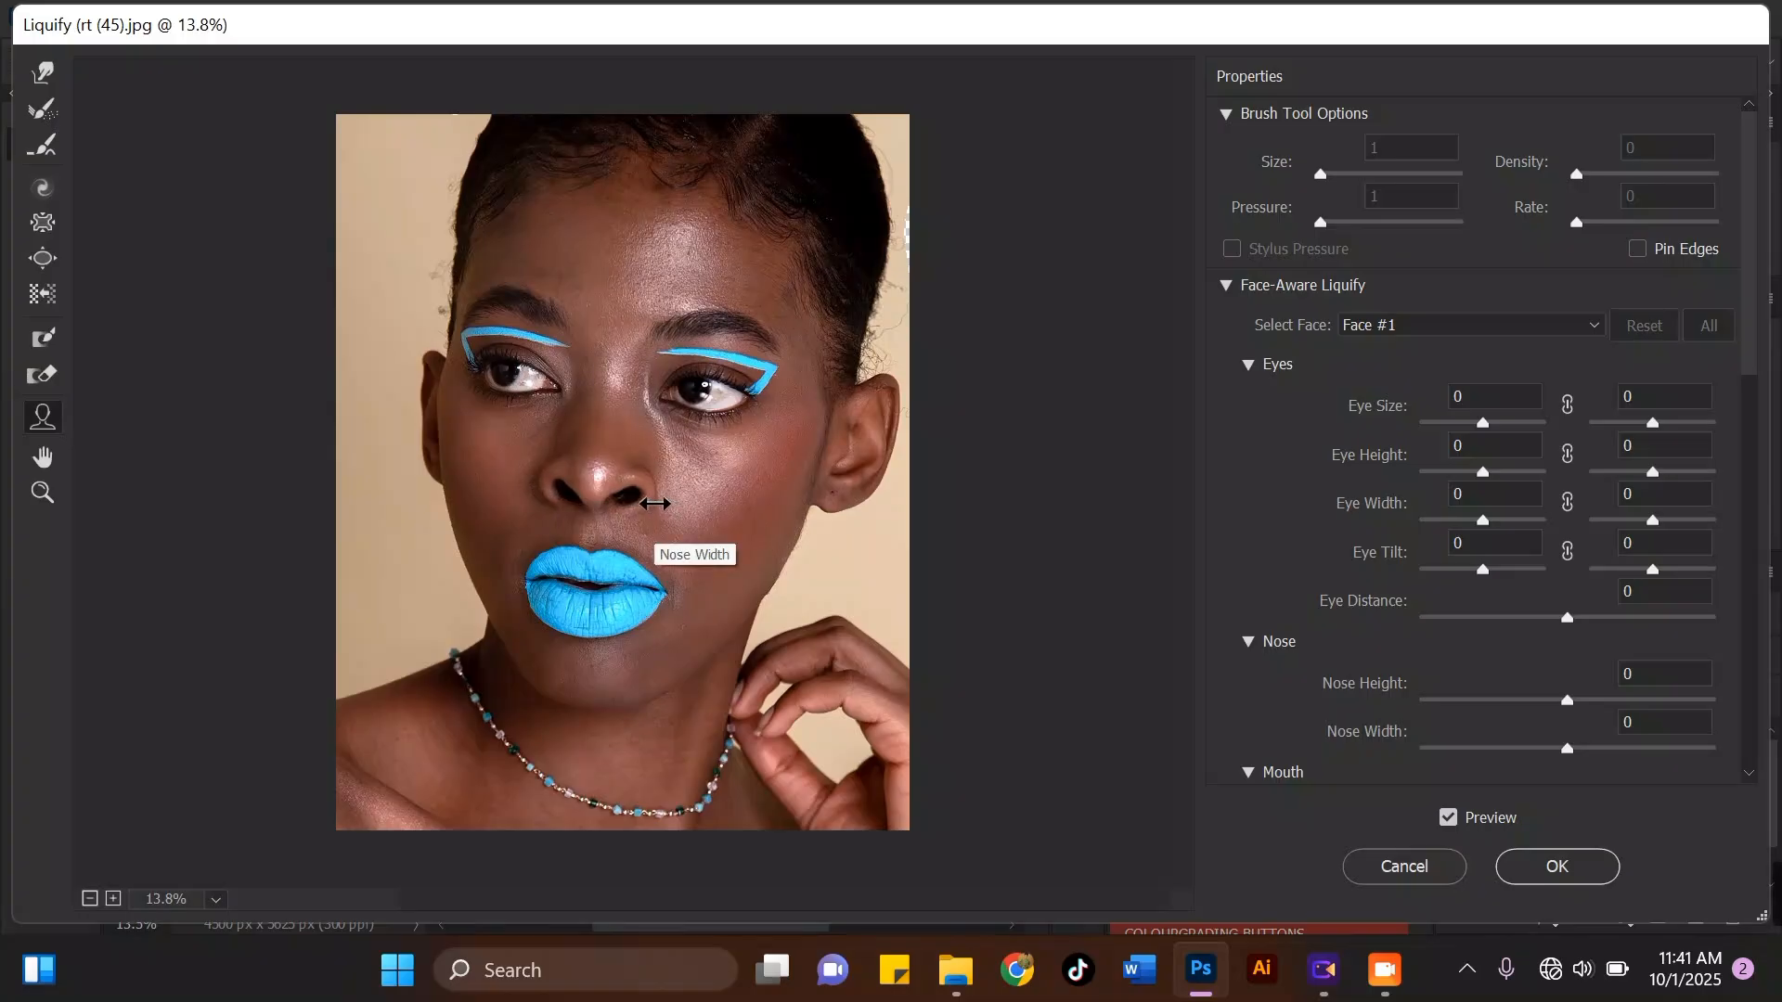
{"action": "left_click_drag", "start_coordinate": [657, 504], "coordinate": [640, 505]}
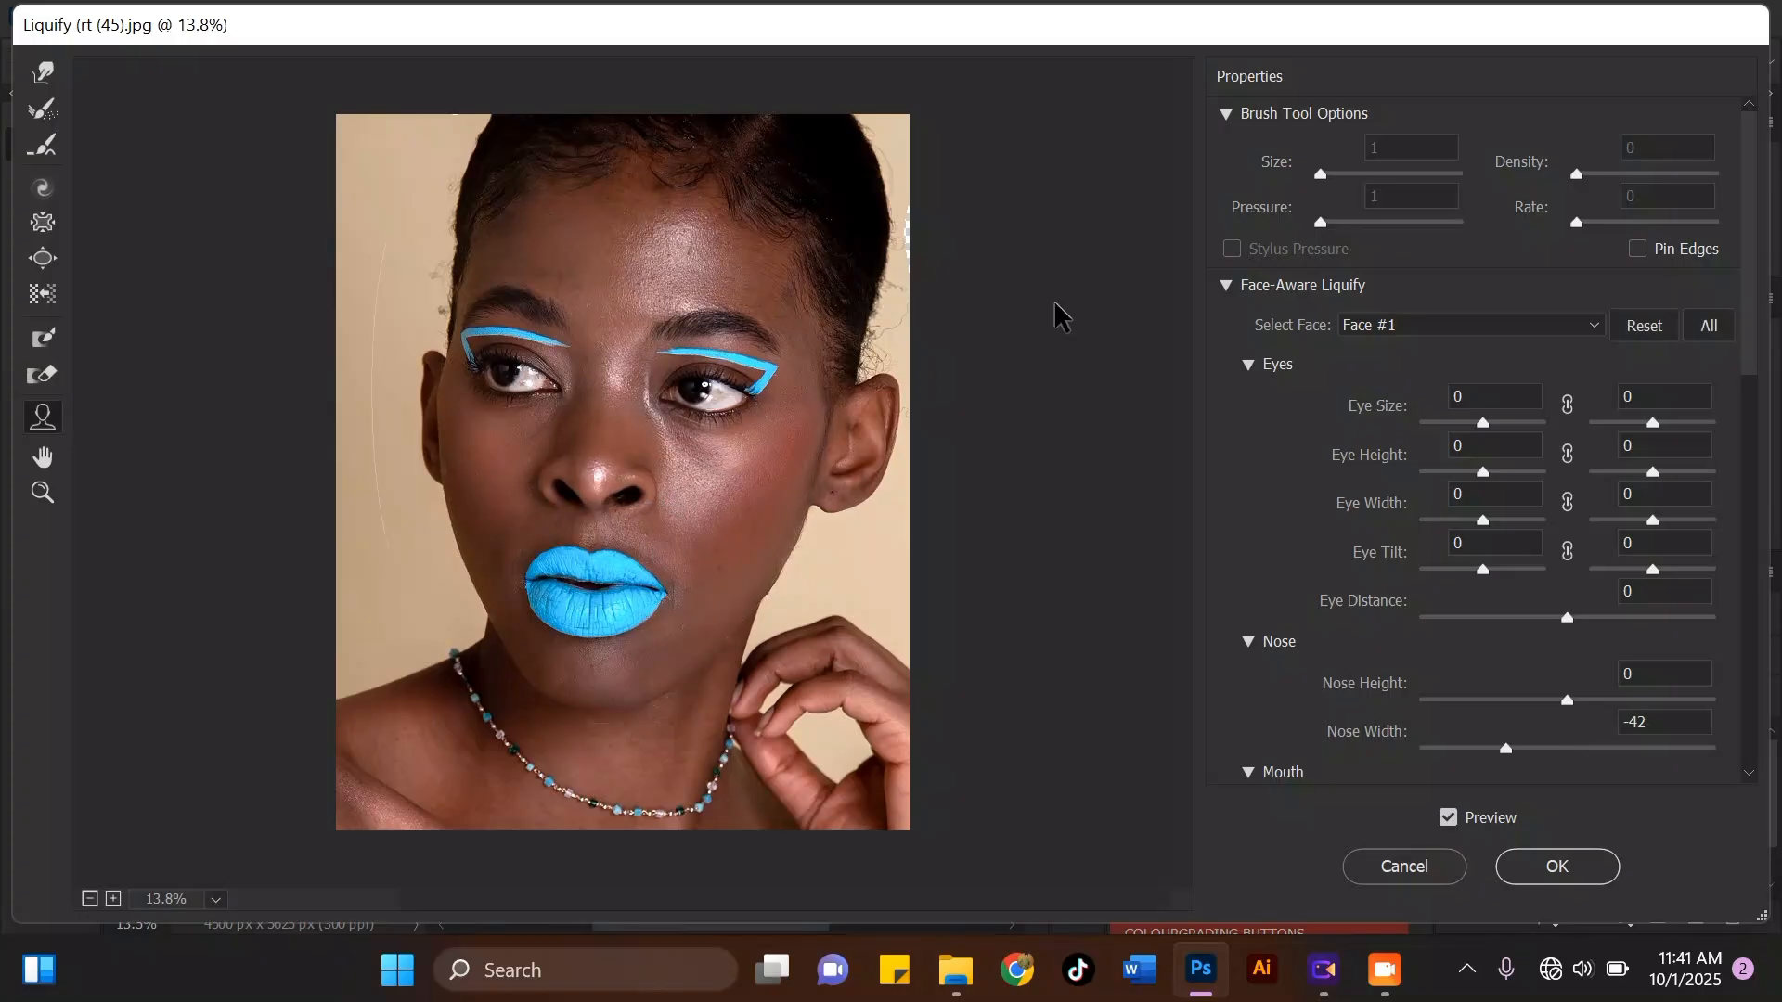
{"action": "left_click", "coordinate": [1510, 872]}
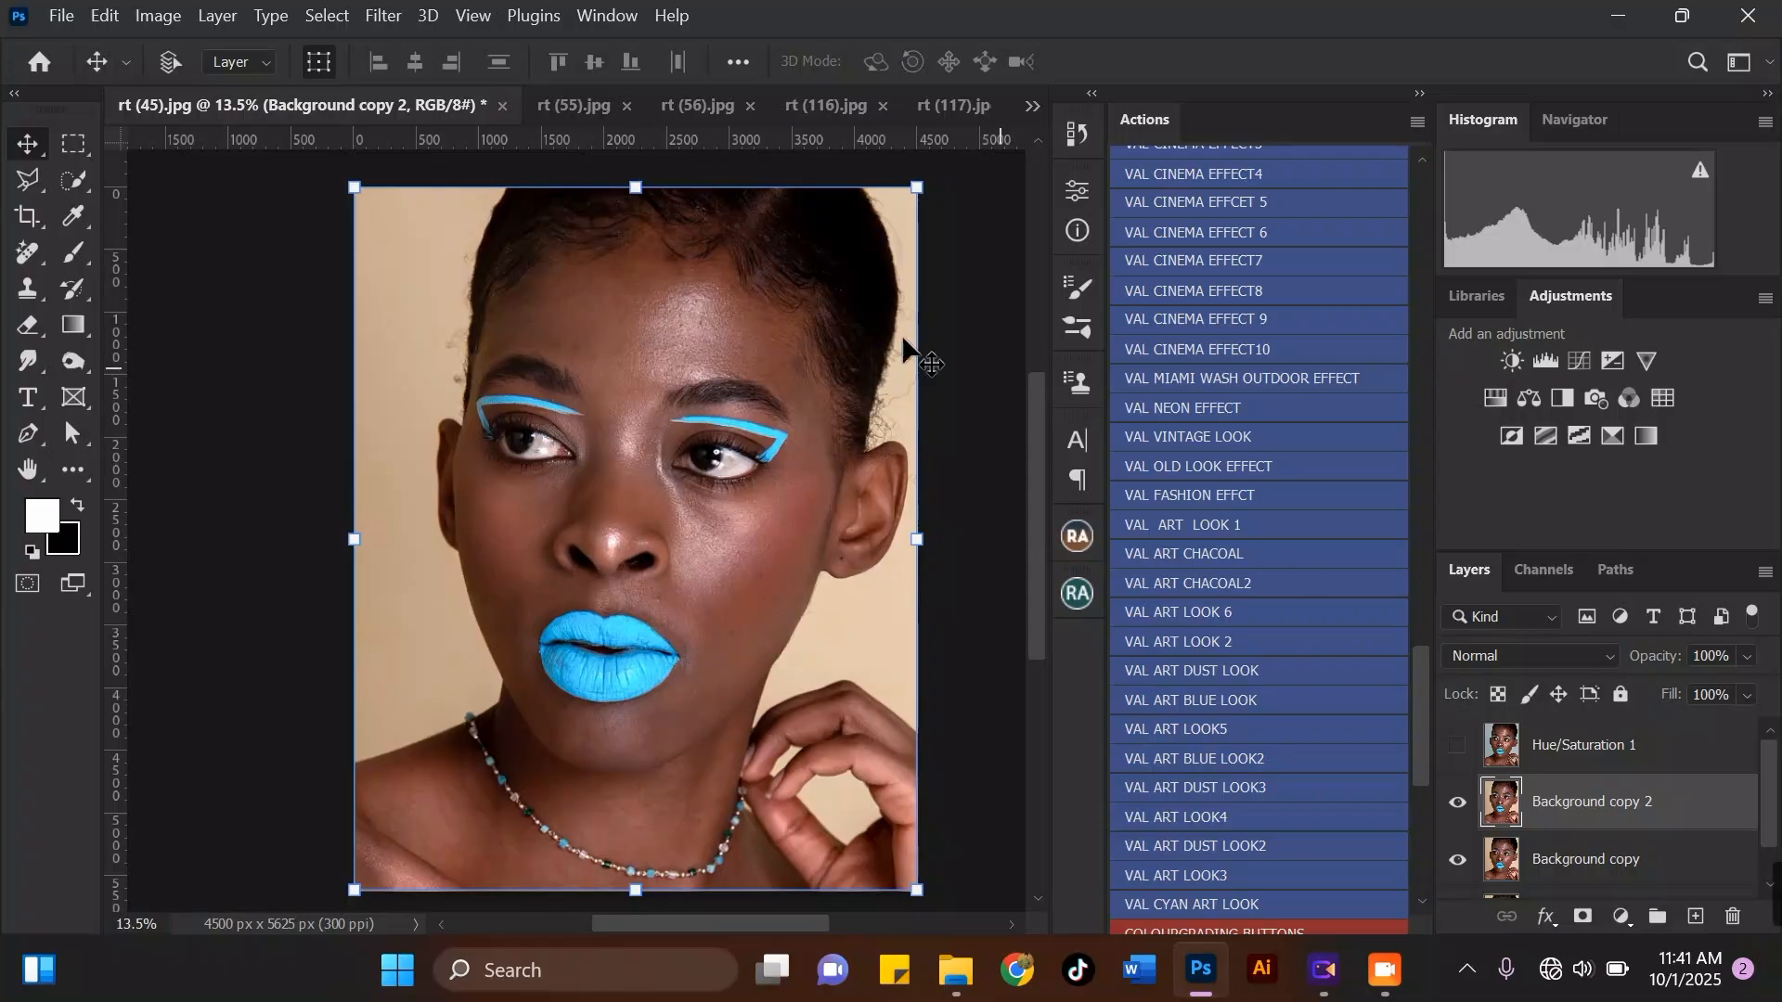
Step: Run the VAL ADVANCE FREQUENCY SP action on the Background copy 2 layer and continue past its welcome message
{"action": "scroll", "coordinate": [696, 397], "scroll_direction": "up", "scroll_amount": 3}
{"action": "scroll", "coordinate": [718, 393], "scroll_direction": "down", "scroll_amount": 2}
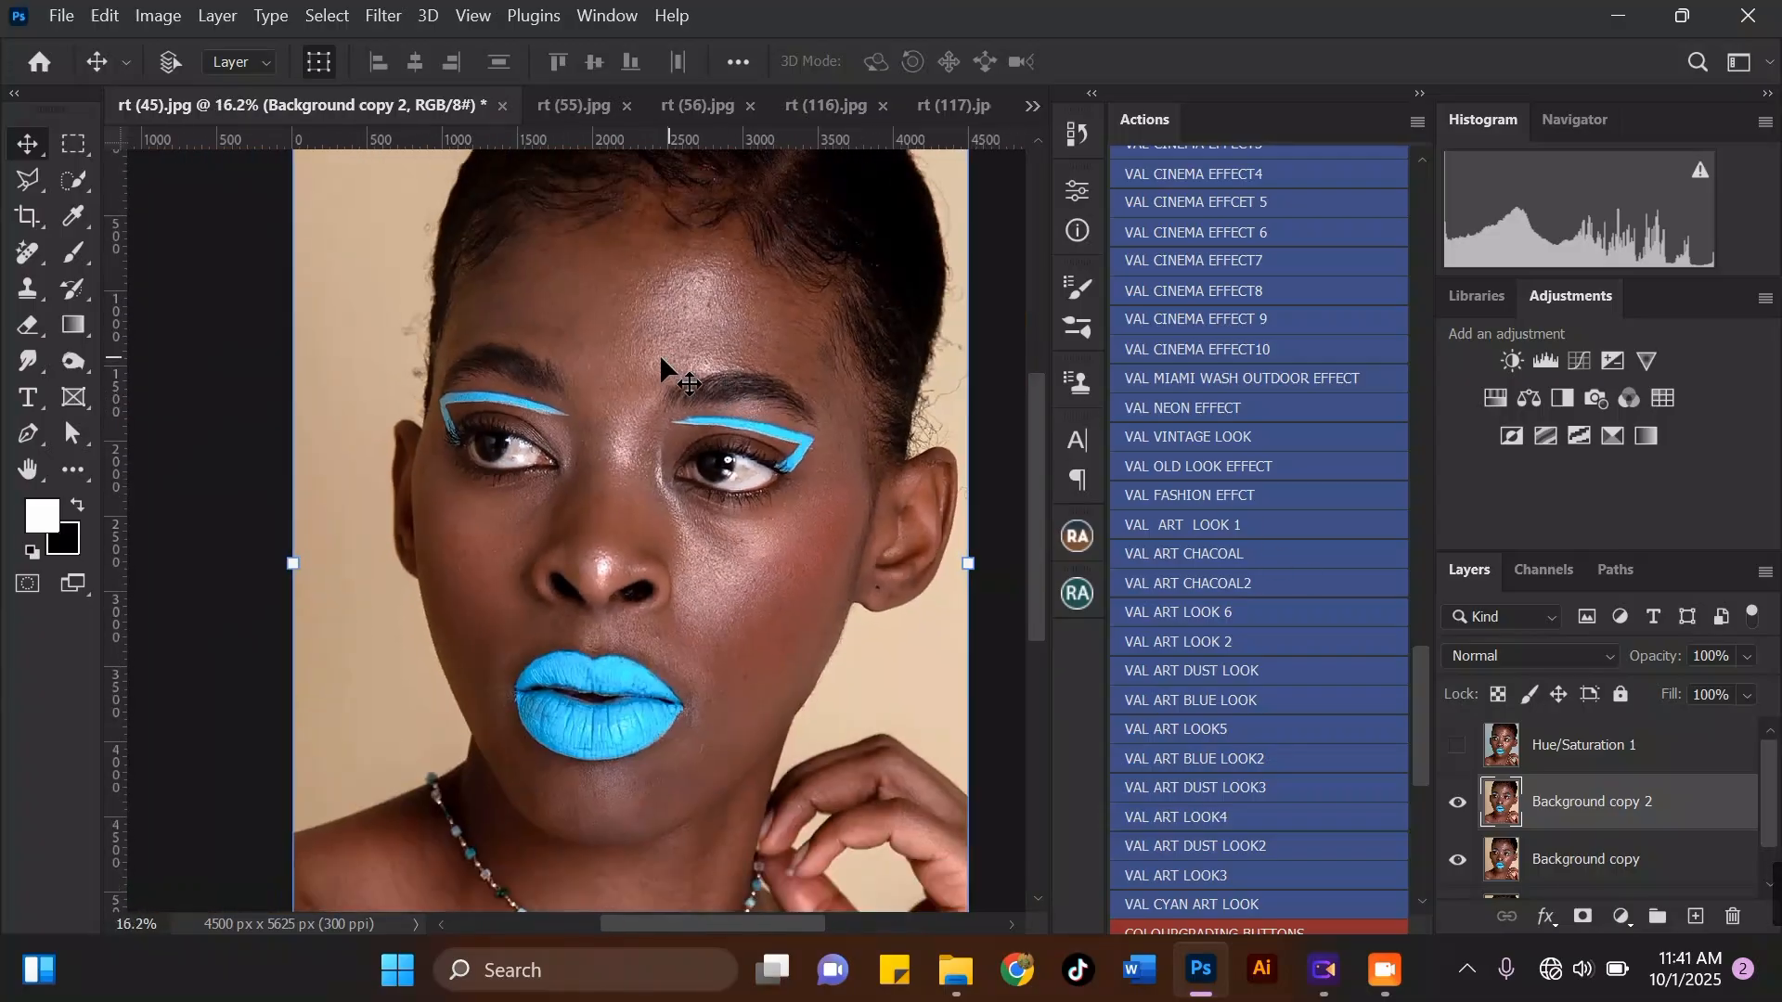
{"action": "mouse_move", "coordinate": [1425, 710]}
{"action": "left_mouse_down"}
{"action": "mouse_move", "coordinate": [1476, 409]}
{"action": "mouse_move", "coordinate": [1454, 334]}
{"action": "mouse_move", "coordinate": [1449, 391]}
{"action": "left_mouse_up"}
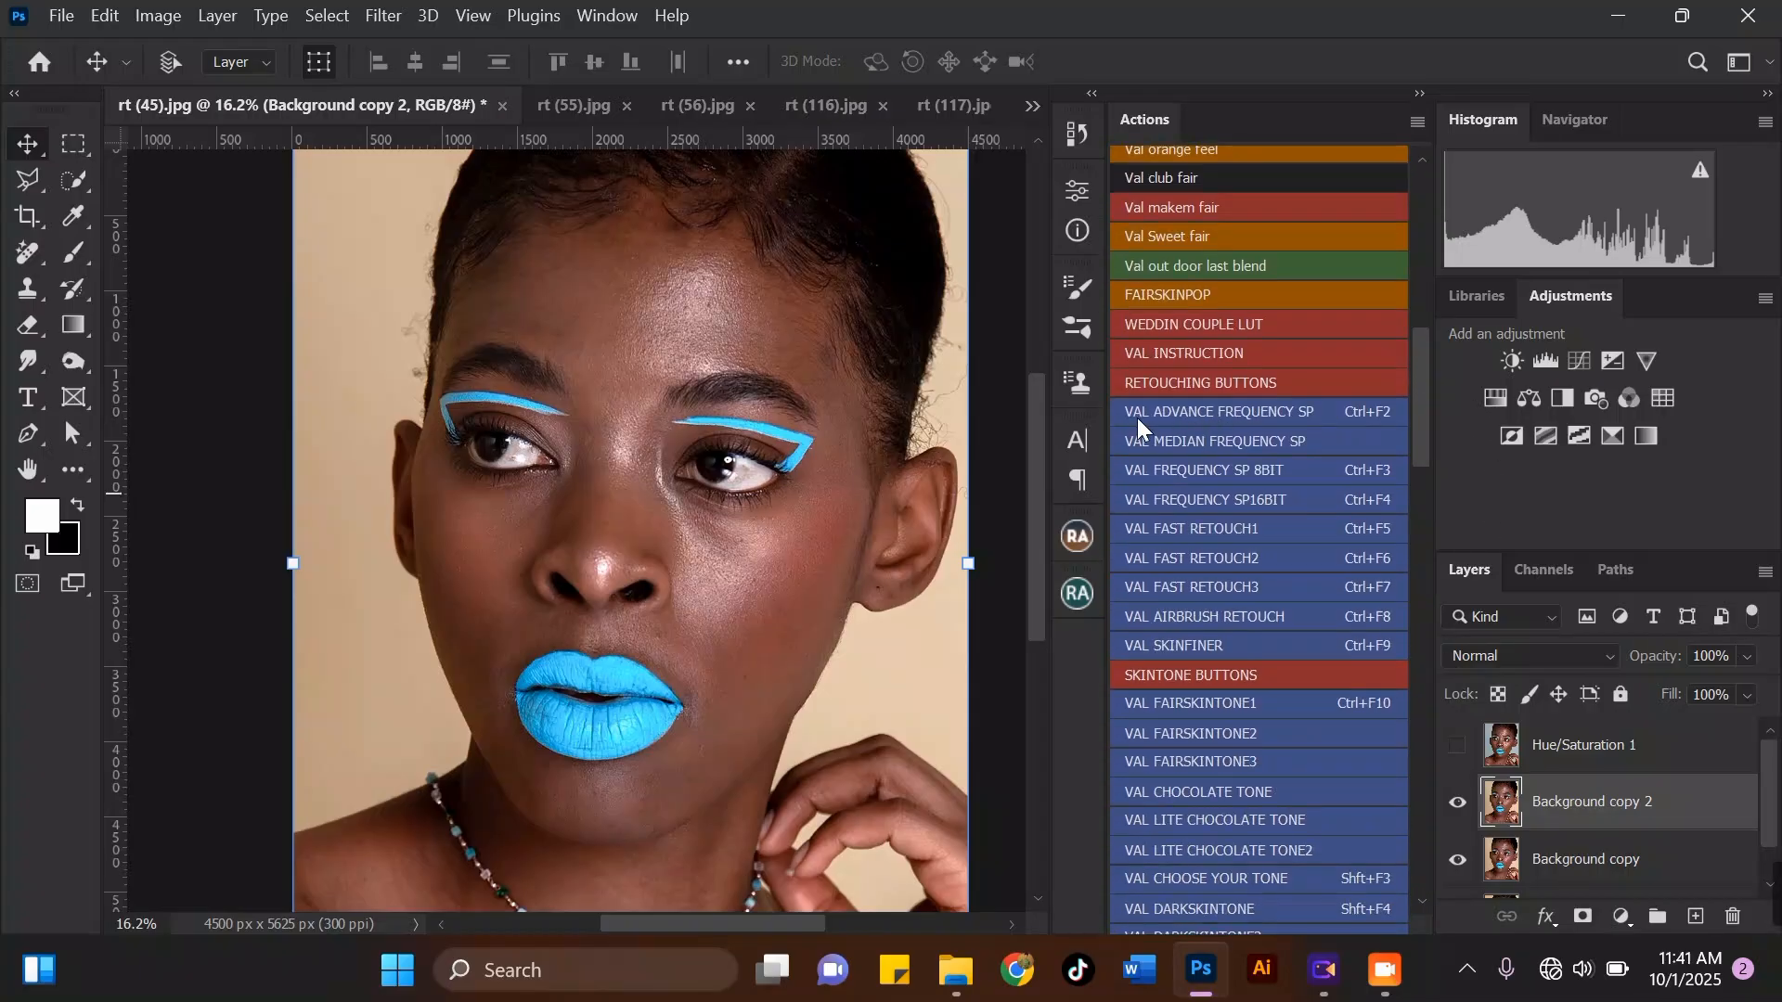
{"action": "left_click", "coordinate": [1195, 420]}
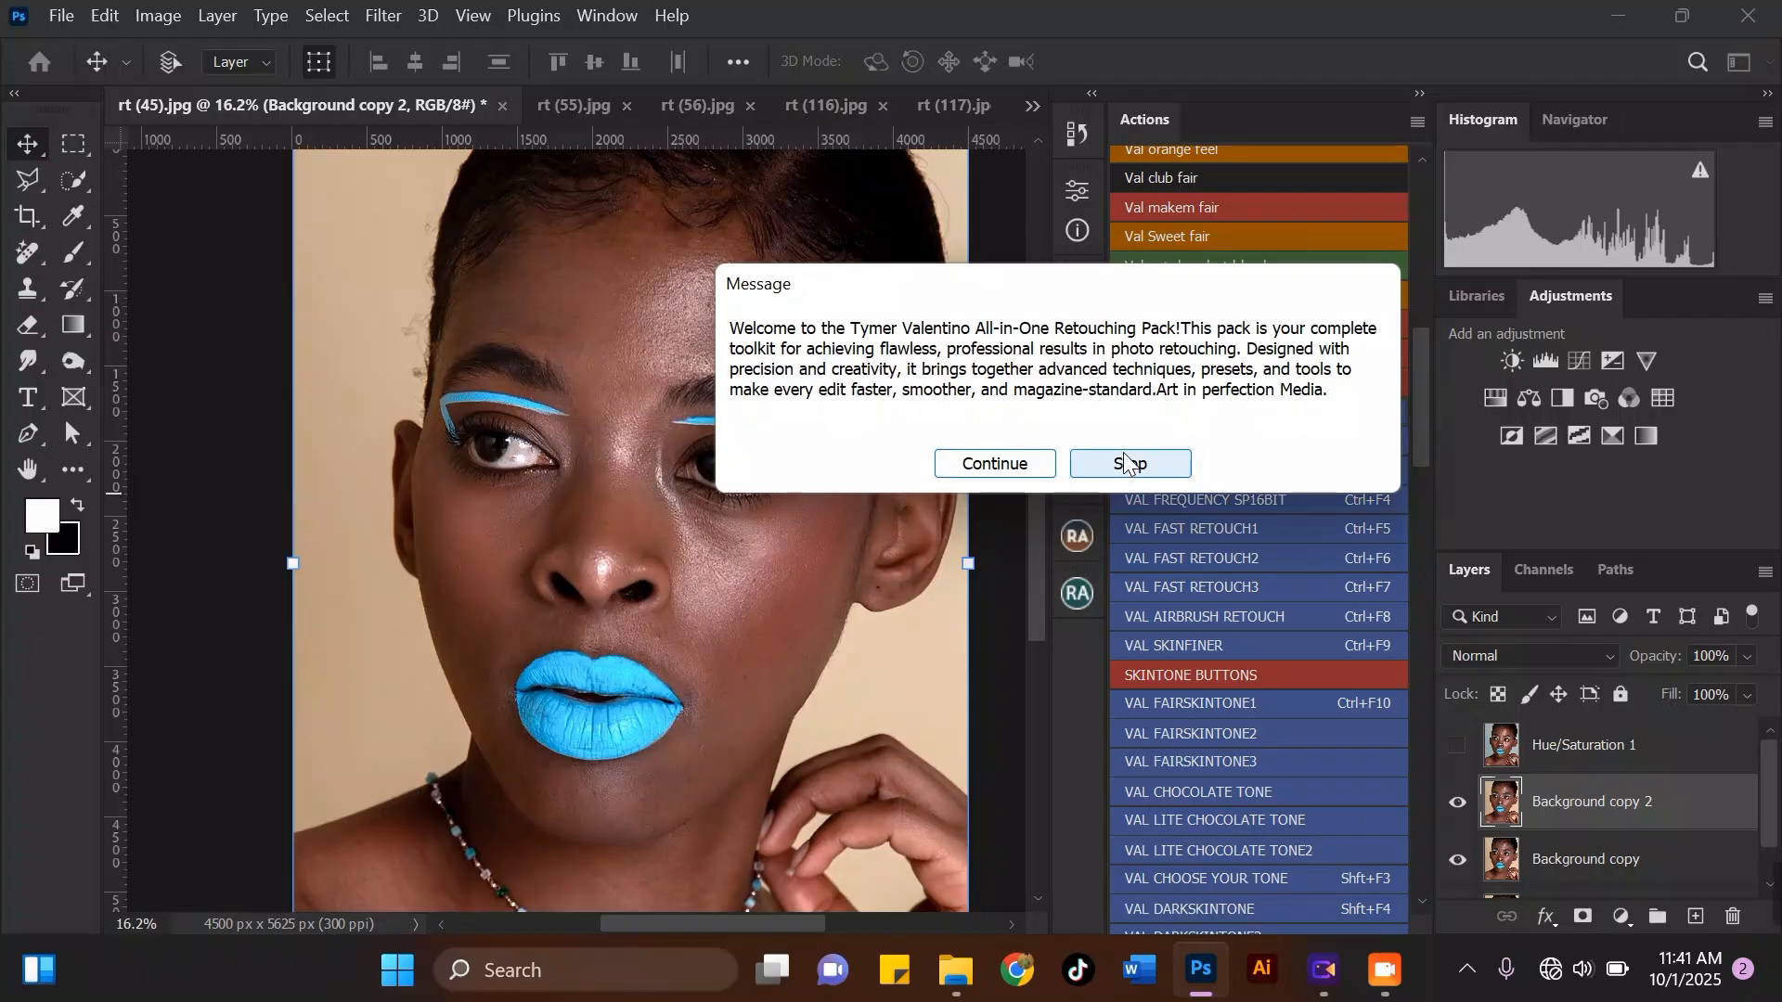
{"action": "left_click", "coordinate": [1038, 463]}
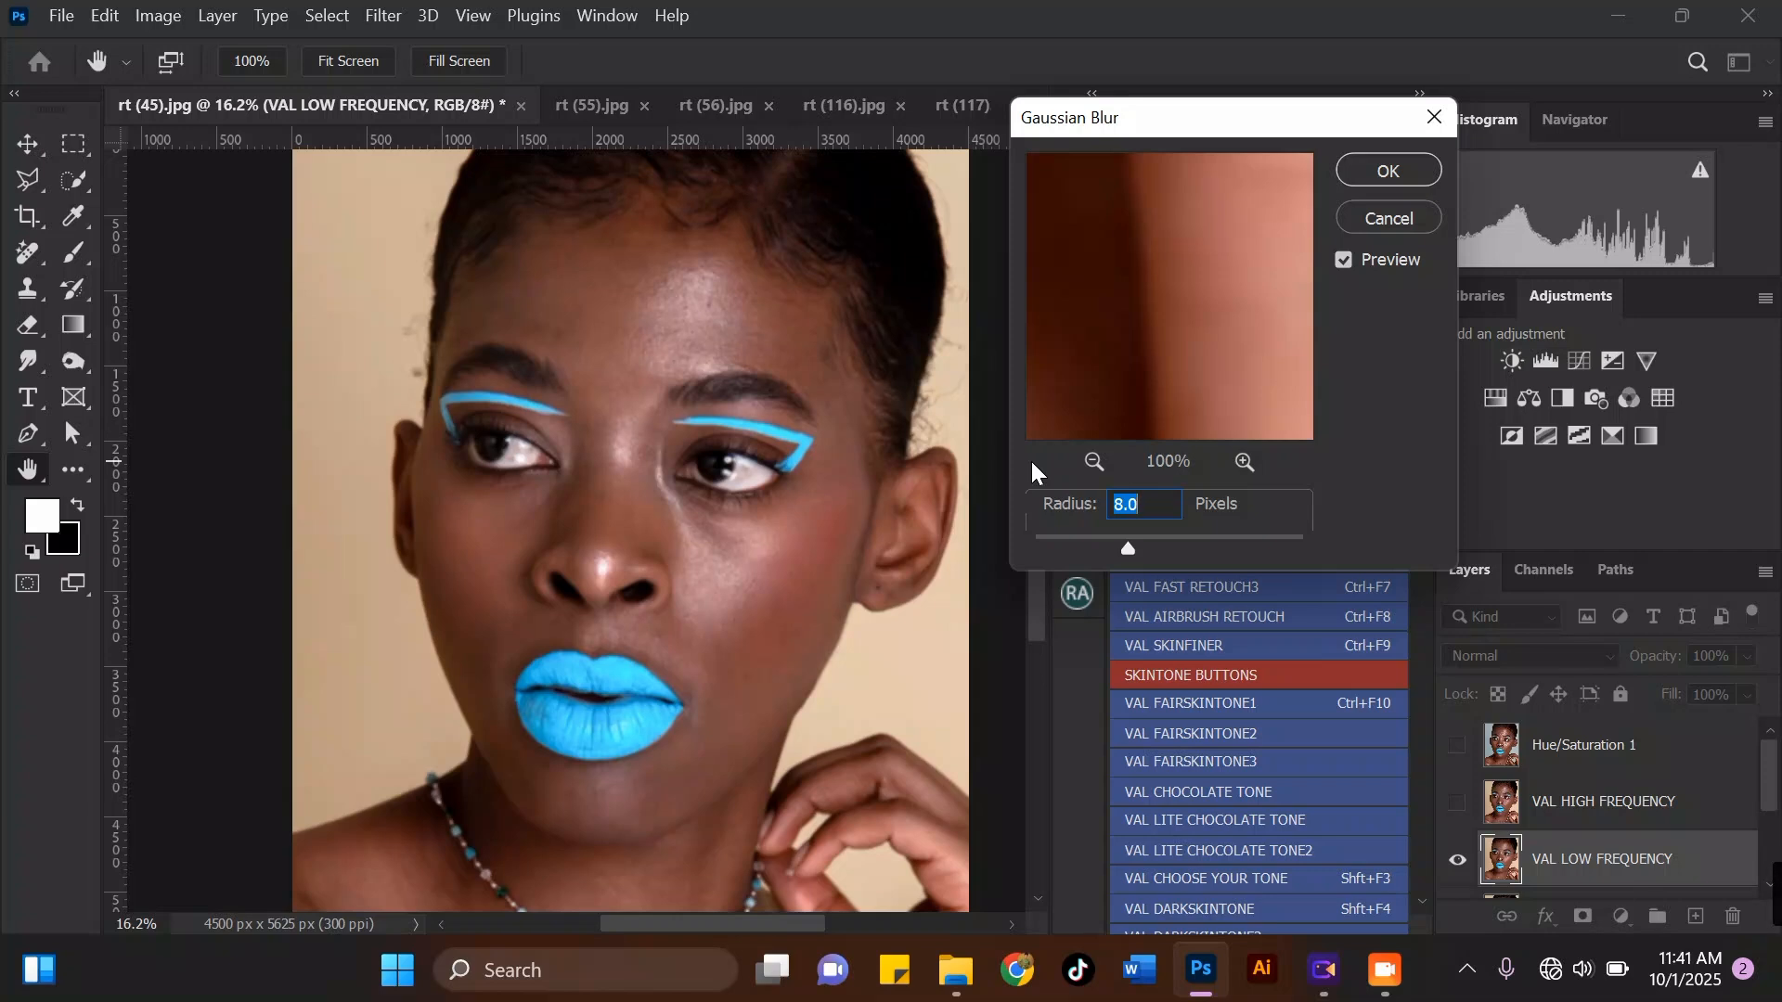
Step: Examine the low-frequency blur over the eyes and forehead in the Gaussian Blur preview at 13% zoom
{"action": "left_click", "coordinate": [1093, 463]}
{"action": "left_click", "coordinate": [1093, 463]}
{"action": "left_click", "coordinate": [1093, 462]}
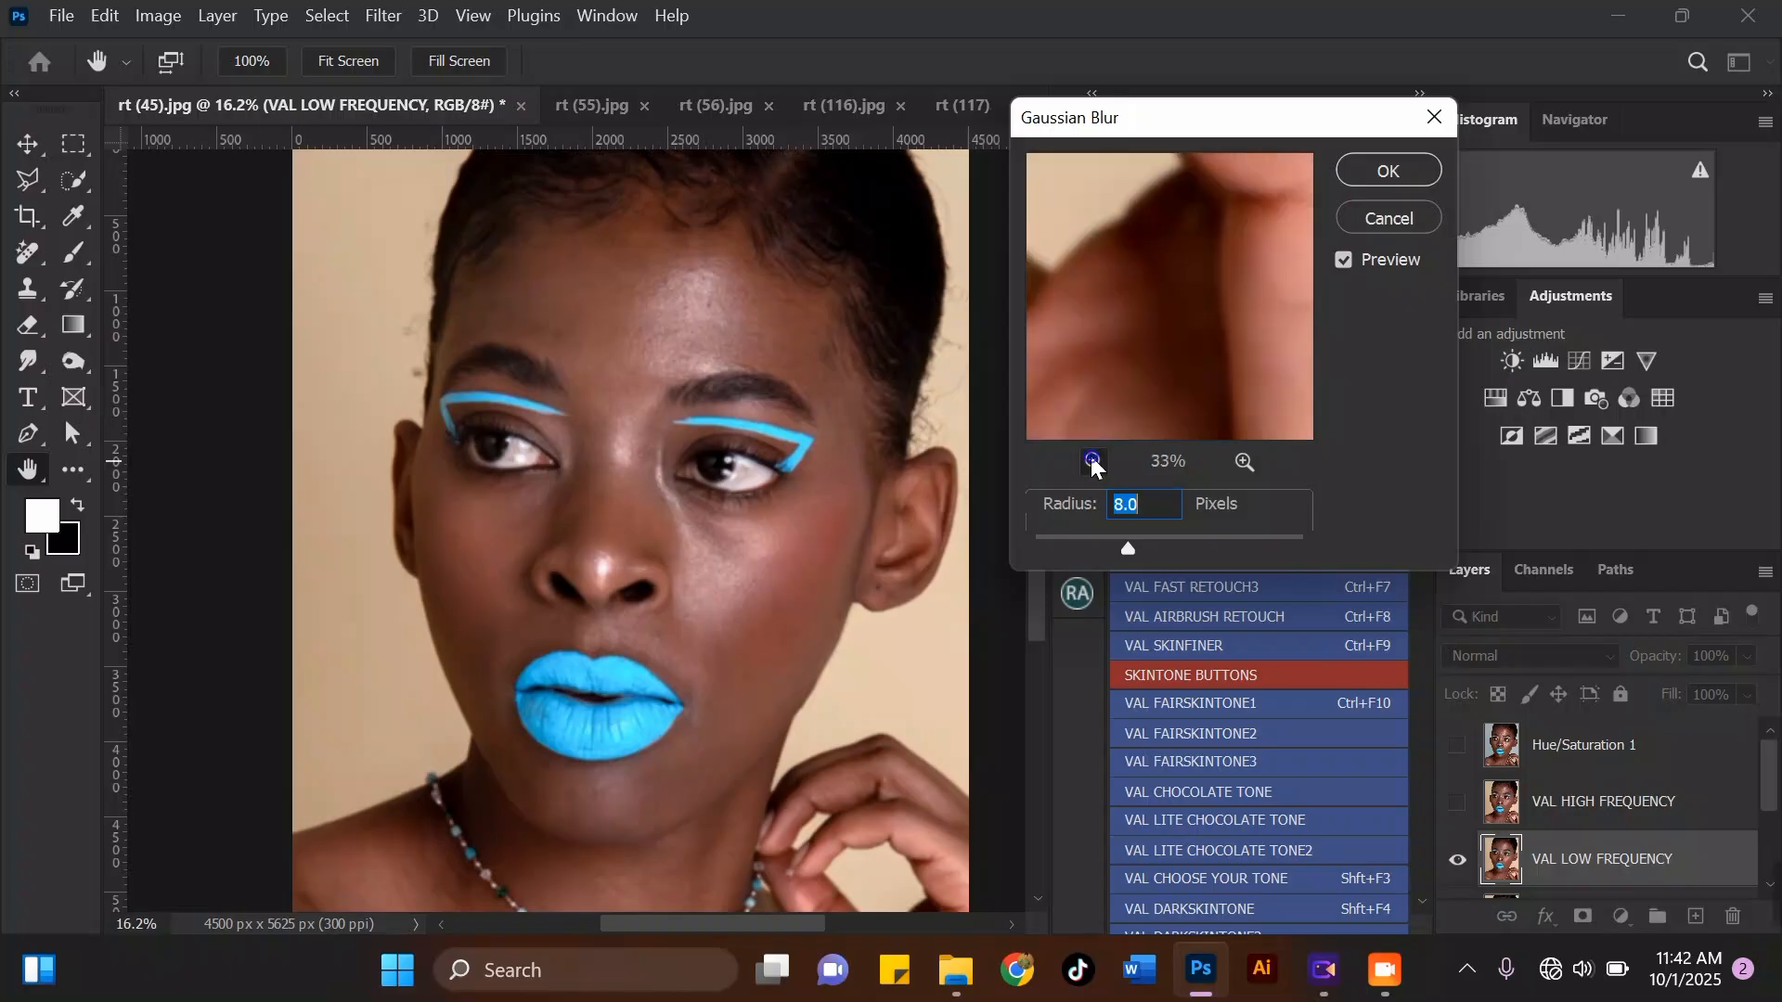
{"action": "left_click", "coordinate": [1093, 462]}
{"action": "left_click", "coordinate": [1094, 462]}
{"action": "left_click", "coordinate": [1093, 462]}
{"action": "left_click", "coordinate": [1094, 462]}
{"action": "left_click_drag", "start_coordinate": [1243, 214], "coordinate": [1238, 351]}
{"action": "left_click", "coordinate": [1245, 462]}
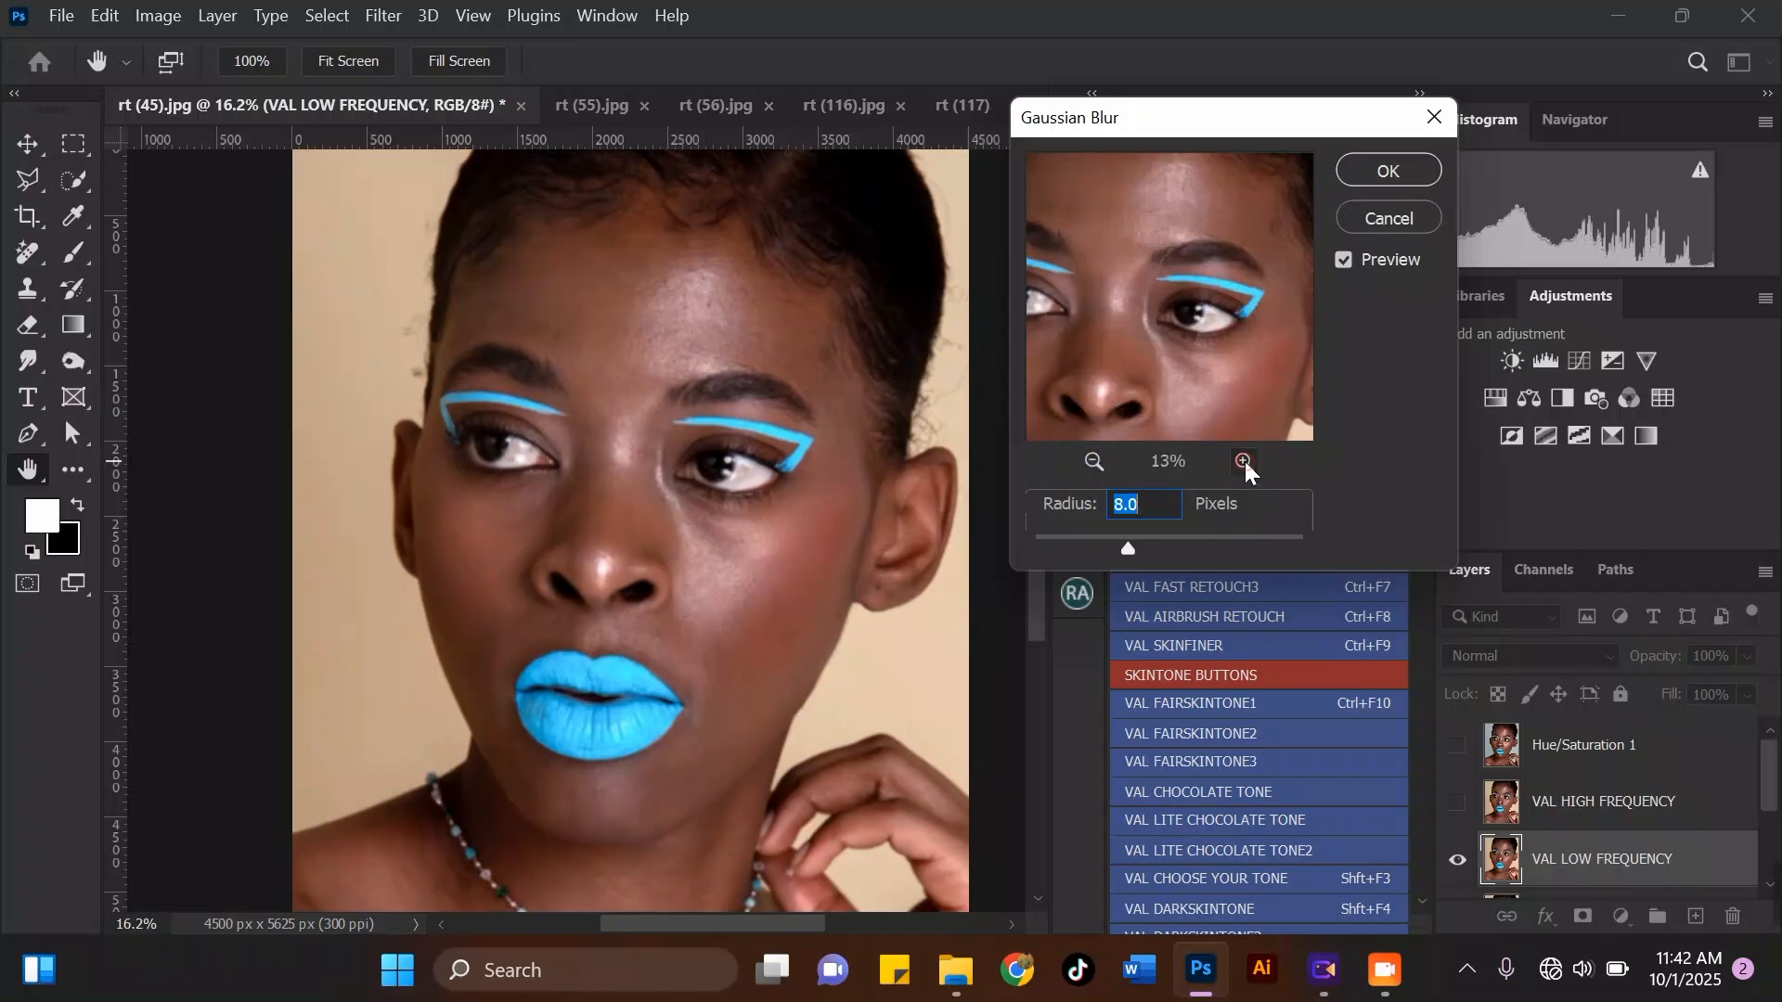
{"action": "left_click_drag", "start_coordinate": [1146, 298], "coordinate": [1205, 378]}
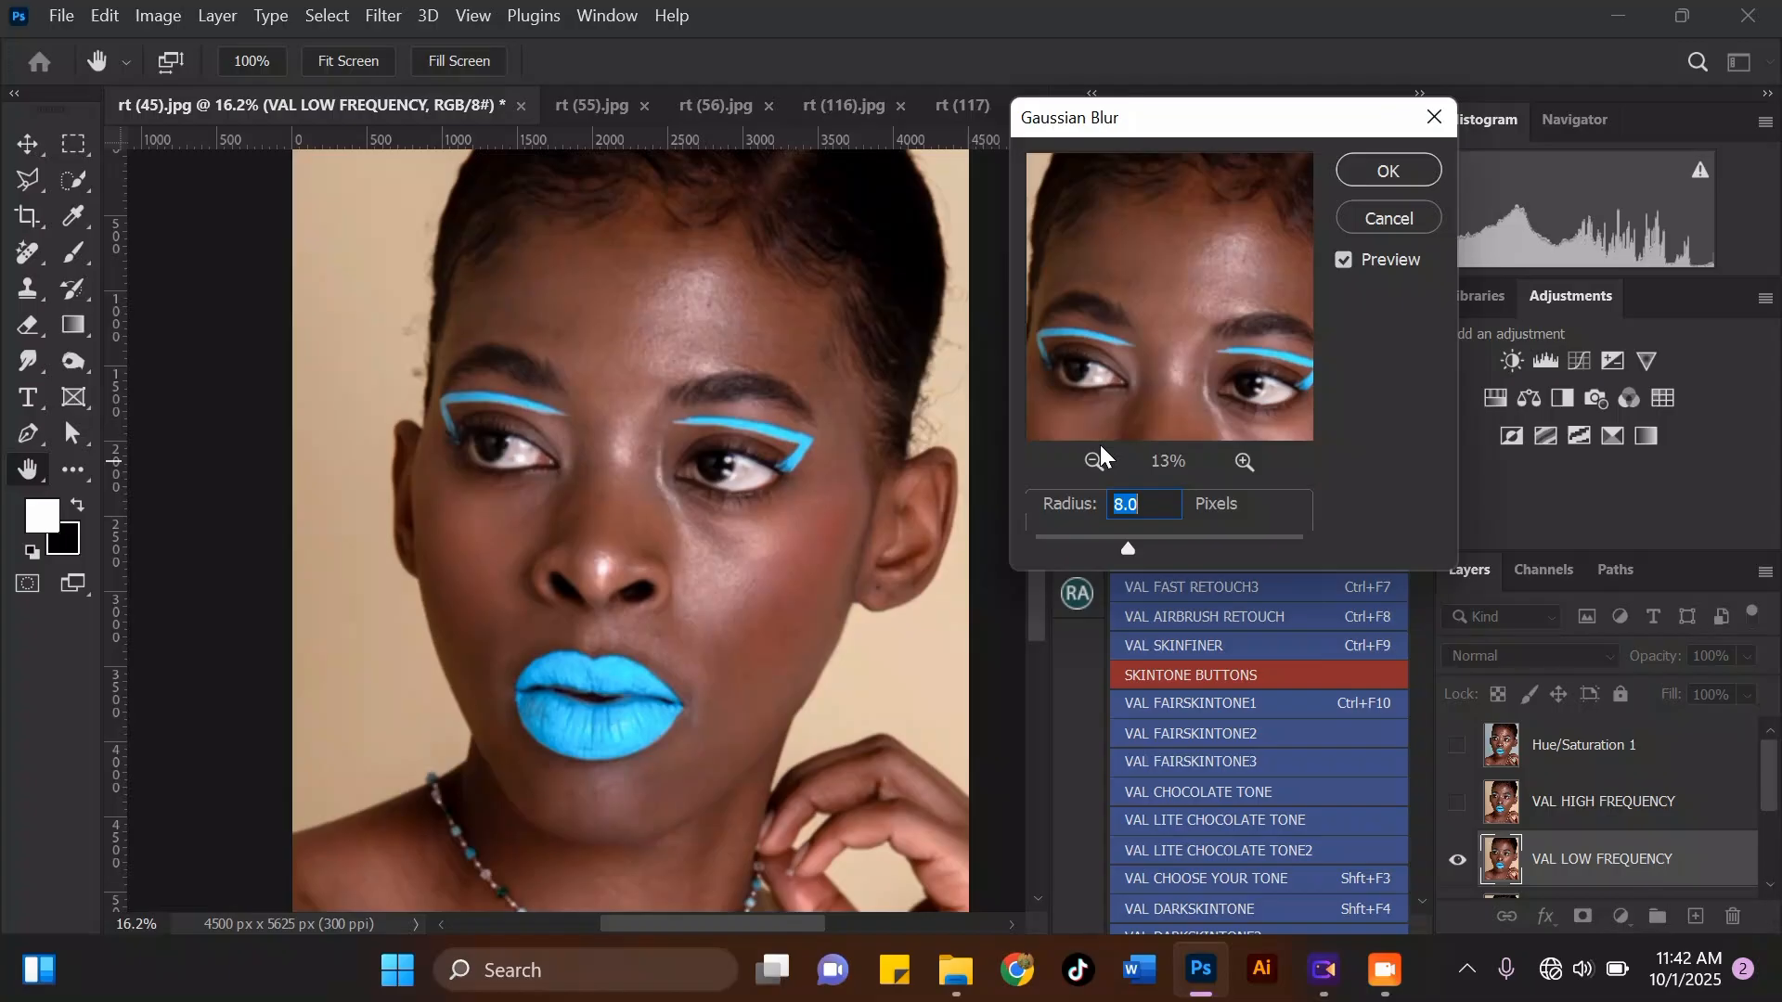
Step: Apply the low-frequency Gaussian Blur with a radius of 10 pixels and continue past the Mixer Brush settings message
{"action": "type", "text": "10"}
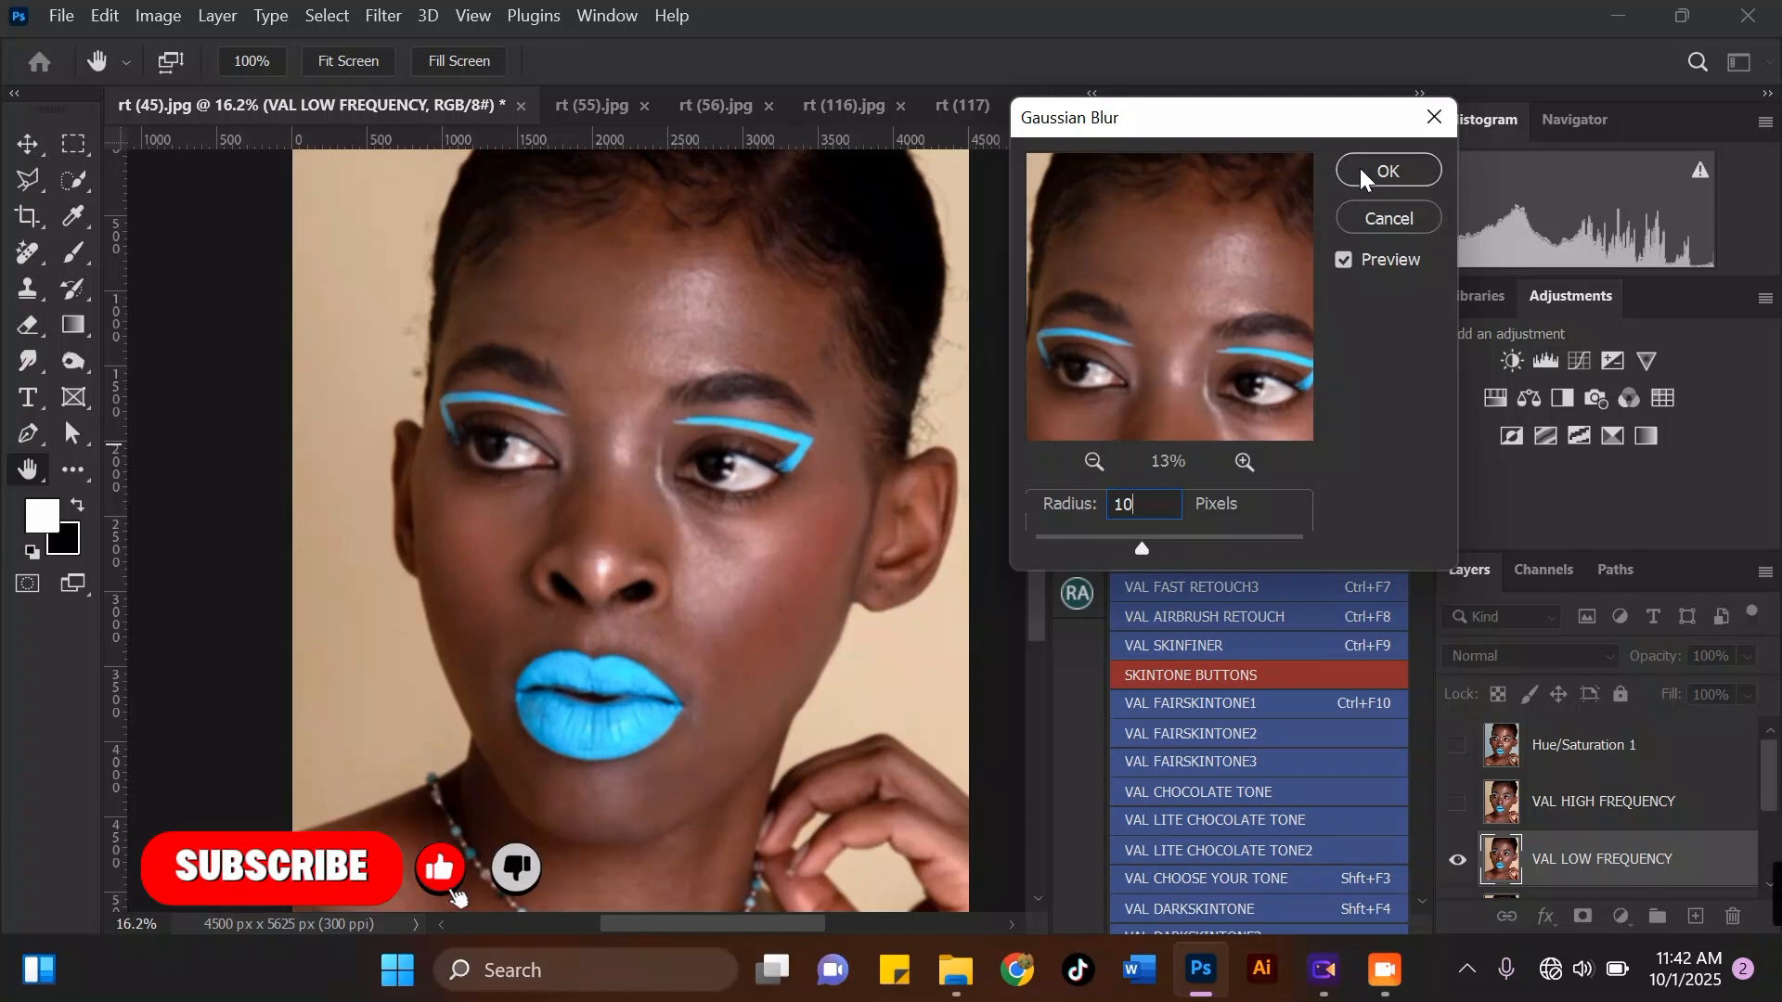
{"action": "left_click", "coordinate": [1388, 170]}
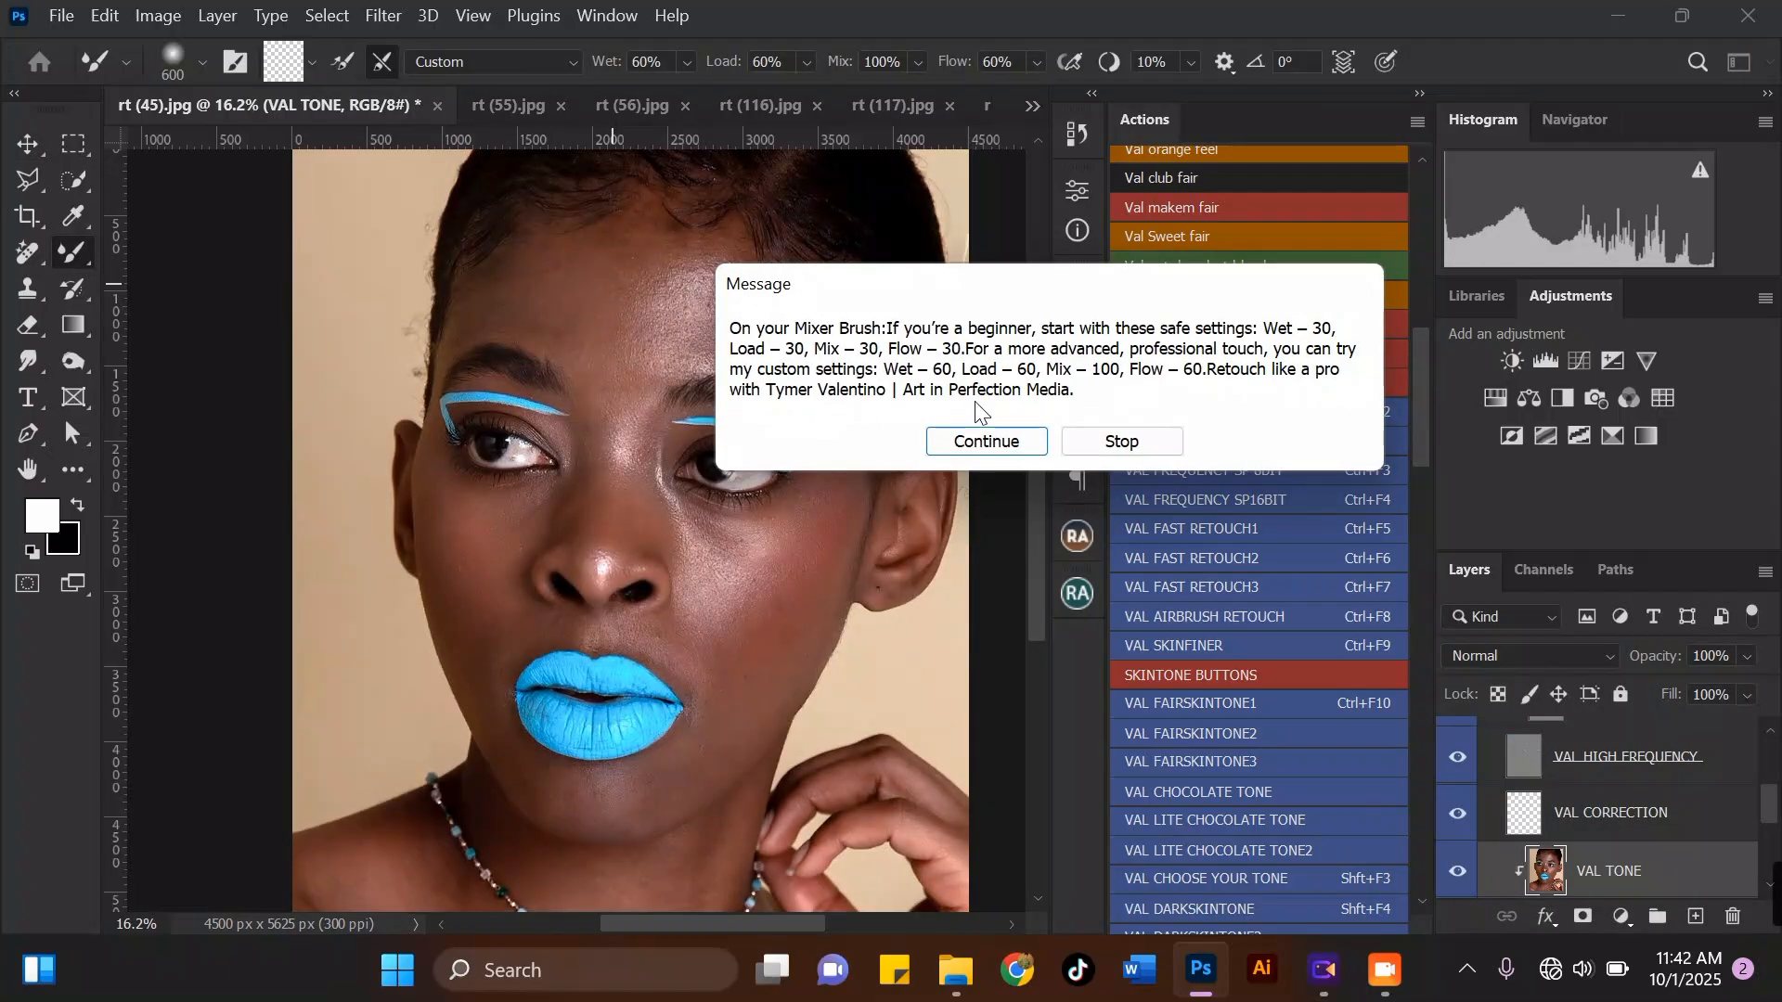
{"action": "left_click", "coordinate": [1034, 445]}
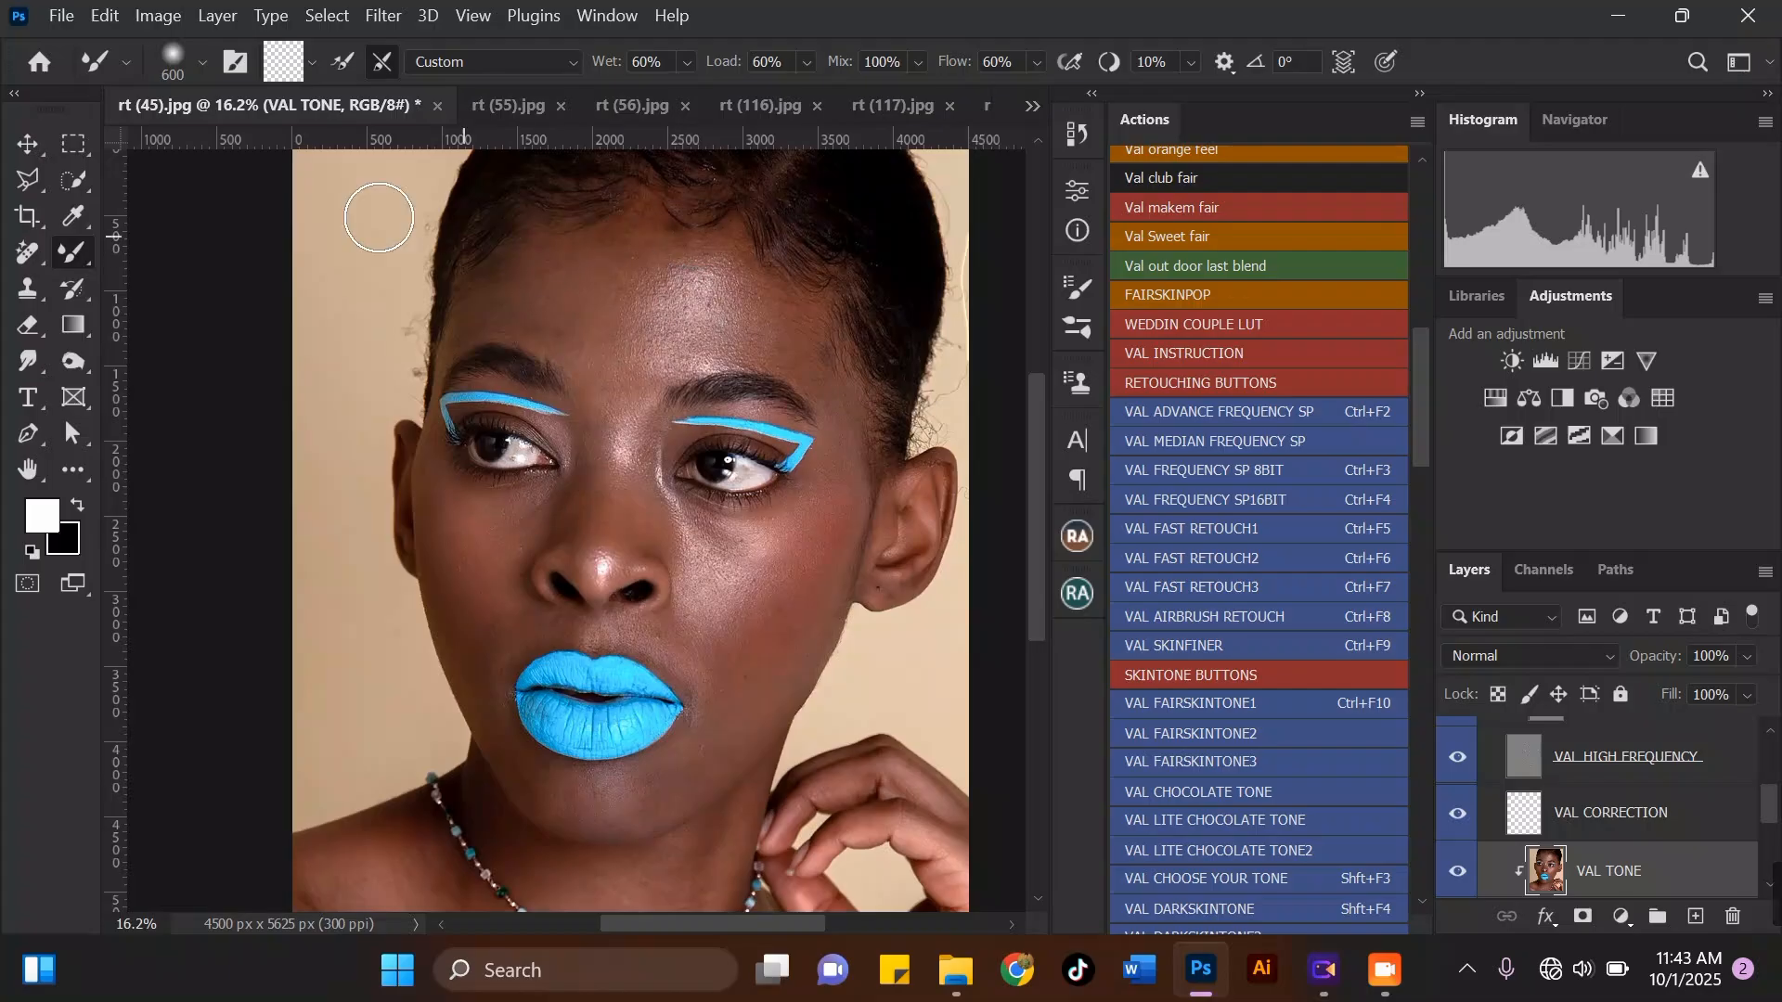
Step: Choose the Soft Round tip at 600 px for the Mixer Brush and clean the brush
{"action": "left_click", "coordinate": [200, 63]}
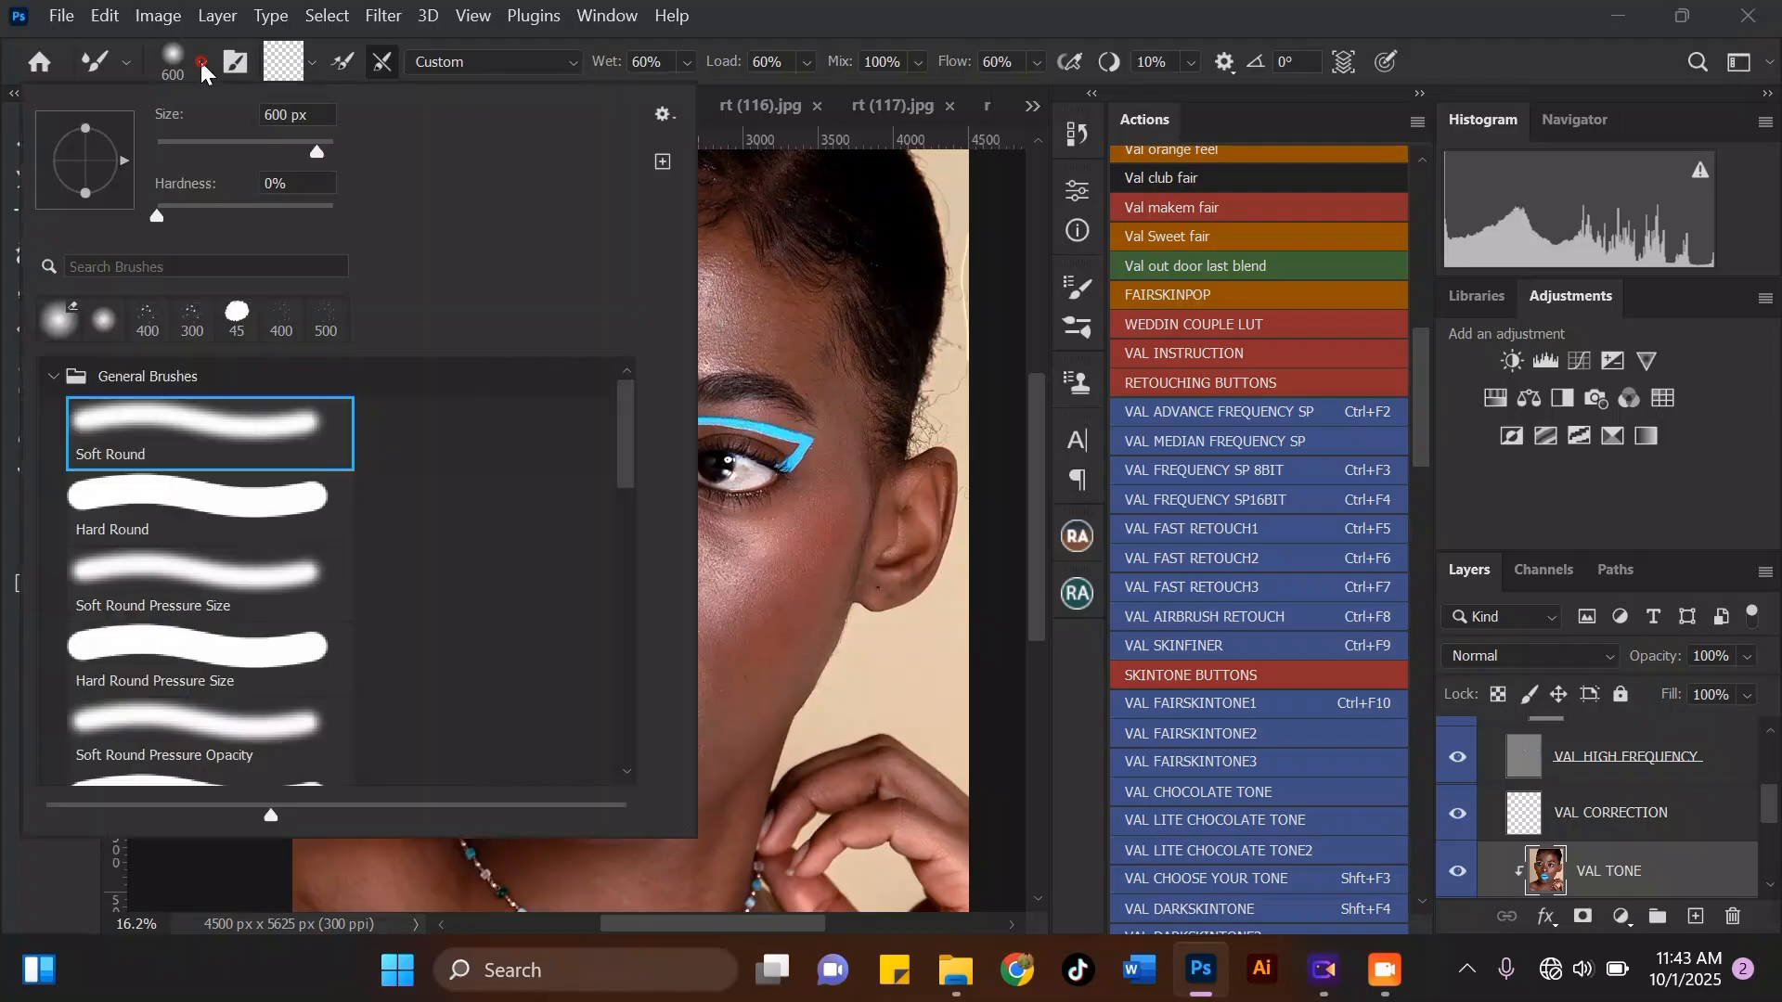
{"action": "double_click", "coordinate": [232, 425]}
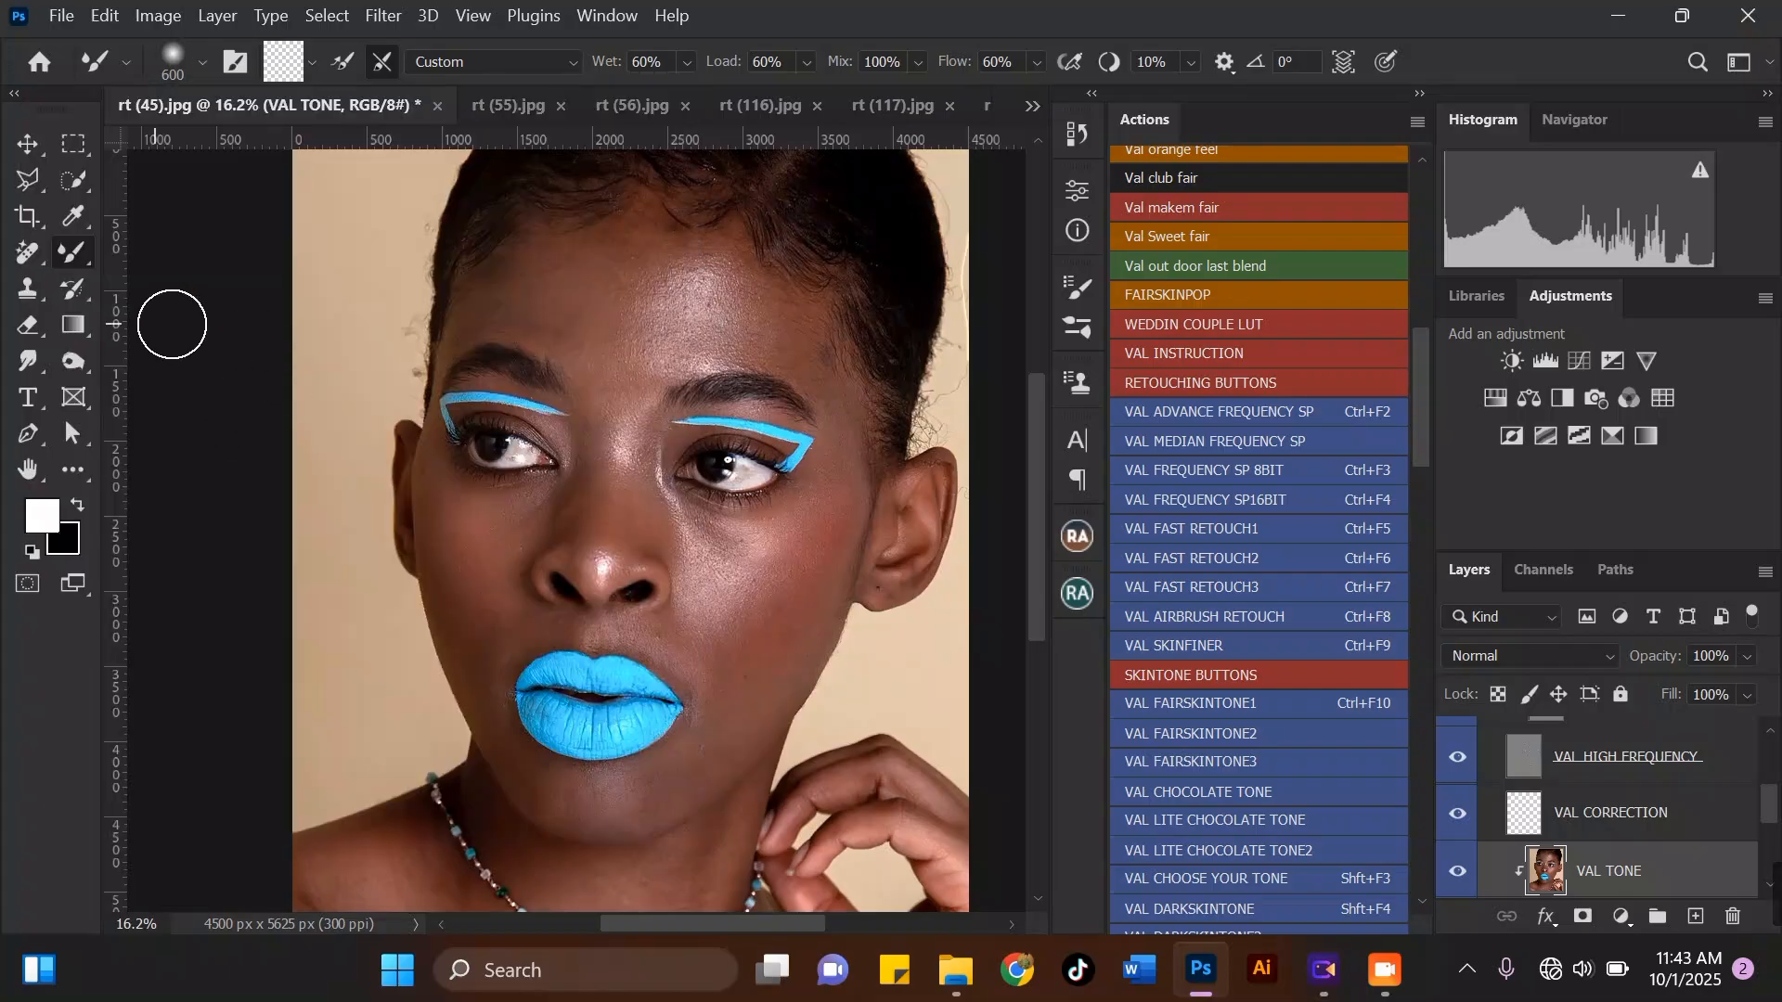
{"action": "left_click", "coordinate": [312, 63]}
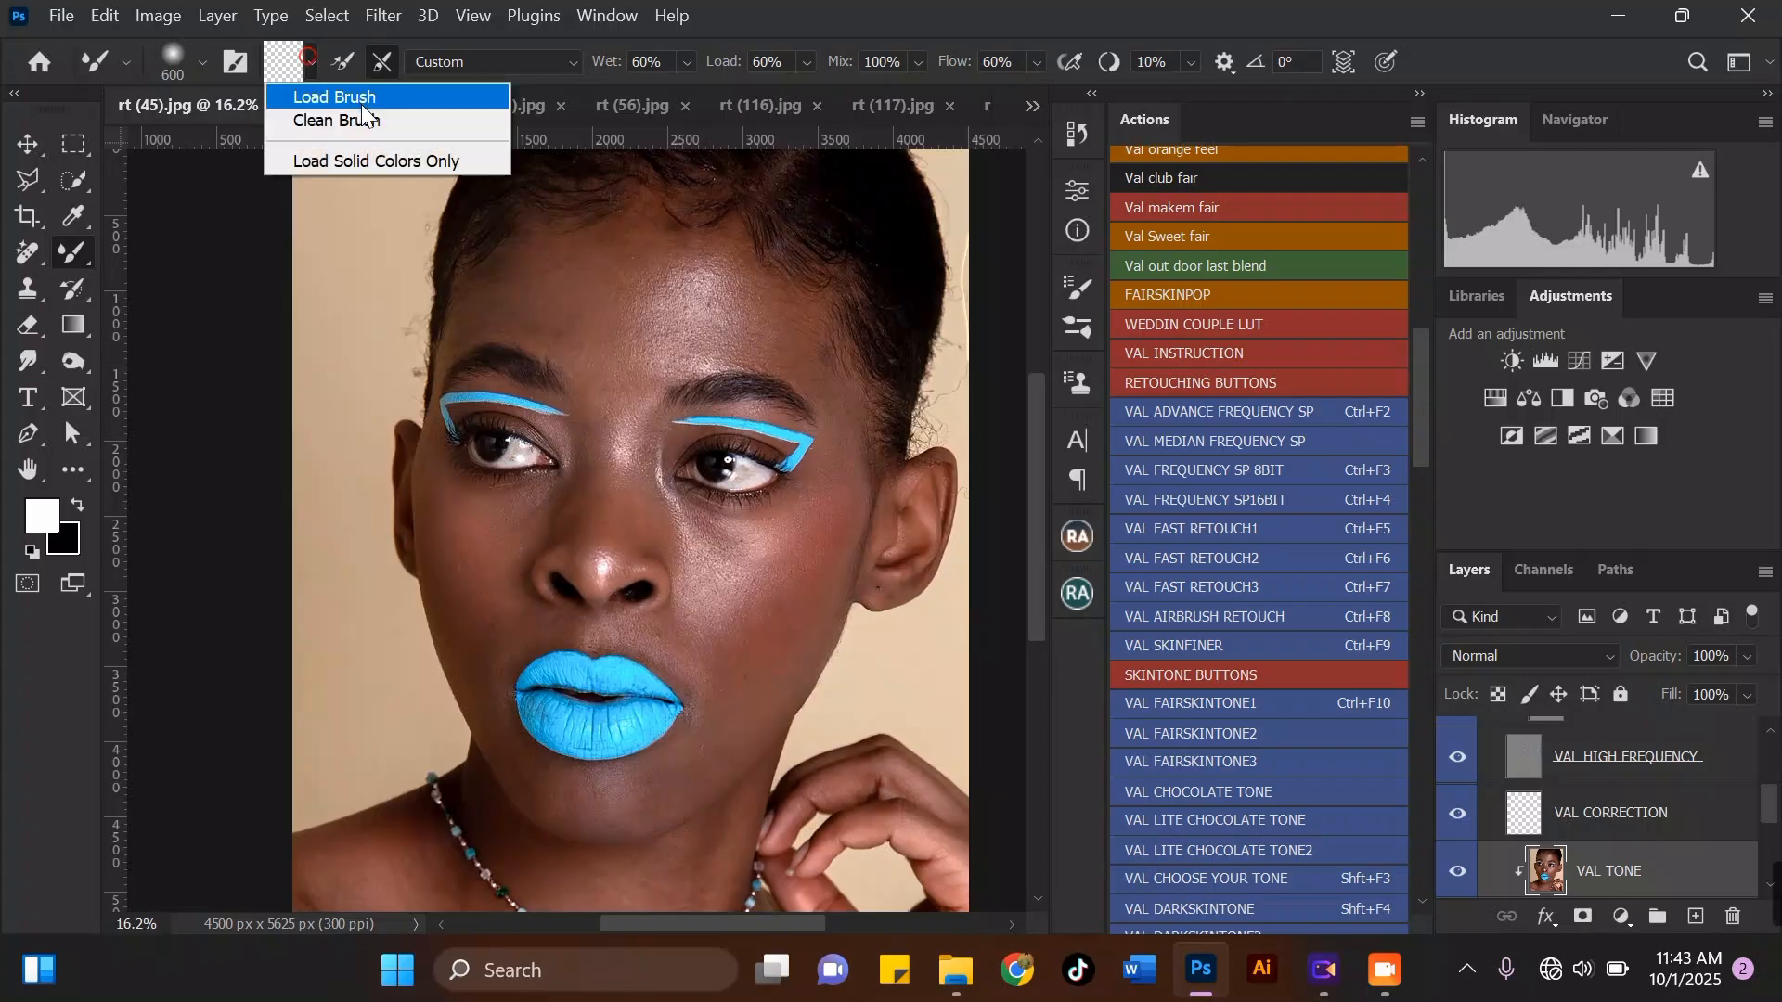
{"action": "left_click", "coordinate": [350, 120]}
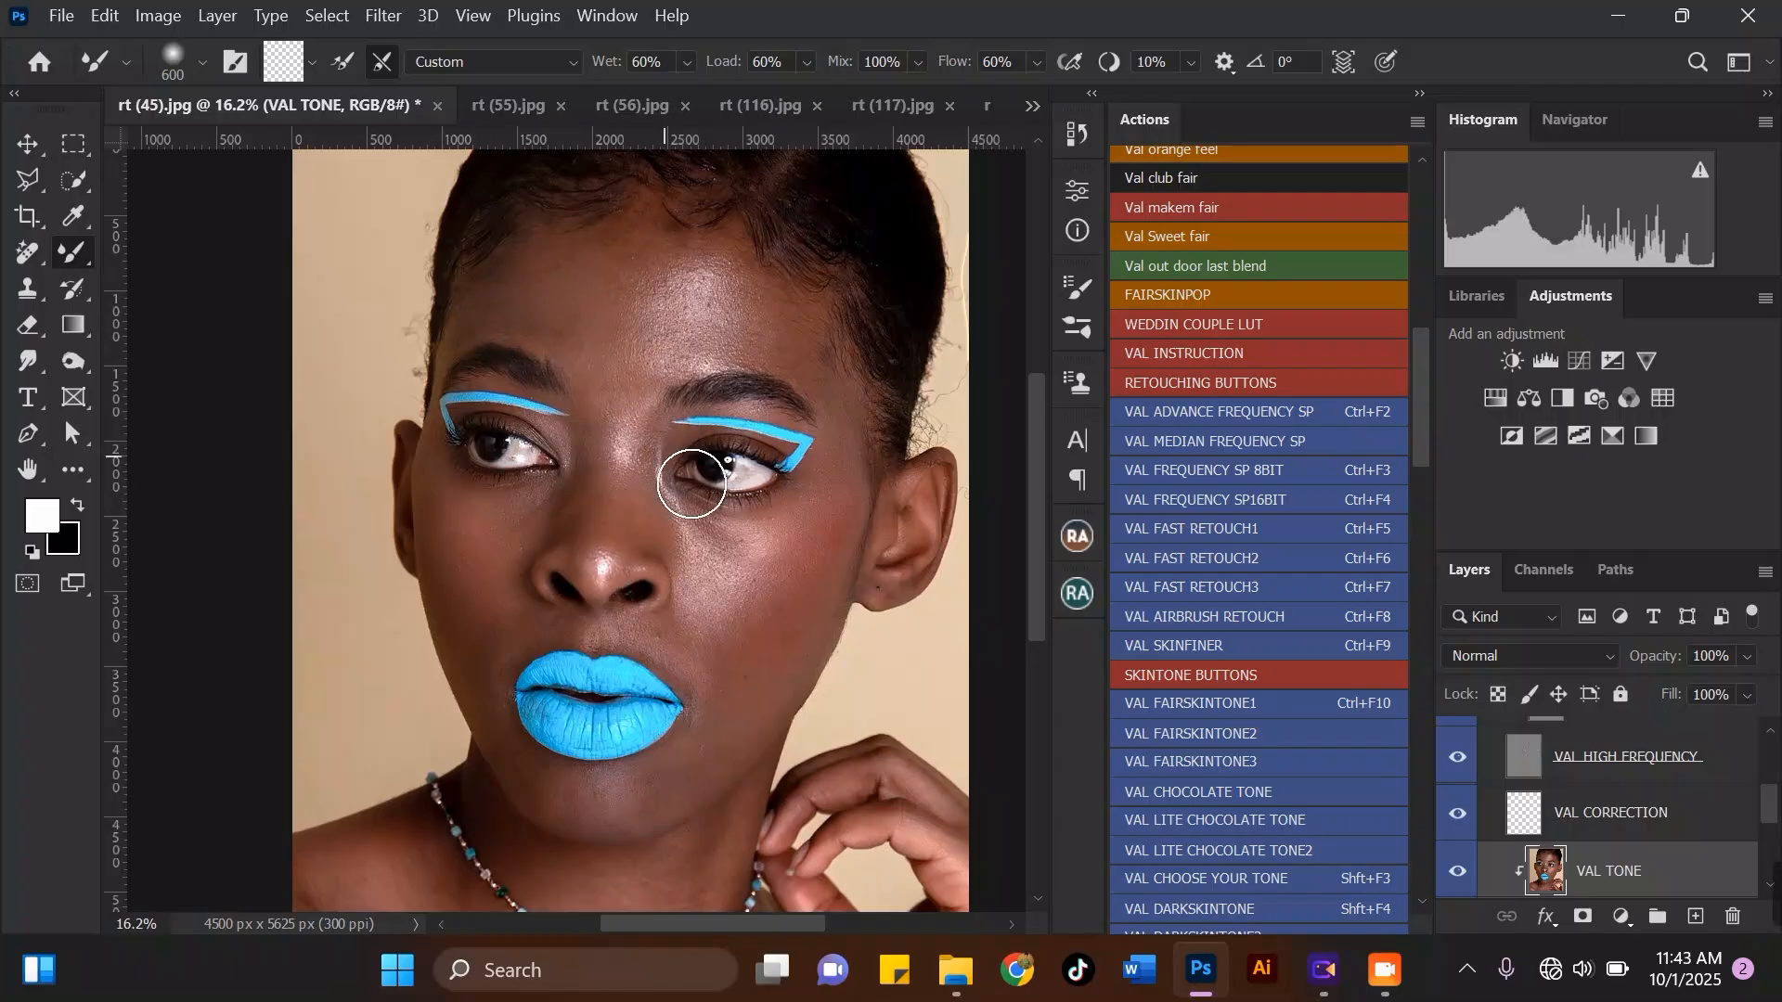
Step: Start blending the skin tones of the lower cheek on the VAL TONE layer with the Mixer Brush at 400 to 500 px
{"action": "scroll", "coordinate": [789, 685], "scroll_direction": "up", "scroll_amount": 2}
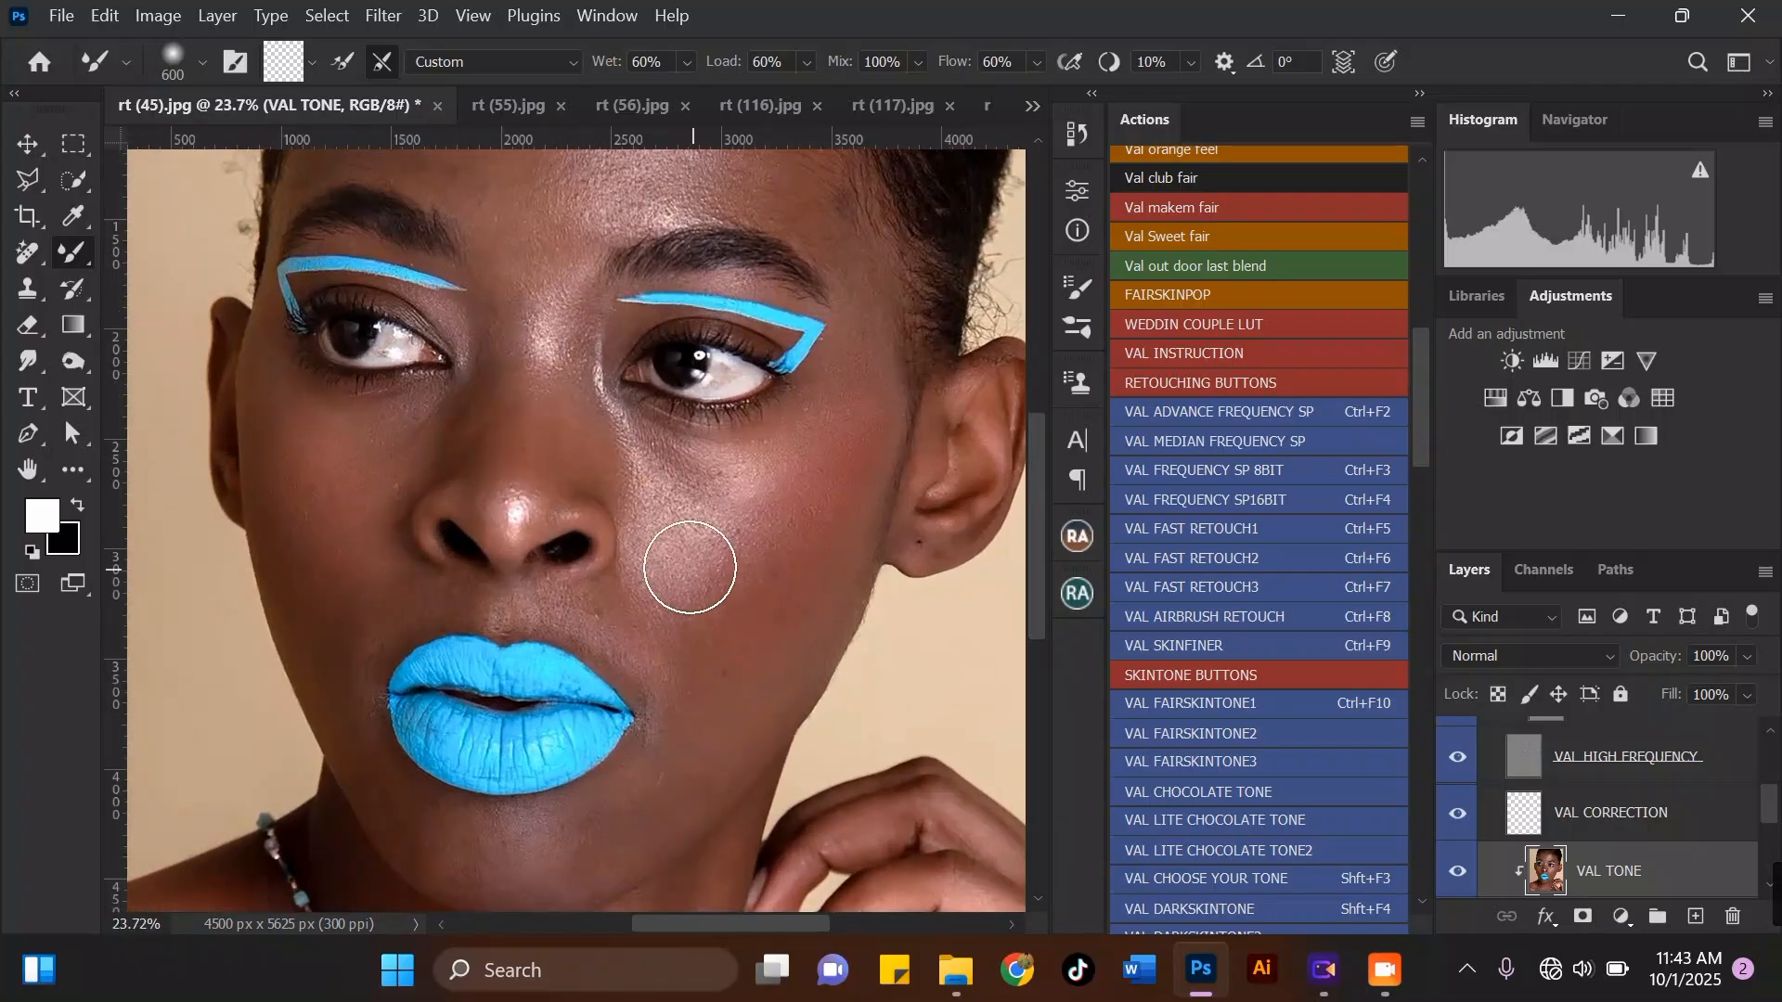
{"action": "scroll", "coordinate": [684, 569], "scroll_direction": "down", "scroll_amount": 2}
{"action": "scroll", "coordinate": [776, 231], "scroll_direction": "up", "scroll_amount": 2}
{"action": "scroll", "coordinate": [584, 219], "scroll_direction": "down", "scroll_amount": 2}
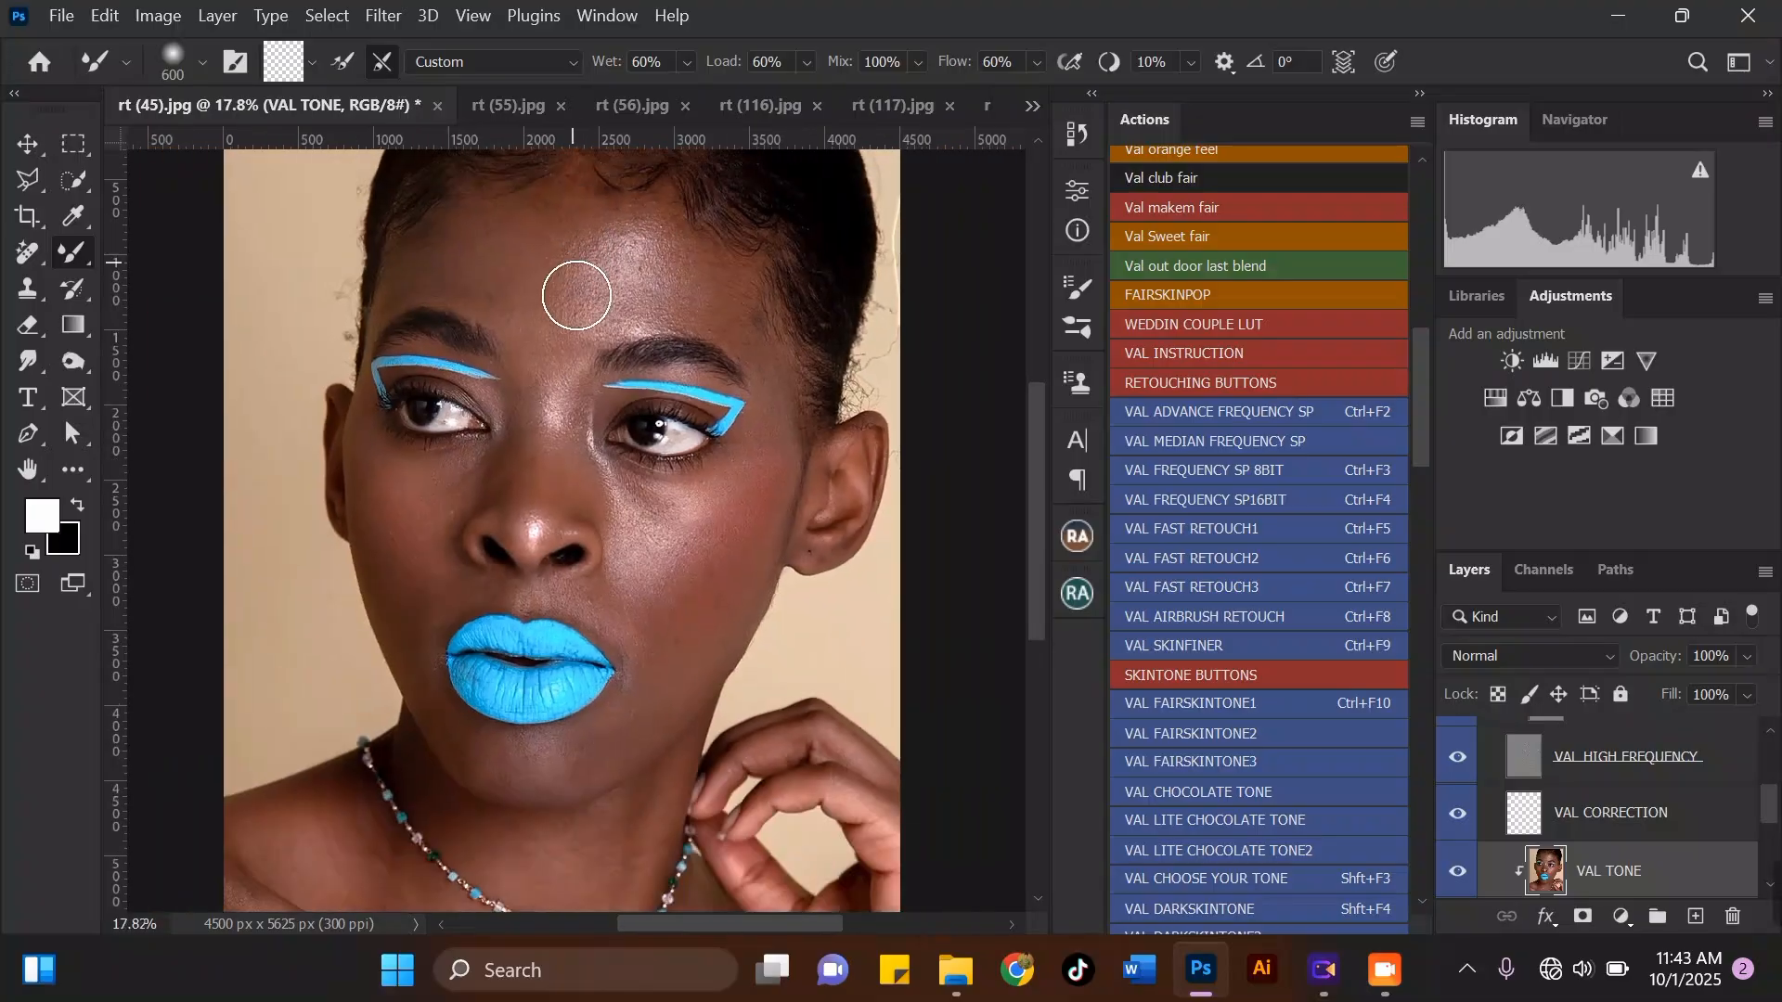
{"action": "scroll", "coordinate": [688, 619], "scroll_direction": "up", "scroll_amount": 4}
{"action": "key", "text": "bracketleft"}
{"action": "key", "text": "bracketleft"}
{"action": "scroll", "coordinate": [738, 559], "scroll_direction": "up", "scroll_amount": 2}
{"action": "scroll", "coordinate": [684, 437], "scroll_direction": "down", "scroll_amount": 2}
{"action": "scroll", "coordinate": [728, 538], "scroll_direction": "up", "scroll_amount": 2}
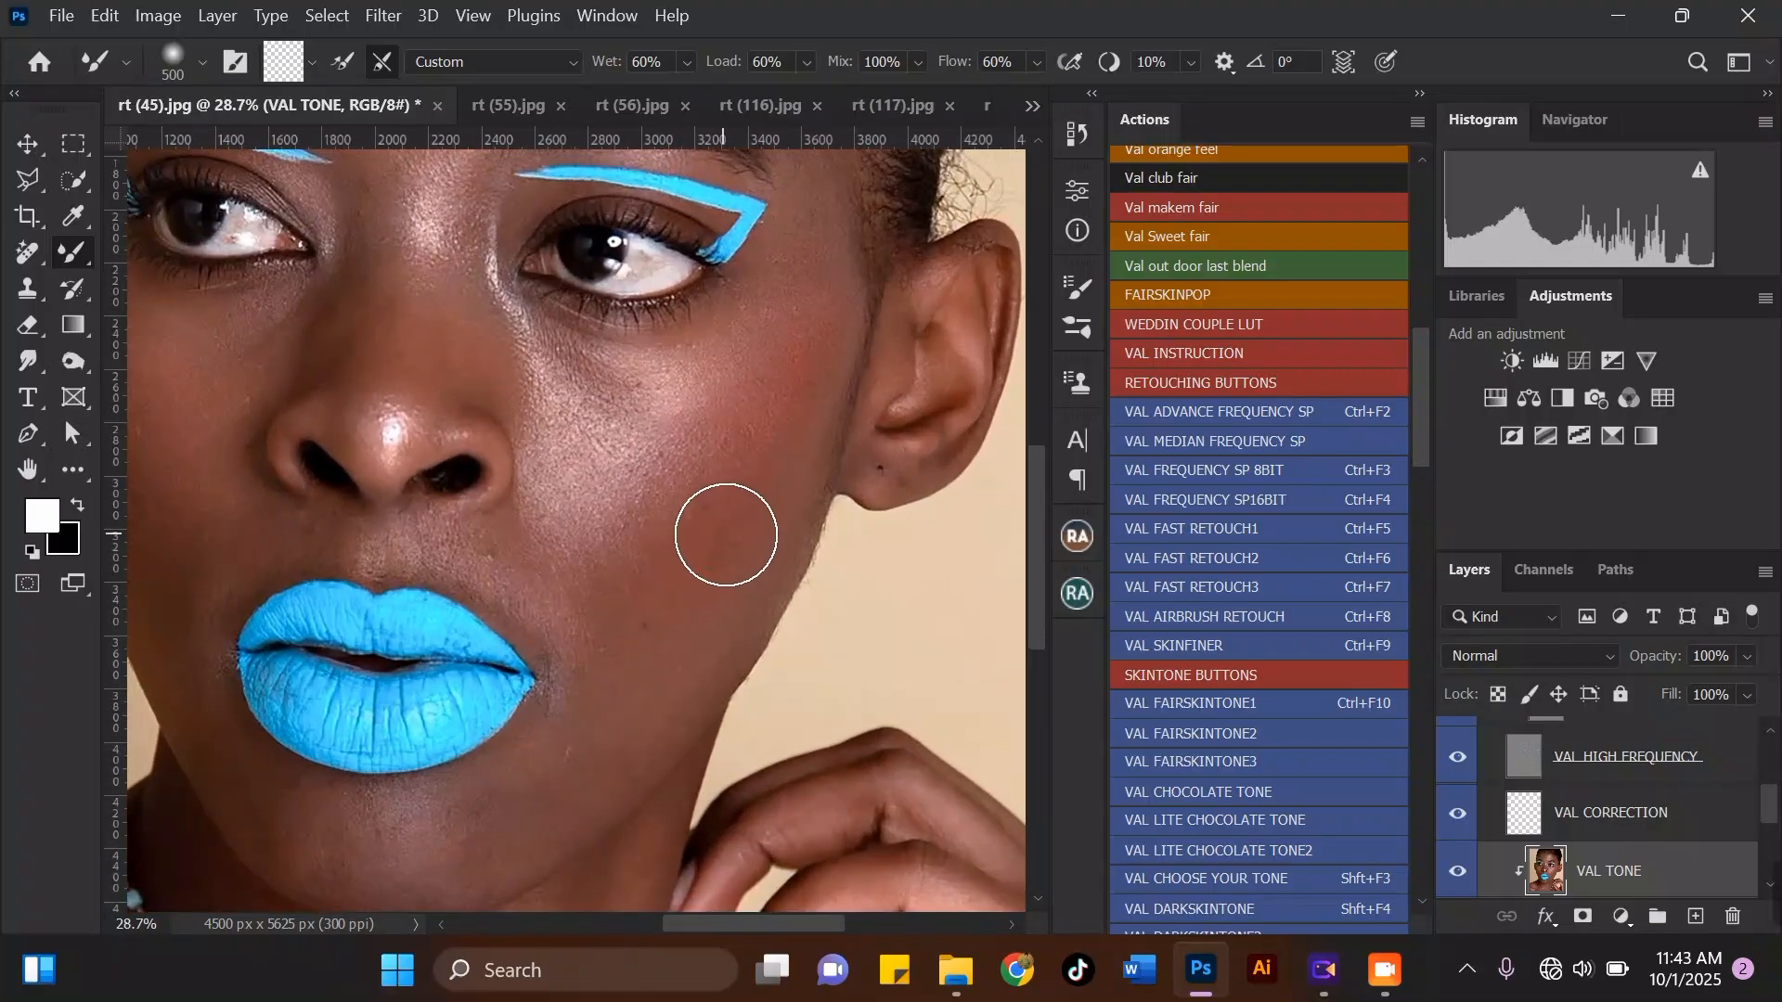
{"action": "key", "text": "bracketleft"}
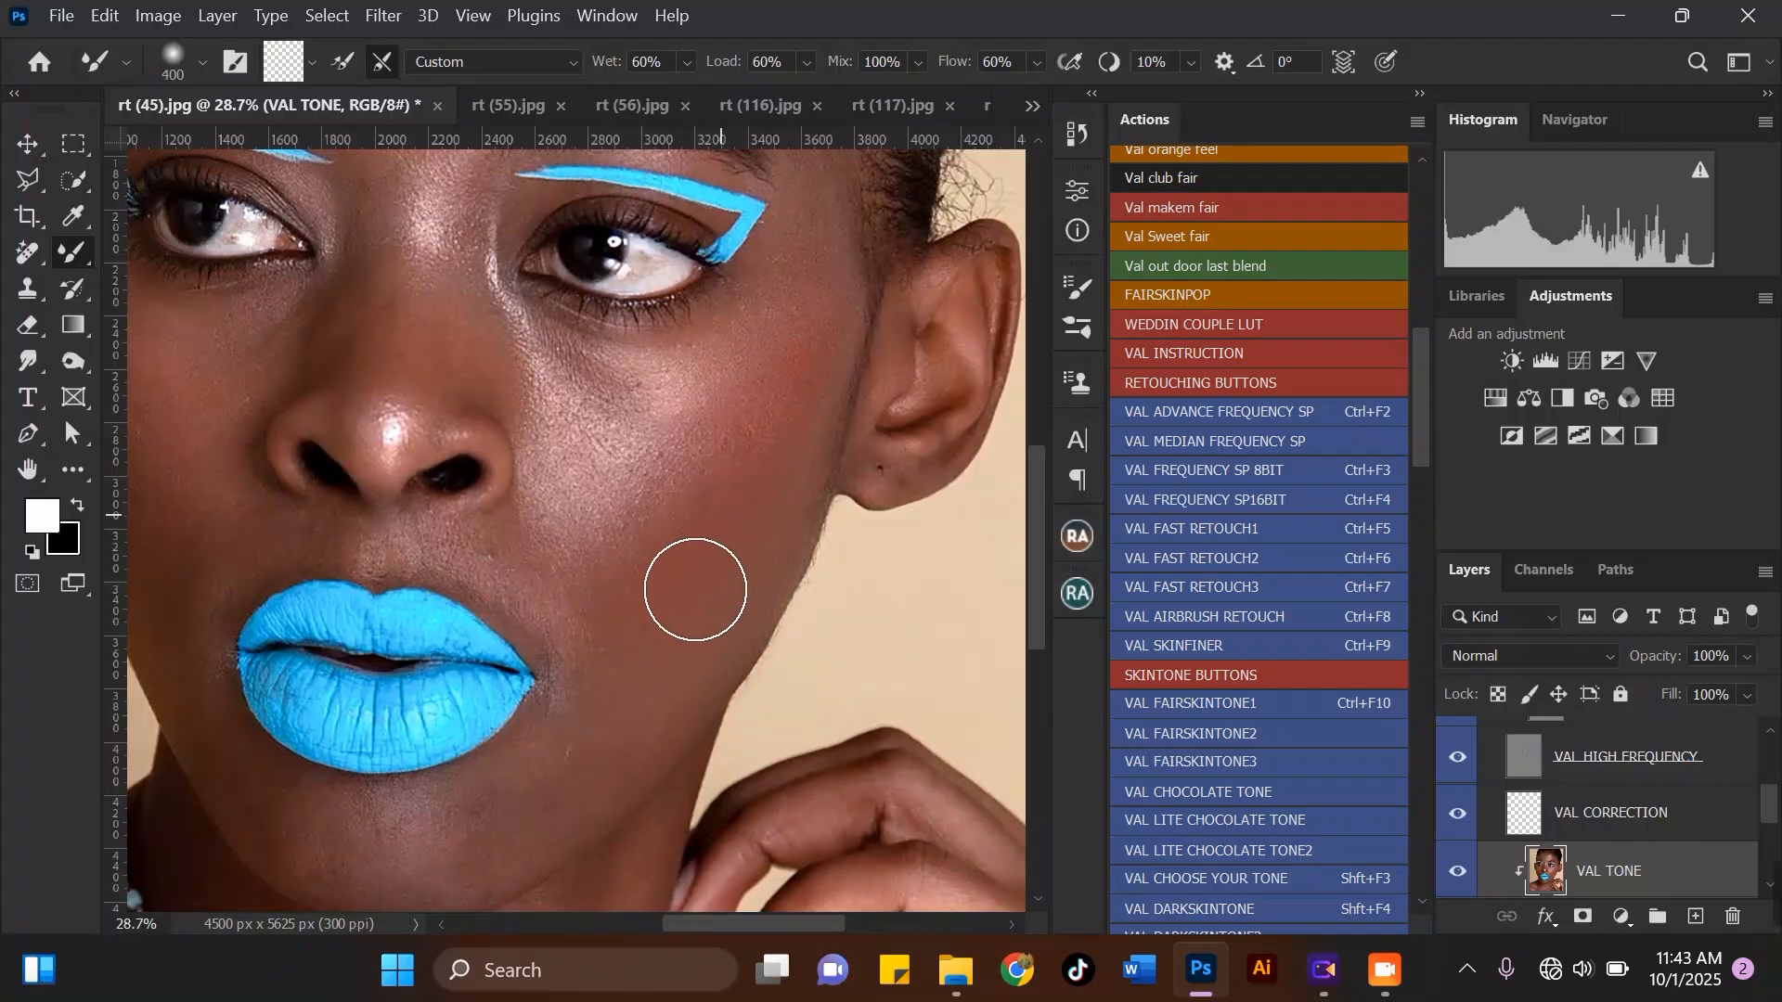
{"action": "key", "text": "bracketright"}
{"action": "scroll", "coordinate": [783, 438], "scroll_direction": "down", "scroll_amount": 2}
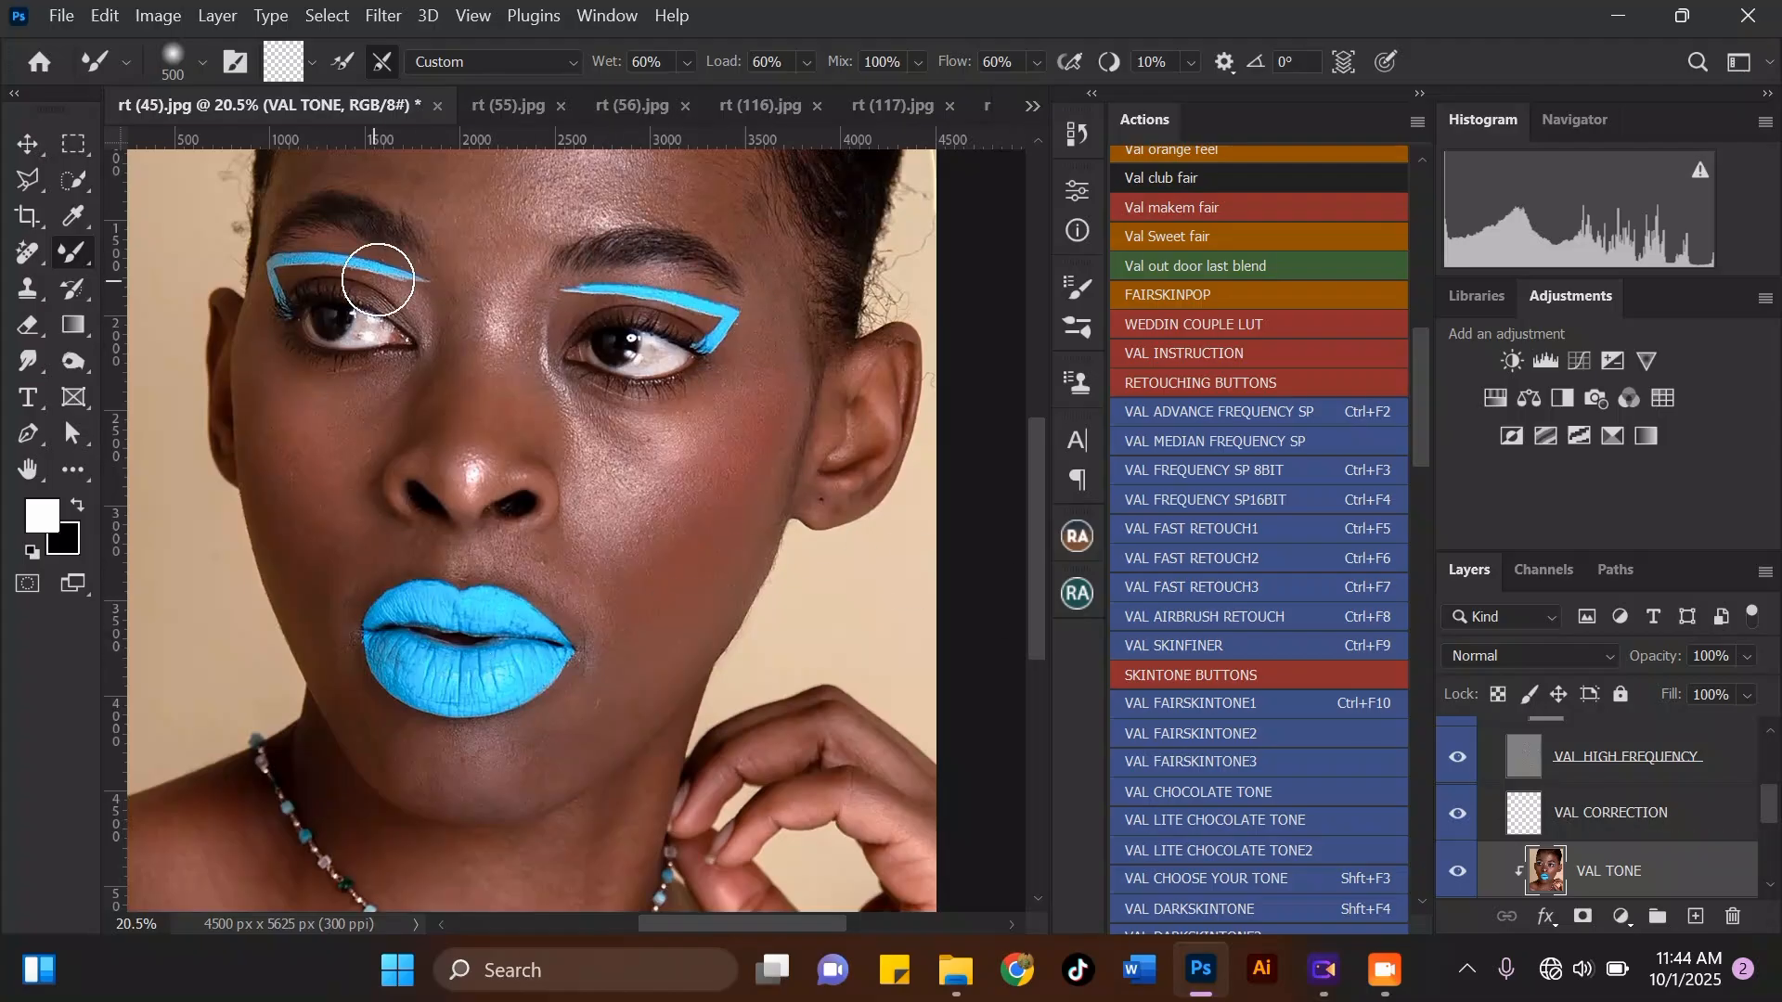
Step: Blend the outer cheek and the temple beside the ear with the Mixer Brush, reducing its size from 400 to 300 px
{"action": "left_click_drag", "start_coordinate": [1776, 814], "coordinate": [1774, 809]}
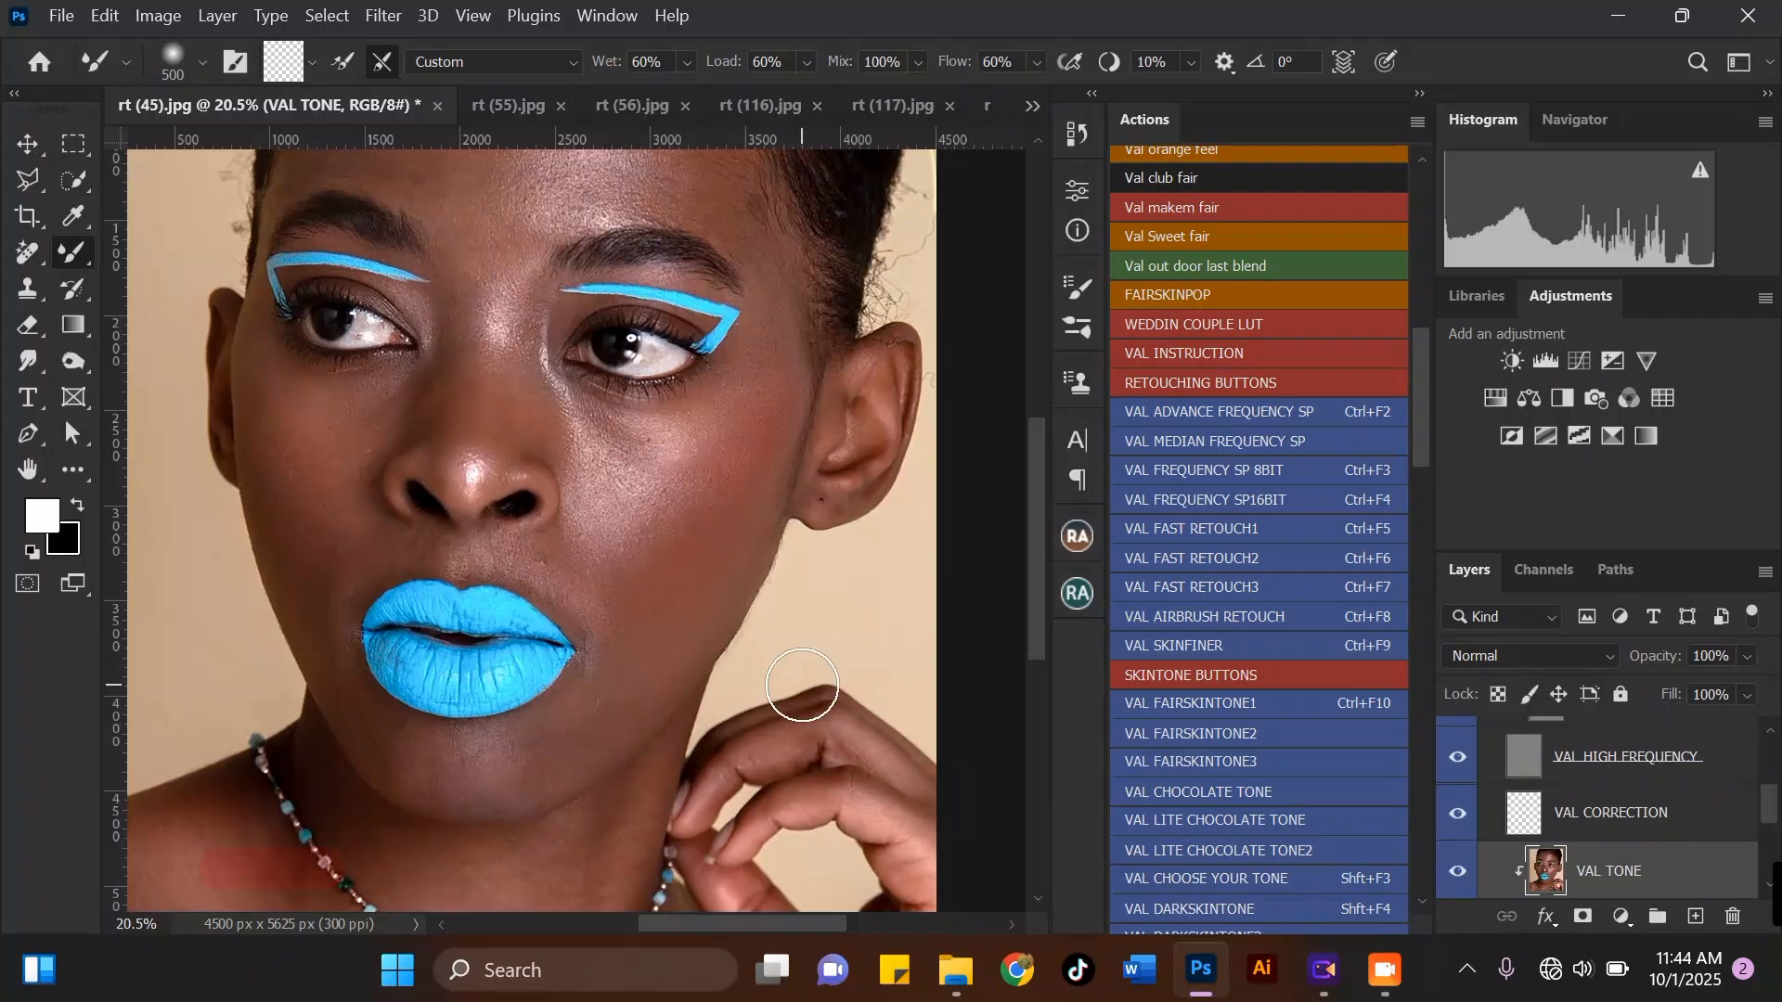
{"action": "scroll", "coordinate": [604, 557], "scroll_direction": "up", "scroll_amount": 2}
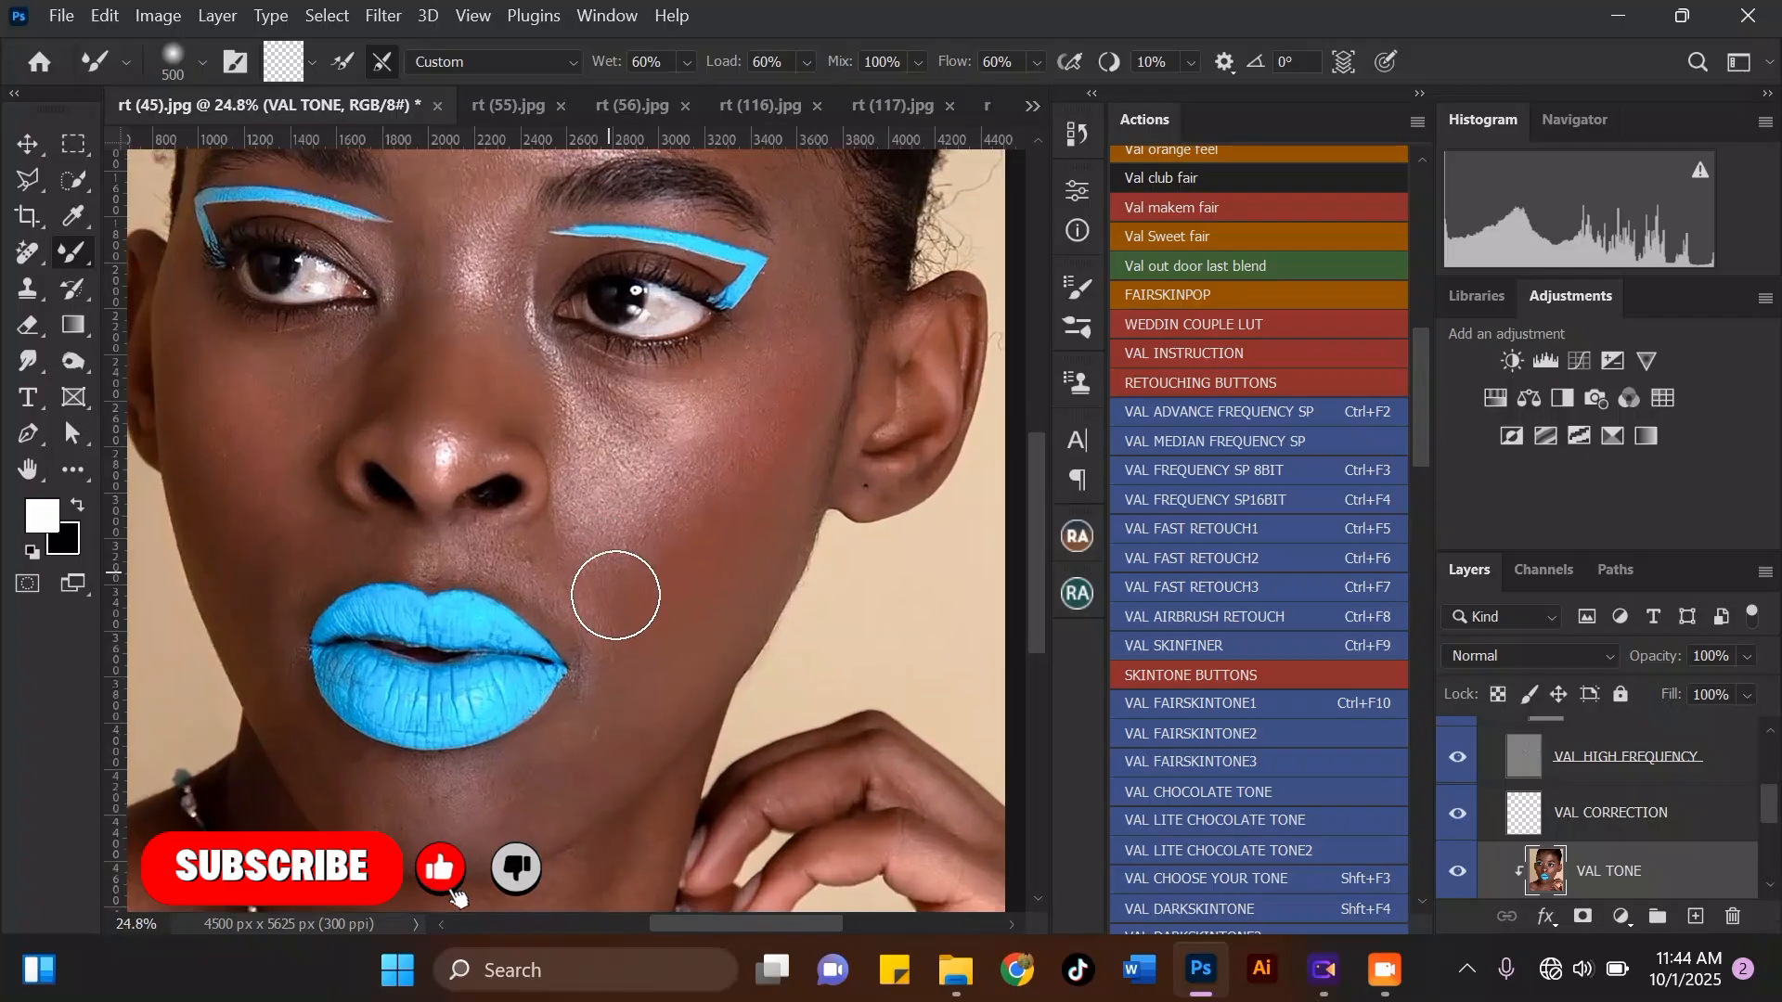
{"action": "scroll", "coordinate": [615, 595], "scroll_direction": "up", "scroll_amount": 1}
{"action": "key", "text": "bracketleft"}
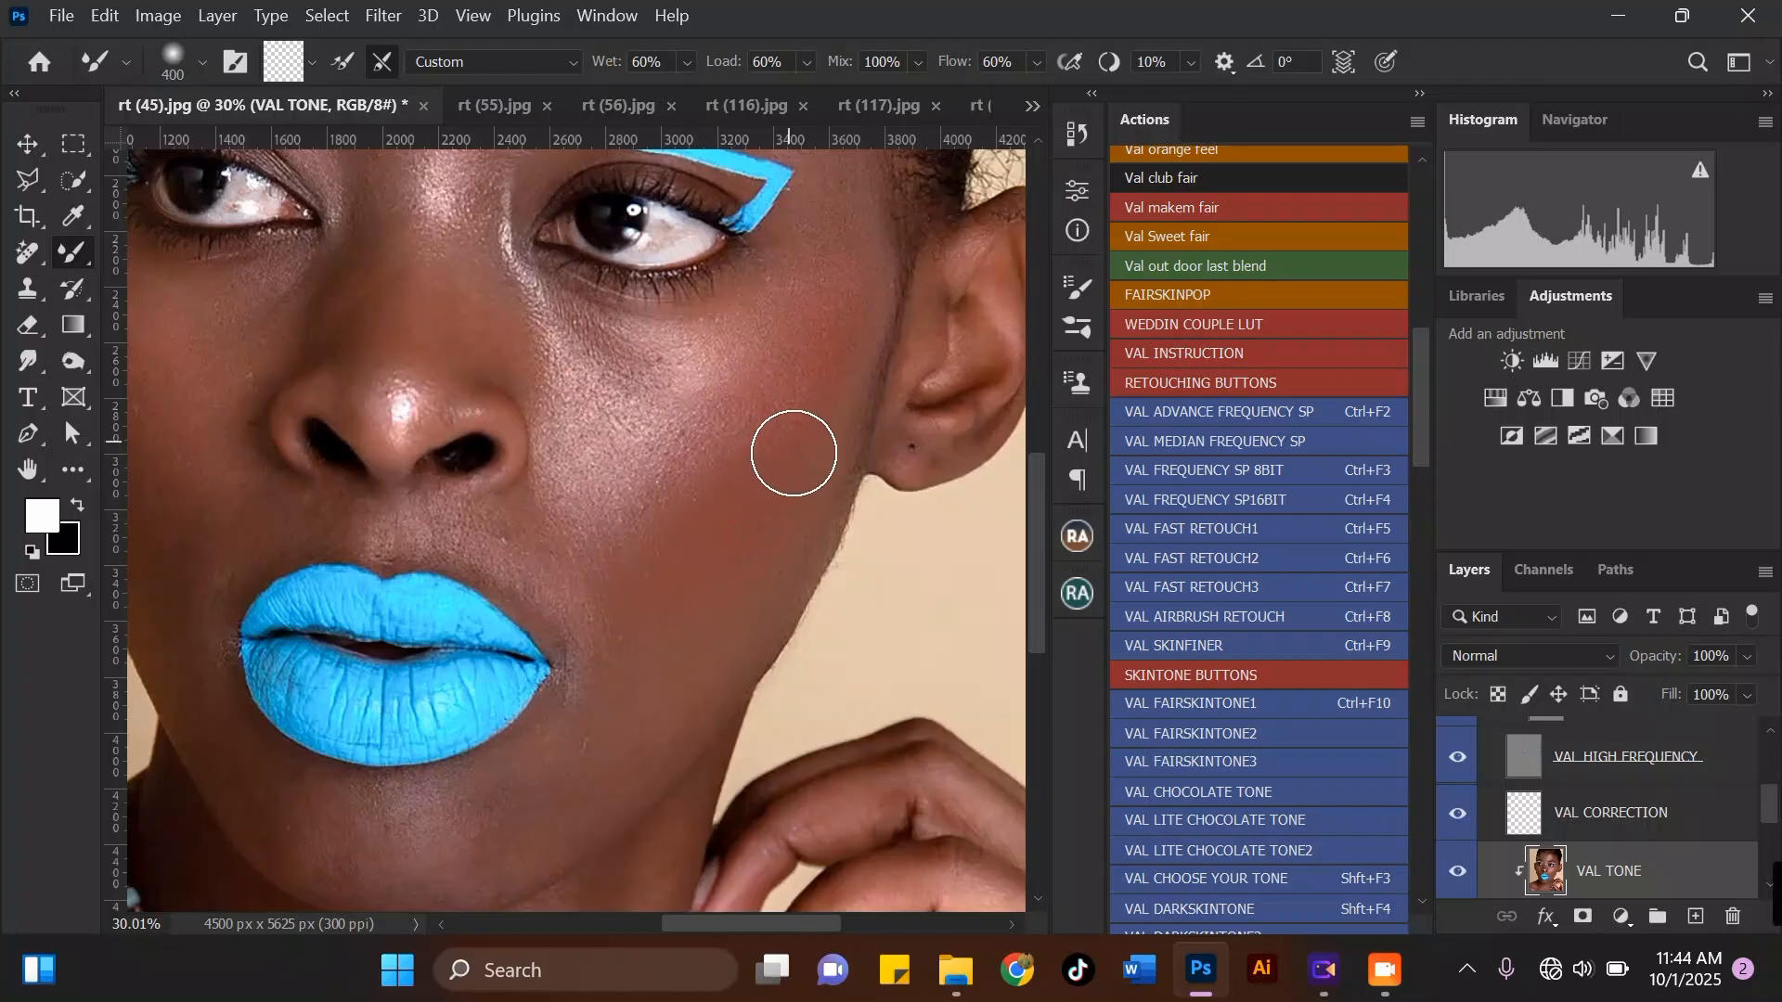
{"action": "scroll", "coordinate": [703, 603], "scroll_direction": "down", "scroll_amount": 1}
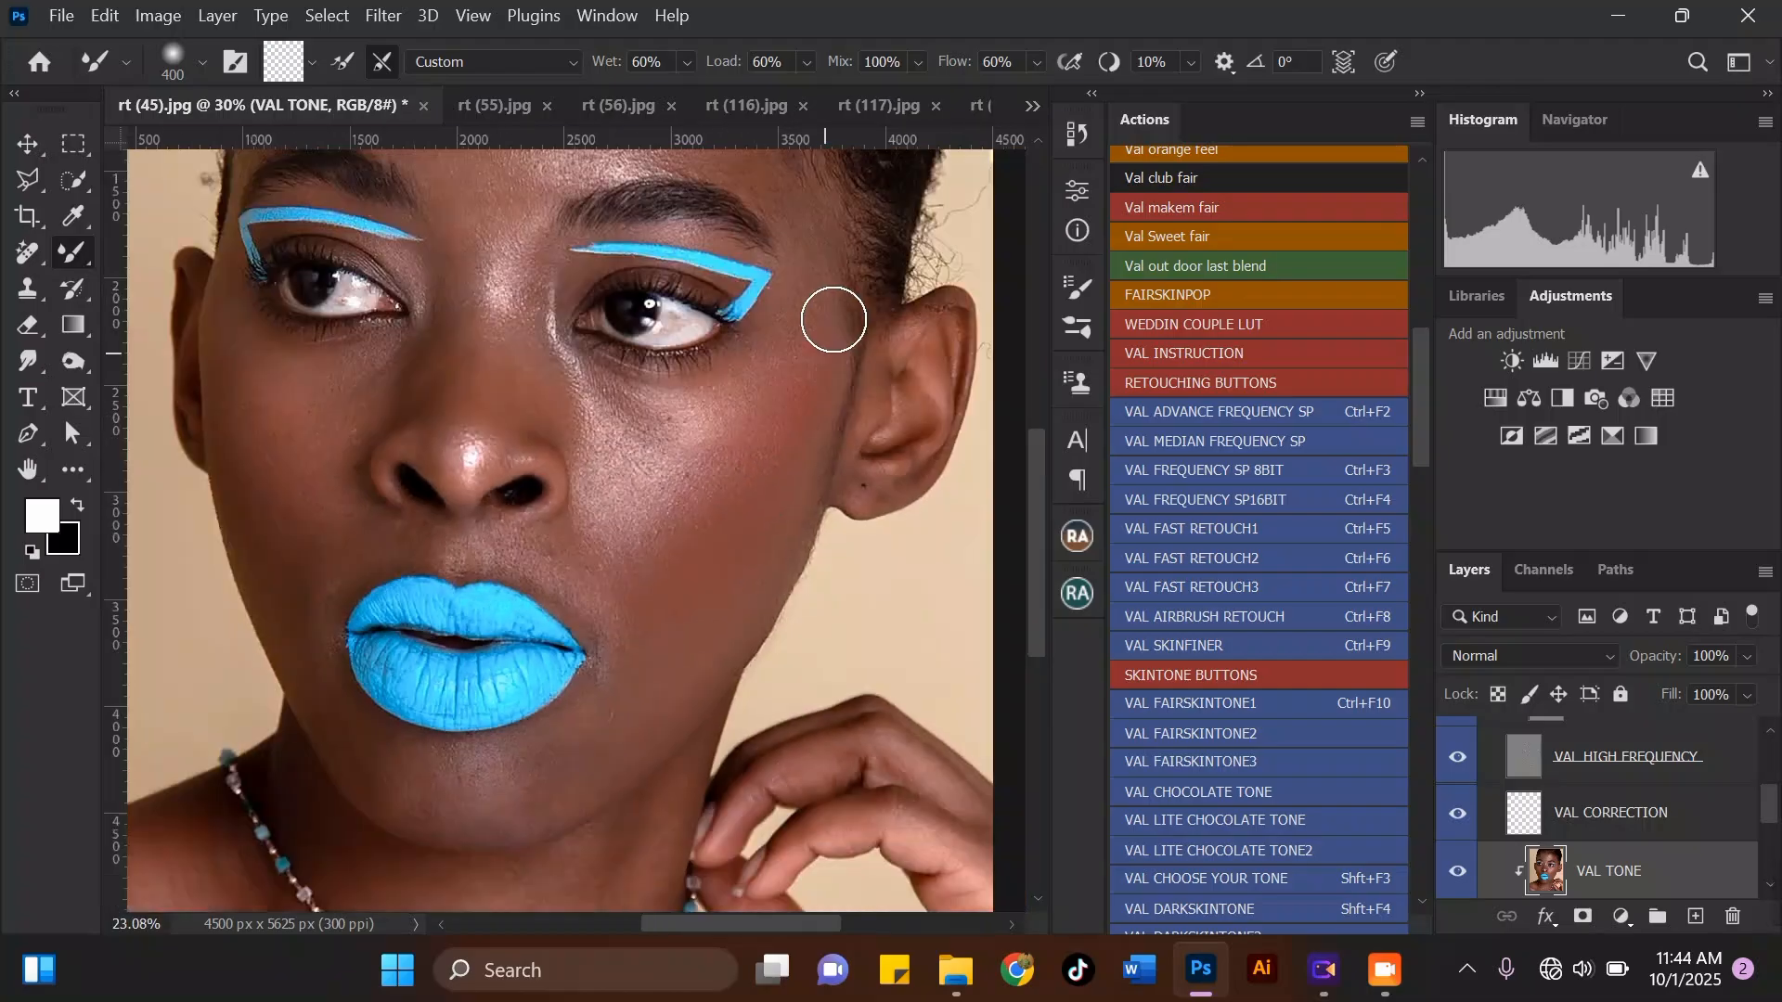
{"action": "scroll", "coordinate": [834, 320], "scroll_direction": "up", "scroll_amount": 2}
{"action": "key", "text": "bracketright"}
{"action": "key", "text": "bracketright"}
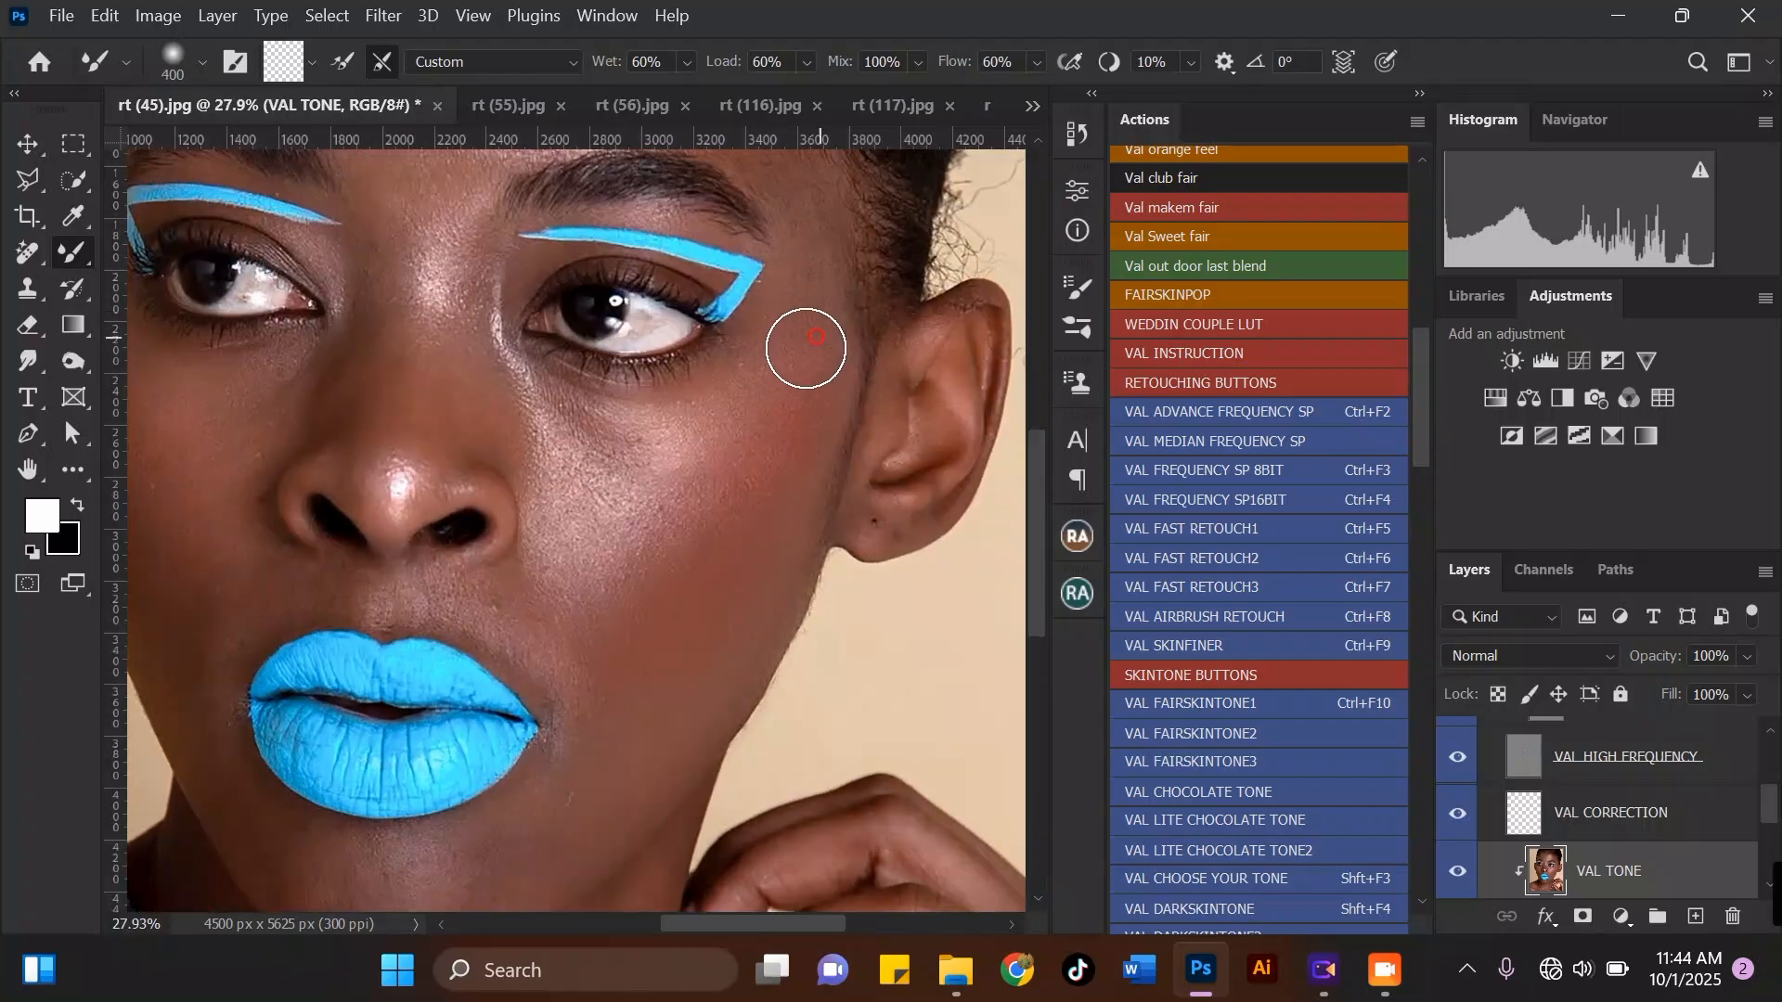
{"action": "key", "text": "bracketleft"}
{"action": "key", "text": "bracketleft"}
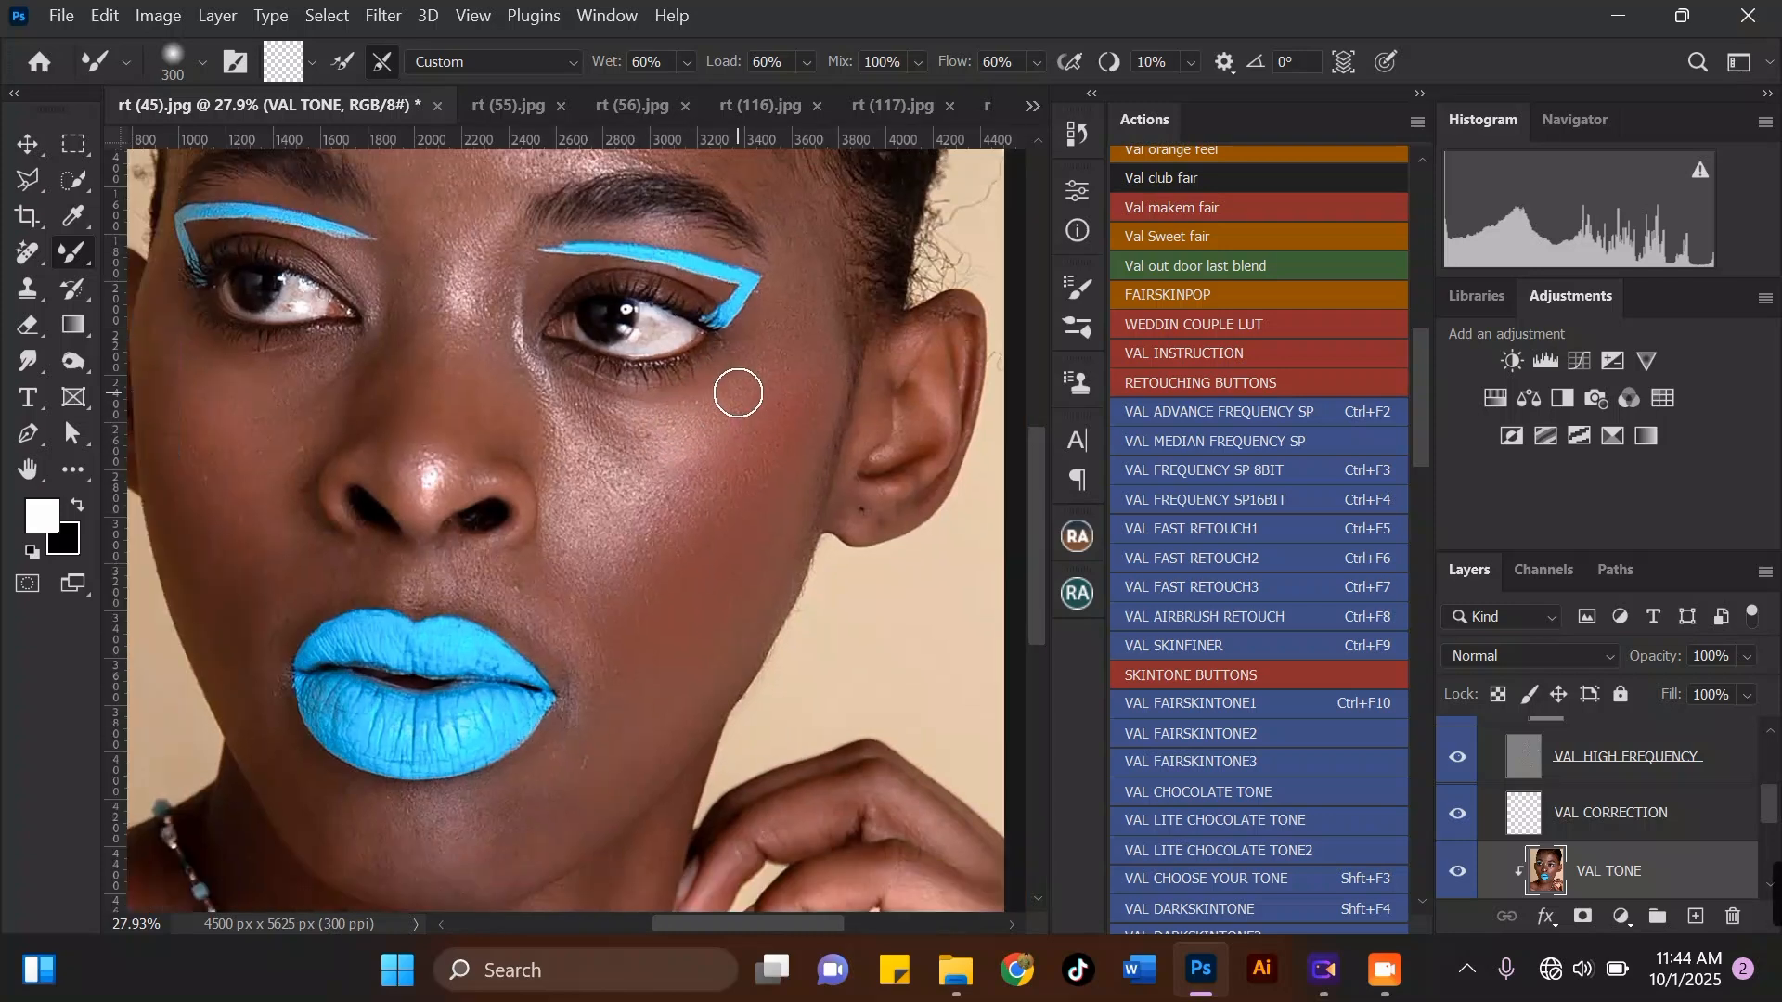
Step: Even out the highlighted cheek below the eye with the Mixer Brush at 300 to 400 px
{"action": "scroll", "coordinate": [733, 390], "scroll_direction": "down", "scroll_amount": 2}
{"action": "key", "text": "bracketright"}
{"action": "key", "text": "bracketright"}
{"action": "key", "text": "bracketright"}
{"action": "key", "text": "bracketleft"}
{"action": "key", "text": "bracketleft"}
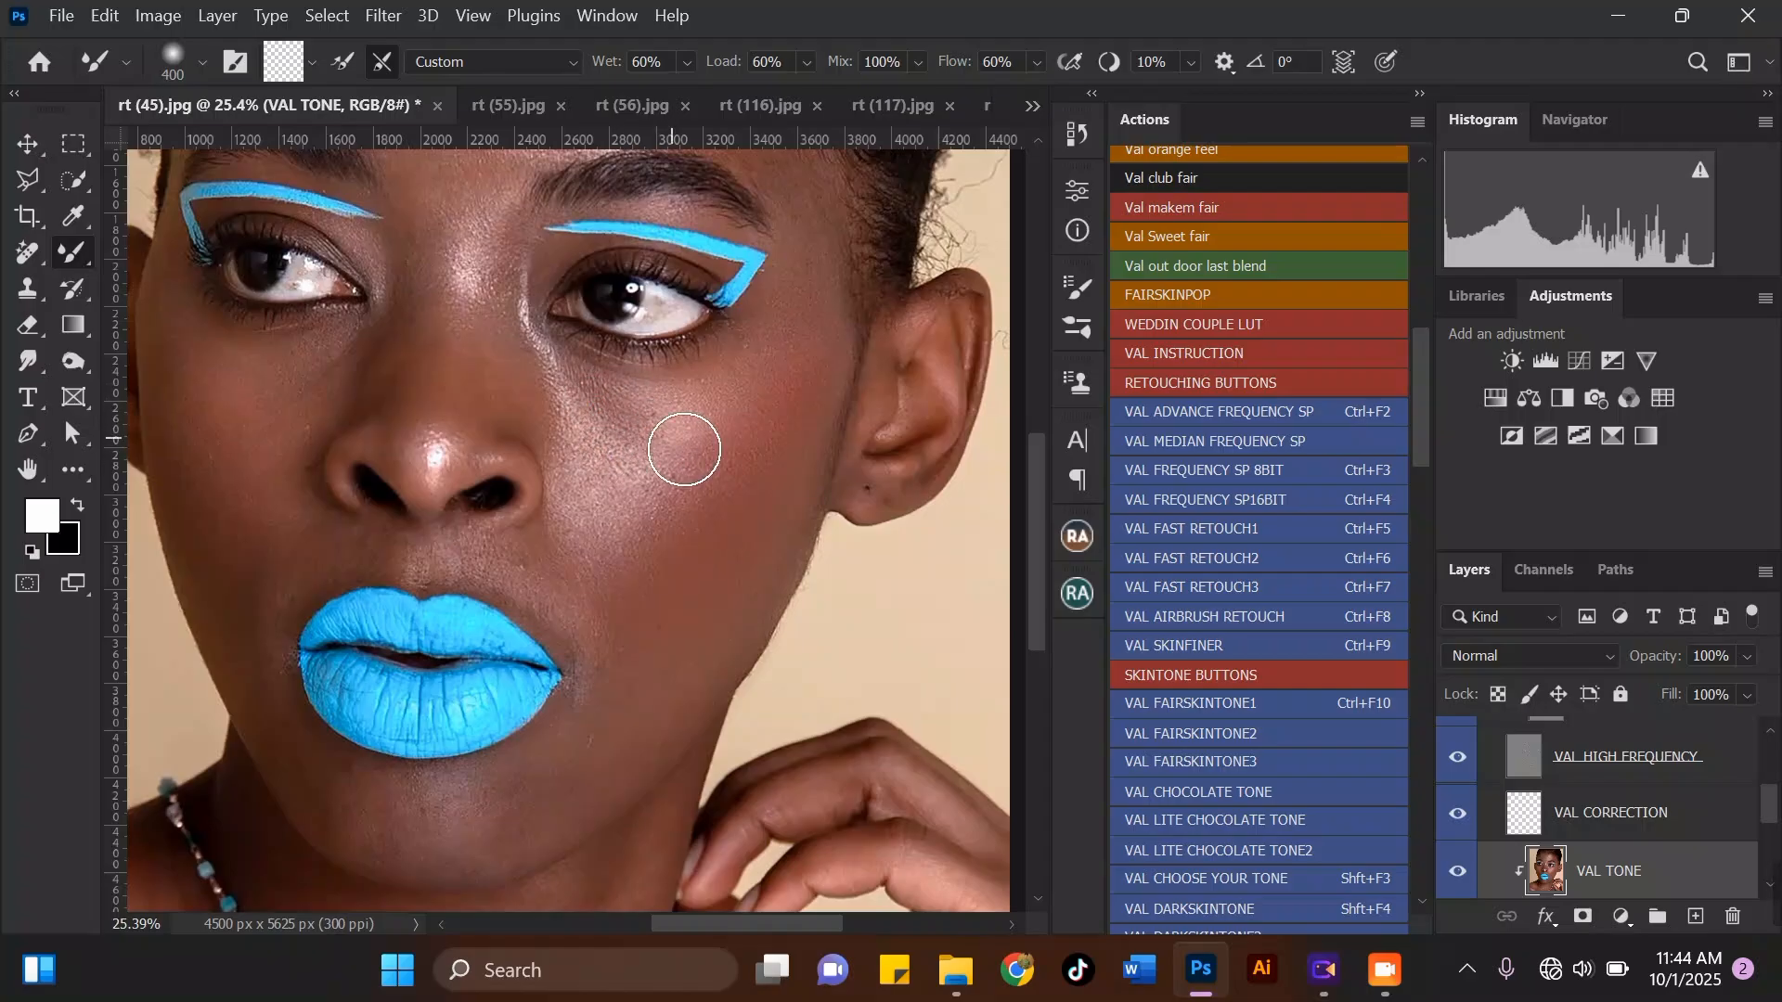
{"action": "key", "text": "bracketleft"}
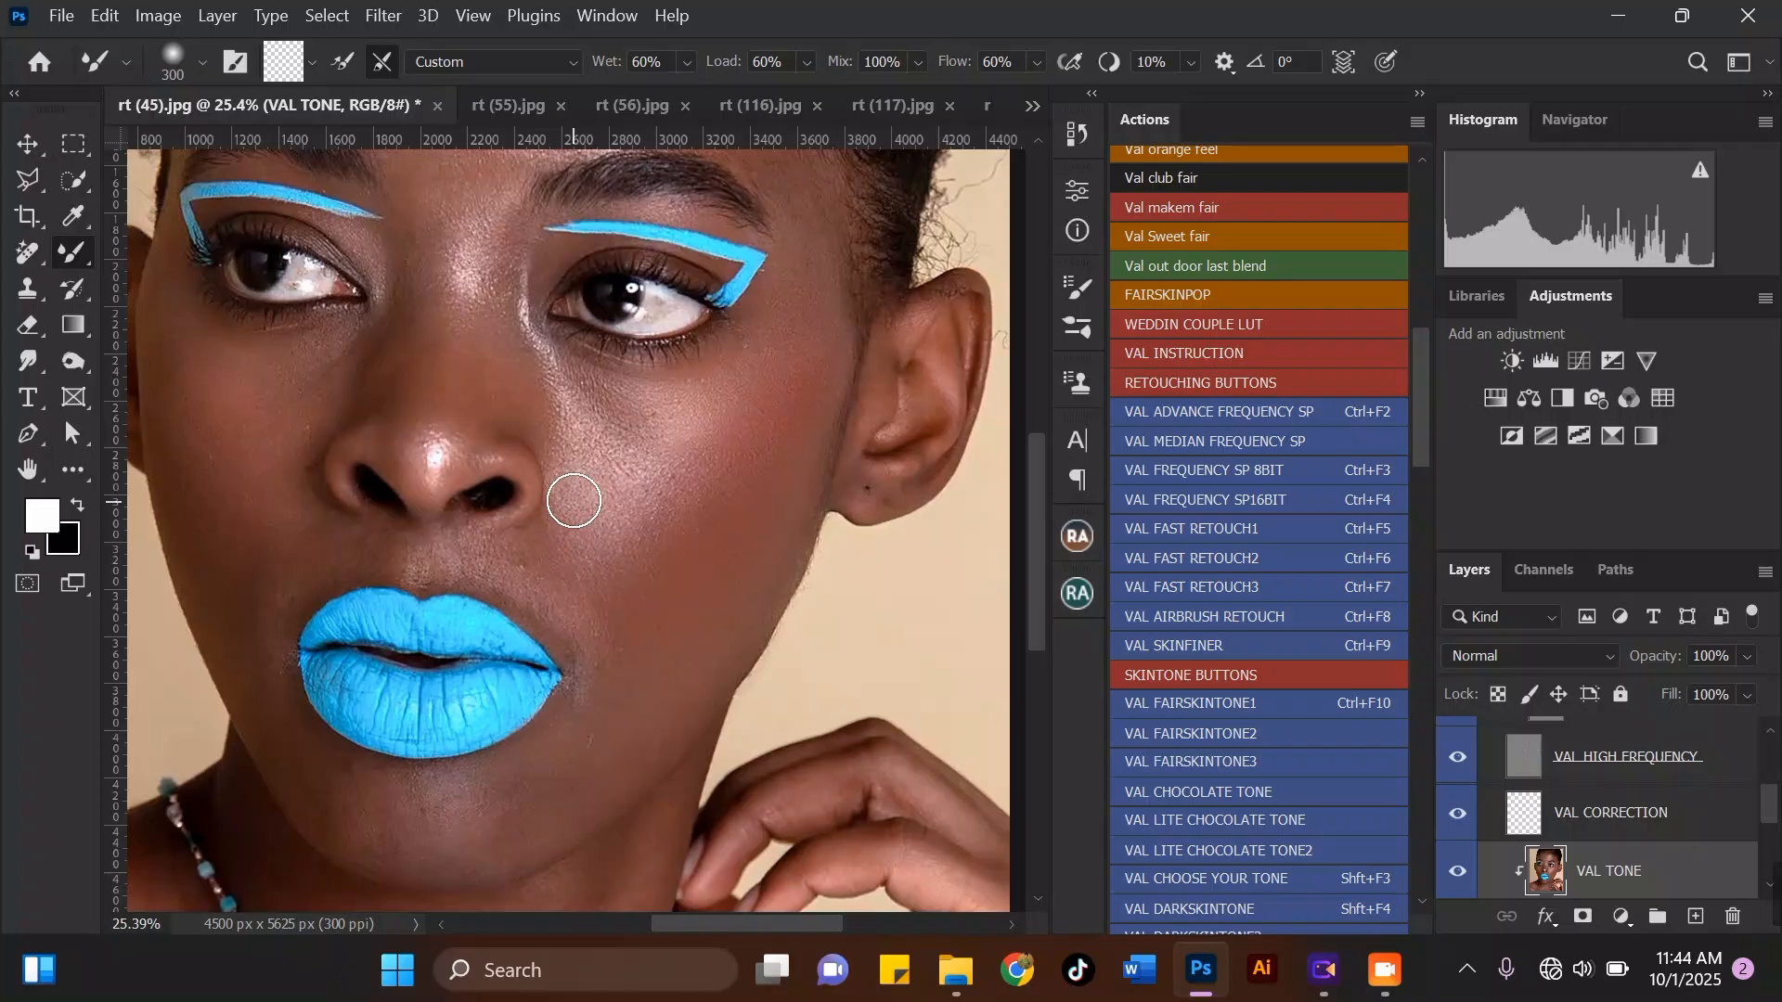
Step: Blend the cheek between the nostril and the jaw with the Mixer Brush at about 400 px
{"action": "key", "text": "bracketright"}
{"action": "key", "text": "bracketright"}
{"action": "key", "text": "bracketleft"}
{"action": "key", "text": "bracketright"}
{"action": "key", "text": "bracketright"}
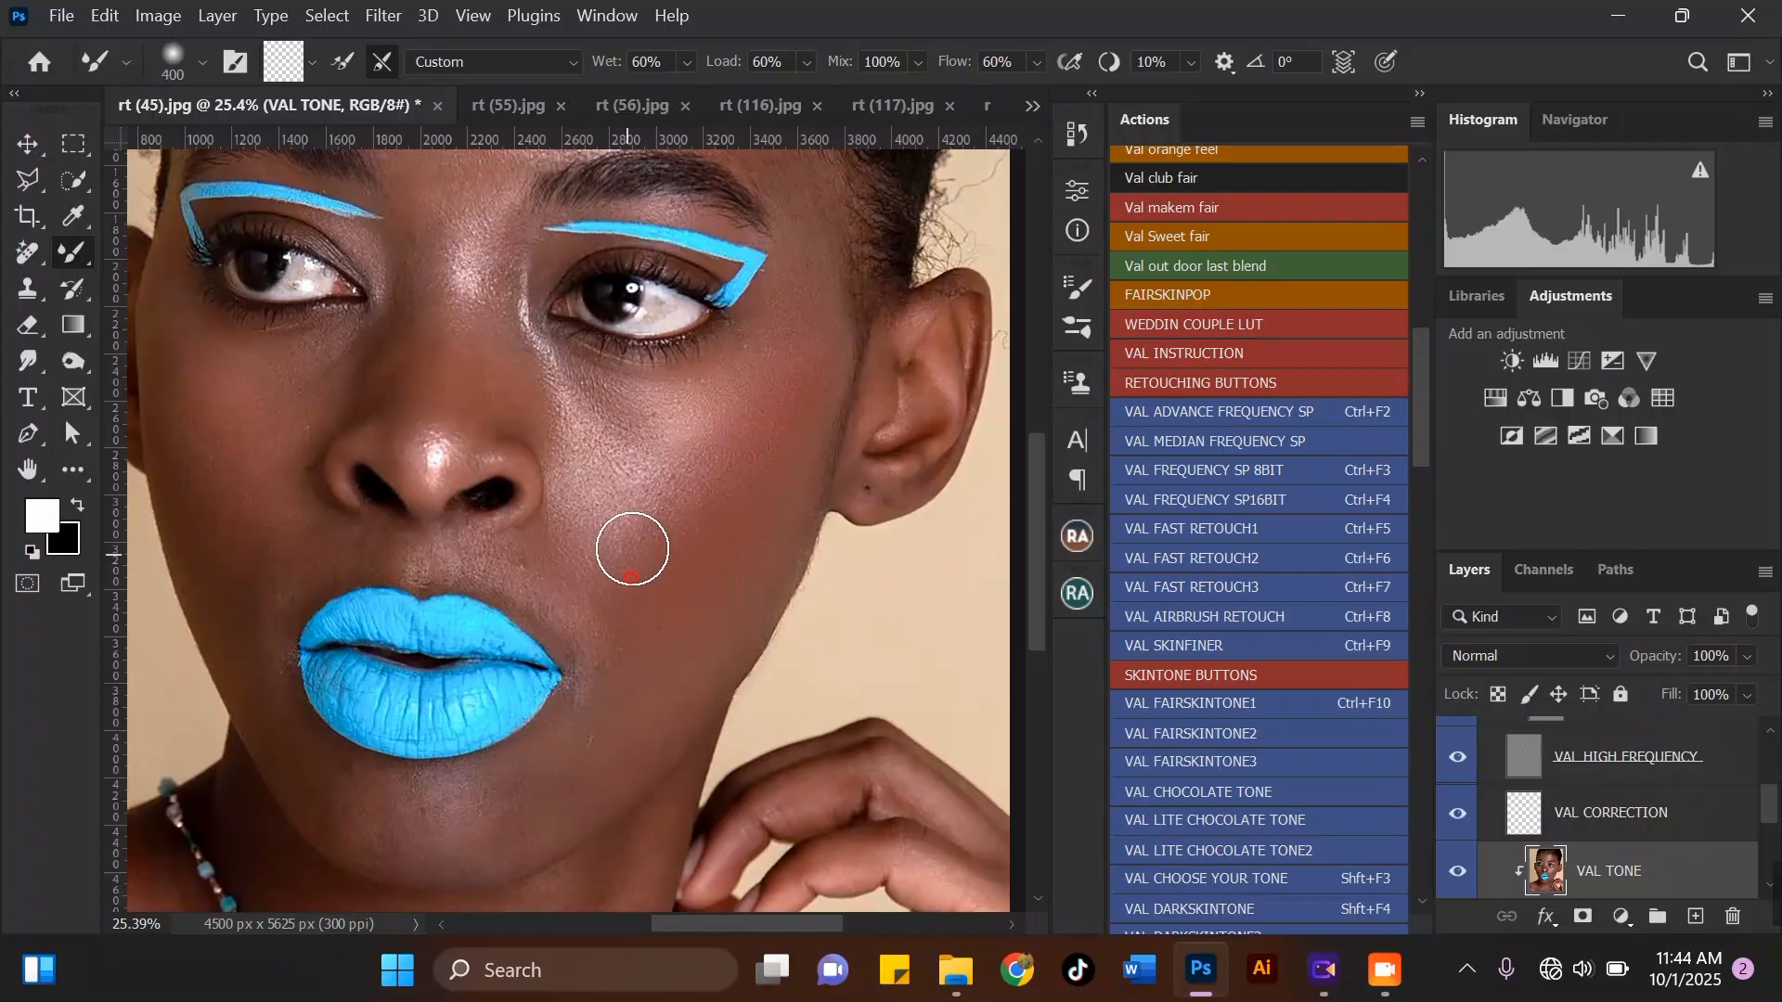
{"action": "key", "text": "bracketleft"}
{"action": "scroll", "coordinate": [768, 419], "scroll_direction": "down", "scroll_amount": 3}
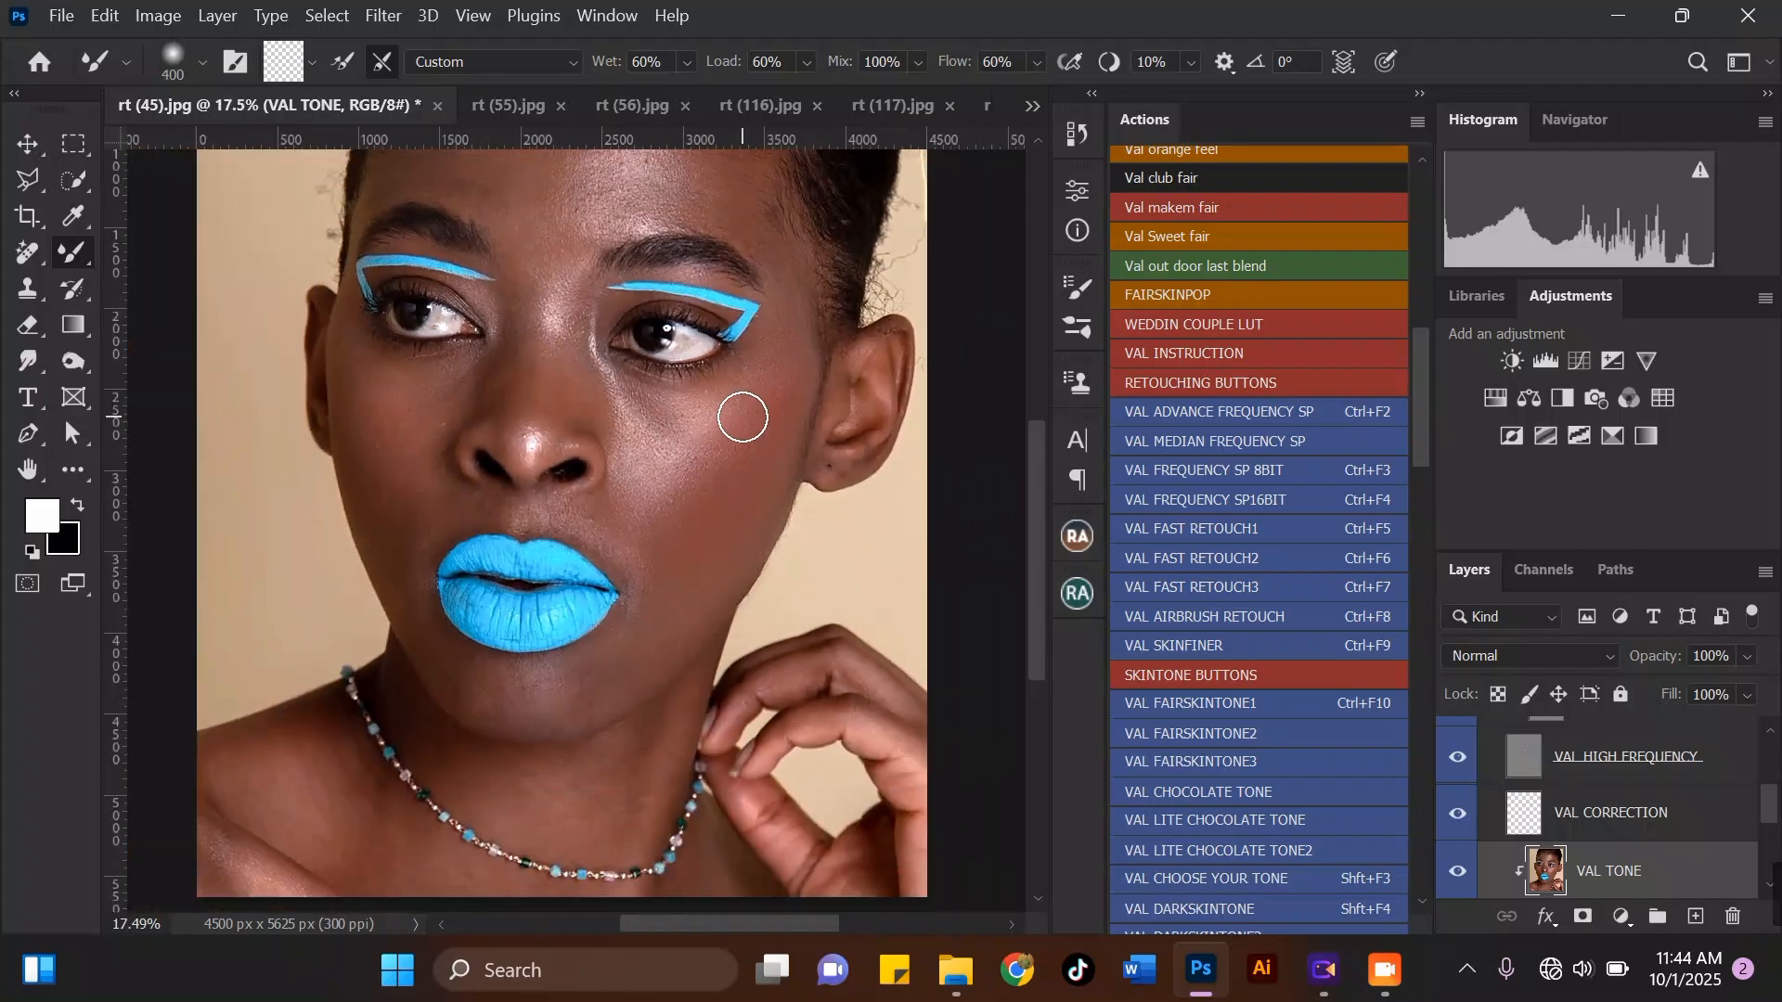
{"action": "scroll", "coordinate": [754, 476], "scroll_direction": "up", "scroll_amount": 2}
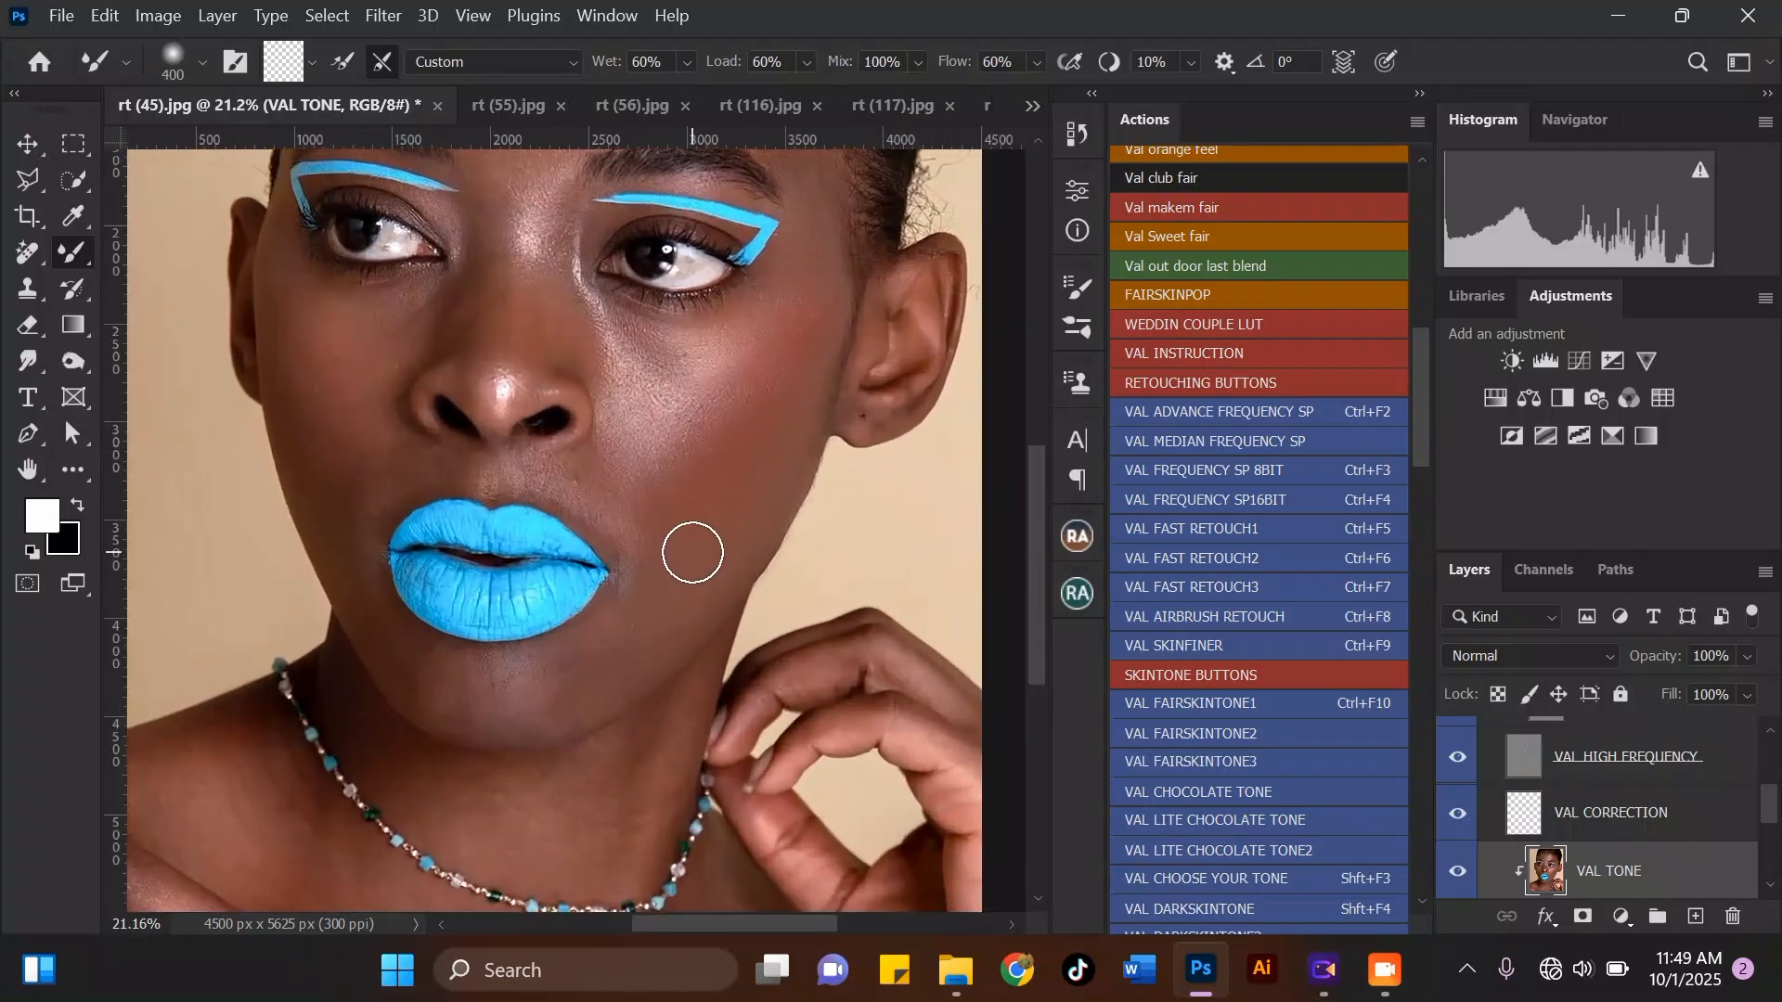
Step: Smooth the skin from the mouth corner down to the jawline with the Mixer Brush at 300 and 400 px
{"action": "scroll", "coordinate": [647, 640], "scroll_direction": "up", "scroll_amount": 2}
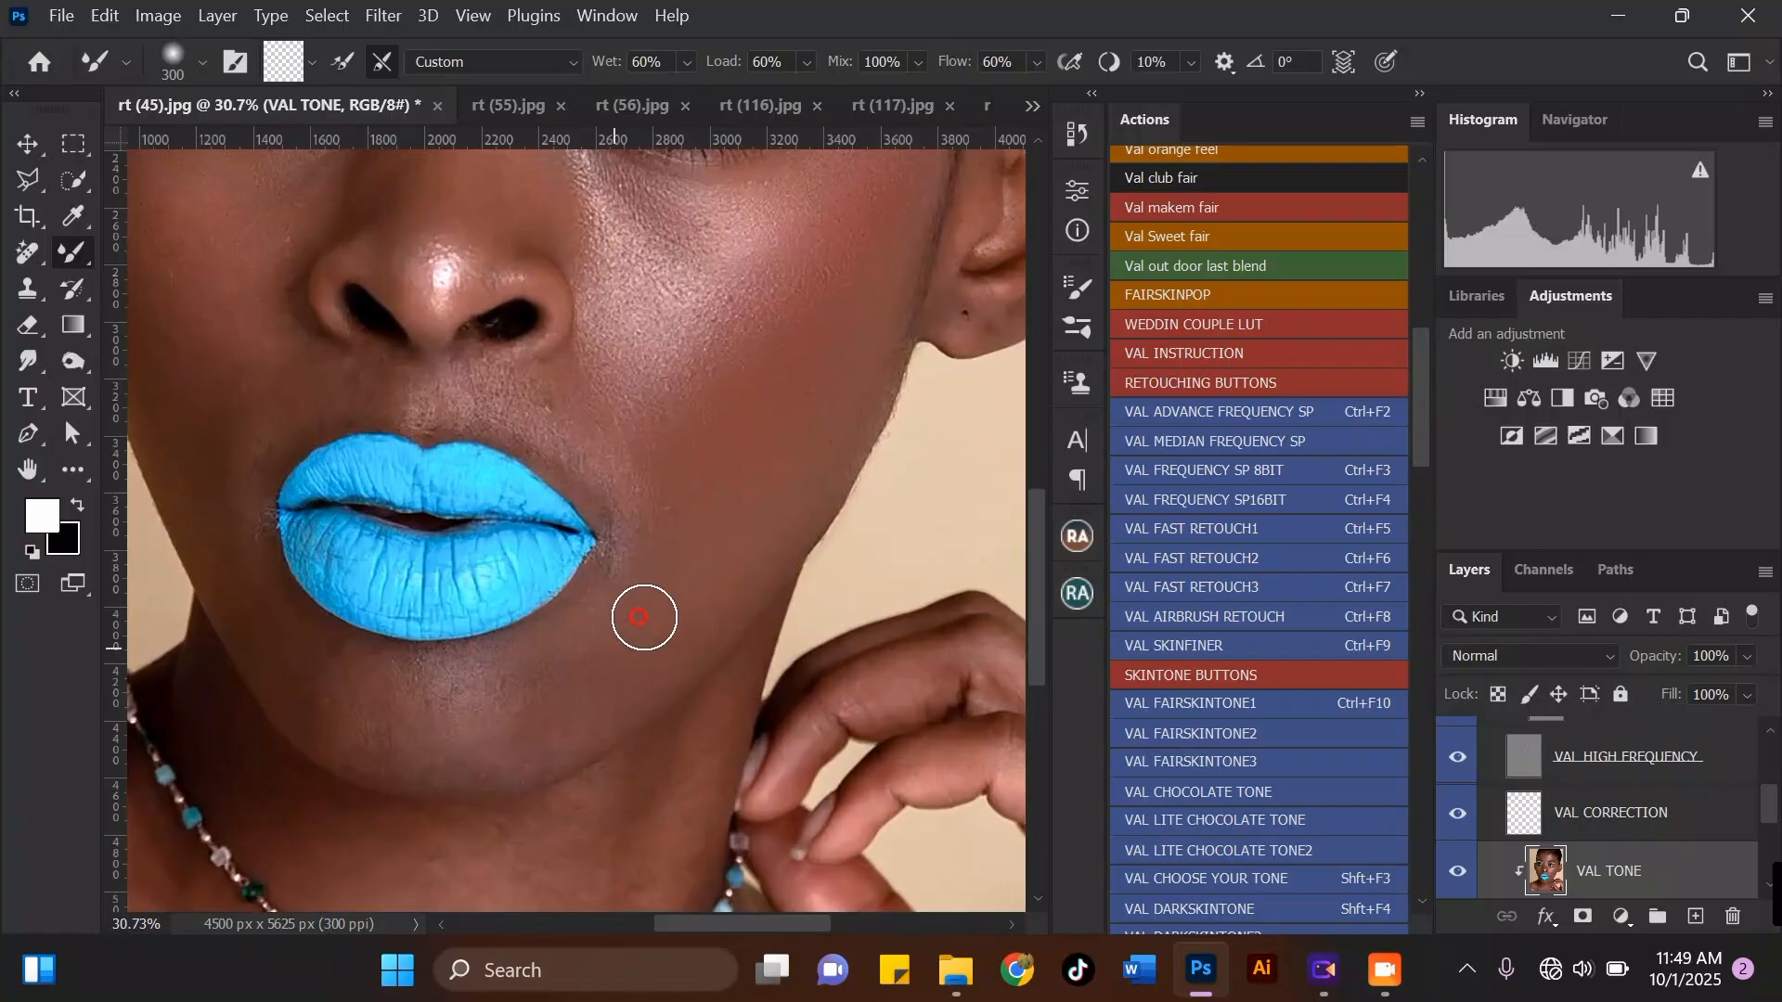
{"action": "key", "text": "bracketleft"}
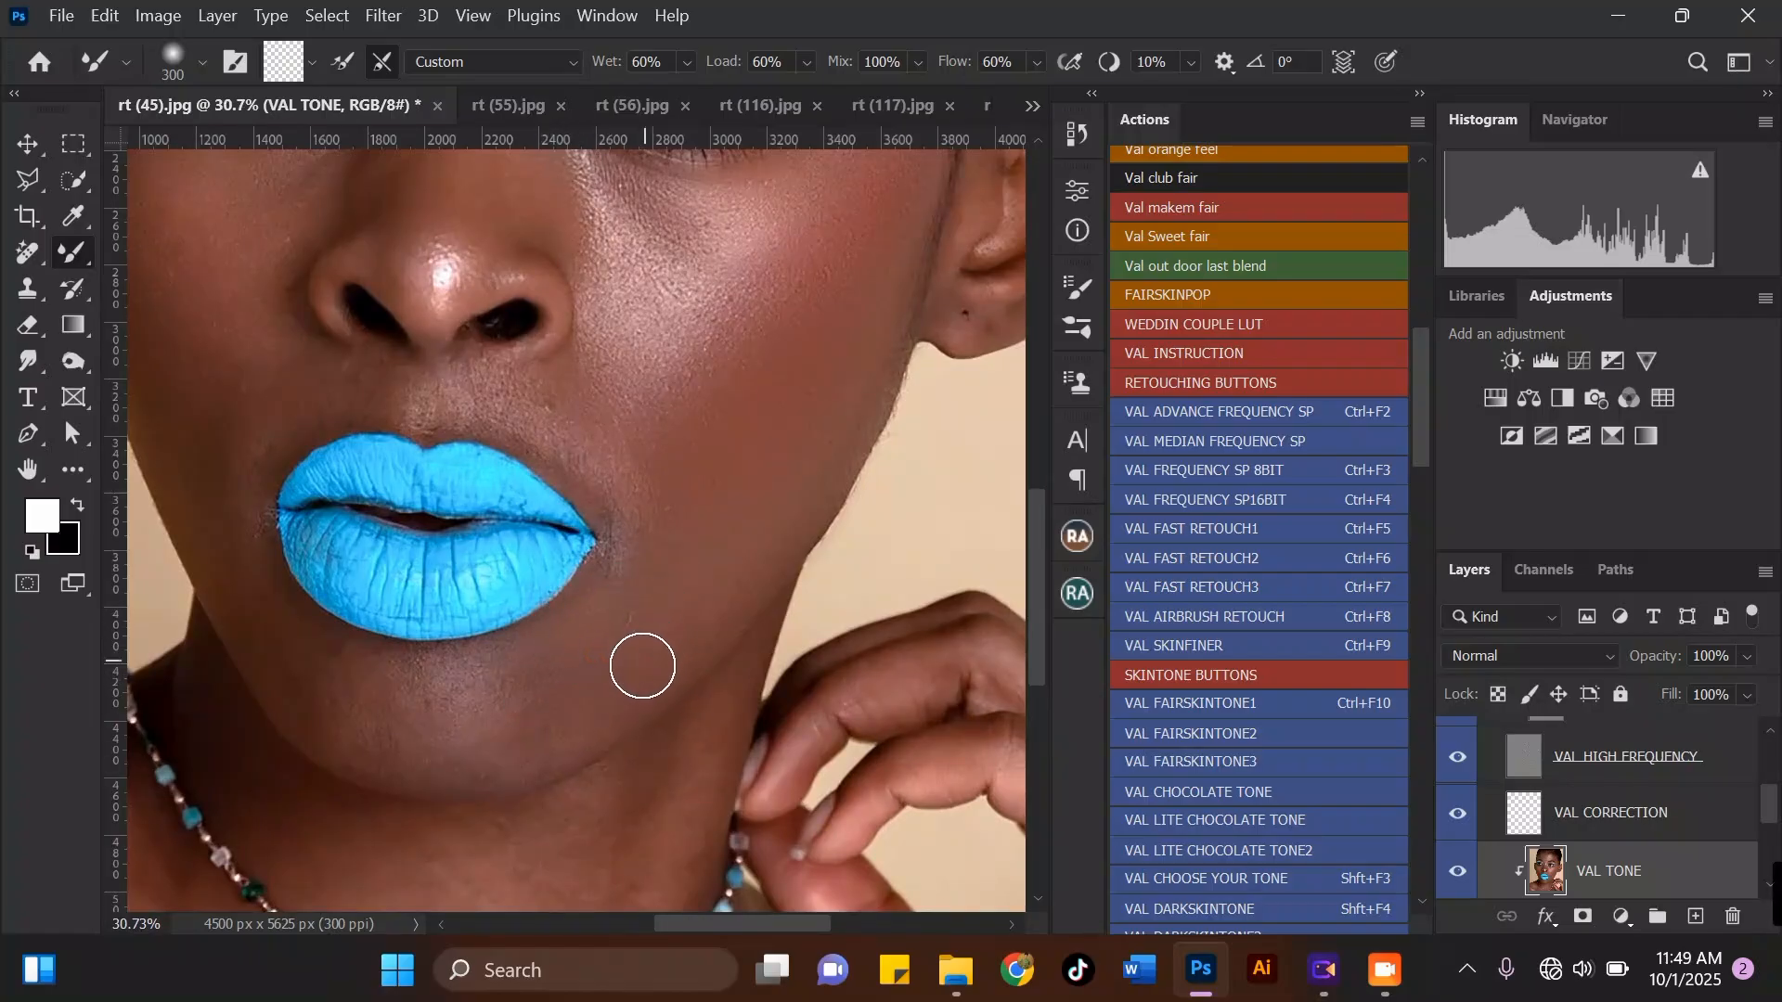
{"action": "key", "text": "bracketright"}
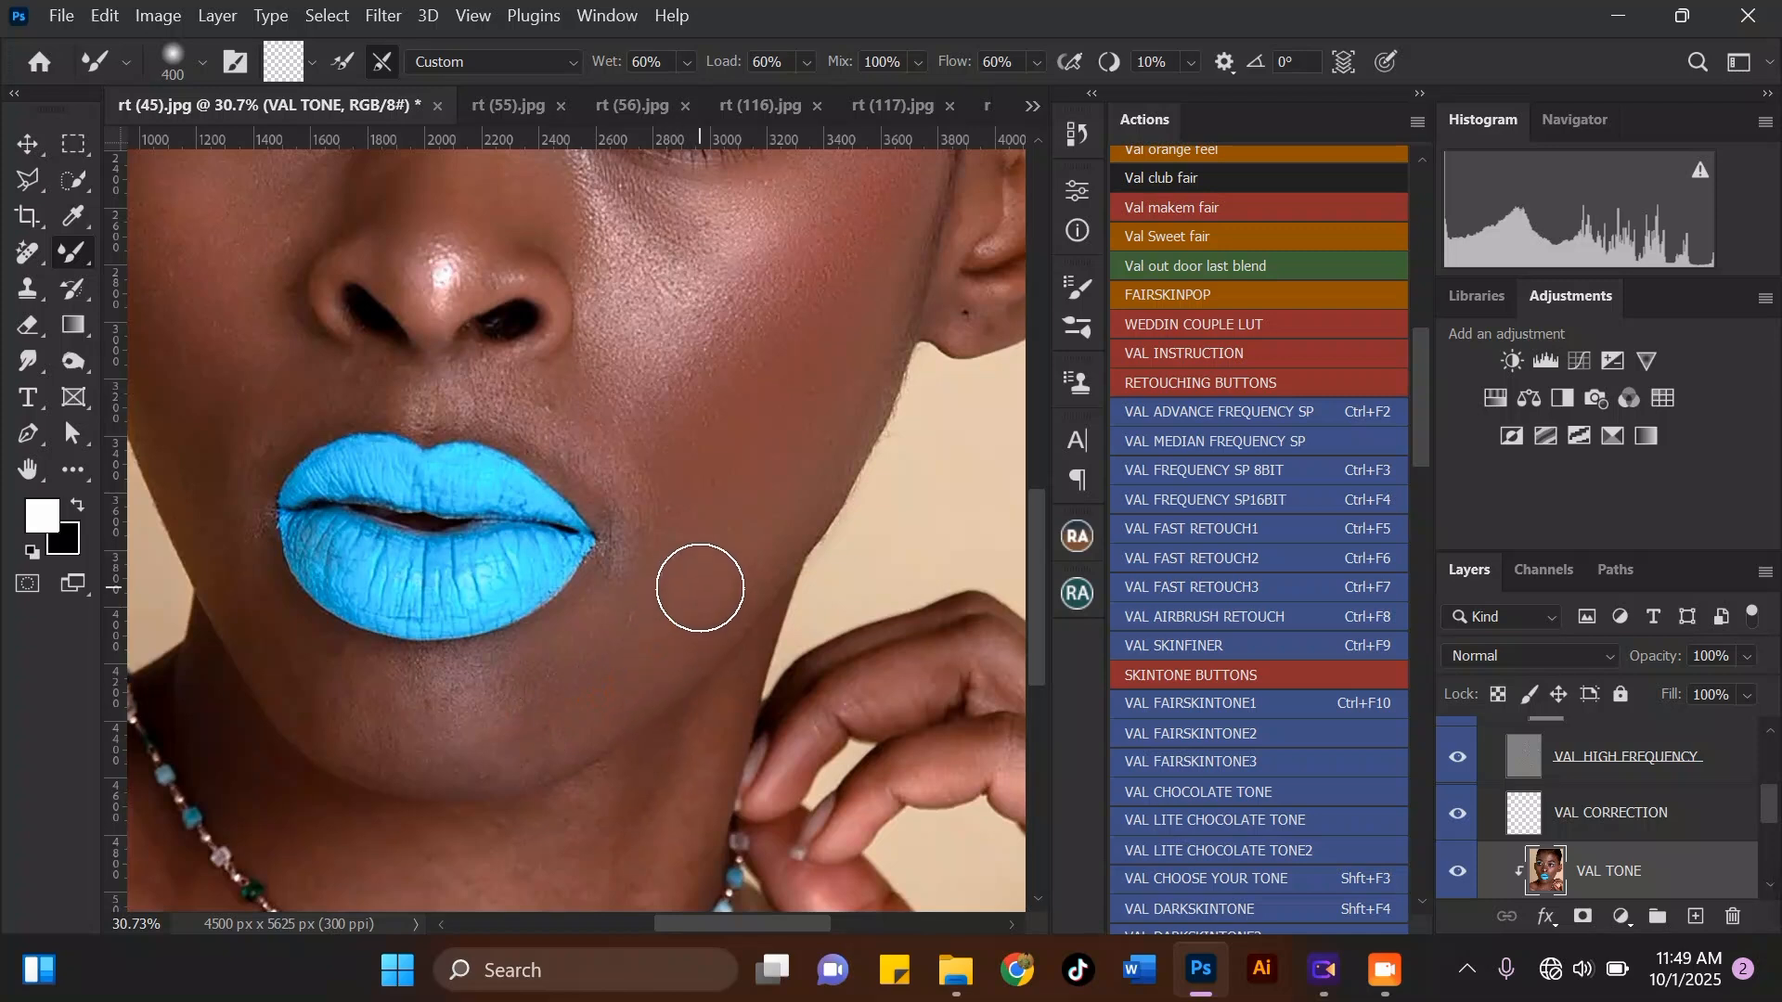
{"action": "scroll", "coordinate": [729, 574], "scroll_direction": "down", "scroll_amount": 3}
{"action": "scroll", "coordinate": [509, 517], "scroll_direction": "up", "scroll_amount": 3}
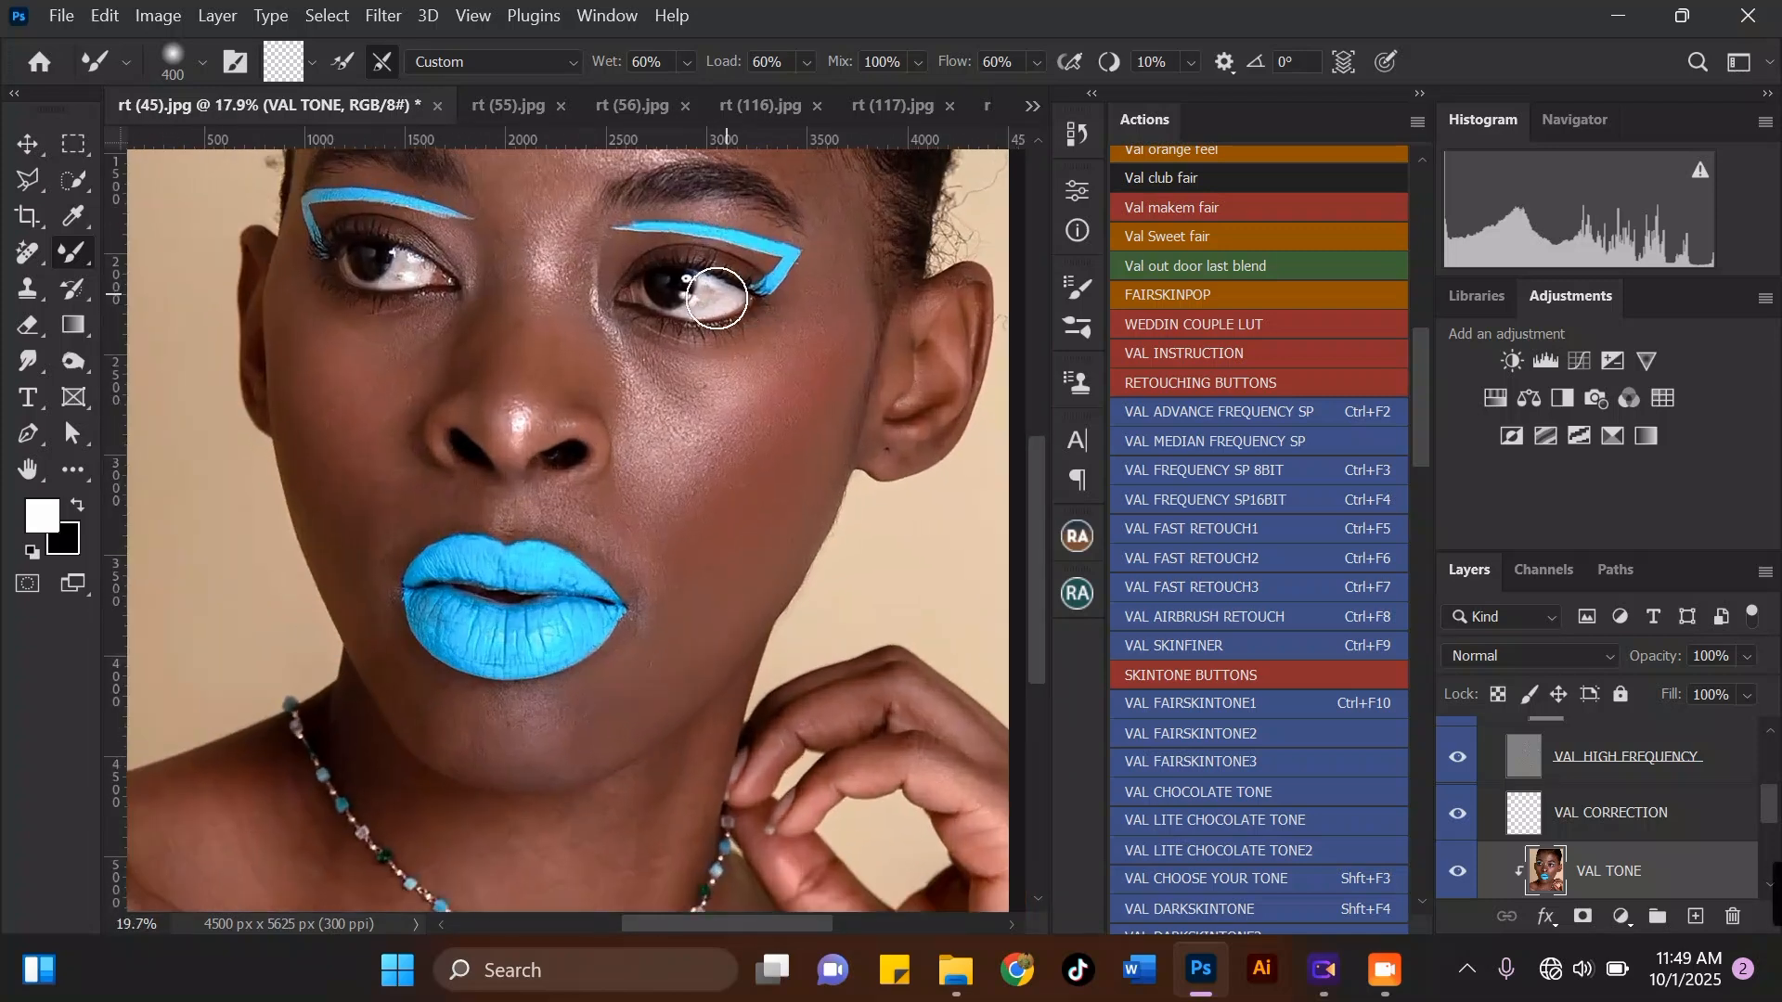
Step: Blend the under-eye area and the skin beside the outer eye corner with the Mixer Brush at 300 to 400 px
{"action": "key", "text": "bracketleft"}
{"action": "key", "text": "bracketright"}
{"action": "key", "text": "bracketright"}
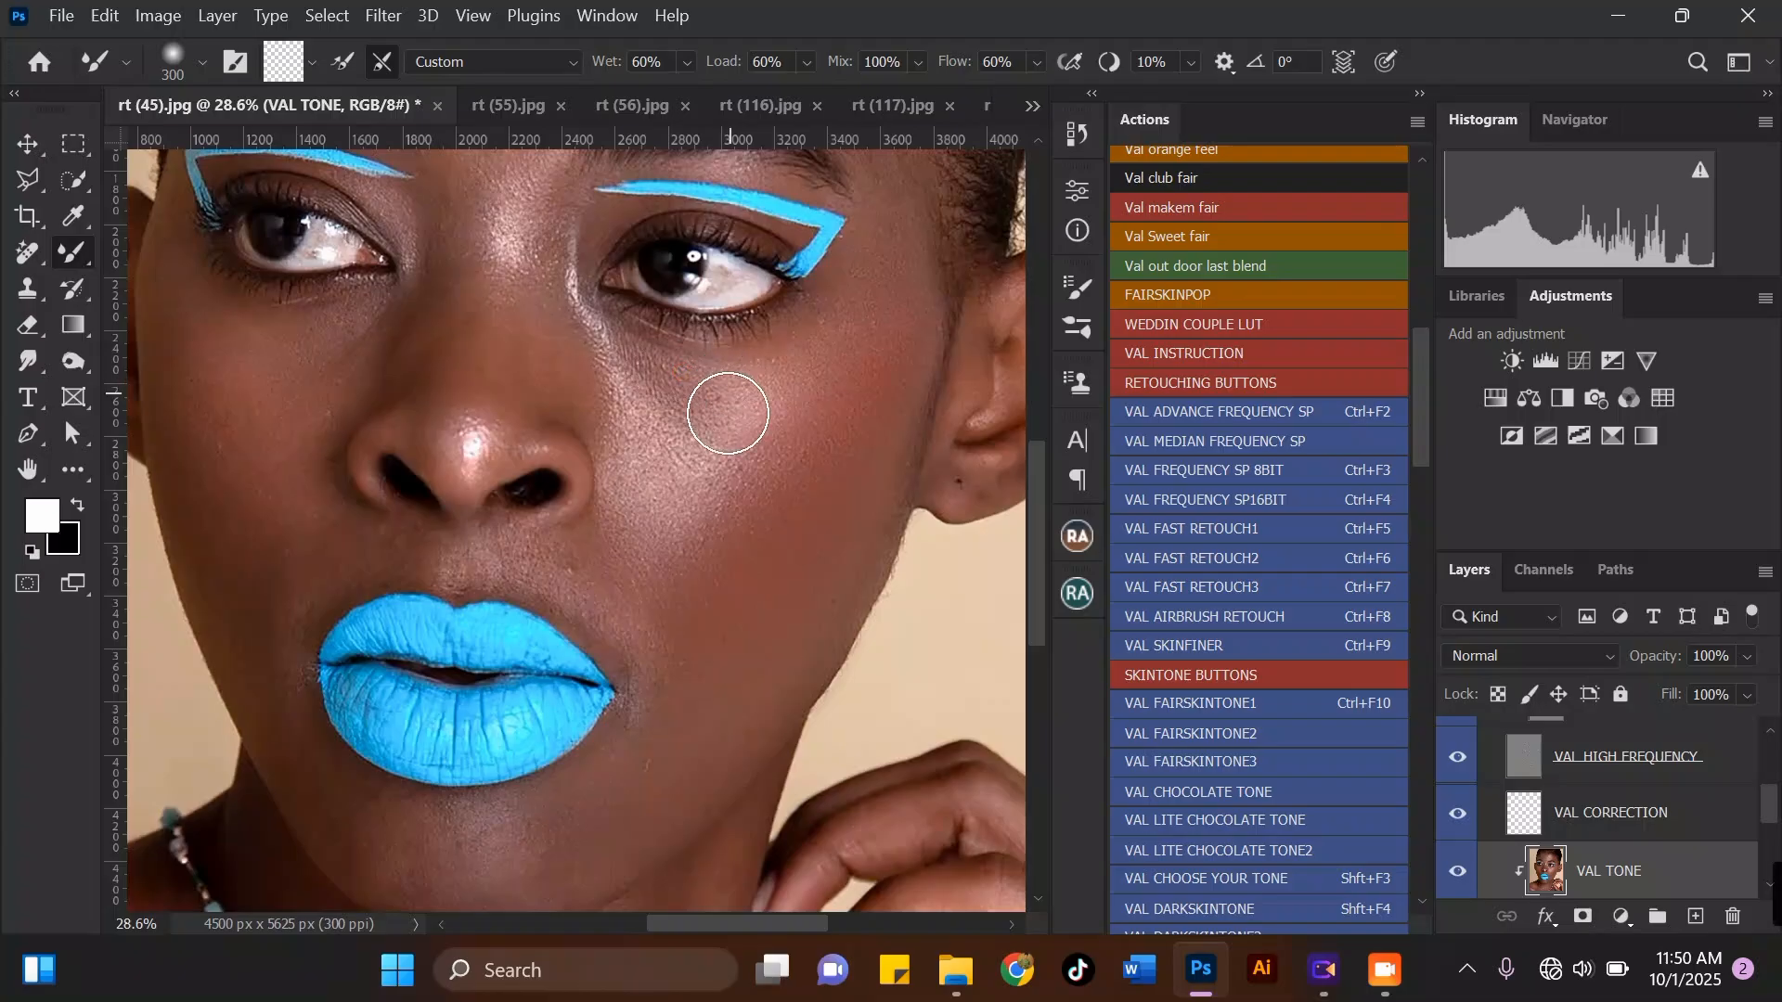
{"action": "key", "text": "bracketright"}
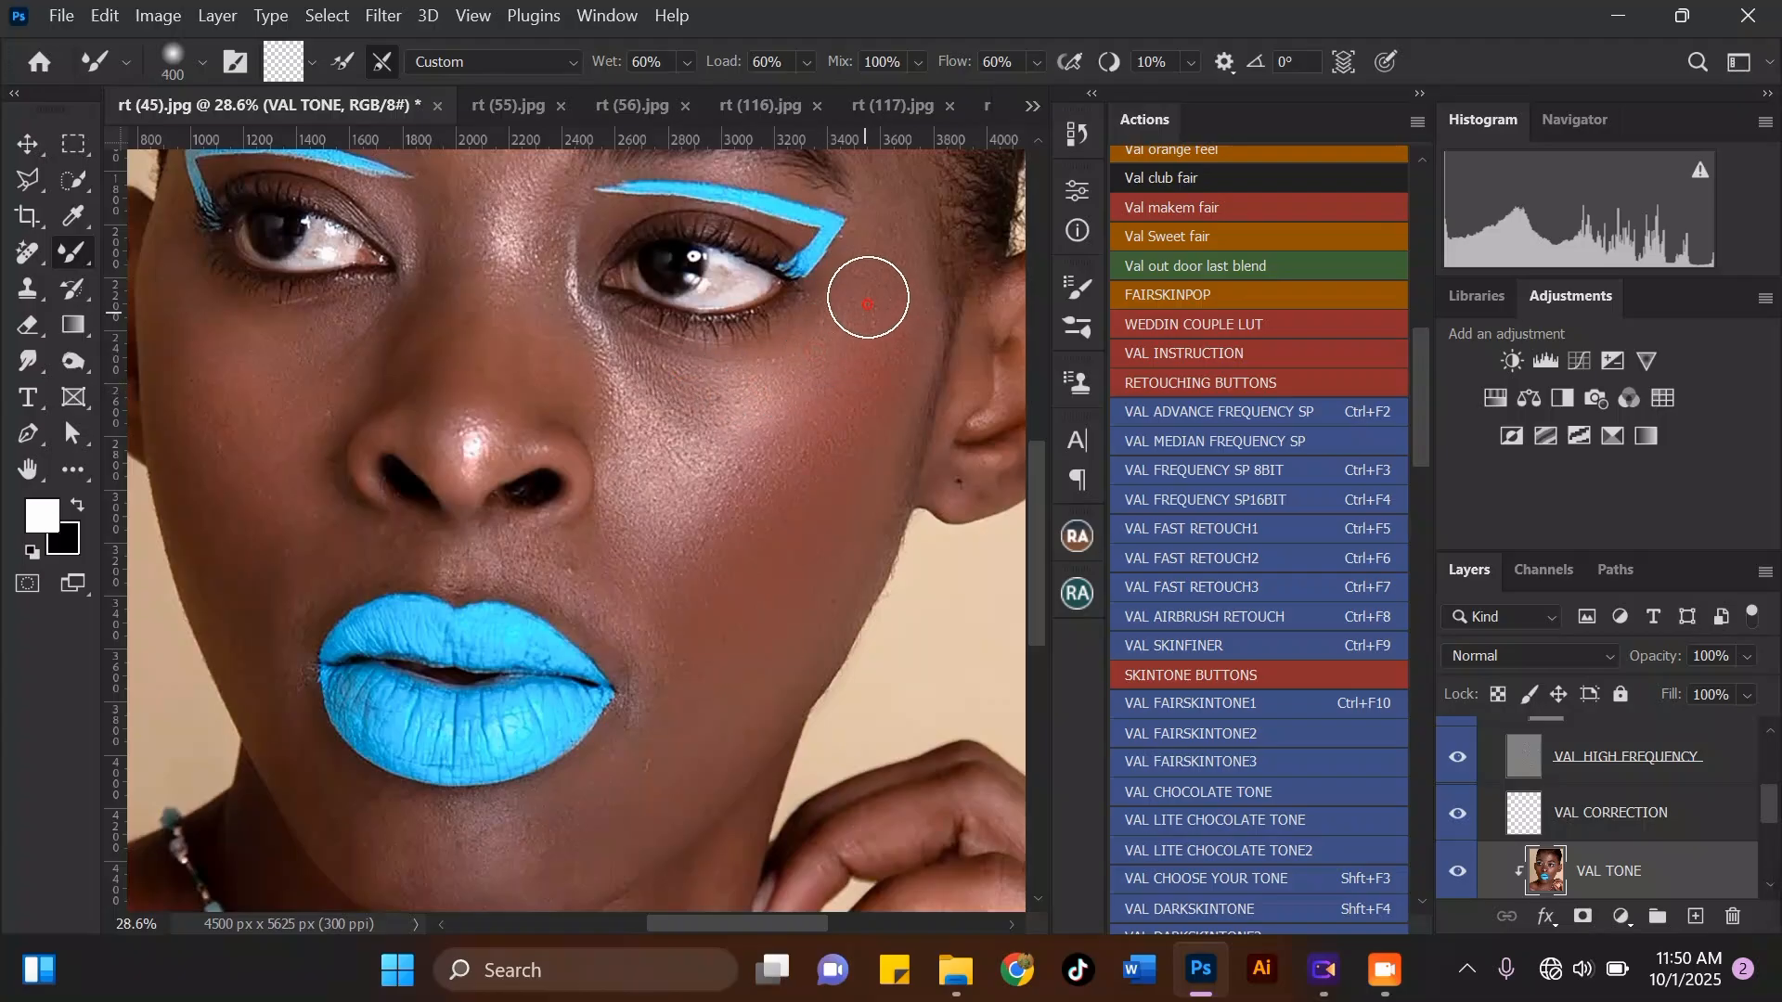
{"action": "key", "text": "bracketleft"}
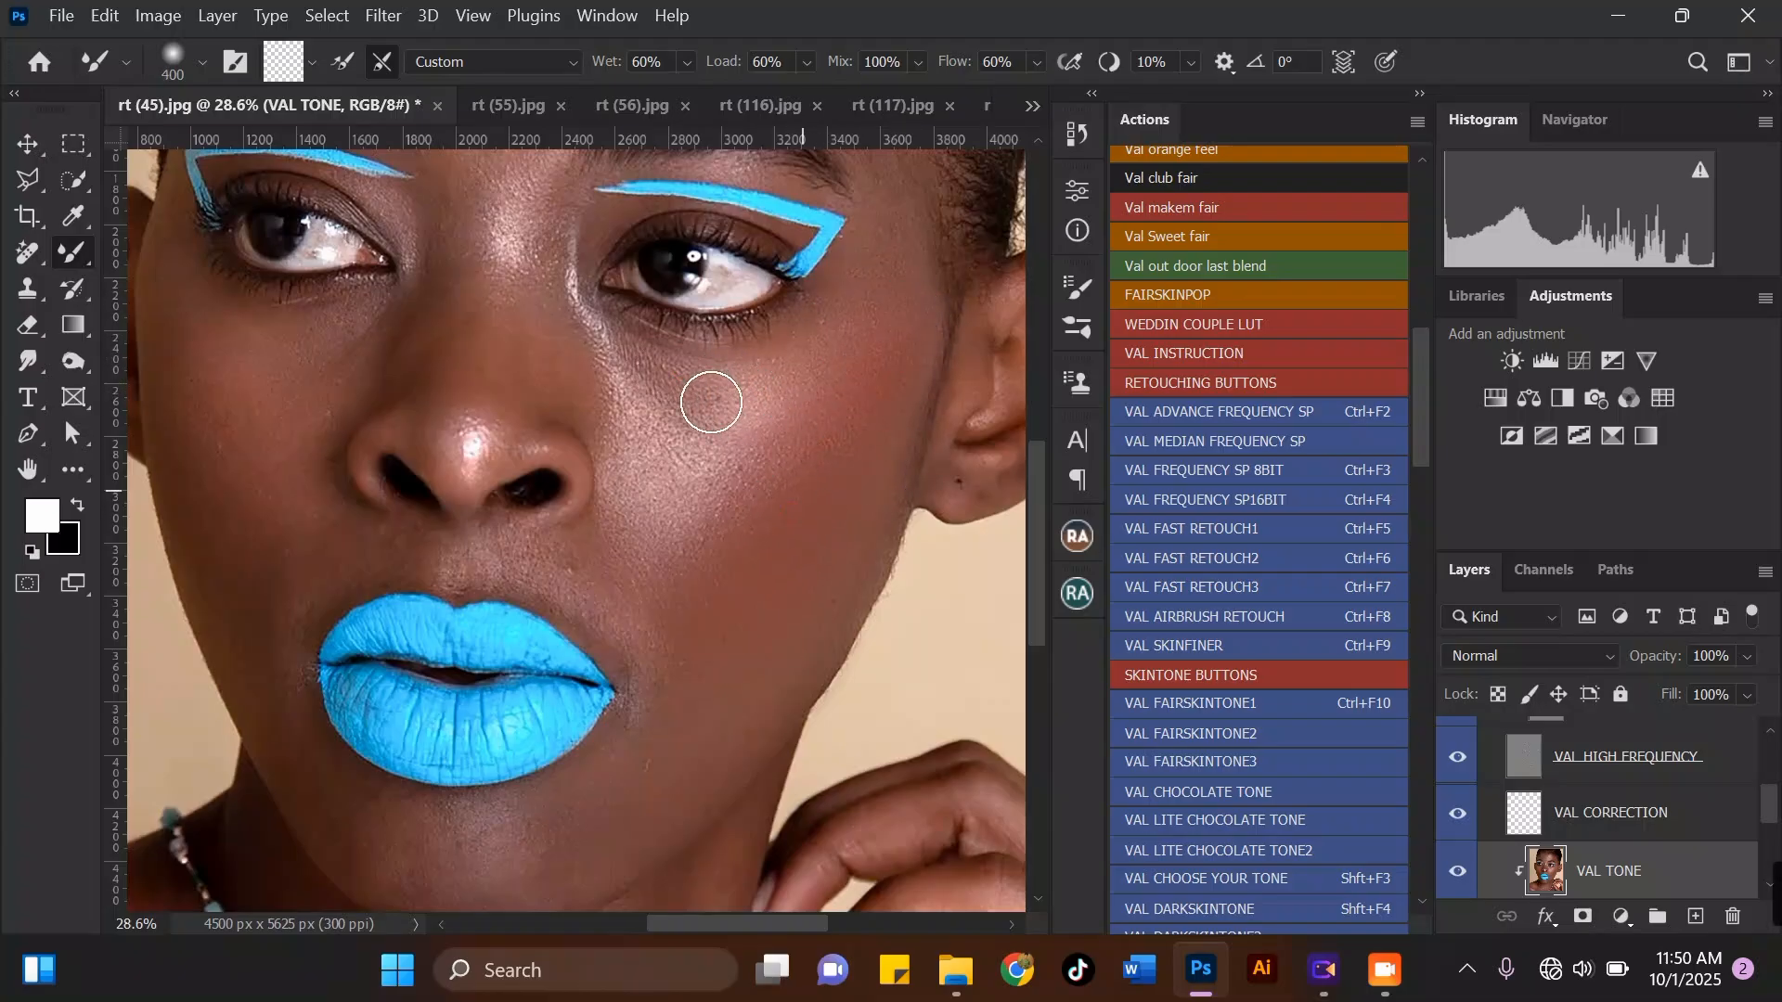
{"action": "key", "text": "bracketright"}
{"action": "key", "text": "bracketright"}
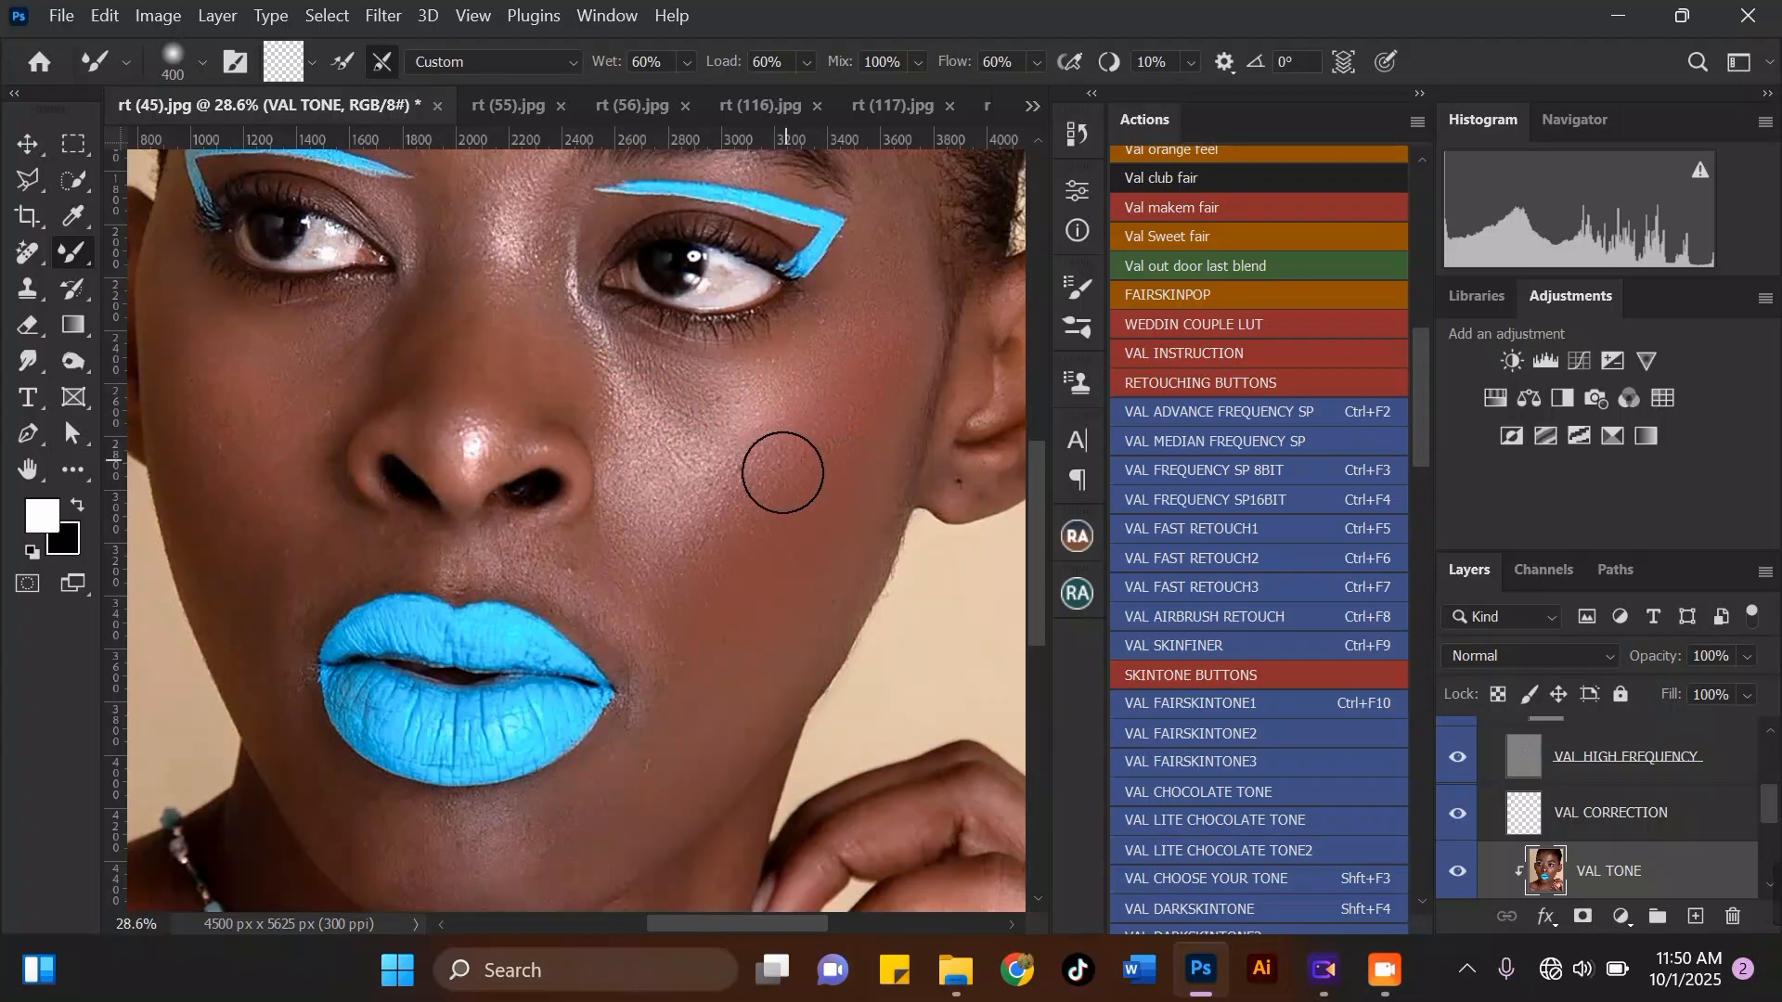
Step: Blend the highlighted cheek down to the nearby mouth corner with the Mixer Brush at 300 to 500 px
{"action": "scroll", "coordinate": [588, 601], "scroll_direction": "down", "scroll_amount": 2}
{"action": "scroll", "coordinate": [613, 538], "scroll_direction": "up", "scroll_amount": 2}
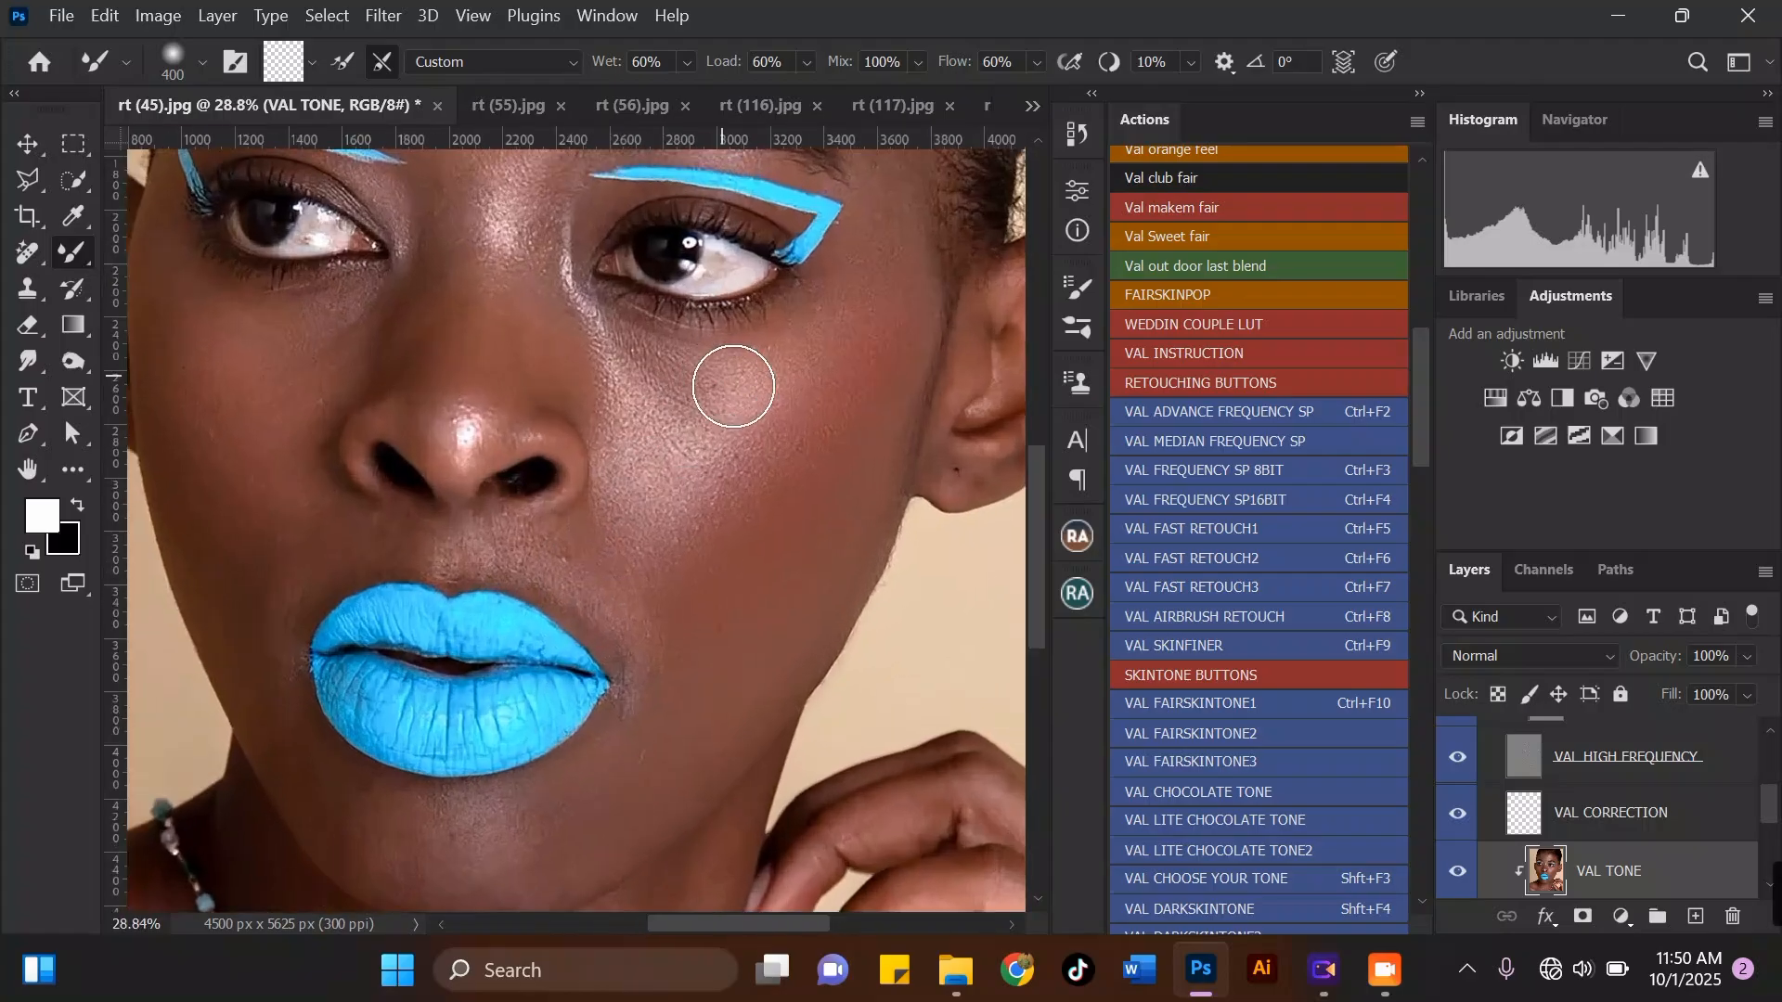
{"action": "key", "text": "bracketleft"}
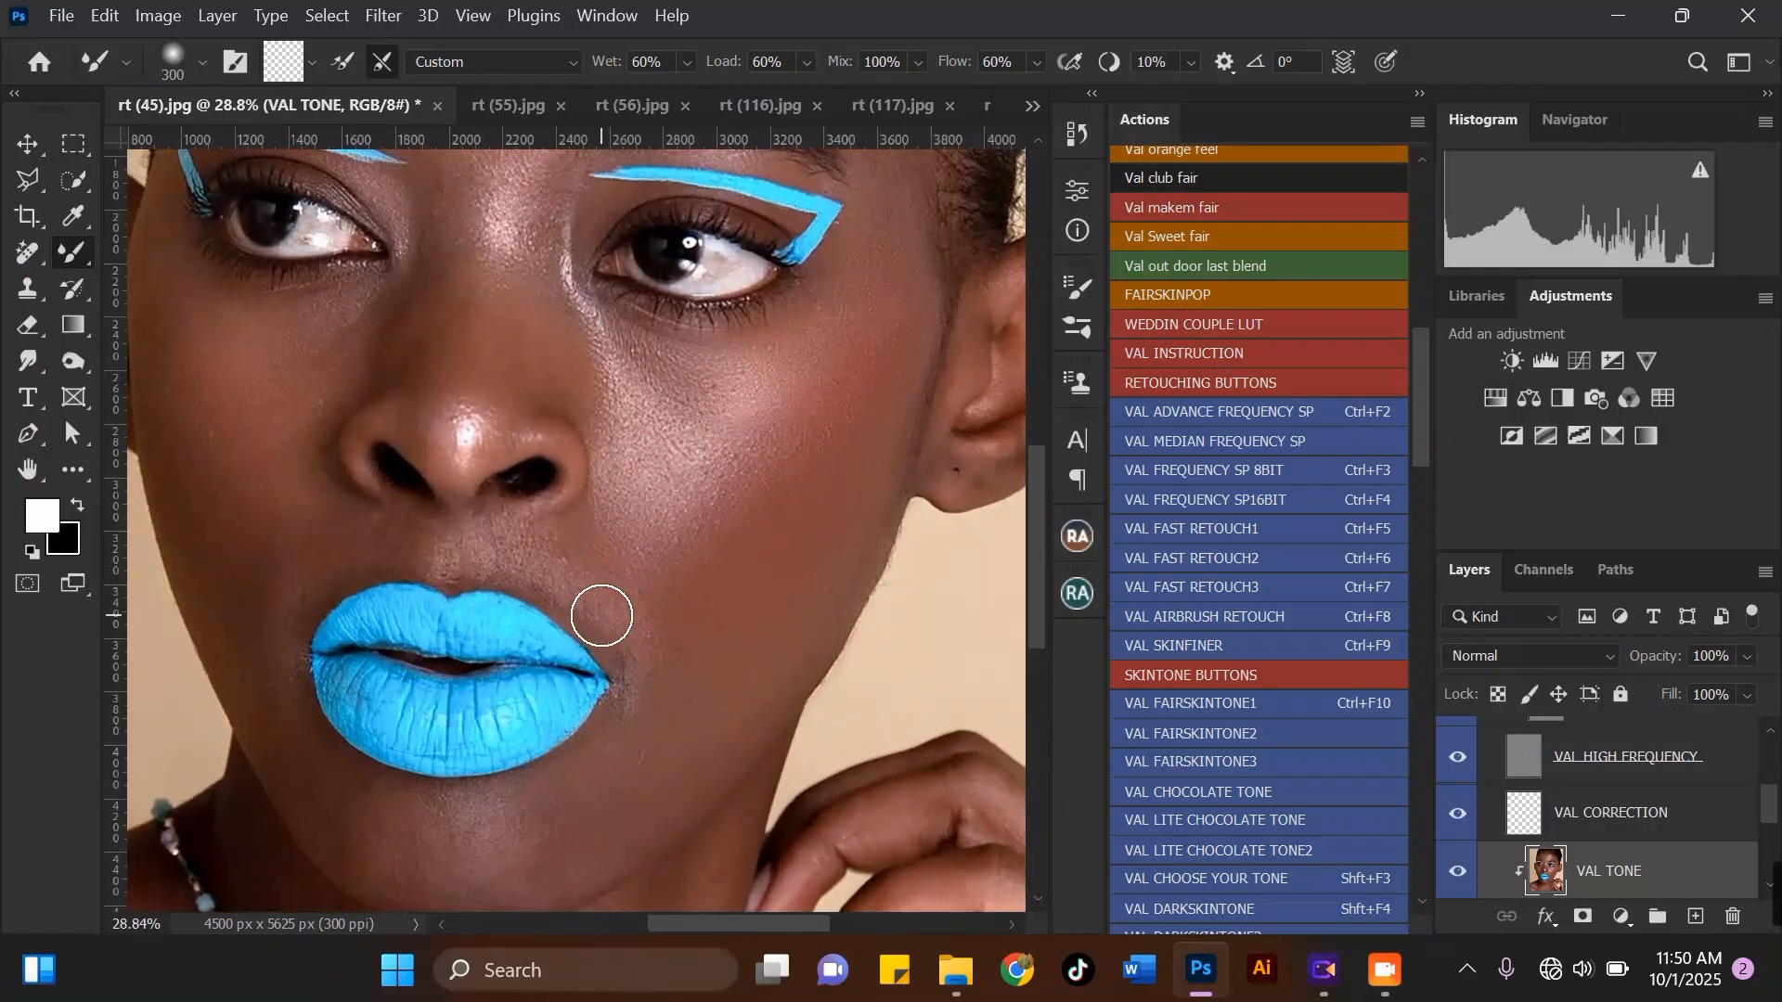
{"action": "key", "text": "bracketright"}
{"action": "scroll", "coordinate": [645, 482], "scroll_direction": "down", "scroll_amount": 1}
{"action": "key", "text": "bracketright"}
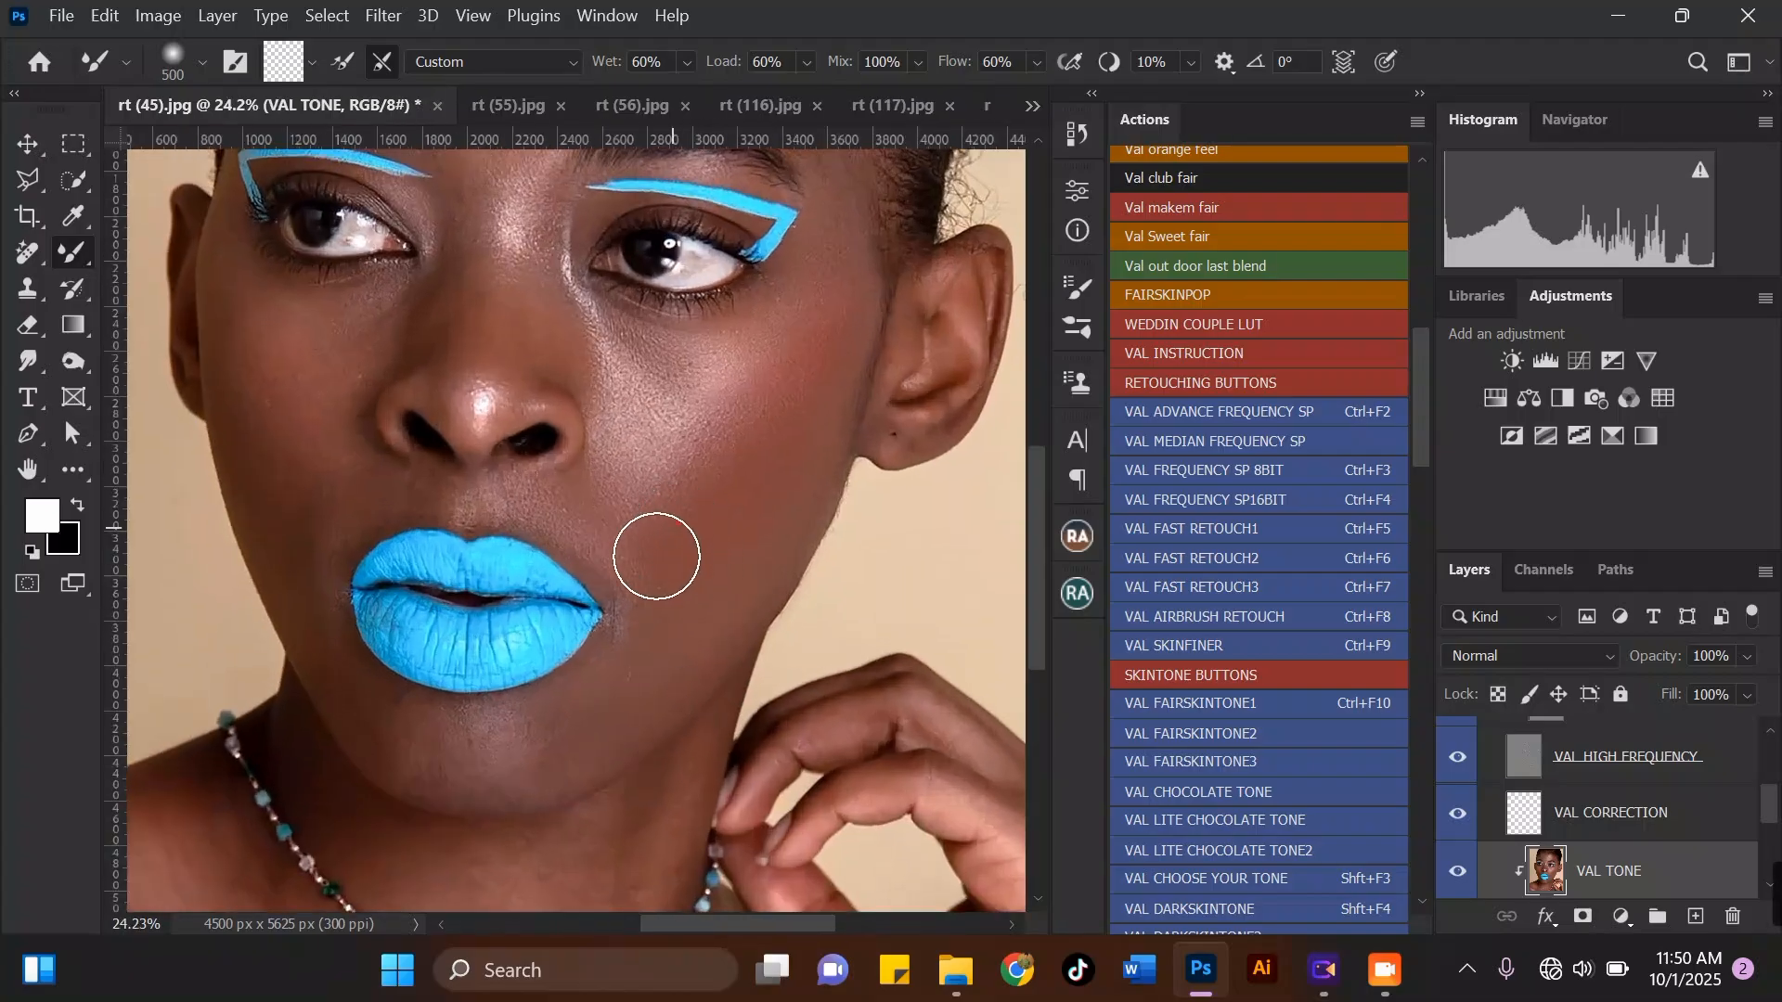
Step: Even out the lower cheek toward the jaw and the skin in front of the ear with the Mixer Brush at 400 px
{"action": "key", "text": "bracketleft"}
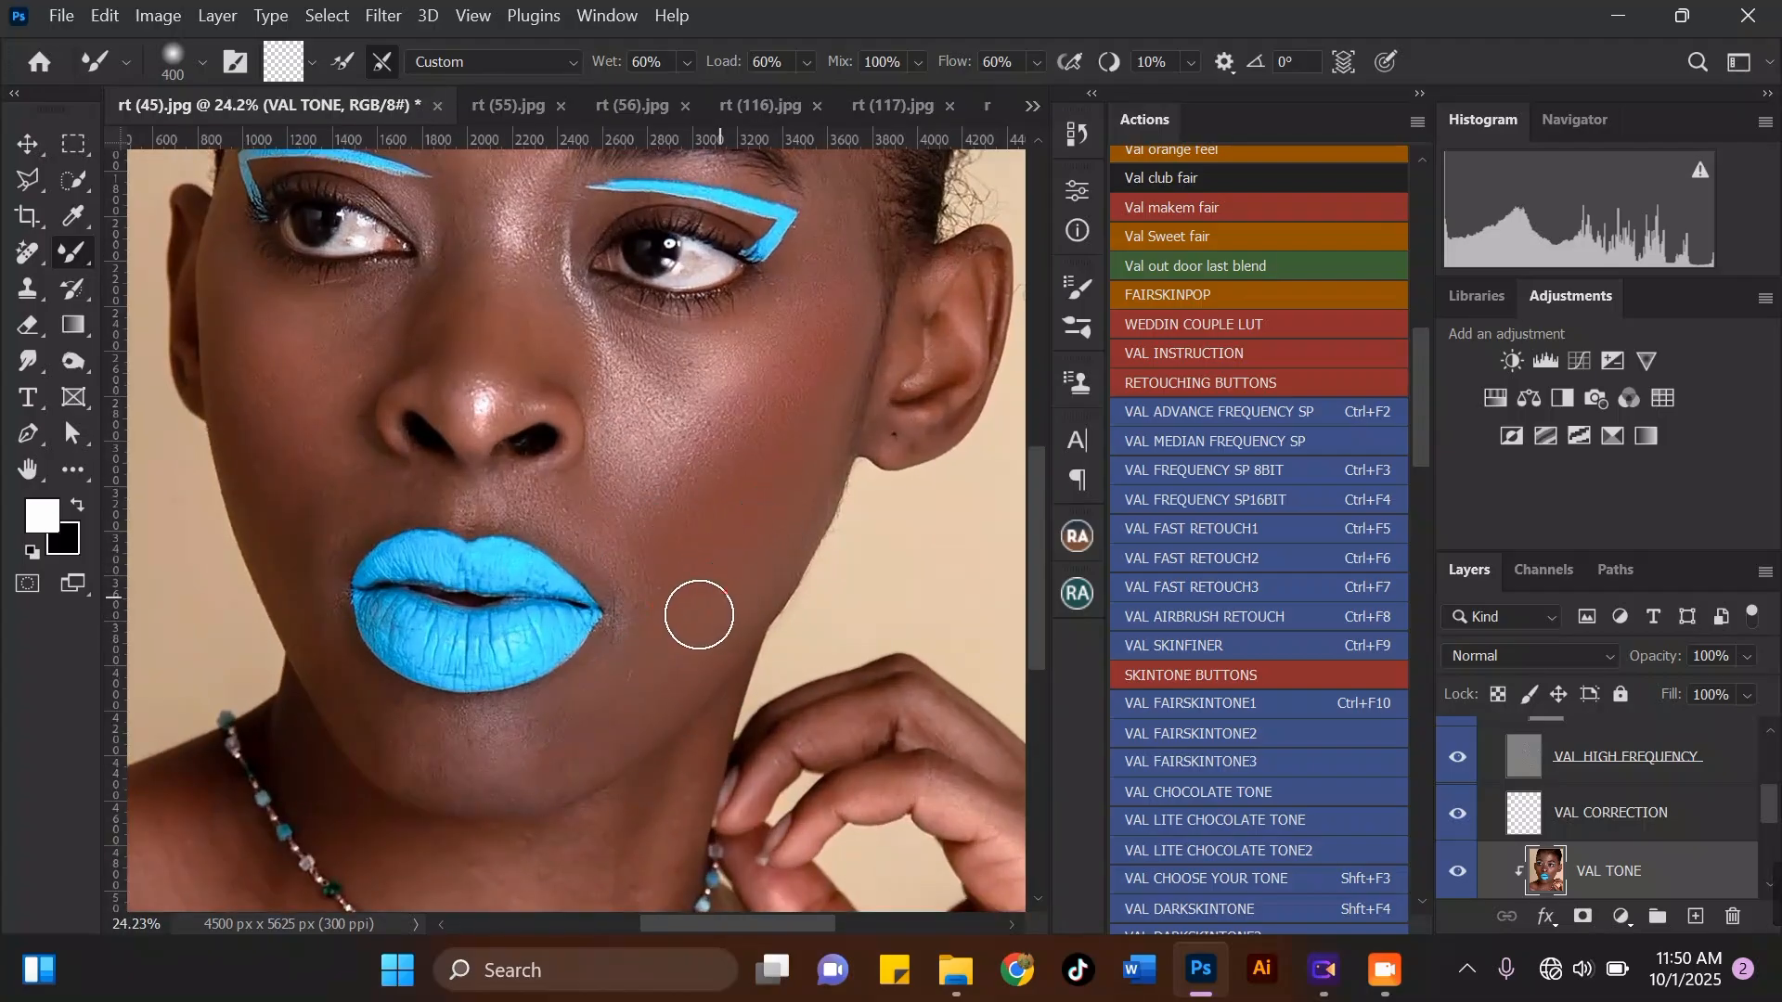
{"action": "scroll", "coordinate": [659, 566], "scroll_direction": "down", "scroll_amount": 2}
{"action": "scroll", "coordinate": [770, 371], "scroll_direction": "up", "scroll_amount": 3}
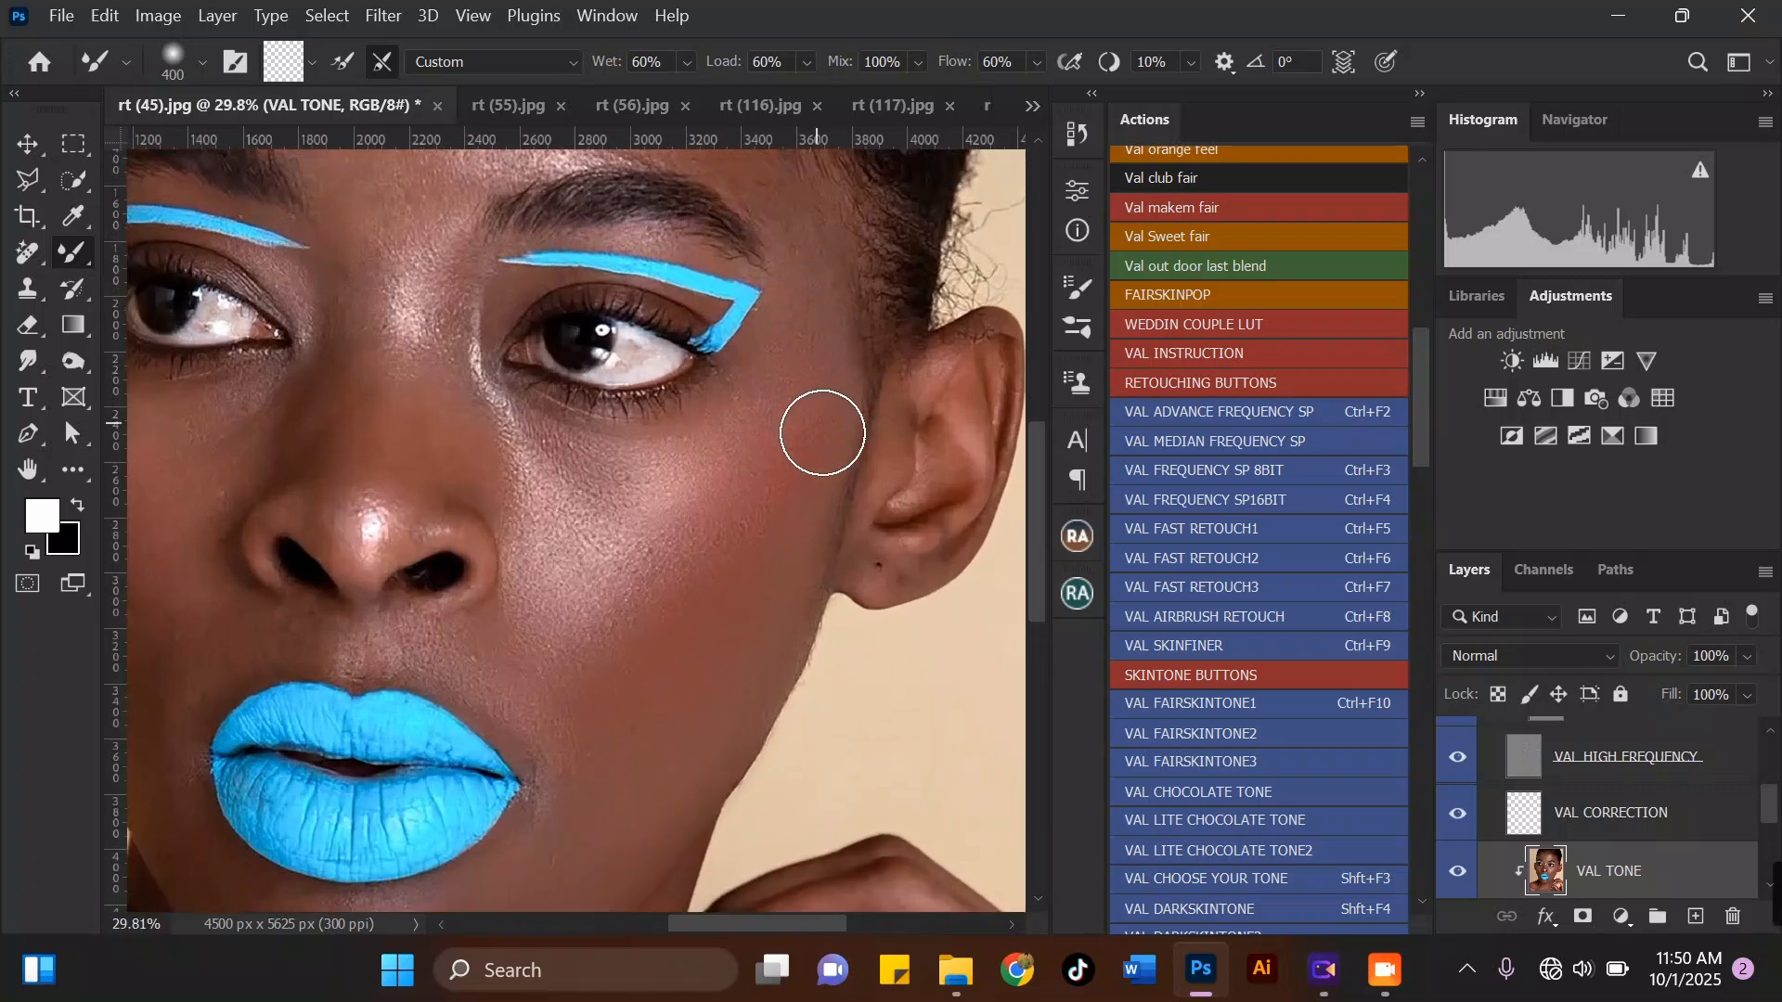
{"action": "scroll", "coordinate": [810, 321], "scroll_direction": "down", "scroll_amount": 3}
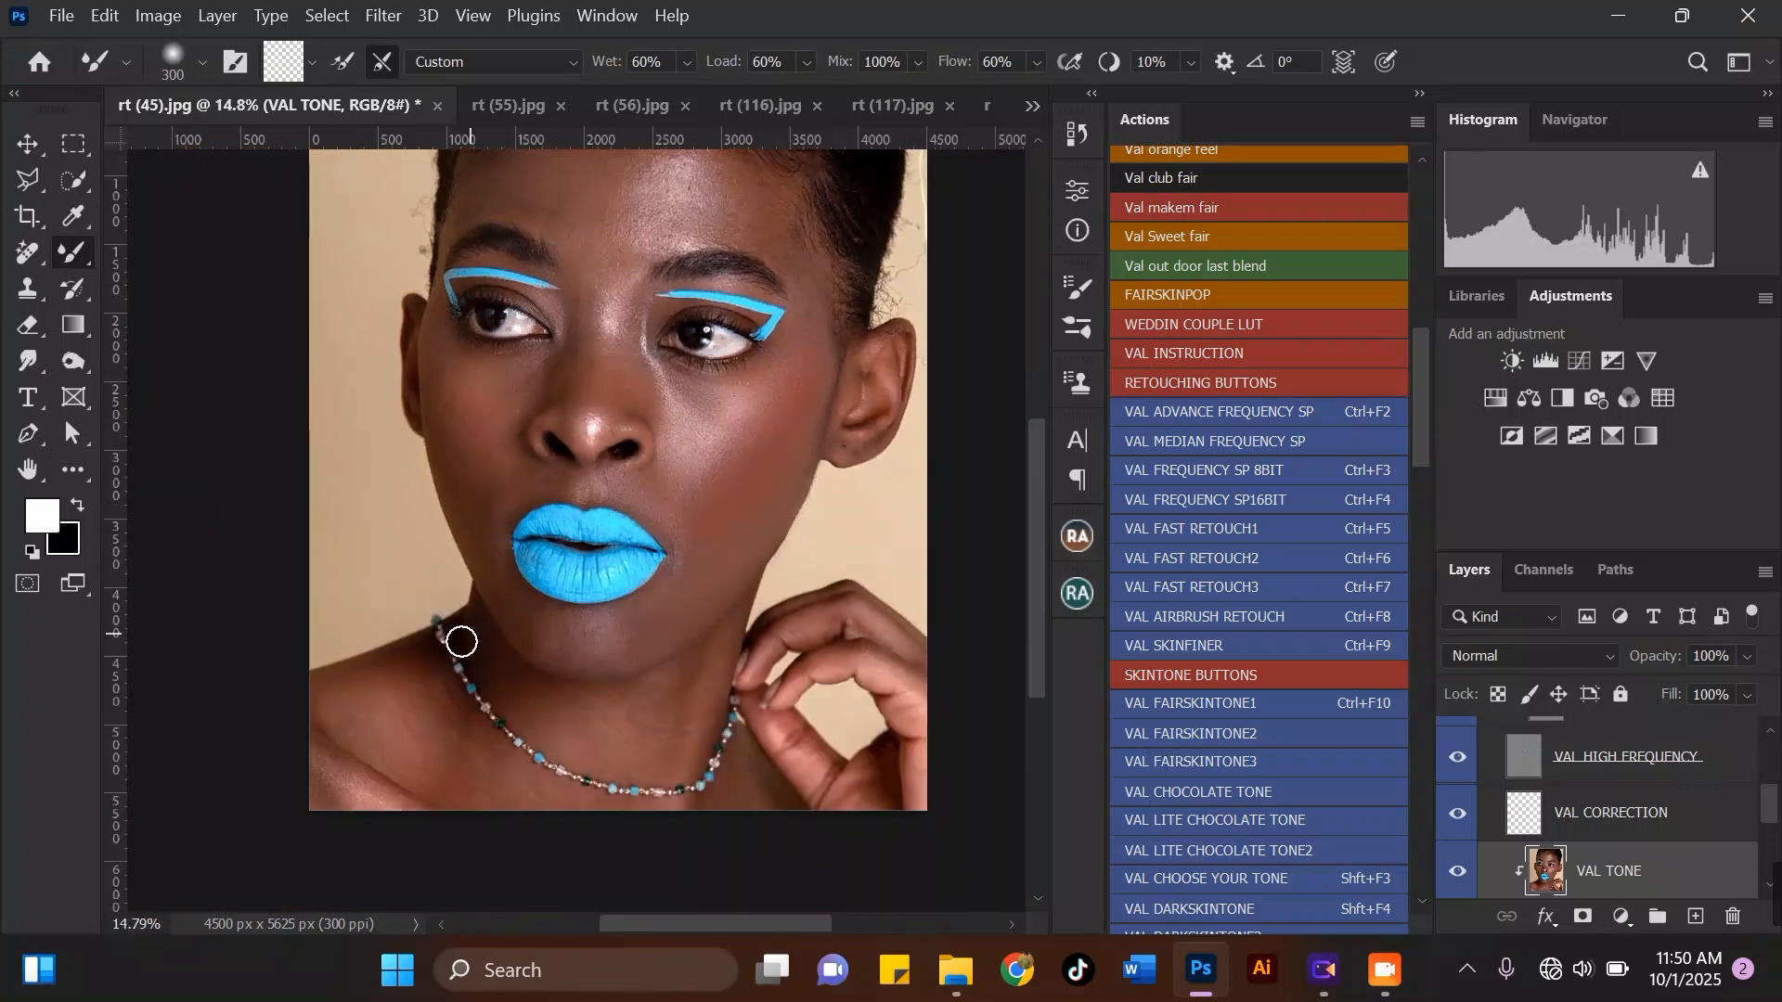
Step: Smooth the shaded cheek from beside the ear down to the jaw edge with the Mixer Brush at 300 and 400 px
{"action": "scroll", "coordinate": [446, 382], "scroll_direction": "up", "scroll_amount": 3}
{"action": "scroll", "coordinate": [447, 355], "scroll_direction": "up", "scroll_amount": 1}
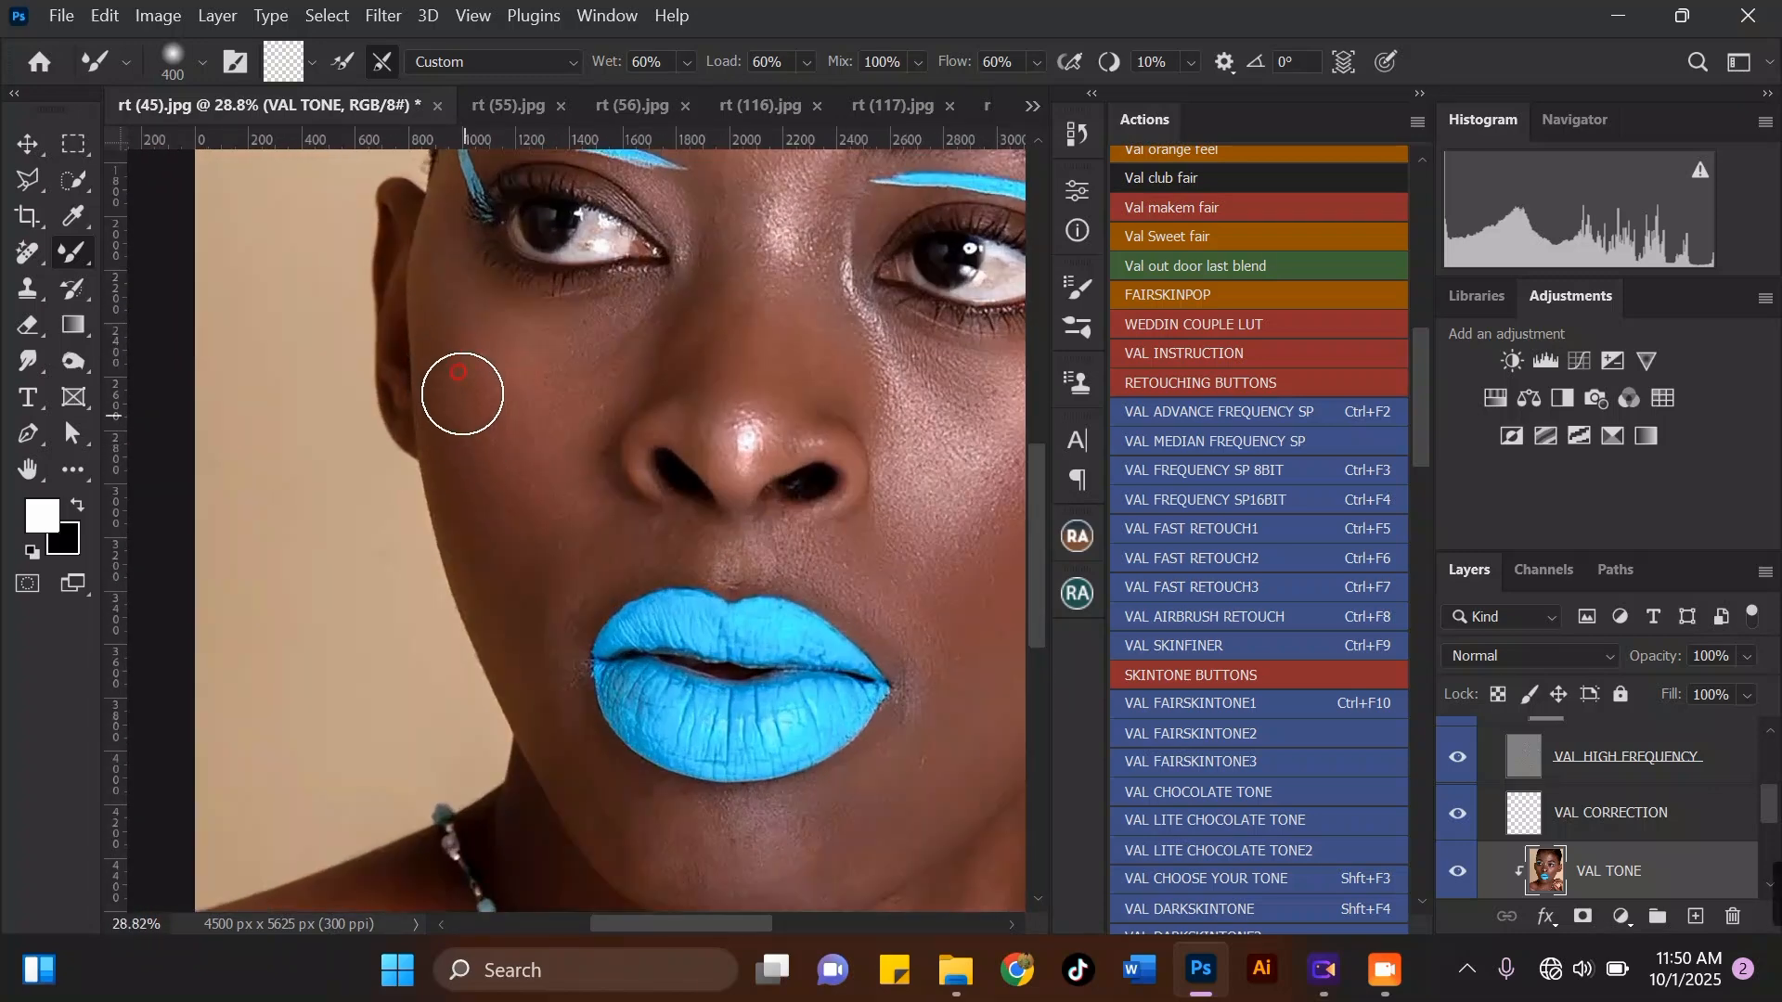
{"action": "key", "text": "bracketleft"}
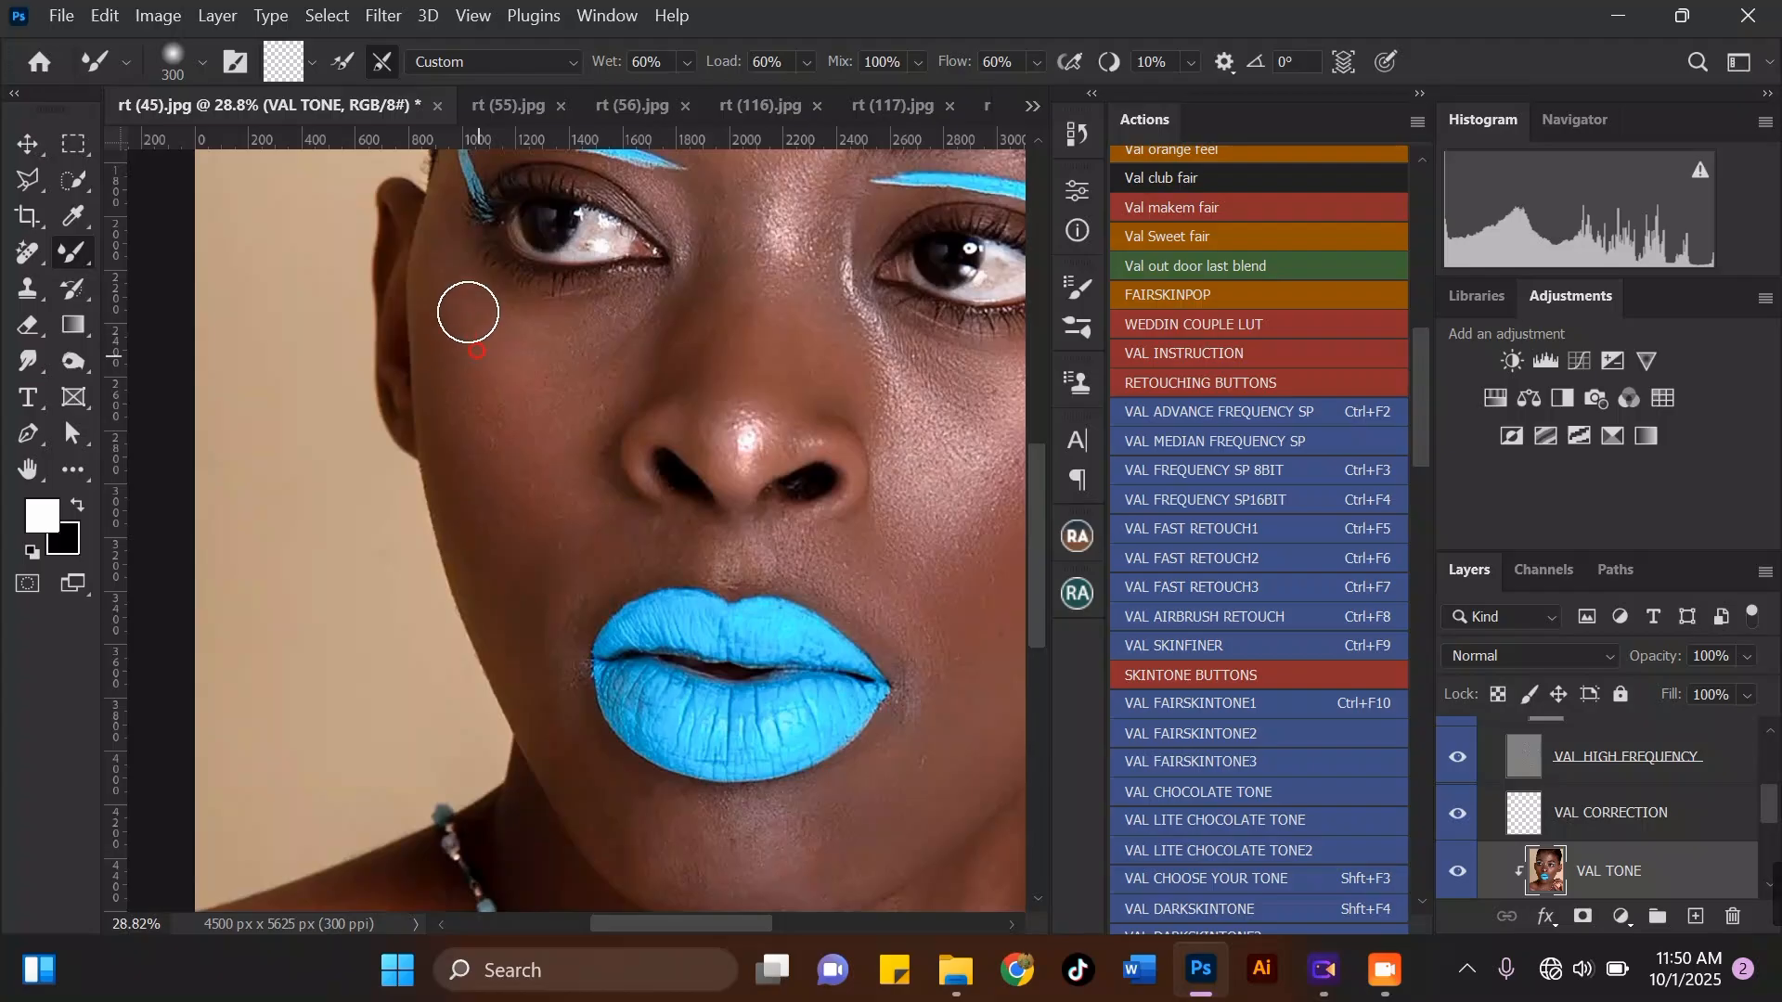
{"action": "mouse_move", "coordinate": [460, 333]}
{"action": "left_mouse_down"}
{"action": "mouse_move", "coordinate": [471, 434]}
{"action": "mouse_move", "coordinate": [514, 488]}
{"action": "mouse_move", "coordinate": [462, 311]}
{"action": "left_mouse_up"}
{"action": "key", "text": "bracketright"}
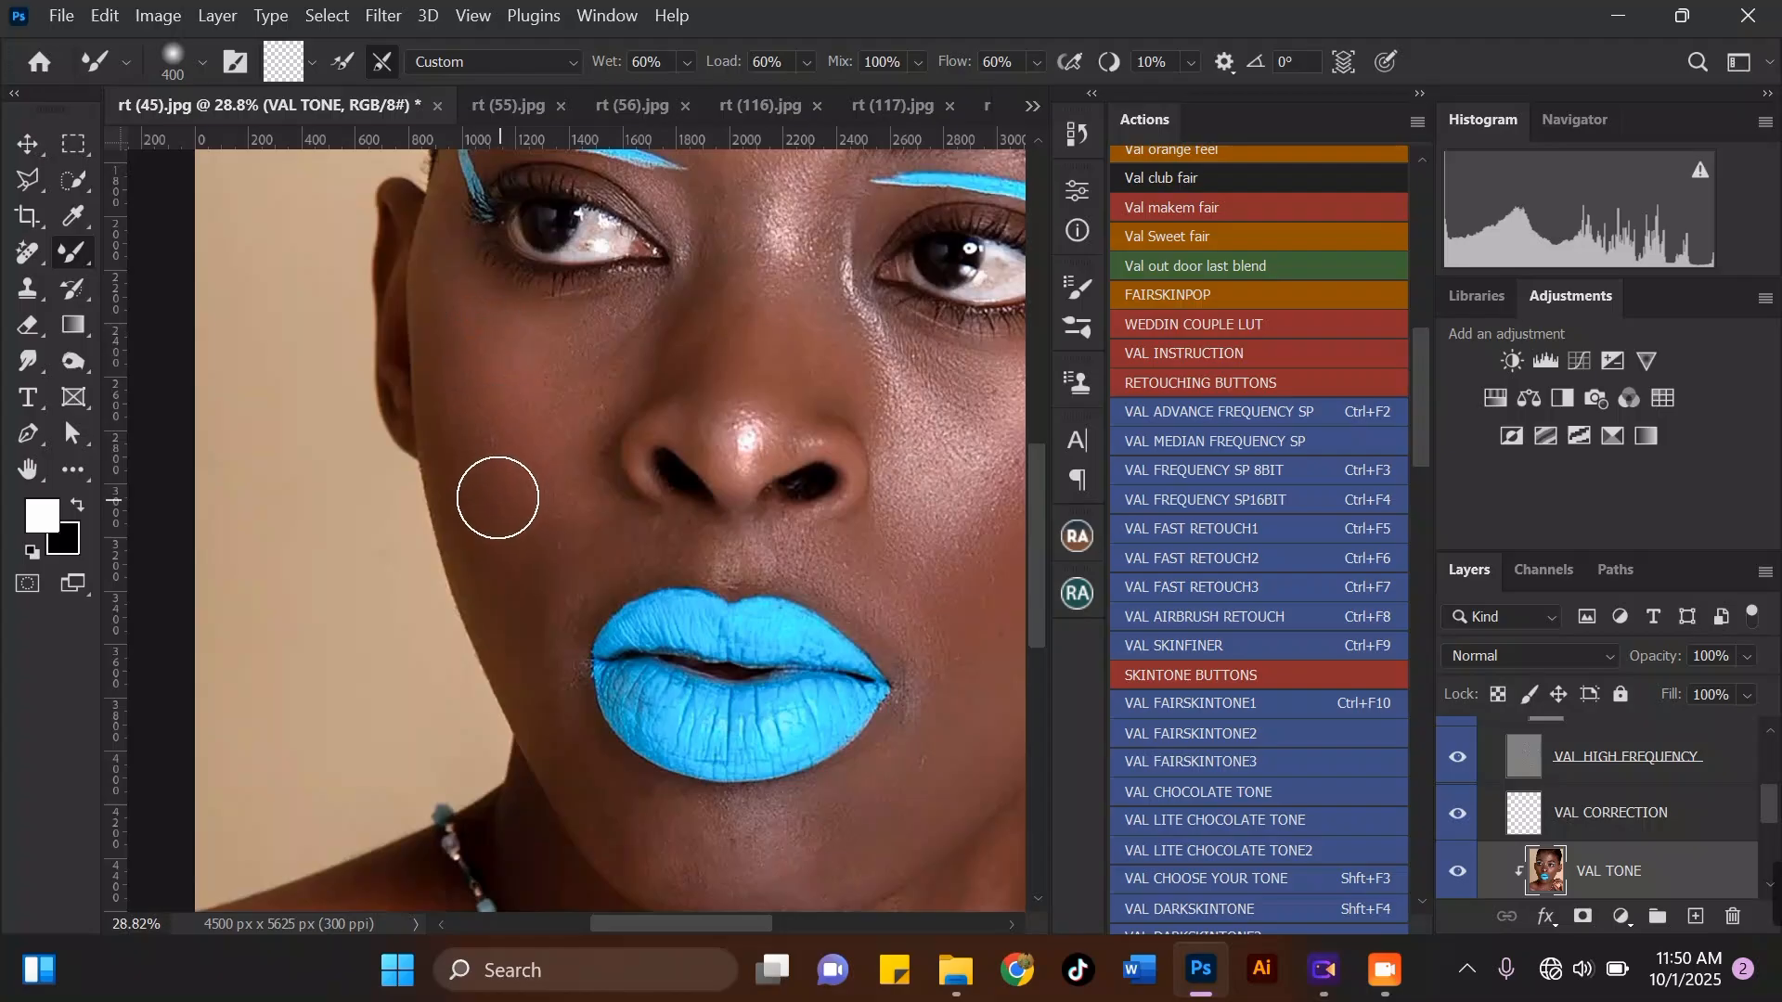
{"action": "mouse_move", "coordinate": [513, 480]}
{"action": "left_mouse_down"}
{"action": "mouse_move", "coordinate": [565, 526]}
{"action": "mouse_move", "coordinate": [478, 496]}
{"action": "mouse_move", "coordinate": [510, 568]}
{"action": "mouse_move", "coordinate": [494, 531]}
{"action": "mouse_move", "coordinate": [533, 544]}
{"action": "mouse_move", "coordinate": [533, 505]}
{"action": "left_mouse_up"}
{"action": "scroll", "coordinate": [458, 541], "scroll_direction": "down", "scroll_amount": 1}
{"action": "scroll", "coordinate": [483, 553], "scroll_direction": "up", "scroll_amount": 2}
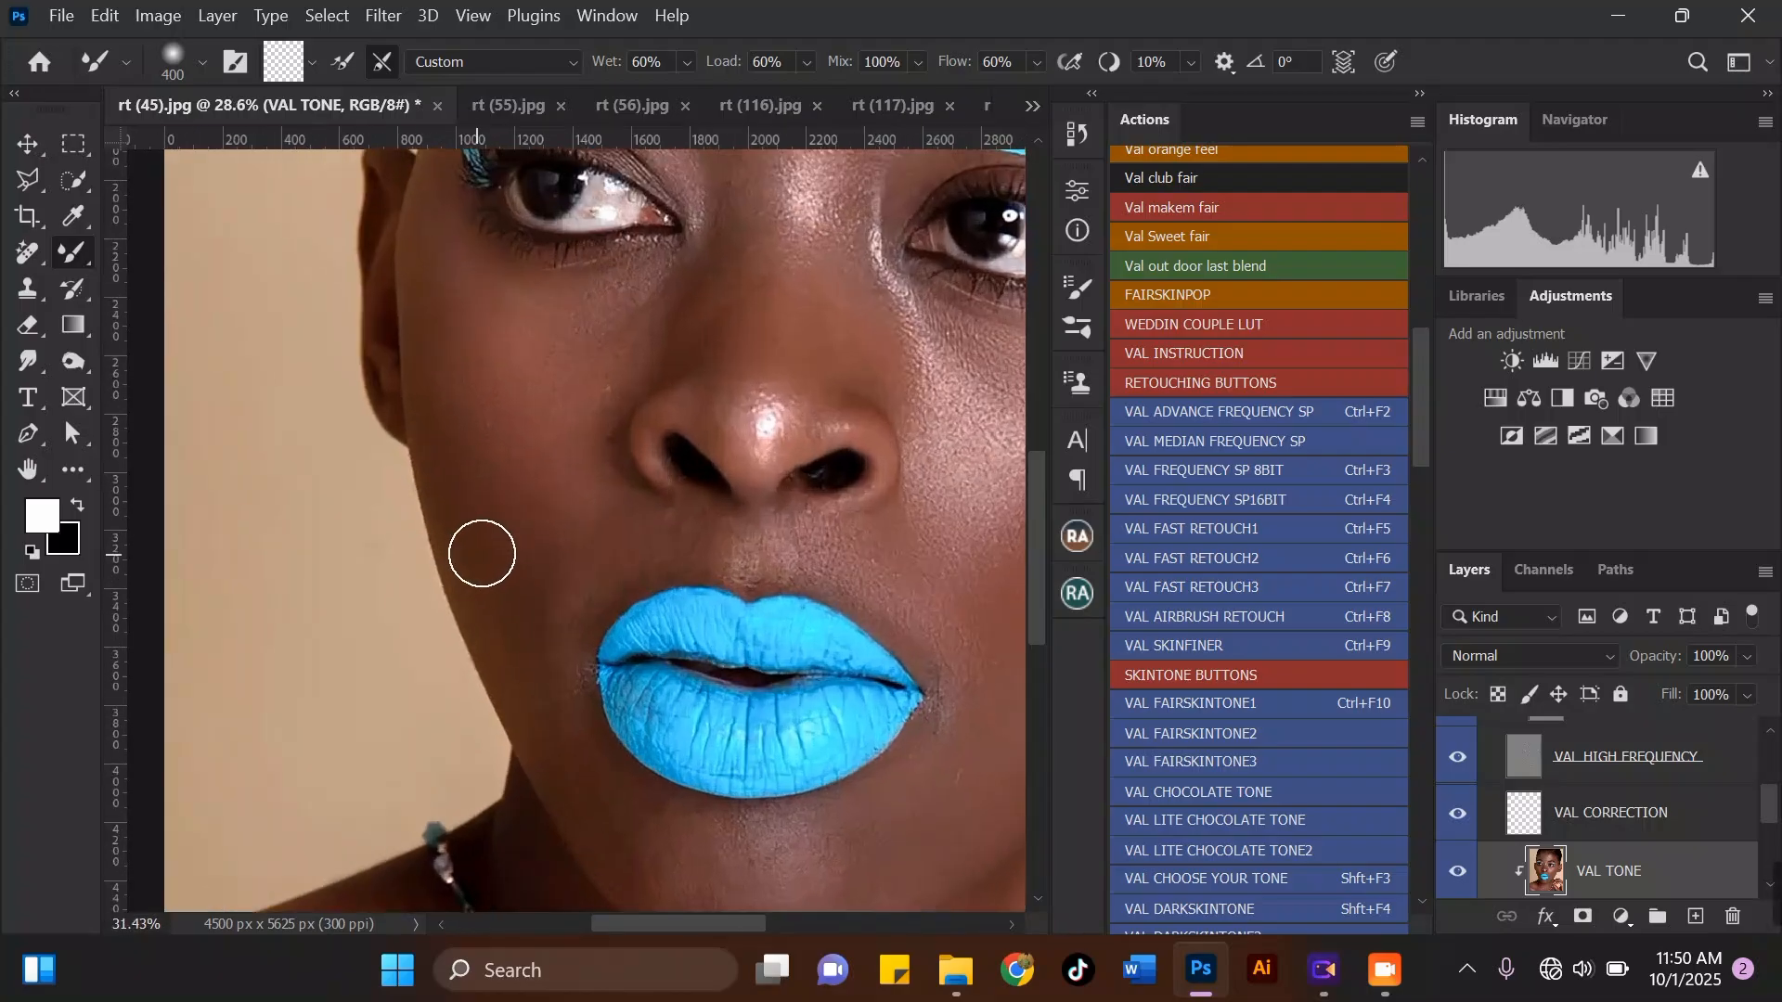
Step: Blend the skin around the mouth corner on the shaded side of the face with the Mixer Brush at 250 to 300 px
{"action": "key", "text": "bracketright"}
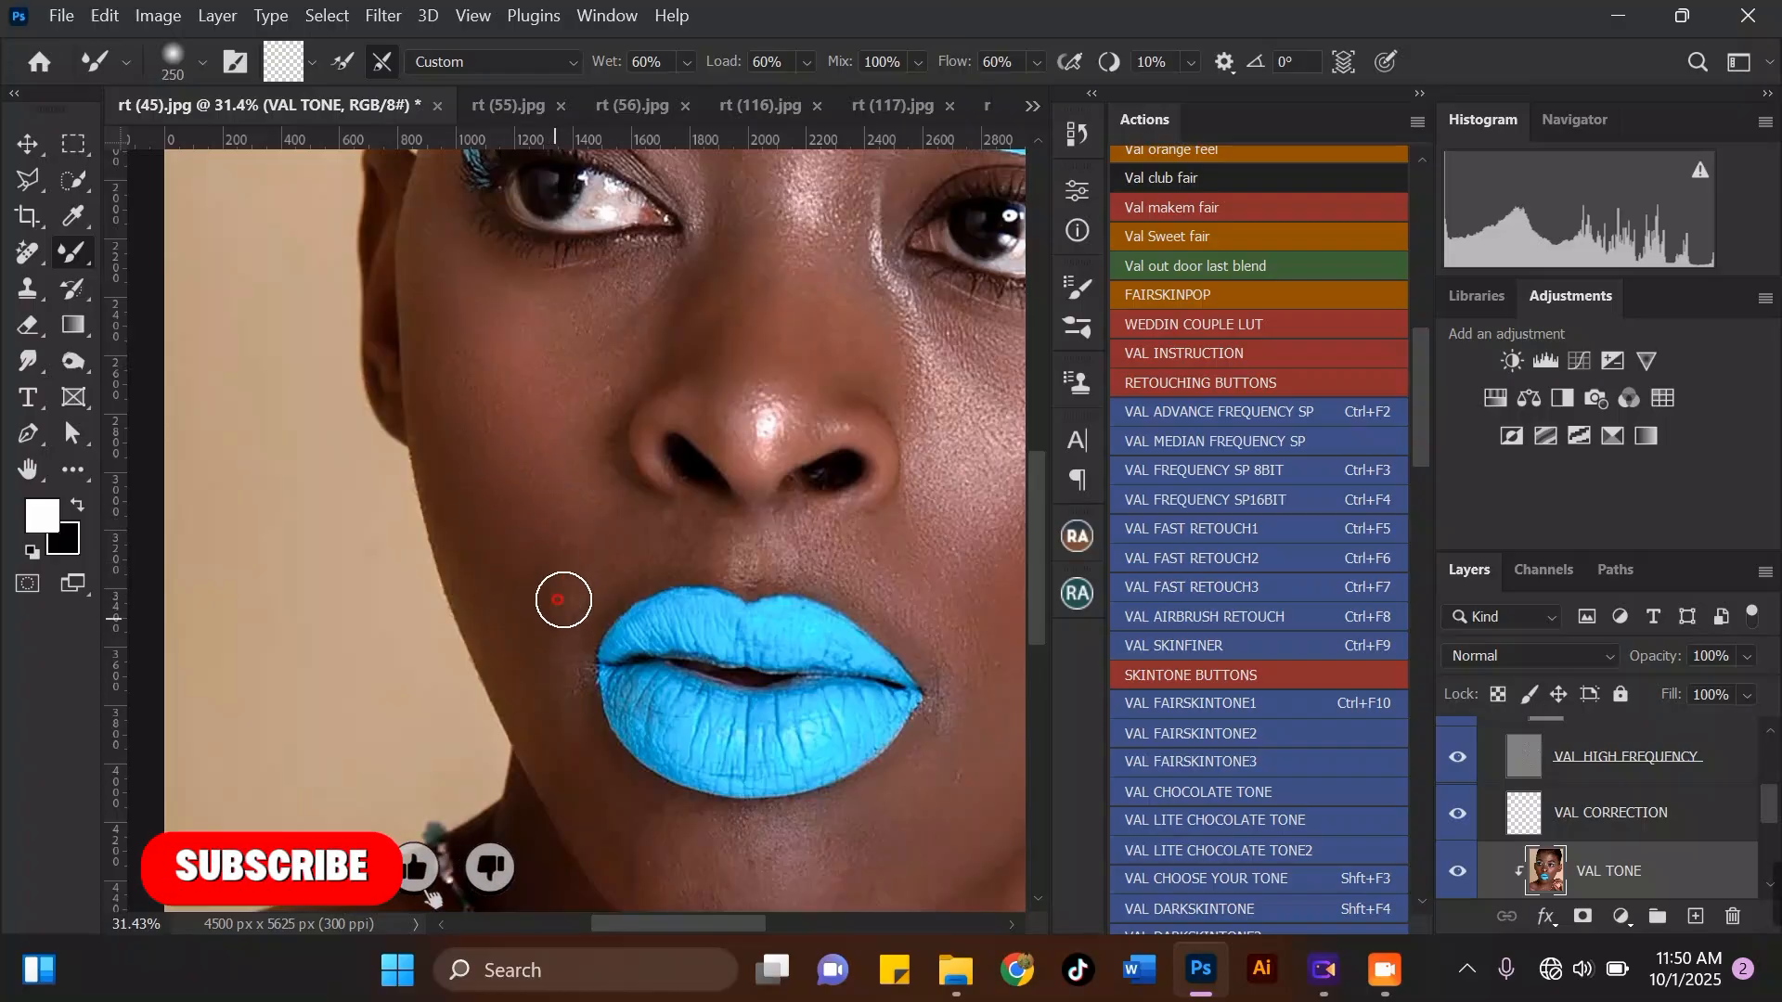
{"action": "key", "text": "bracketleft"}
{"action": "scroll", "coordinate": [523, 616], "scroll_direction": "down", "scroll_amount": 1}
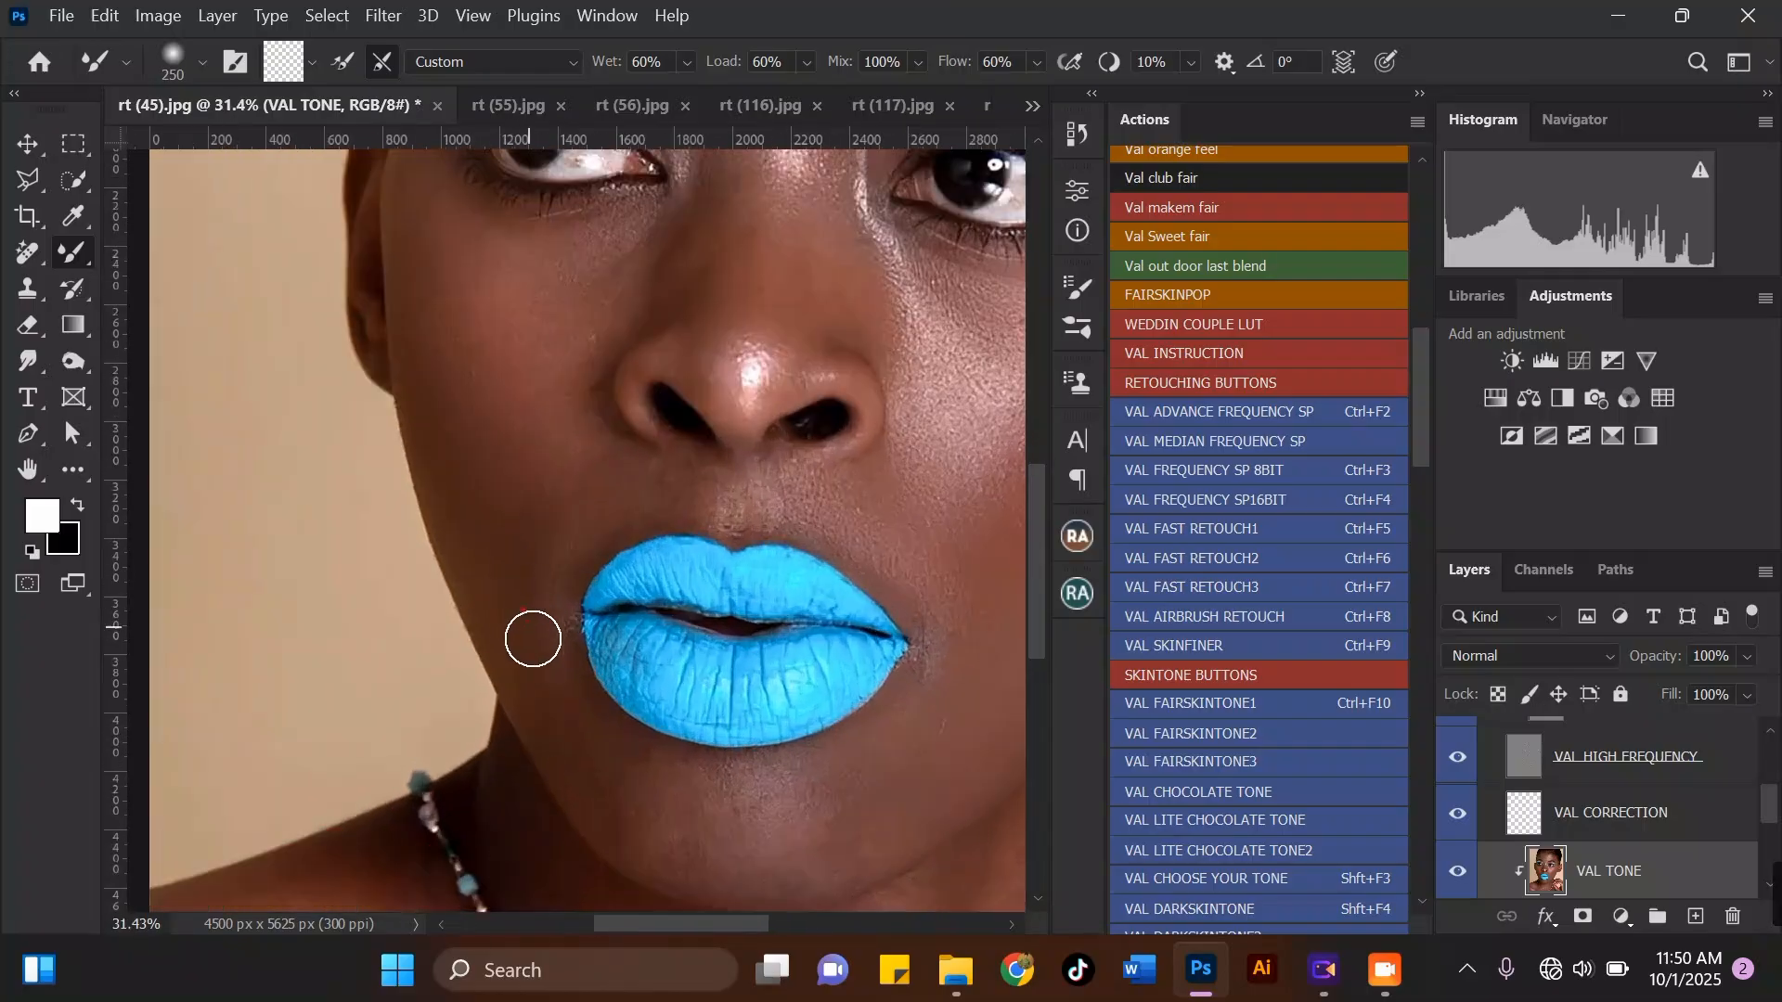
{"action": "scroll", "coordinate": [557, 696], "scroll_direction": "down", "scroll_amount": 1}
{"action": "scroll", "coordinate": [521, 665], "scroll_direction": "up", "scroll_amount": 2}
{"action": "key", "text": "bracketright"}
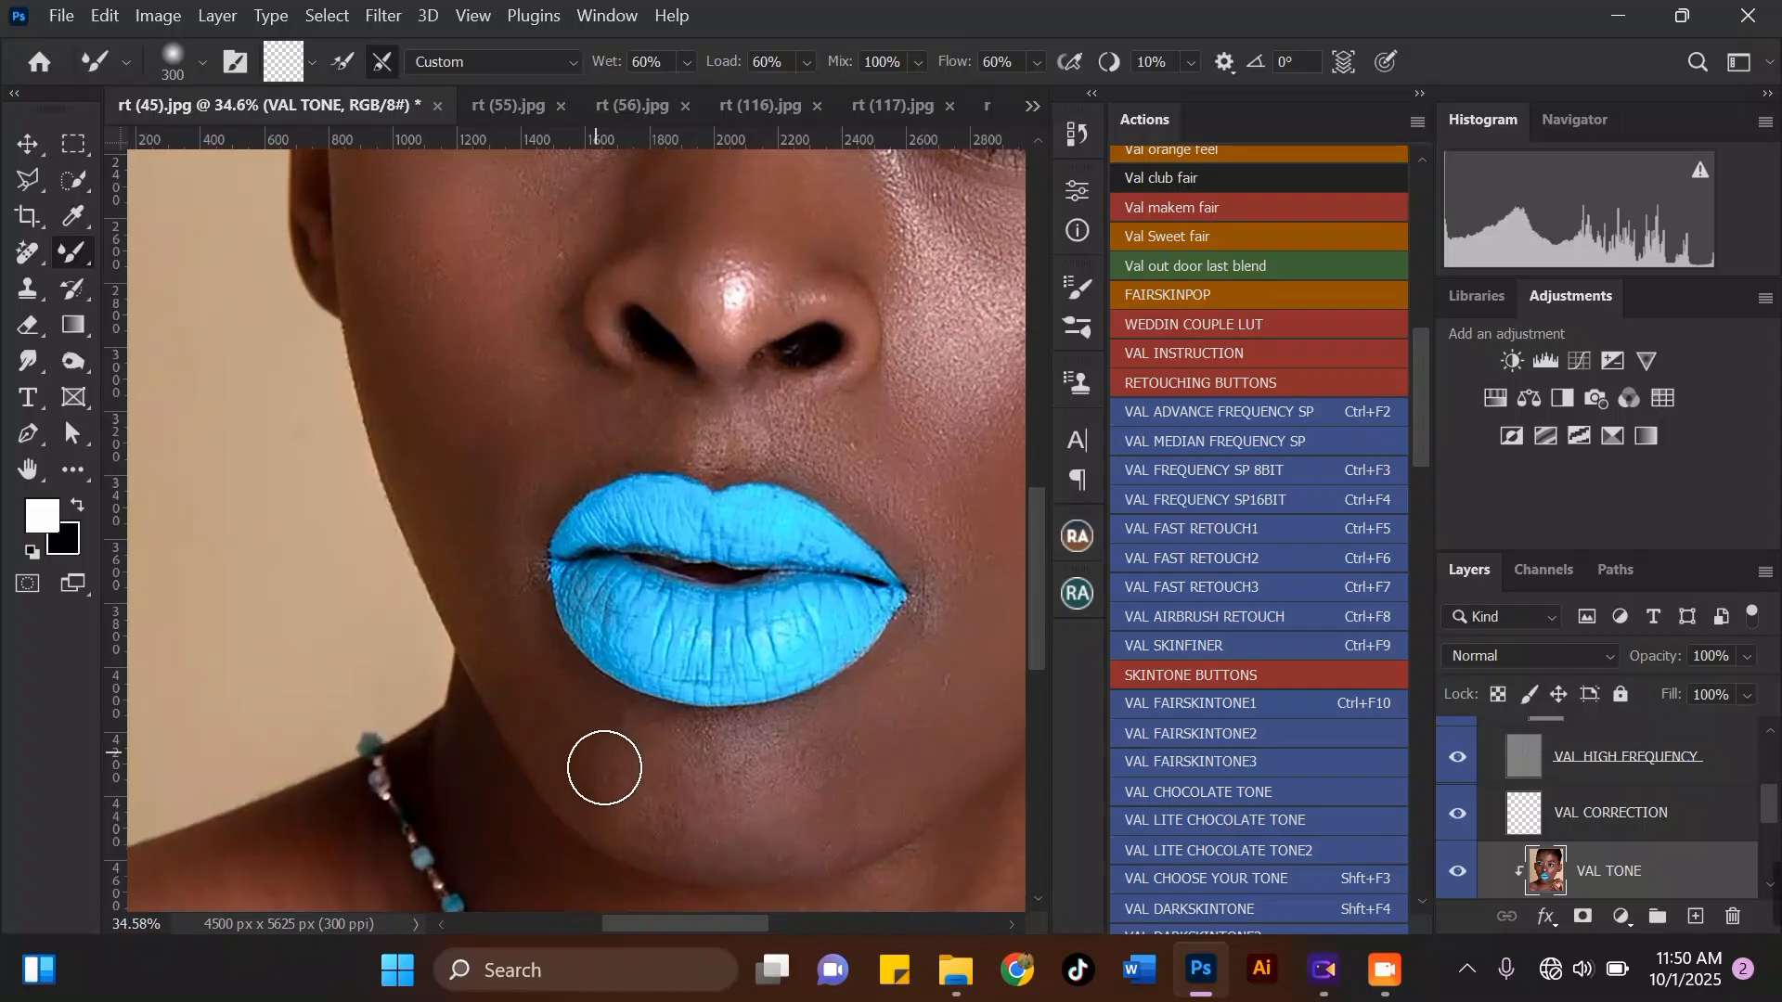
Step: Smooth the chin below the lower lip with the Mixer Brush at 300 px
{"action": "scroll", "coordinate": [520, 649], "scroll_direction": "down", "scroll_amount": 1}
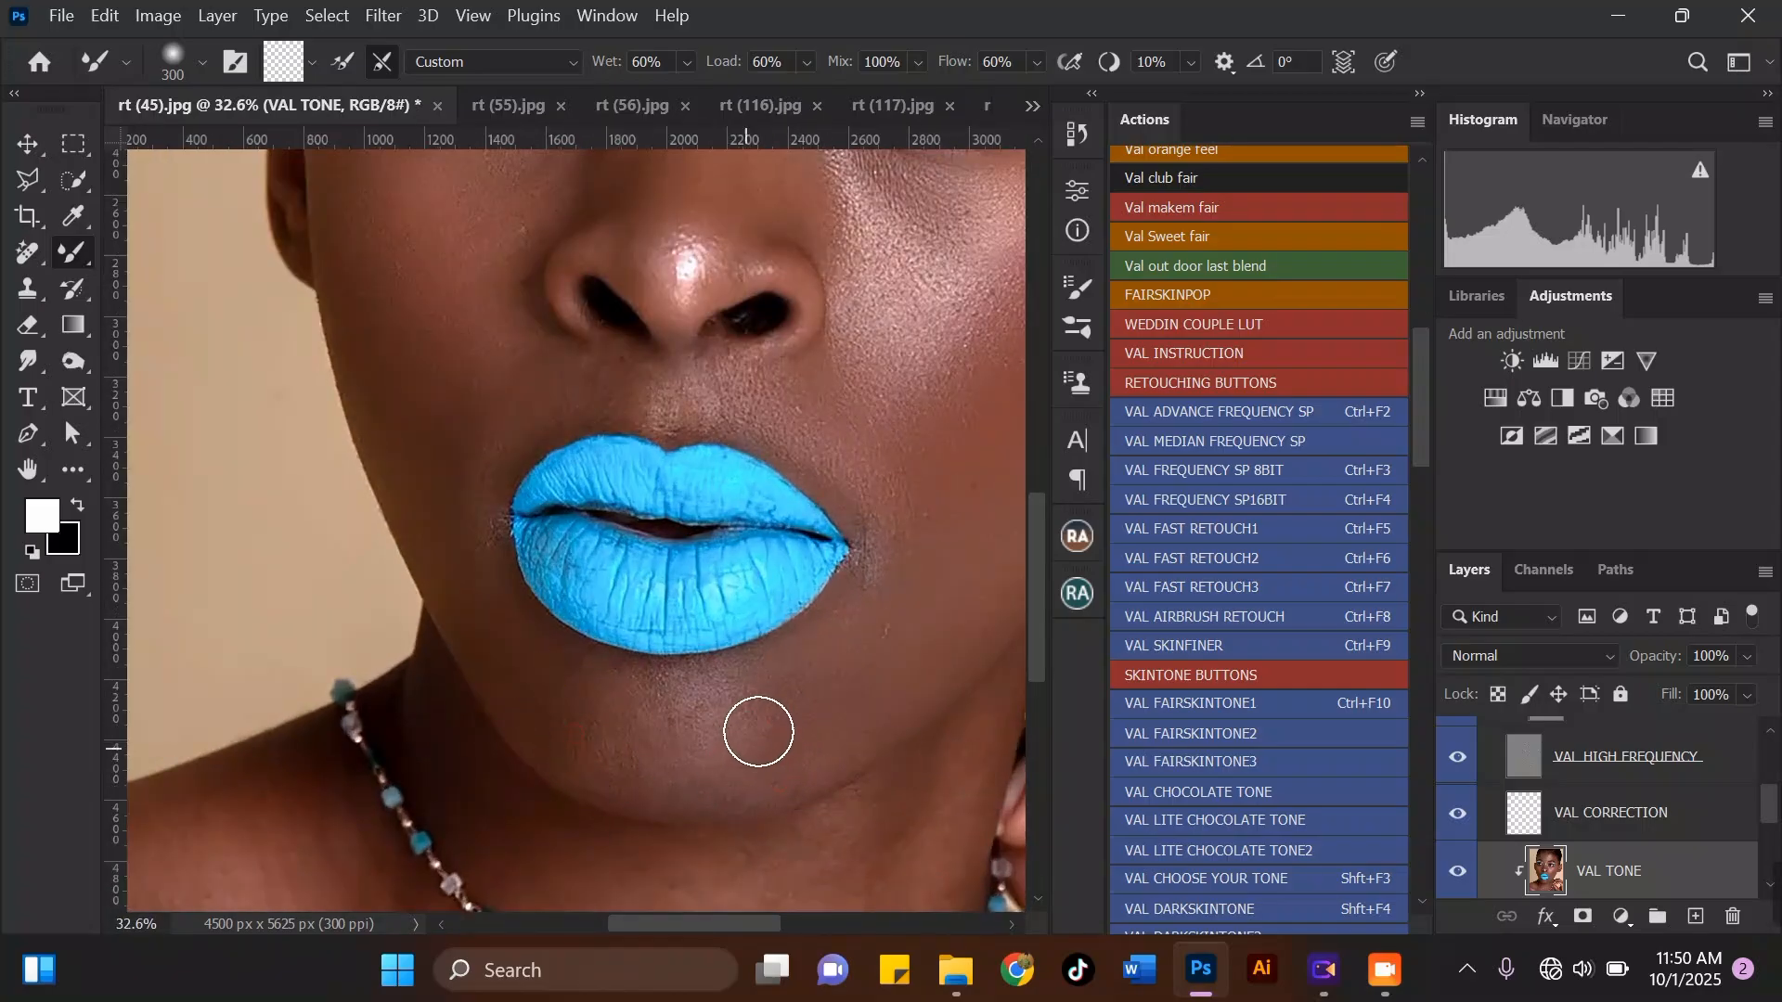
{"action": "mouse_move", "coordinate": [772, 682]}
{"action": "left_mouse_down"}
{"action": "mouse_move", "coordinate": [718, 704]}
{"action": "mouse_move", "coordinate": [572, 694]}
{"action": "left_mouse_up"}
{"action": "mouse_move", "coordinate": [572, 695]}
{"action": "left_mouse_down"}
{"action": "mouse_move", "coordinate": [703, 712]}
{"action": "mouse_move", "coordinate": [756, 760]}
{"action": "mouse_move", "coordinate": [558, 725]}
{"action": "left_mouse_up"}
{"action": "scroll", "coordinate": [653, 541], "scroll_direction": "down", "scroll_amount": 3}
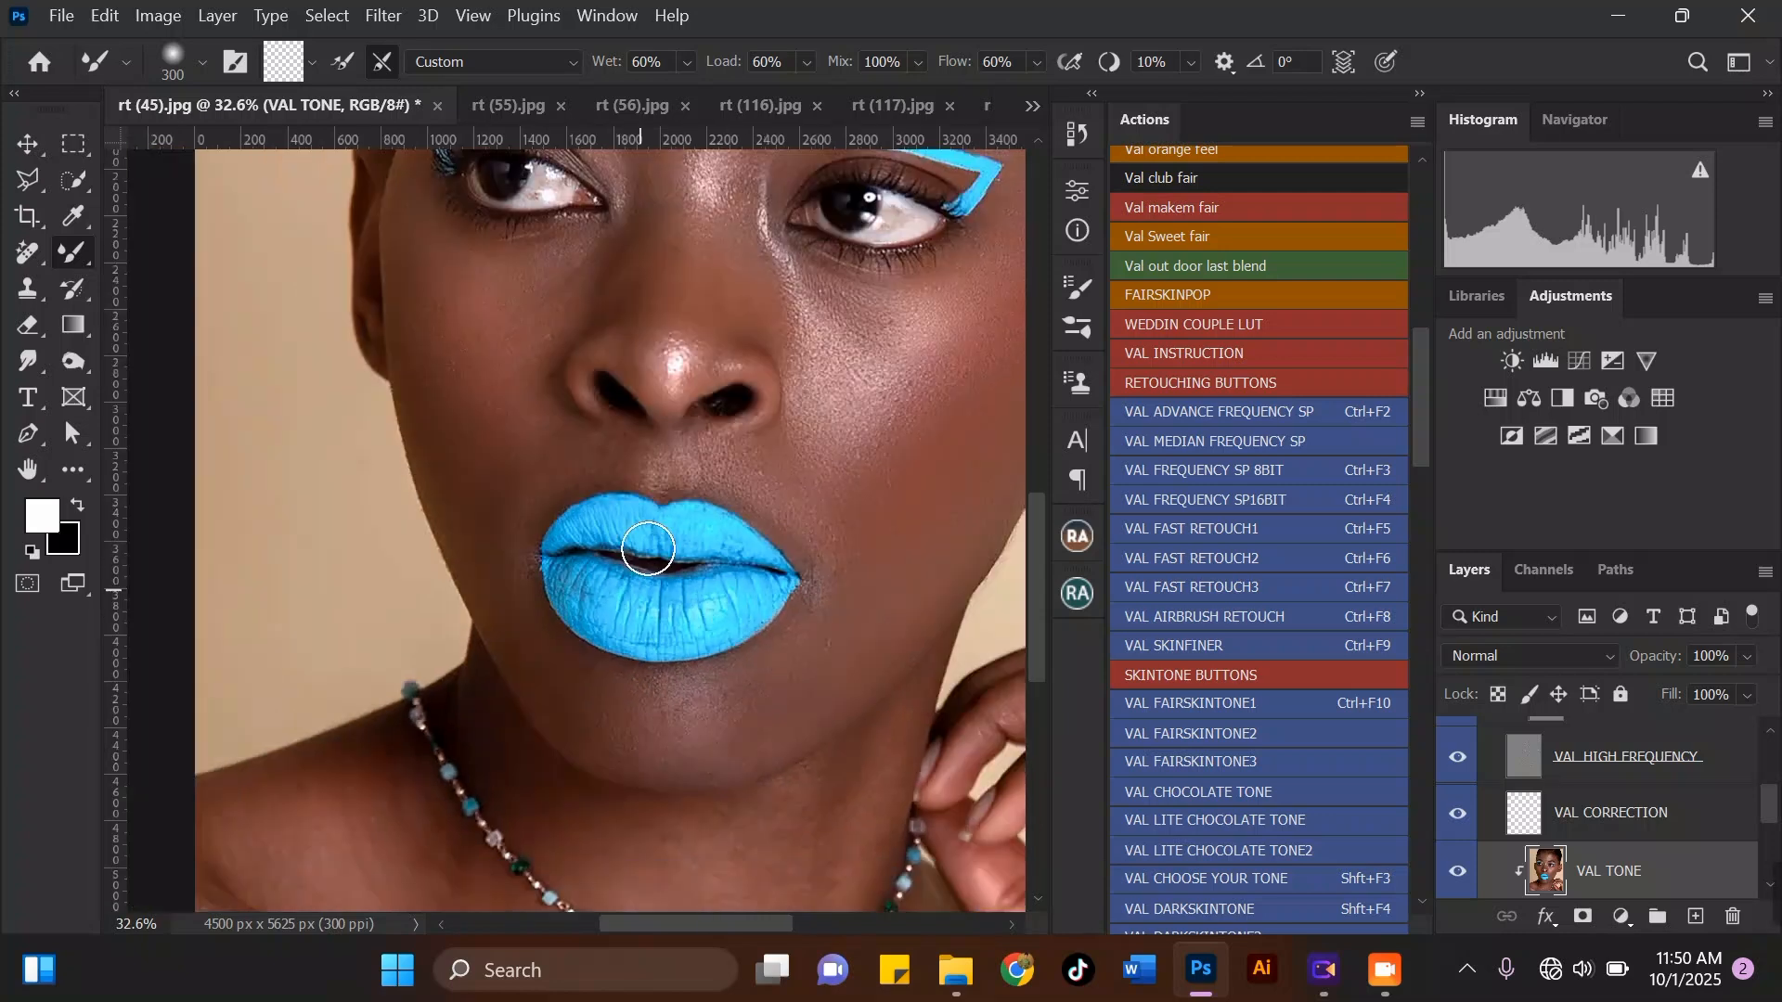
Step: Blend the skin between the nose and the upper lip with the Mixer Brush at 300 px
{"action": "scroll", "coordinate": [776, 424], "scroll_direction": "up", "scroll_amount": 2}
{"action": "left_click_drag", "start_coordinate": [750, 481], "coordinate": [724, 467]}
{"action": "left_click_drag", "start_coordinate": [828, 548], "coordinate": [622, 454]}
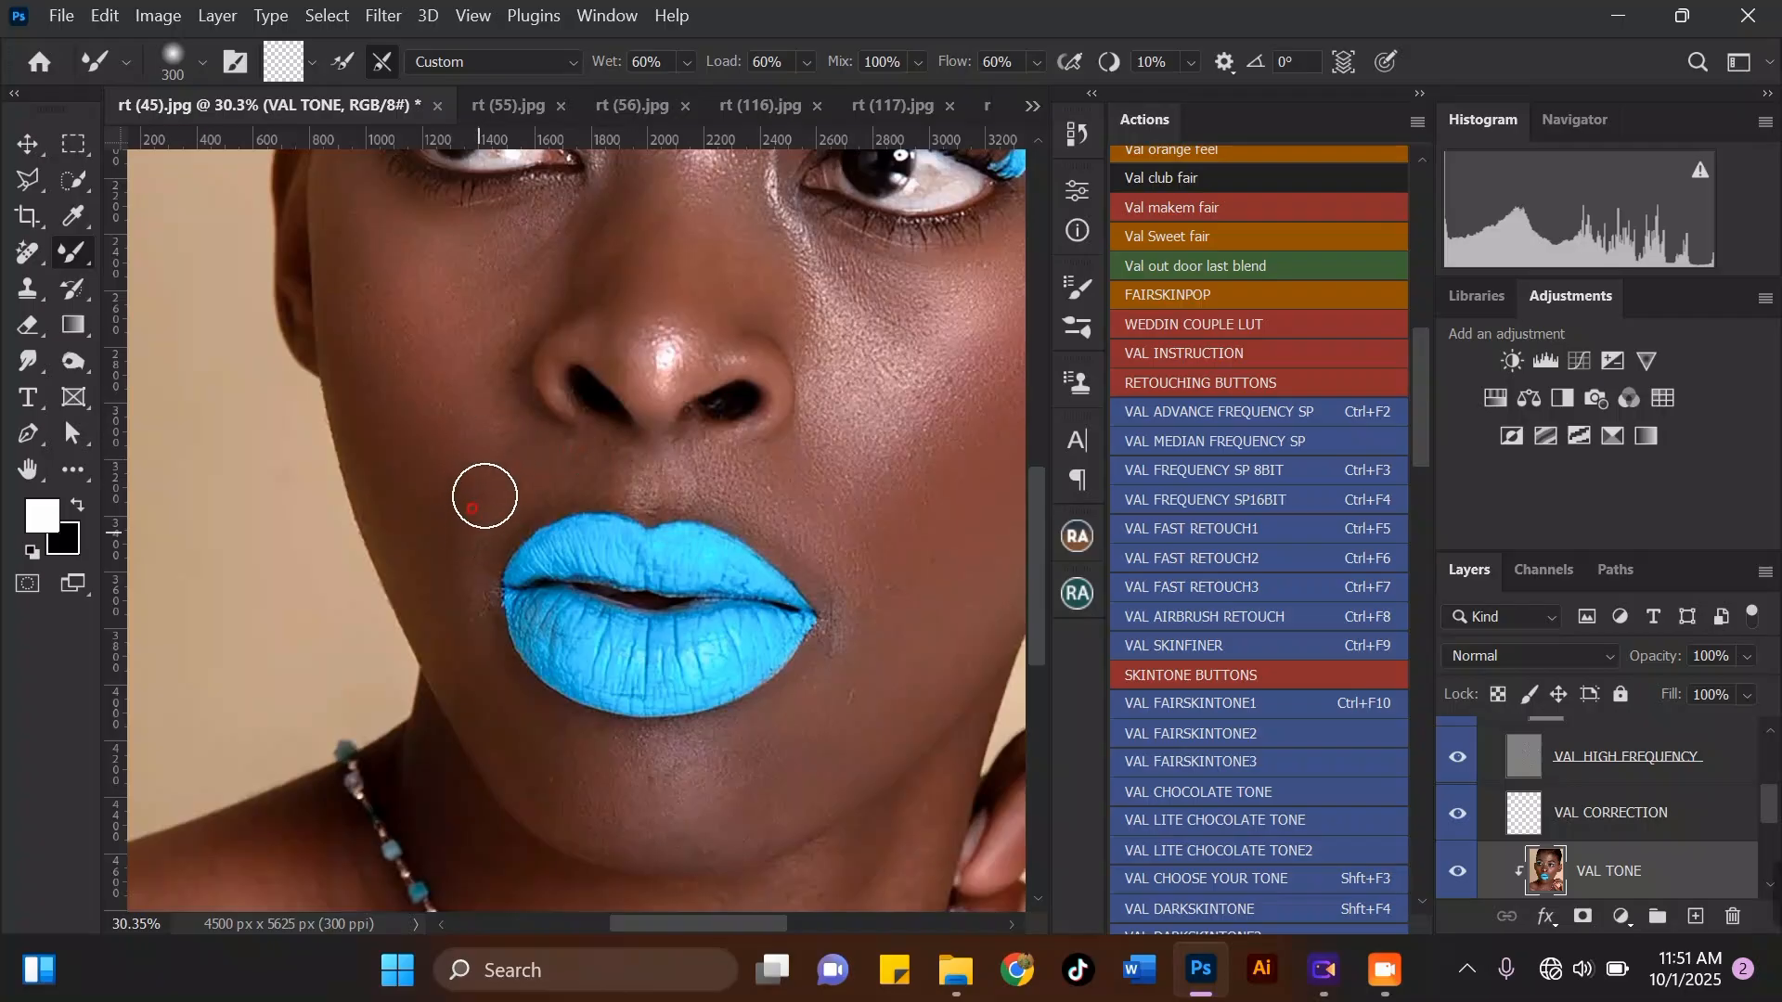
{"action": "left_click_drag", "start_coordinate": [667, 476], "coordinate": [664, 483]}
{"action": "scroll", "coordinate": [645, 553], "scroll_direction": "down", "scroll_amount": 3}
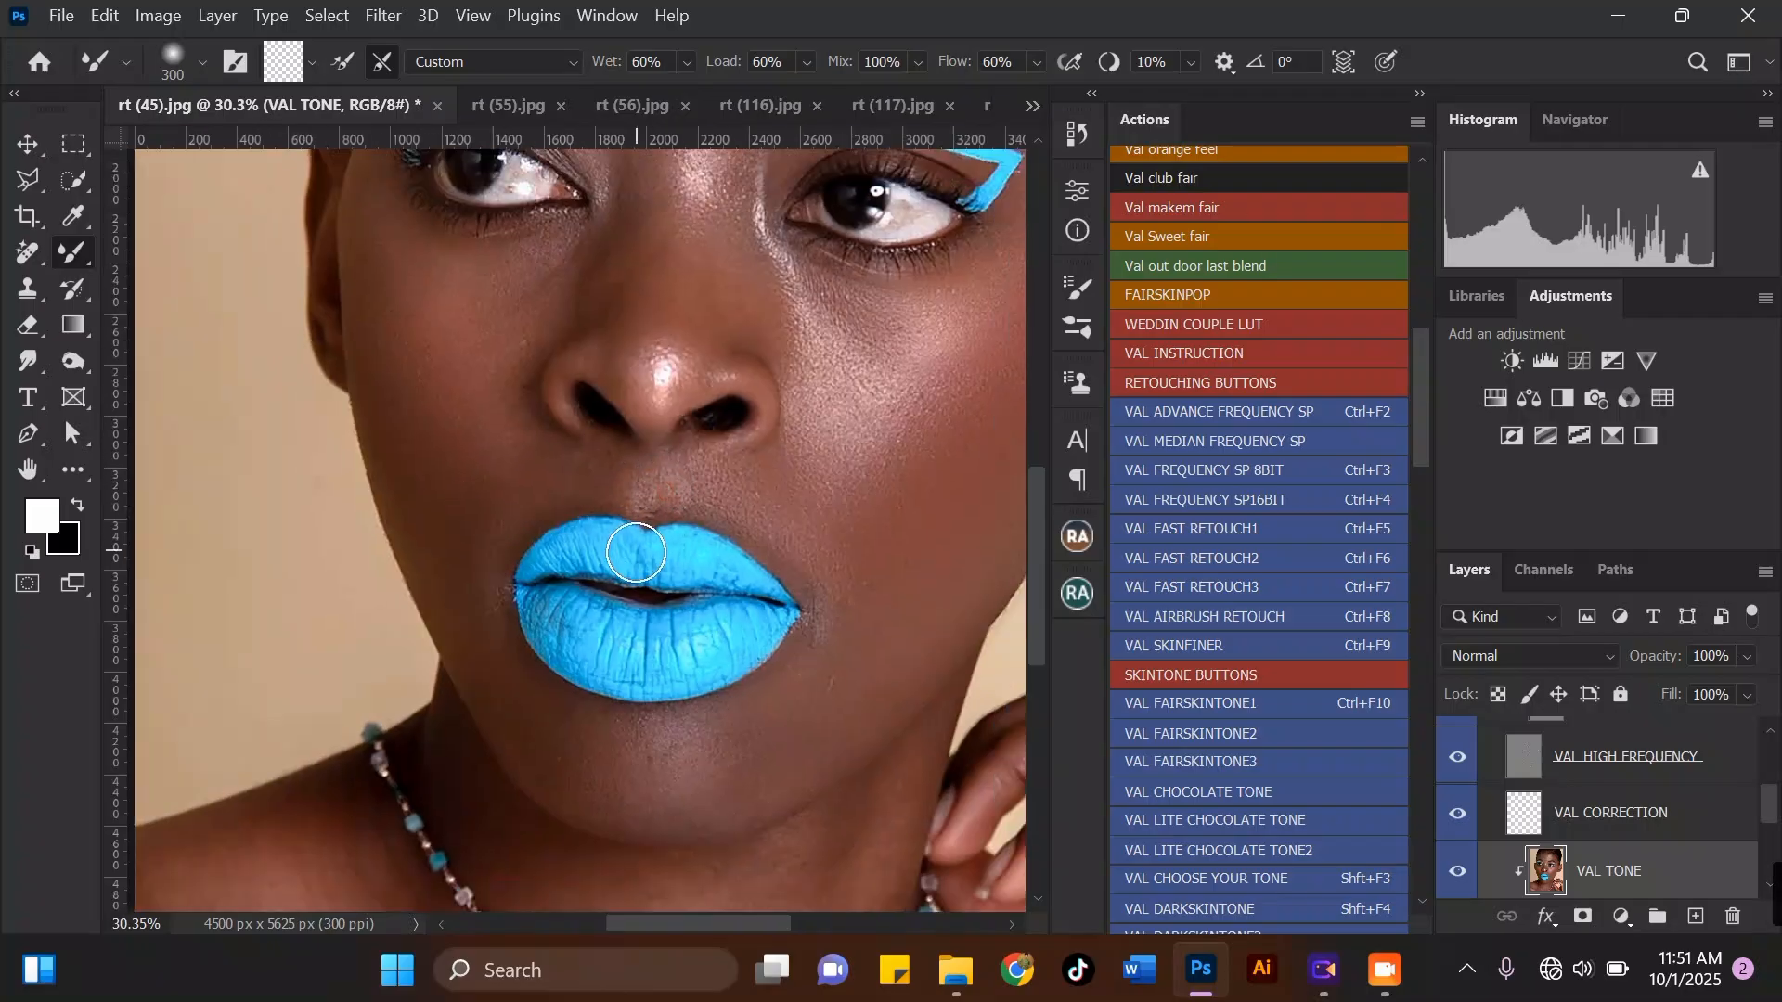
Step: Soften the nose bridge and the inner eye corner on the highlighted side with the Mixer Brush at 300 and 400 px
{"action": "scroll", "coordinate": [728, 287], "scroll_direction": "up", "scroll_amount": 3}
{"action": "scroll", "coordinate": [640, 474], "scroll_direction": "down", "scroll_amount": 3}
{"action": "scroll", "coordinate": [691, 339], "scroll_direction": "up", "scroll_amount": 2}
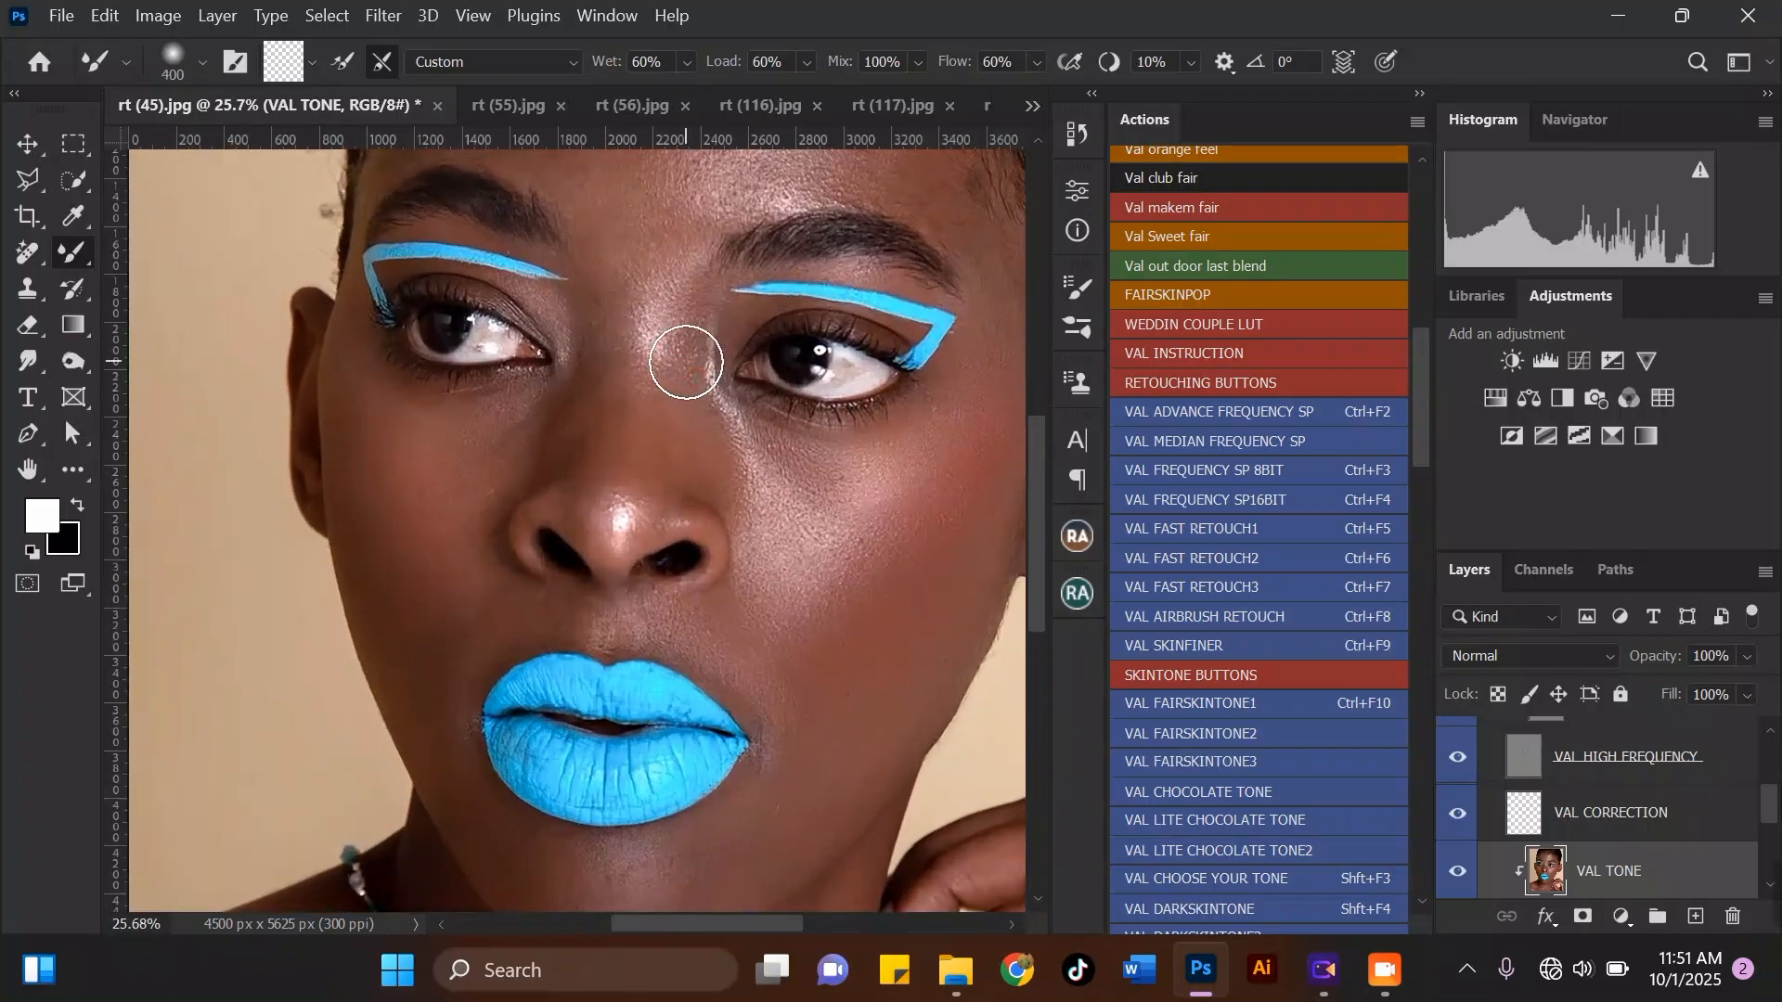
{"action": "mouse_move", "coordinate": [691, 342]}
{"action": "left_mouse_down"}
{"action": "mouse_move", "coordinate": [698, 309]}
{"action": "mouse_move", "coordinate": [693, 341]}
{"action": "left_mouse_up"}
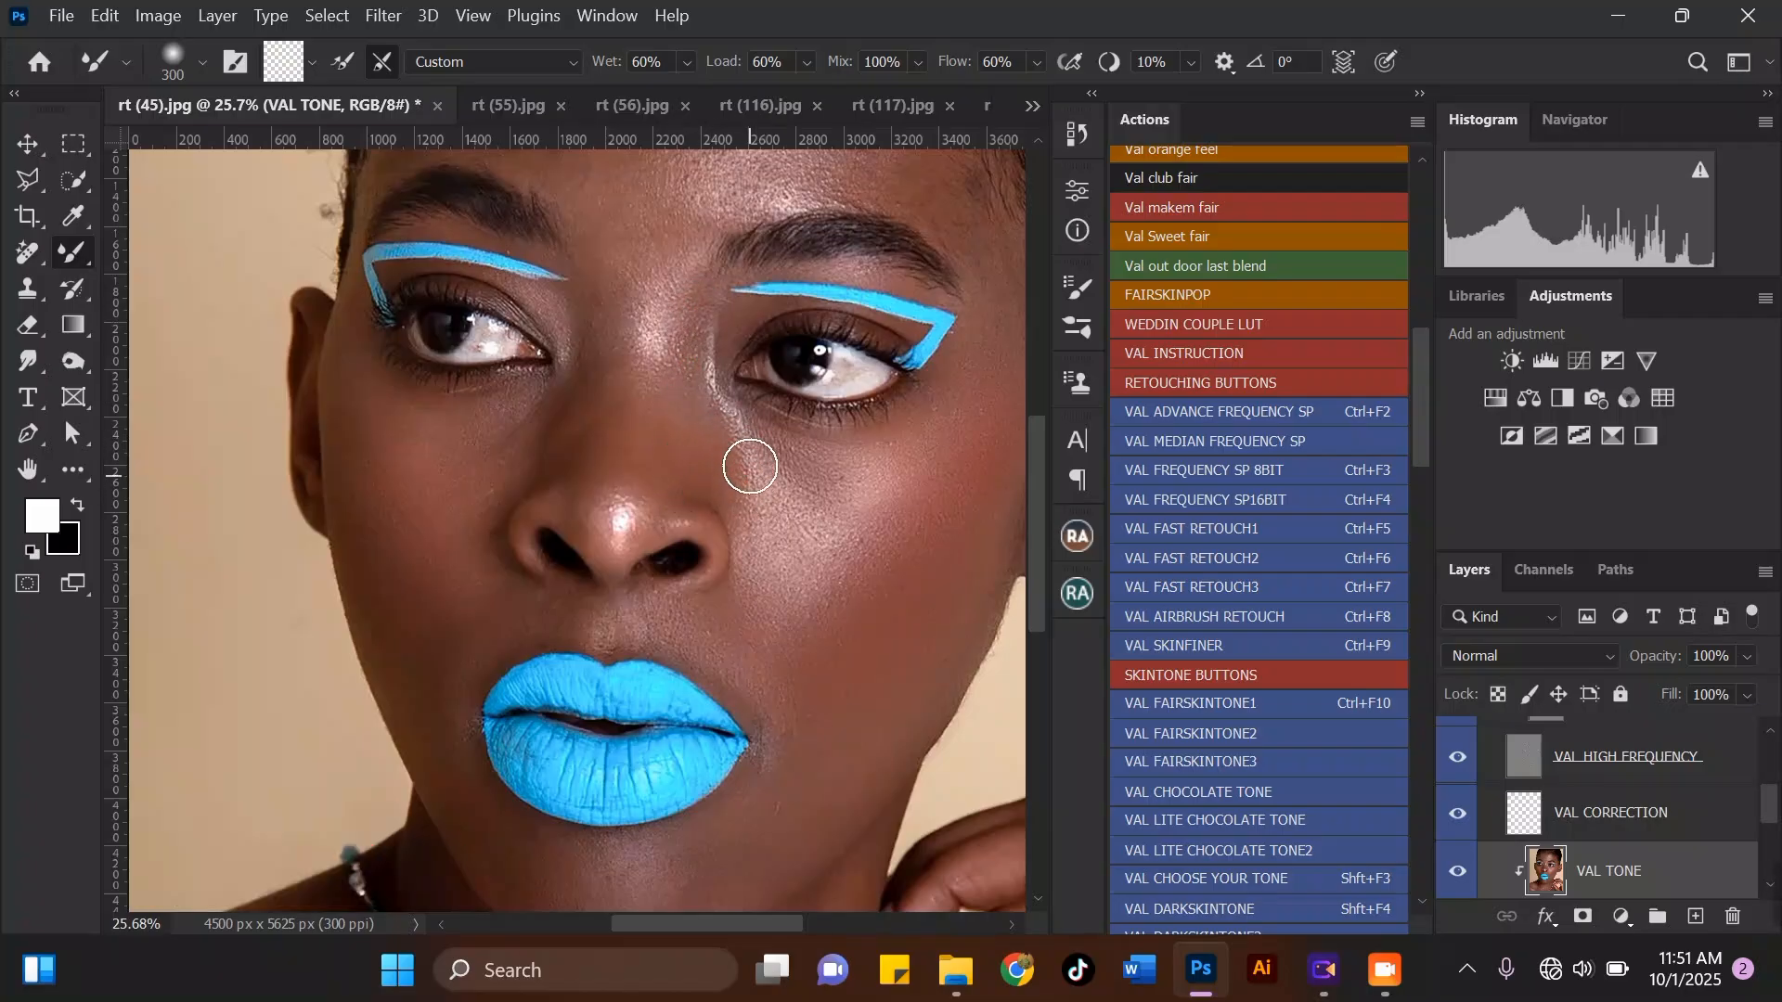
Step: Even out the upper part of the shaded cheek near the ear with the Mixer Brush at 500 px
{"action": "scroll", "coordinate": [694, 412], "scroll_direction": "down", "scroll_amount": 3}
{"action": "scroll", "coordinate": [497, 417], "scroll_direction": "up", "scroll_amount": 3}
{"action": "key", "text": "]"}
{"action": "key", "text": "]"}
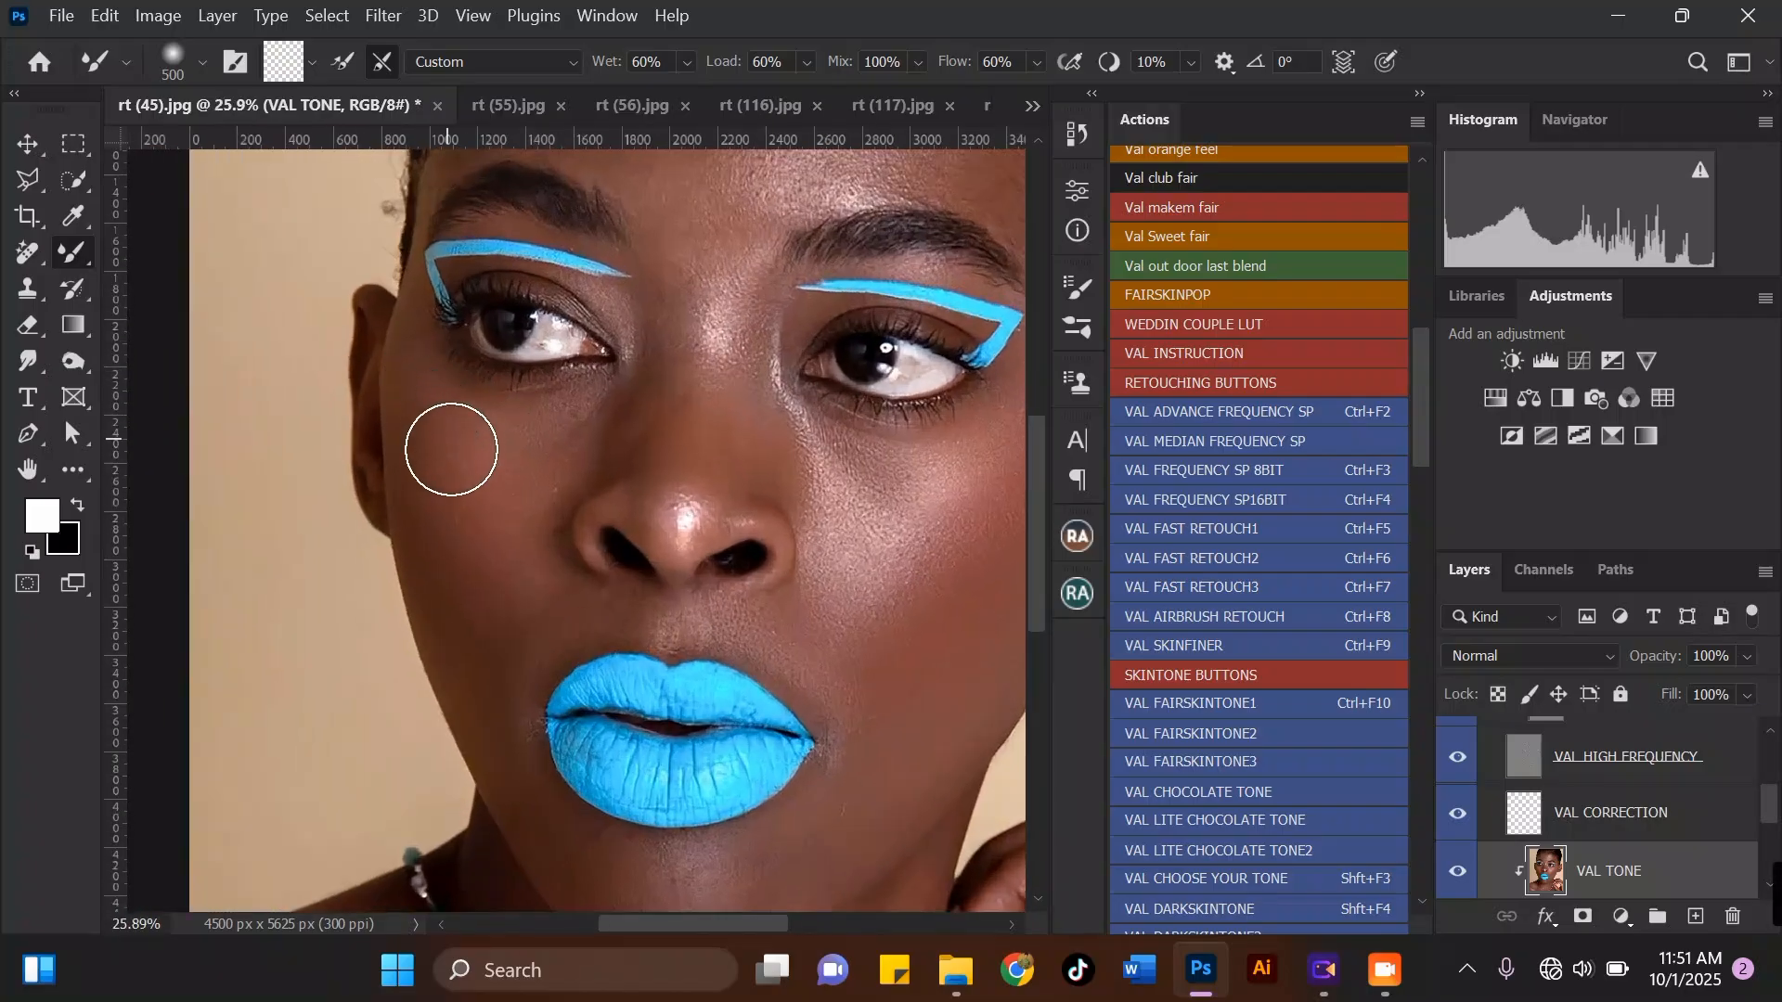
{"action": "key", "text": "["}
{"action": "key", "text": "["}
{"action": "key", "text": "["}
{"action": "key", "text": "["}
Step: Smooth the under-eye area on the shaded side with the Mixer Brush at 250 and 300 px
{"action": "scroll", "coordinate": [498, 398], "scroll_direction": "down", "scroll_amount": 3}
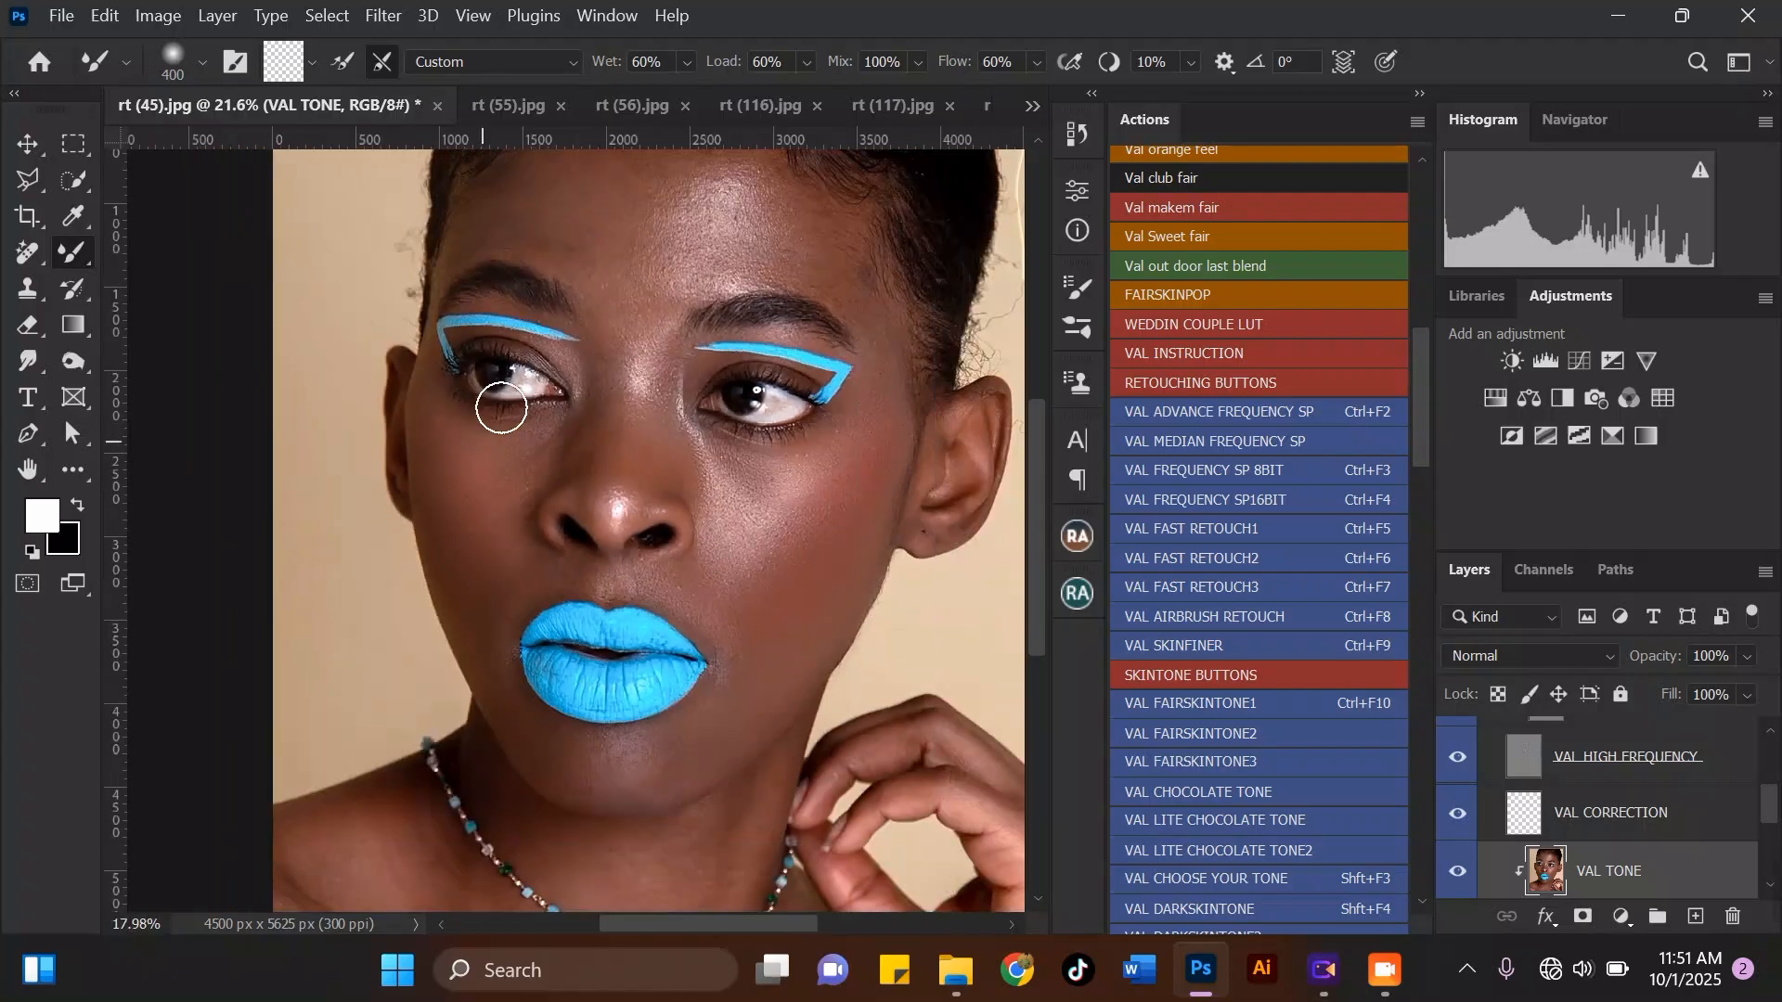
{"action": "scroll", "coordinate": [522, 434], "scroll_direction": "up", "scroll_amount": 3}
{"action": "scroll", "coordinate": [522, 434], "scroll_direction": "up", "scroll_amount": 1}
{"action": "key", "text": "["}
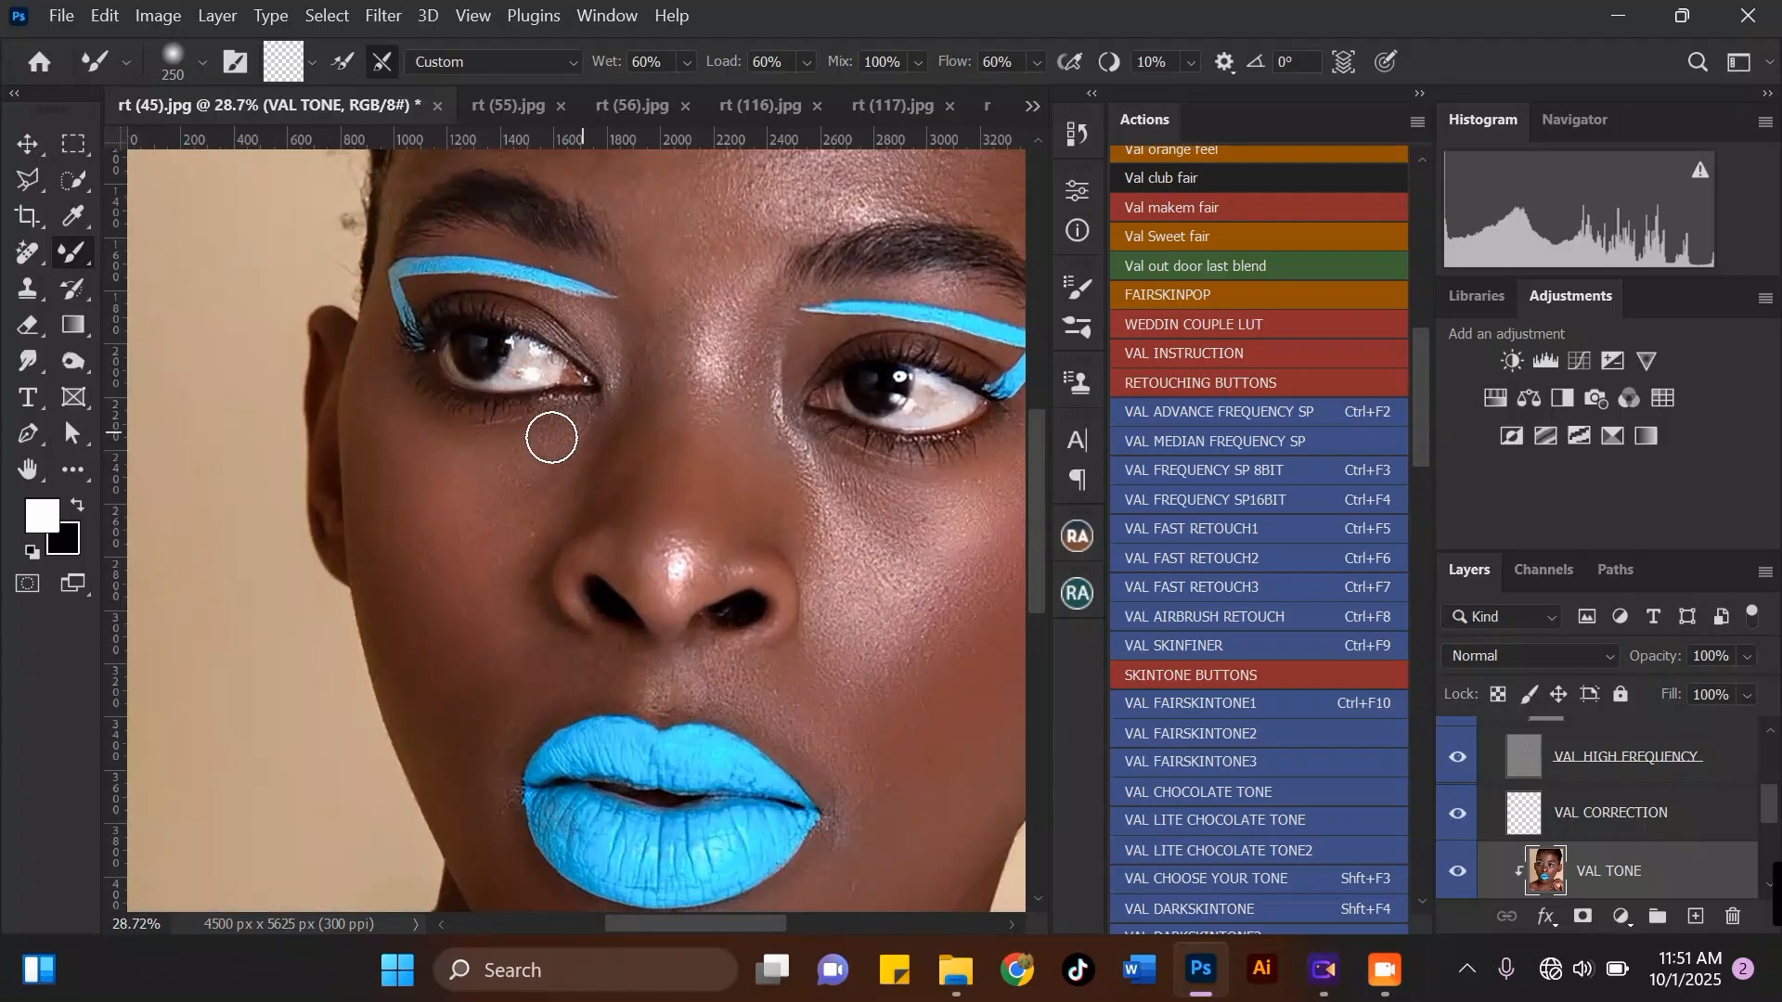
{"action": "key", "text": "]"}
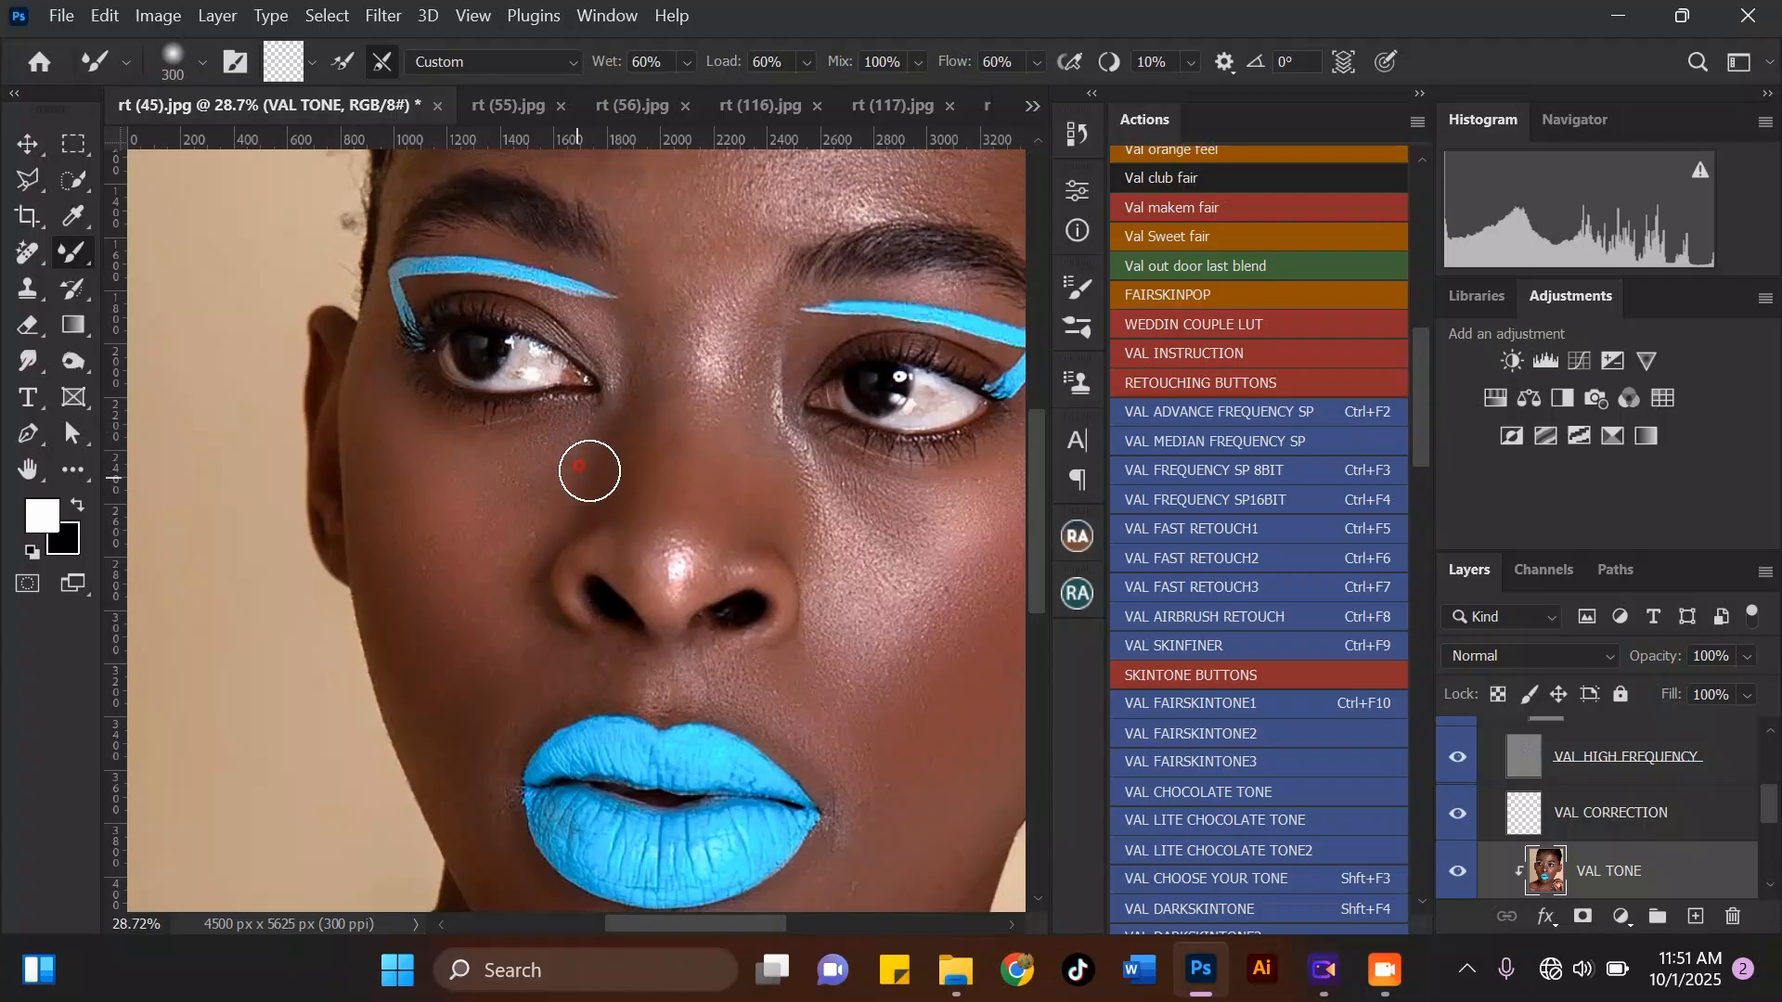
Step: Blend the shaded cheek between the nostril and the jaw edge with the Mixer Brush at 300 to 400 px
{"action": "key", "text": "bracketright"}
{"action": "scroll", "coordinate": [557, 455], "scroll_direction": "down", "scroll_amount": 1}
{"action": "scroll", "coordinate": [515, 536], "scroll_direction": "up", "scroll_amount": 1}
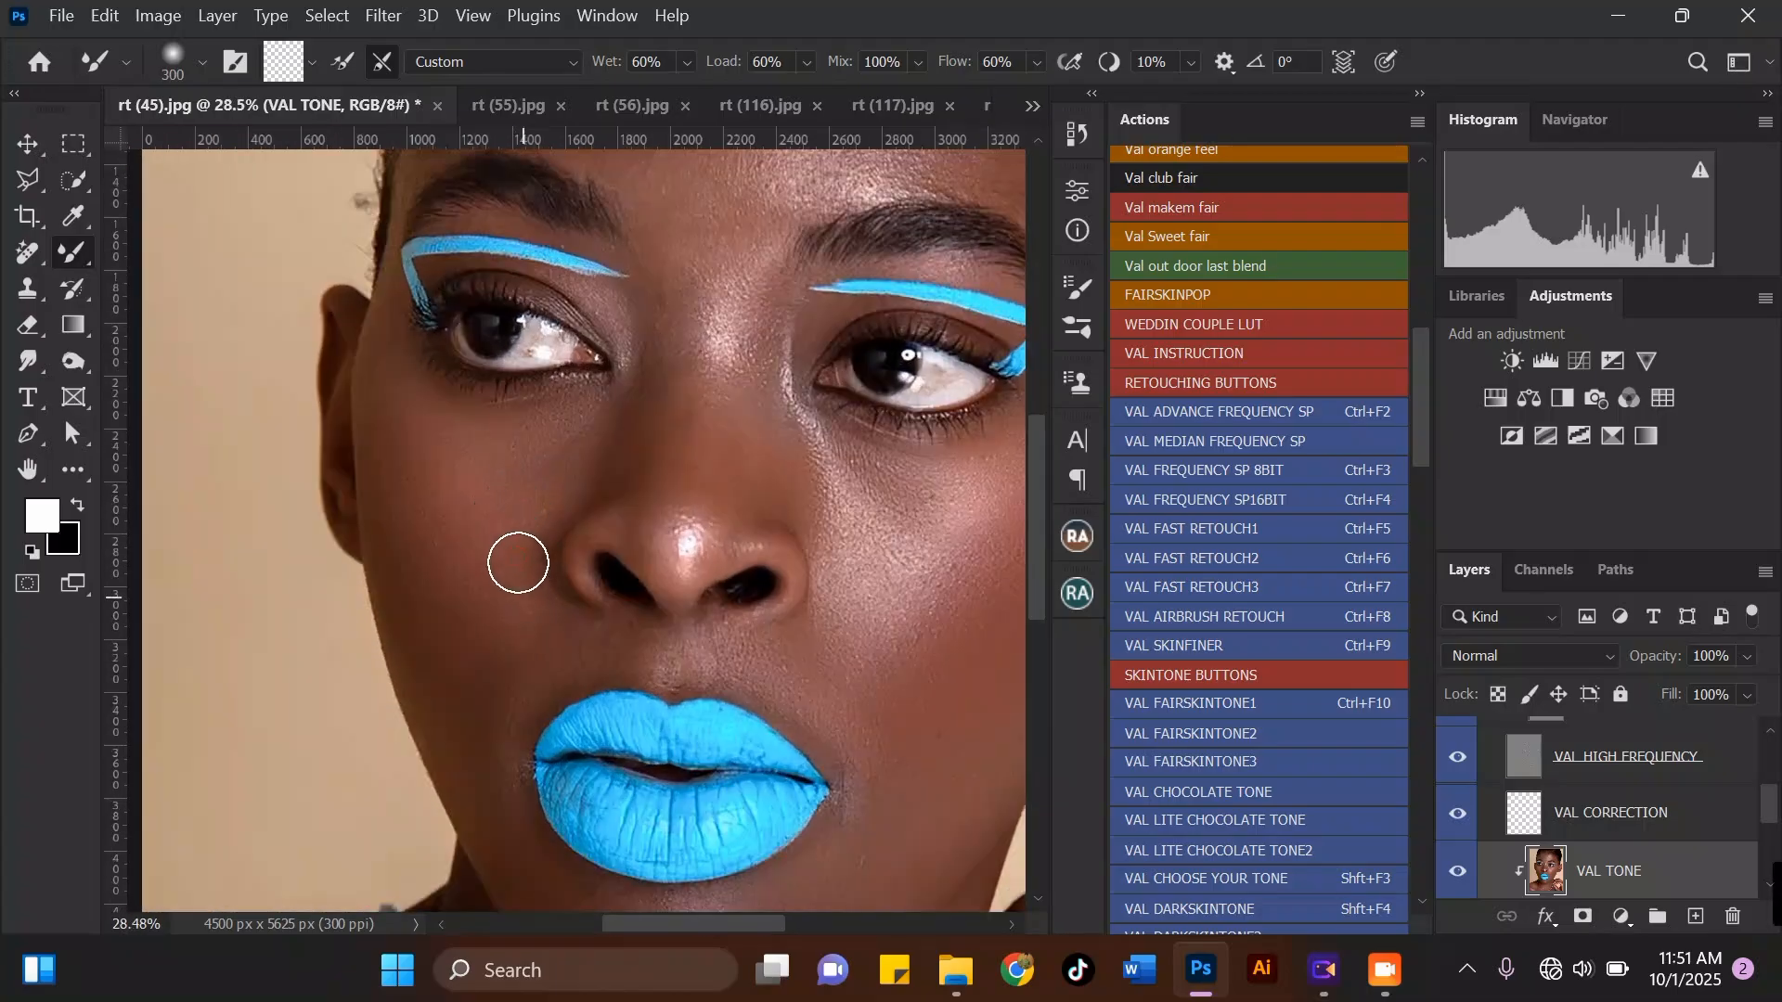
{"action": "scroll", "coordinate": [527, 546], "scroll_direction": "down", "scroll_amount": 1}
{"action": "scroll", "coordinate": [518, 538], "scroll_direction": "up", "scroll_amount": 1}
{"action": "key", "text": "bracketright"}
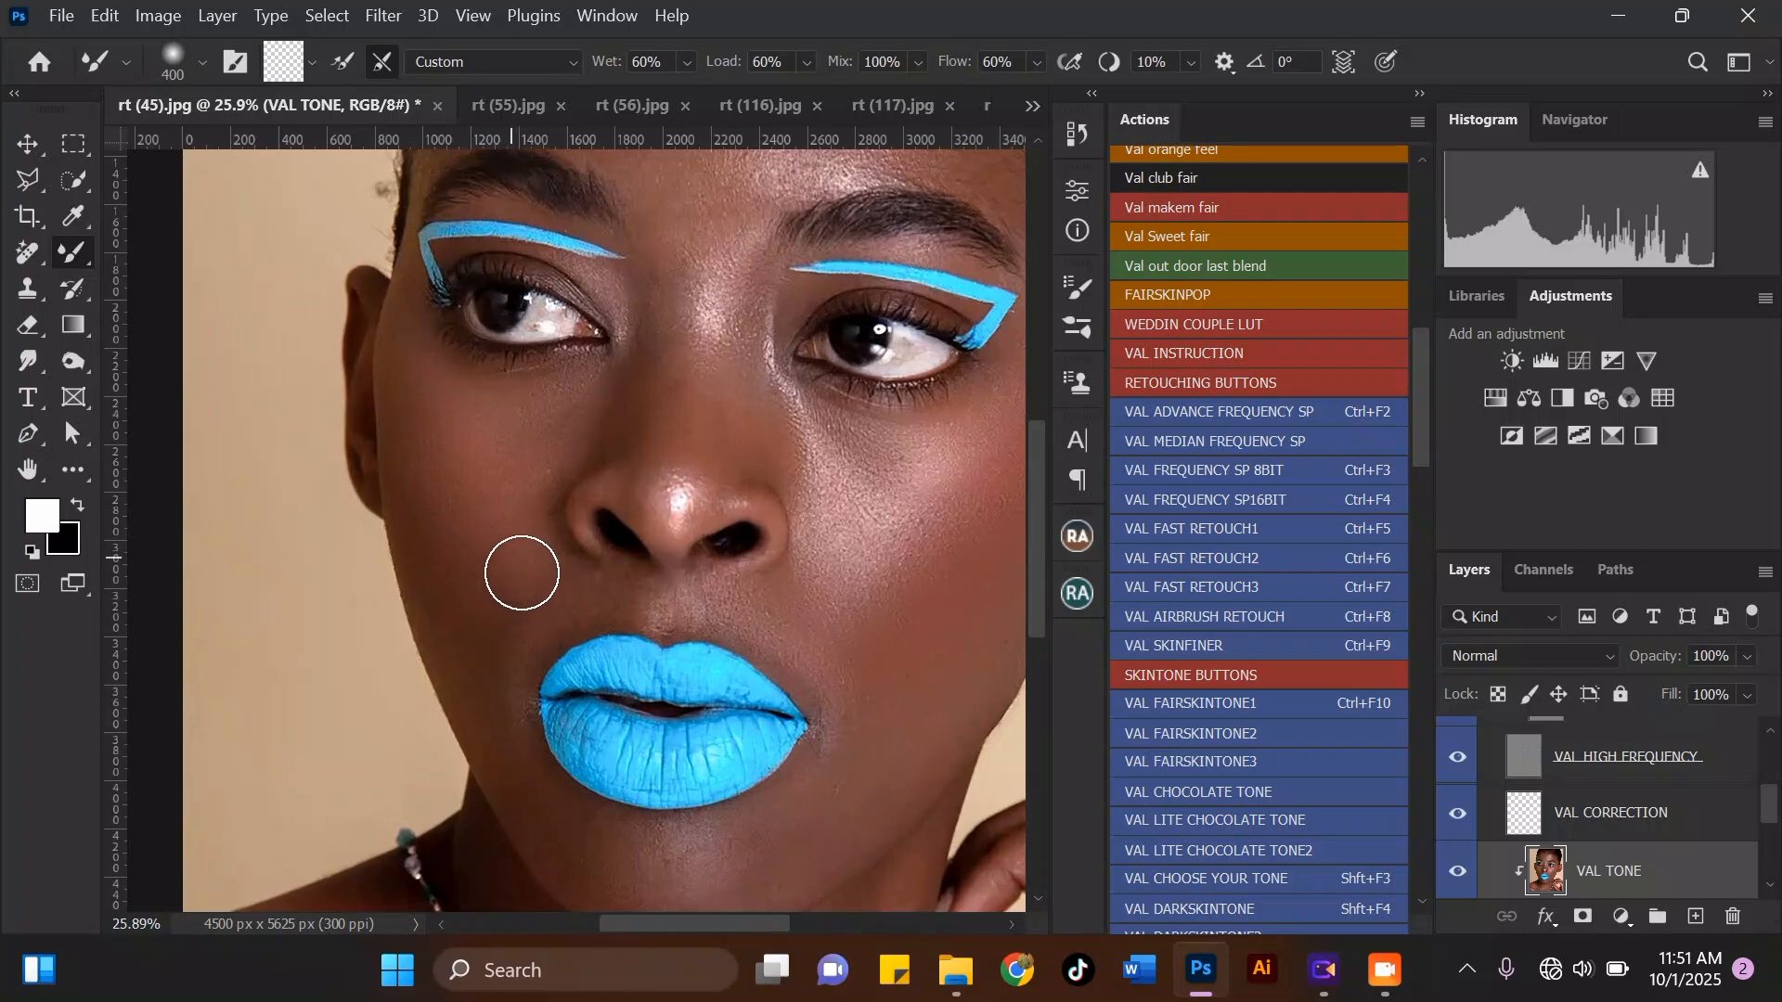
{"action": "key", "text": "bracketleft"}
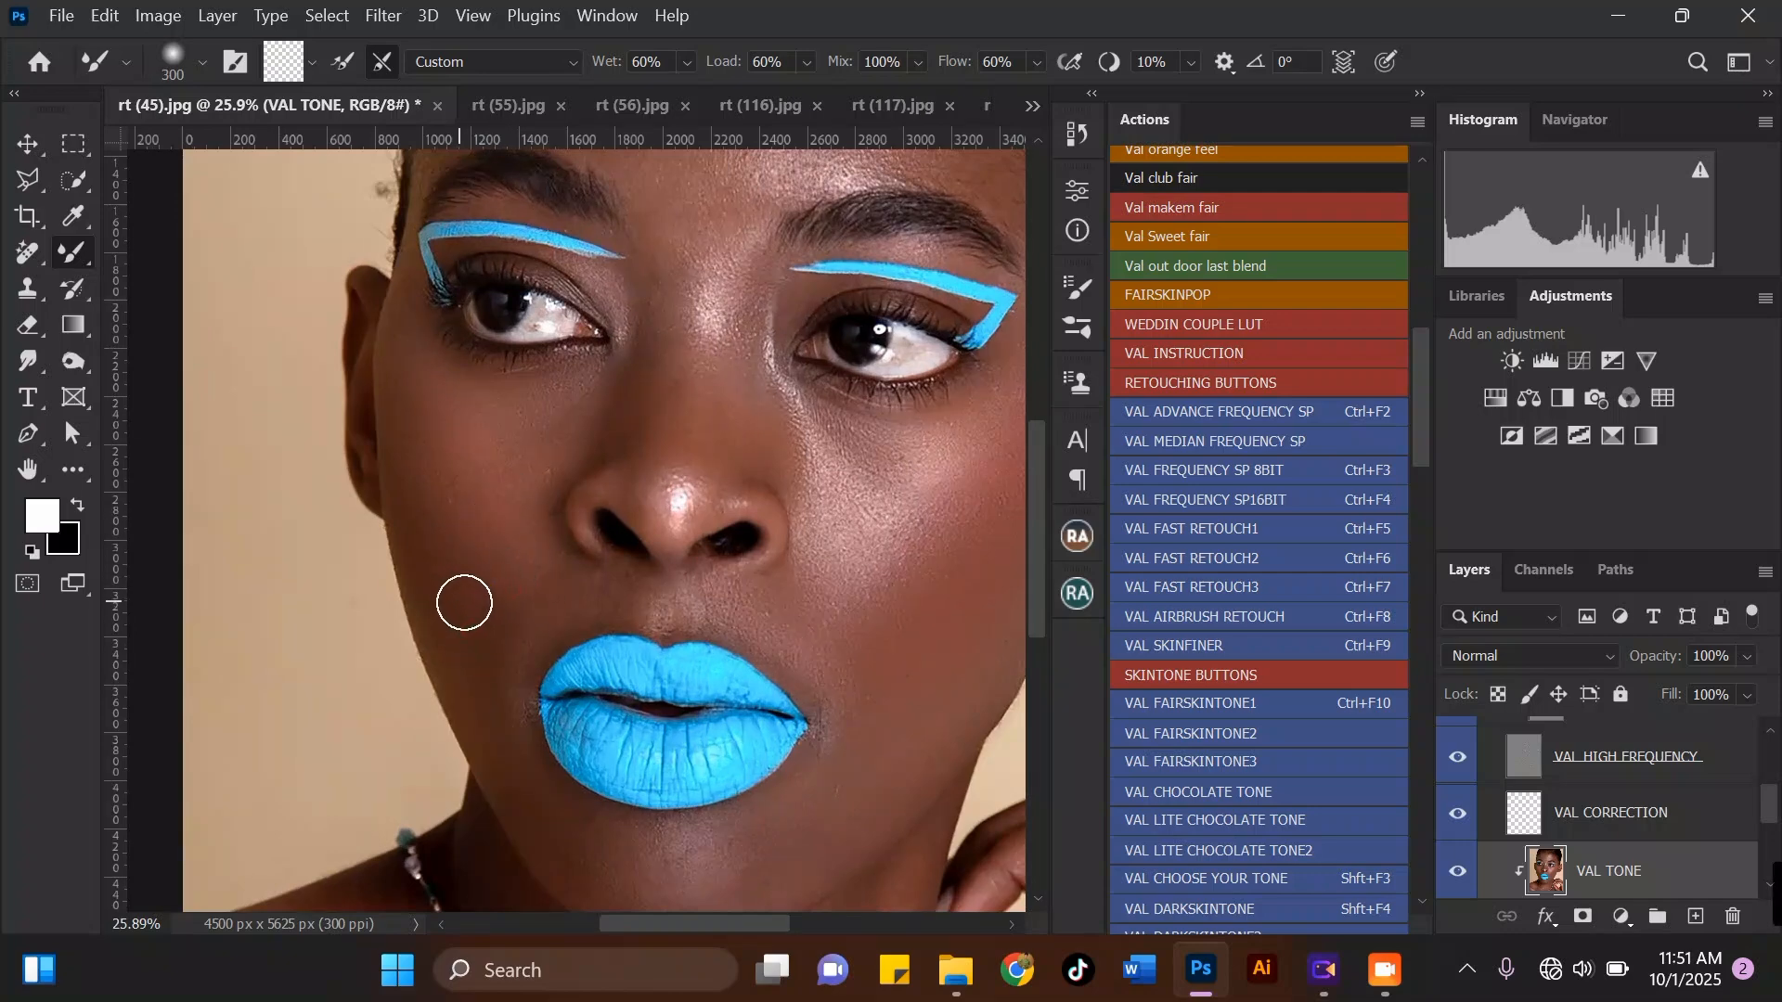
{"action": "key", "text": "bracketright"}
{"action": "scroll", "coordinate": [558, 468], "scroll_direction": "down", "scroll_amount": 1}
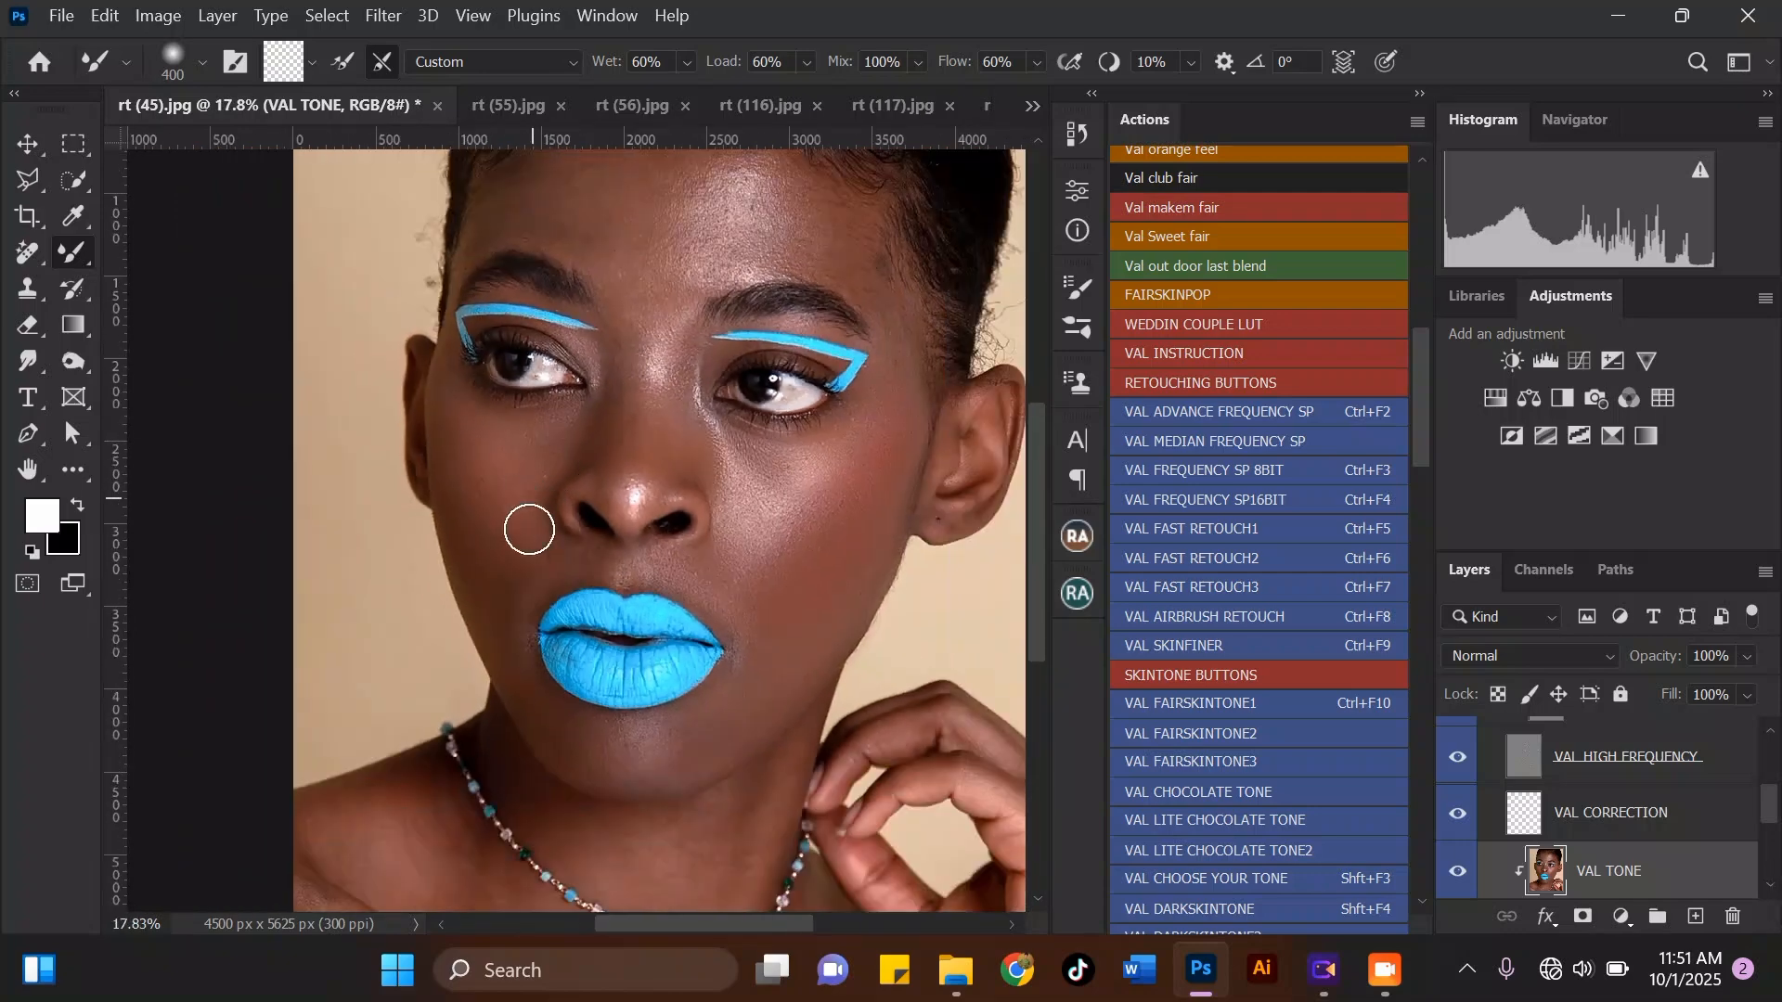
Step: Refine the skin above the upper lip and around the nose tip with the Mixer Brush at 250 px
{"action": "scroll", "coordinate": [519, 534], "scroll_direction": "up", "scroll_amount": 3}
{"action": "key", "text": "bracketleft"}
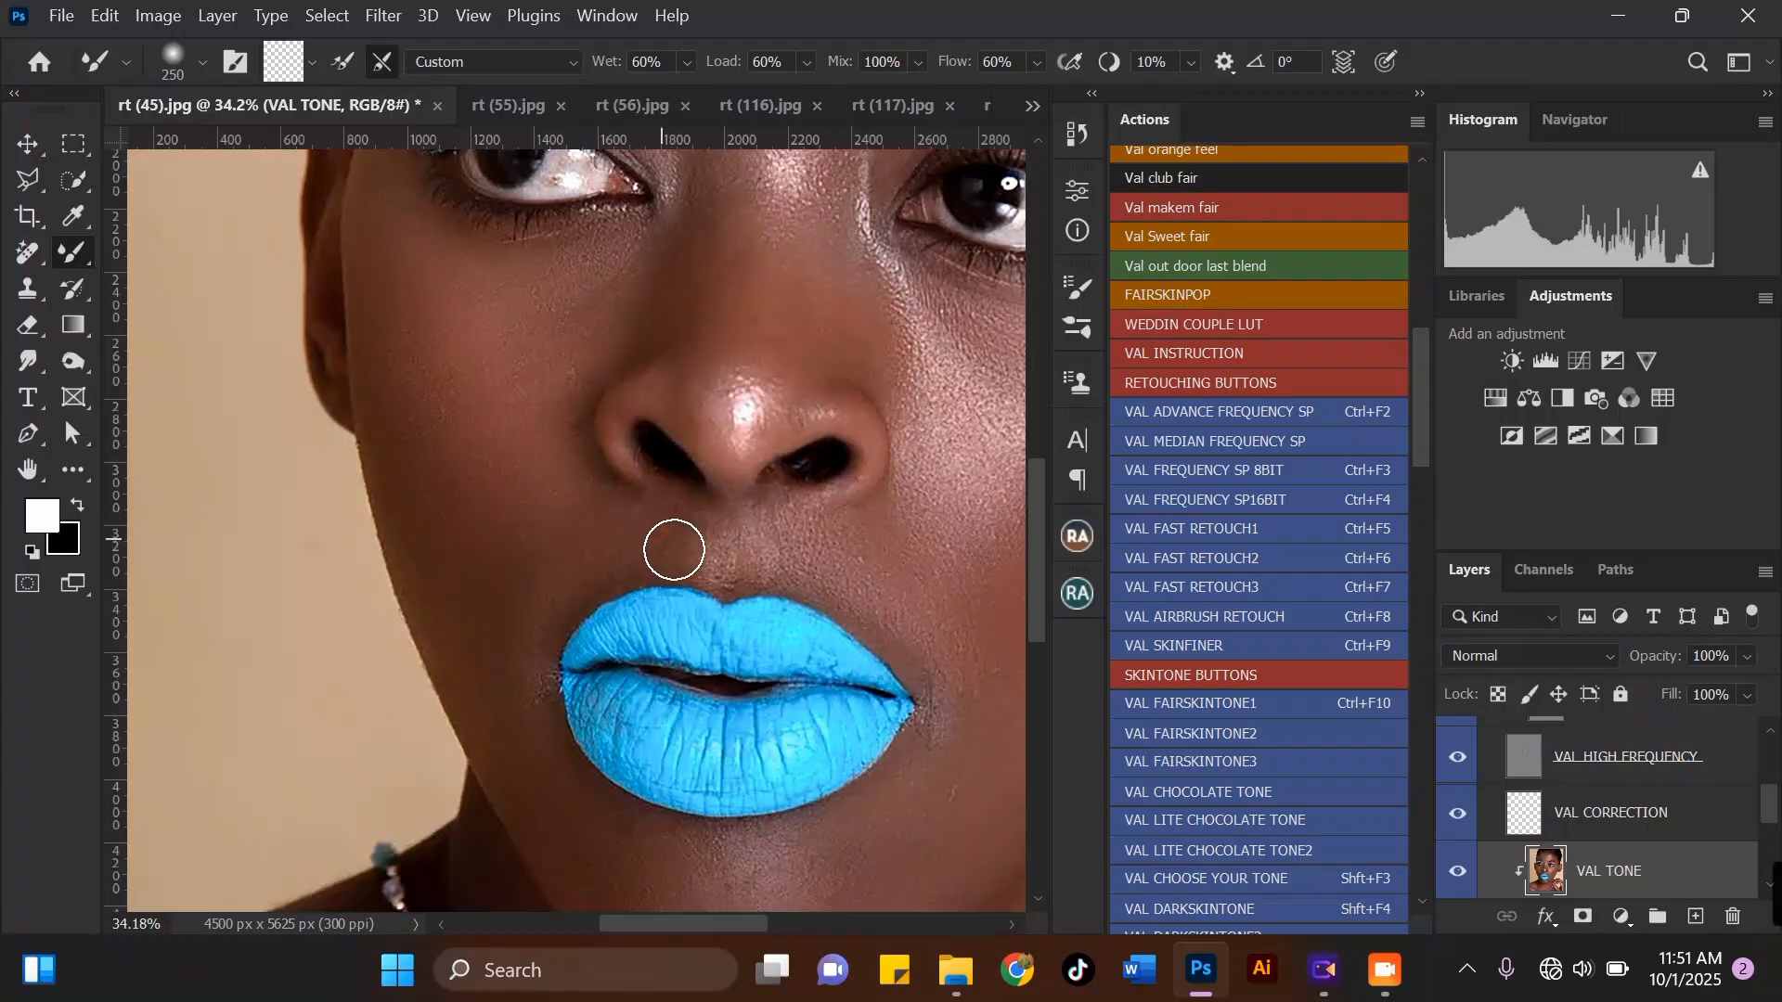
{"action": "scroll", "coordinate": [694, 569], "scroll_direction": "down", "scroll_amount": 3}
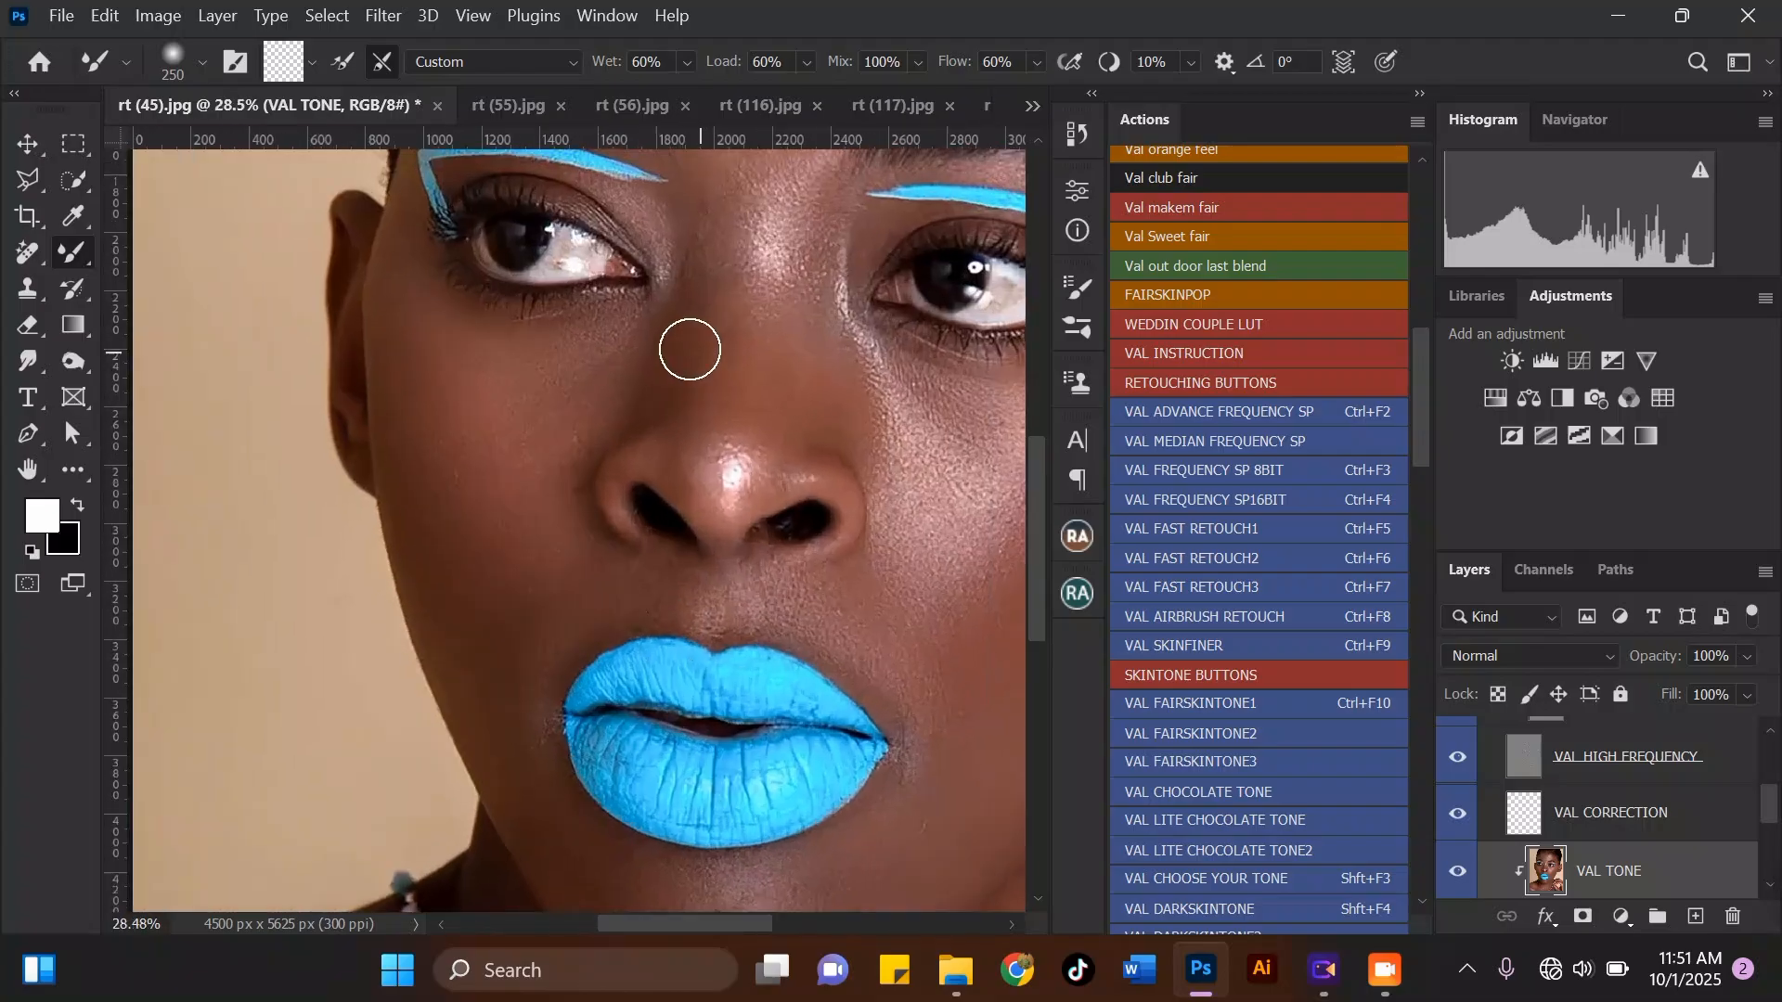
{"action": "scroll", "coordinate": [684, 346], "scroll_direction": "up", "scroll_amount": 3}
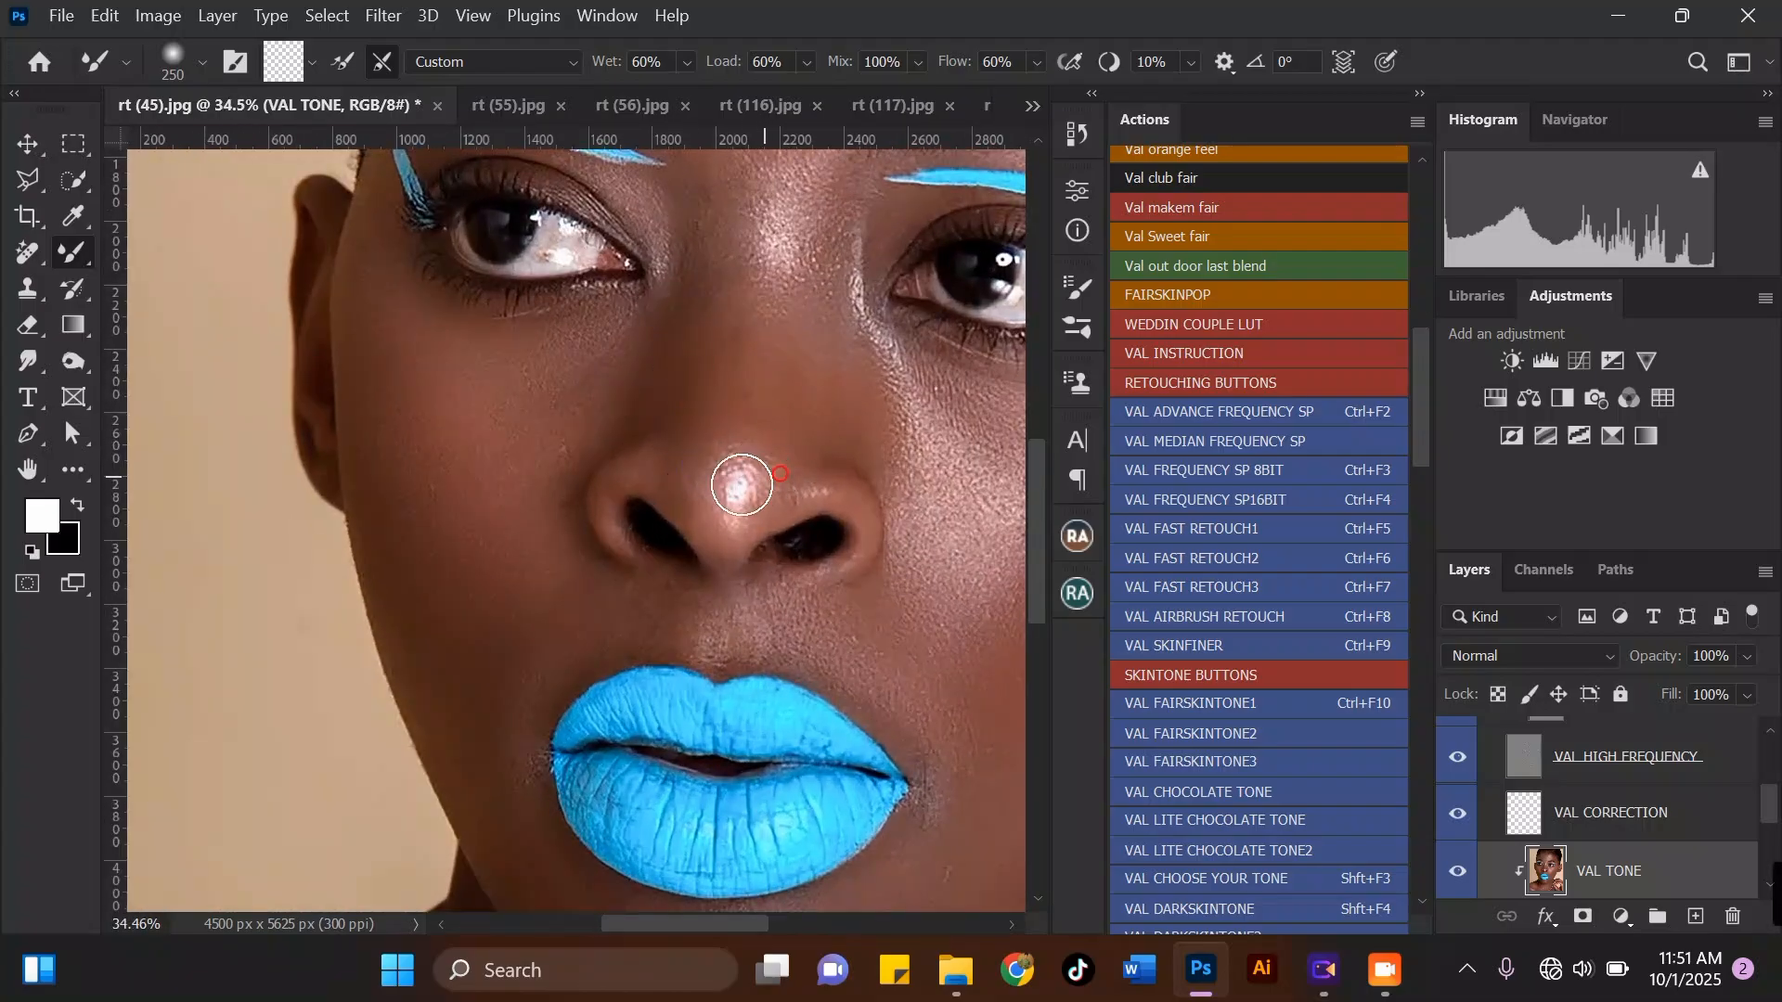
{"action": "scroll", "coordinate": [669, 286], "scroll_direction": "down", "scroll_amount": 3}
{"action": "scroll", "coordinate": [671, 426], "scroll_direction": "up", "scroll_amount": 3}
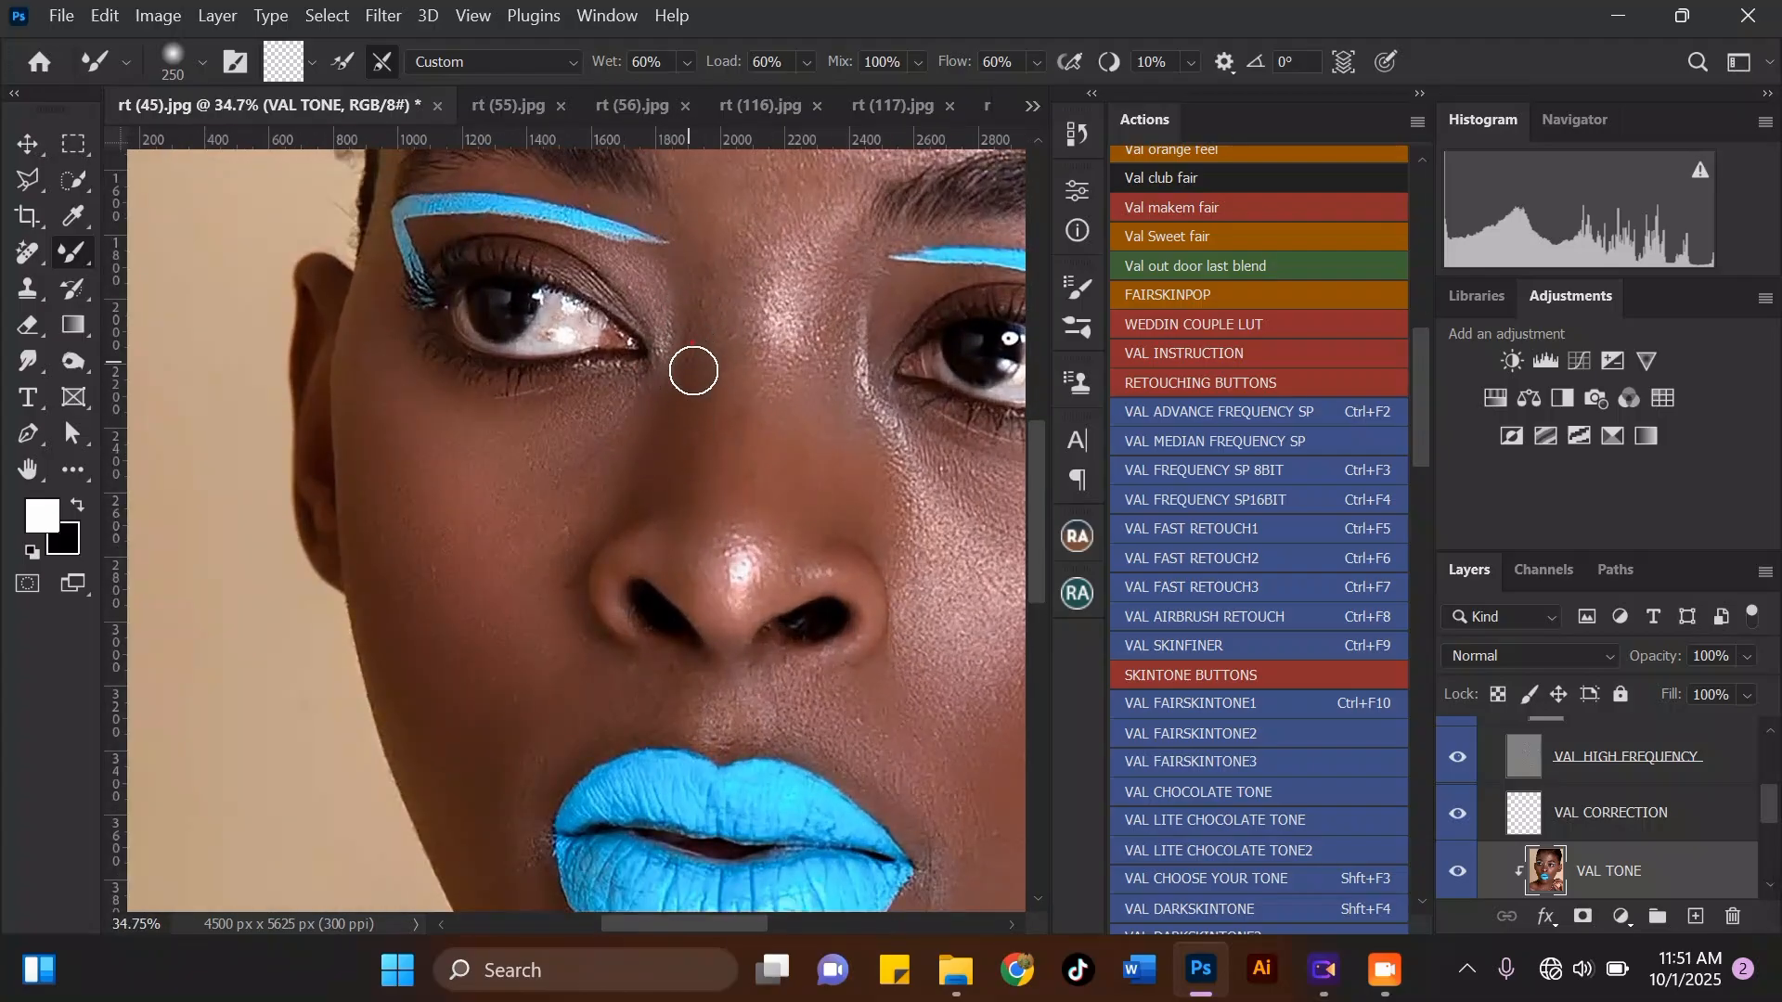
Step: Blend the skin between the eyebrows and the top of the nose bridge with the Mixer Brush at 400 px
{"action": "scroll", "coordinate": [756, 238], "scroll_direction": "down", "scroll_amount": 3}
{"action": "scroll", "coordinate": [792, 298], "scroll_direction": "up", "scroll_amount": 3}
{"action": "key", "text": "bracketright"}
{"action": "key", "text": "bracketright"}
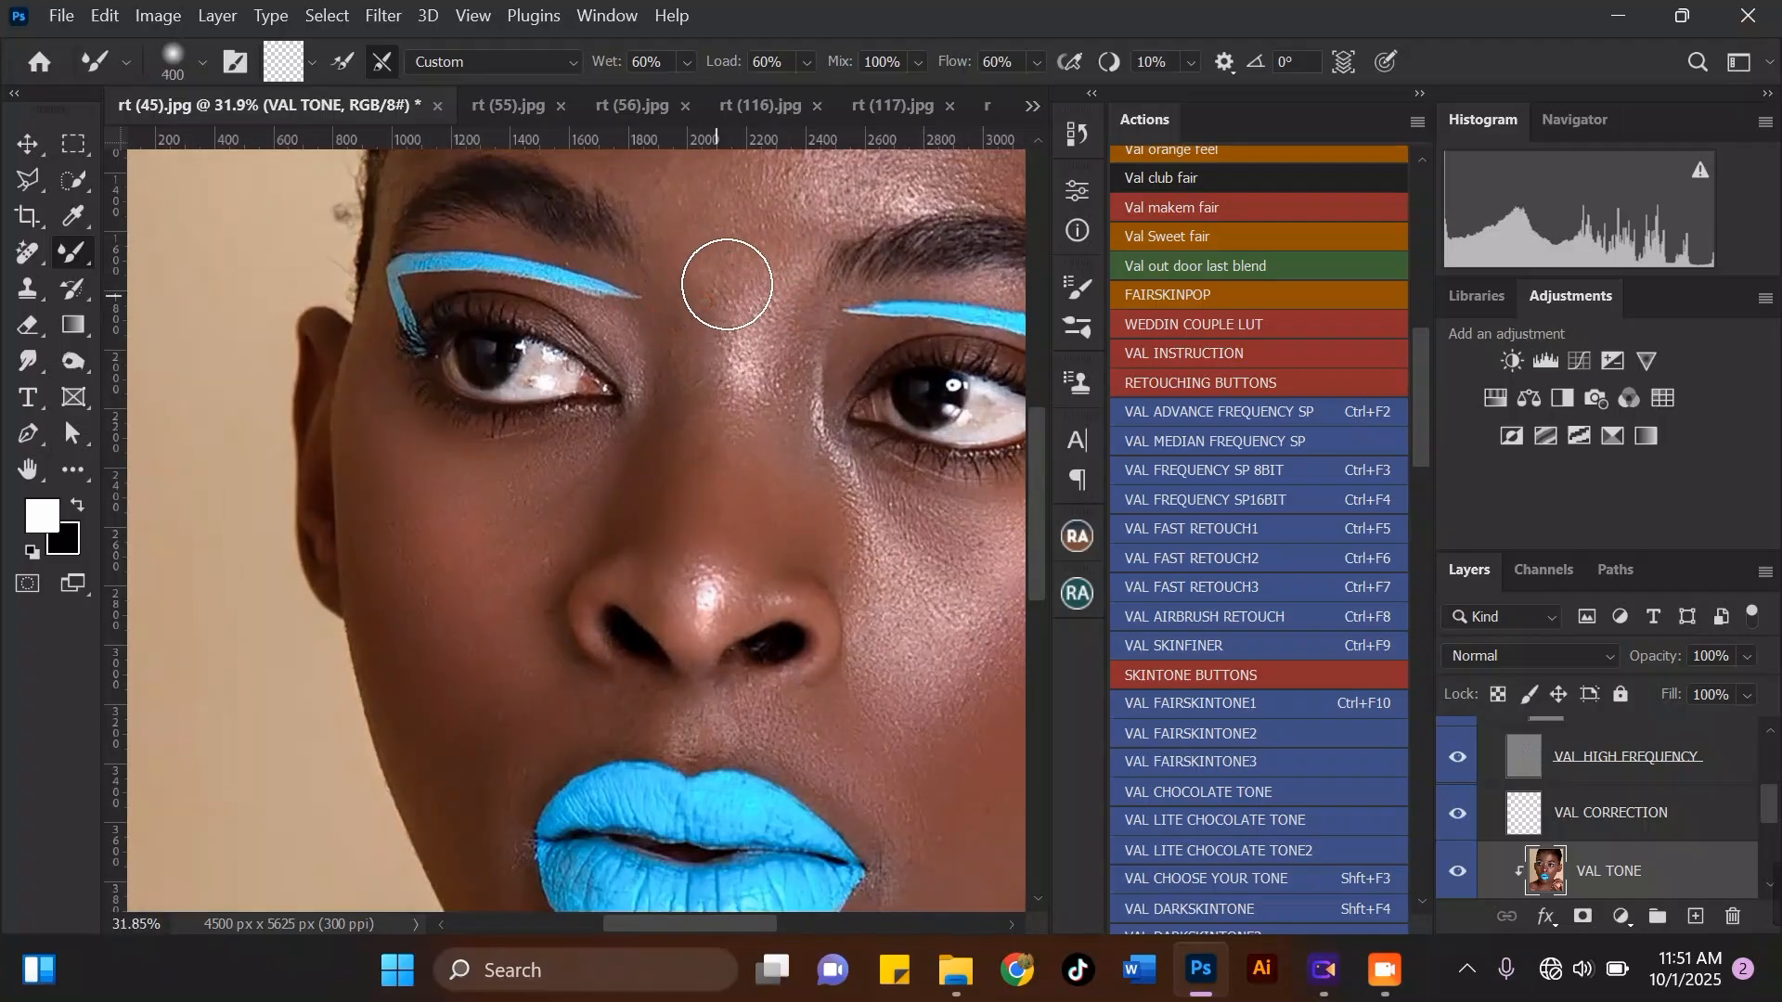
{"action": "scroll", "coordinate": [678, 515], "scroll_direction": "down", "scroll_amount": 3}
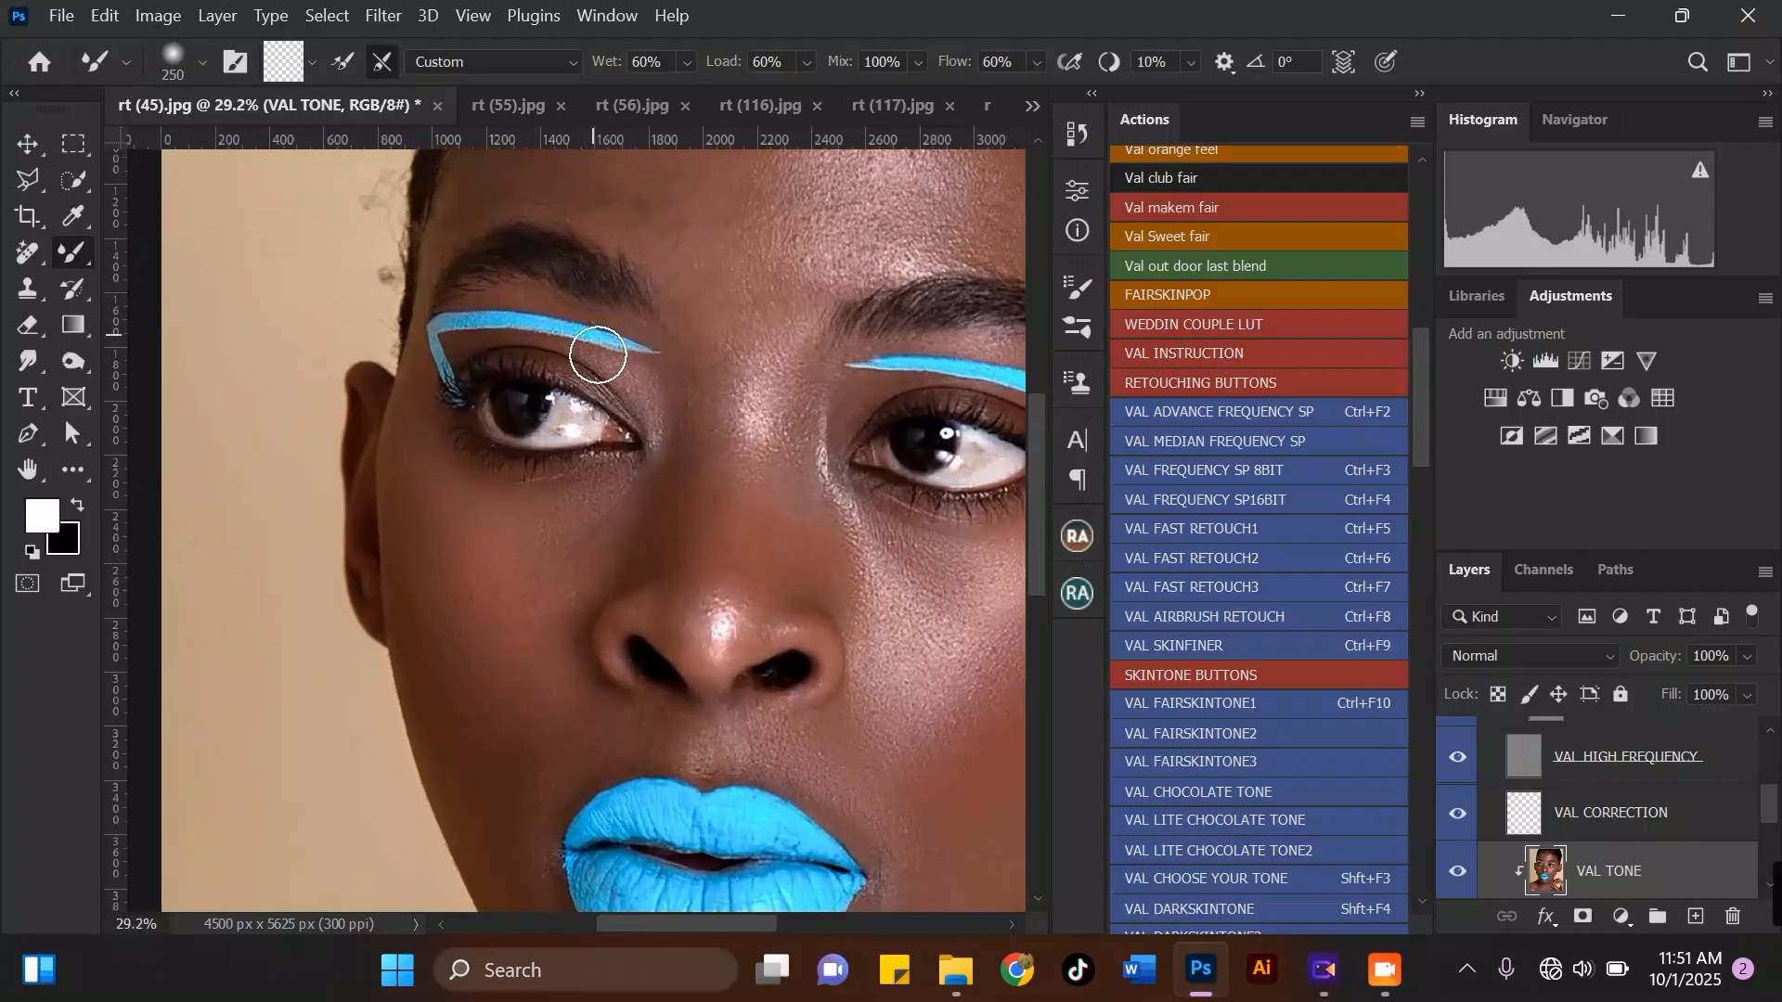
Step: Smooth the narrow strip between the shaded-side eyebrow and the blue eyeliner with the Mixer Brush at 175 px
{"action": "scroll", "coordinate": [597, 350], "scroll_direction": "up", "scroll_amount": 3}
{"action": "key", "text": "bracketleft"}
{"action": "key", "text": "bracketleft"}
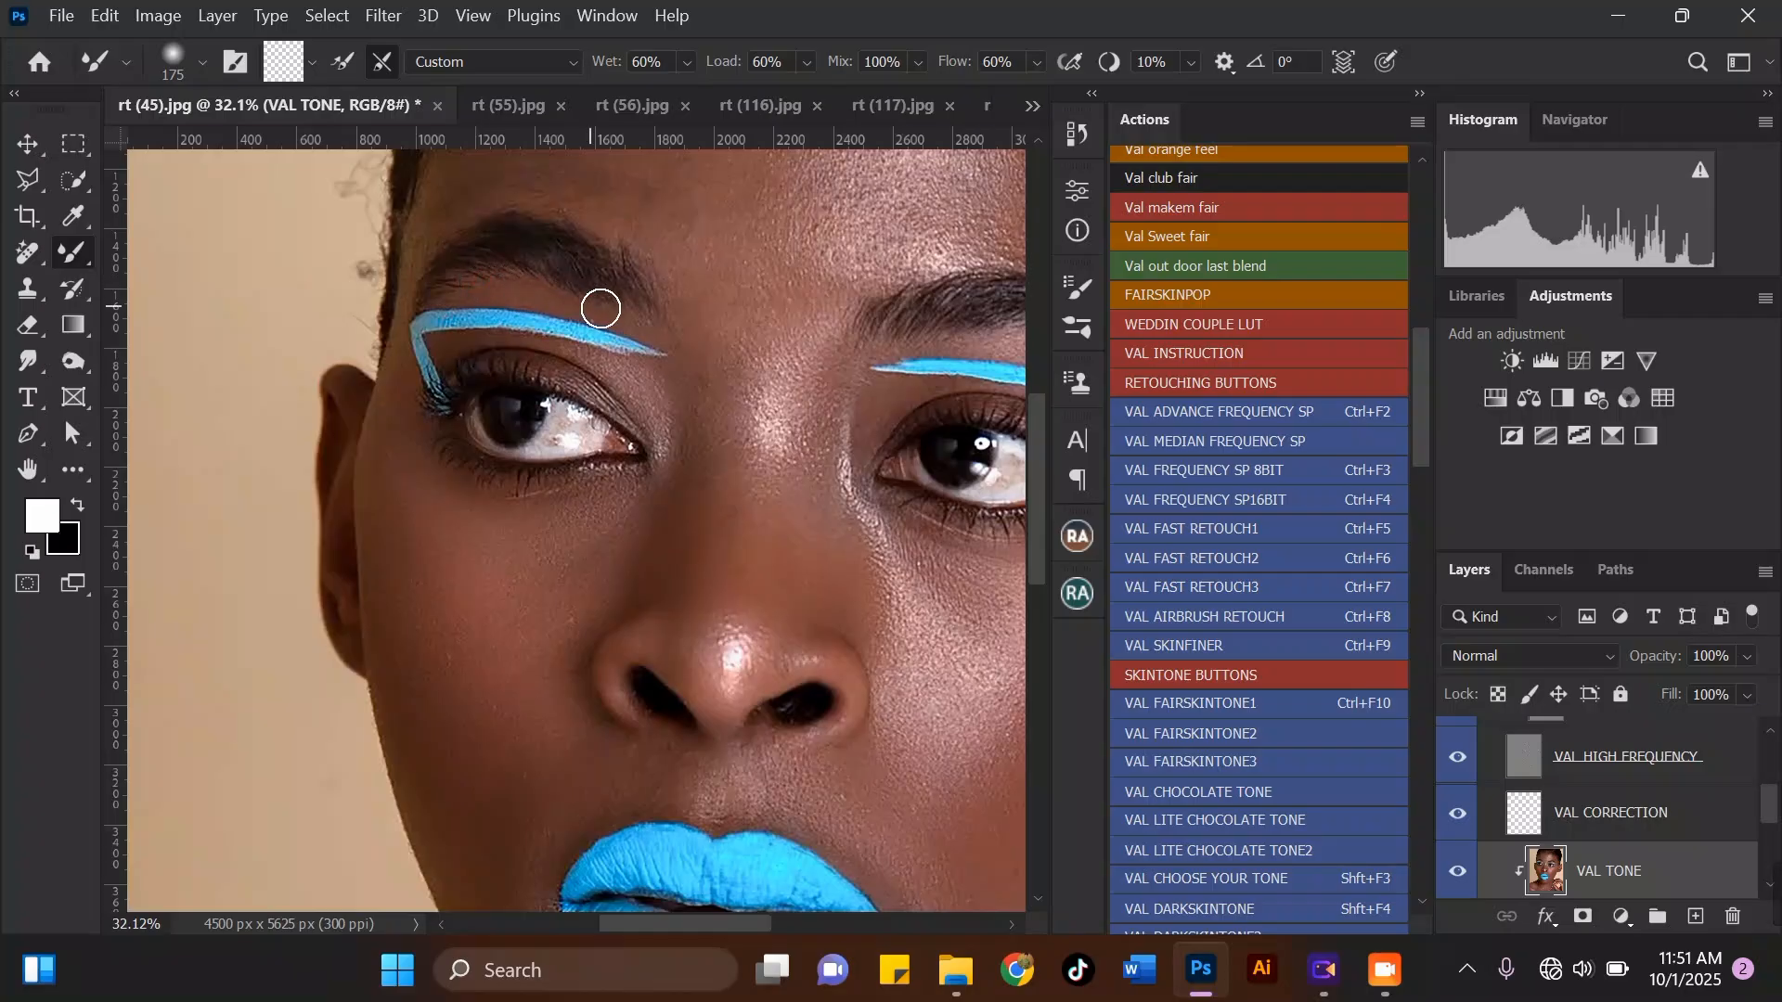
Step: Blend the side of the nose and the skin around its tip with the Mixer Brush at 300 to 400 px
{"action": "scroll", "coordinate": [600, 308], "scroll_direction": "down", "scroll_amount": 3}
{"action": "scroll", "coordinate": [732, 354], "scroll_direction": "up", "scroll_amount": 2}
{"action": "key", "text": "bracketright"}
{"action": "key", "text": "bracketright"}
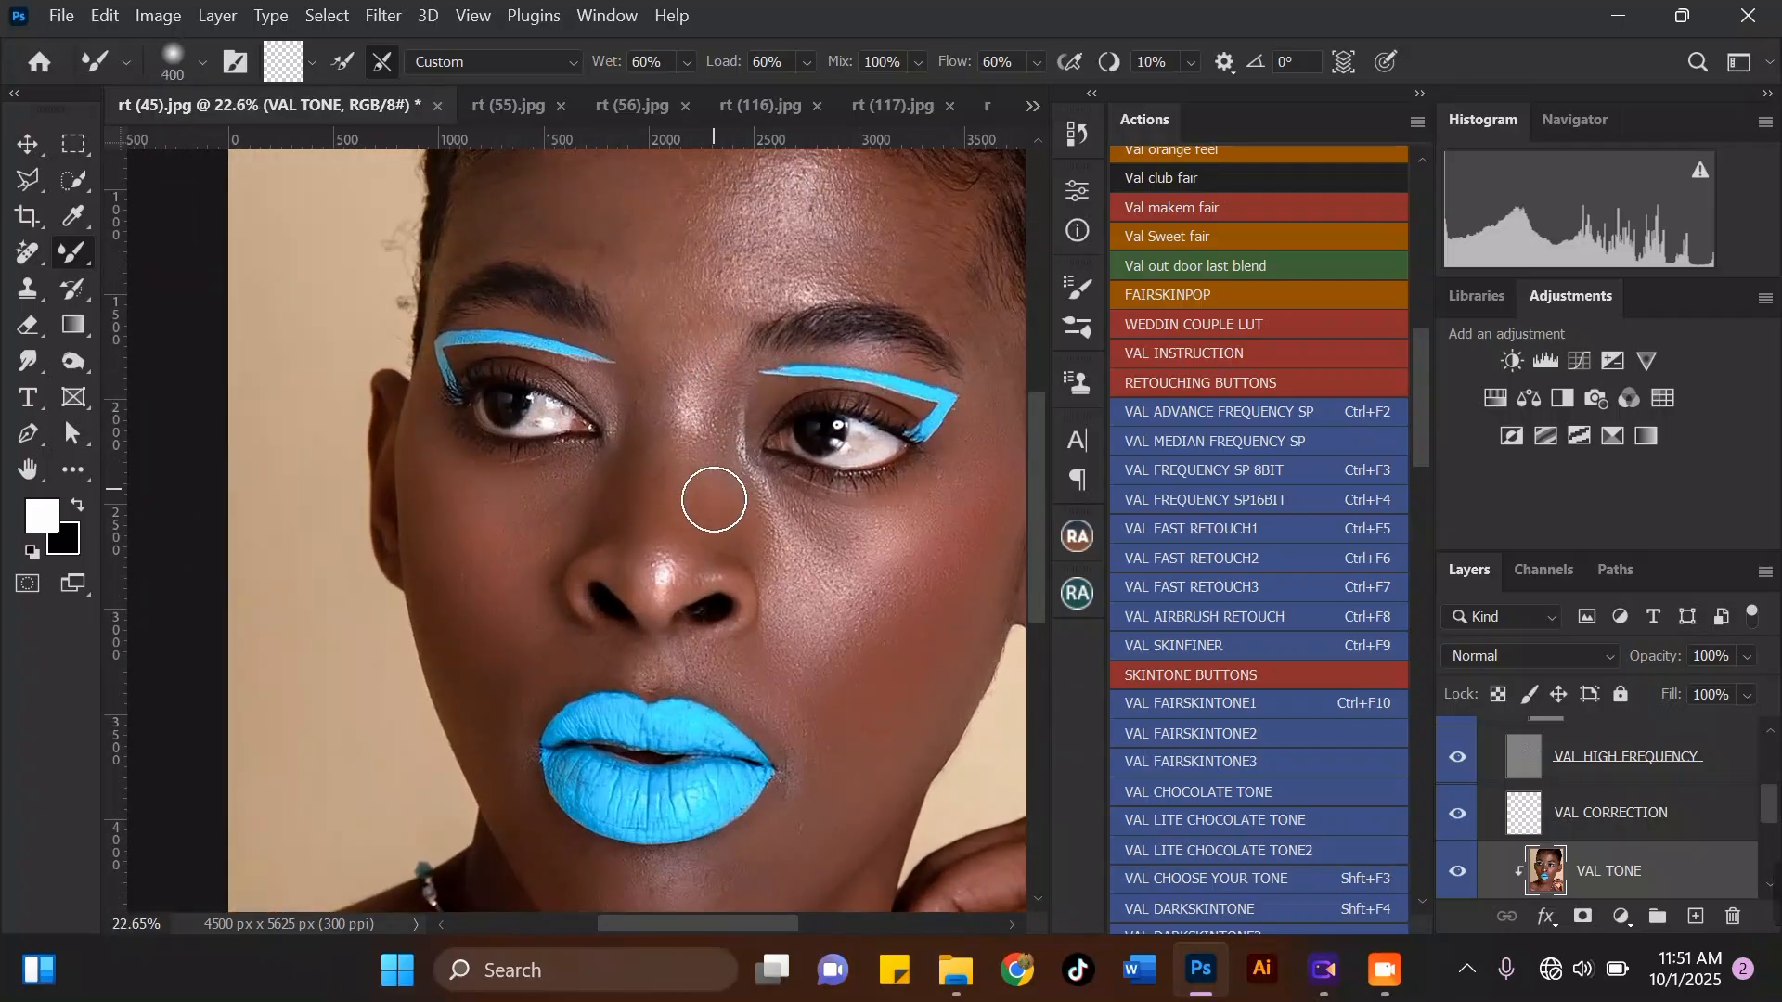
{"action": "scroll", "coordinate": [712, 458], "scroll_direction": "down", "scroll_amount": 2}
{"action": "scroll", "coordinate": [707, 489], "scroll_direction": "up", "scroll_amount": 3}
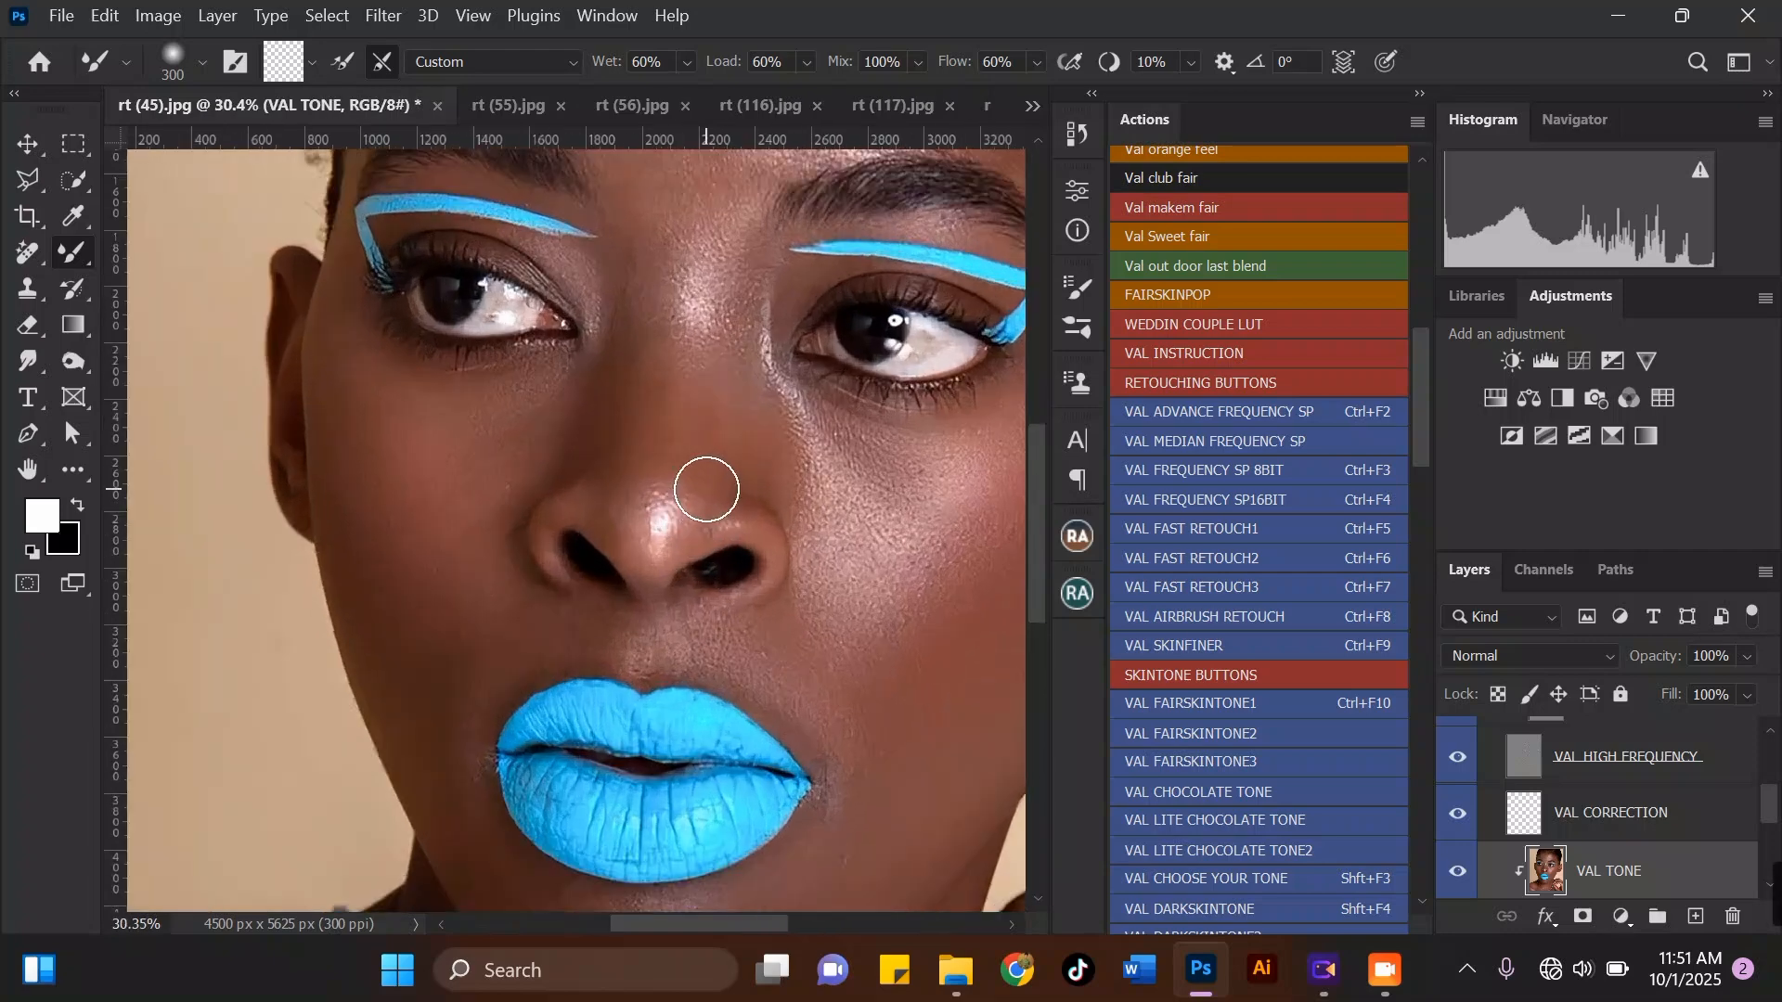
Step: Smooth the skin between the nostrils and the upper lip with the Mixer Brush at 250 px
{"action": "scroll", "coordinate": [702, 473], "scroll_direction": "down", "scroll_amount": 2}
{"action": "scroll", "coordinate": [680, 570], "scroll_direction": "up", "scroll_amount": 2}
{"action": "key", "text": "bracketleft"}
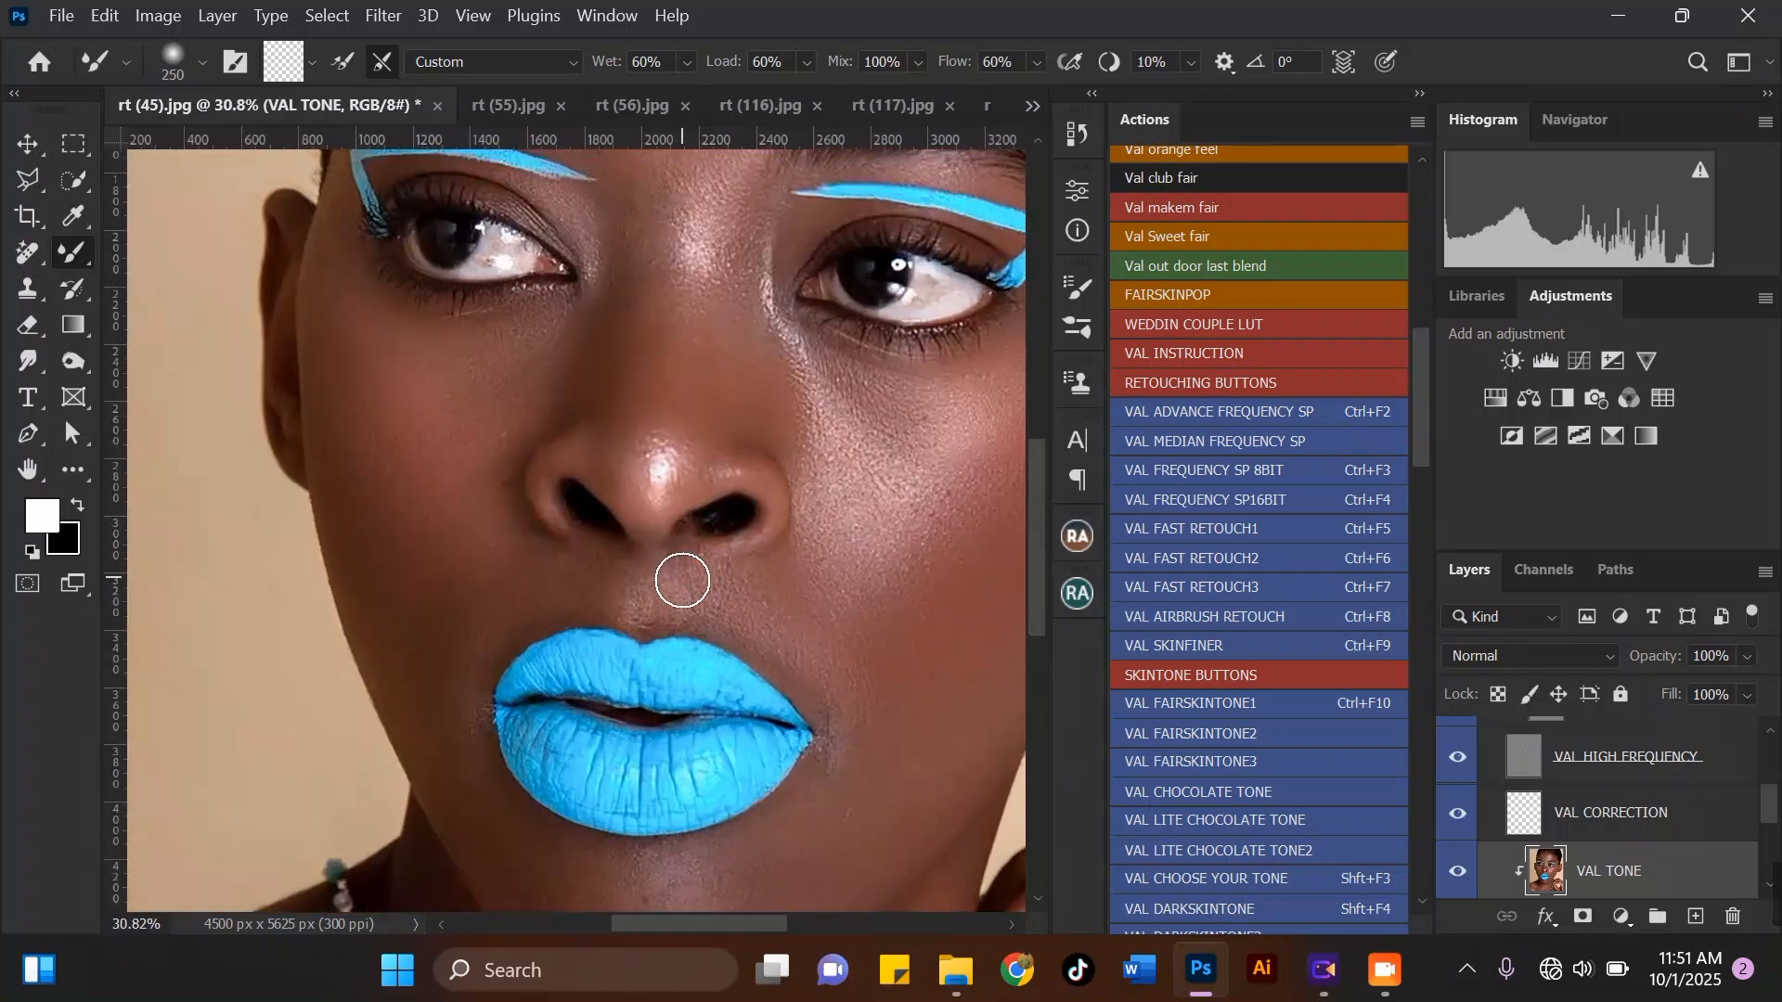
{"action": "scroll", "coordinate": [683, 581], "scroll_direction": "down", "scroll_amount": 2}
{"action": "scroll", "coordinate": [808, 609], "scroll_direction": "up", "scroll_amount": 2}
Step: Blend the chin and the shadow beneath the jaw with the Mixer Brush at 500 px
{"action": "key", "text": "bracketright"}
{"action": "key", "text": "bracketright"}
{"action": "key", "text": "bracketright"}
{"action": "key", "text": "bracketright"}
{"action": "scroll", "coordinate": [876, 640], "scroll_direction": "down", "scroll_amount": 1}
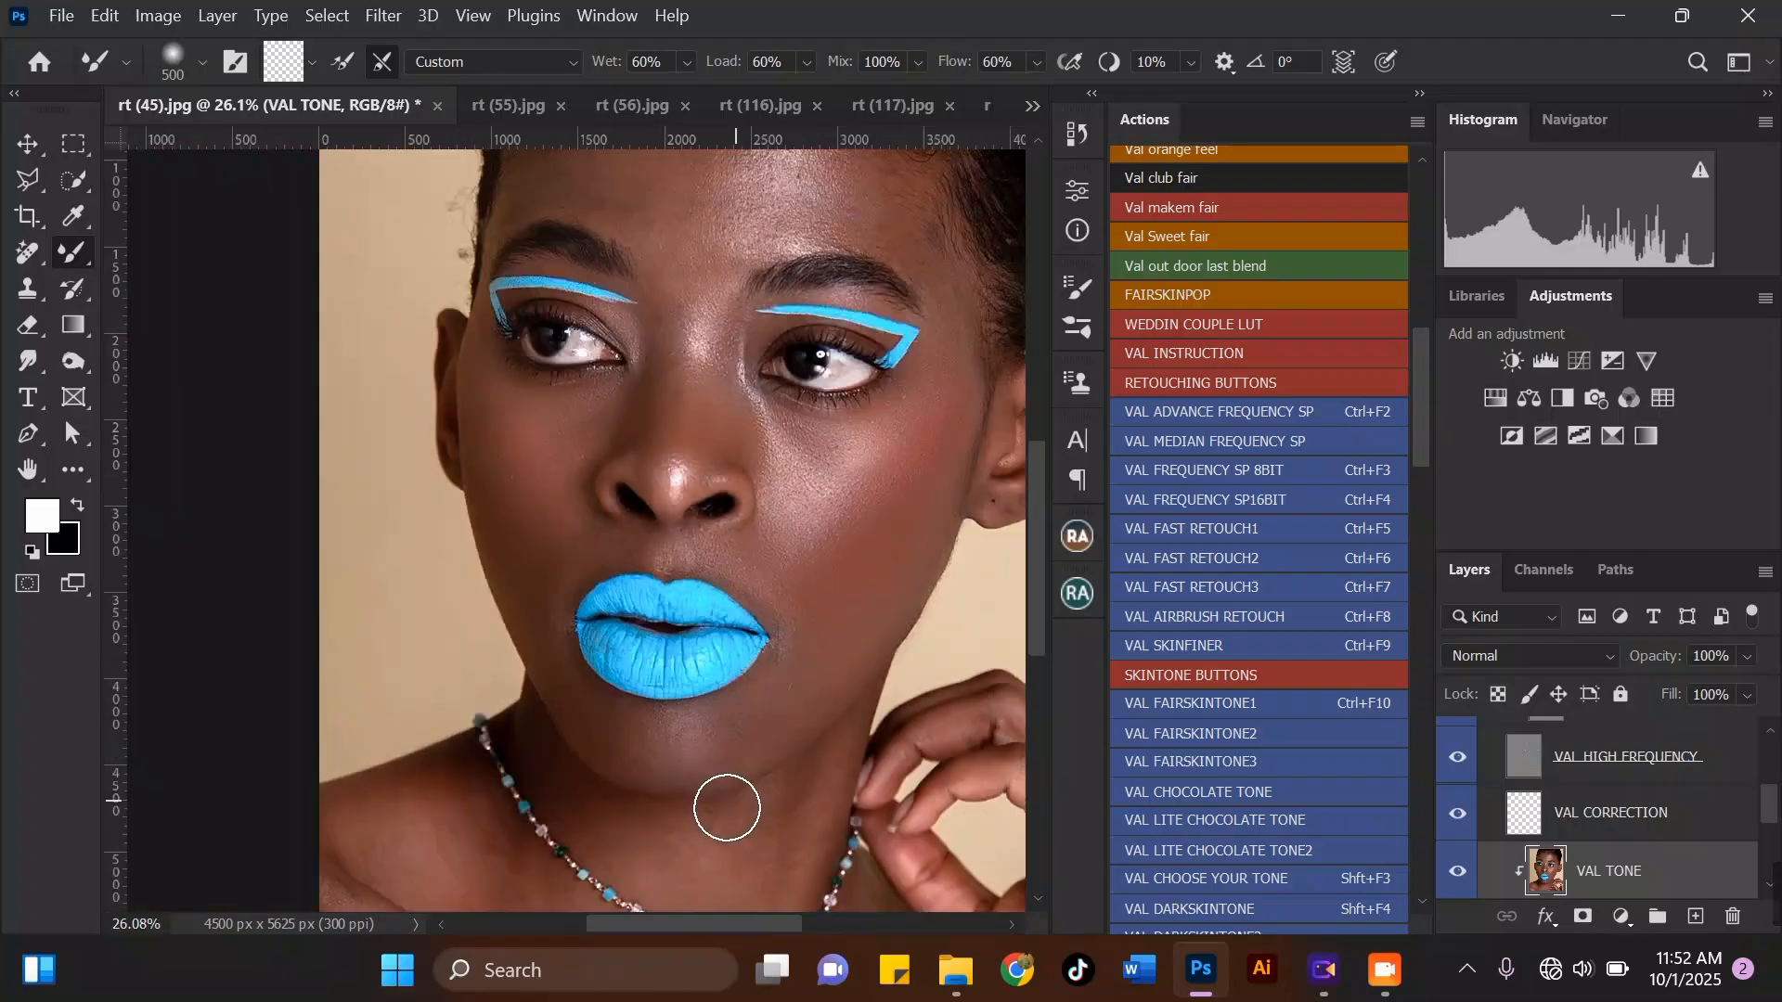
Step: Blend the lit cheek below the outer corner of the eye with the Mixer Brush at 400 px
{"action": "scroll", "coordinate": [727, 807], "scroll_direction": "up", "scroll_amount": 2}
{"action": "scroll", "coordinate": [684, 700], "scroll_direction": "down", "scroll_amount": 4}
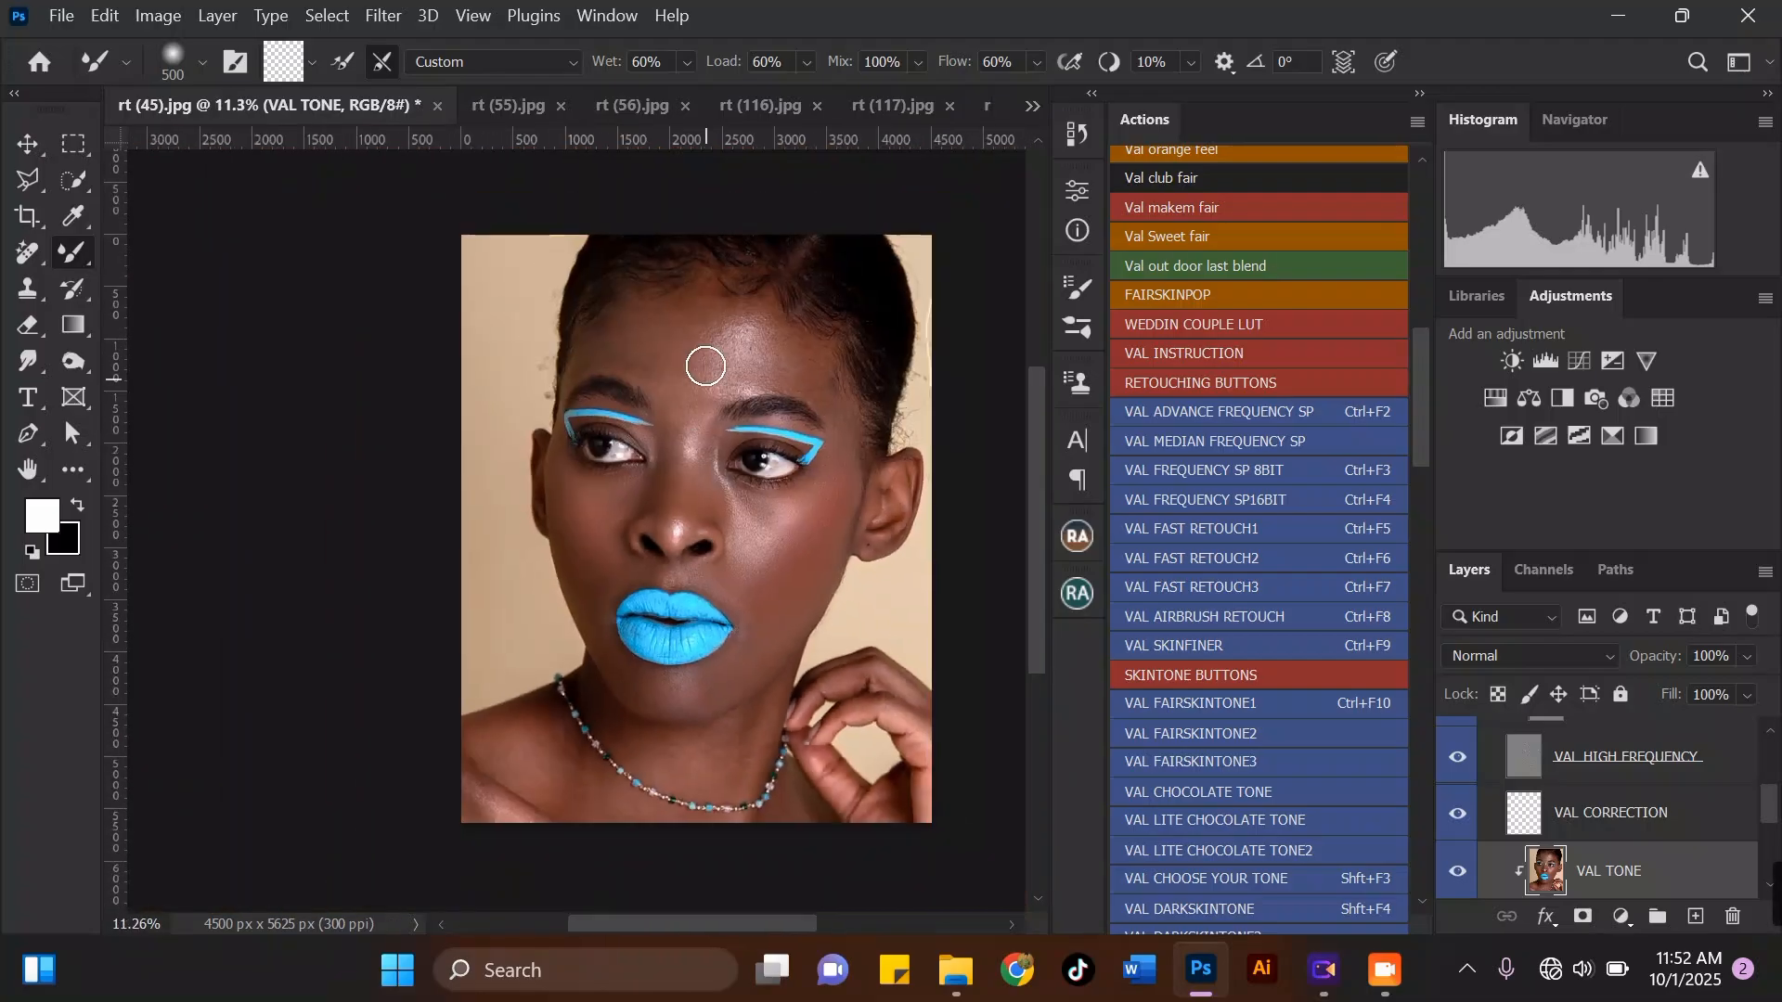
{"action": "scroll", "coordinate": [811, 576], "scroll_direction": "up", "scroll_amount": 2}
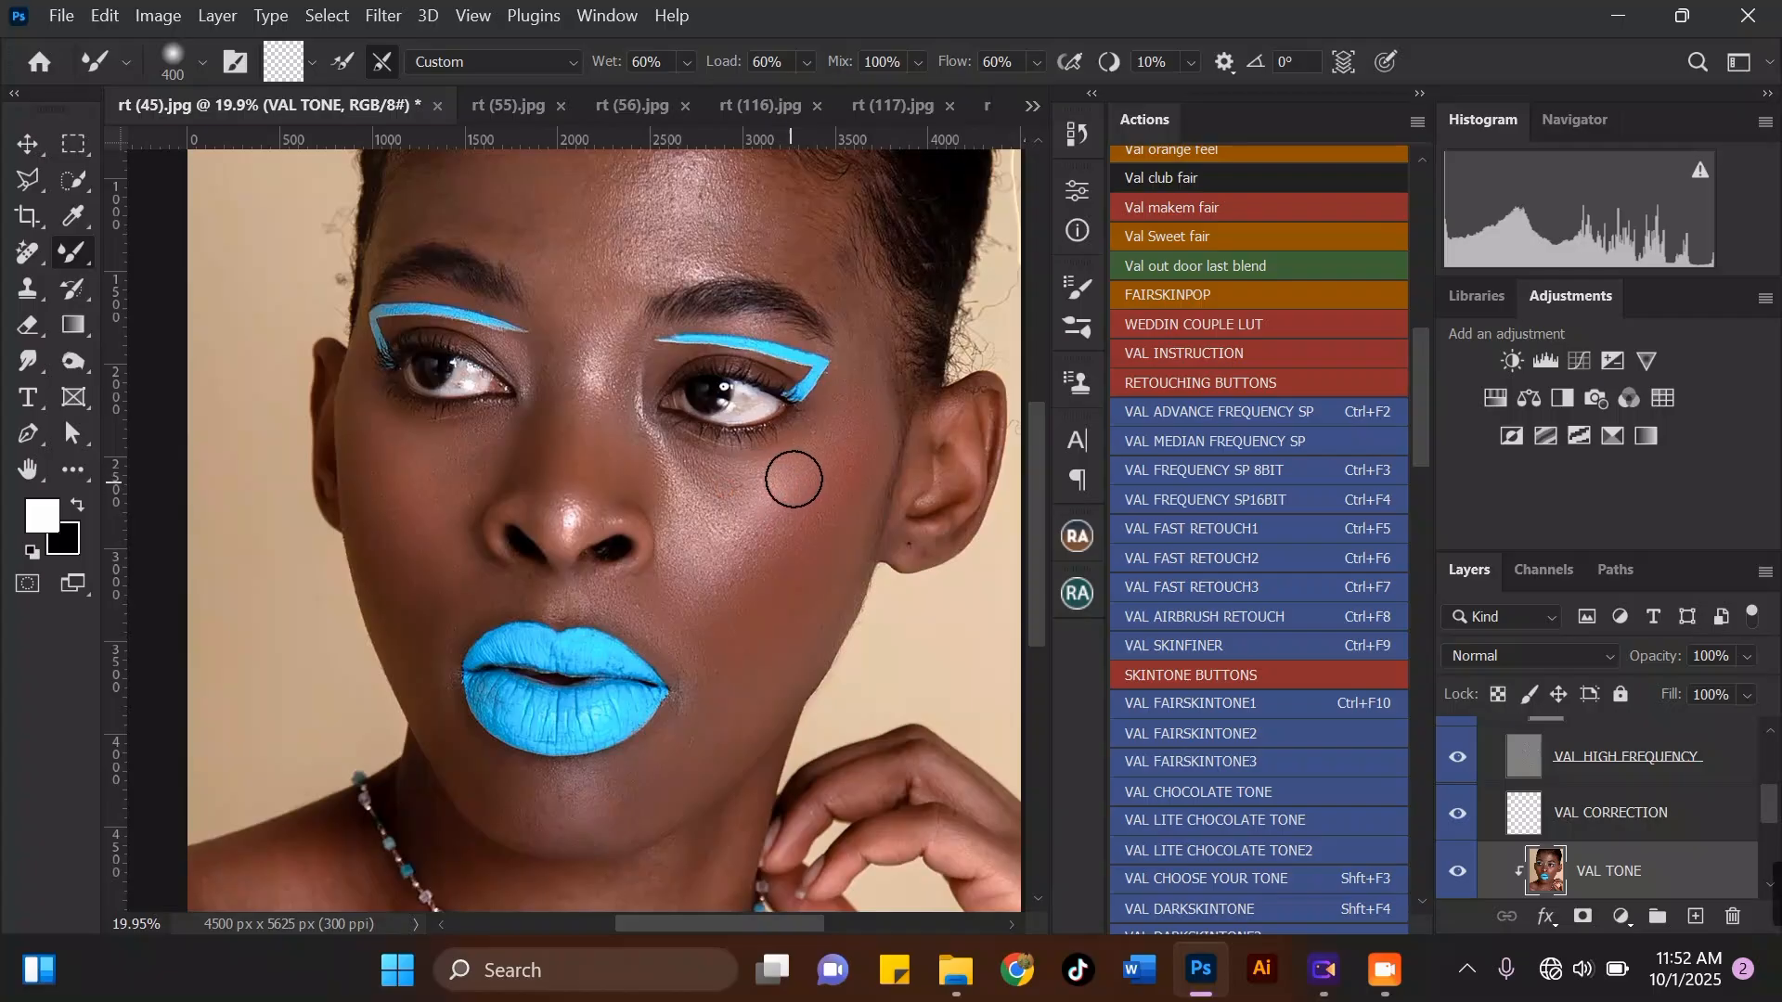
{"action": "scroll", "coordinate": [736, 457], "scroll_direction": "down", "scroll_amount": 1}
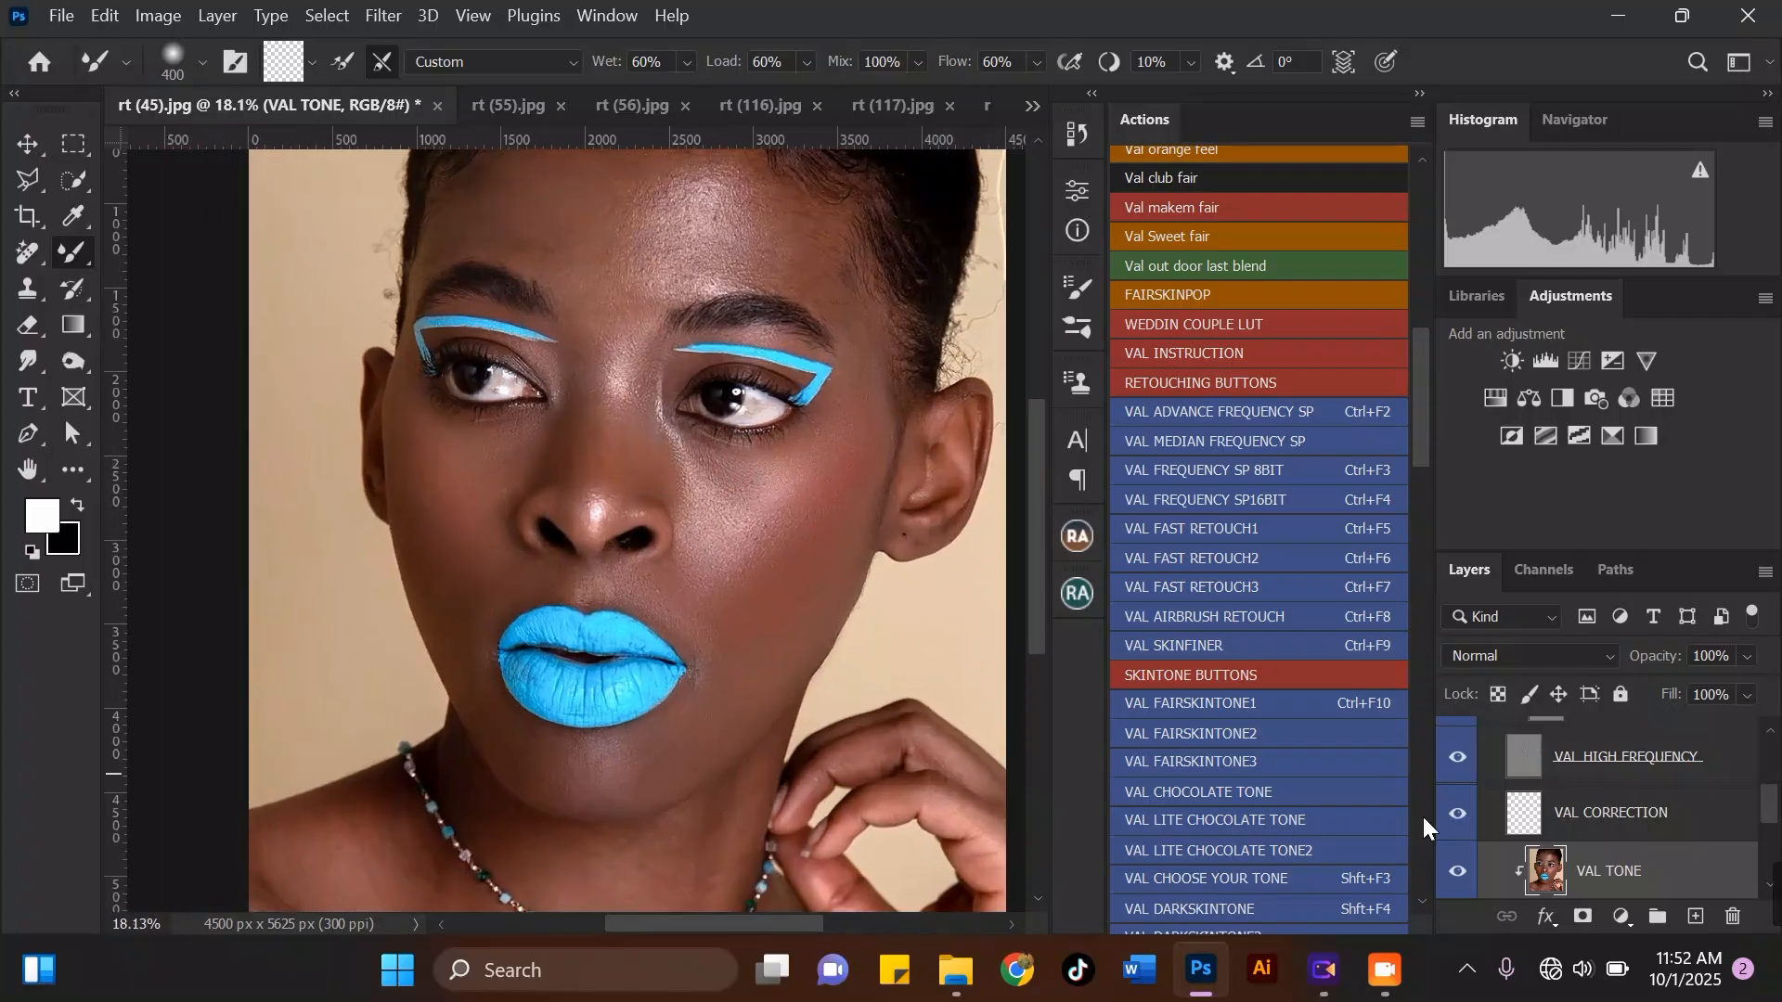
Step: Compare the portrait before and after by toggling the visibility of the VAL ADVACE FREQUENCY SP group, leaving it visible
{"action": "scroll", "coordinate": [1492, 789], "scroll_direction": "up", "scroll_amount": 2}
{"action": "scroll", "coordinate": [1490, 796], "scroll_direction": "up", "scroll_amount": 1}
{"action": "left_click", "coordinate": [1459, 769]}
{"action": "left_click", "coordinate": [1458, 769]}
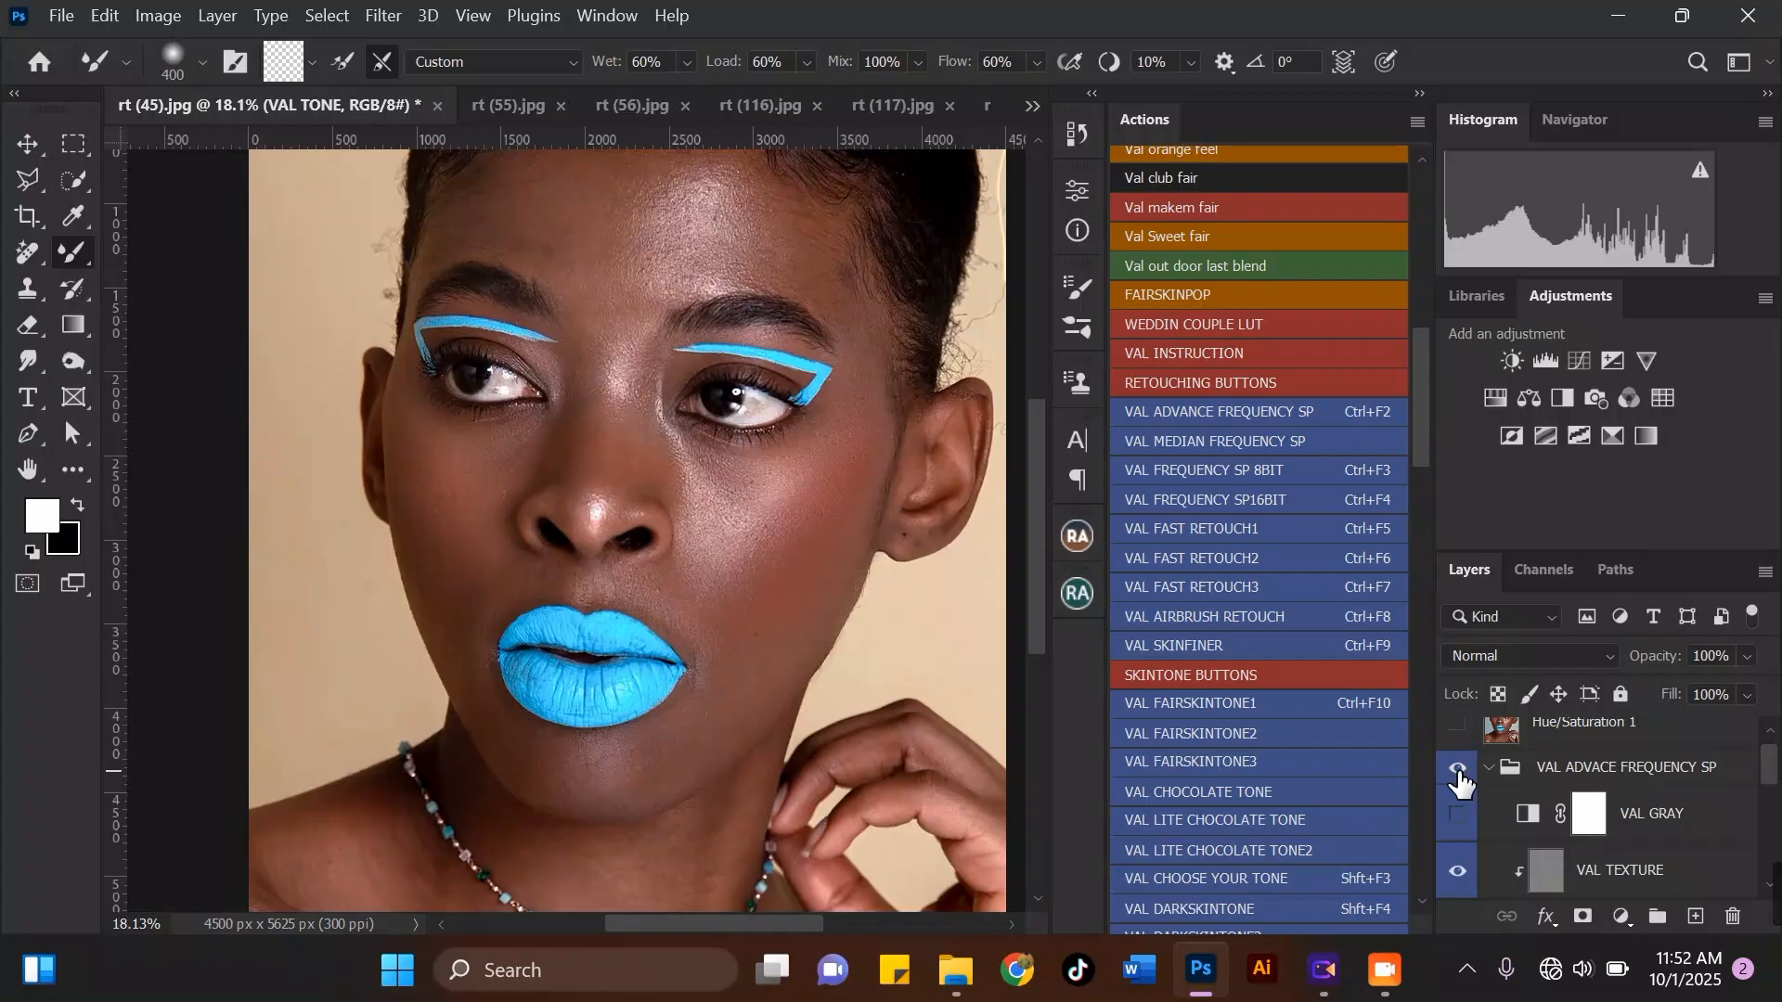
{"action": "left_click", "coordinate": [1459, 771]}
{"action": "left_click", "coordinate": [1459, 773]}
{"action": "left_click", "coordinate": [1459, 771]}
{"action": "left_click", "coordinate": [1458, 770]}
{"action": "left_click", "coordinate": [1458, 772]}
Step: Blend the shaded cheek from beside the ear to the mouth corner with the Mixer Brush at 300 to 400 px
{"action": "scroll", "coordinate": [369, 459], "scroll_direction": "up", "scroll_amount": 1}
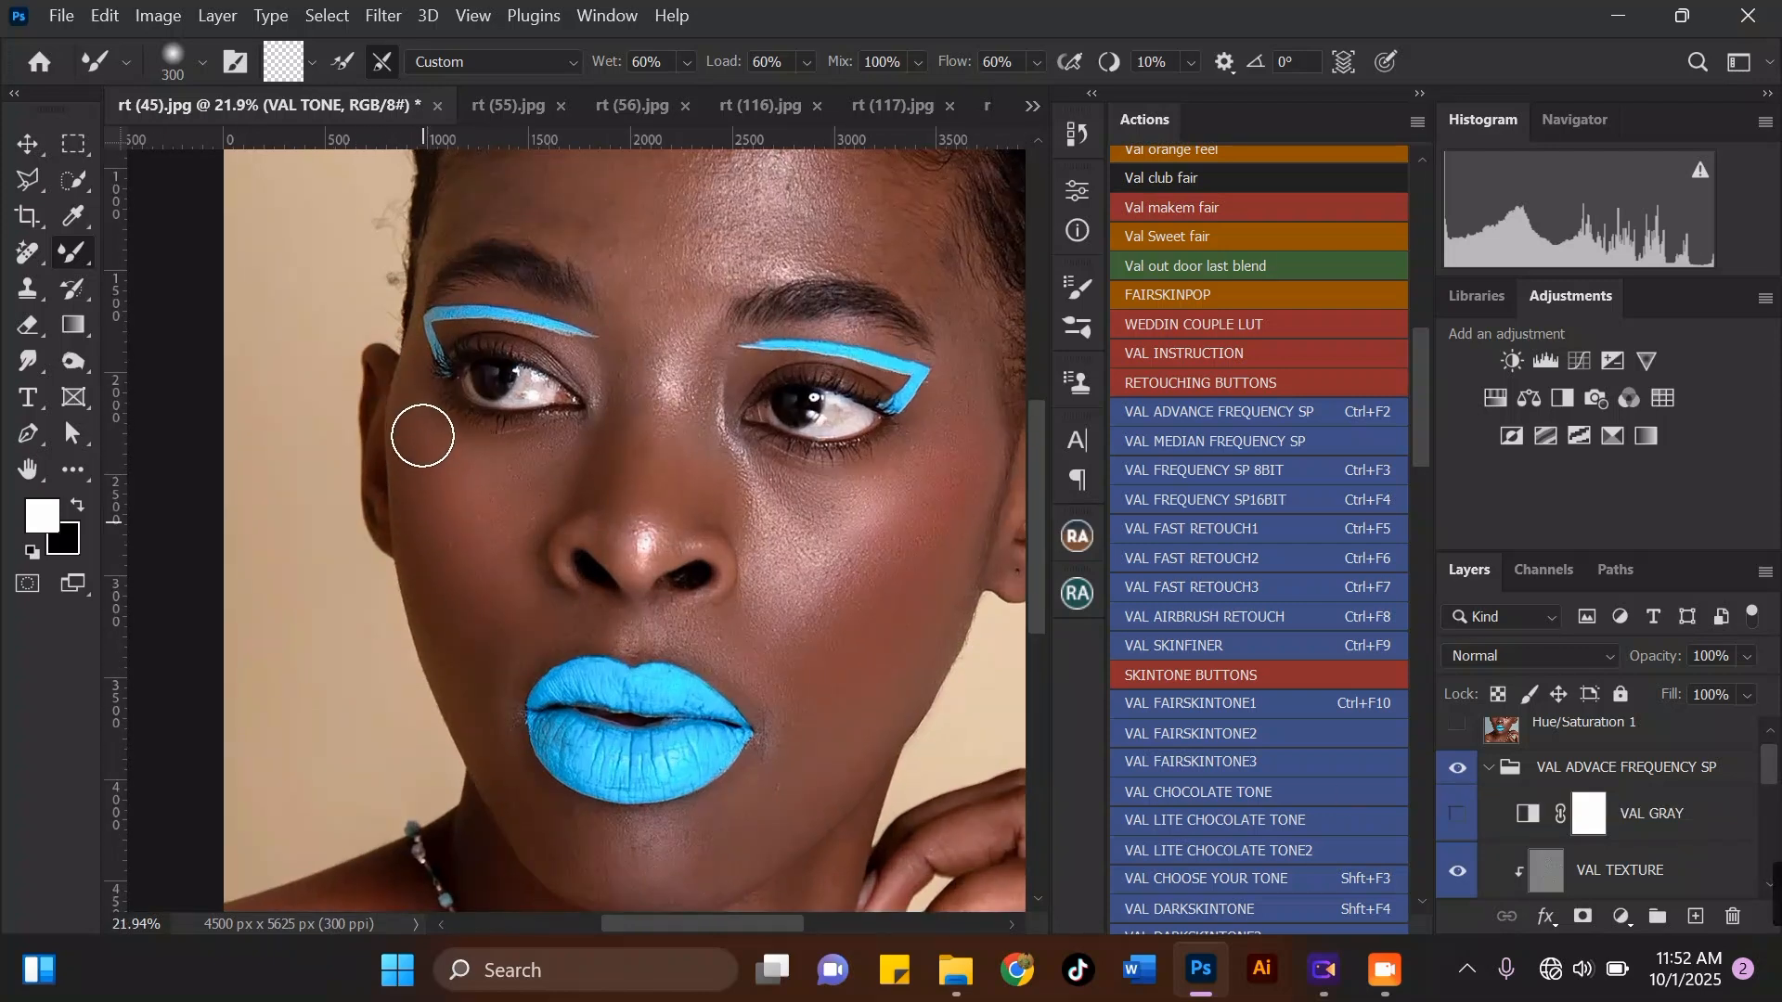
{"action": "key", "text": "bracketright"}
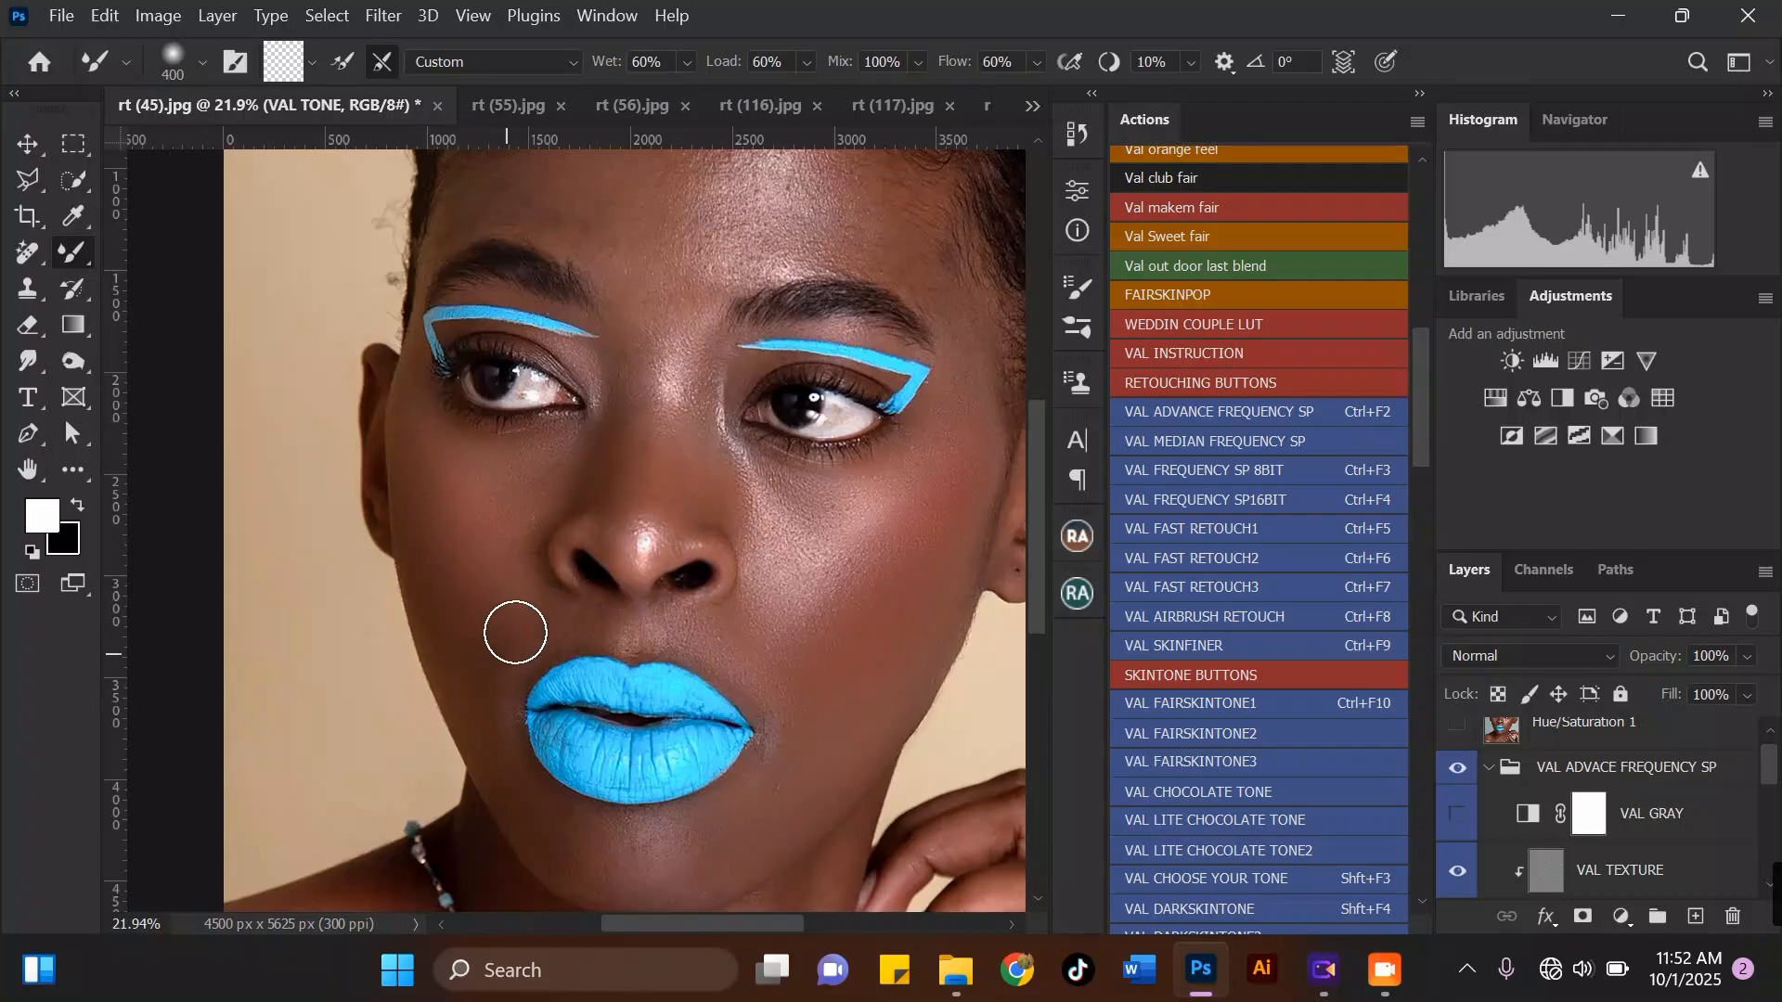
{"action": "scroll", "coordinate": [781, 611], "scroll_direction": "down", "scroll_amount": 1}
{"action": "scroll", "coordinate": [891, 511], "scroll_direction": "up", "scroll_amount": 1}
Step: Blend the lit cheek right beside the nose wing with the Mixer Brush
{"action": "left_click_drag", "start_coordinate": [746, 520], "coordinate": [721, 518]}
{"action": "key", "text": "bracketright"}
{"action": "key", "text": "bracketleft"}
Step: Refine the skin around the shaded-side eyebrow and blue eyeliner with the Mixer Brush, reducing it from 300 to 100 px
{"action": "scroll", "coordinate": [542, 362], "scroll_direction": "down", "scroll_amount": 1}
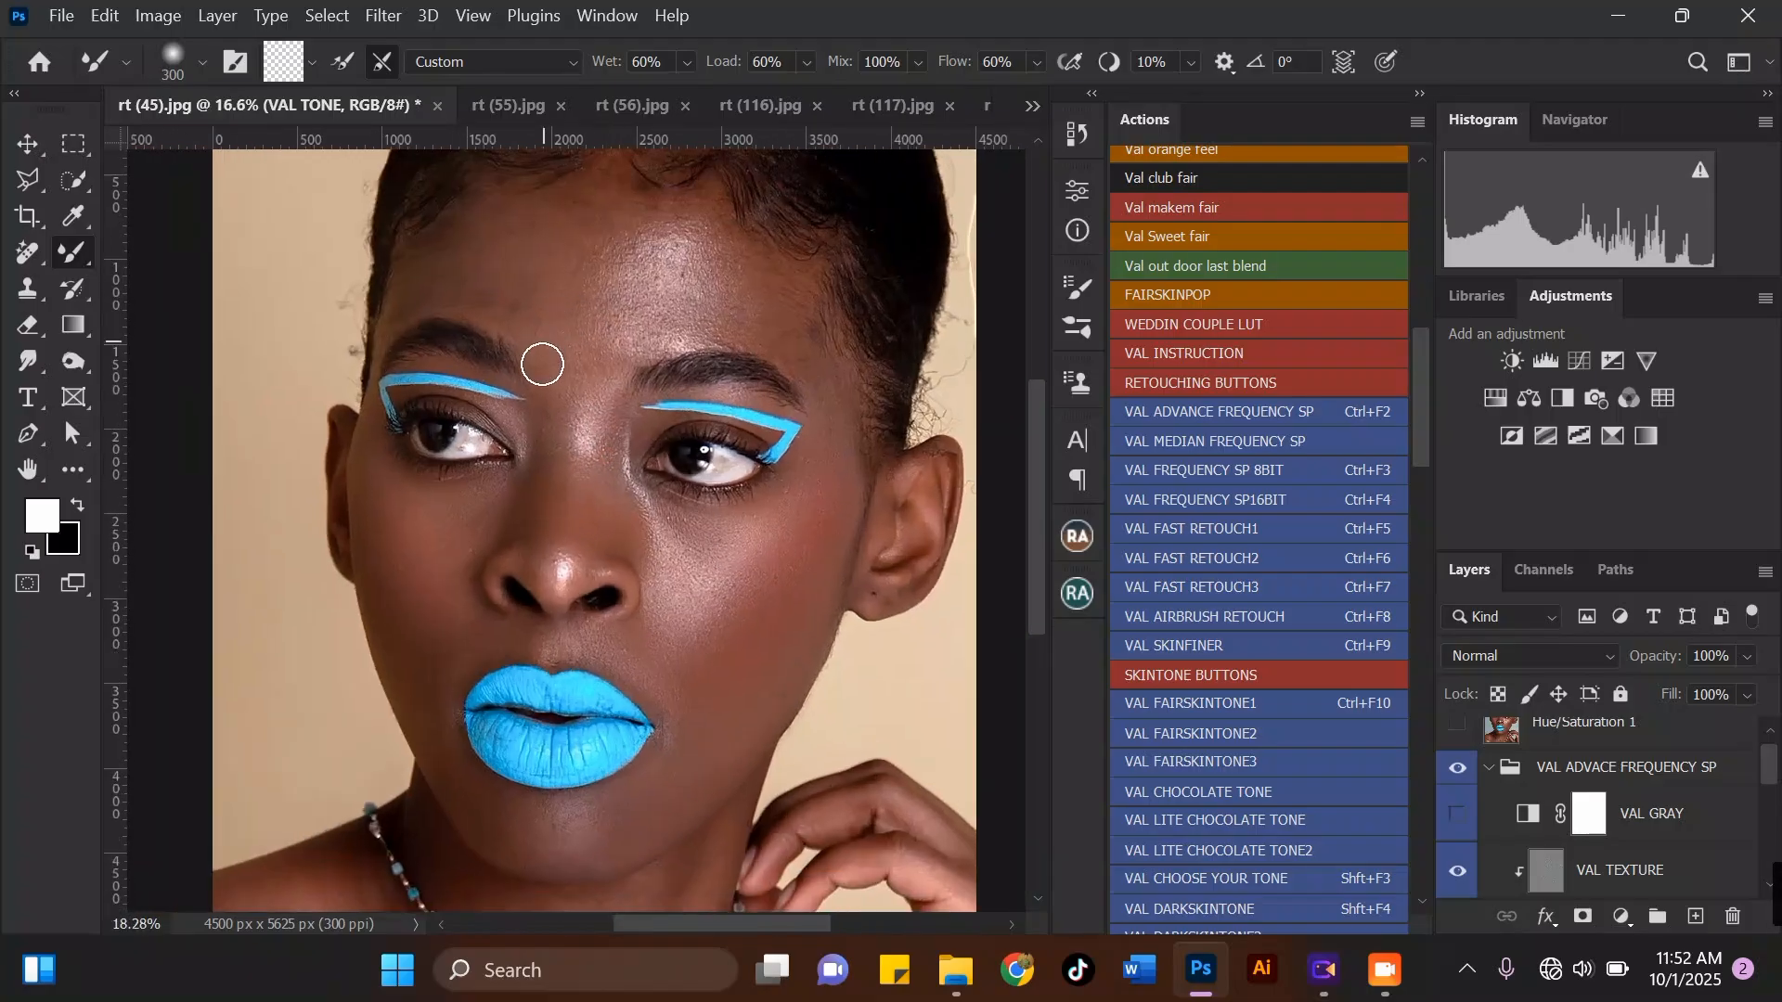
{"action": "scroll", "coordinate": [528, 438], "scroll_direction": "up", "scroll_amount": 2}
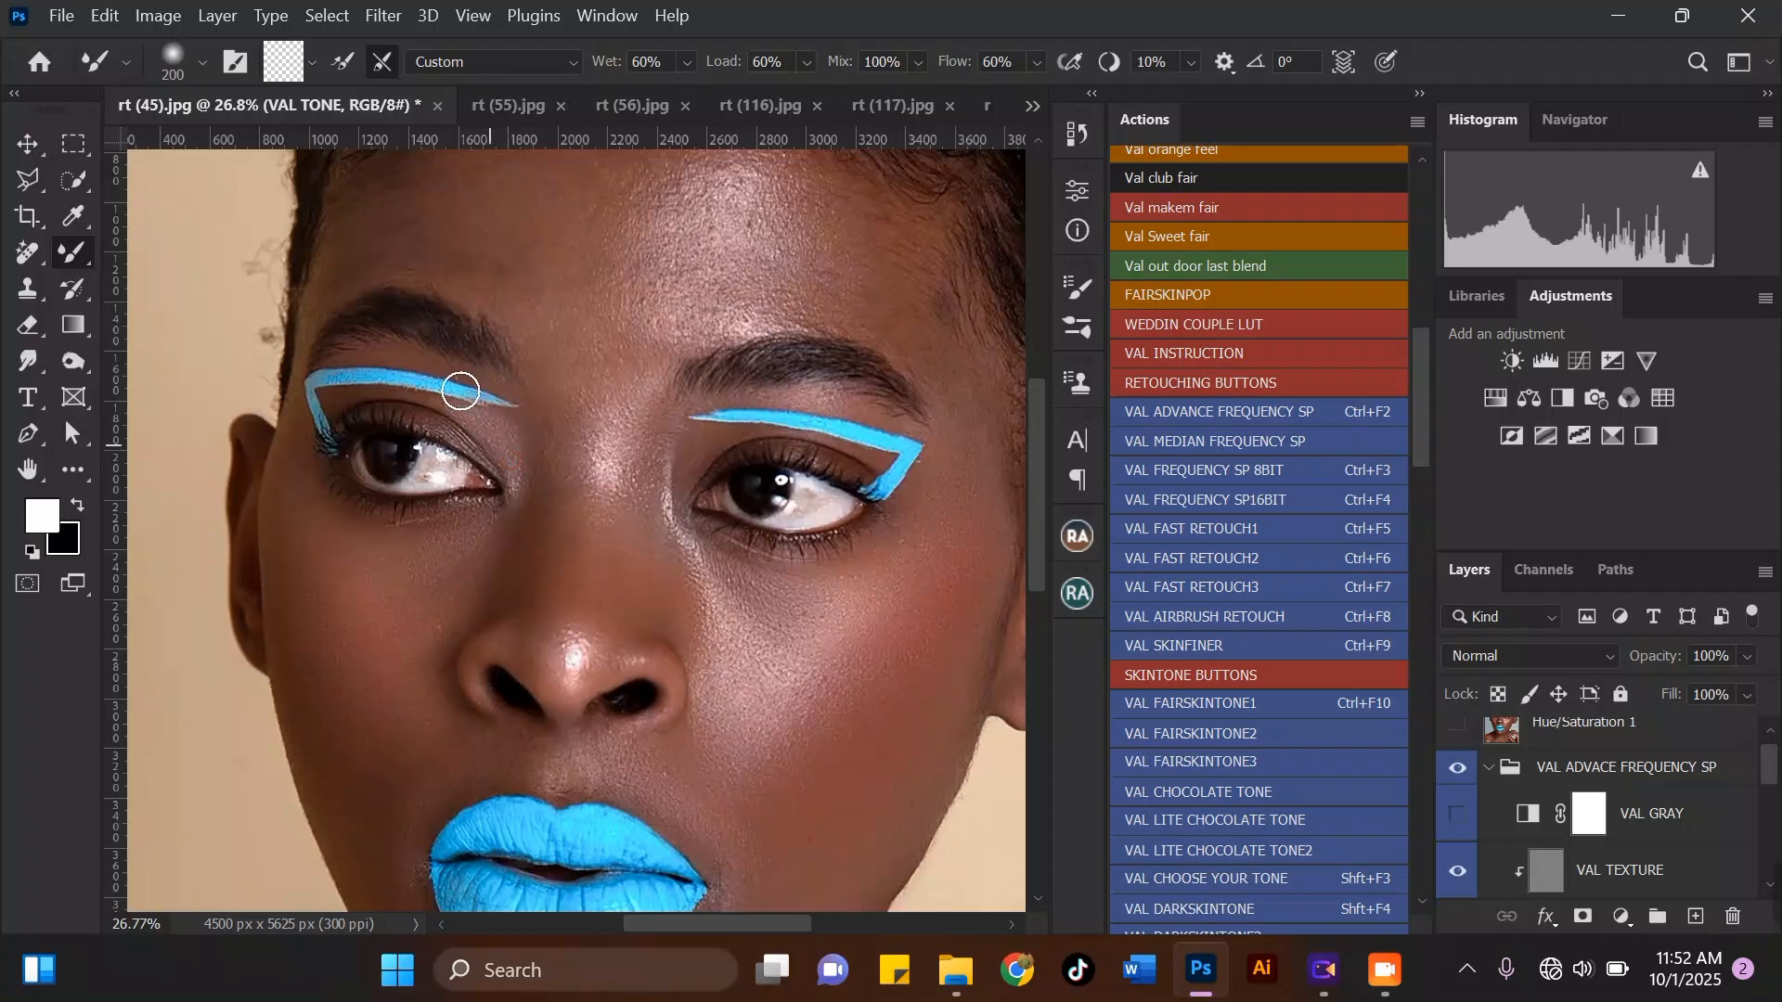
{"action": "scroll", "coordinate": [545, 402], "scroll_direction": "down", "scroll_amount": 1}
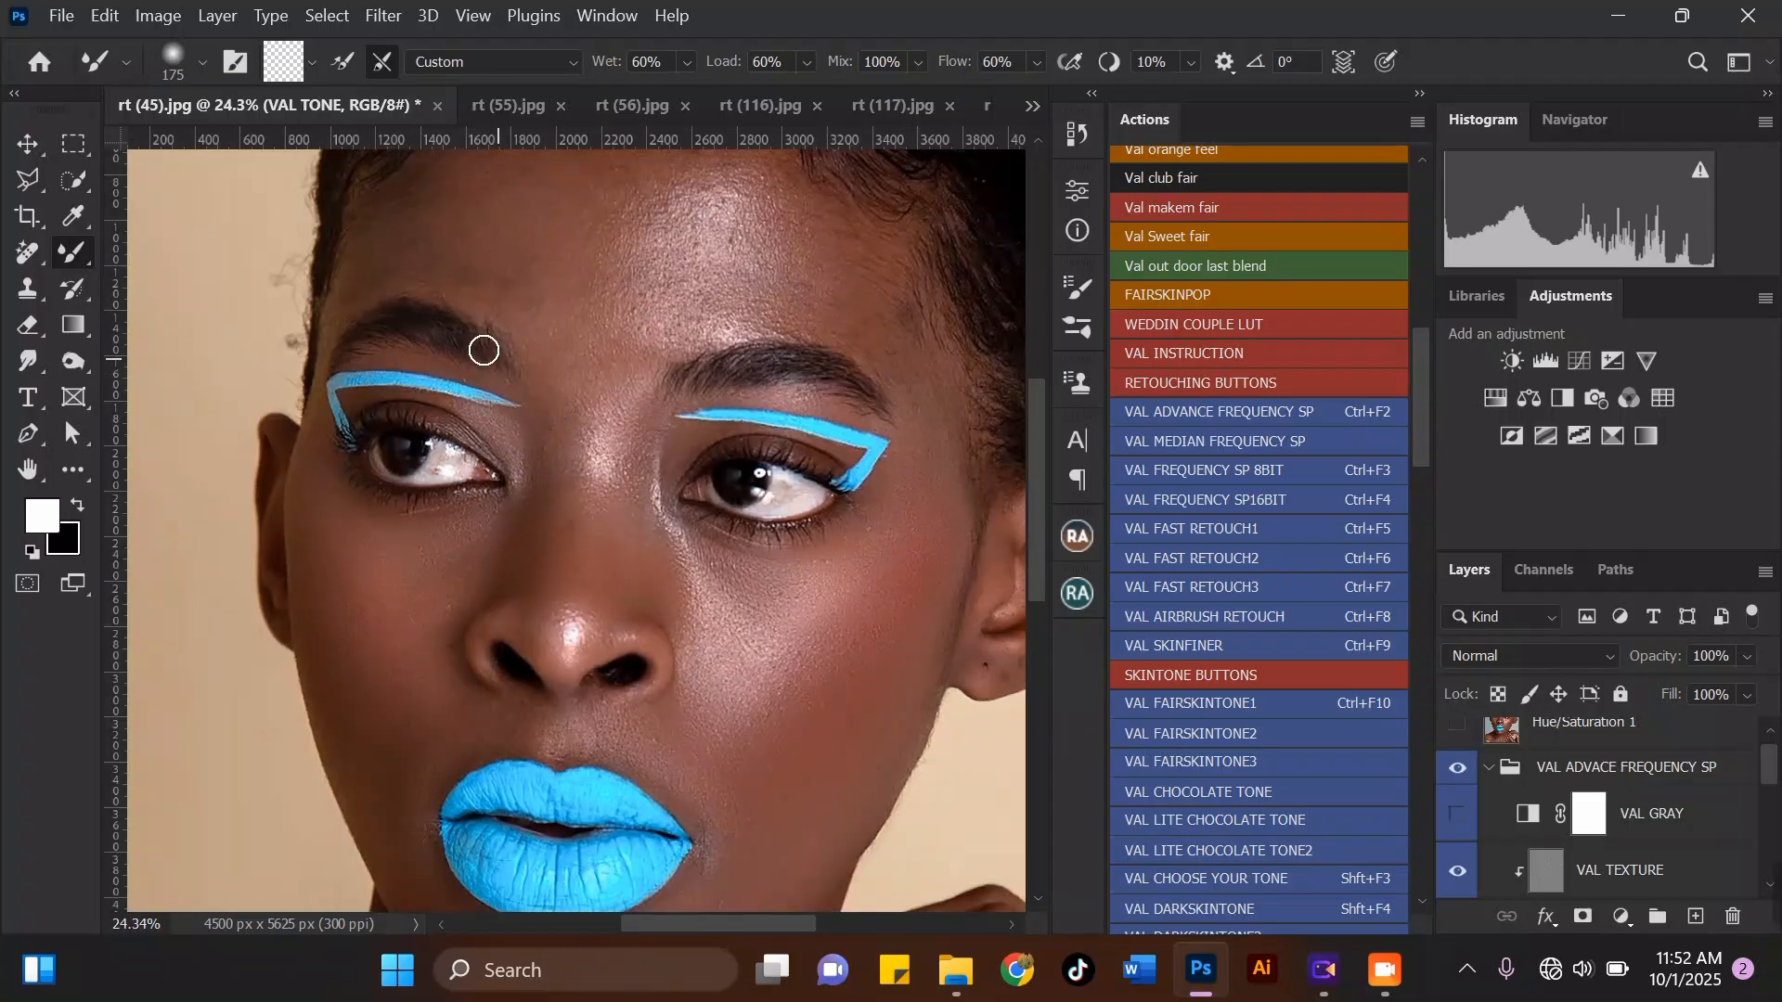
{"action": "scroll", "coordinate": [484, 349], "scroll_direction": "up", "scroll_amount": 3}
{"action": "key", "text": "bracketleft"}
{"action": "key", "text": "bracketleft"}
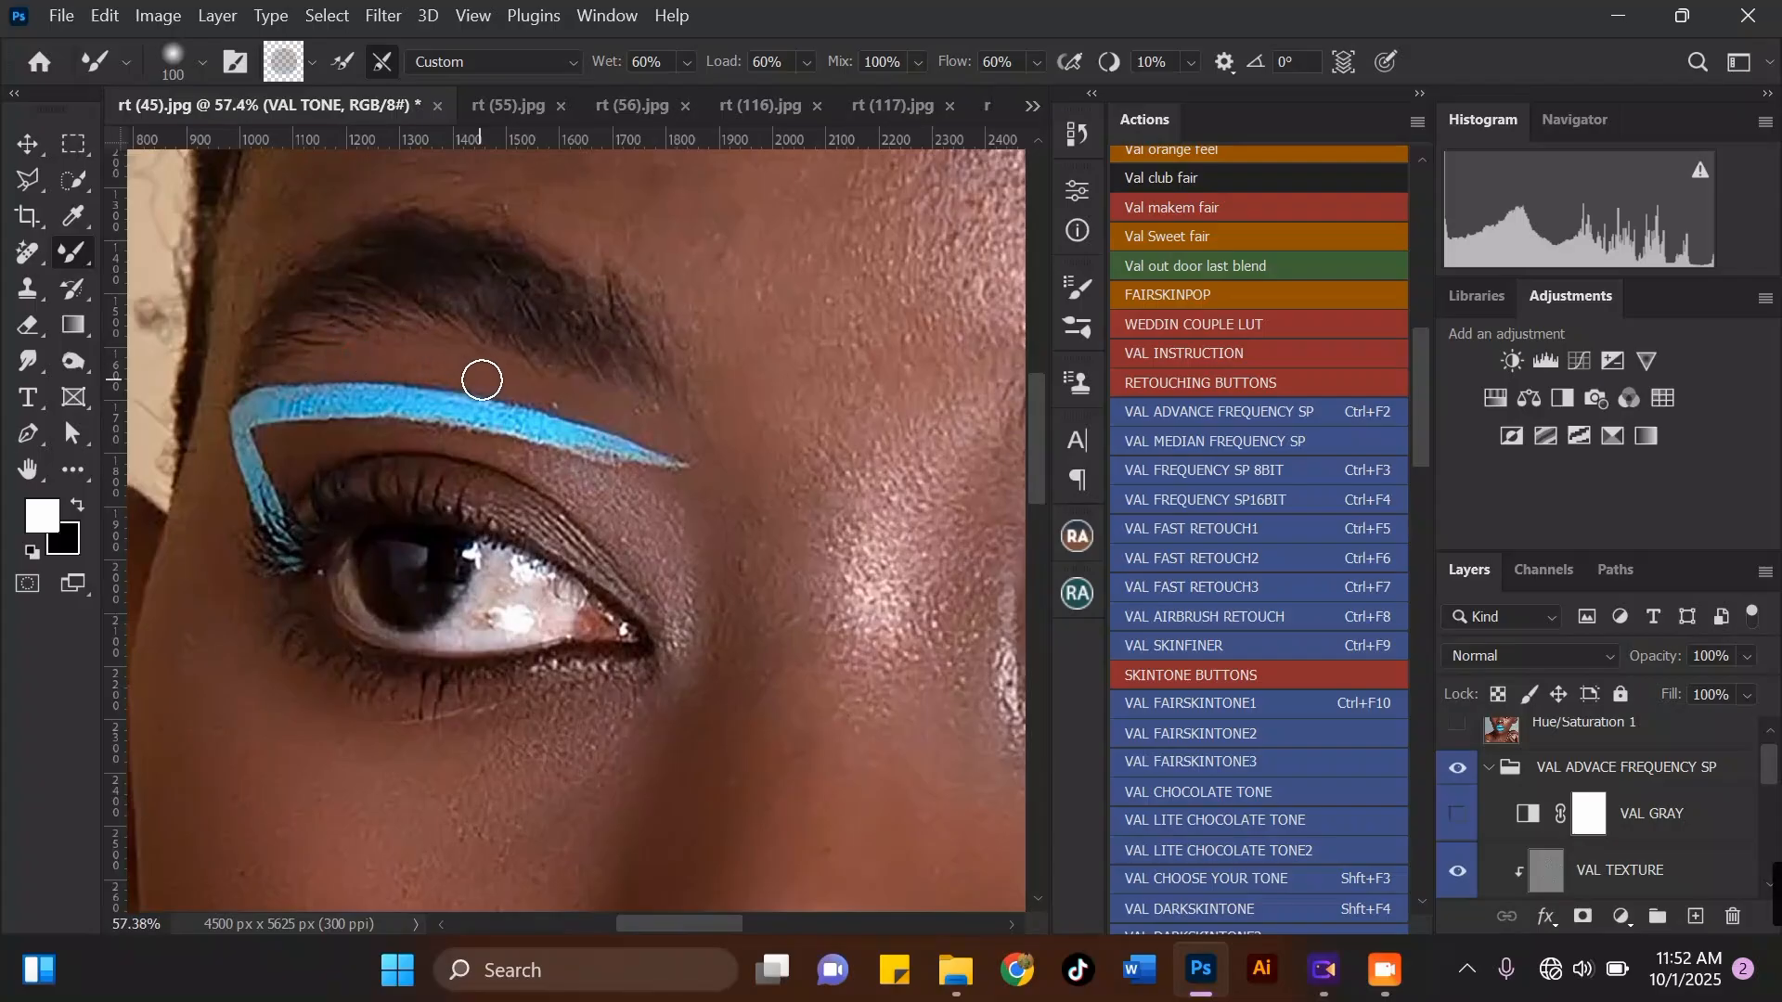
Step: Smooth the strip between the lit-side eyebrow and the blue eyeliner with the Mixer Brush at 175 px
{"action": "scroll", "coordinate": [608, 412], "scroll_direction": "down", "scroll_amount": 2}
{"action": "key", "text": "bracketright"}
{"action": "key", "text": "bracketright"}
{"action": "key", "text": "bracketright"}
{"action": "scroll", "coordinate": [669, 498], "scroll_direction": "down", "scroll_amount": 1}
{"action": "scroll", "coordinate": [562, 487], "scroll_direction": "down", "scroll_amount": 3}
{"action": "key", "text": "bracketright"}
{"action": "scroll", "coordinate": [743, 492], "scroll_direction": "up", "scroll_amount": 1}
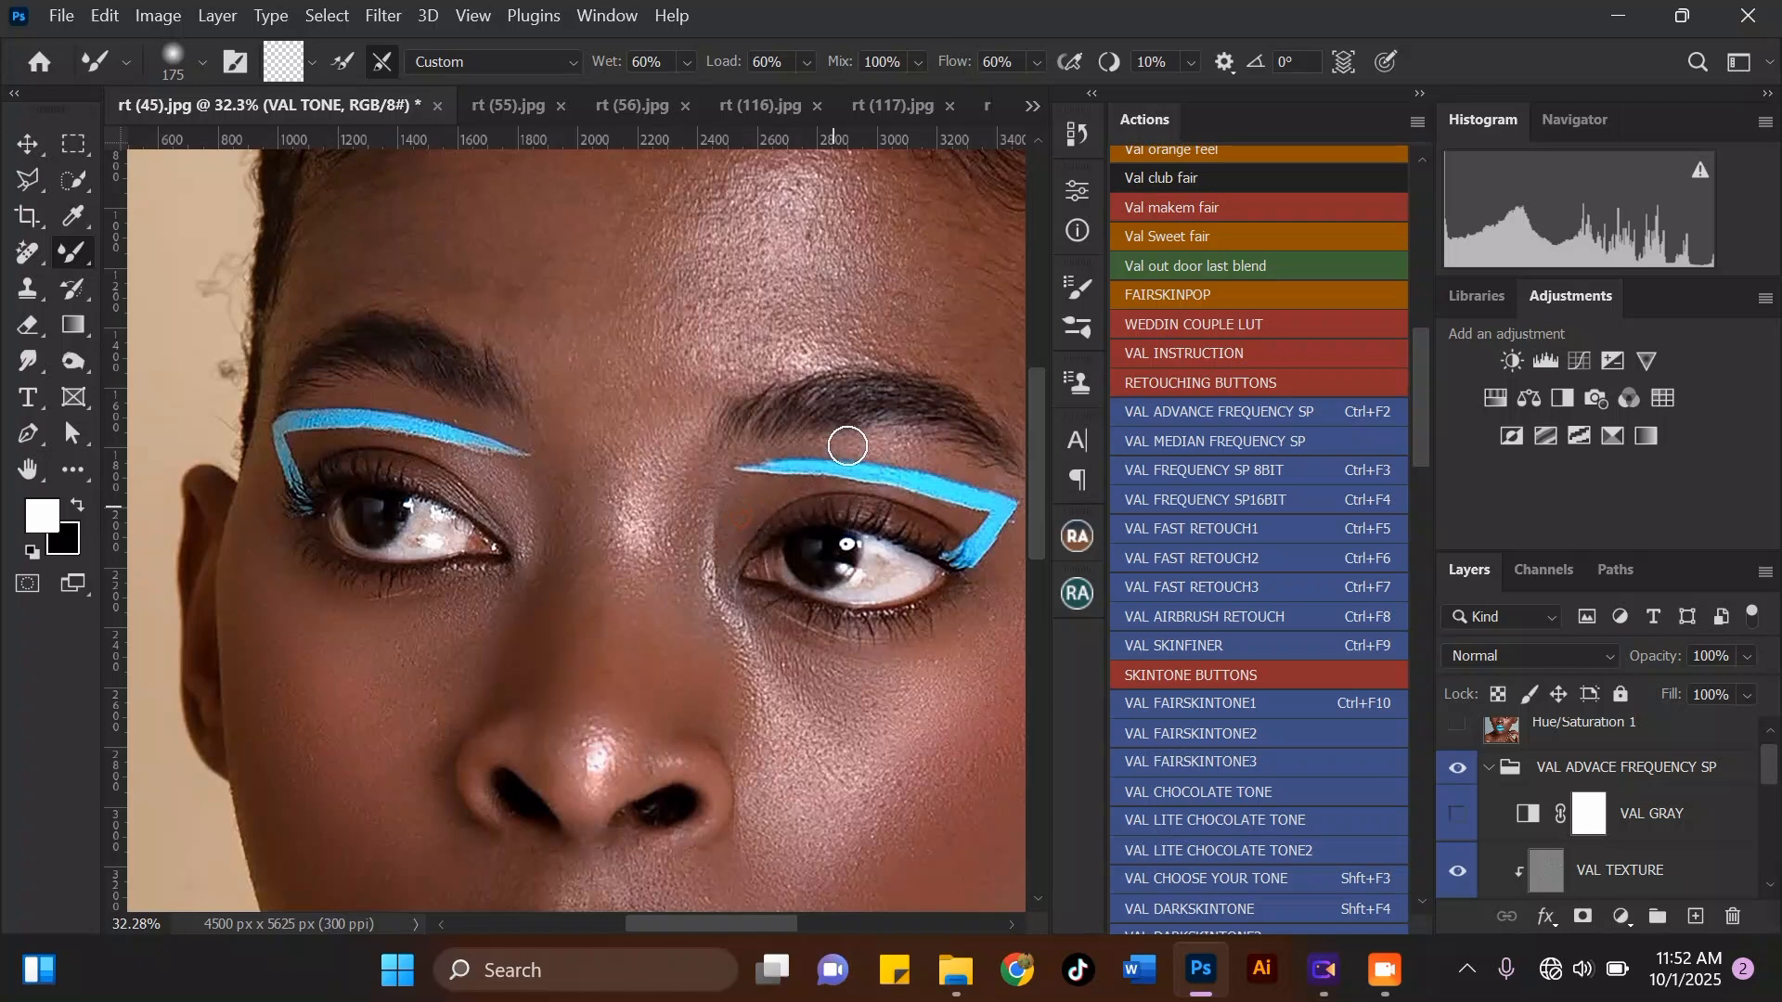
Step: Blend the lit-side temple along the hairline with the Mixer Brush at 600 px
{"action": "scroll", "coordinate": [783, 443], "scroll_direction": "down", "scroll_amount": 2}
{"action": "scroll", "coordinate": [808, 353], "scroll_direction": "up", "scroll_amount": 1}
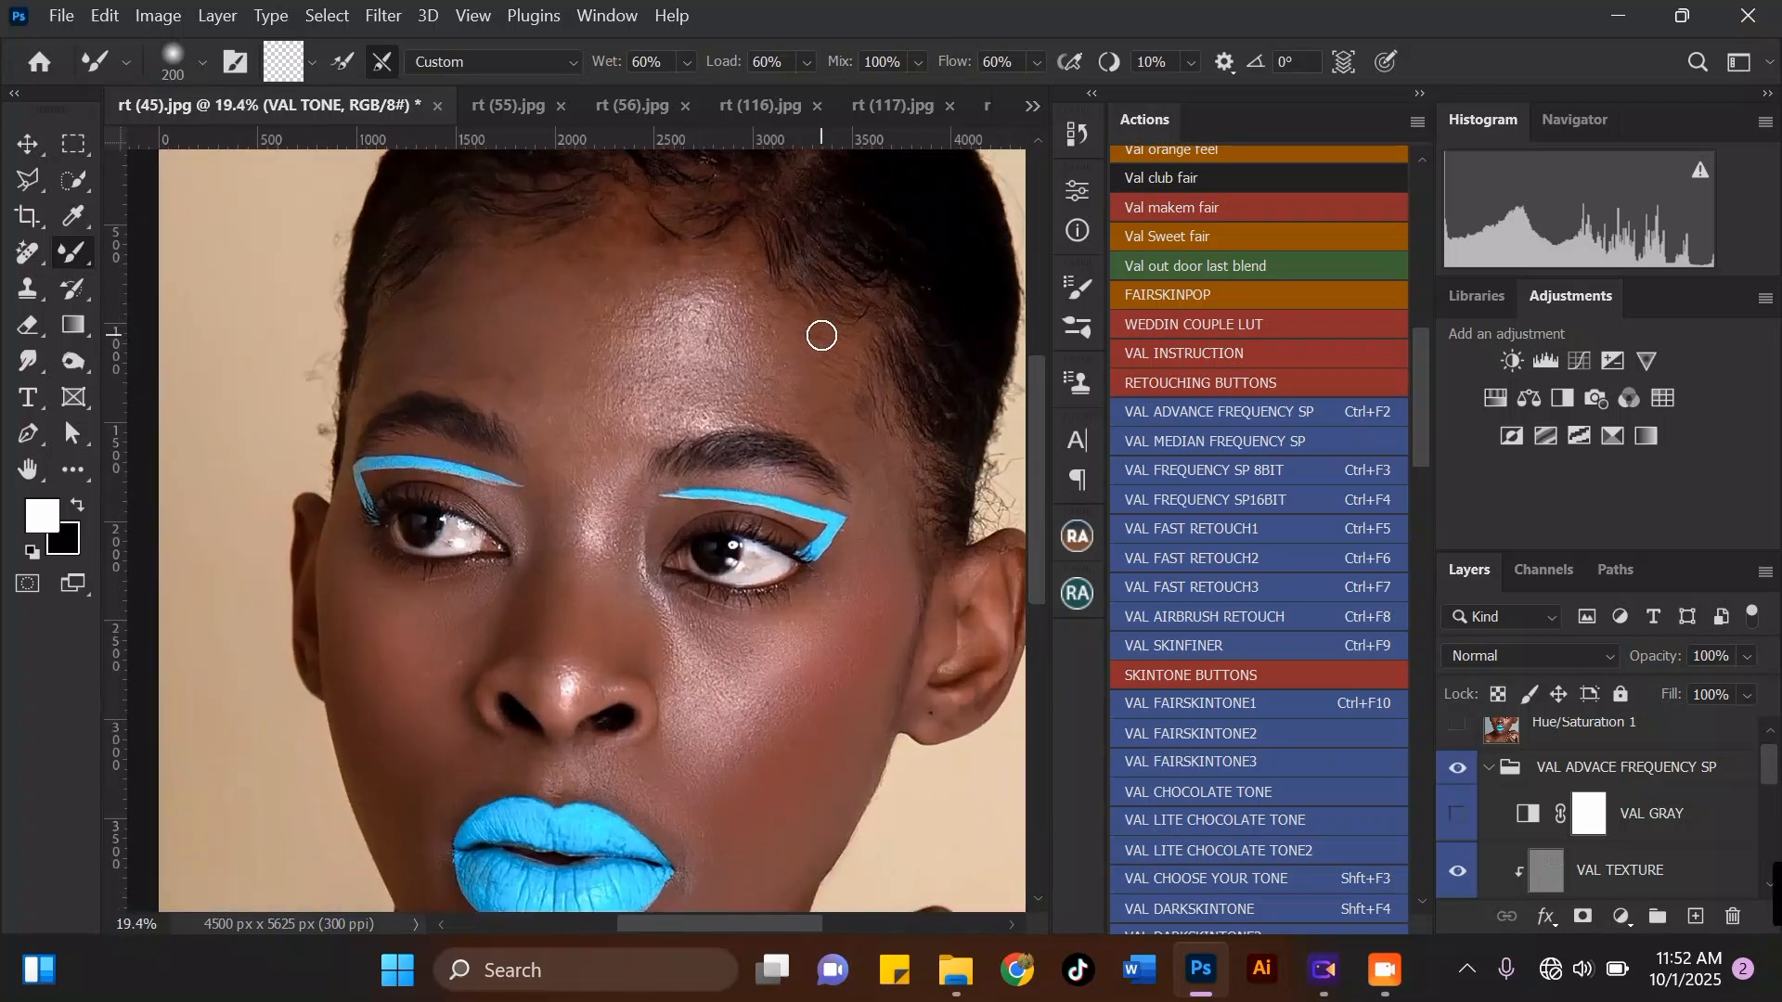
{"action": "key", "text": "bracketright"}
{"action": "key", "text": "bracketright"}
{"action": "key", "text": "bracketright"}
{"action": "key", "text": "bracketright"}
{"action": "key", "text": "bracketright"}
{"action": "key", "text": "bracketright"}
{"action": "key", "text": "bracketright"}
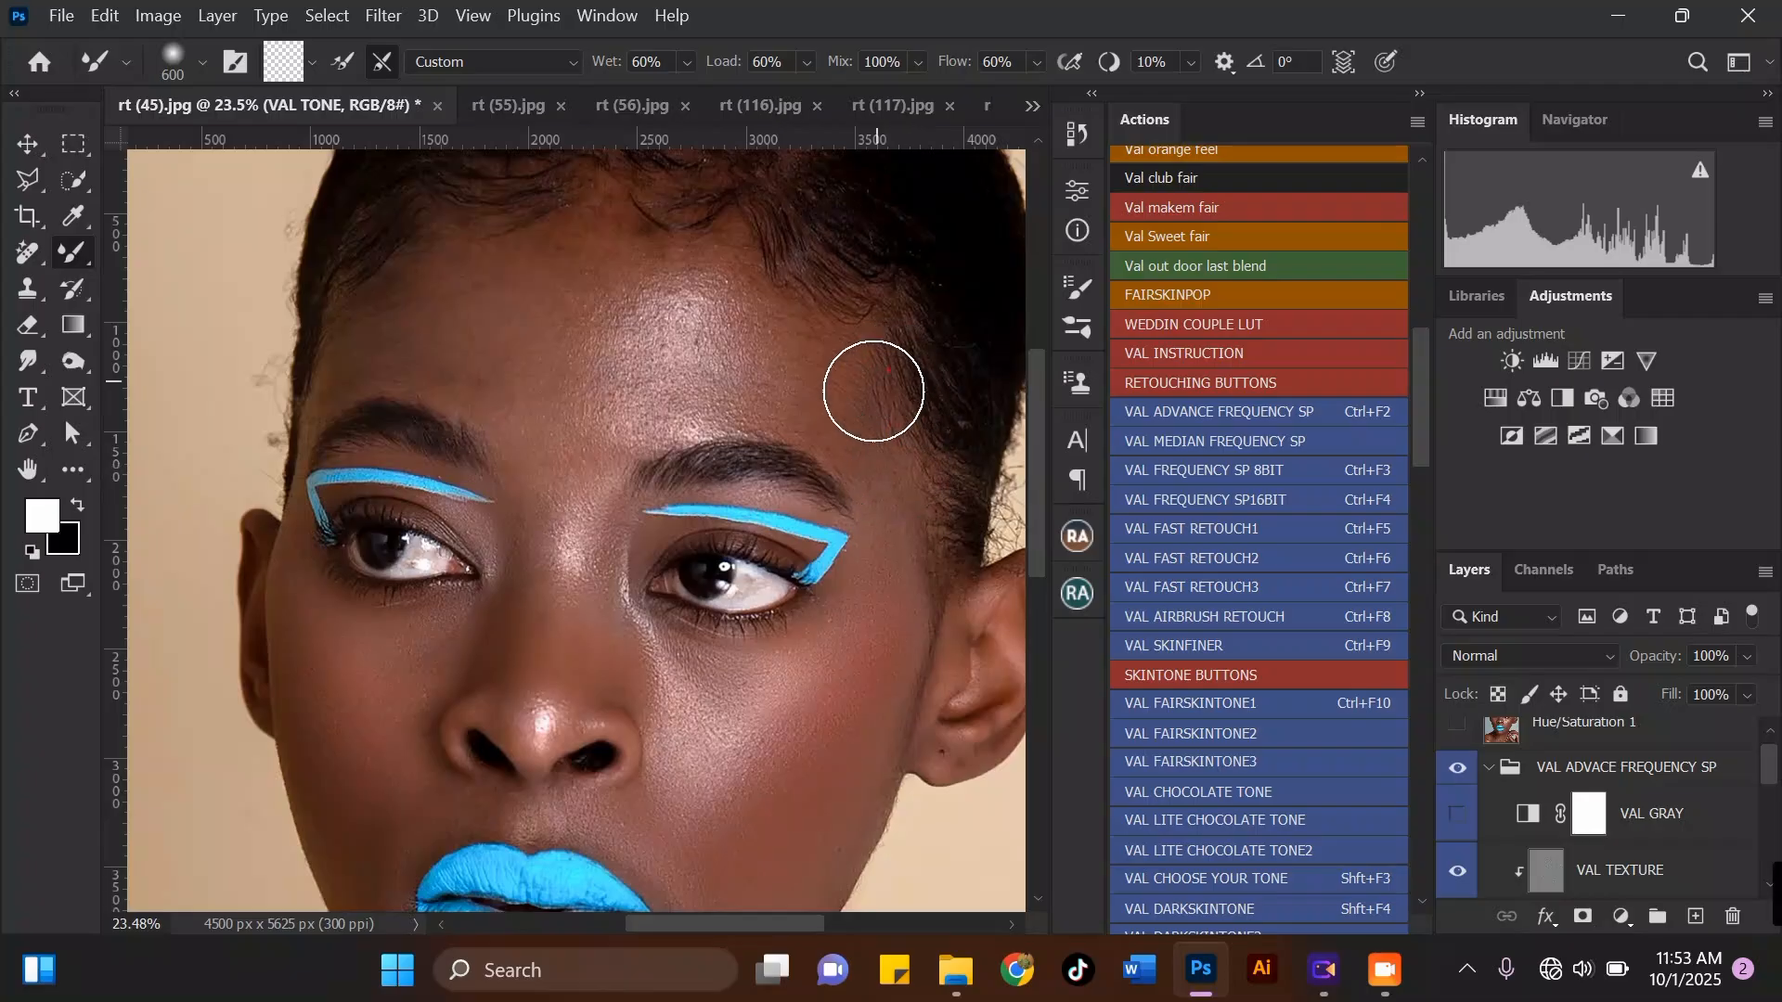
{"action": "scroll", "coordinate": [854, 353], "scroll_direction": "down", "scroll_amount": 1}
{"action": "scroll", "coordinate": [872, 446], "scroll_direction": "up", "scroll_amount": 1}
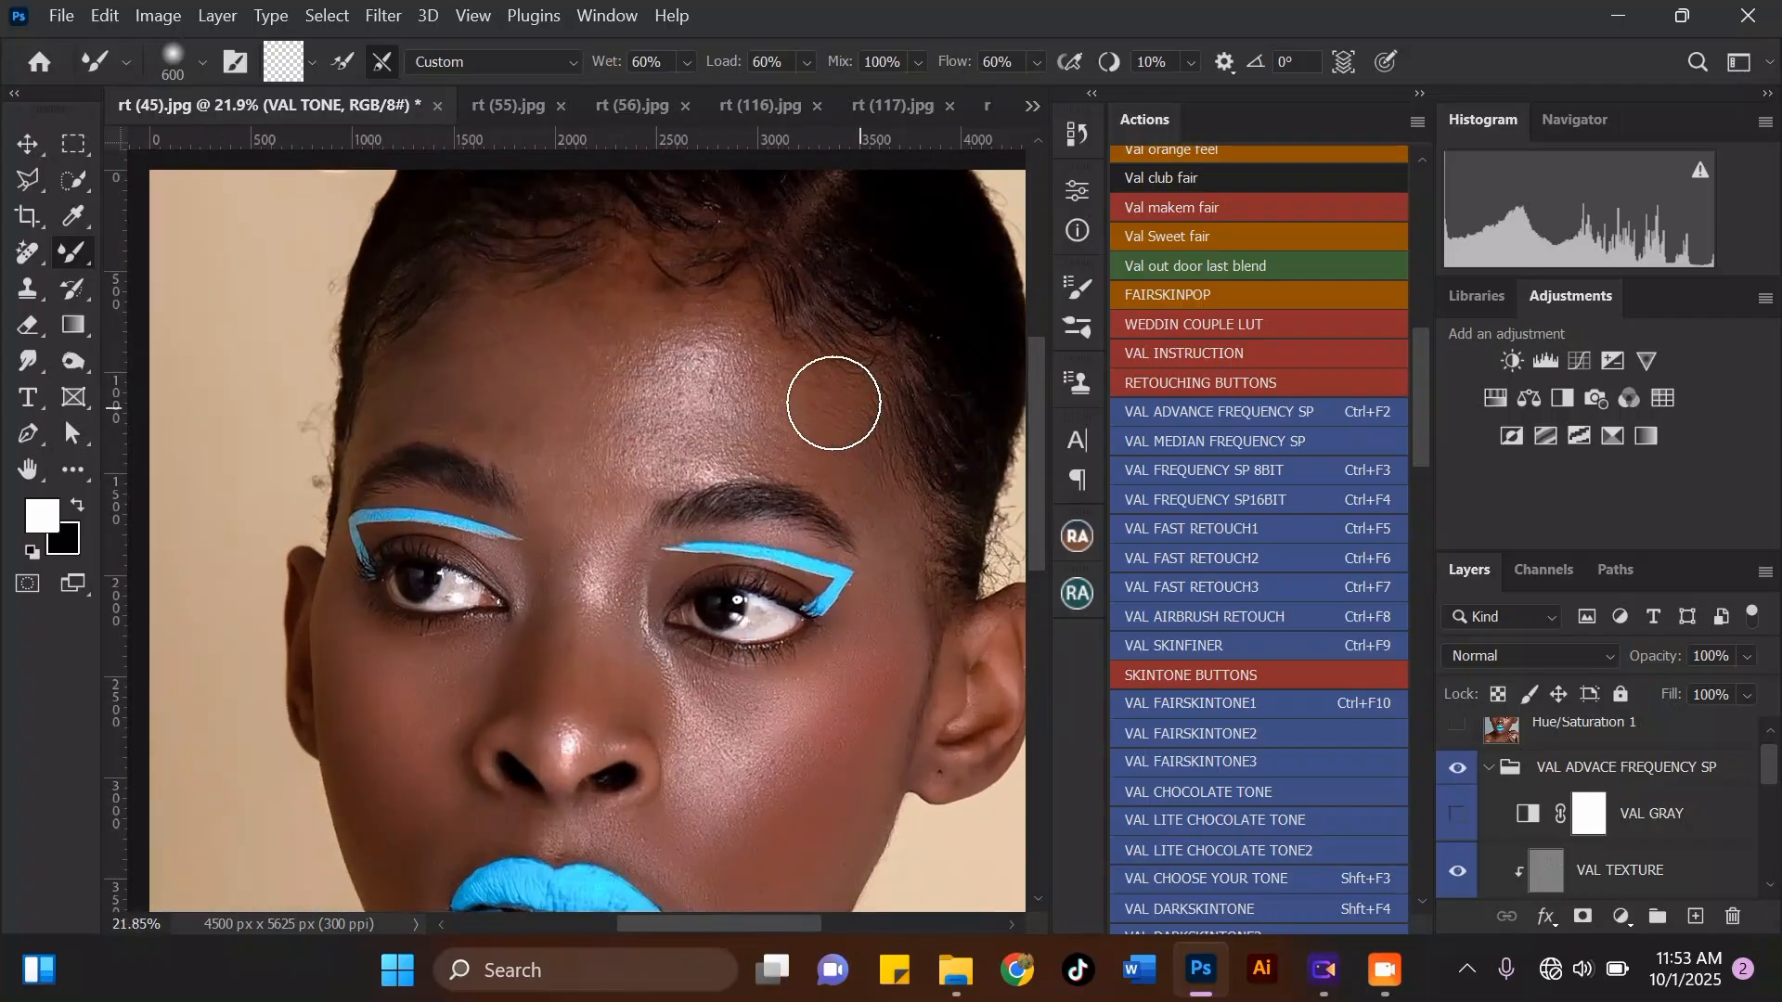
Step: Blend the lit side of the forehead above the eyebrow with a slightly smaller Mixer Brush
{"action": "scroll", "coordinate": [832, 399], "scroll_direction": "up", "scroll_amount": 1}
{"action": "key", "text": "bracketleft"}
{"action": "mouse_move", "coordinate": [802, 424]}
{"action": "left_mouse_down"}
{"action": "mouse_move", "coordinate": [803, 362]}
{"action": "mouse_move", "coordinate": [835, 459]}
{"action": "mouse_move", "coordinate": [846, 390]}
{"action": "mouse_move", "coordinate": [752, 435]}
{"action": "mouse_move", "coordinate": [781, 326]}
{"action": "mouse_move", "coordinate": [820, 424]}
{"action": "mouse_move", "coordinate": [820, 396]}
{"action": "left_mouse_up"}
Step: Smooth the forehead above the shaded-side eyebrow with the Mixer Brush at 400 to 600 px
{"action": "scroll", "coordinate": [813, 401], "scroll_direction": "down", "scroll_amount": 2}
{"action": "scroll", "coordinate": [446, 331], "scroll_direction": "up", "scroll_amount": 1}
{"action": "key", "text": "bracketleft"}
{"action": "mouse_move", "coordinate": [437, 362]}
{"action": "left_mouse_down"}
{"action": "mouse_move", "coordinate": [388, 431]}
{"action": "mouse_move", "coordinate": [424, 387]}
{"action": "mouse_move", "coordinate": [442, 433]}
{"action": "mouse_move", "coordinate": [466, 379]}
{"action": "mouse_move", "coordinate": [471, 435]}
{"action": "mouse_move", "coordinate": [501, 319]}
{"action": "mouse_move", "coordinate": [462, 336]}
{"action": "mouse_move", "coordinate": [498, 296]}
{"action": "mouse_move", "coordinate": [477, 362]}
{"action": "mouse_move", "coordinate": [514, 307]}
{"action": "mouse_move", "coordinate": [481, 294]}
{"action": "mouse_move", "coordinate": [508, 277]}
{"action": "mouse_move", "coordinate": [487, 362]}
{"action": "left_mouse_up"}
{"action": "key", "text": "bracketright"}
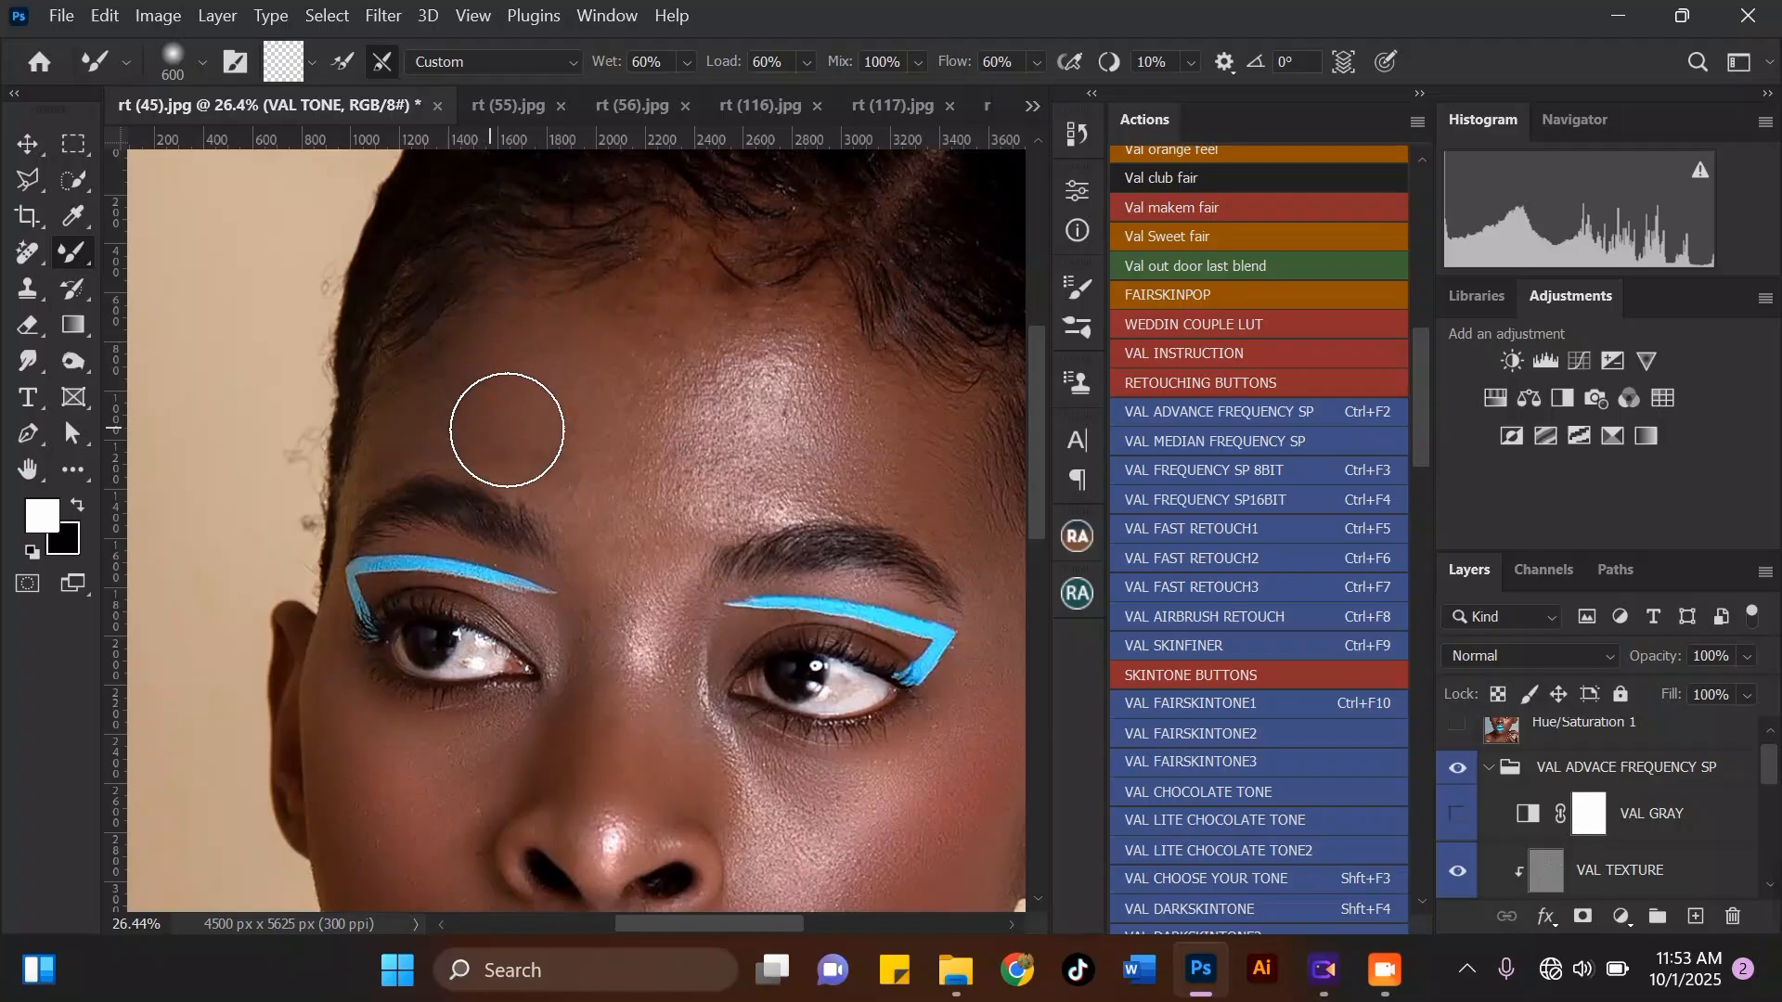
{"action": "scroll", "coordinate": [525, 370], "scroll_direction": "down", "scroll_amount": 2}
{"action": "scroll", "coordinate": [552, 433], "scroll_direction": "up", "scroll_amount": 2}
{"action": "key", "text": "bracketleft"}
{"action": "key", "text": "bracketleft"}
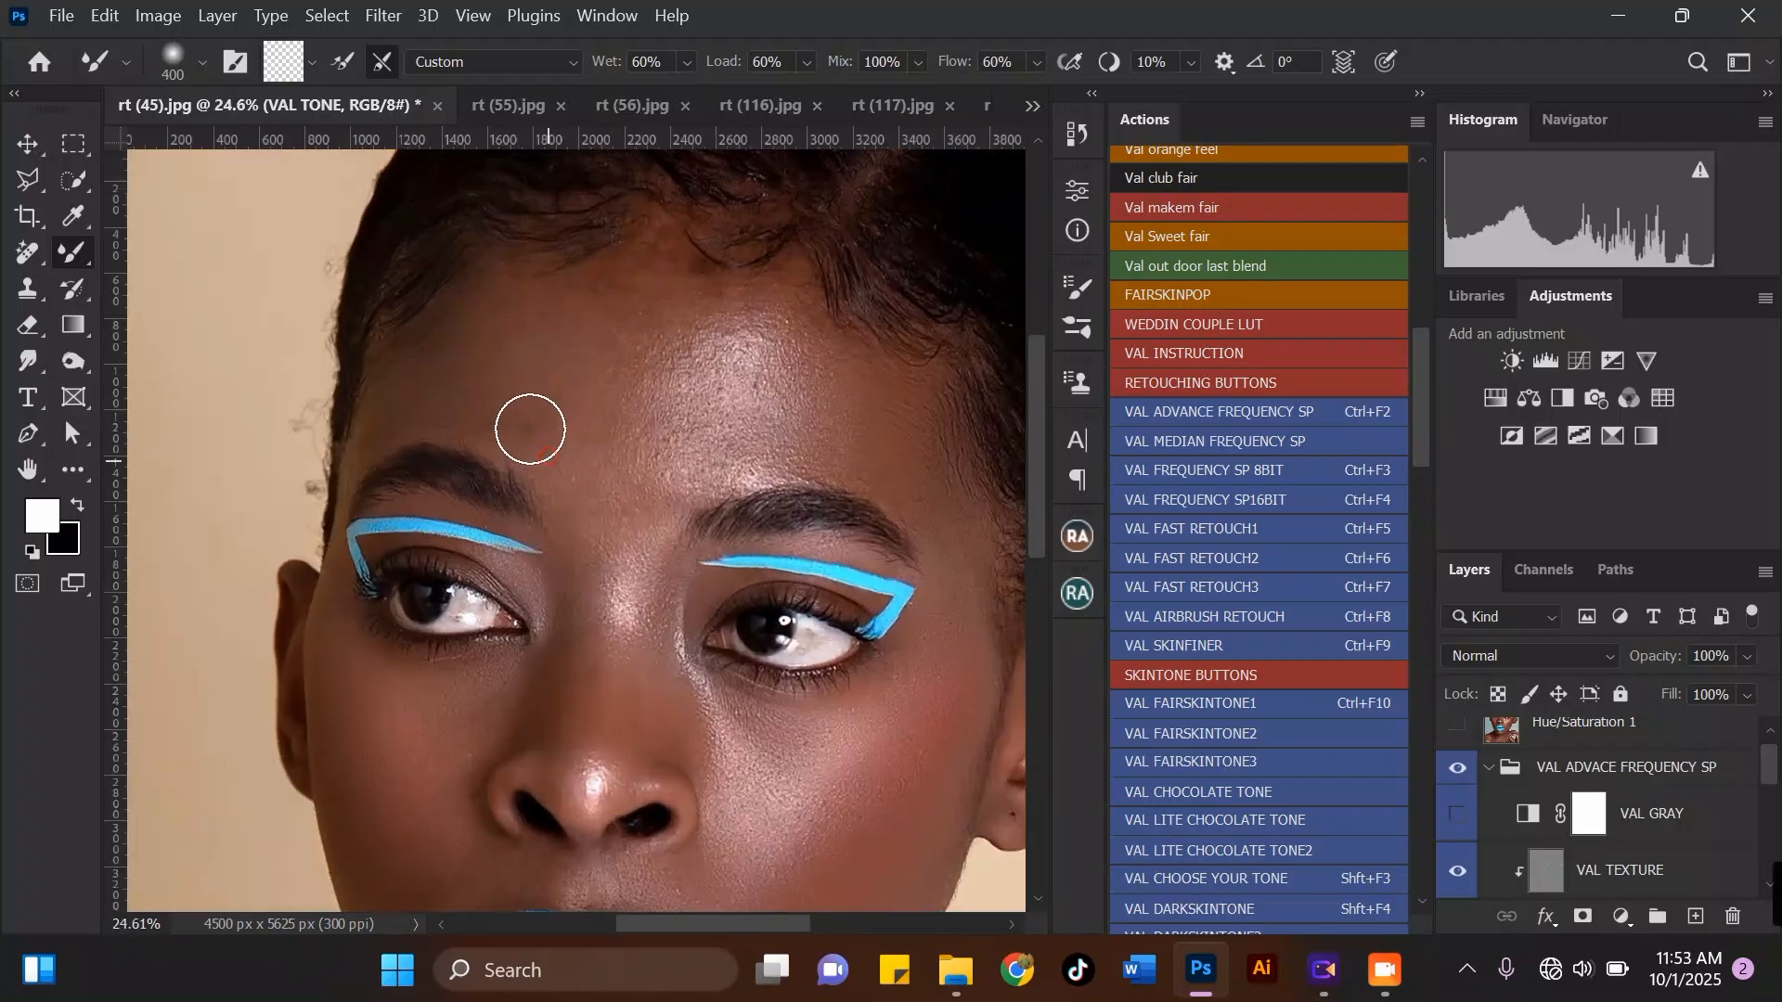
Step: Blend the shaded side of the forehead from the hairline down to the inner eyebrow with an enlarged Mixer Brush
{"action": "key", "text": "bracketright"}
{"action": "key", "text": "bracketright"}
{"action": "key", "text": "bracketright"}
{"action": "left_click_drag", "start_coordinate": [533, 287], "coordinate": [517, 370]}
{"action": "key", "text": "bracketleft"}
{"action": "left_click_drag", "start_coordinate": [560, 455], "coordinate": [585, 411]}
Step: Blend the centre of the forehead down towards the inner end of the lit-side eyebrow with the Mixer Brush at 600 px
{"action": "key", "text": "bracketright"}
{"action": "mouse_move", "coordinate": [628, 340]}
{"action": "left_mouse_down"}
{"action": "mouse_move", "coordinate": [619, 424]}
{"action": "mouse_move", "coordinate": [676, 414]}
{"action": "left_mouse_up"}
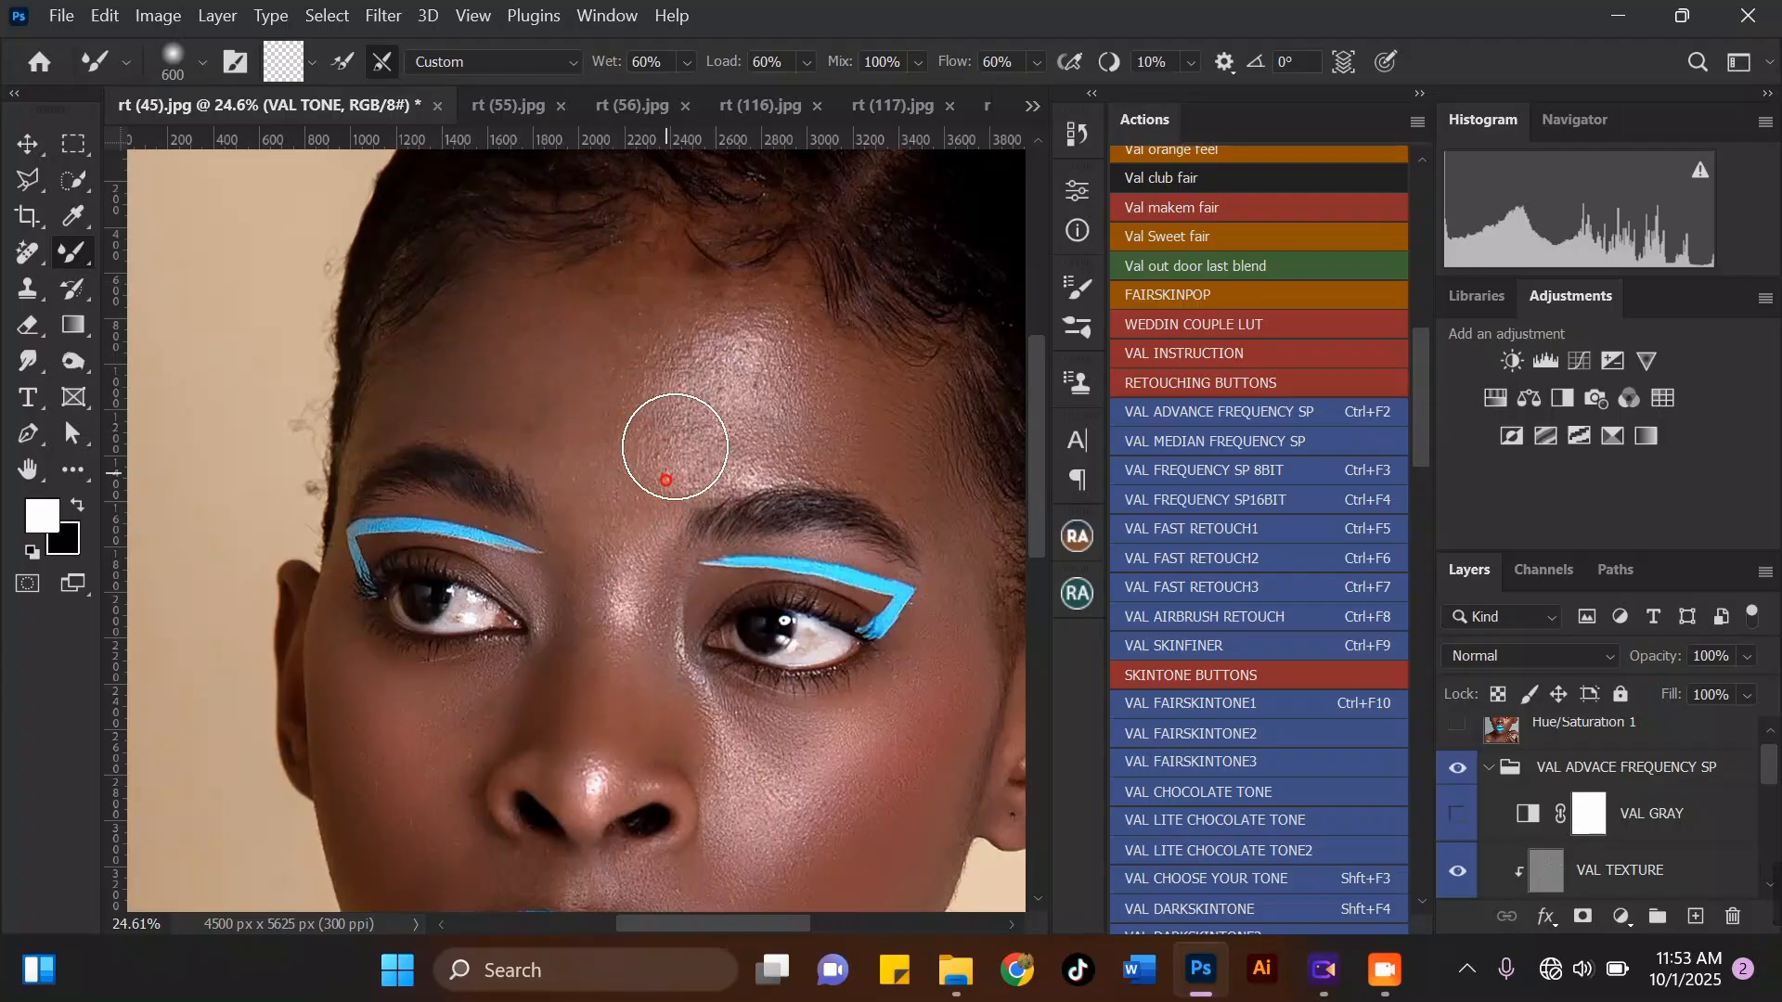
{"action": "key", "text": "bracketright"}
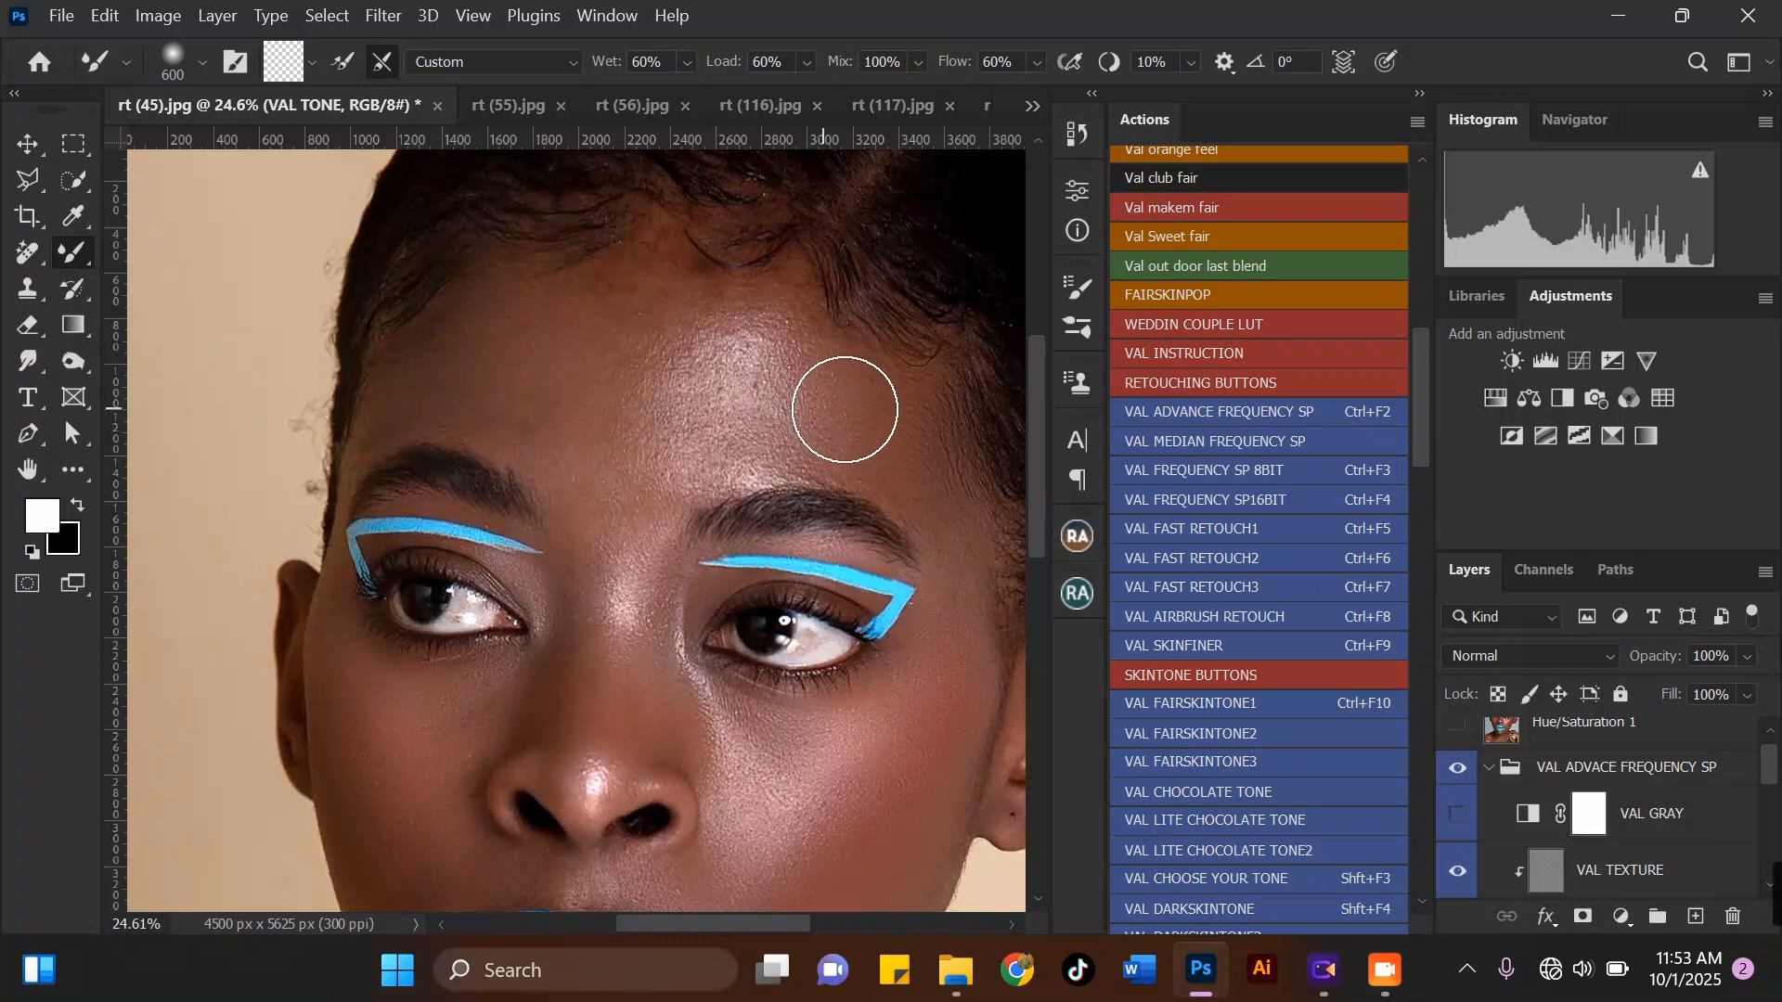
Step: Smooth the transition from the forehead highlight to the lit-side temple with the Mixer Brush at 600 px
{"action": "scroll", "coordinate": [848, 378], "scroll_direction": "down", "scroll_amount": 1}
{"action": "scroll", "coordinate": [825, 381], "scroll_direction": "up", "scroll_amount": 1}
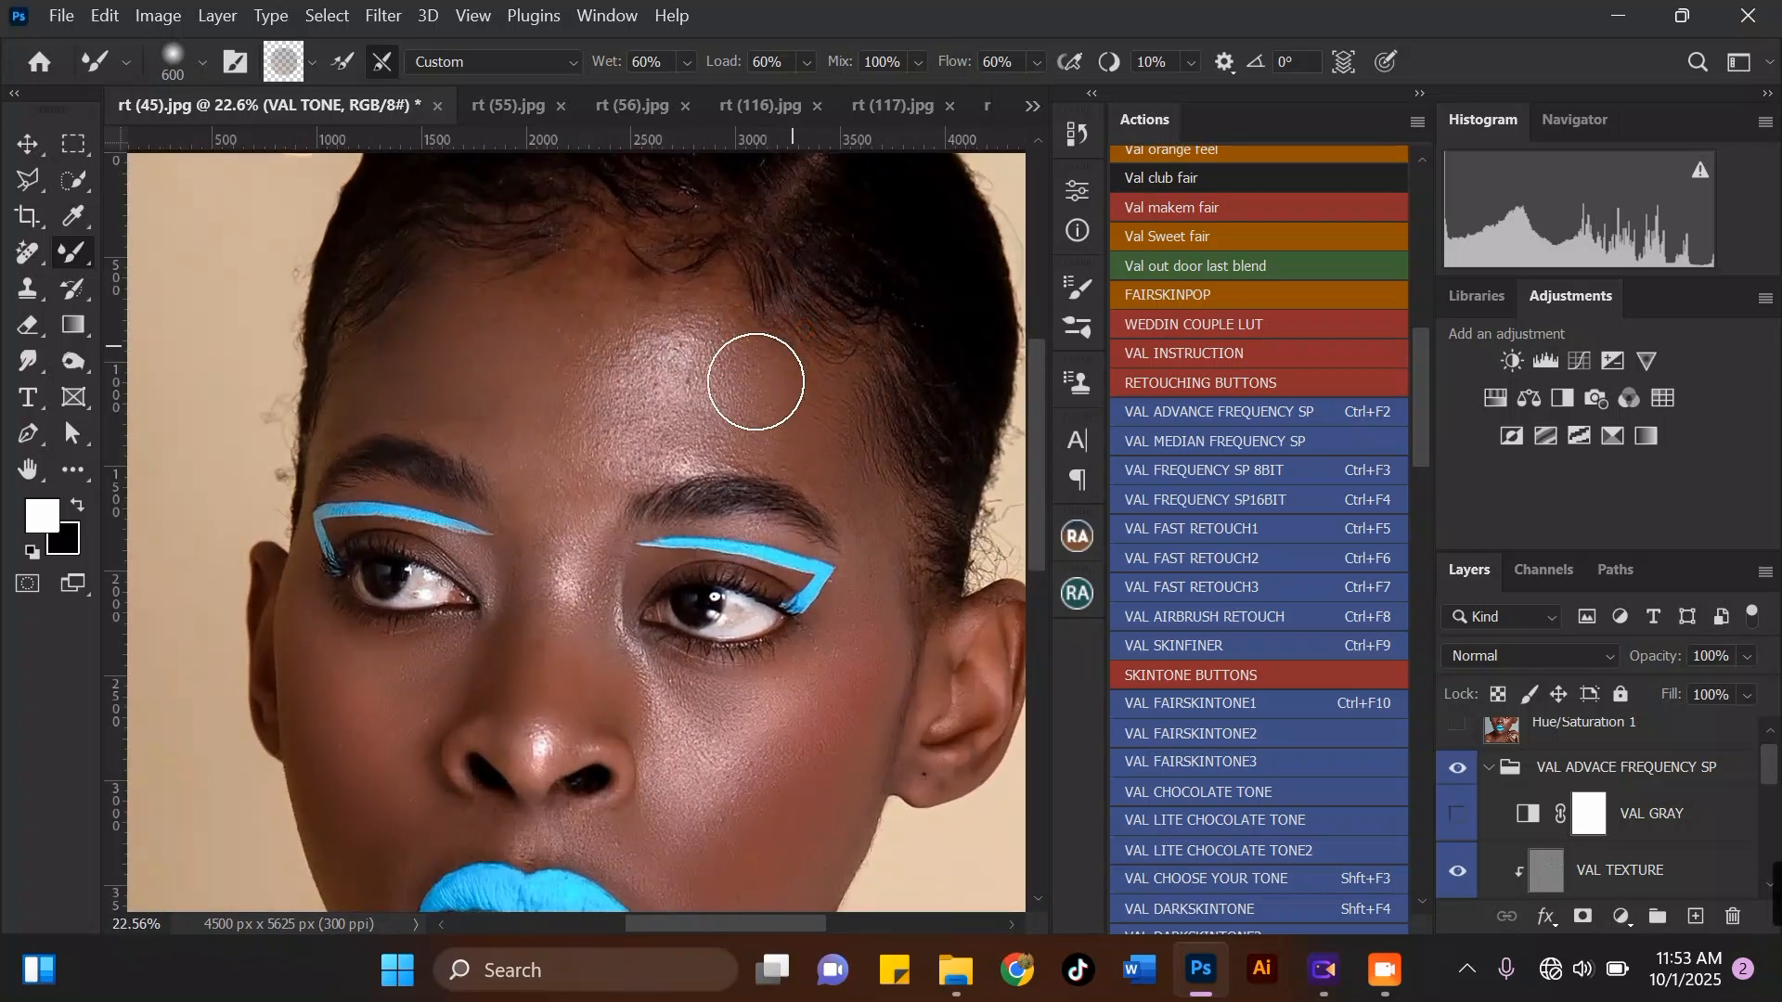
{"action": "scroll", "coordinate": [715, 297], "scroll_direction": "down", "scroll_amount": 1}
Step: Blend the upper middle of the forehead below the hairline with the Mixer Brush at 500 to 600 px
{"action": "scroll", "coordinate": [711, 306], "scroll_direction": "up", "scroll_amount": 1}
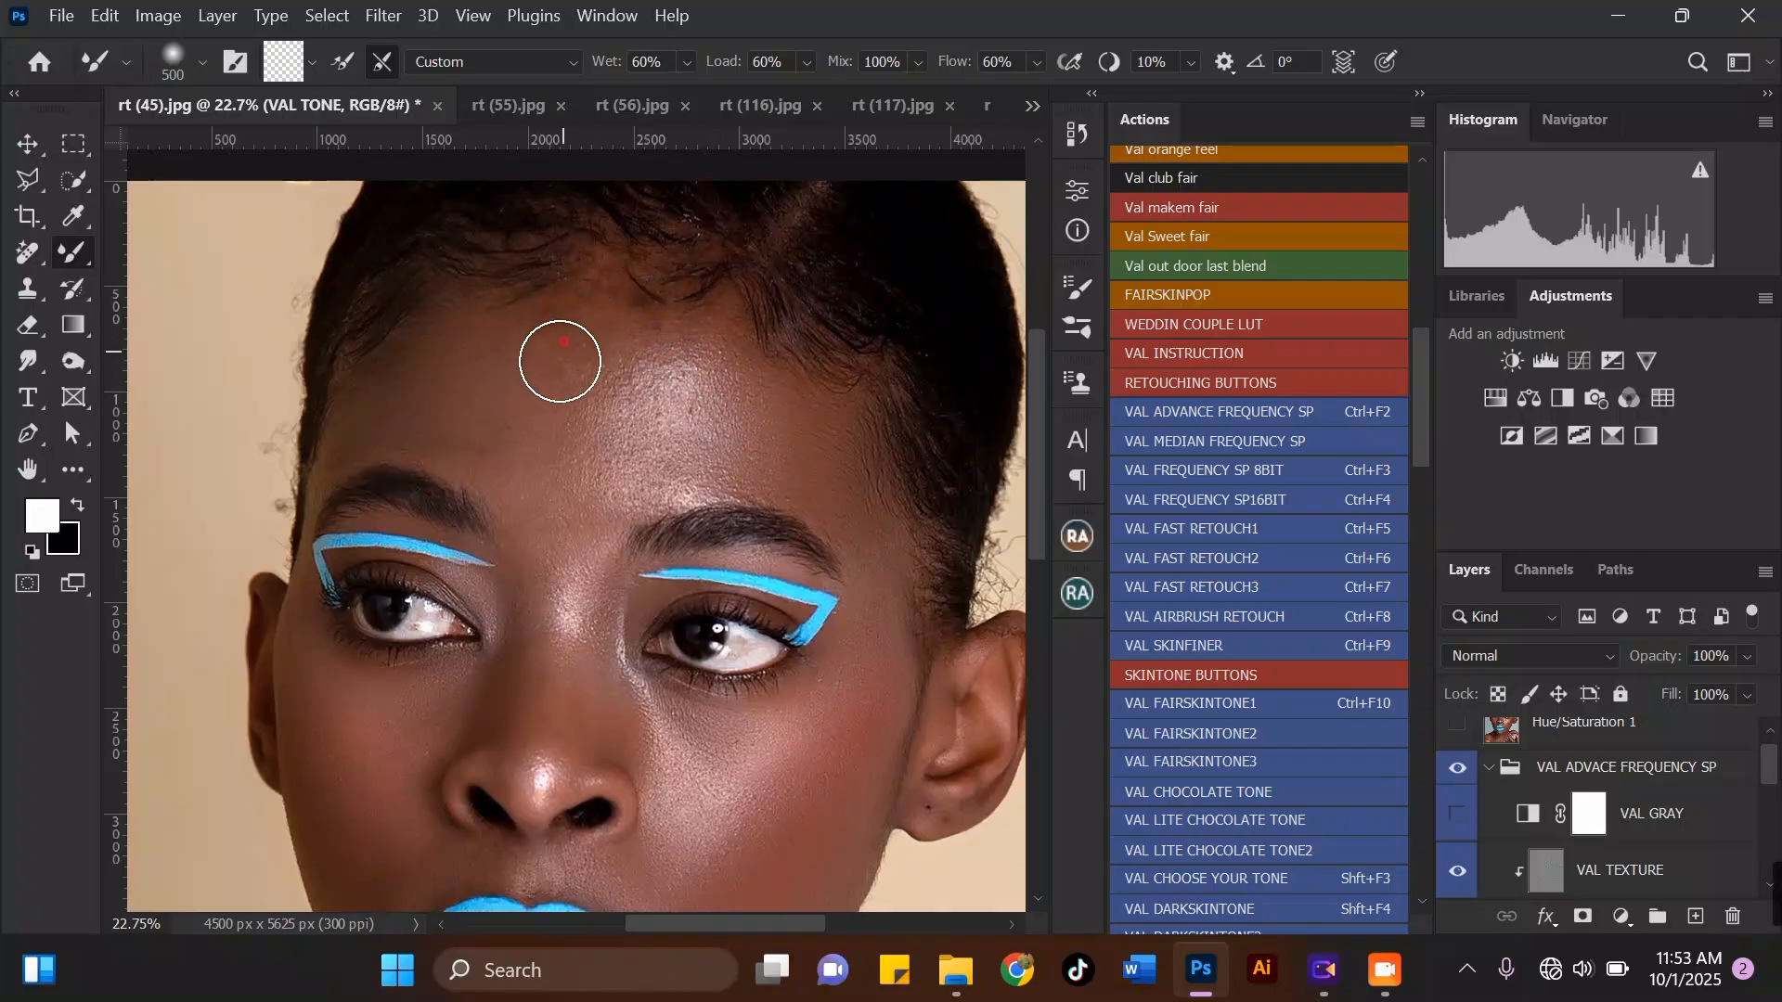
{"action": "mouse_move", "coordinate": [609, 320]}
{"action": "left_mouse_down"}
{"action": "mouse_move", "coordinate": [676, 325]}
{"action": "mouse_move", "coordinate": [637, 303]}
{"action": "left_mouse_up"}
{"action": "scroll", "coordinate": [624, 305], "scroll_direction": "down", "scroll_amount": 3}
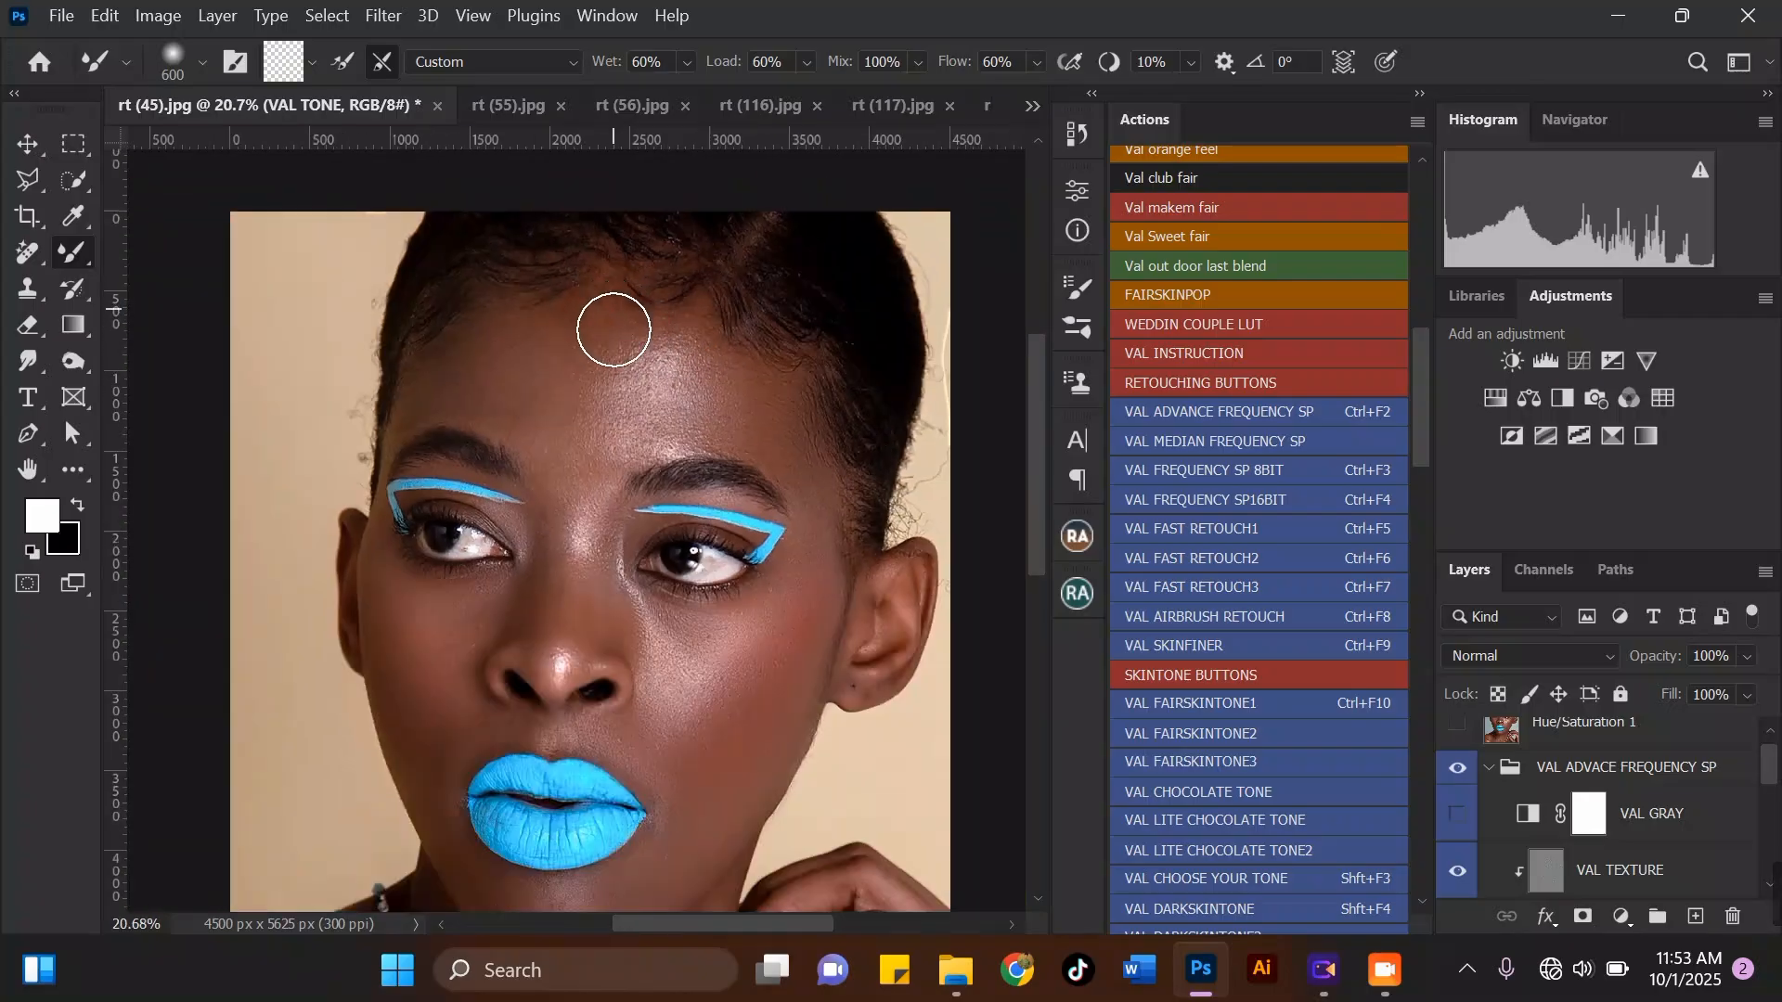
{"action": "key", "text": "bracketright"}
Step: Blend the forehead just above the inner end of the shaded-side eyebrow with the Mixer Brush at 600 px
{"action": "scroll", "coordinate": [590, 401], "scroll_direction": "up", "scroll_amount": 2}
{"action": "key", "text": "bracketleft"}
{"action": "key", "text": "bracketleft"}
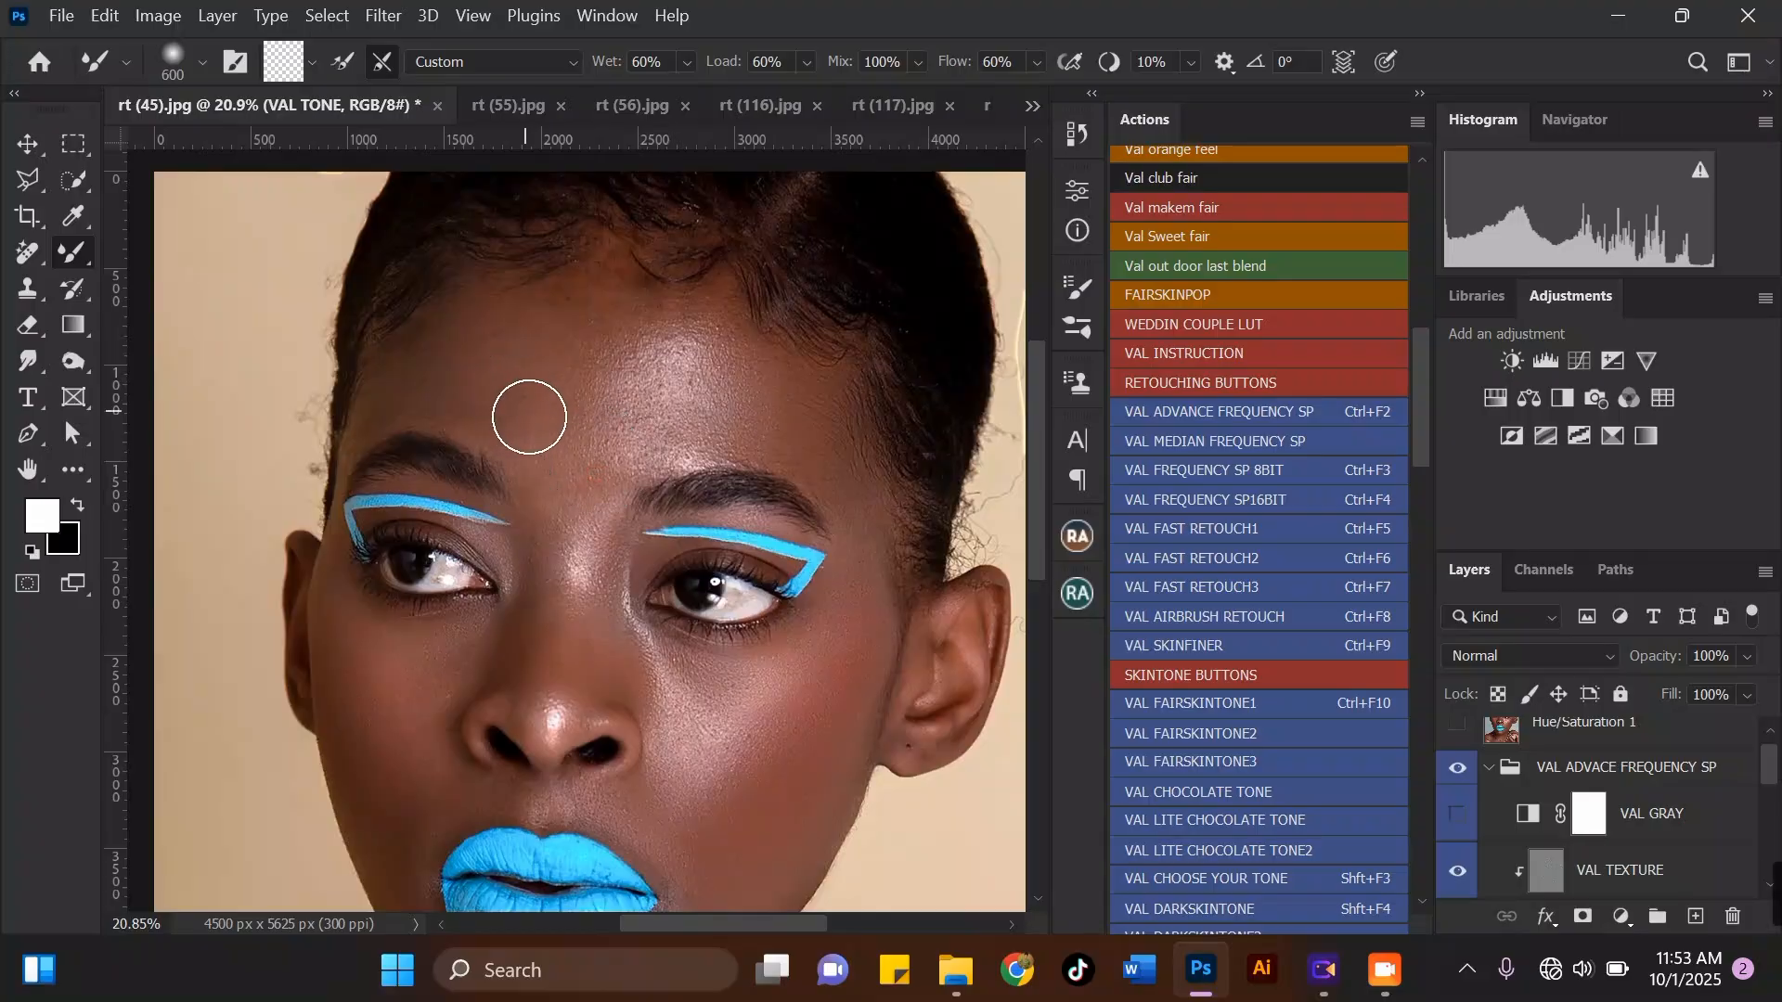
Step: Even out the band of skin along the hairline, from the shaded side across to the lit side, with the Mixer Brush
{"action": "scroll", "coordinate": [565, 409], "scroll_direction": "down", "scroll_amount": 1}
{"action": "scroll", "coordinate": [486, 306], "scroll_direction": "up", "scroll_amount": 4}
{"action": "key", "text": "bracketright"}
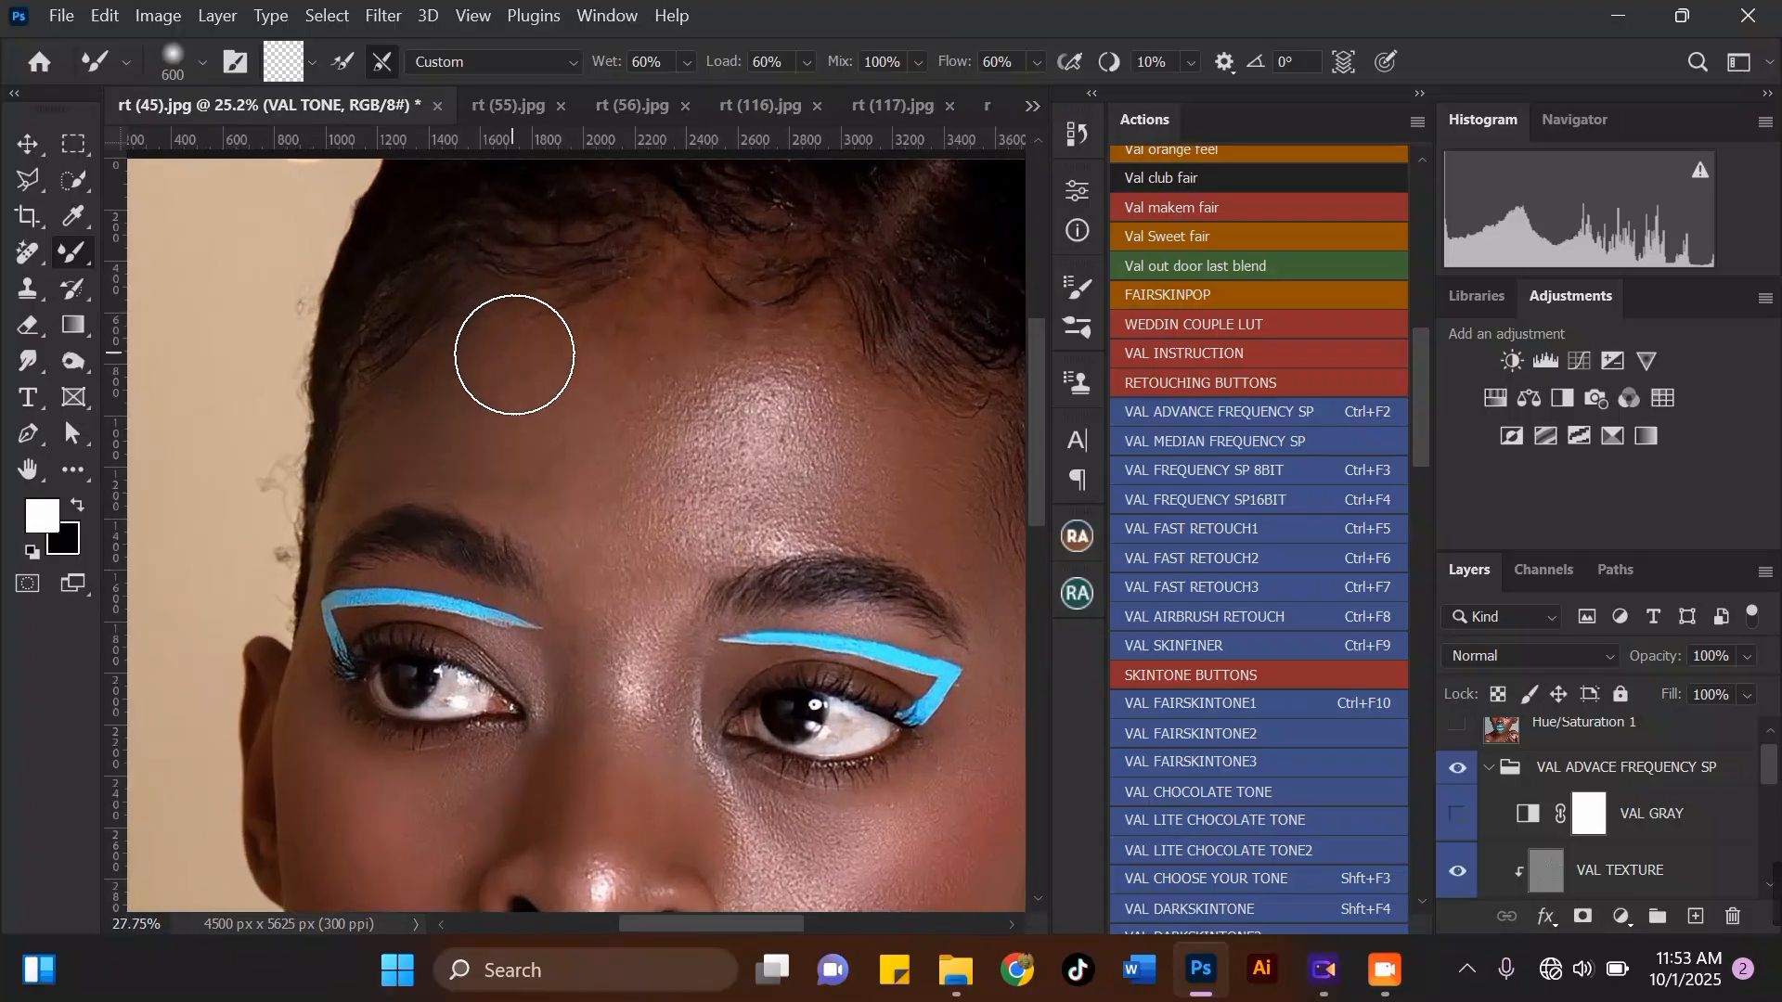
{"action": "mouse_move", "coordinate": [609, 324]}
{"action": "left_mouse_down"}
{"action": "mouse_move", "coordinate": [637, 276]}
{"action": "mouse_move", "coordinate": [690, 280]}
{"action": "mouse_move", "coordinate": [665, 254]}
{"action": "mouse_move", "coordinate": [642, 273]}
{"action": "mouse_move", "coordinate": [799, 332]}
{"action": "left_mouse_up"}
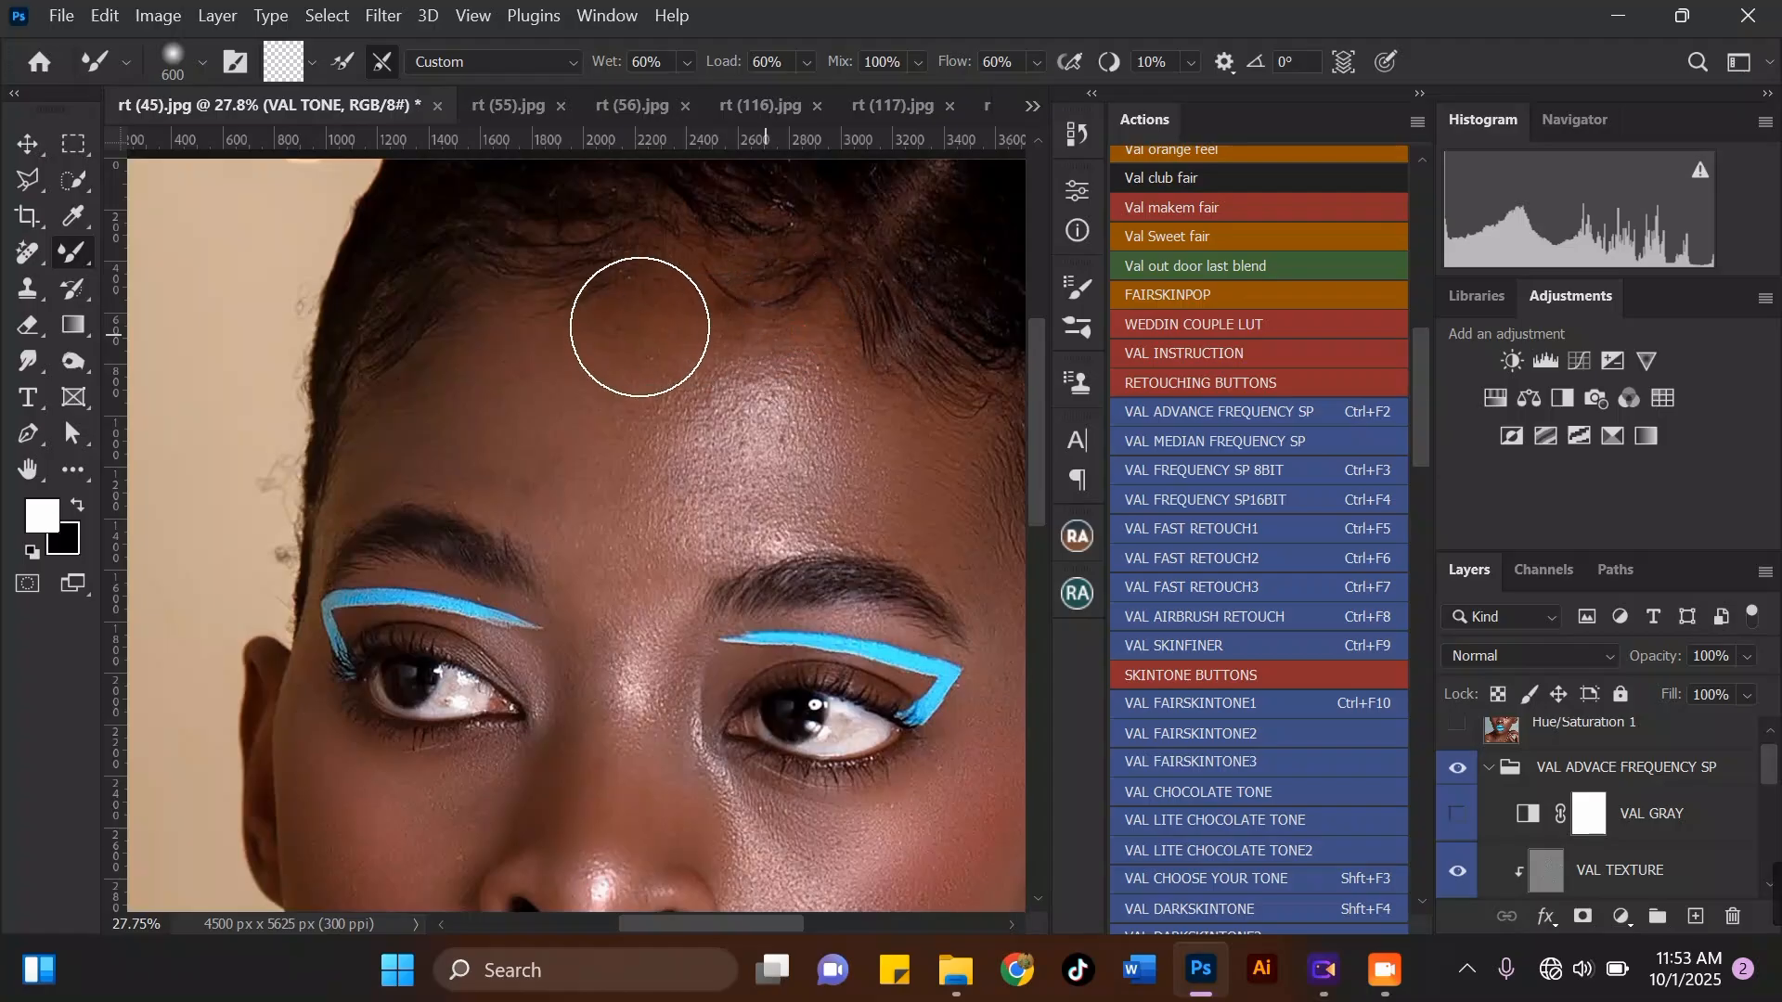
Step: Blend the upper forehead downwards between the shaded side and the highlight with the Mixer Brush at 500 to 600 px
{"action": "scroll", "coordinate": [641, 329], "scroll_direction": "down", "scroll_amount": 4}
{"action": "scroll", "coordinate": [632, 343], "scroll_direction": "up", "scroll_amount": 2}
{"action": "left_click_drag", "start_coordinate": [640, 341], "coordinate": [635, 376]}
{"action": "scroll", "coordinate": [609, 501], "scroll_direction": "down", "scroll_amount": 4}
{"action": "scroll", "coordinate": [599, 398], "scroll_direction": "up", "scroll_amount": 2}
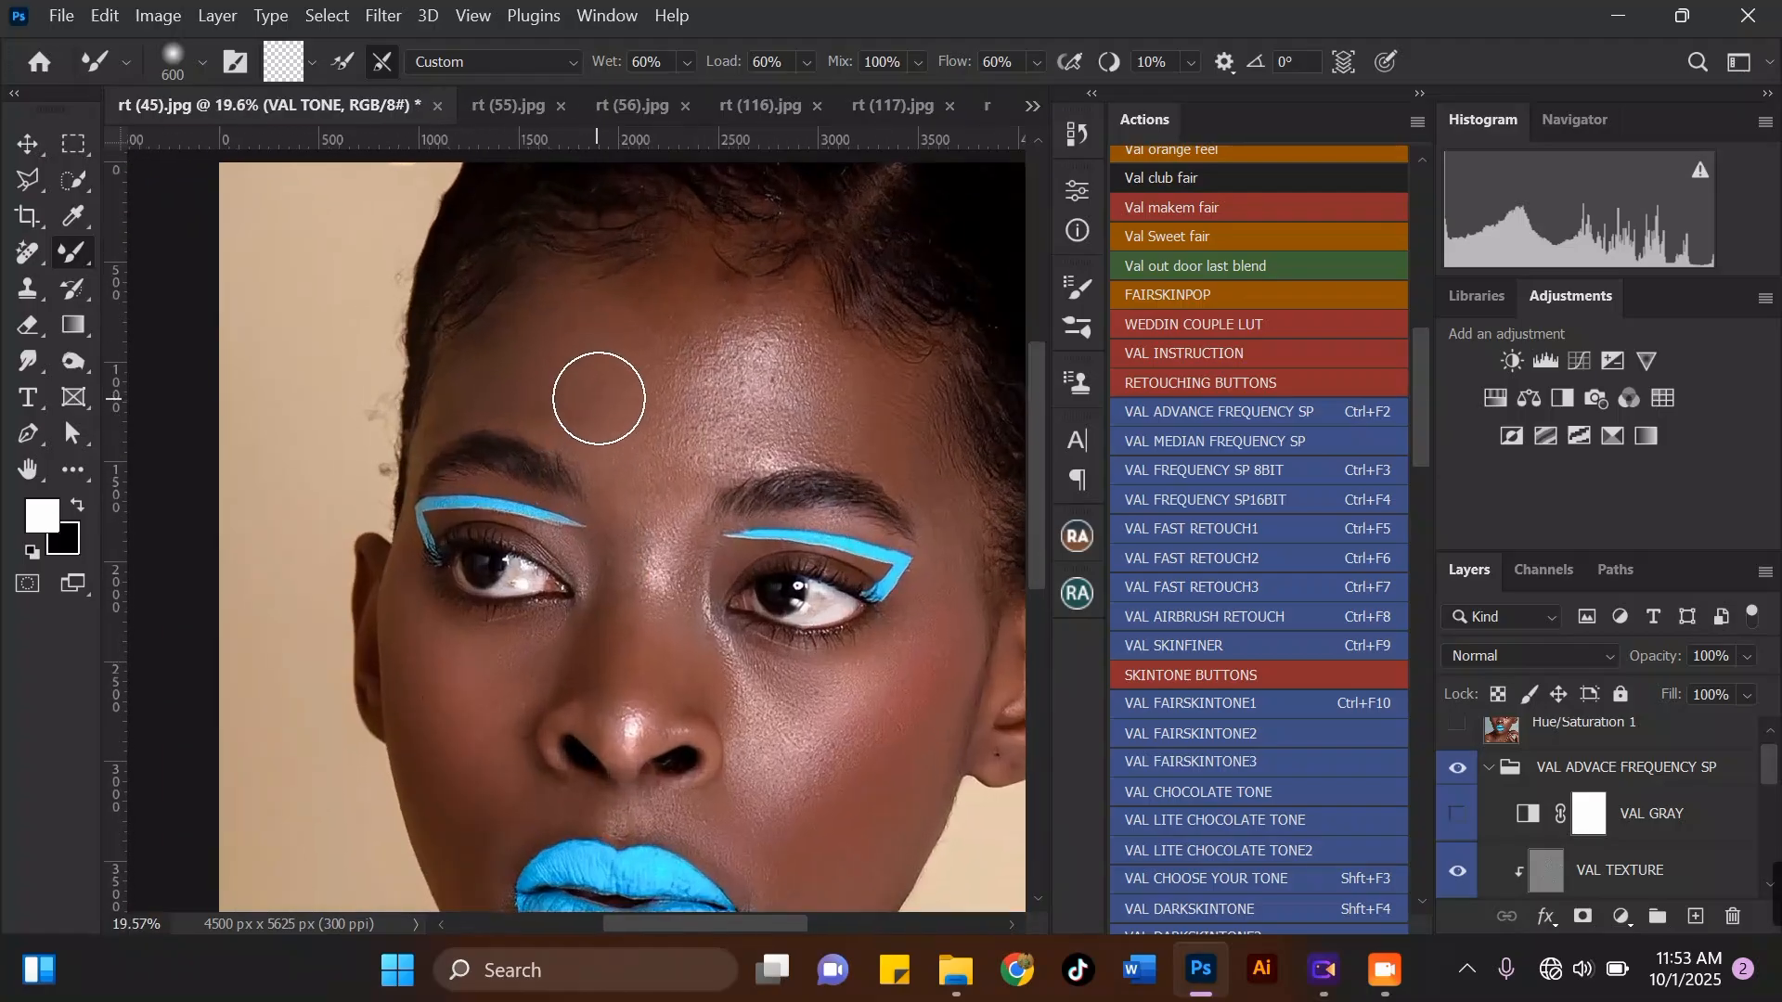
{"action": "scroll", "coordinate": [655, 435], "scroll_direction": "down", "scroll_amount": 3}
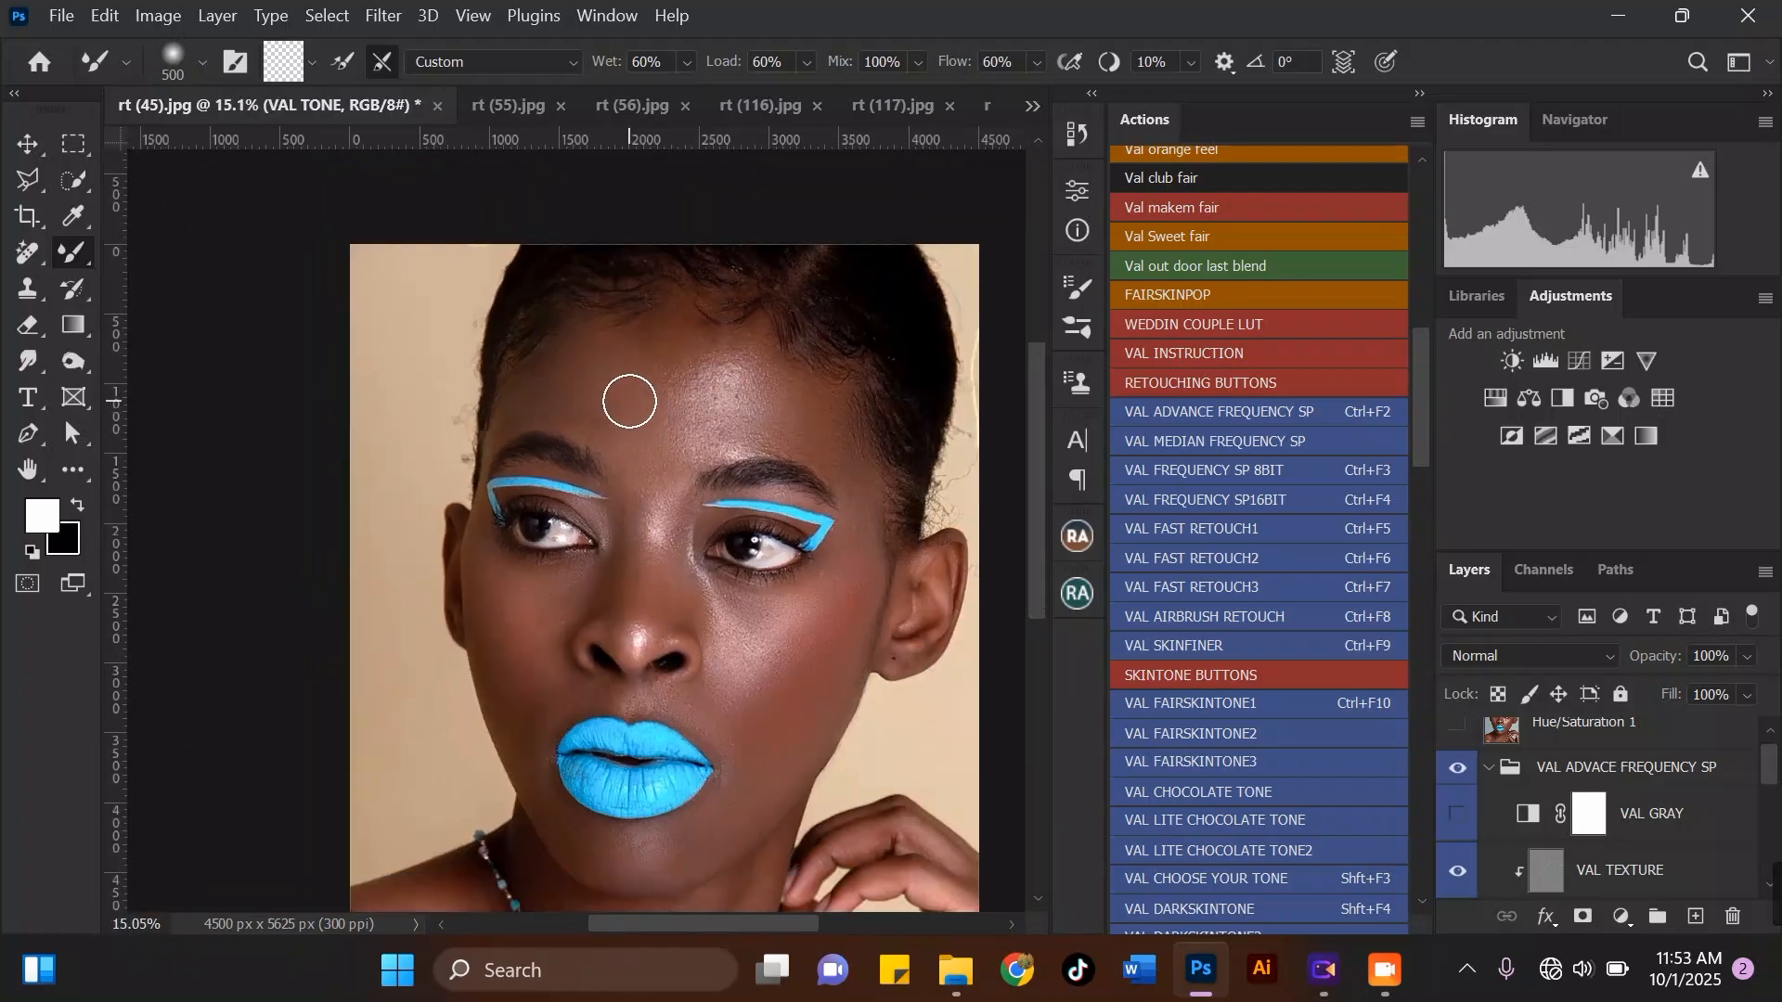
{"action": "scroll", "coordinate": [625, 334], "scroll_direction": "up", "scroll_amount": 1}
{"action": "scroll", "coordinate": [663, 369], "scroll_direction": "up", "scroll_amount": 3}
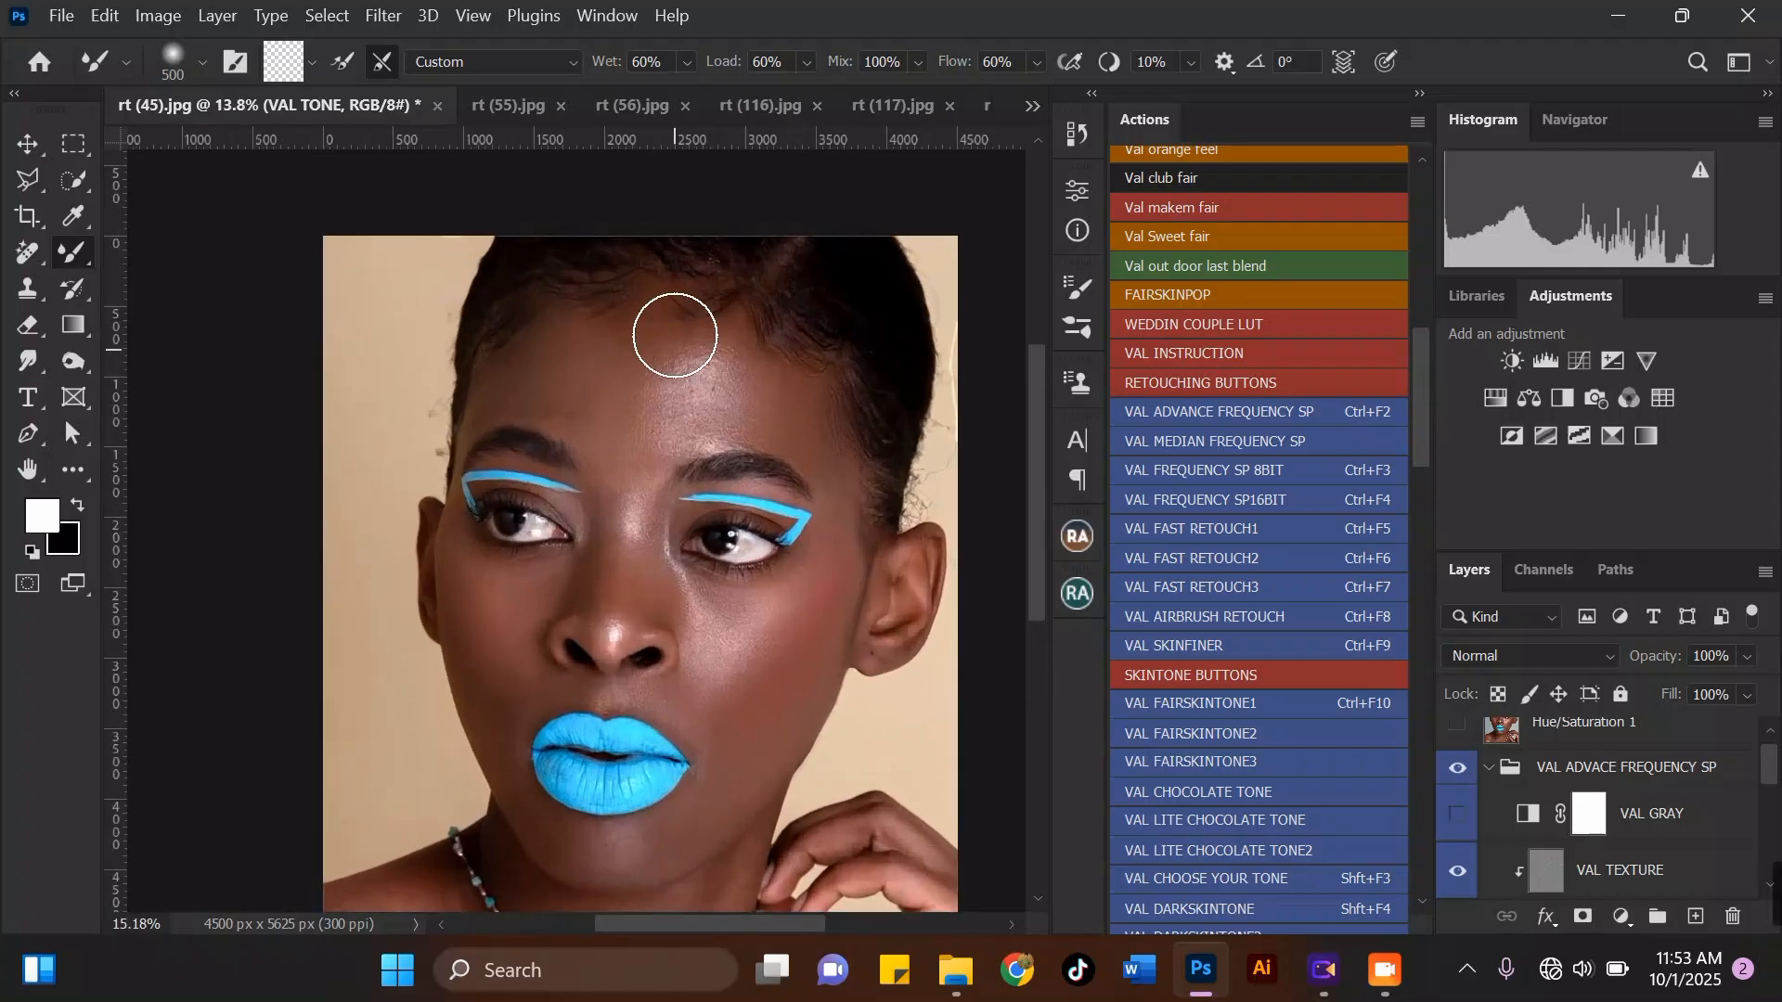
Step: Blend the upper forehead from the highlight towards the shaded side with the Mixer Brush at 700 px
{"action": "key", "text": "bracketright"}
{"action": "key", "text": "bracketright"}
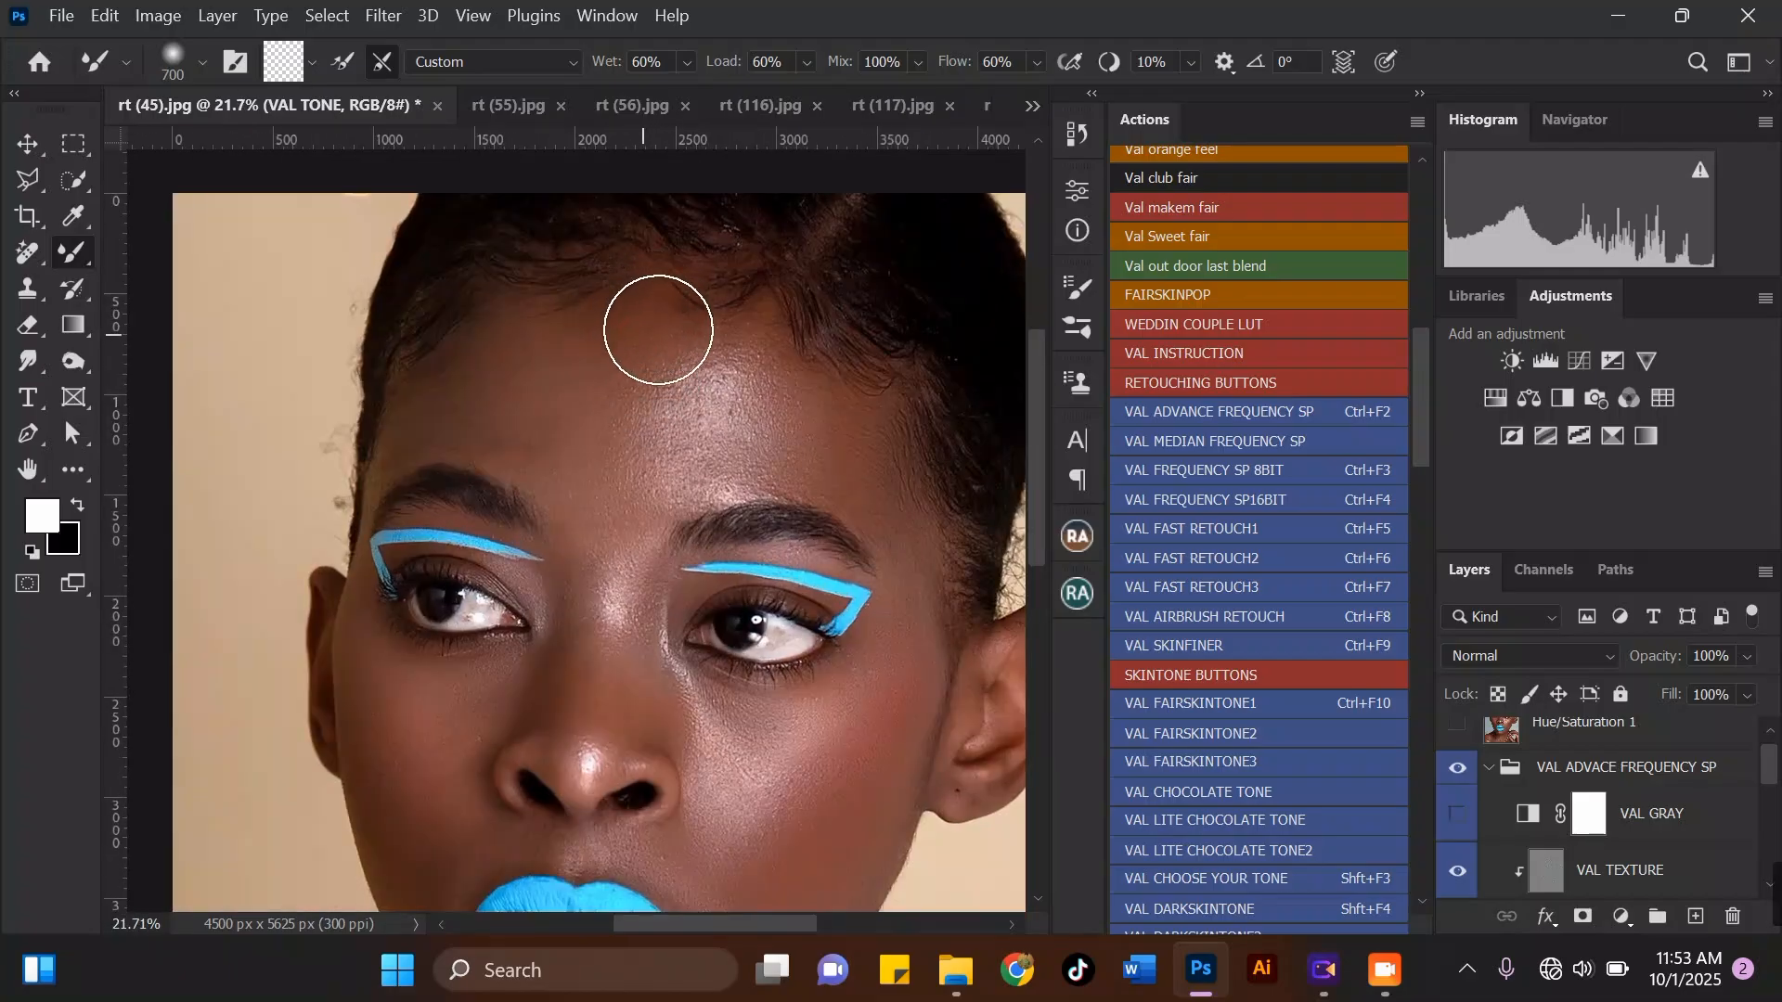
{"action": "left_click_drag", "start_coordinate": [745, 325], "coordinate": [686, 318]}
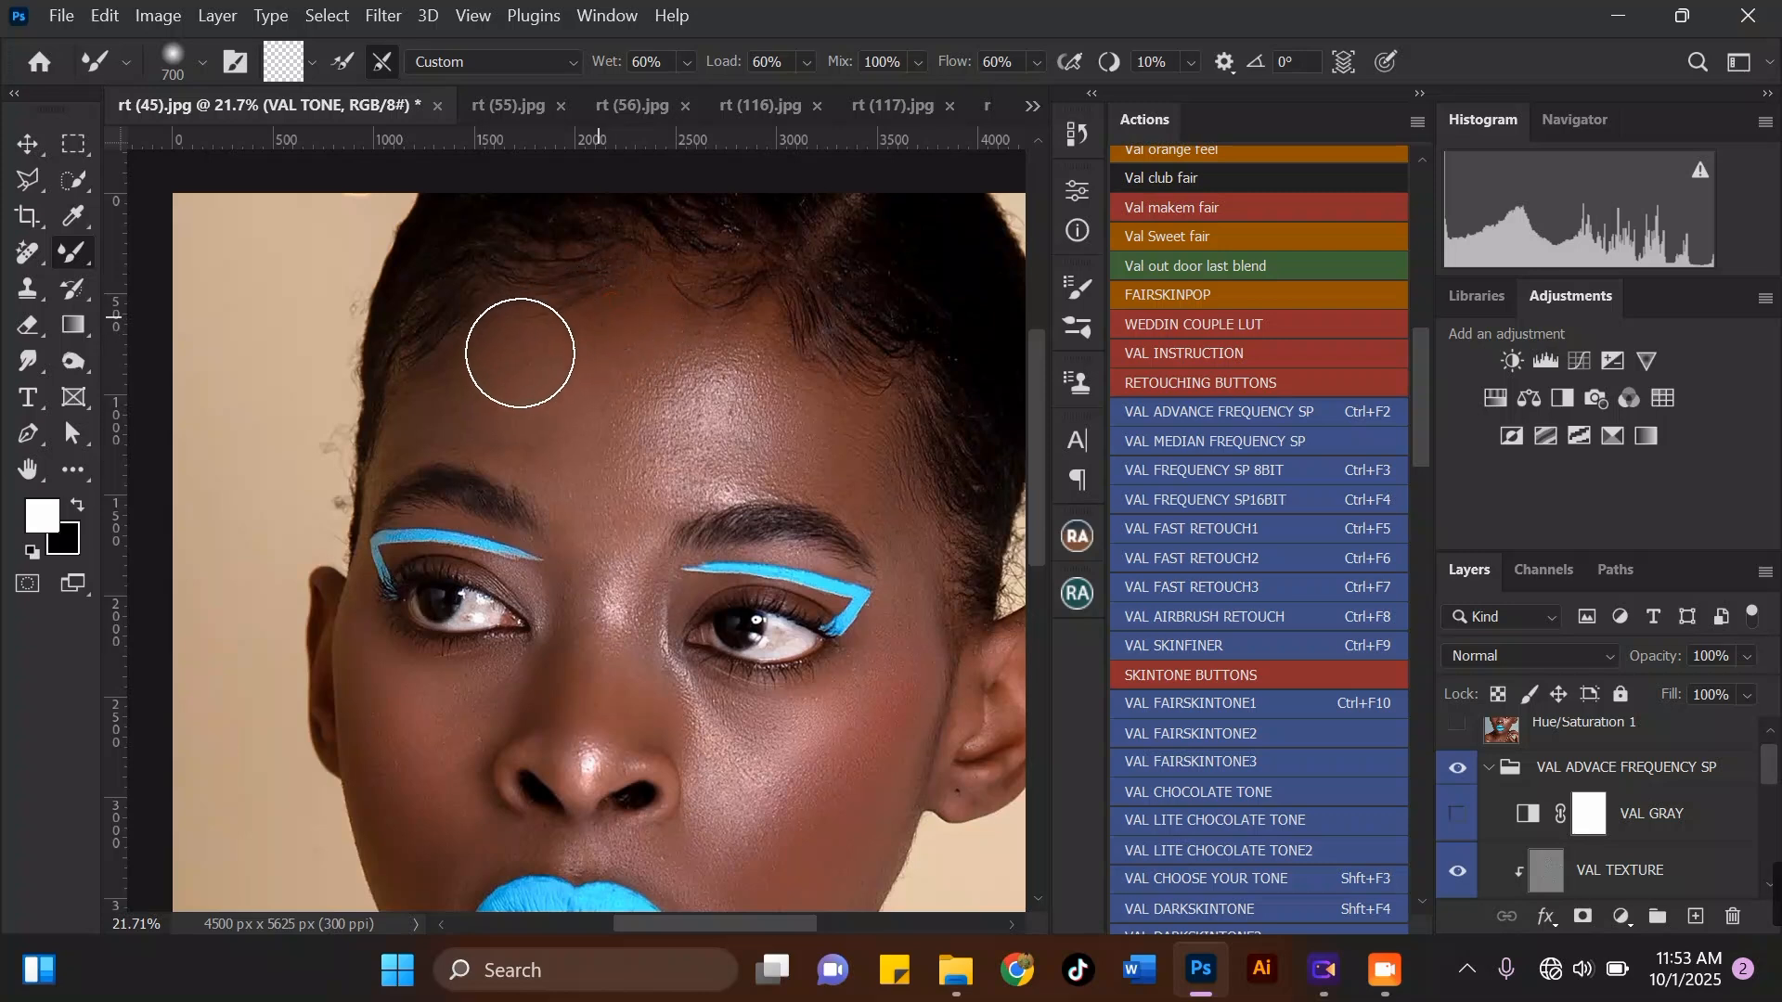
{"action": "key", "text": "bracketleft"}
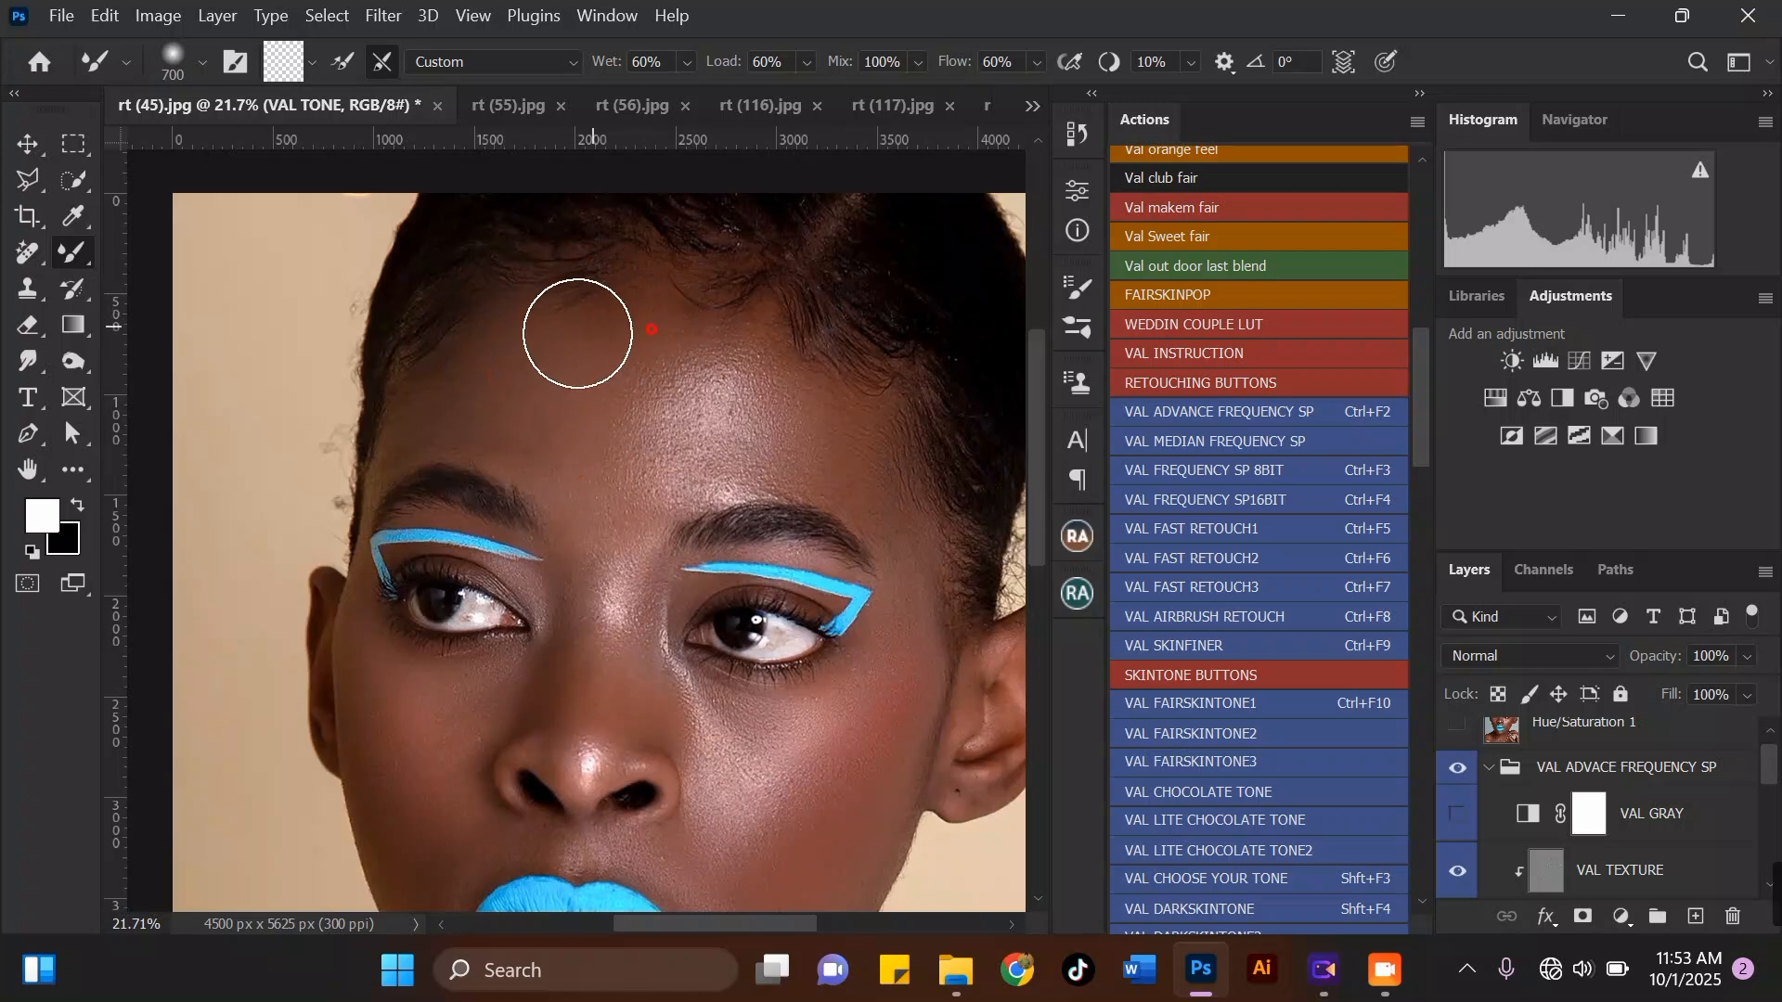
{"action": "scroll", "coordinate": [504, 377], "scroll_direction": "down", "scroll_amount": 1}
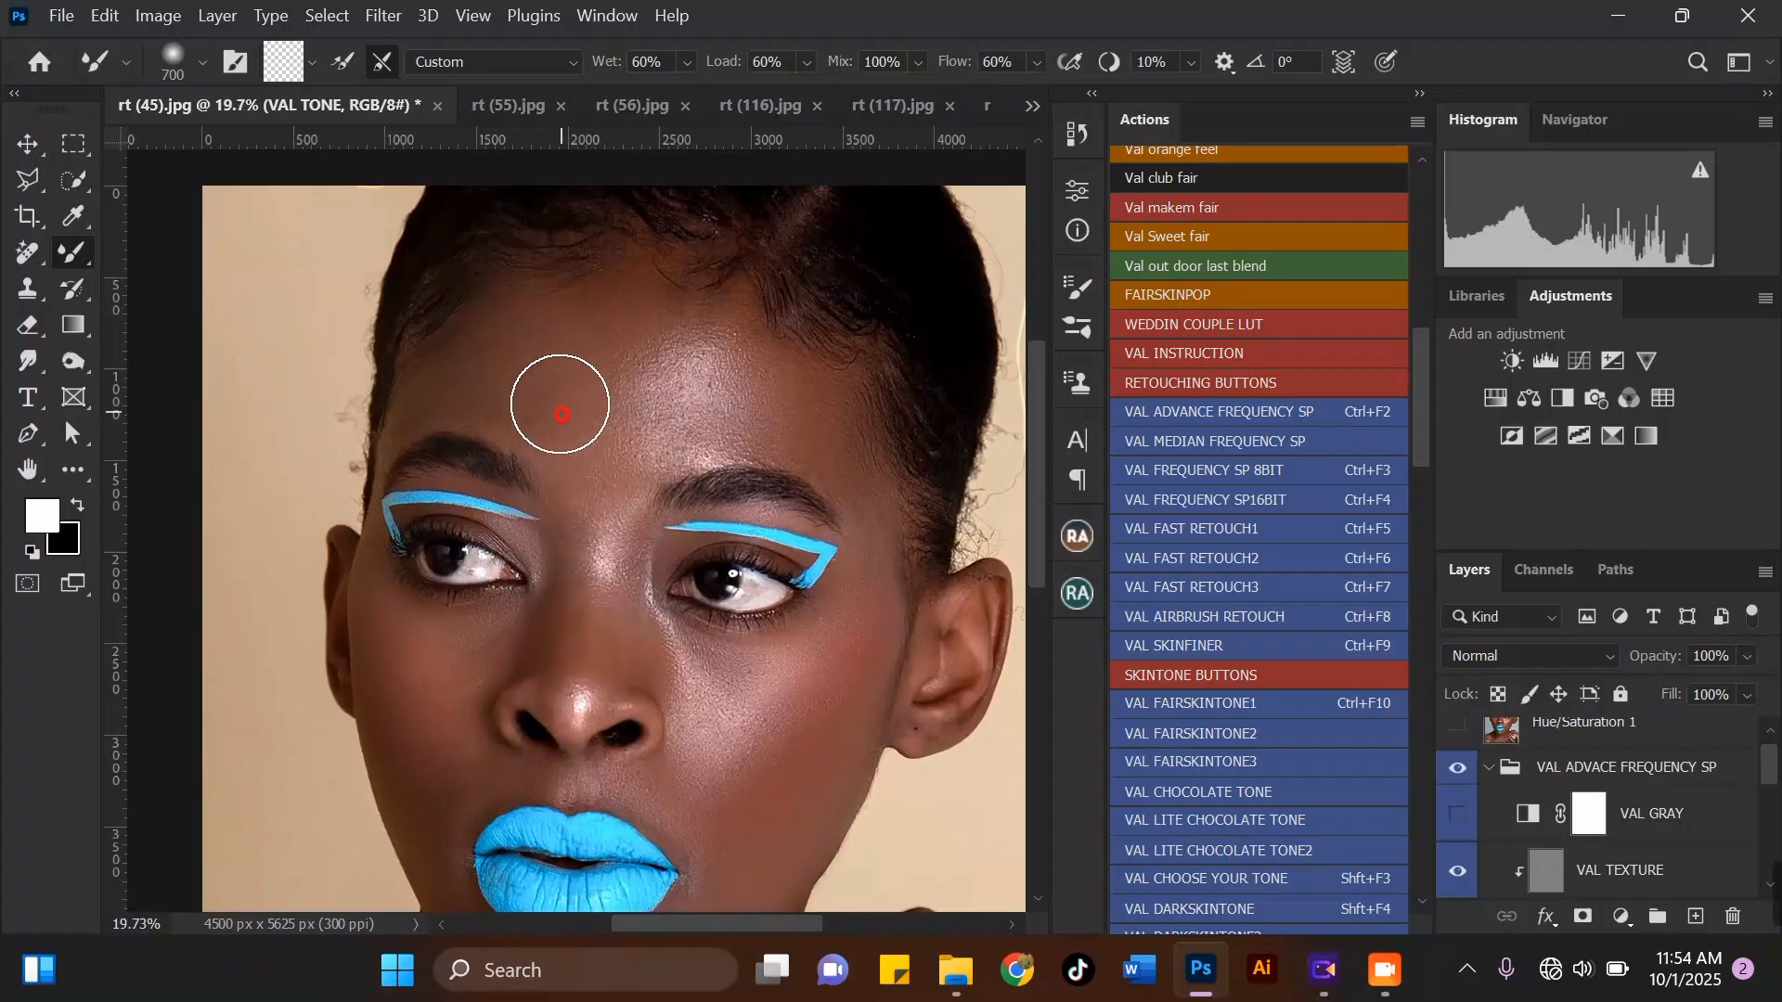
{"action": "mouse_move", "coordinate": [560, 317]}
{"action": "left_mouse_down"}
{"action": "mouse_move", "coordinate": [515, 301]}
{"action": "mouse_move", "coordinate": [608, 296]}
{"action": "mouse_move", "coordinate": [562, 308]}
{"action": "left_mouse_up"}
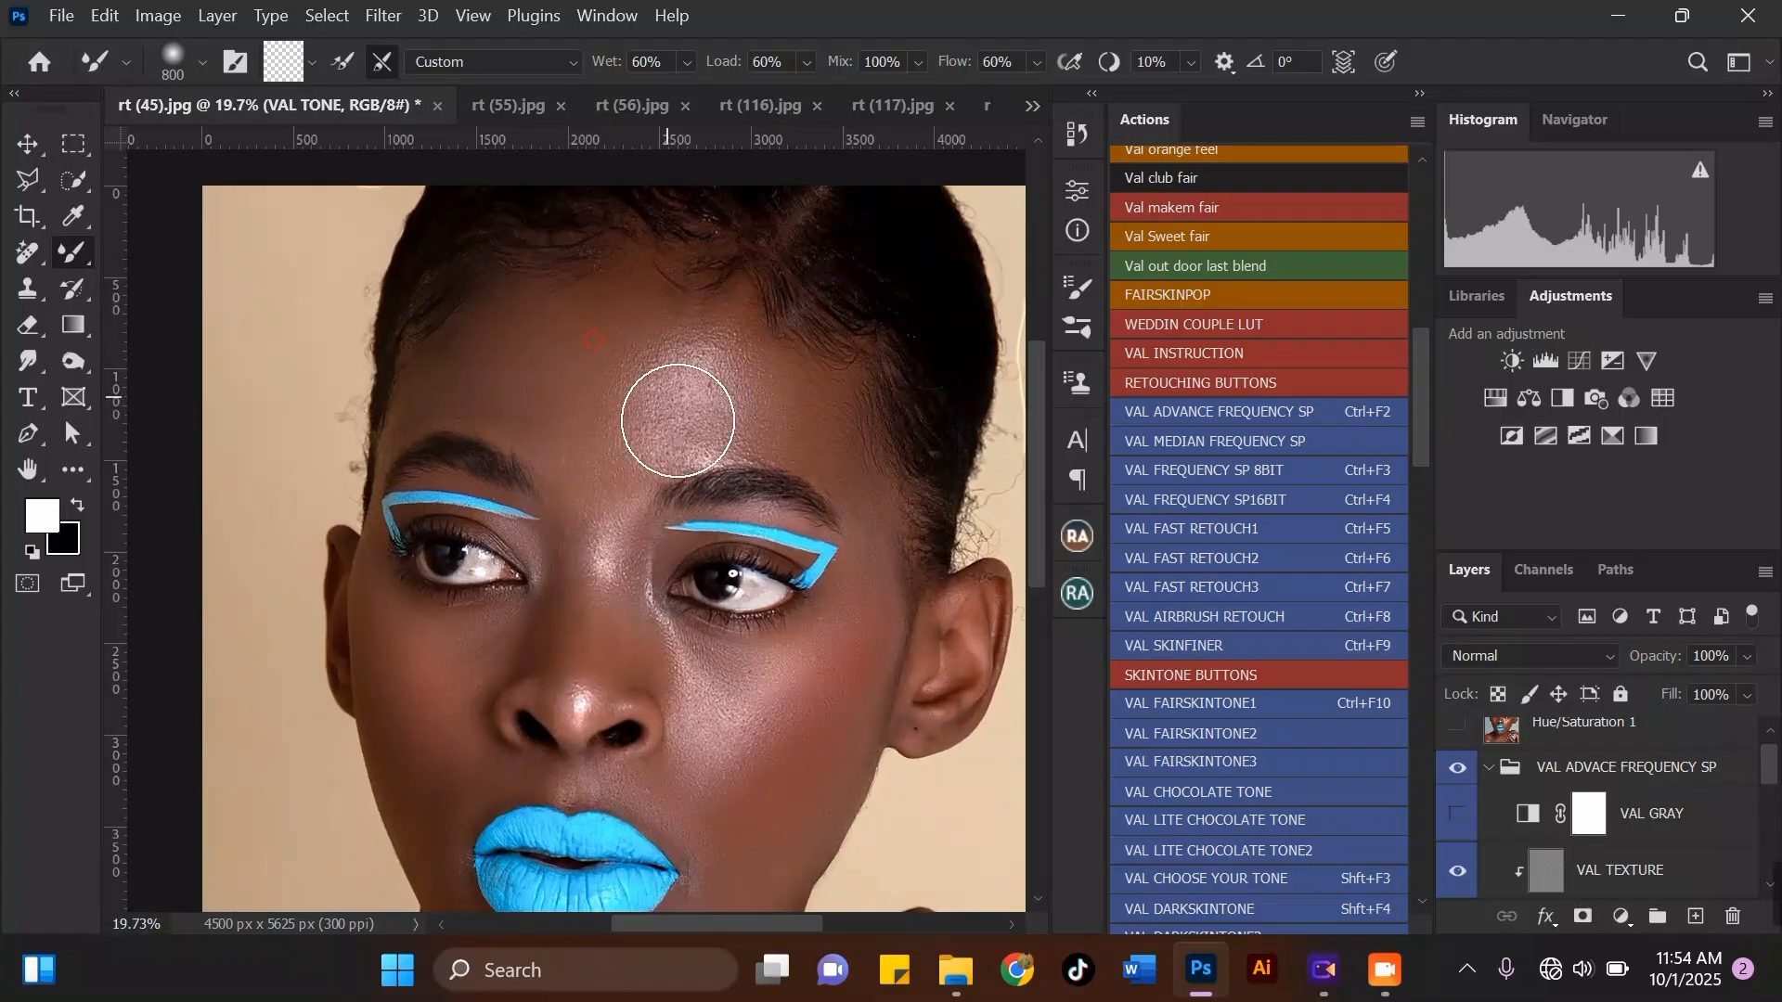
Step: Soften the forehead highlight above the lit-side eyebrow and up to the hairline with the Mixer Brush at about 700 px
{"action": "scroll", "coordinate": [590, 402], "scroll_direction": "down", "scroll_amount": 2}
{"action": "scroll", "coordinate": [661, 299], "scroll_direction": "up", "scroll_amount": 2}
{"action": "key", "text": "bracketleft"}
{"action": "left_click_drag", "start_coordinate": [683, 371], "coordinate": [593, 362]}
{"action": "mouse_move", "coordinate": [735, 416]}
{"action": "left_mouse_down"}
{"action": "mouse_move", "coordinate": [761, 441]}
{"action": "mouse_move", "coordinate": [732, 415]}
{"action": "mouse_move", "coordinate": [640, 433]}
{"action": "left_mouse_up"}
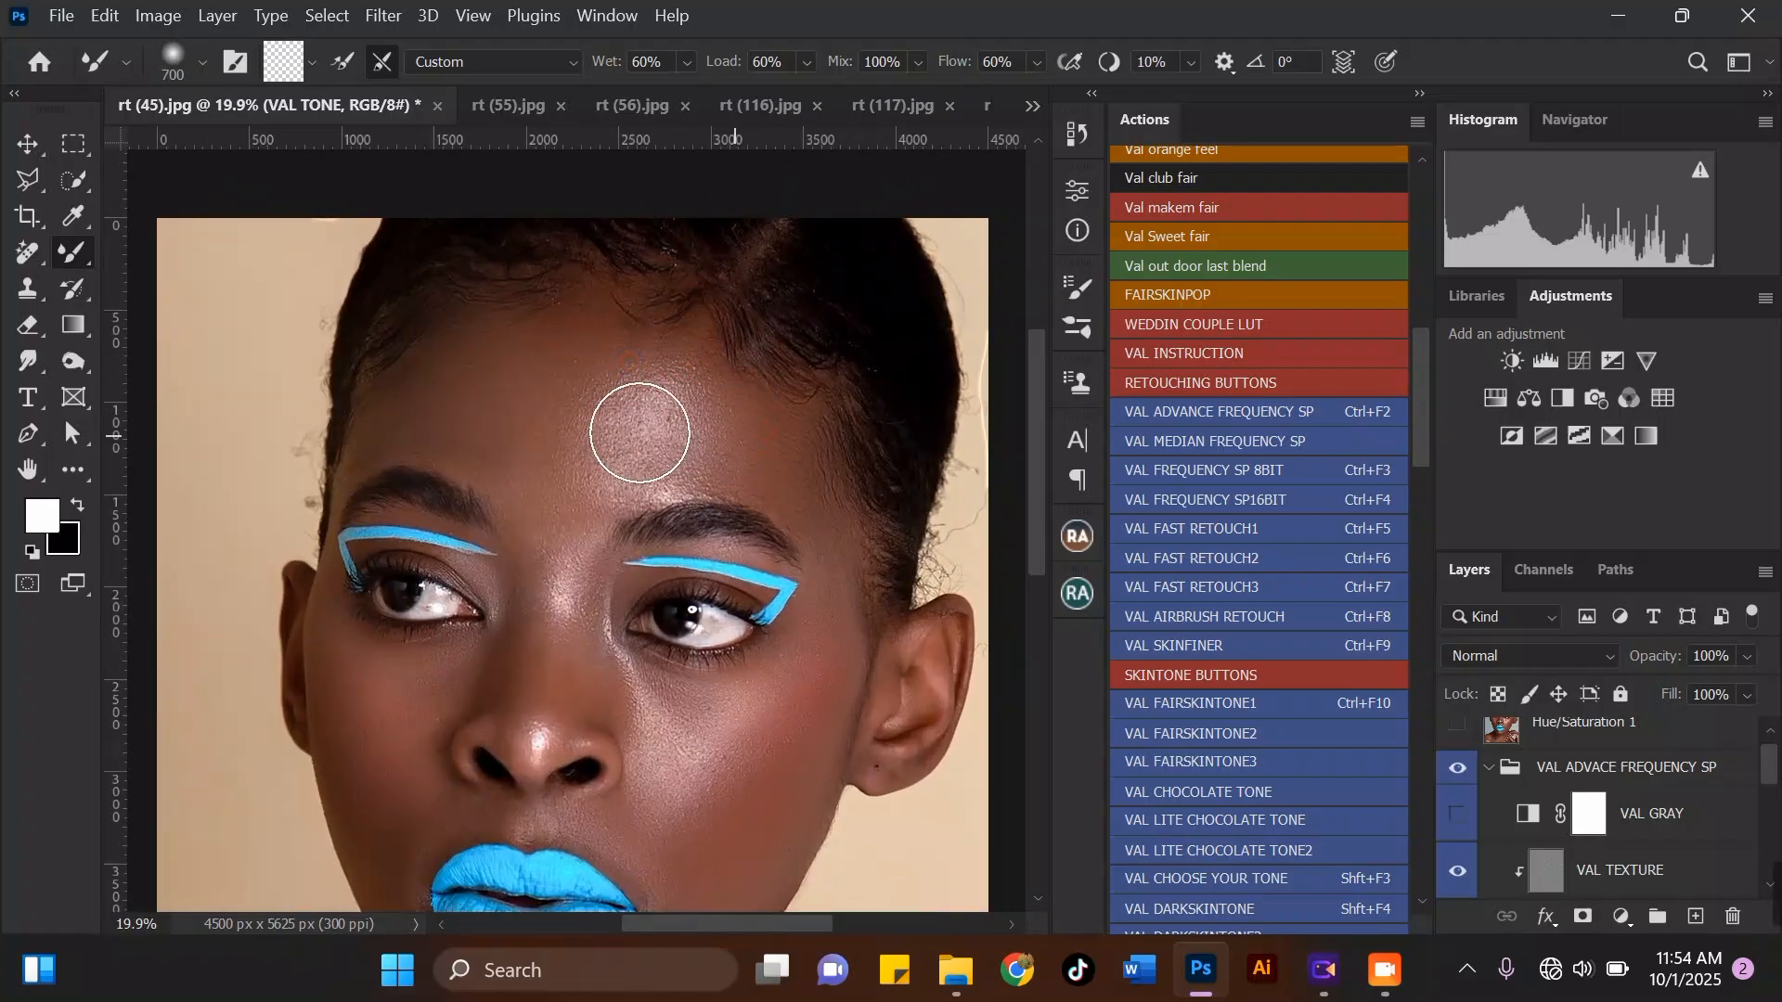
{"action": "scroll", "coordinate": [581, 462], "scroll_direction": "down", "scroll_amount": 2}
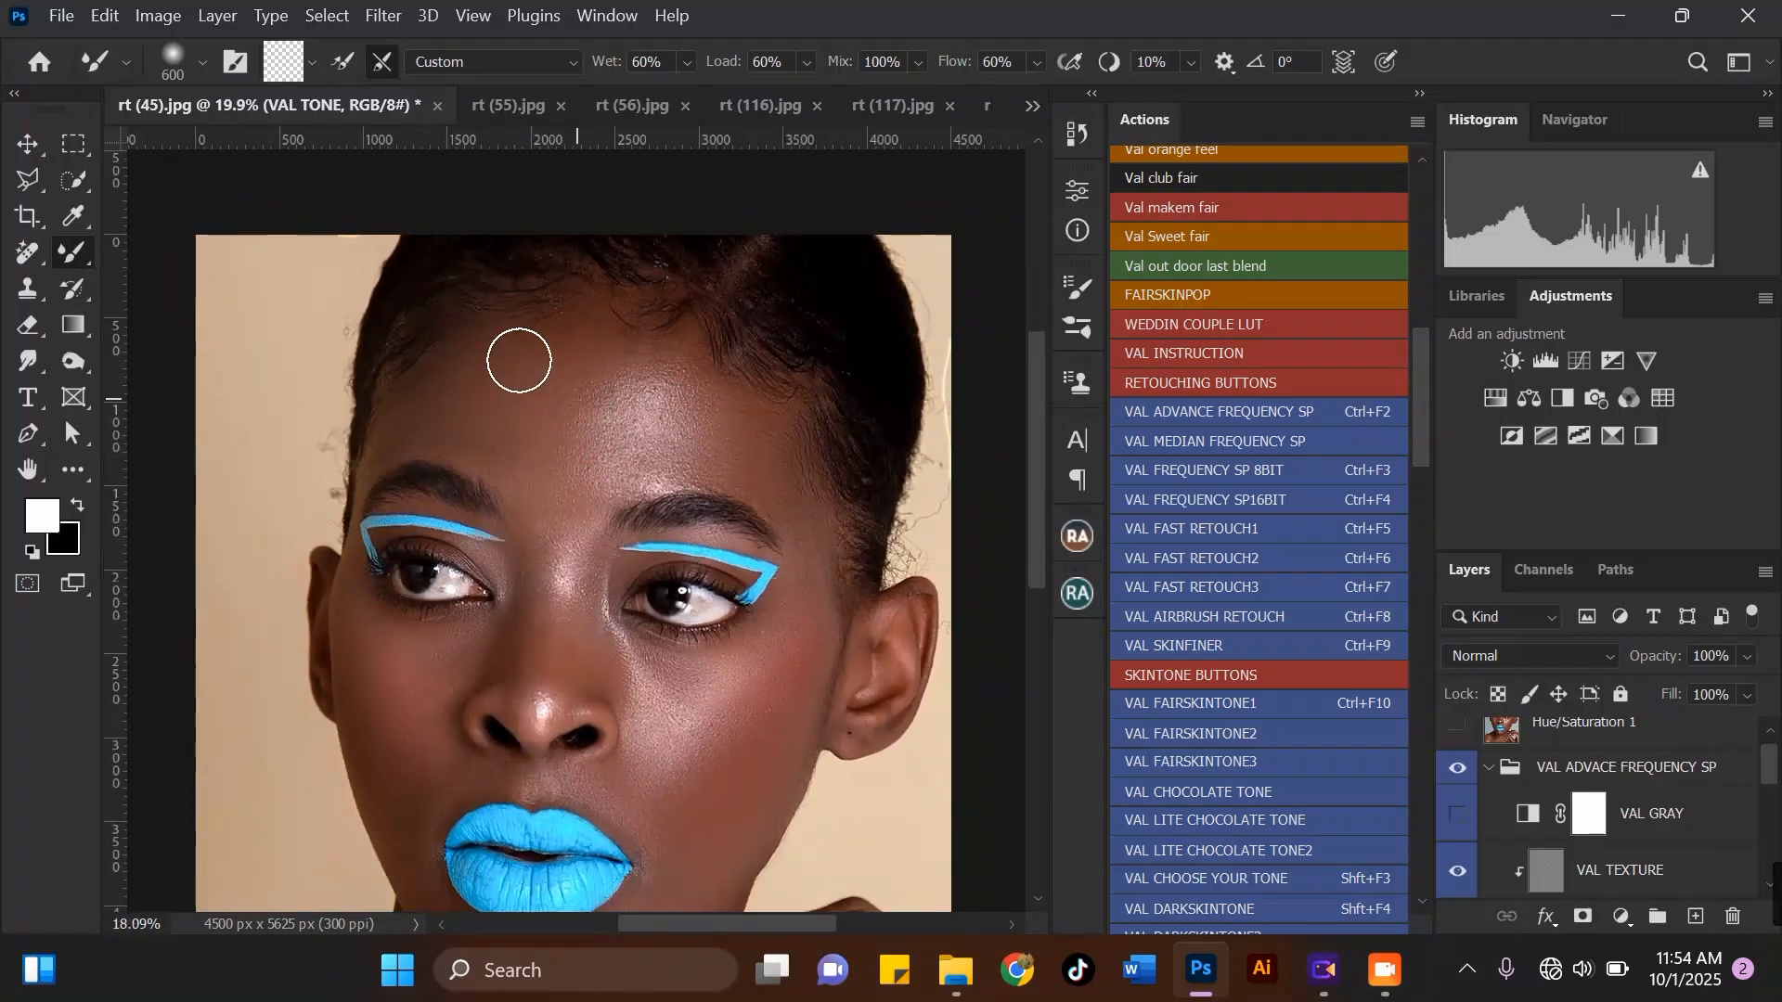
{"action": "scroll", "coordinate": [458, 378], "scroll_direction": "up", "scroll_amount": 2}
{"action": "scroll", "coordinate": [569, 366], "scroll_direction": "down", "scroll_amount": 1}
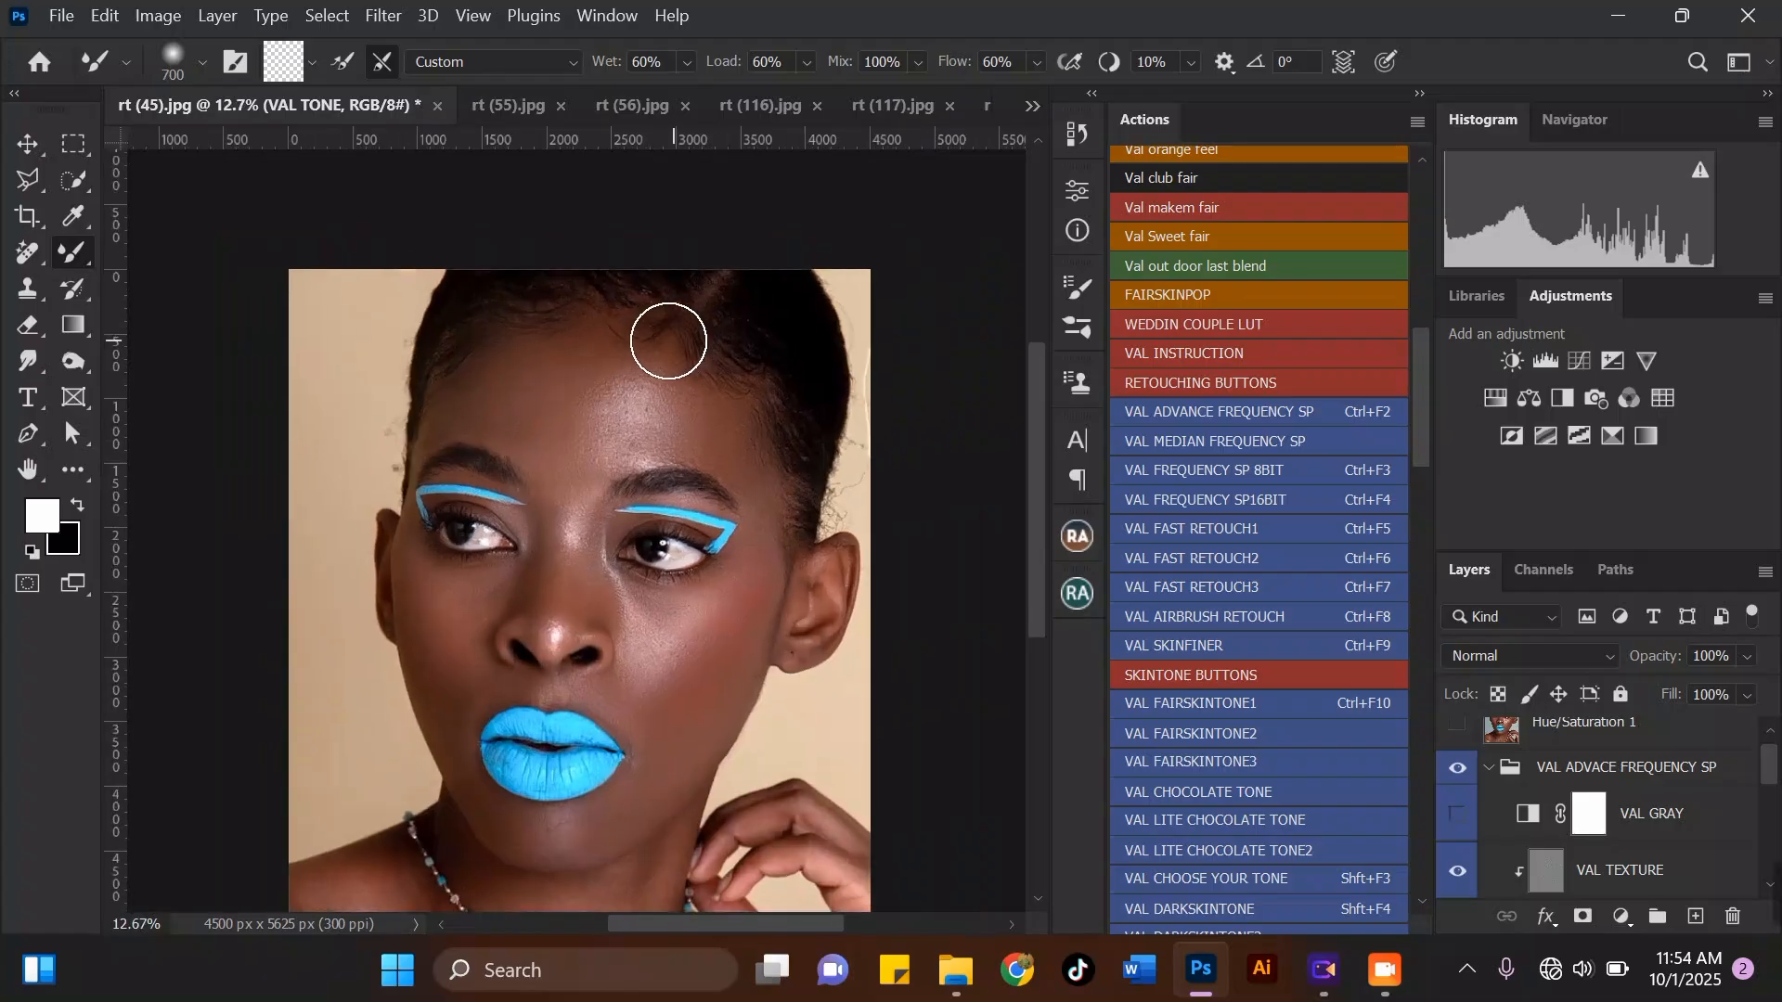
{"action": "key", "text": "bracketright"}
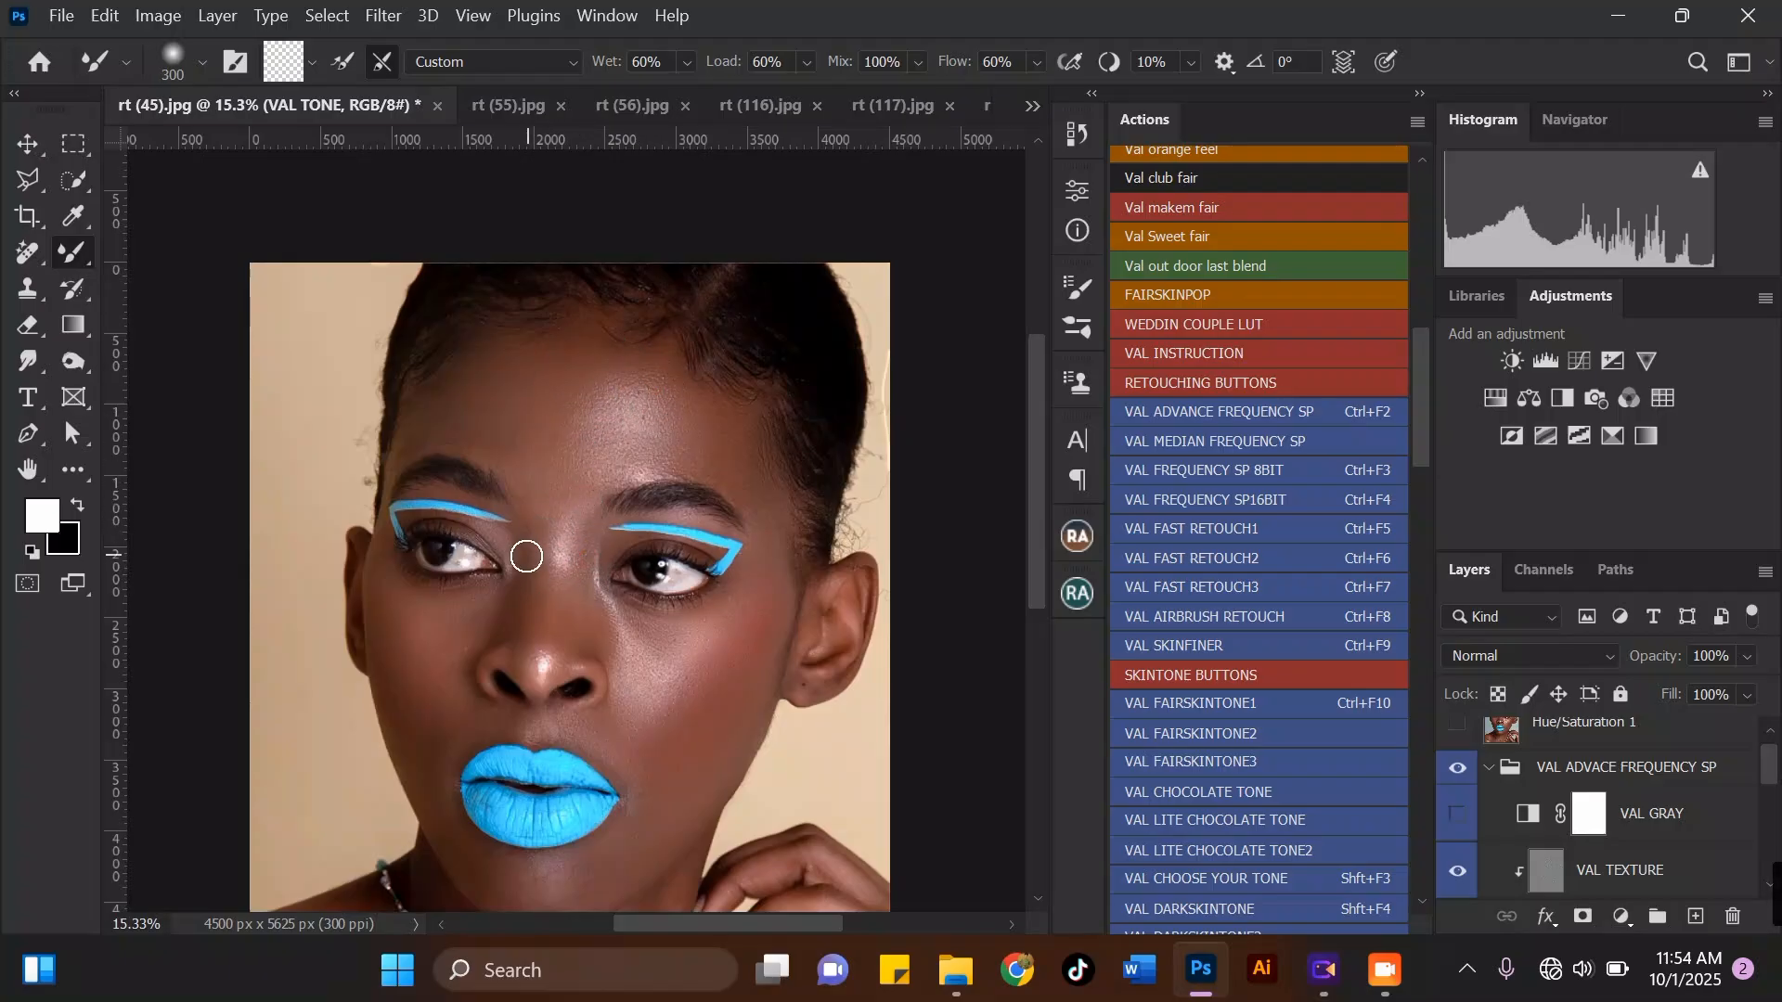
Step: Smooth the shaded-side cheek below the eye with short Mixer Brush strokes at 400 px
{"action": "scroll", "coordinate": [562, 550], "scroll_direction": "down", "scroll_amount": 1}
{"action": "scroll", "coordinate": [474, 596], "scroll_direction": "up", "scroll_amount": 3}
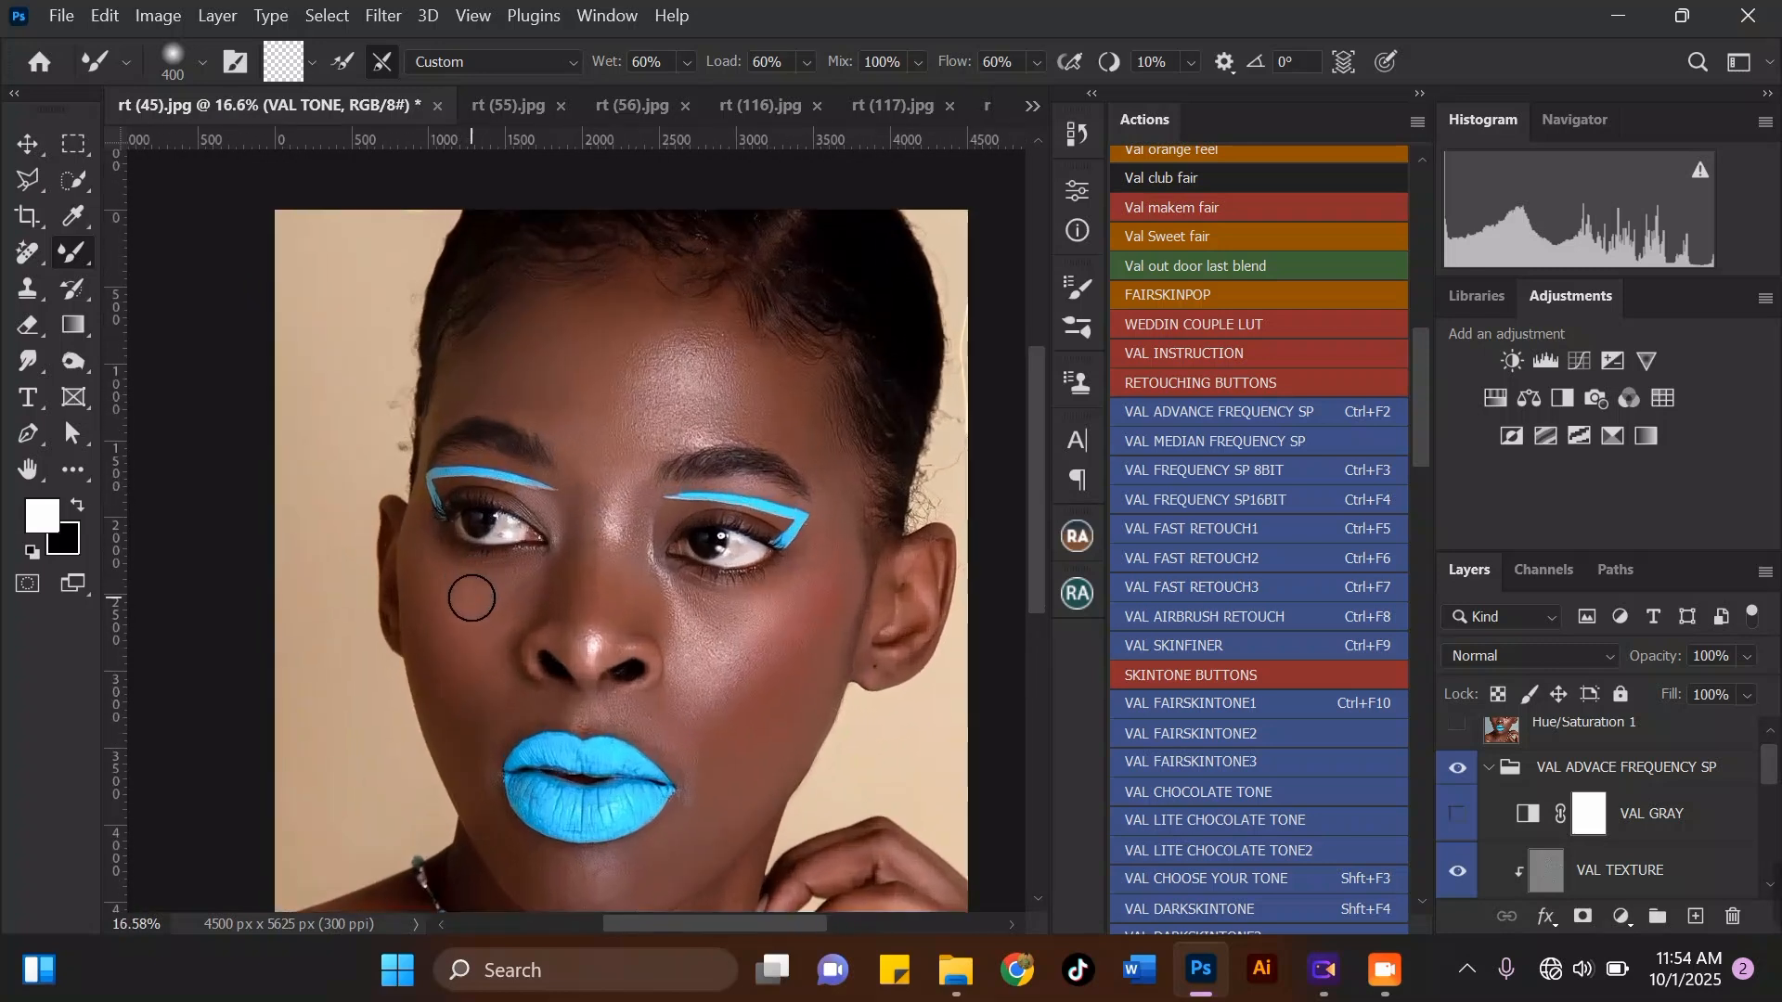
{"action": "key", "text": "bracketleft"}
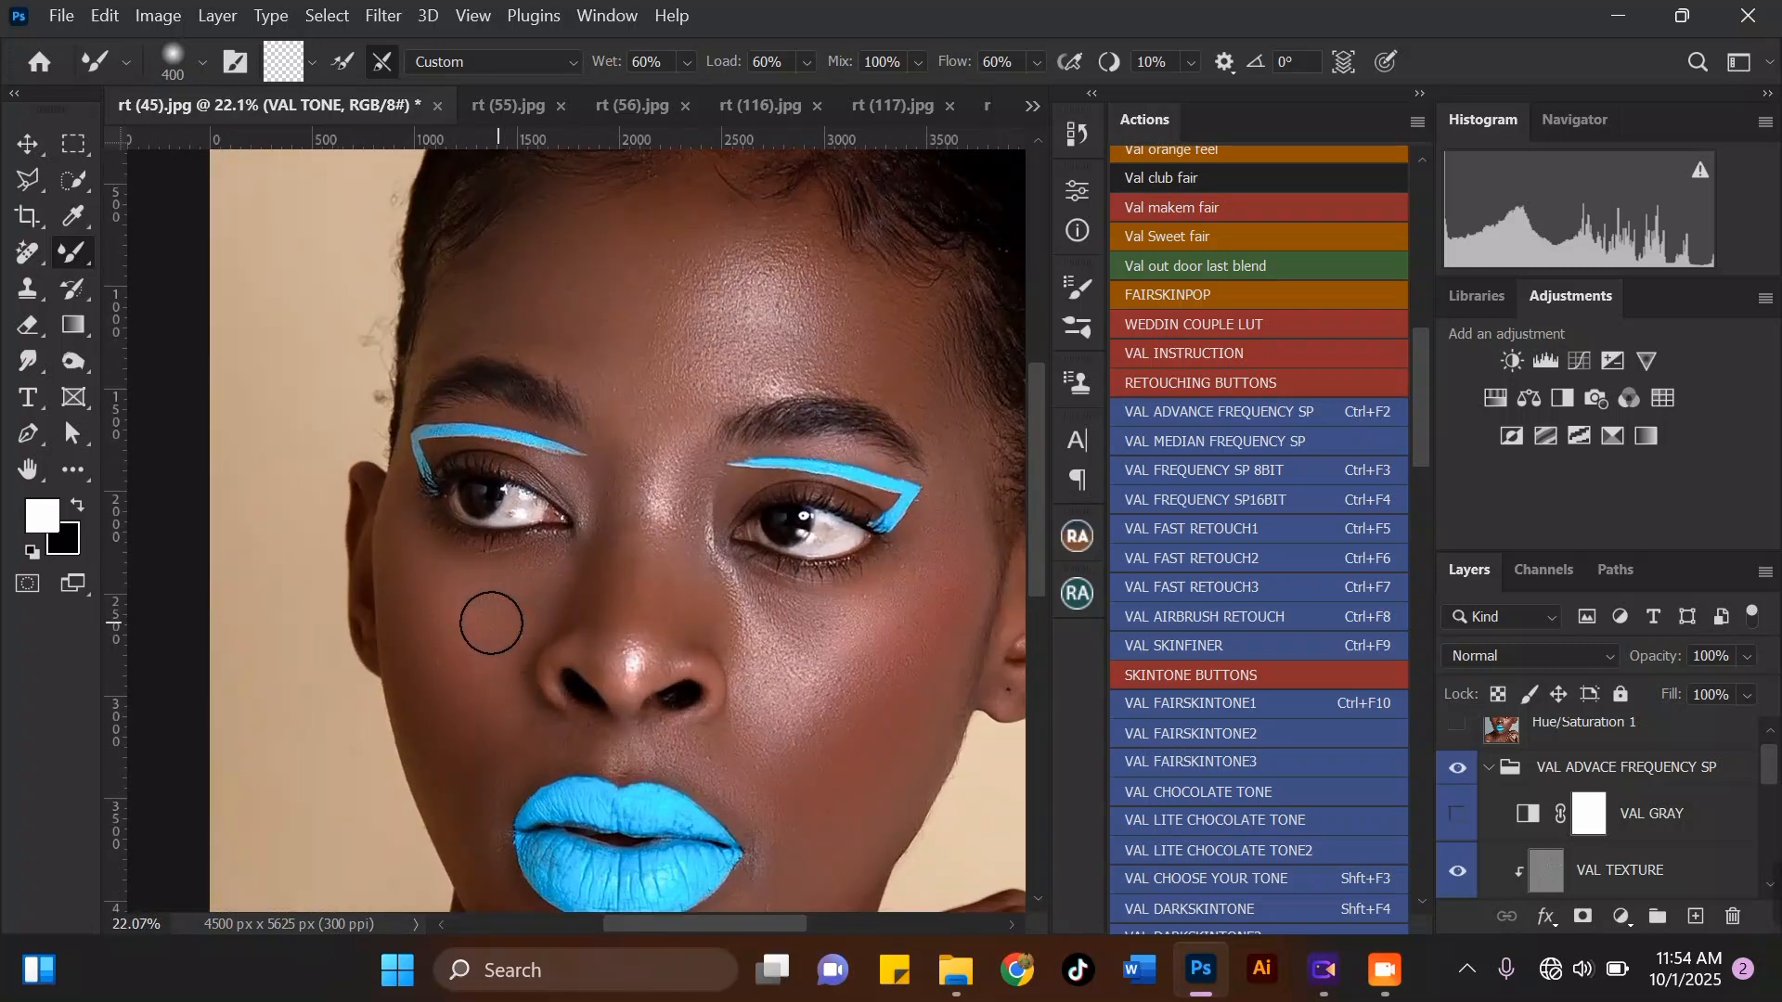
{"action": "left_click_drag", "start_coordinate": [444, 587], "coordinate": [449, 604]}
{"action": "key", "text": "bracketleft"}
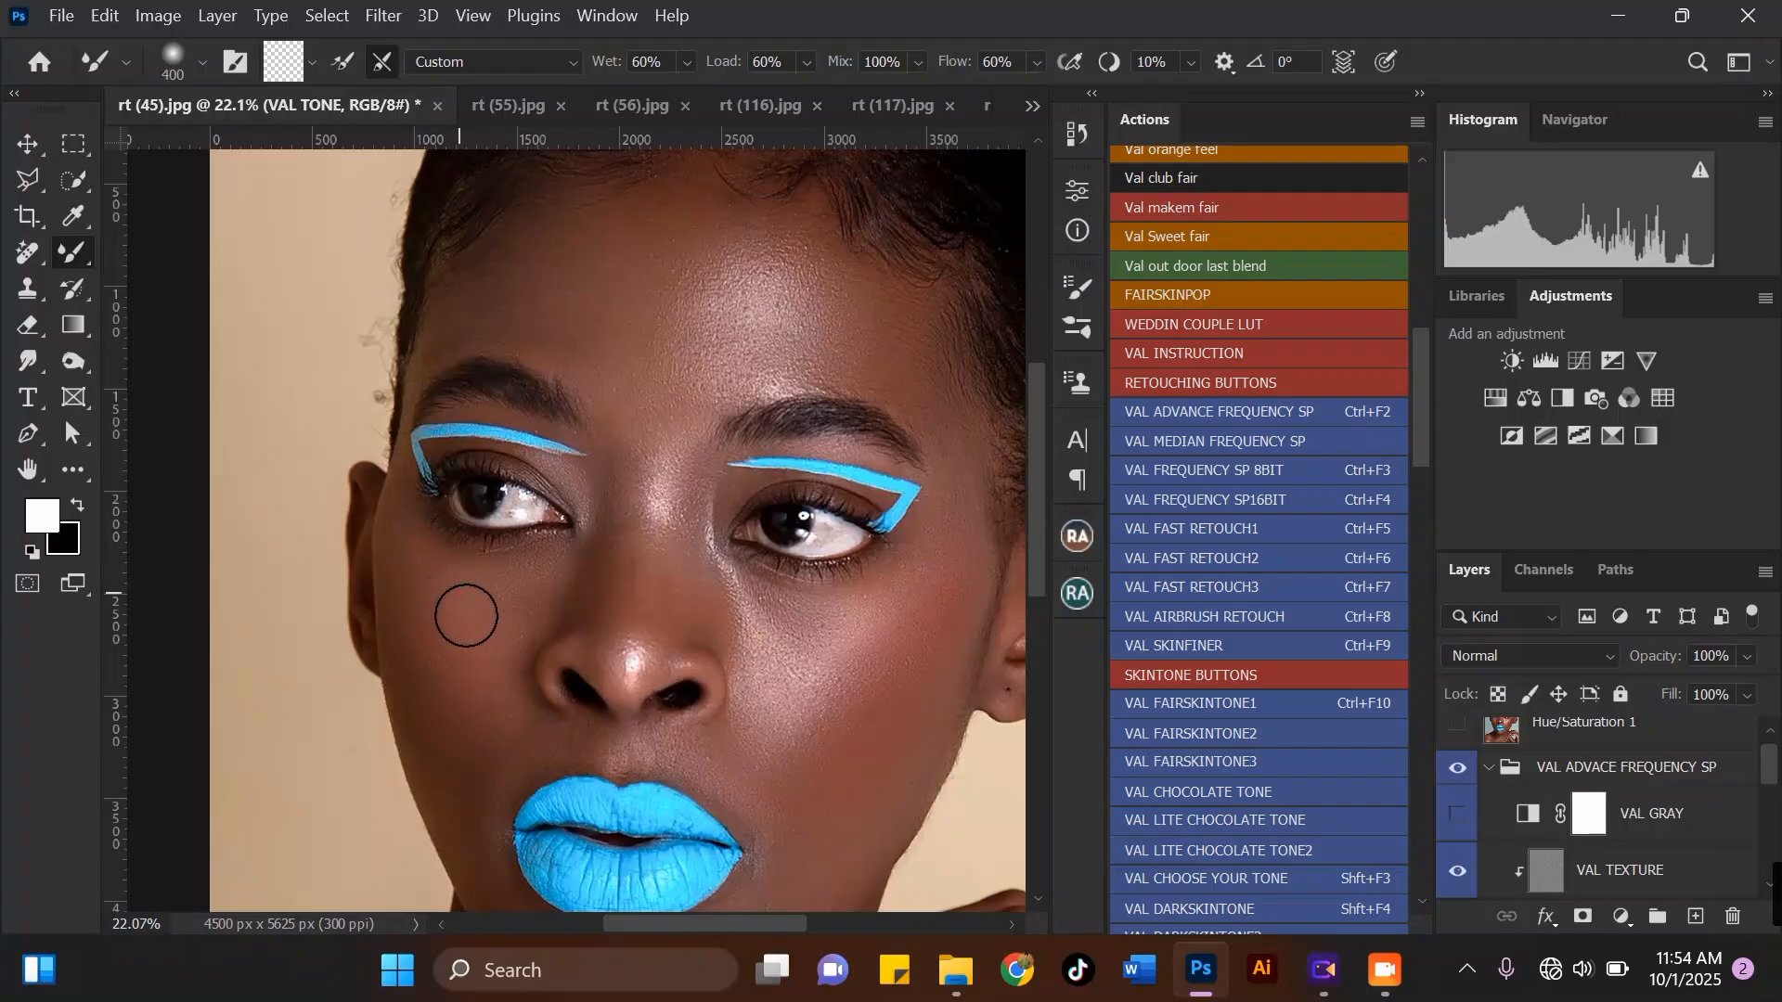
{"action": "key", "text": "bracketleft"}
{"action": "scroll", "coordinate": [554, 532], "scroll_direction": "down", "scroll_amount": 2}
{"action": "scroll", "coordinate": [513, 568], "scroll_direction": "up", "scroll_amount": 2}
{"action": "key", "text": "bracketleft"}
{"action": "left_click_drag", "start_coordinate": [477, 563], "coordinate": [488, 583]}
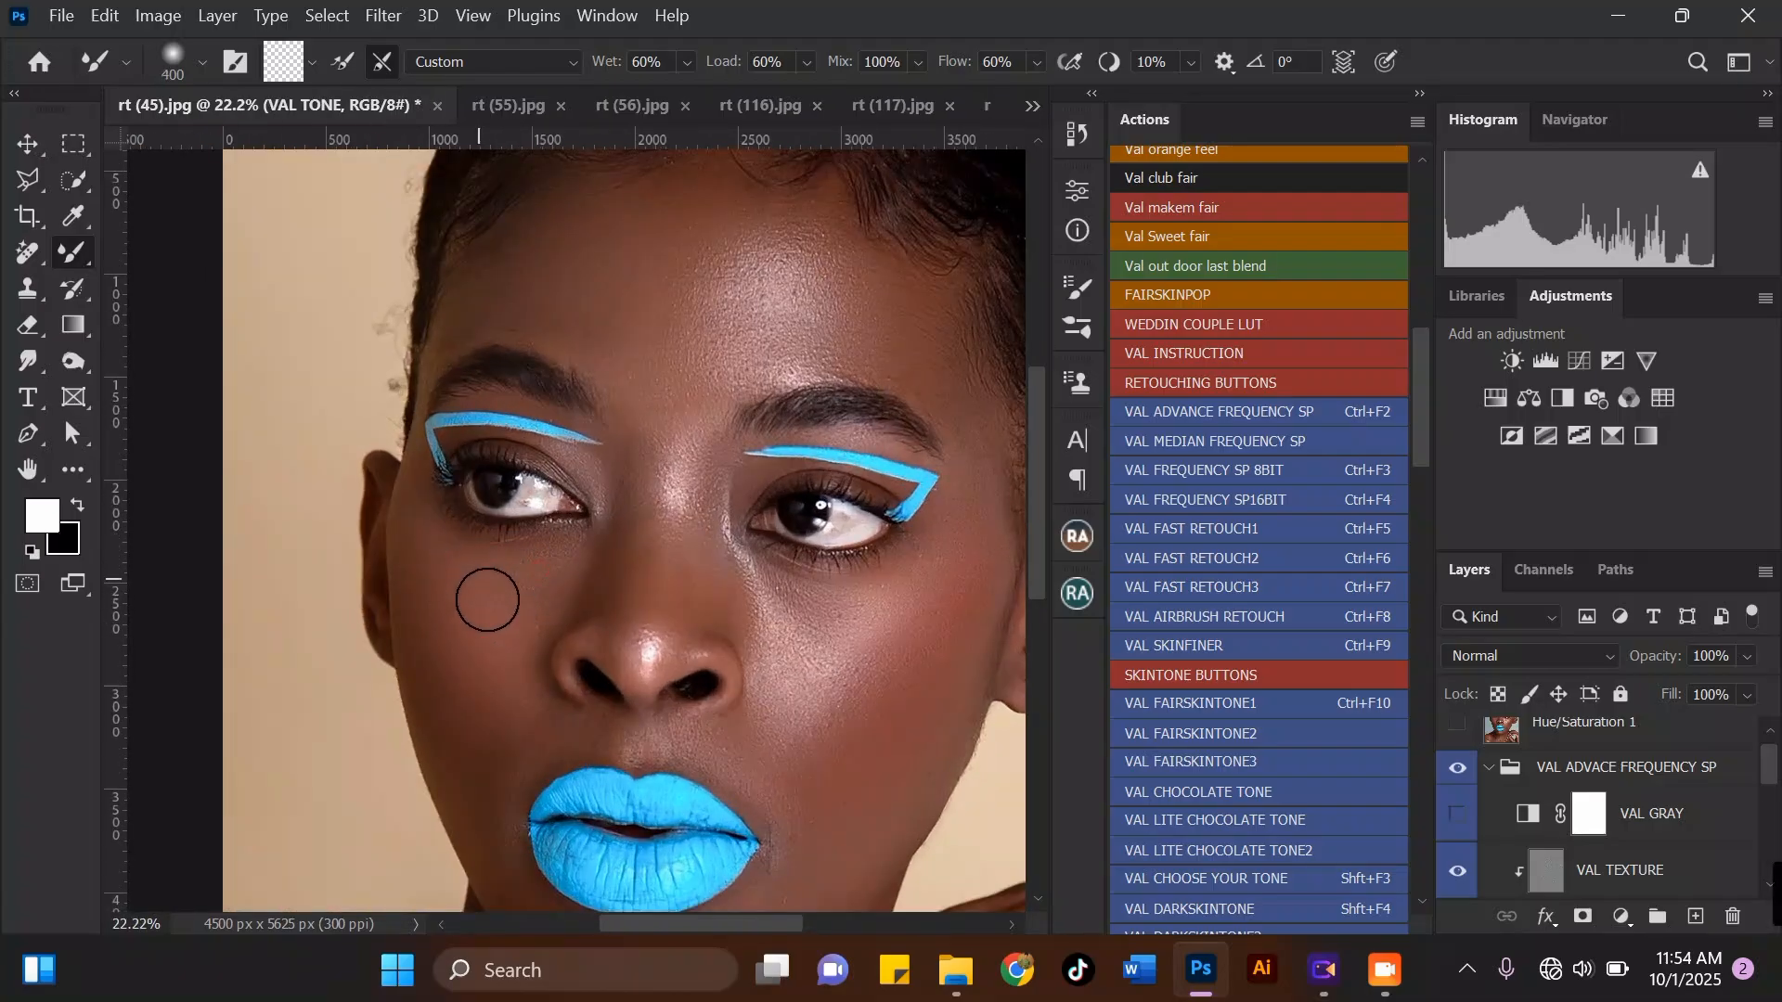
Step: Blend the shaded-side cheek from under the eye down beside the mouth with the Mixer Brush at 300 px
{"action": "scroll", "coordinate": [526, 532], "scroll_direction": "down", "scroll_amount": 3}
{"action": "scroll", "coordinate": [492, 611], "scroll_direction": "up", "scroll_amount": 3}
{"action": "left_click_drag", "start_coordinate": [530, 548], "coordinate": [547, 578]}
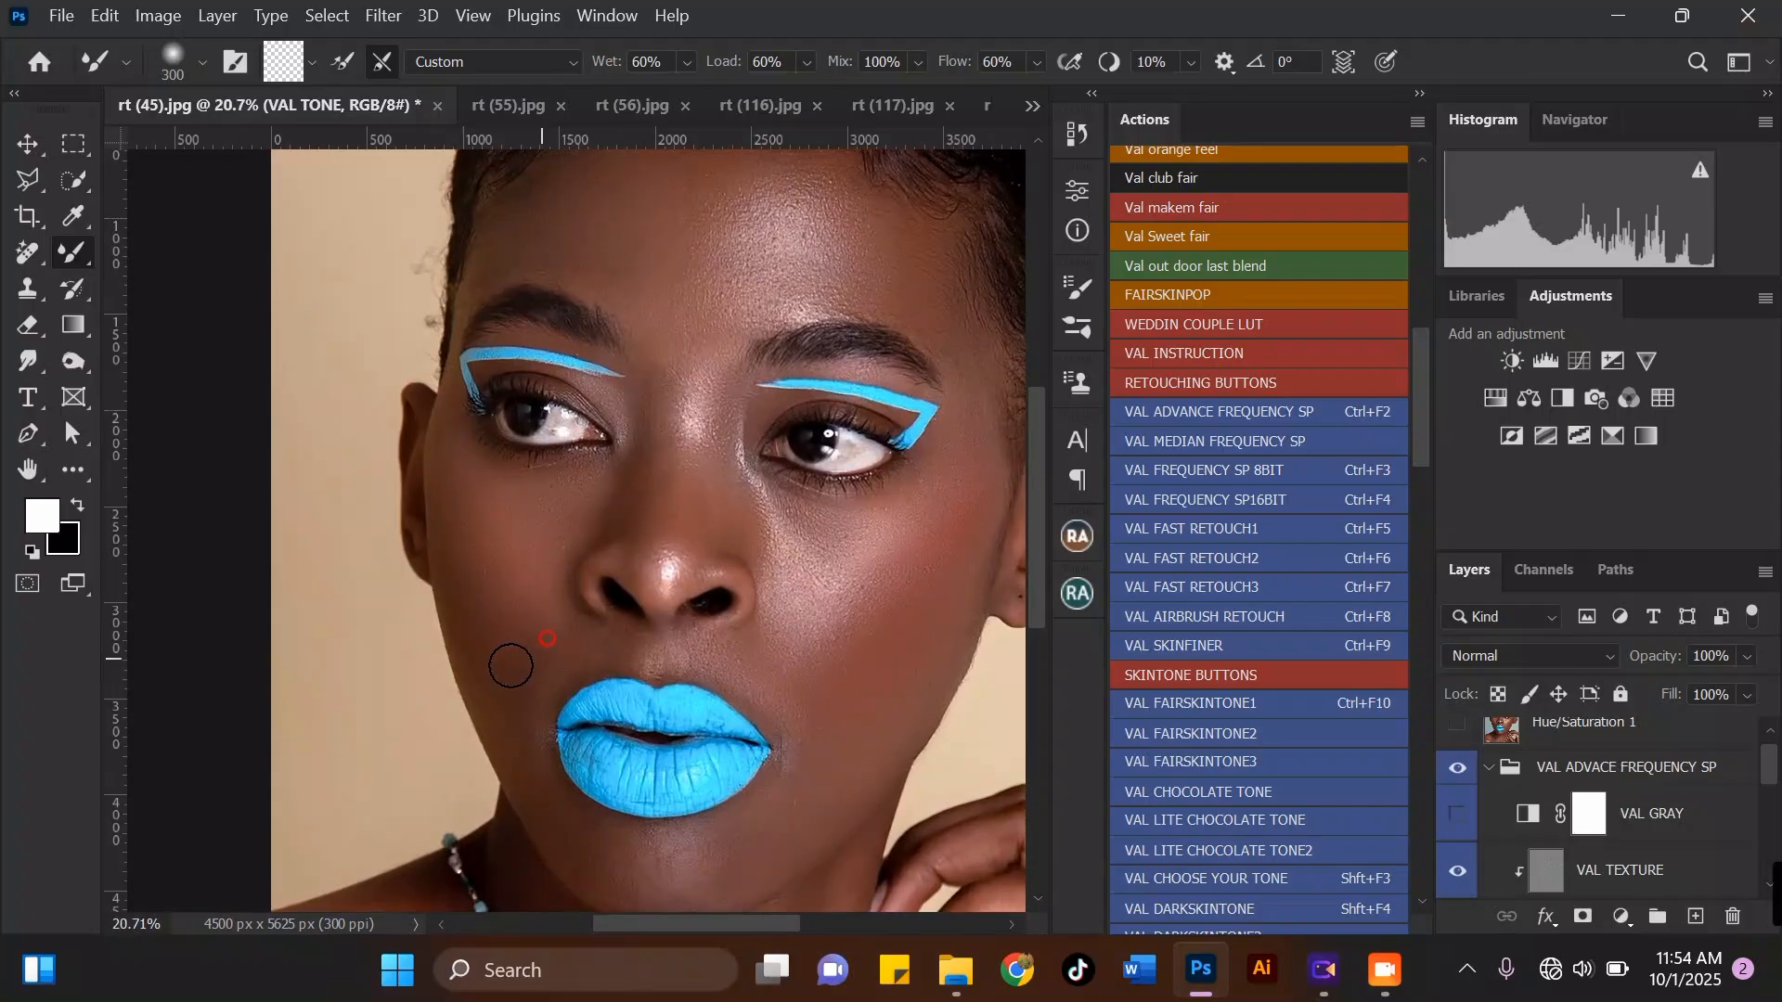
{"action": "scroll", "coordinate": [521, 693], "scroll_direction": "down", "scroll_amount": 3}
Step: Blend the lit-side cheek from the mouth corner up towards the cheekbone with the Mixer Brush at 400 px
{"action": "key", "text": "bracketright"}
{"action": "key", "text": "bracketright"}
{"action": "scroll", "coordinate": [763, 603], "scroll_direction": "up", "scroll_amount": 3}
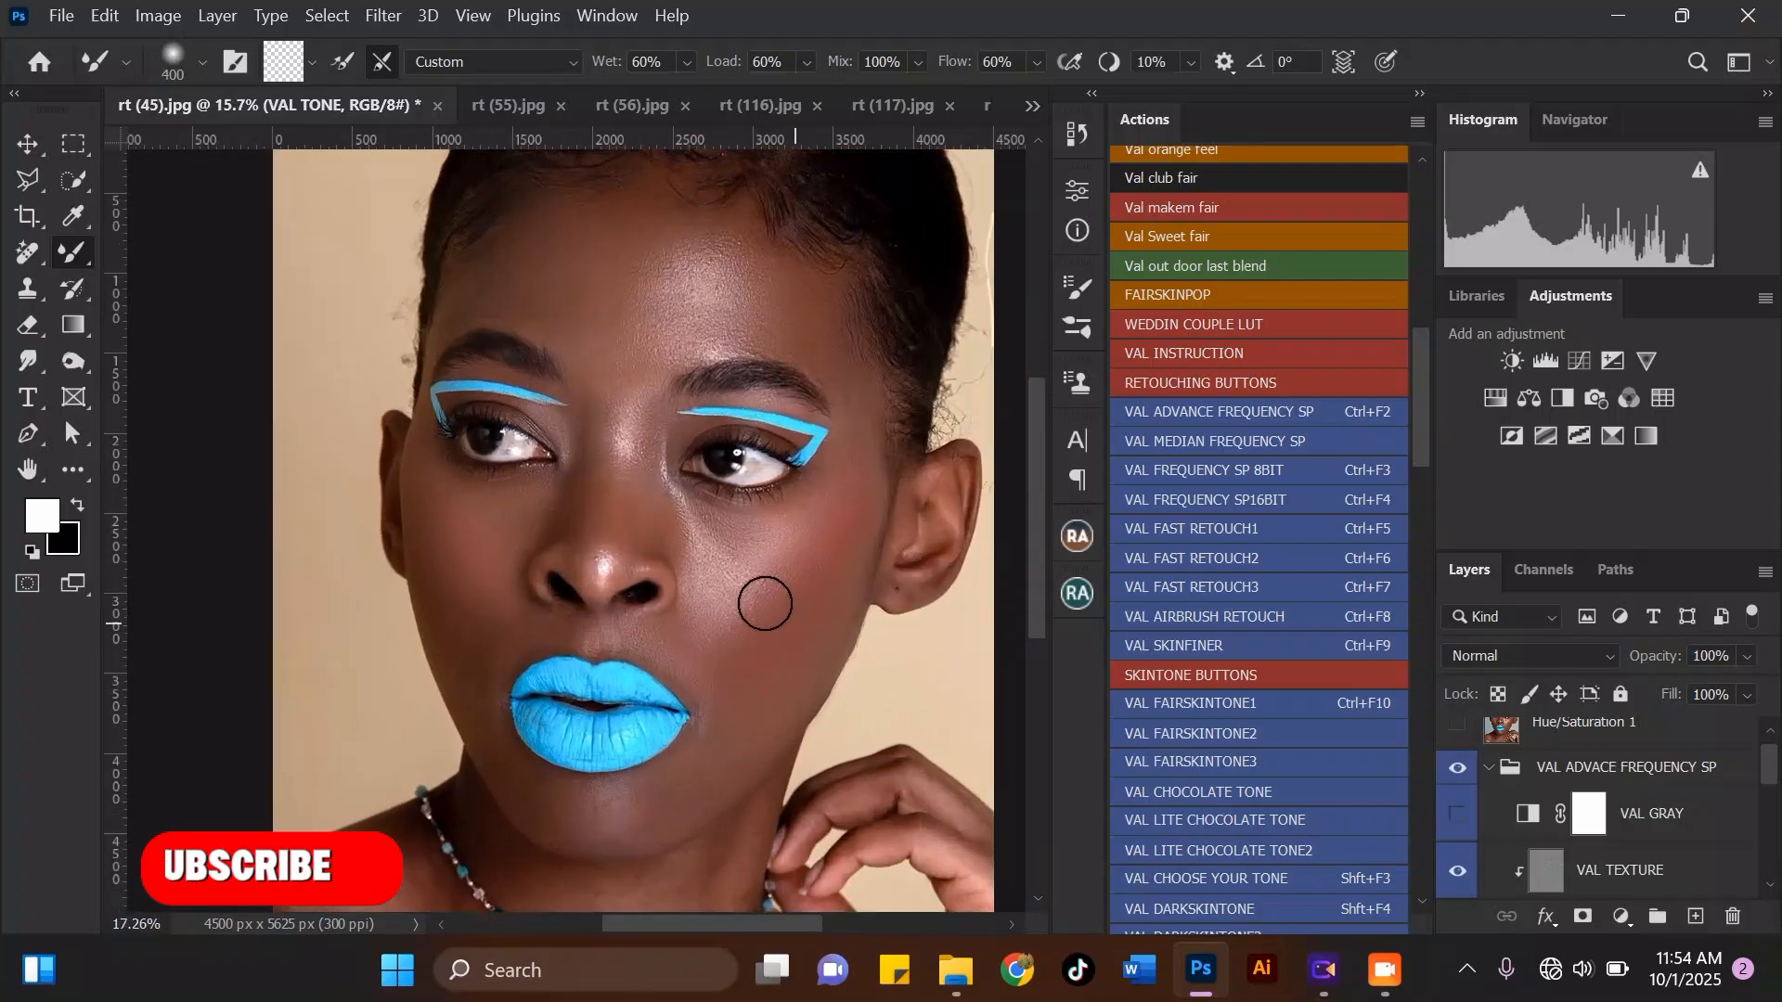
{"action": "left_click", "coordinate": [711, 652]}
{"action": "left_click_drag", "start_coordinate": [710, 652], "coordinate": [781, 532]}
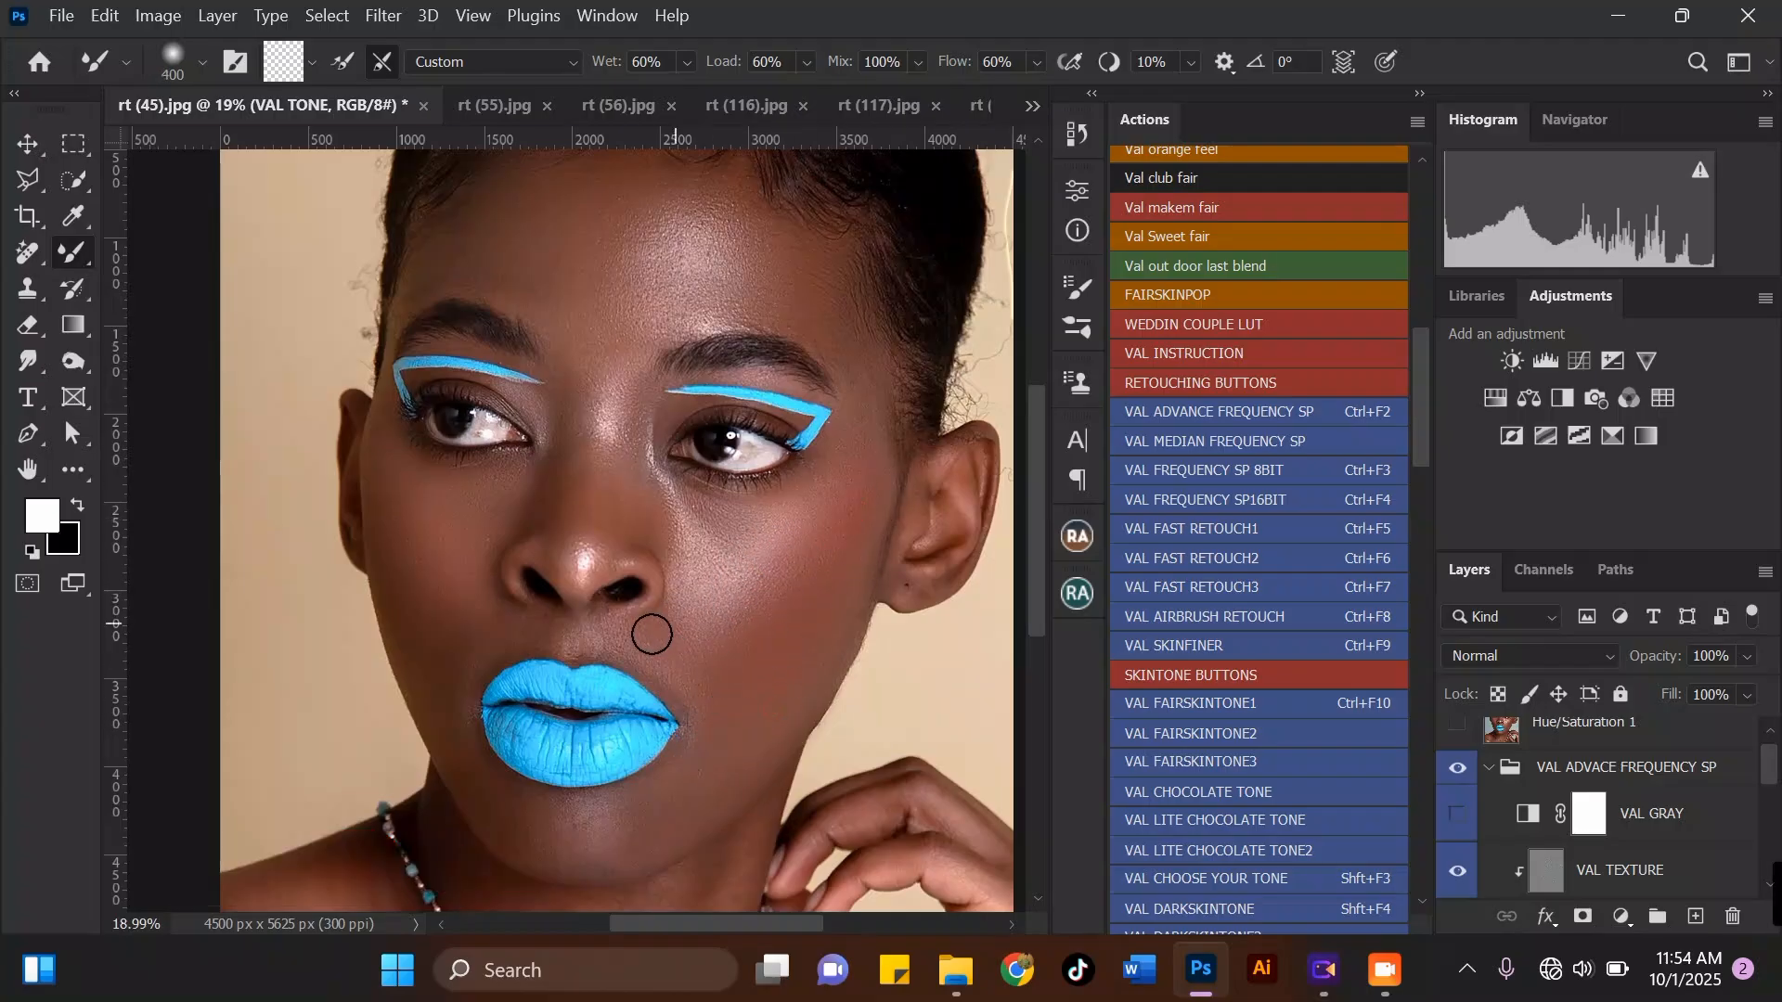
{"action": "scroll", "coordinate": [639, 413], "scroll_direction": "down", "scroll_amount": 1}
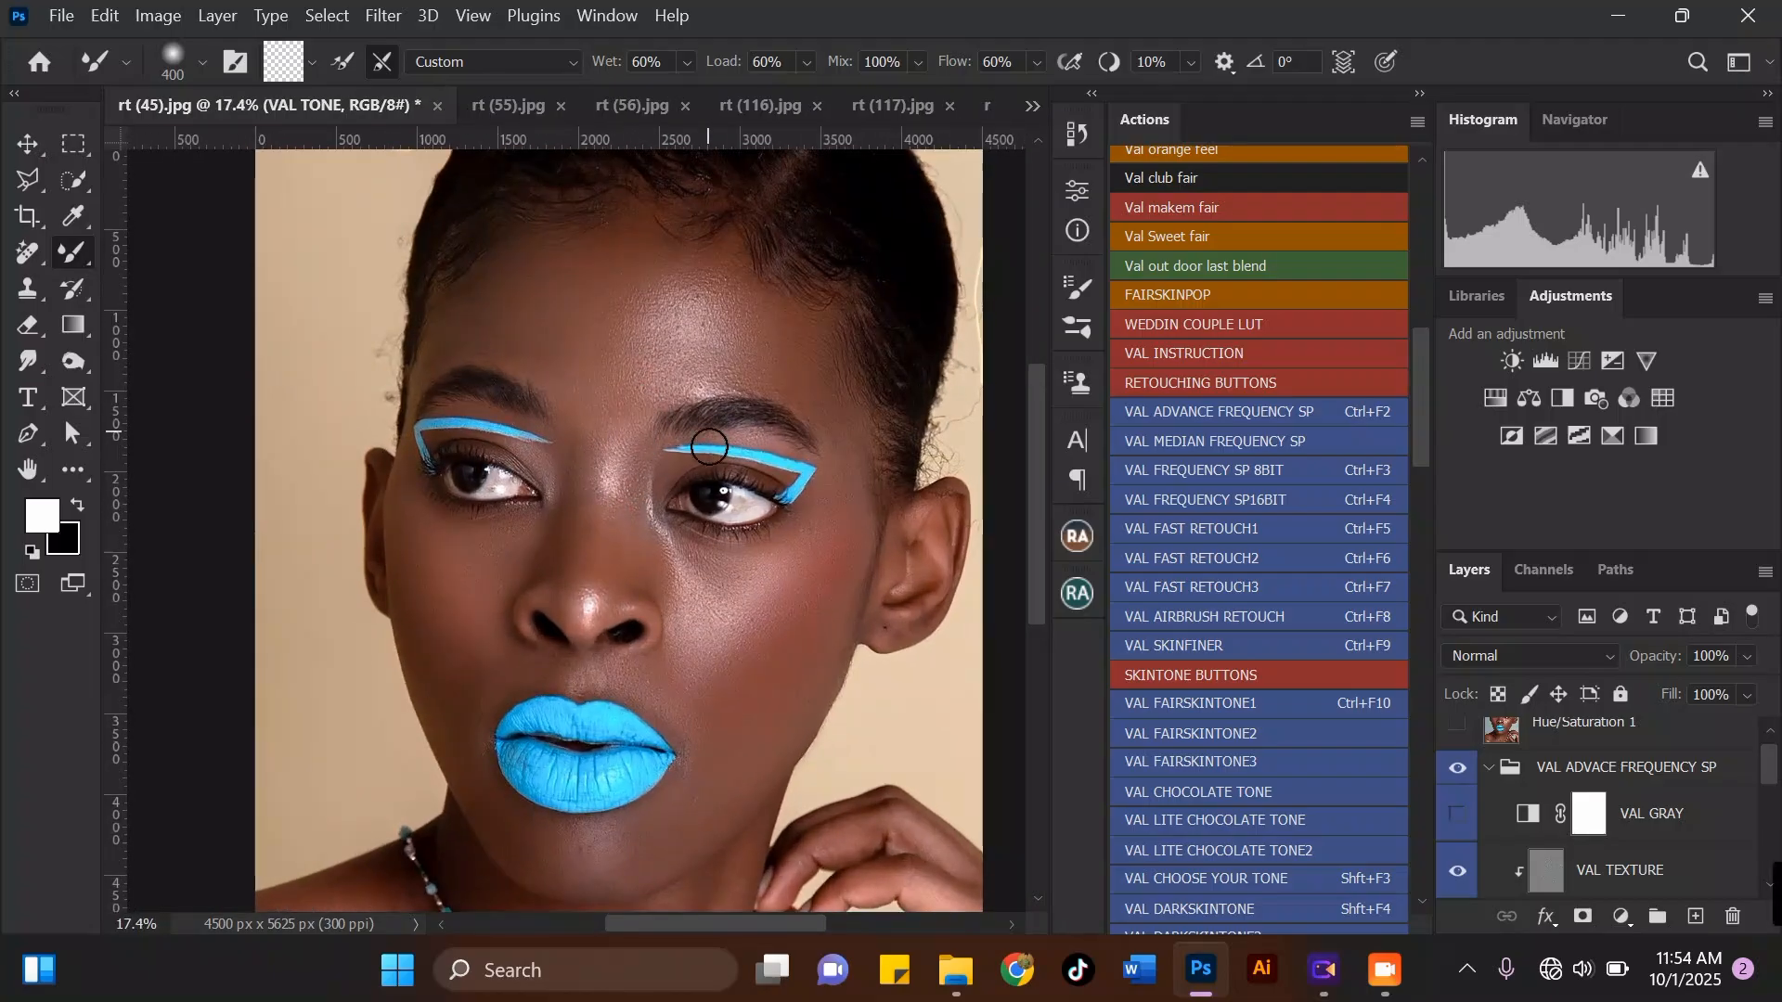
Step: Even out the forehead above both eyebrows towards the lit-side temple with the Mixer Brush at 600 px
{"action": "scroll", "coordinate": [667, 494], "scroll_direction": "down", "scroll_amount": 2}
{"action": "scroll", "coordinate": [633, 313], "scroll_direction": "up", "scroll_amount": 3}
{"action": "key", "text": "bracketright"}
{"action": "key", "text": "bracketright"}
{"action": "key", "text": "bracketright"}
{"action": "key", "text": "bracketright"}
{"action": "mouse_move", "coordinate": [573, 390]}
{"action": "left_mouse_down"}
{"action": "mouse_move", "coordinate": [608, 342]}
{"action": "mouse_move", "coordinate": [596, 408]}
{"action": "mouse_move", "coordinate": [636, 272]}
{"action": "mouse_move", "coordinate": [648, 332]}
{"action": "mouse_move", "coordinate": [727, 326]}
{"action": "mouse_move", "coordinate": [674, 340]}
{"action": "mouse_move", "coordinate": [761, 367]}
{"action": "mouse_move", "coordinate": [727, 394]}
{"action": "mouse_move", "coordinate": [767, 404]}
{"action": "mouse_move", "coordinate": [778, 435]}
{"action": "mouse_move", "coordinate": [739, 445]}
{"action": "mouse_move", "coordinate": [807, 419]}
{"action": "left_mouse_up"}
{"action": "scroll", "coordinate": [592, 418], "scroll_direction": "down", "scroll_amount": 1}
{"action": "scroll", "coordinate": [641, 310], "scroll_direction": "up", "scroll_amount": 1}
{"action": "scroll", "coordinate": [686, 391], "scroll_direction": "down", "scroll_amount": 6}
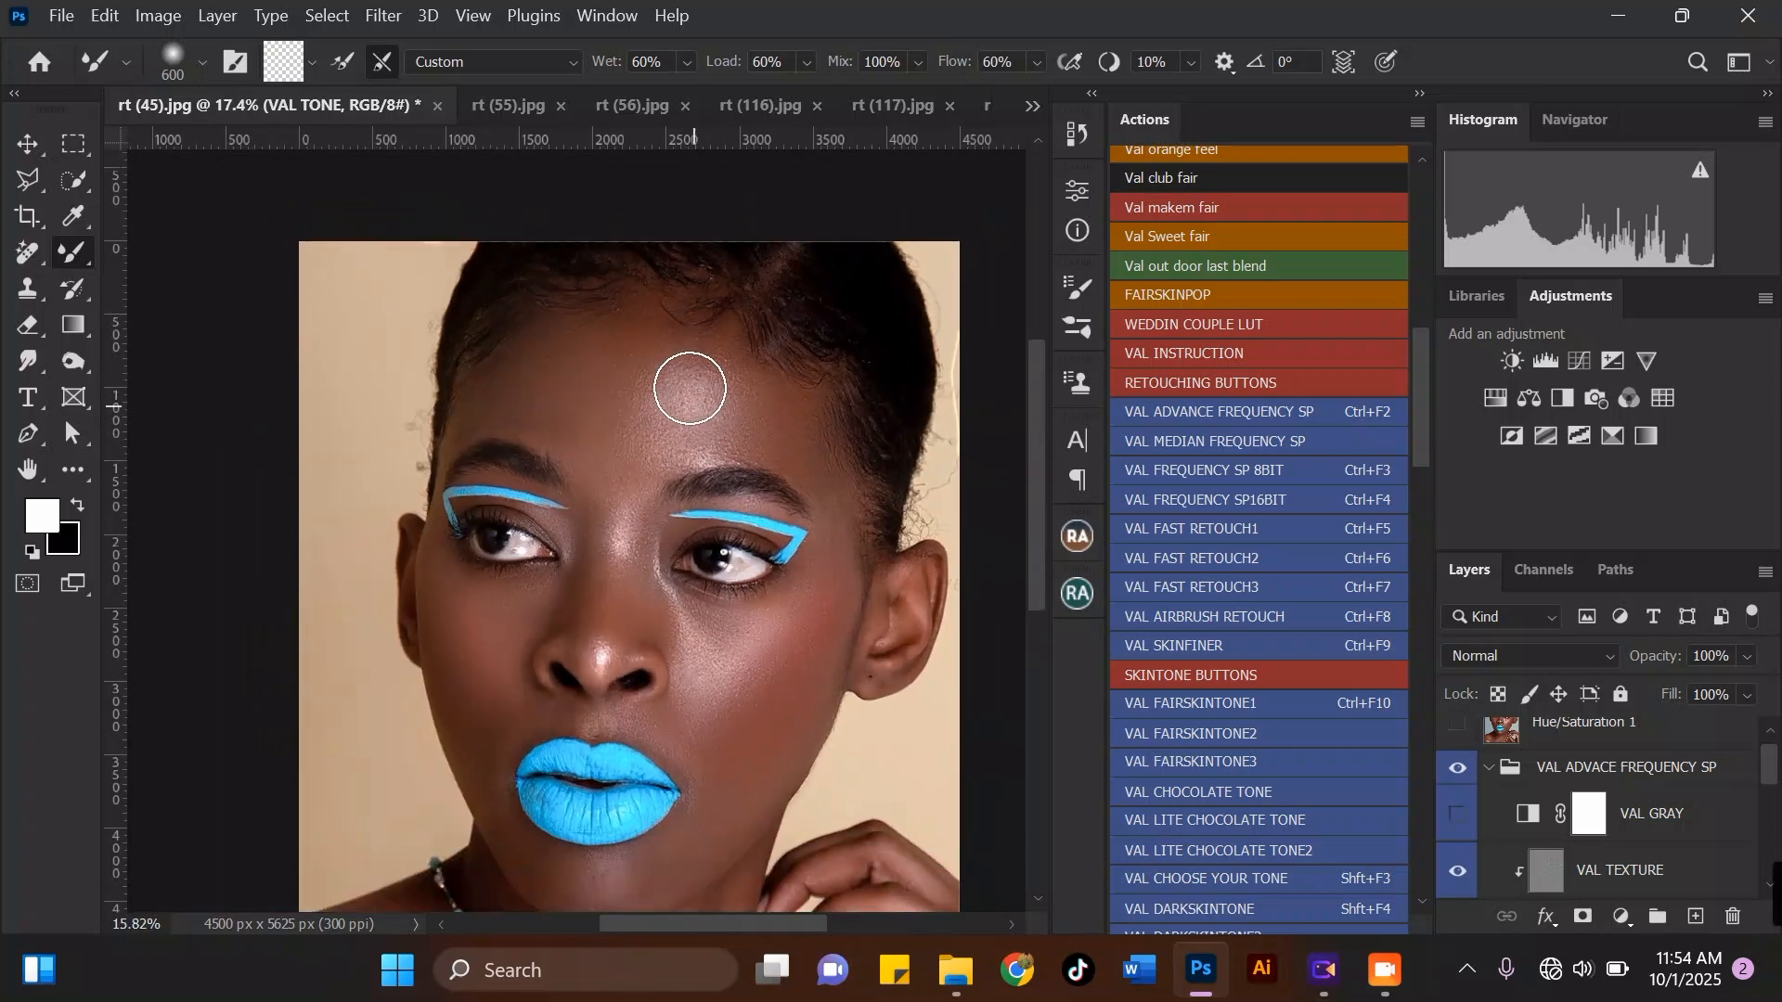
{"action": "key", "text": "bracketright"}
Step: Blend the lit-side temple between the outer eye corner and the ear with the Mixer Brush at 500 px
{"action": "scroll", "coordinate": [795, 603], "scroll_direction": "up", "scroll_amount": 6}
{"action": "key", "text": "bracketleft"}
{"action": "key", "text": "bracketleft"}
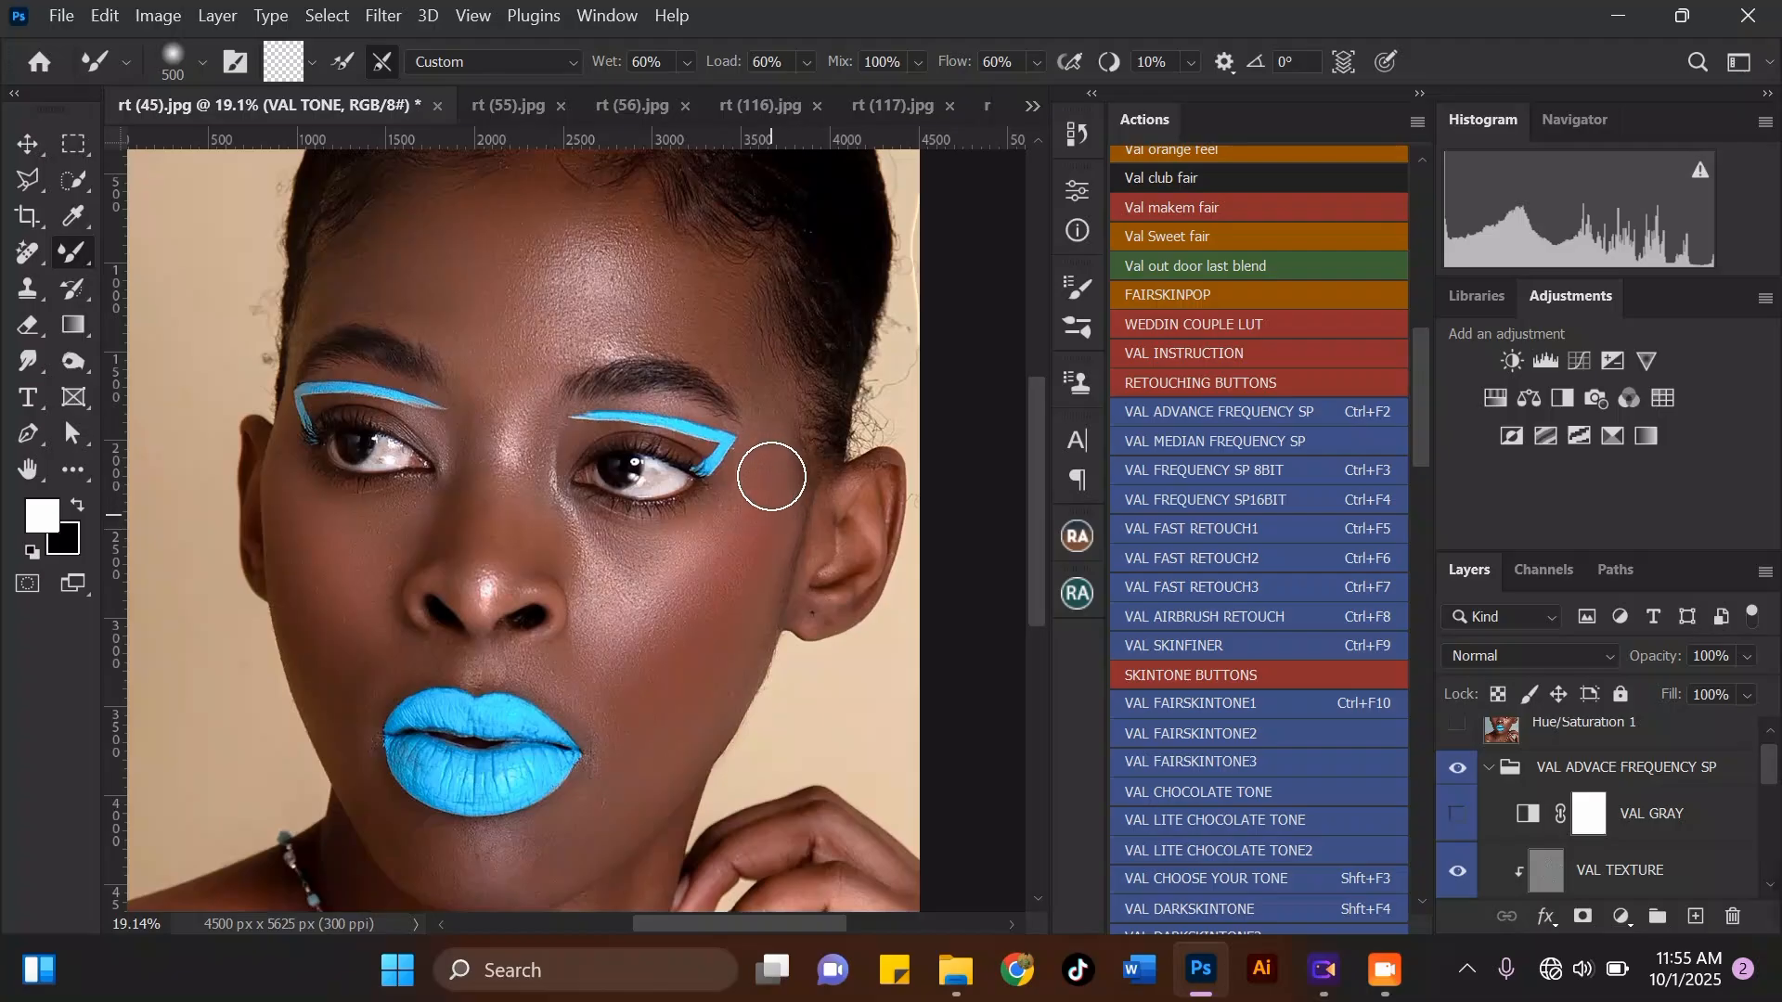
{"action": "scroll", "coordinate": [753, 408], "scroll_direction": "down", "scroll_amount": 5}
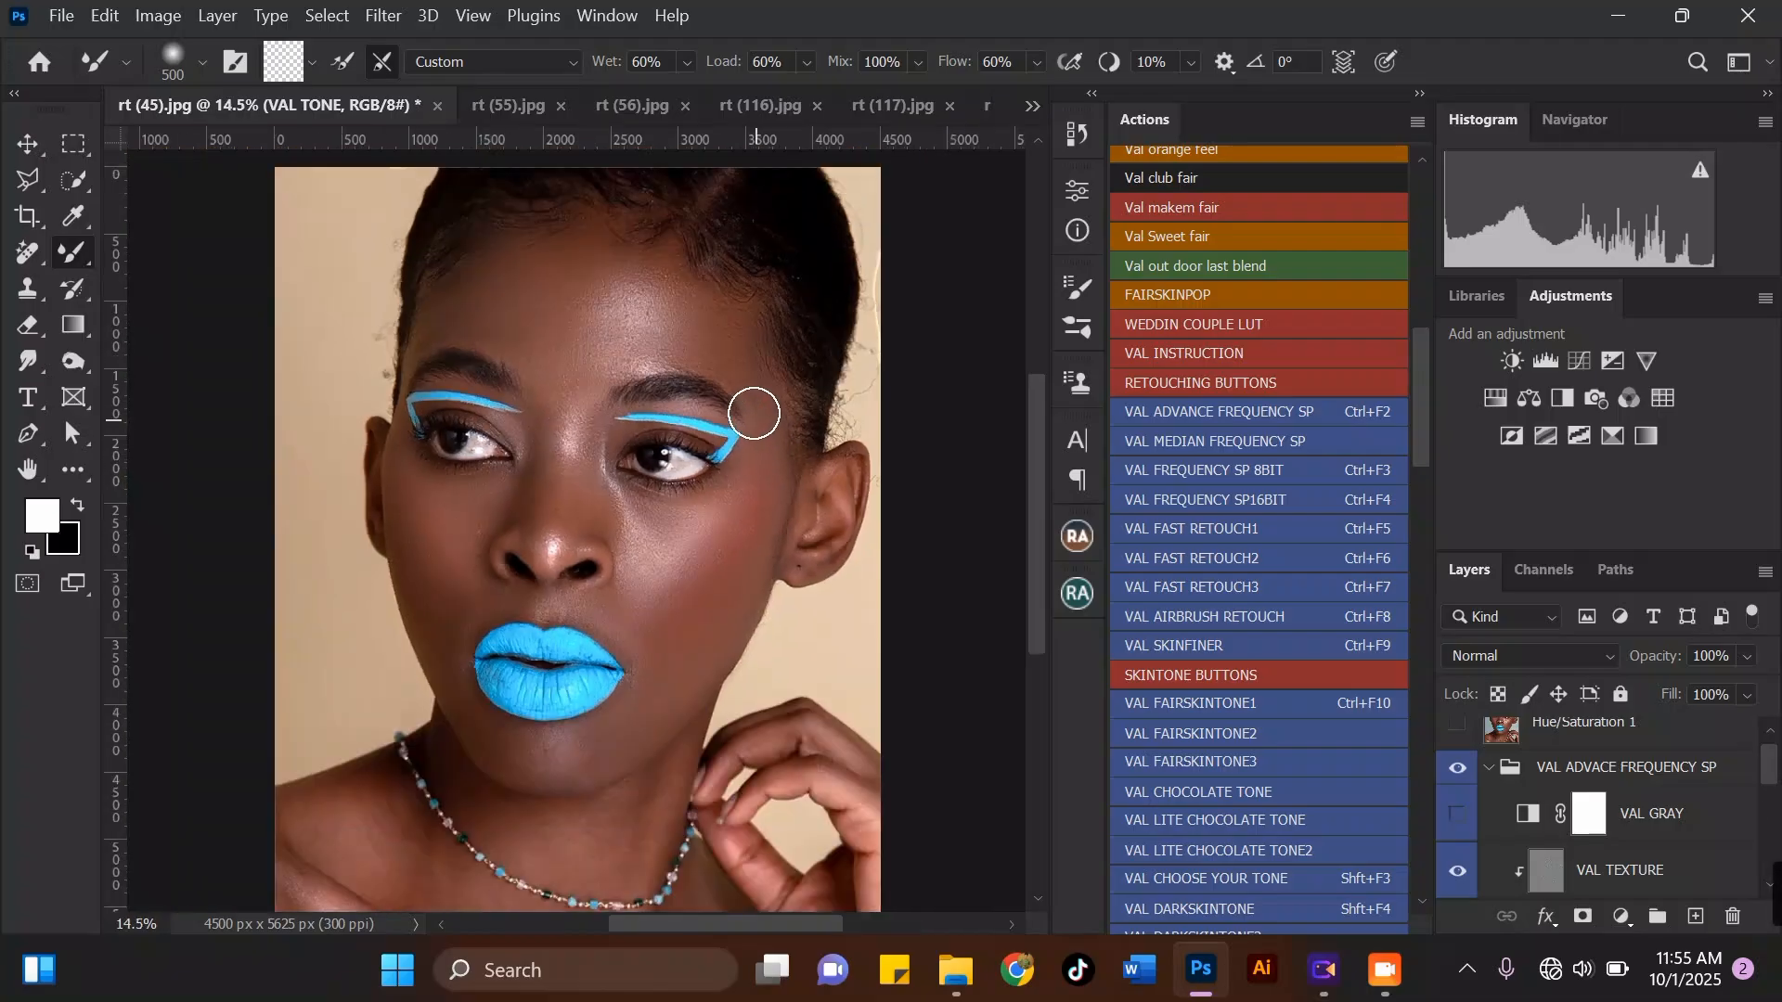
Step: Smooth the neck between the jawline and the necklace with the Mixer Brush at 300 to 400 px
{"action": "key", "text": "bracketleft"}
{"action": "key", "text": "bracketleft"}
{"action": "scroll", "coordinate": [660, 677], "scroll_direction": "up", "scroll_amount": 6}
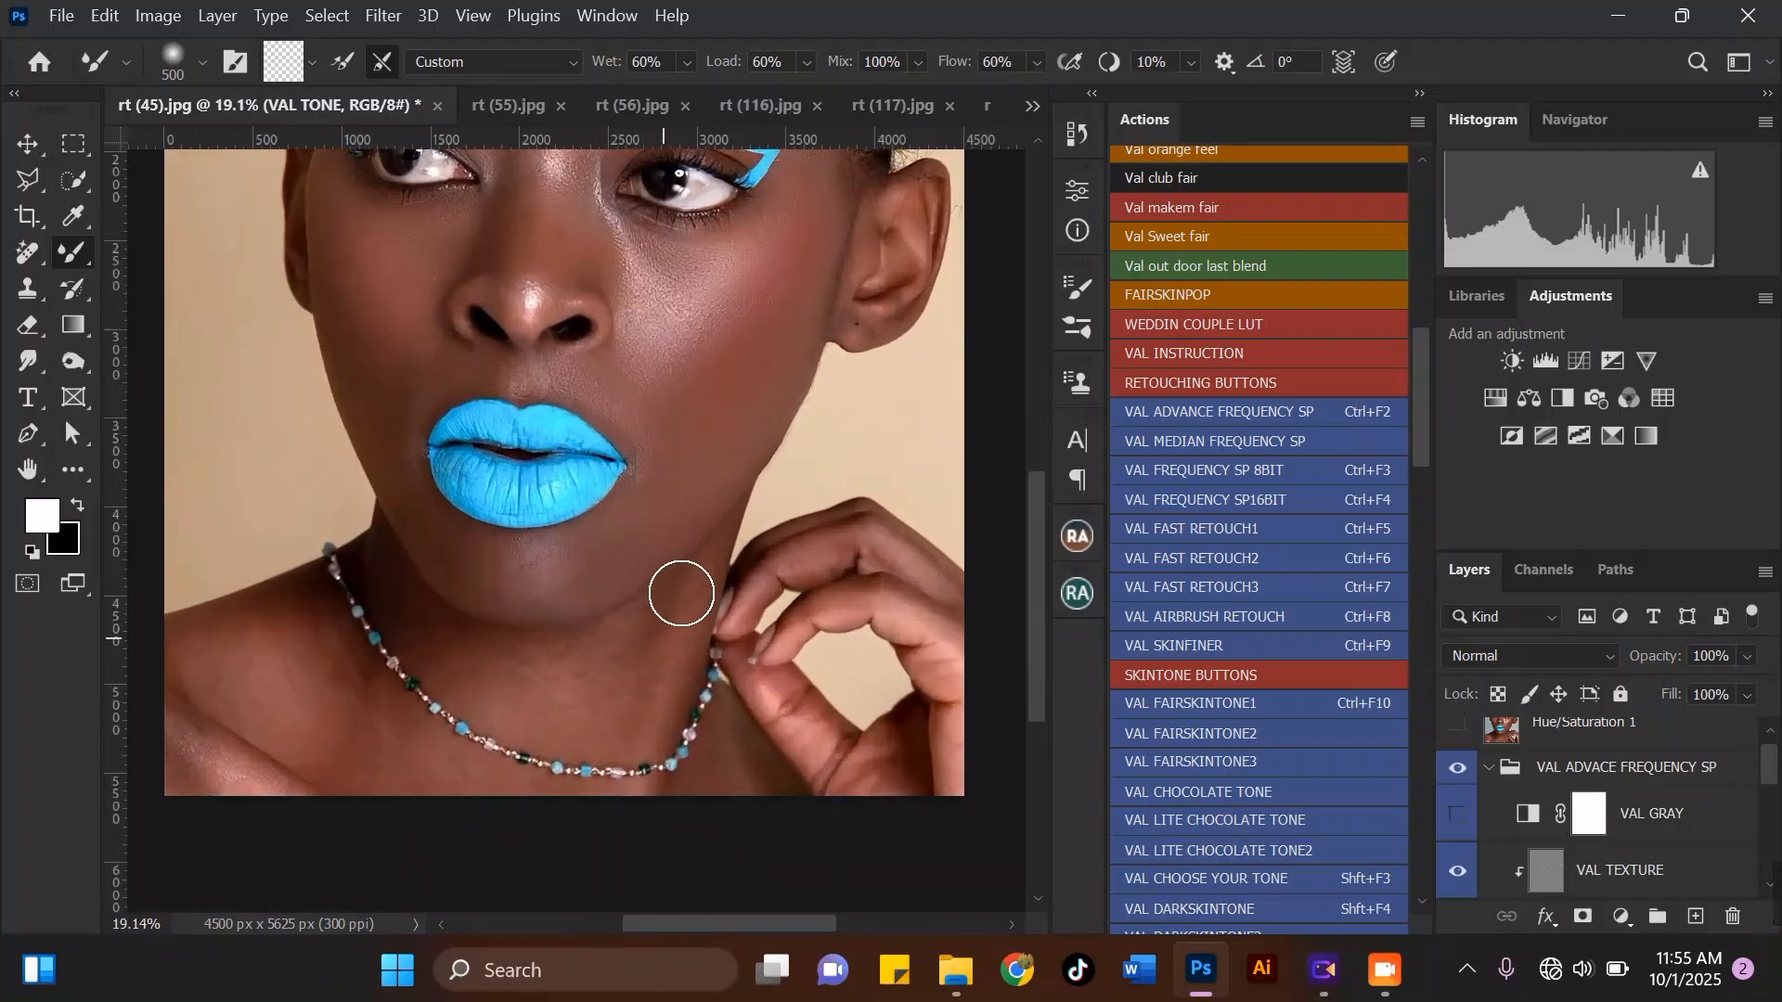
{"action": "scroll", "coordinate": [688, 606], "scroll_direction": "down", "scroll_amount": 1}
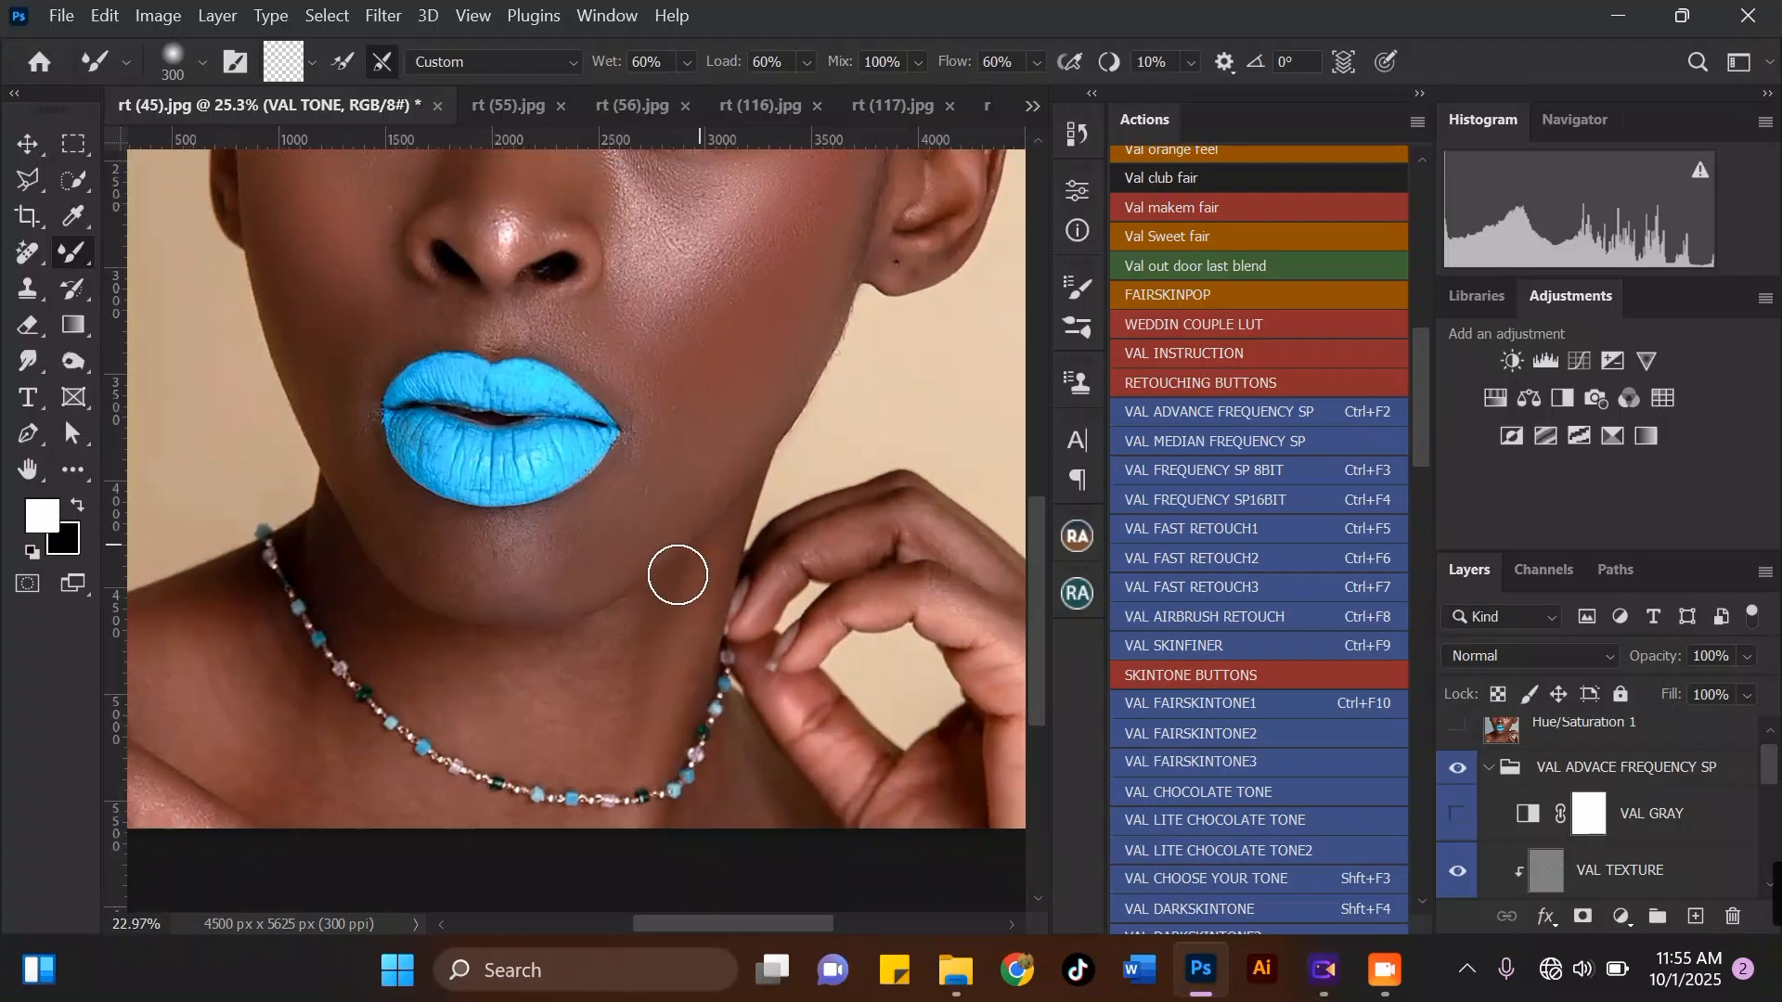
{"action": "key", "text": "bracketright"}
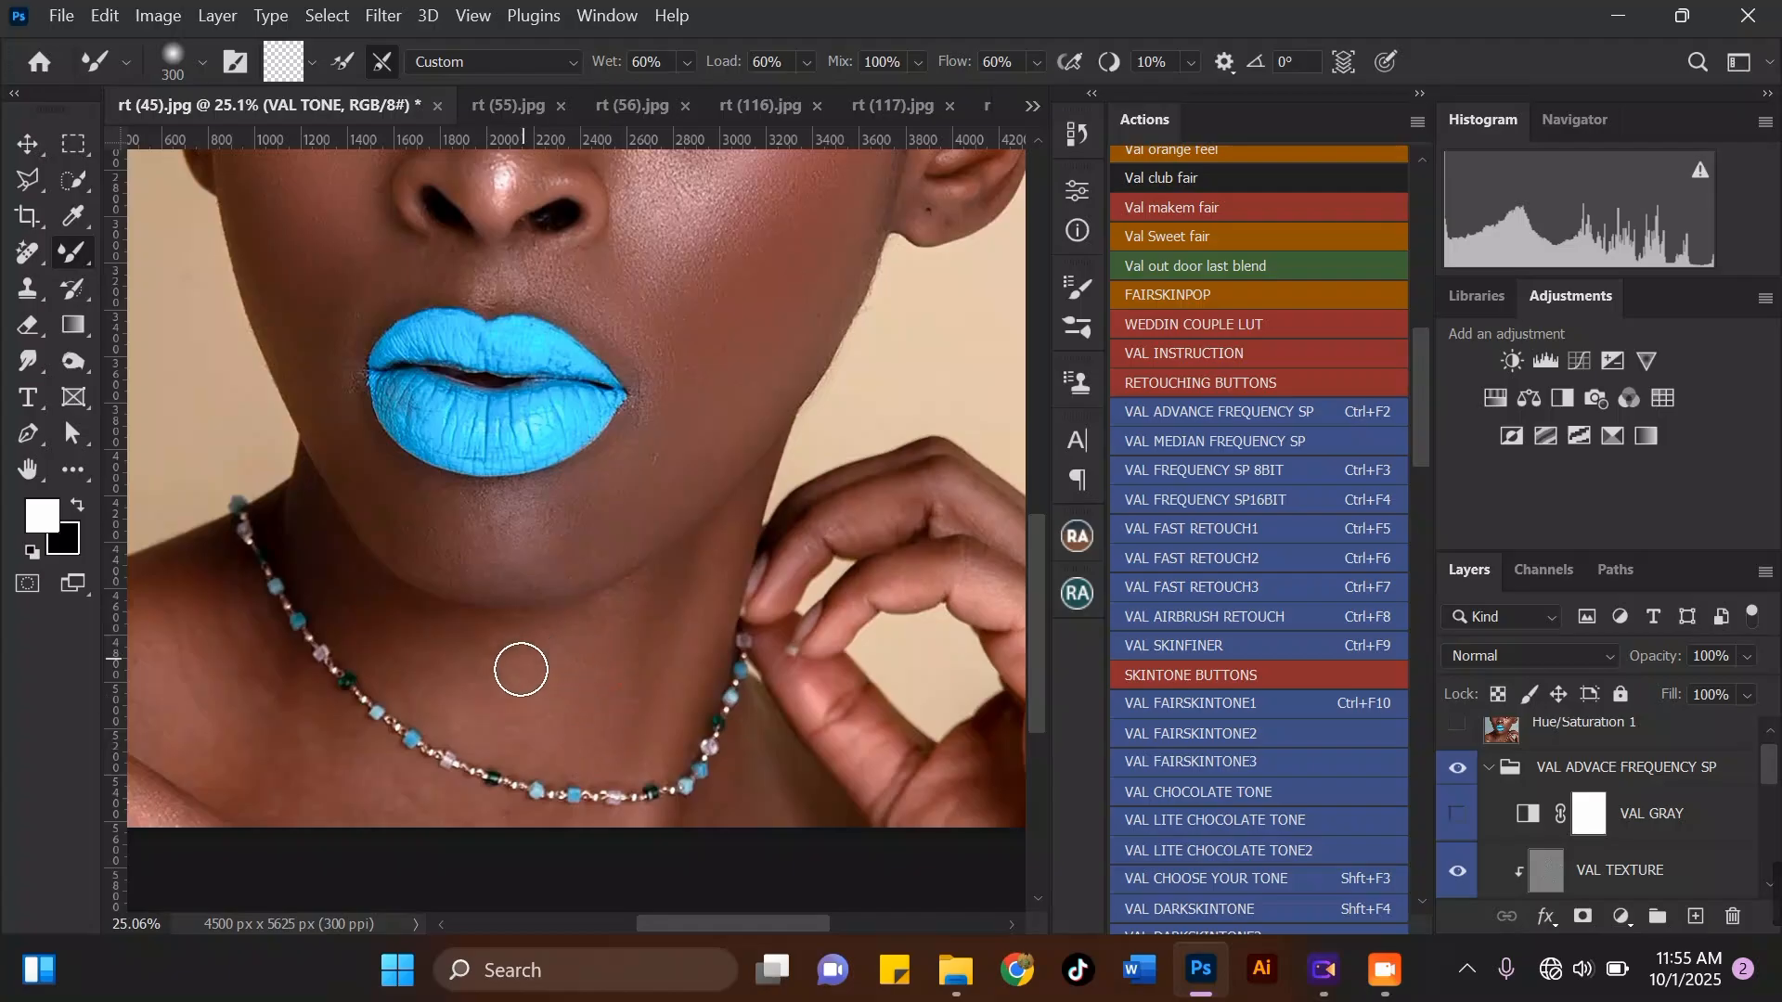
{"action": "key", "text": "bracketright"}
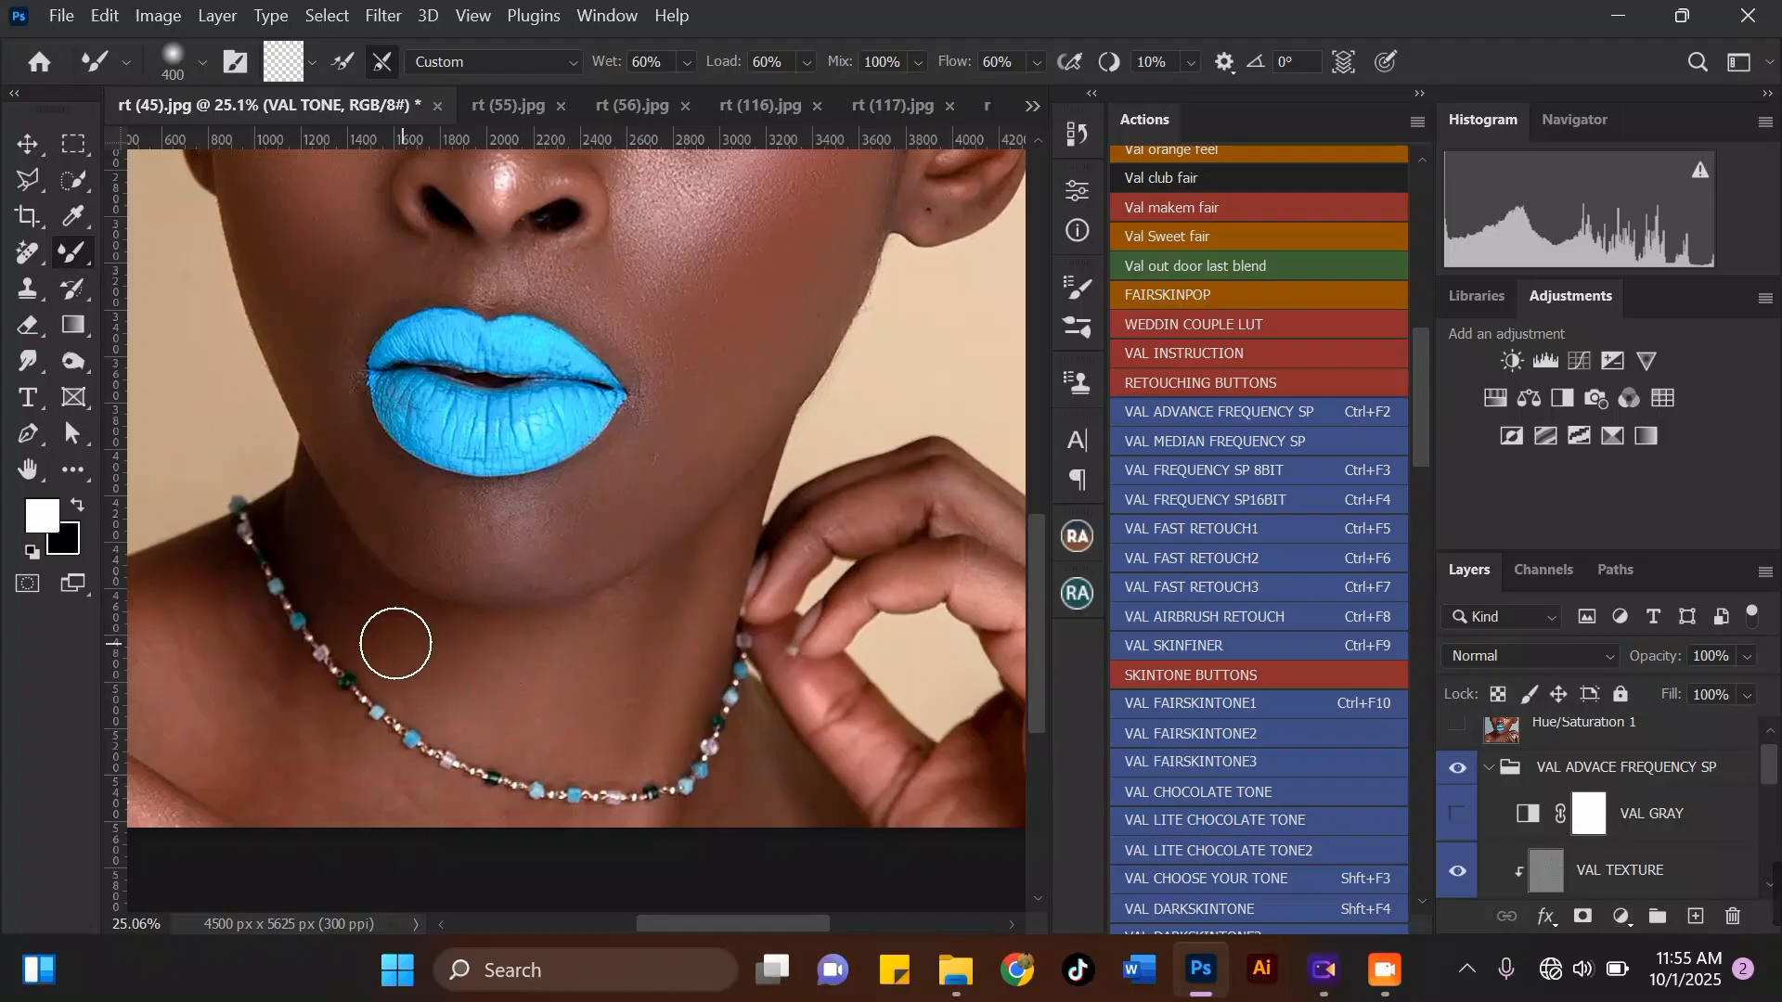
{"action": "left_click_drag", "start_coordinate": [354, 591], "coordinate": [415, 656]}
Step: Blend the shoulder skin outside the necklace with the Mixer Brush at 500 to 600 px
{"action": "scroll", "coordinate": [576, 588], "scroll_direction": "down", "scroll_amount": 2}
{"action": "key", "text": "bracketright"}
{"action": "scroll", "coordinate": [395, 631], "scroll_direction": "up", "scroll_amount": 1}
{"action": "key", "text": "bracketright"}
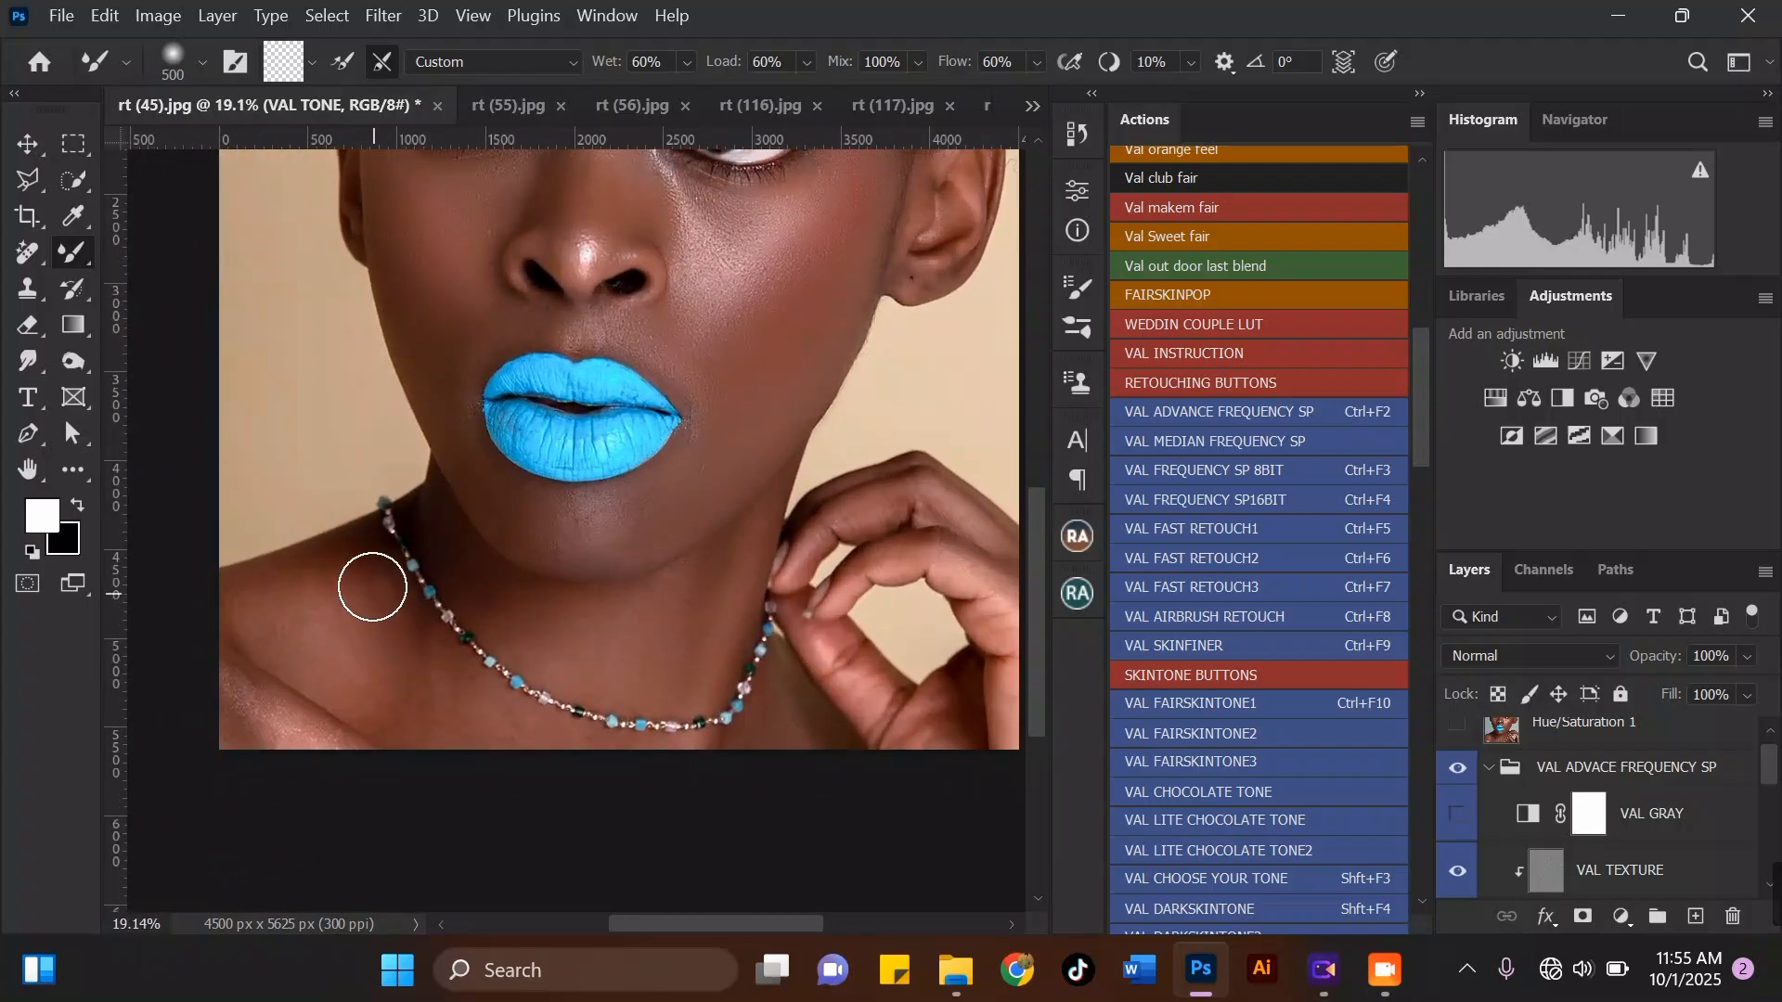
{"action": "key", "text": "bracketright"}
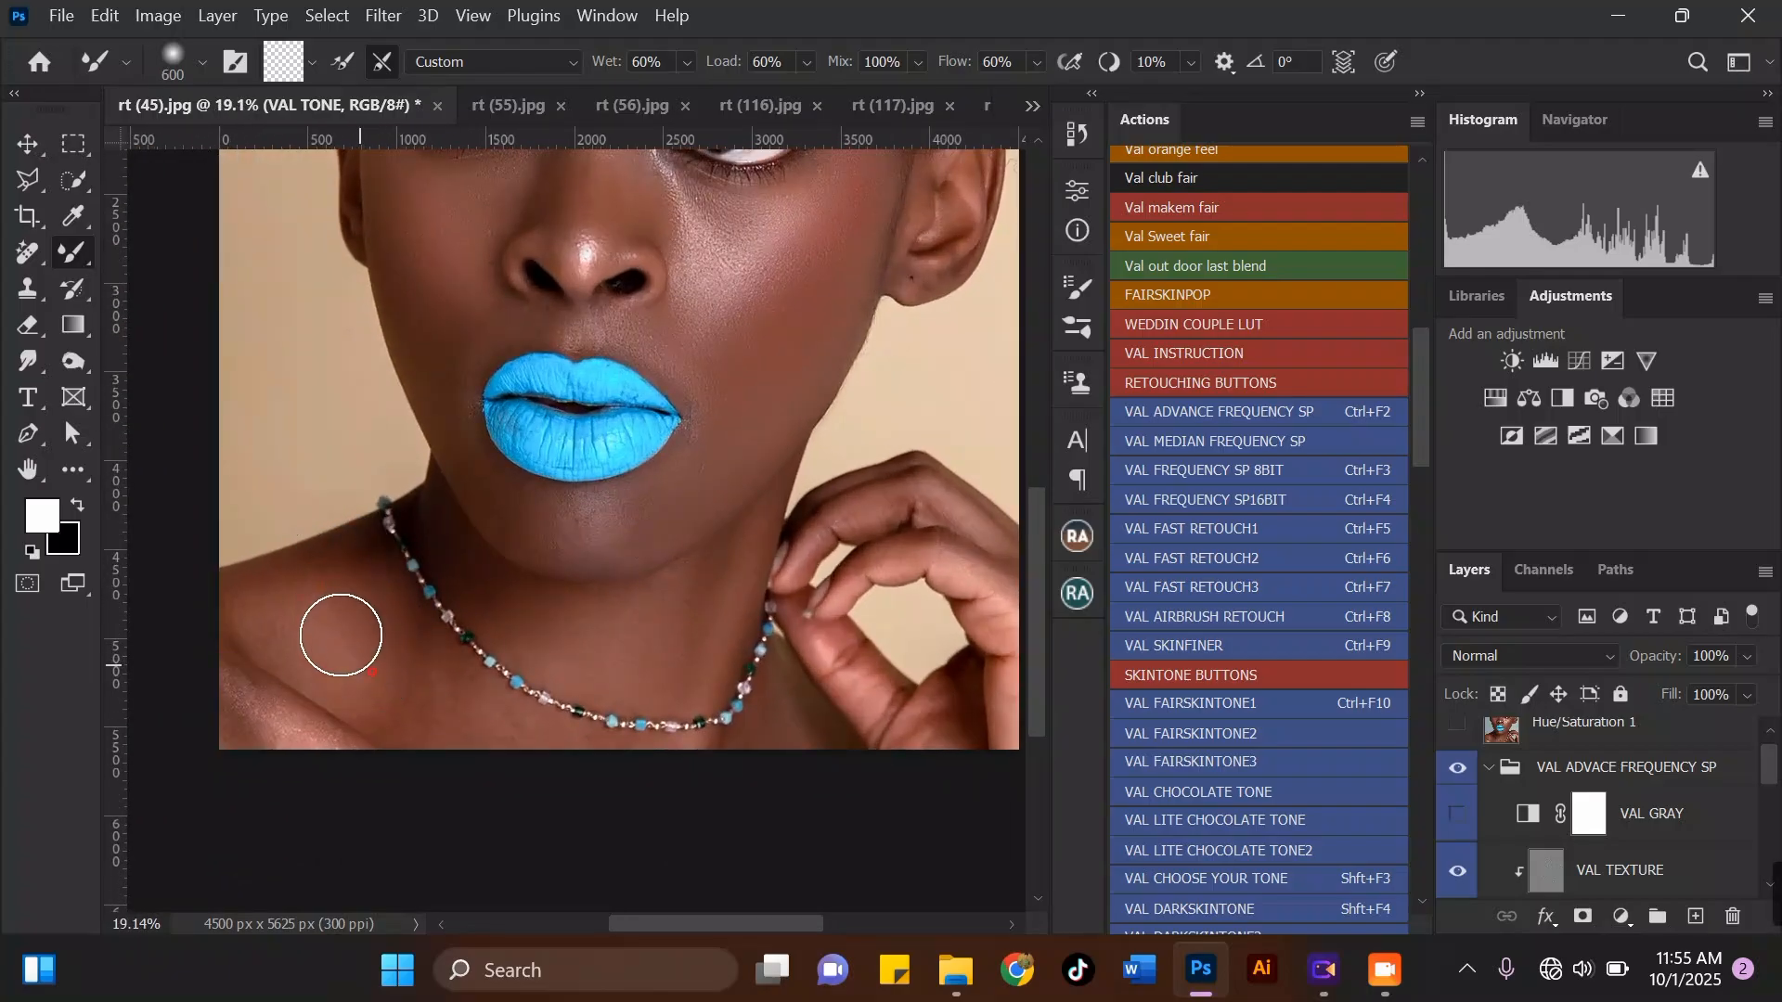
{"action": "key", "text": "bracketleft"}
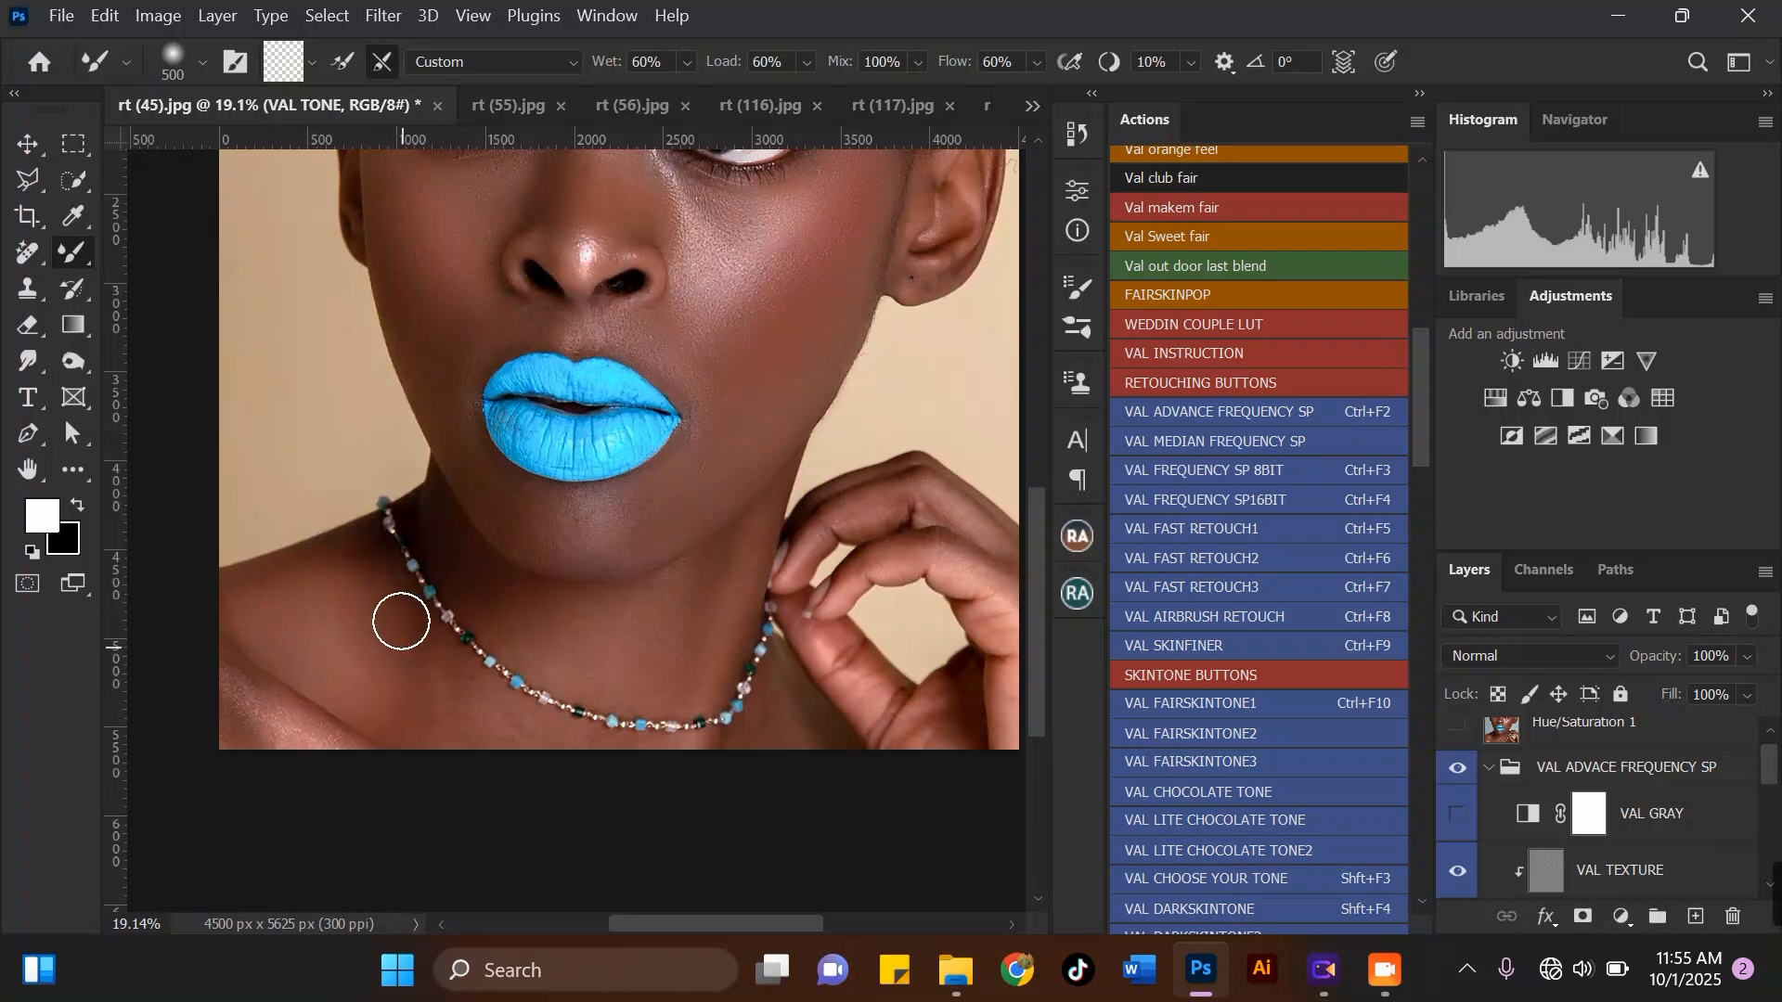
Step: Blend the collarbone area along the photo's lower edge below the shoulder with the Mixer Brush at 500 px
{"action": "scroll", "coordinate": [401, 621], "scroll_direction": "down", "scroll_amount": 2}
{"action": "scroll", "coordinate": [357, 696], "scroll_direction": "up", "scroll_amount": 2}
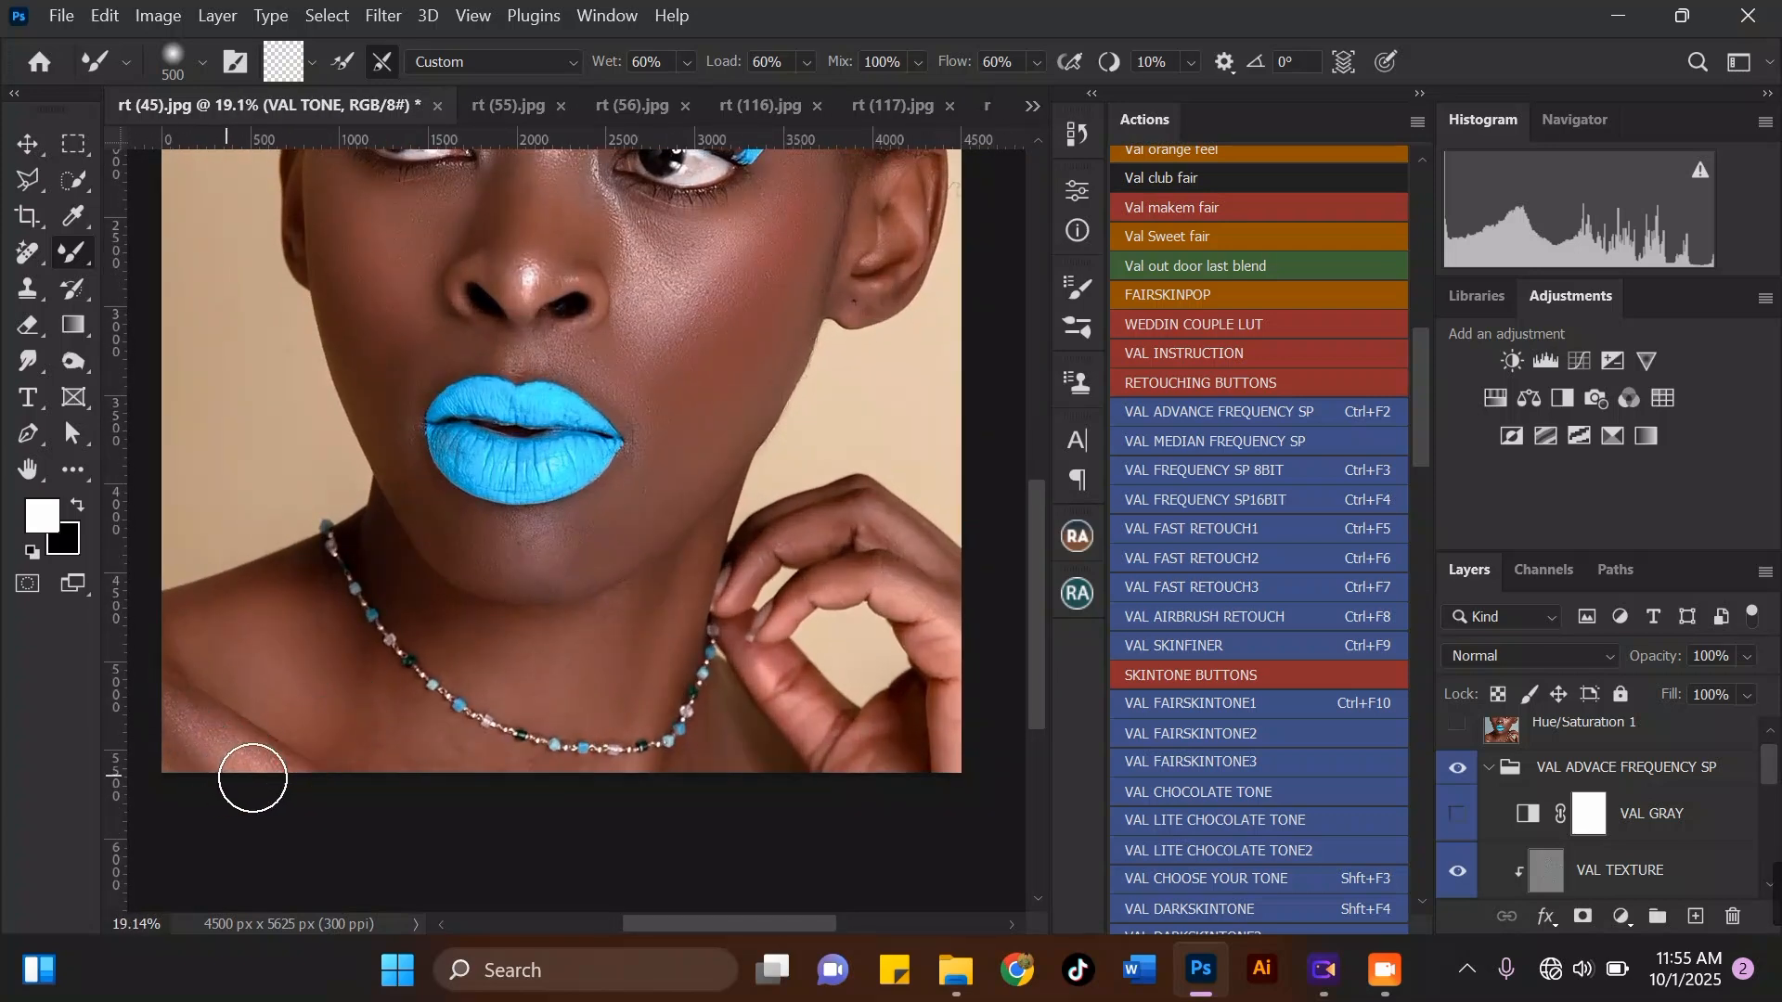
{"action": "scroll", "coordinate": [409, 736], "scroll_direction": "down", "scroll_amount": 2}
{"action": "scroll", "coordinate": [398, 678], "scroll_direction": "up", "scroll_amount": 2}
{"action": "key", "text": "bracketright"}
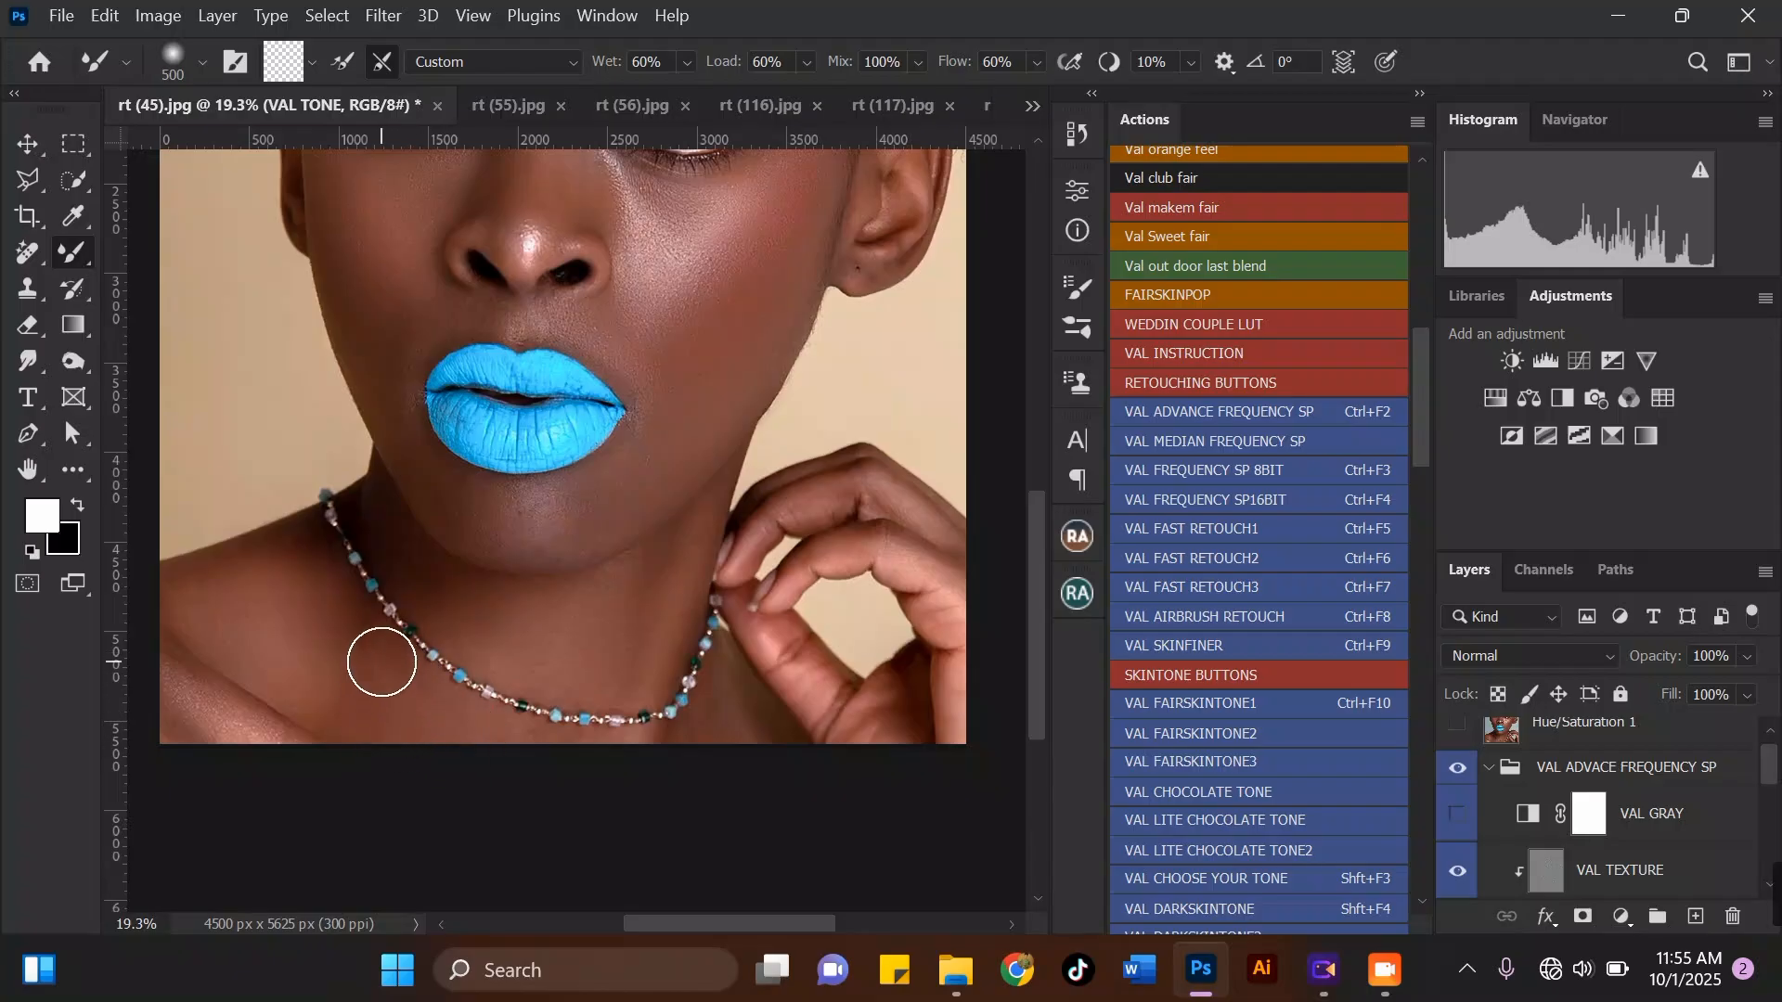
Step: Blend the chest below the necklace towards the raised hand with the Mixer Brush at 400 px
{"action": "key", "text": "bracketleft"}
{"action": "mouse_move", "coordinate": [584, 753]}
{"action": "left_mouse_down"}
{"action": "mouse_move", "coordinate": [550, 752]}
{"action": "mouse_move", "coordinate": [635, 750]}
{"action": "mouse_move", "coordinate": [706, 710]}
{"action": "left_mouse_up"}
{"action": "scroll", "coordinate": [608, 685], "scroll_direction": "down", "scroll_amount": 2}
{"action": "scroll", "coordinate": [698, 705], "scroll_direction": "up", "scroll_amount": 2}
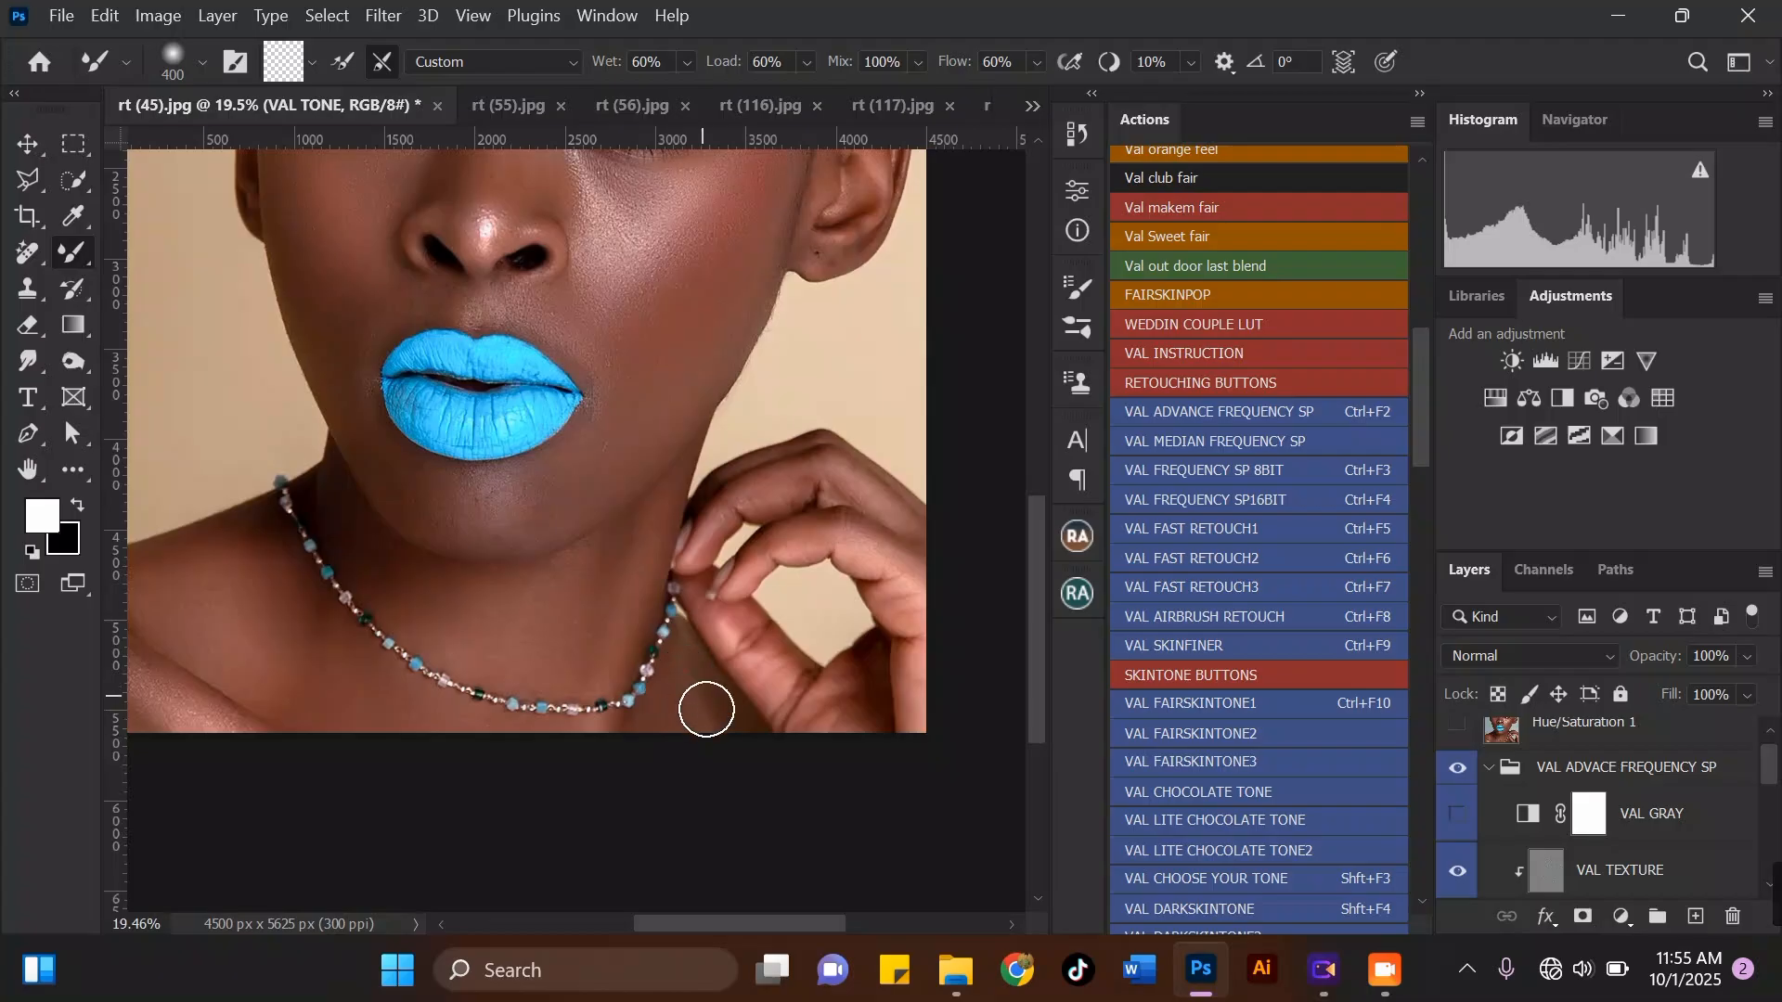
Step: Blend the neck under the lit-side jaw at 400 px and the back of the hand at 300 px with the Mixer Brush
{"action": "scroll", "coordinate": [625, 581], "scroll_direction": "down", "scroll_amount": 2}
{"action": "scroll", "coordinate": [622, 557], "scroll_direction": "up", "scroll_amount": 2}
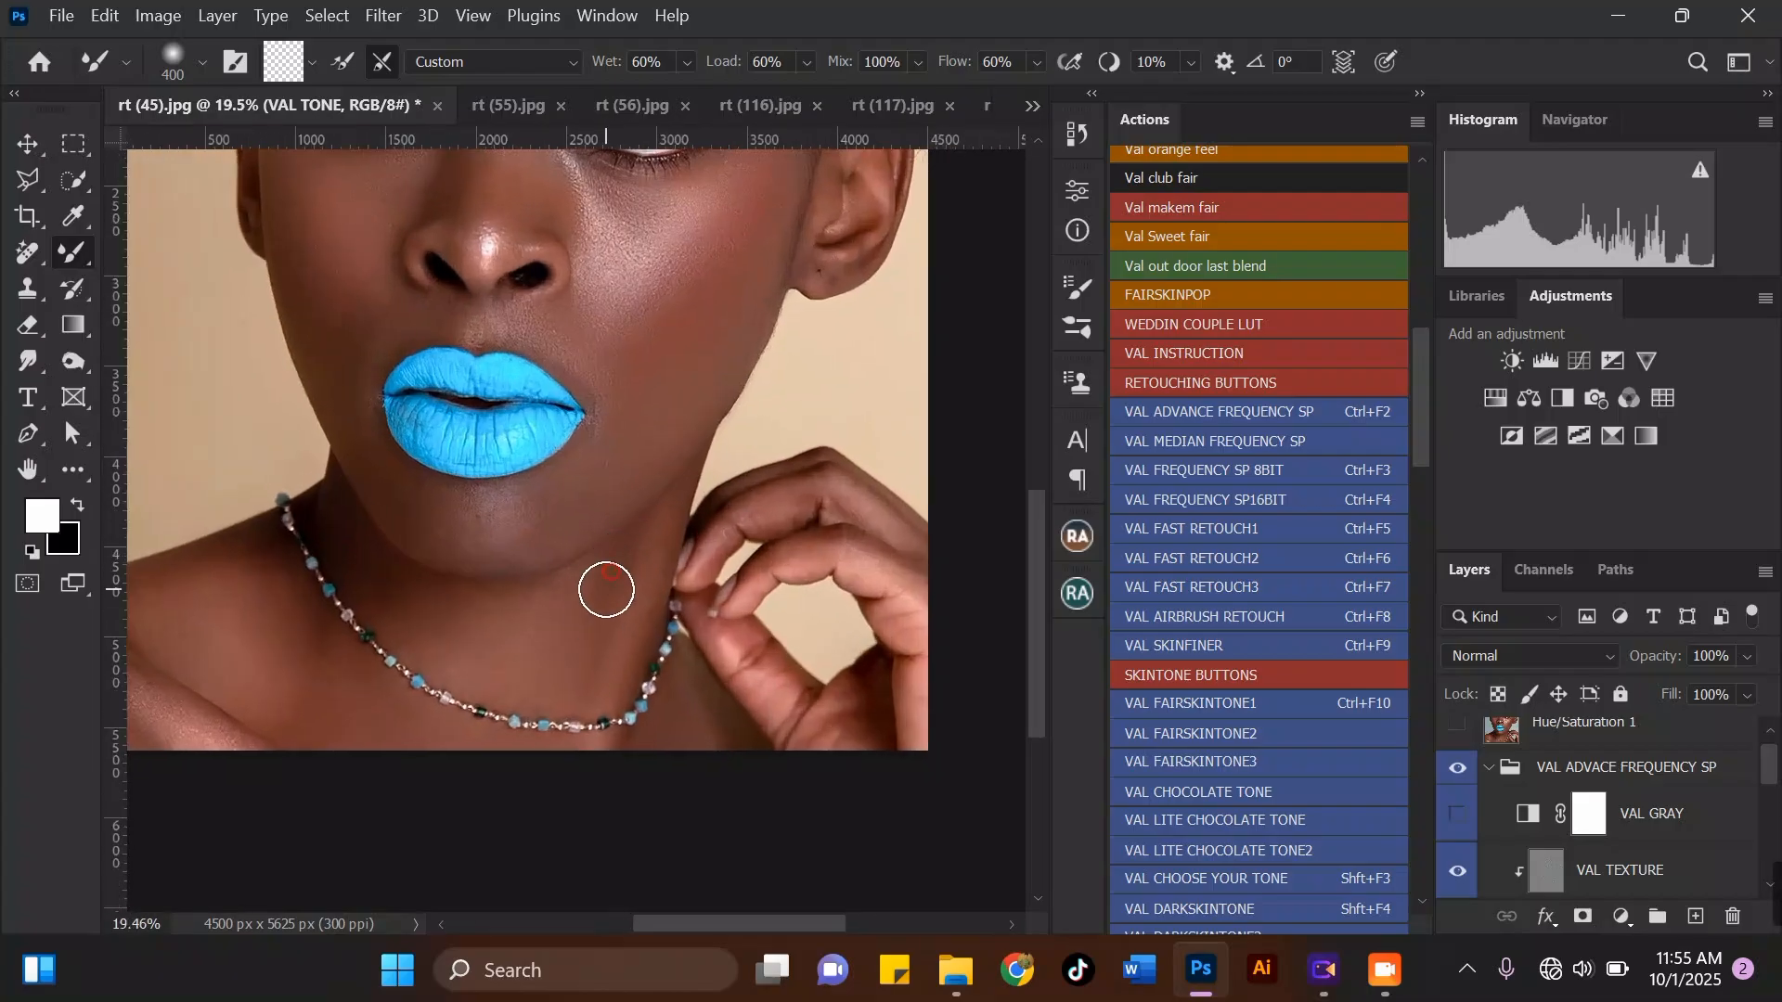
{"action": "scroll", "coordinate": [613, 590], "scroll_direction": "down", "scroll_amount": 2}
{"action": "scroll", "coordinate": [841, 593], "scroll_direction": "up", "scroll_amount": 2}
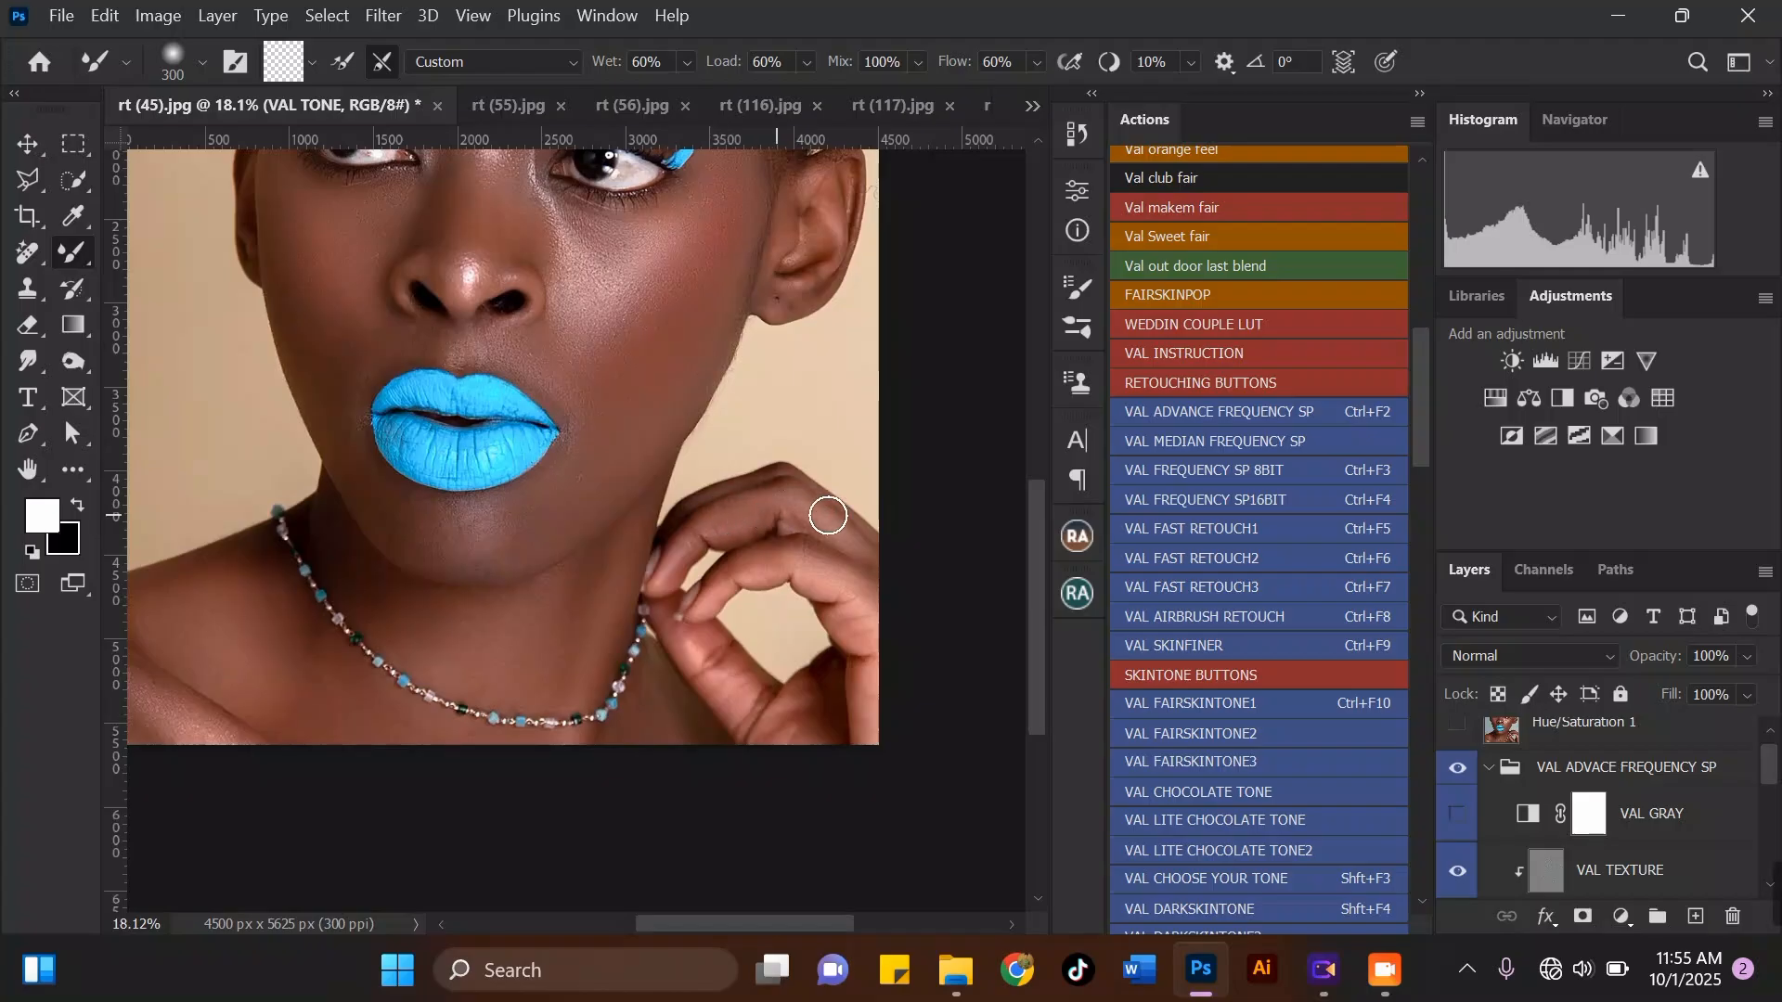
Step: Blend the lit-side lower cheek at 500 px and the chin below the lips at 400 px with the Mixer Brush
{"action": "scroll", "coordinate": [824, 520], "scroll_direction": "down", "scroll_amount": 3}
{"action": "key", "text": "bracketright"}
{"action": "key", "text": "bracketright"}
{"action": "scroll", "coordinate": [716, 425], "scroll_direction": "up", "scroll_amount": 3}
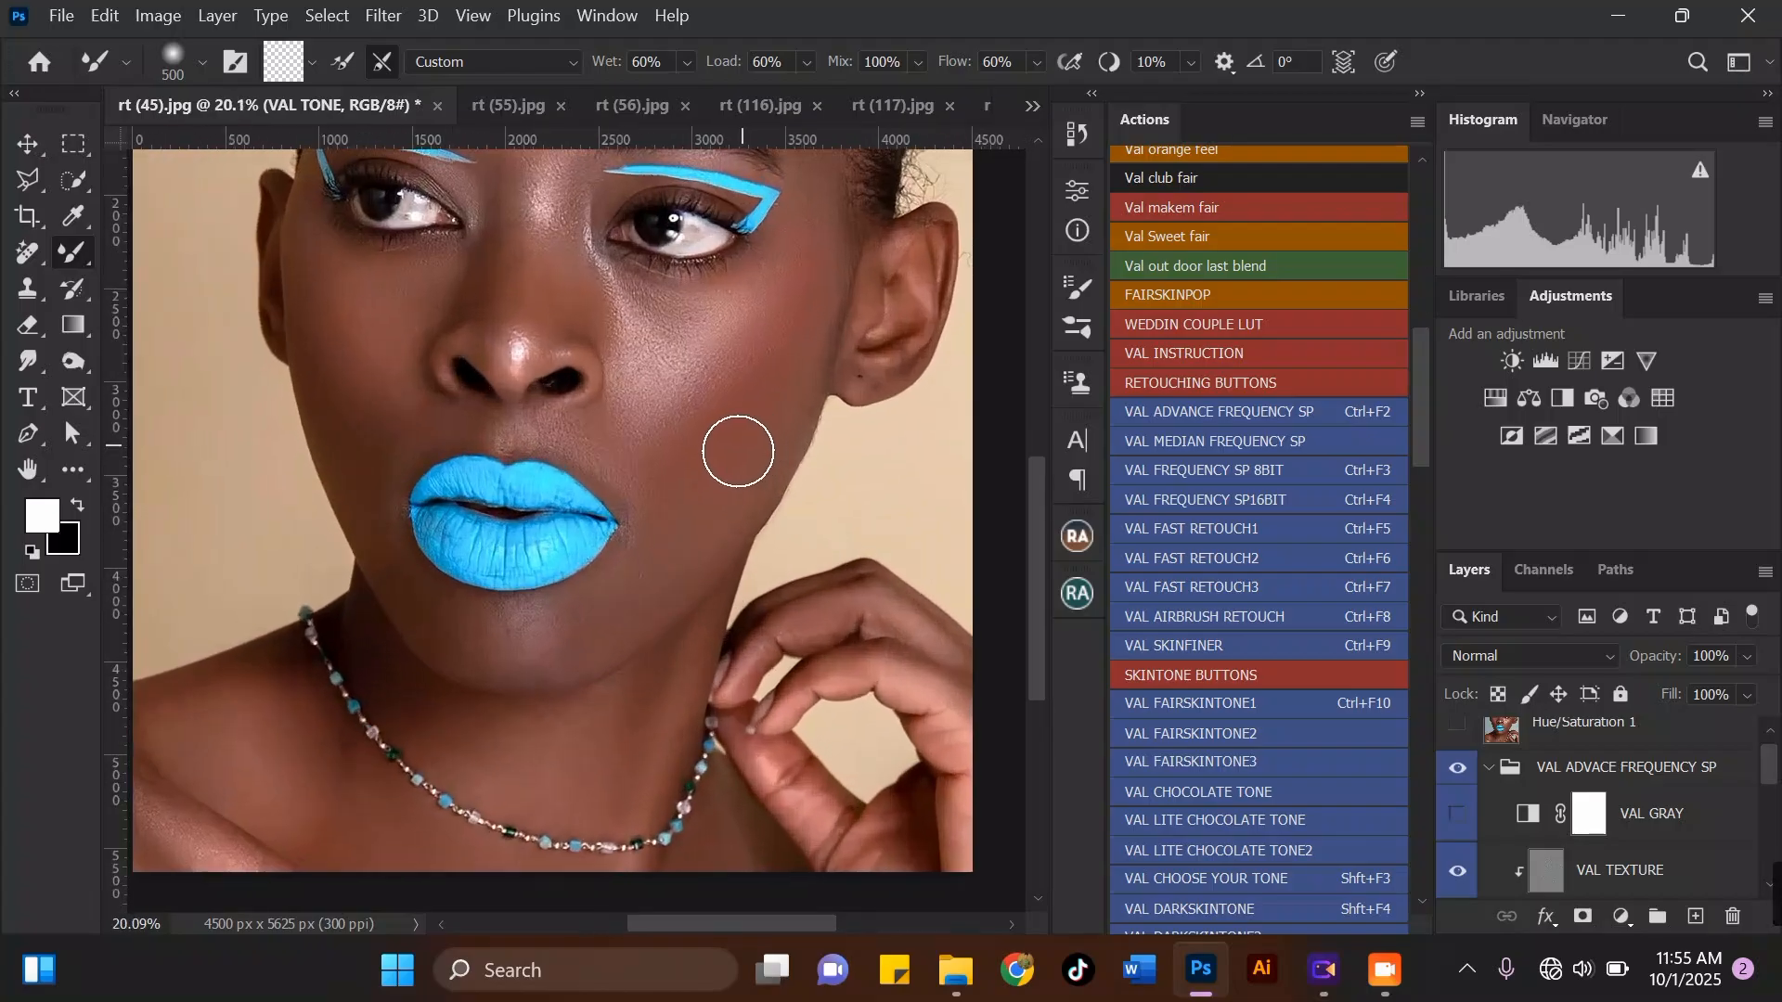
{"action": "key", "text": "bracketleft"}
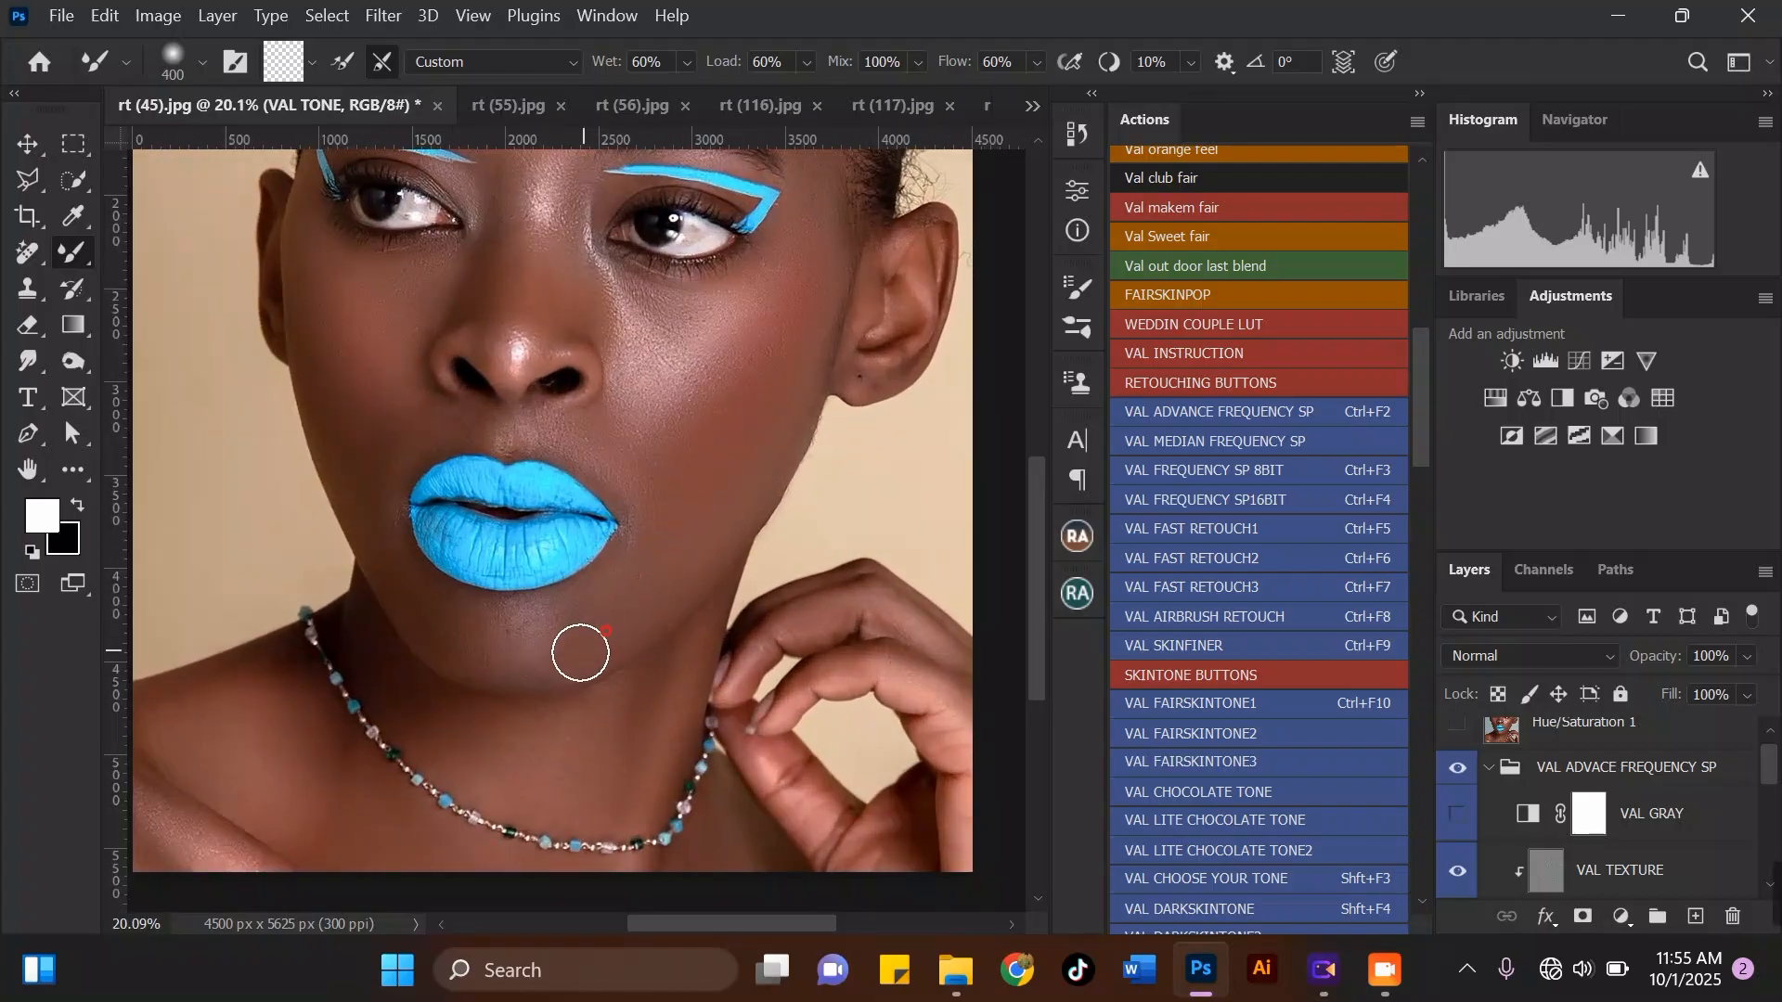
{"action": "scroll", "coordinate": [402, 482], "scroll_direction": "down", "scroll_amount": 2}
{"action": "scroll", "coordinate": [450, 557], "scroll_direction": "up", "scroll_amount": 2}
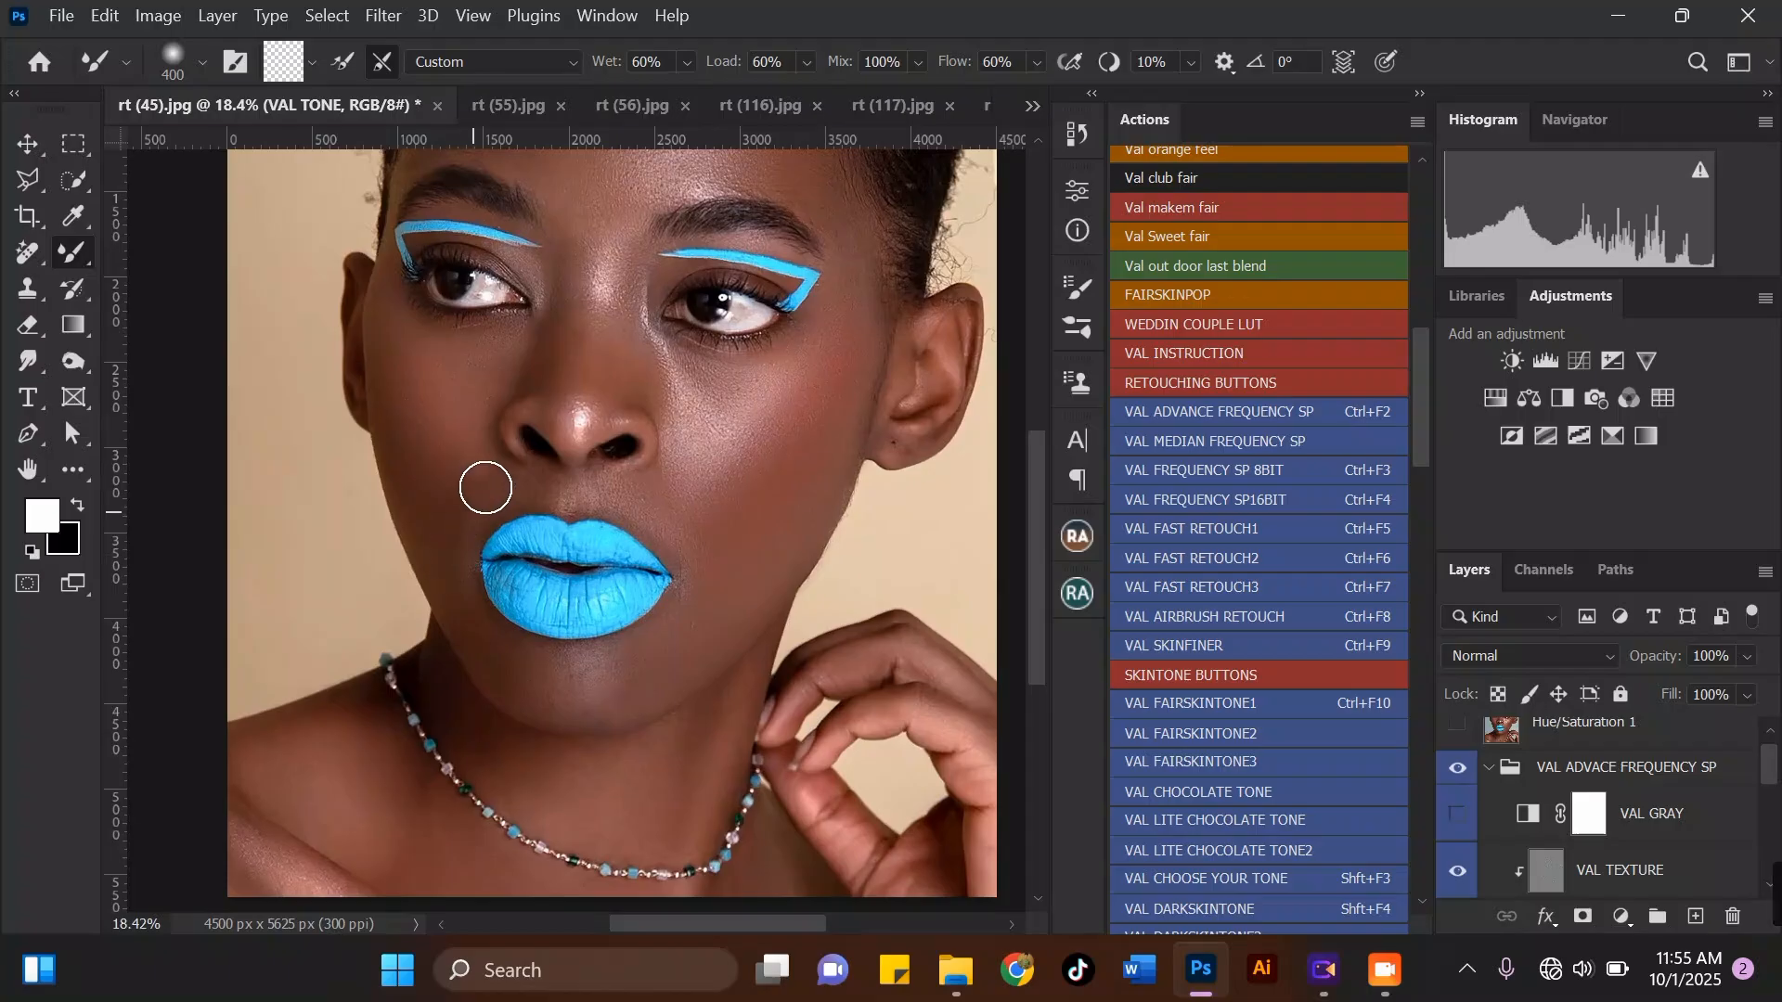
Step: Blend the lit-side cheek below the eye with the Mixer Brush at 600 px
{"action": "scroll", "coordinate": [541, 501], "scroll_direction": "down", "scroll_amount": 2}
{"action": "key", "text": "bracketright"}
{"action": "key", "text": "bracketright"}
{"action": "scroll", "coordinate": [776, 403], "scroll_direction": "up", "scroll_amount": 2}
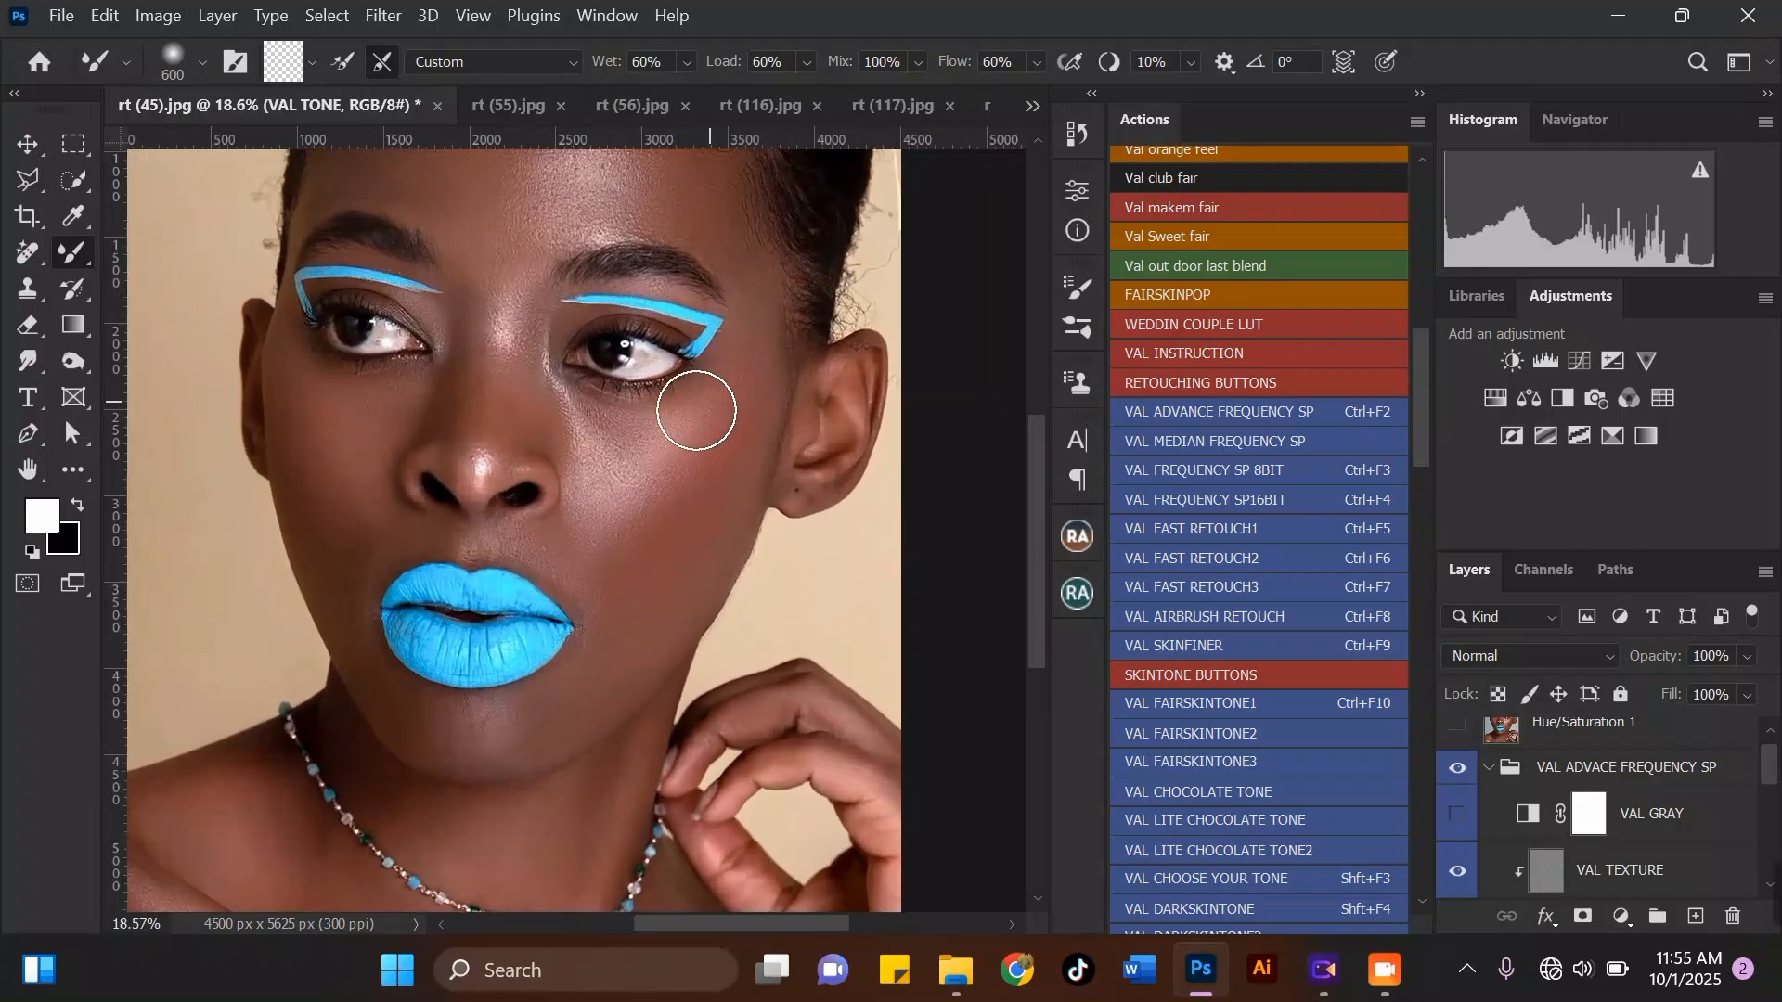
{"action": "left_click_drag", "start_coordinate": [682, 501], "coordinate": [672, 484]}
{"action": "scroll", "coordinate": [672, 484], "scroll_direction": "down", "scroll_amount": 2}
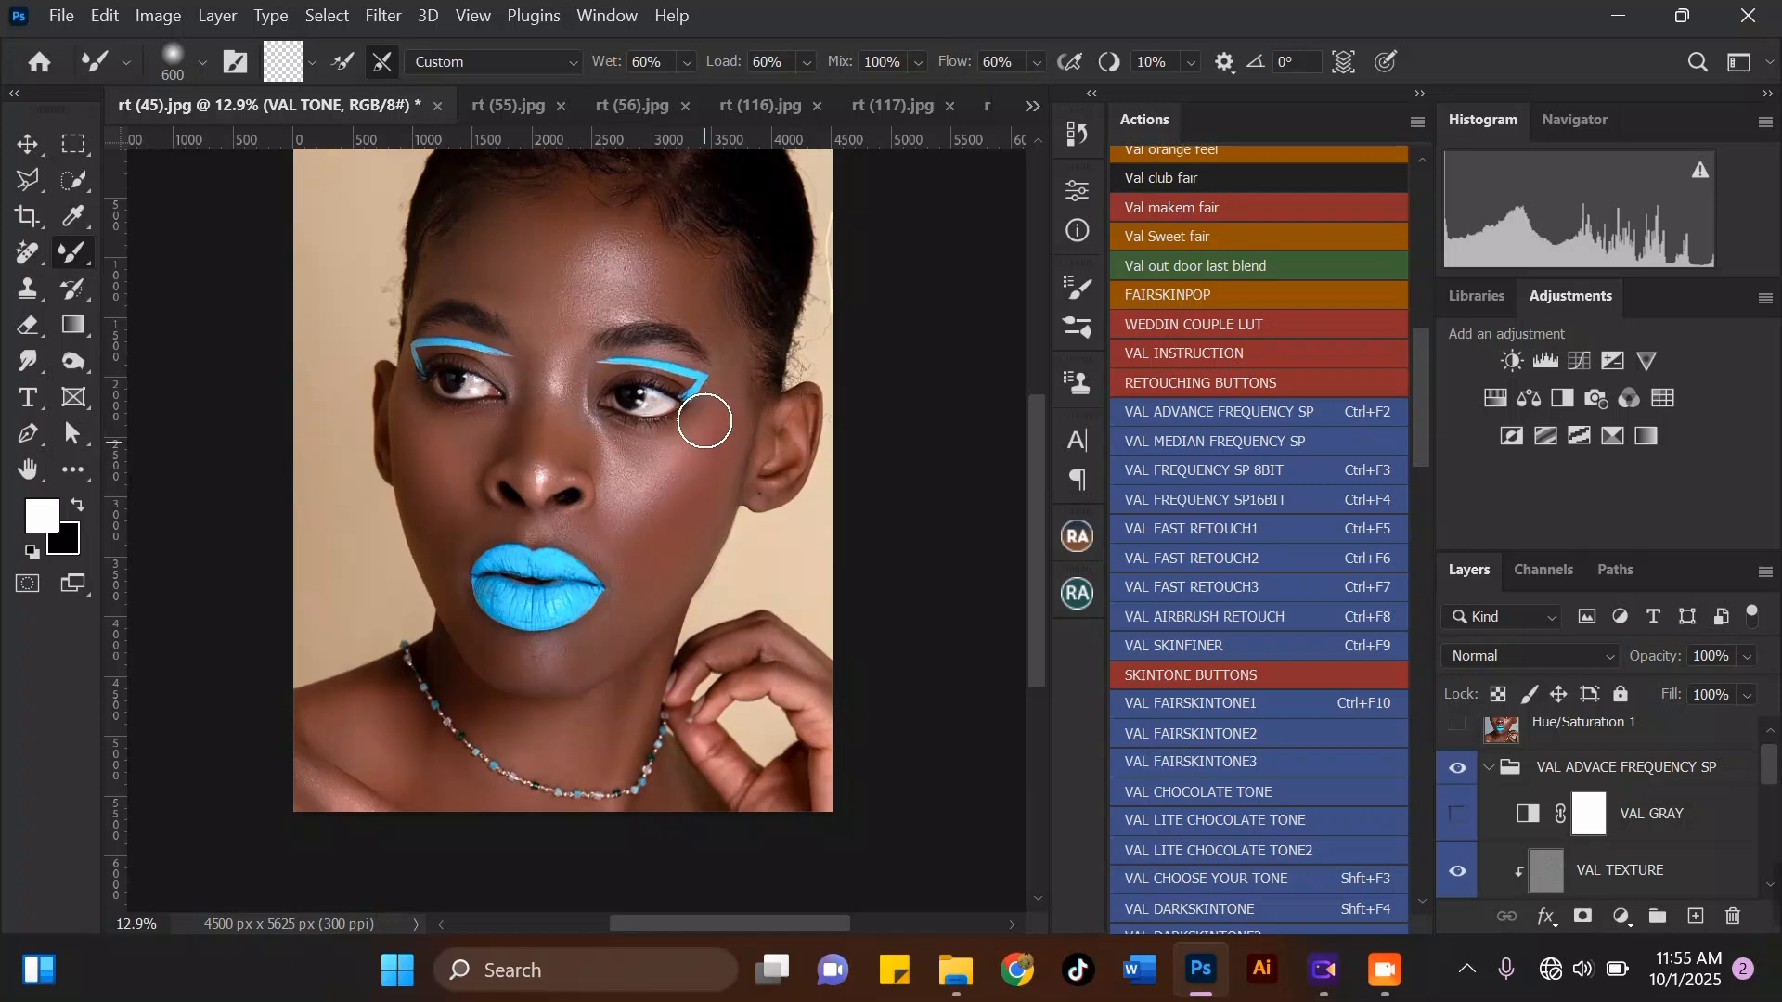
Step: Compare the whole portrait with the VAL ADVACE FREQUENCY SP group hidden and shown
{"action": "scroll", "coordinate": [704, 421], "scroll_direction": "down", "scroll_amount": 1}
{"action": "scroll", "coordinate": [528, 261], "scroll_direction": "up", "scroll_amount": 1}
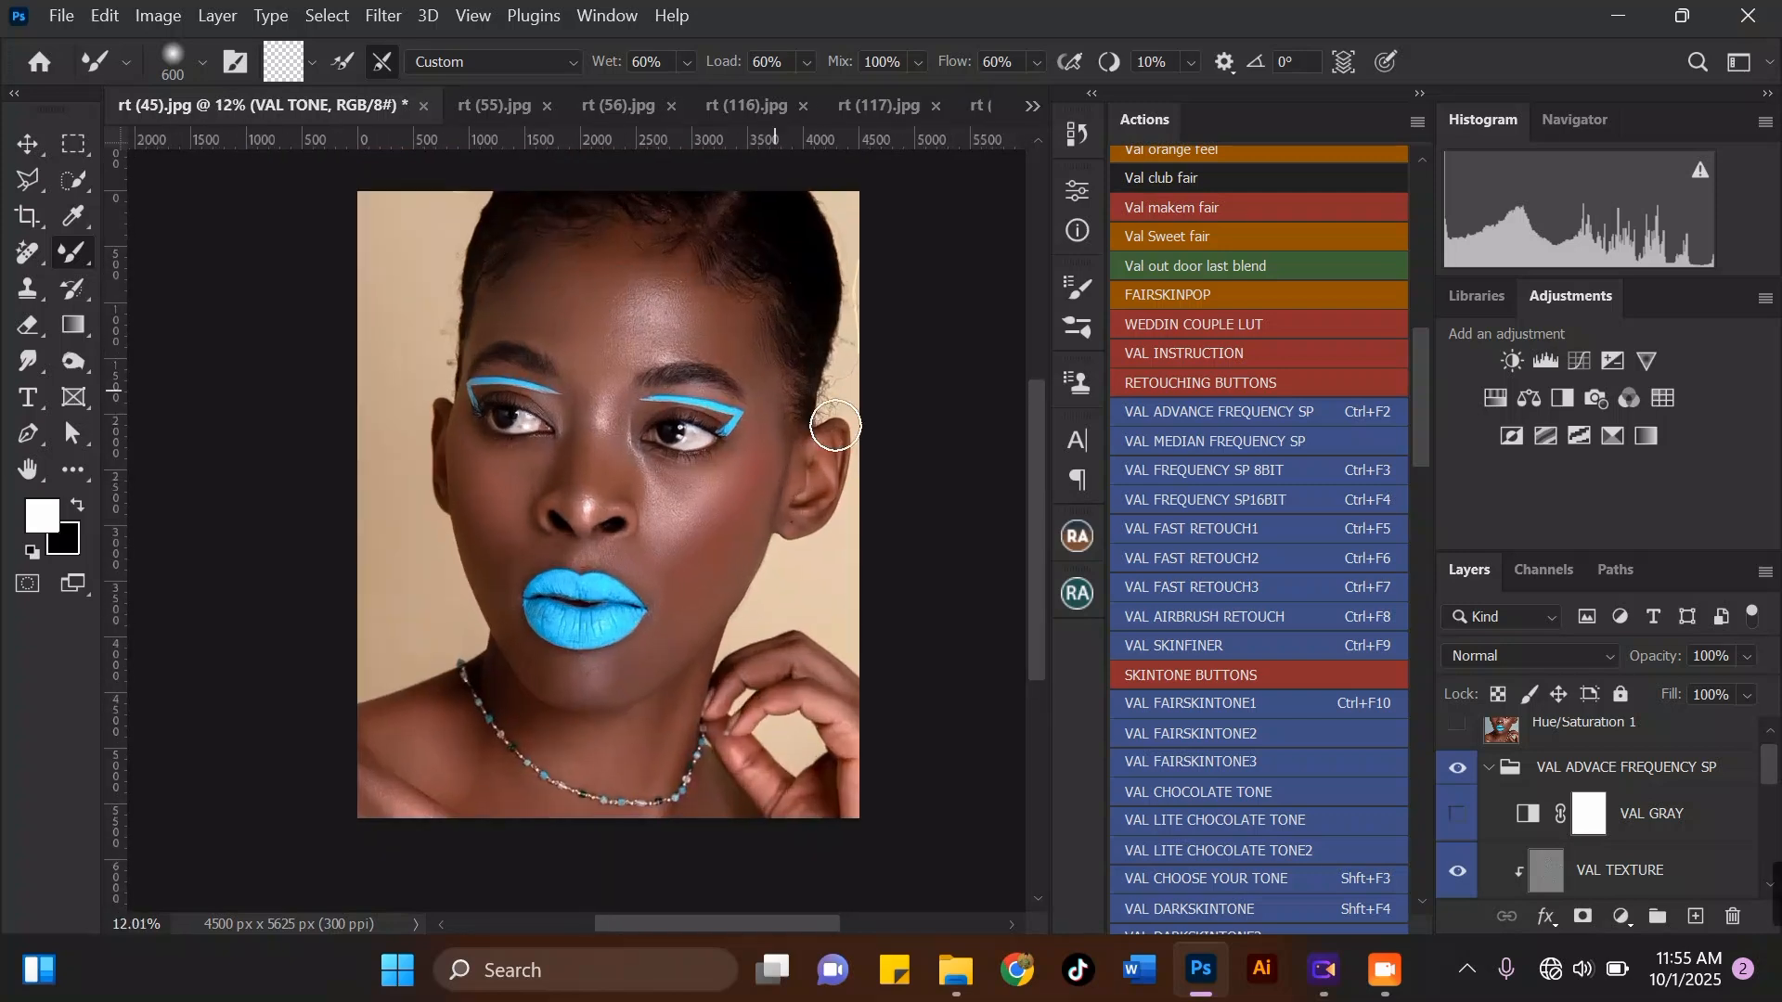
{"action": "left_click", "coordinate": [1459, 772]}
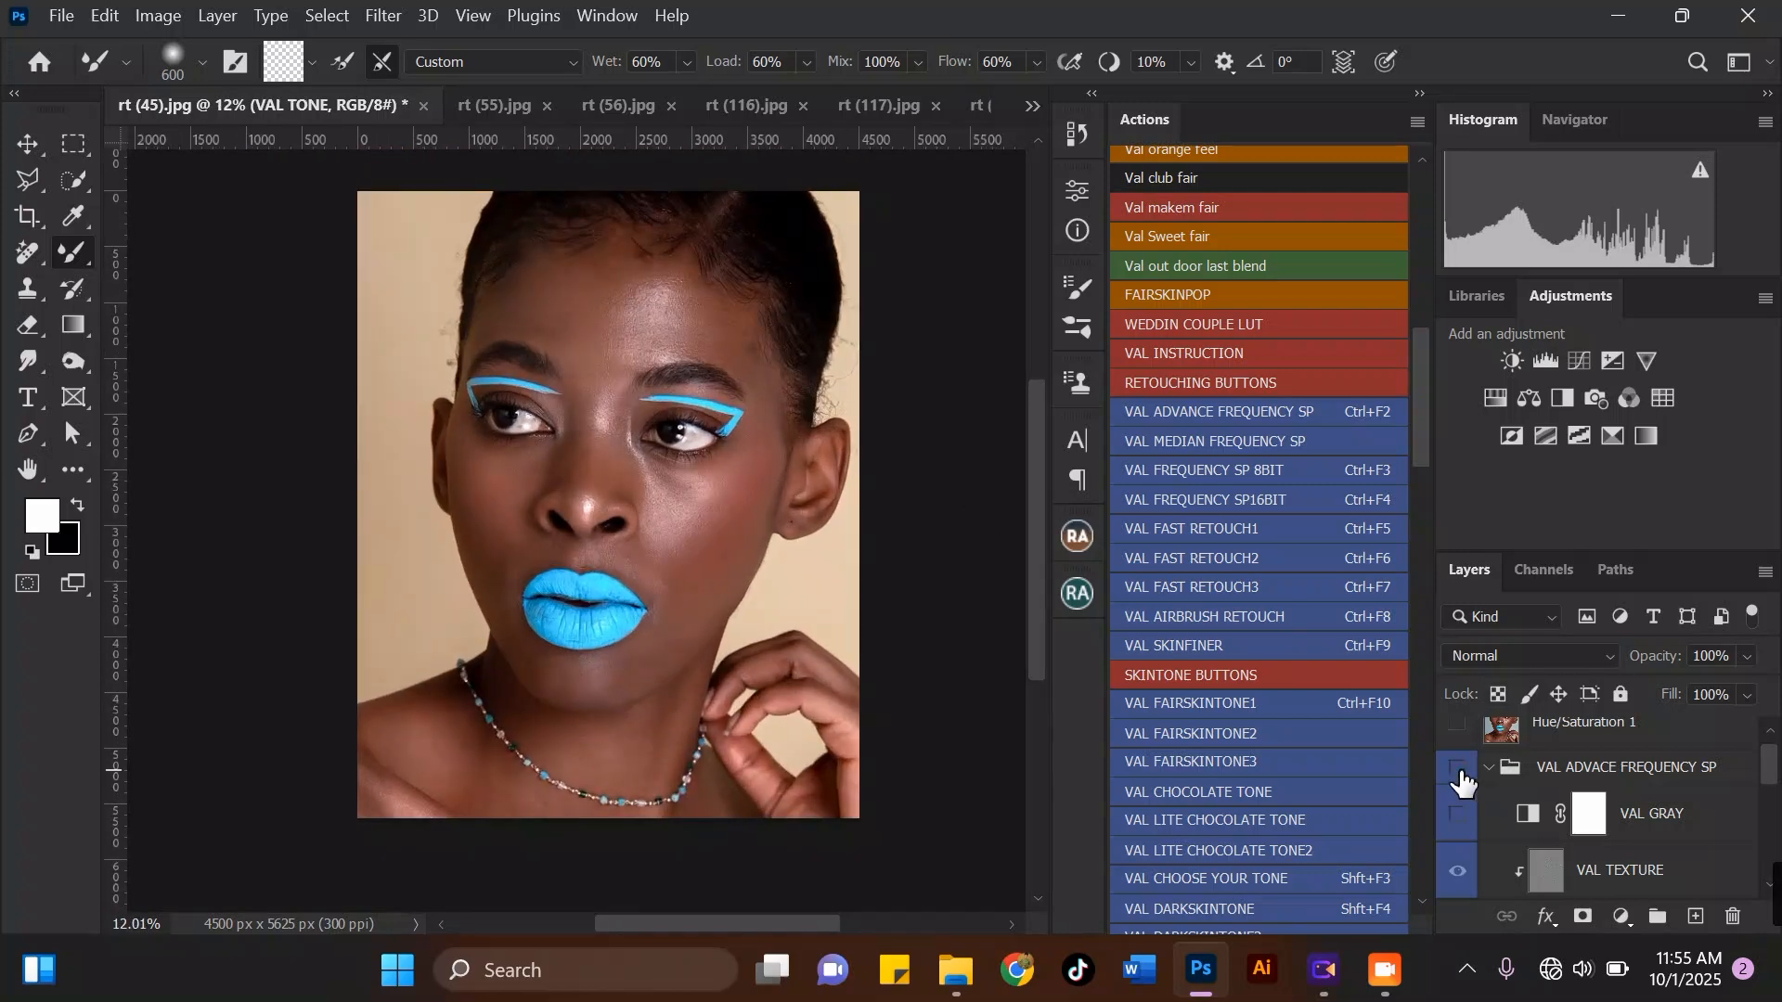
{"action": "left_click", "coordinate": [1459, 771]}
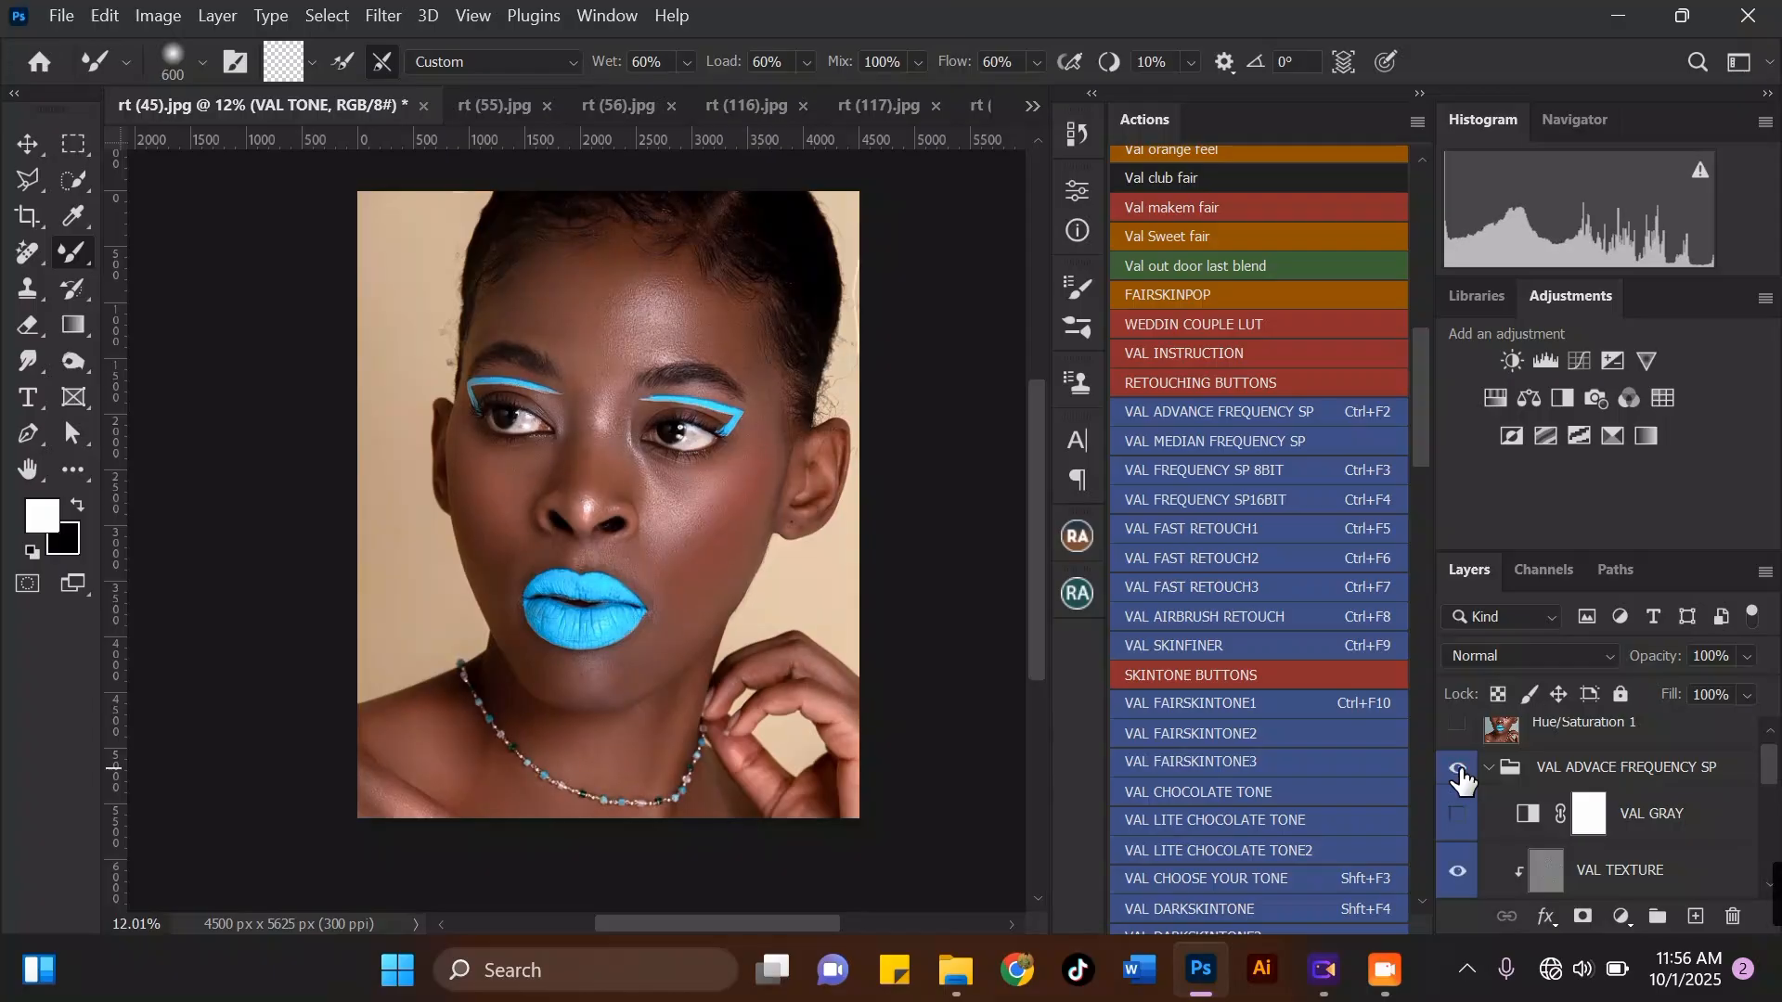
Step: Blend the bridge of the nose at 300 px and the area around the nose tip at 250 px with the Mixer Brush
{"action": "scroll", "coordinate": [489, 271], "scroll_direction": "up", "scroll_amount": 5}
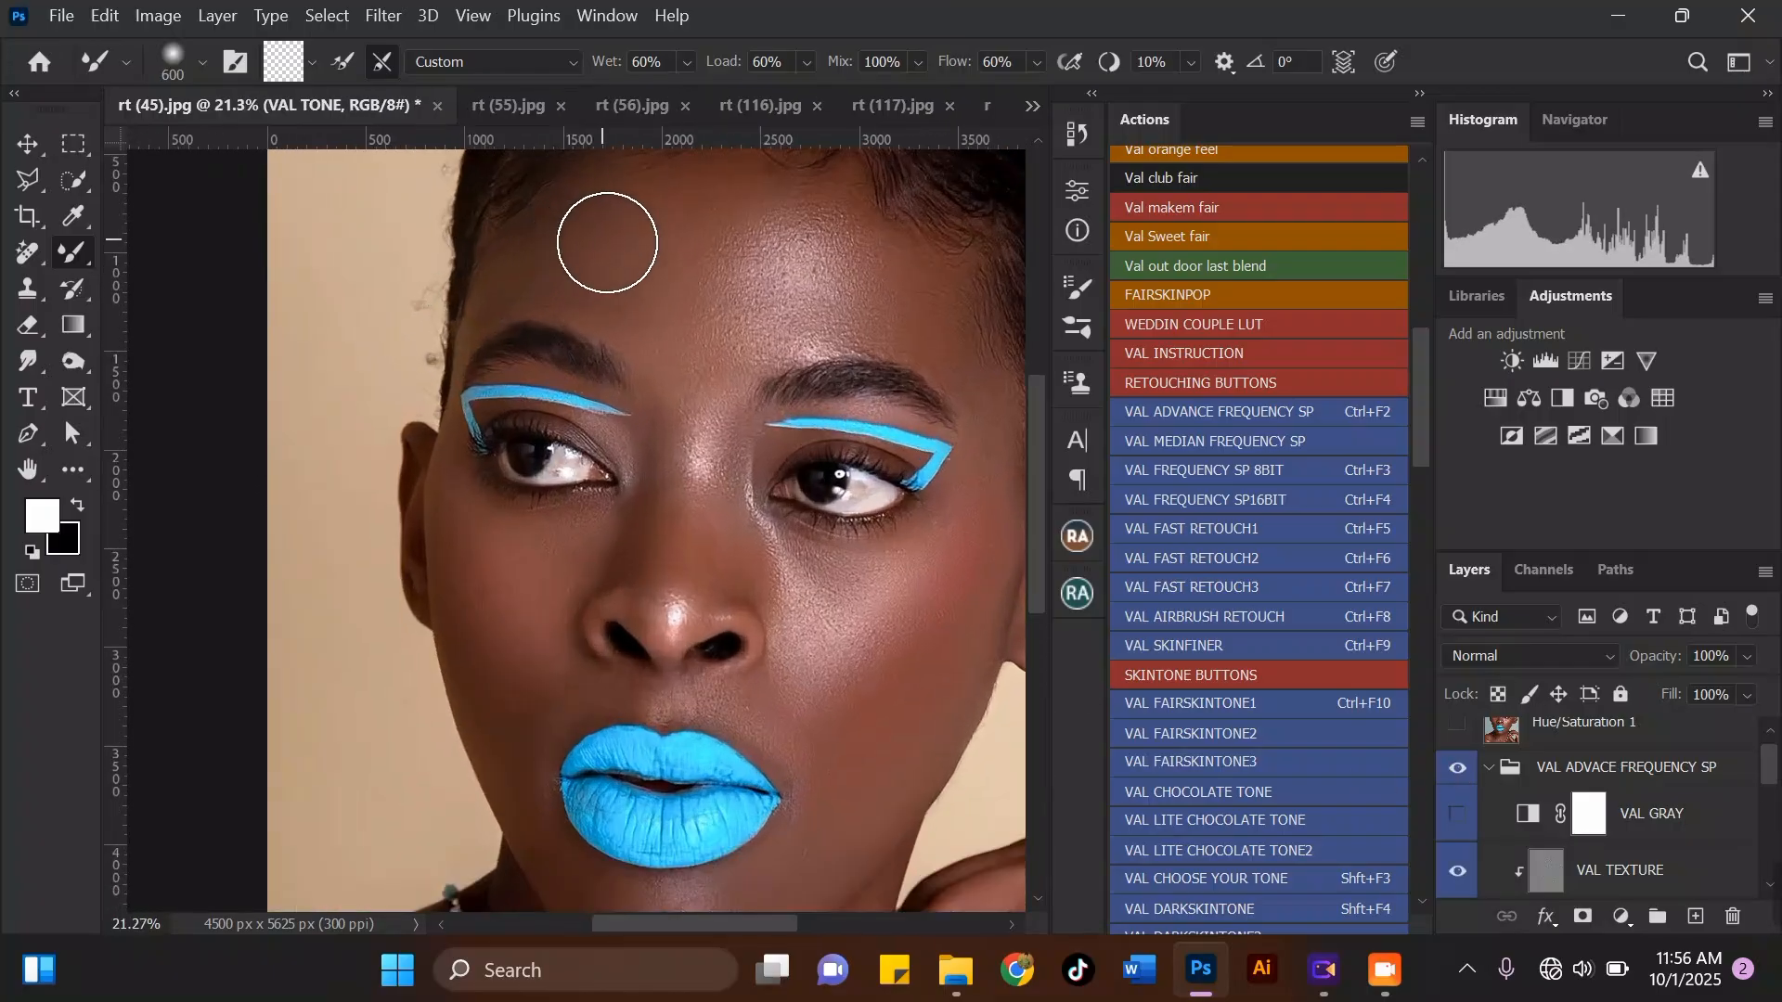
{"action": "key", "text": "bracketleft"}
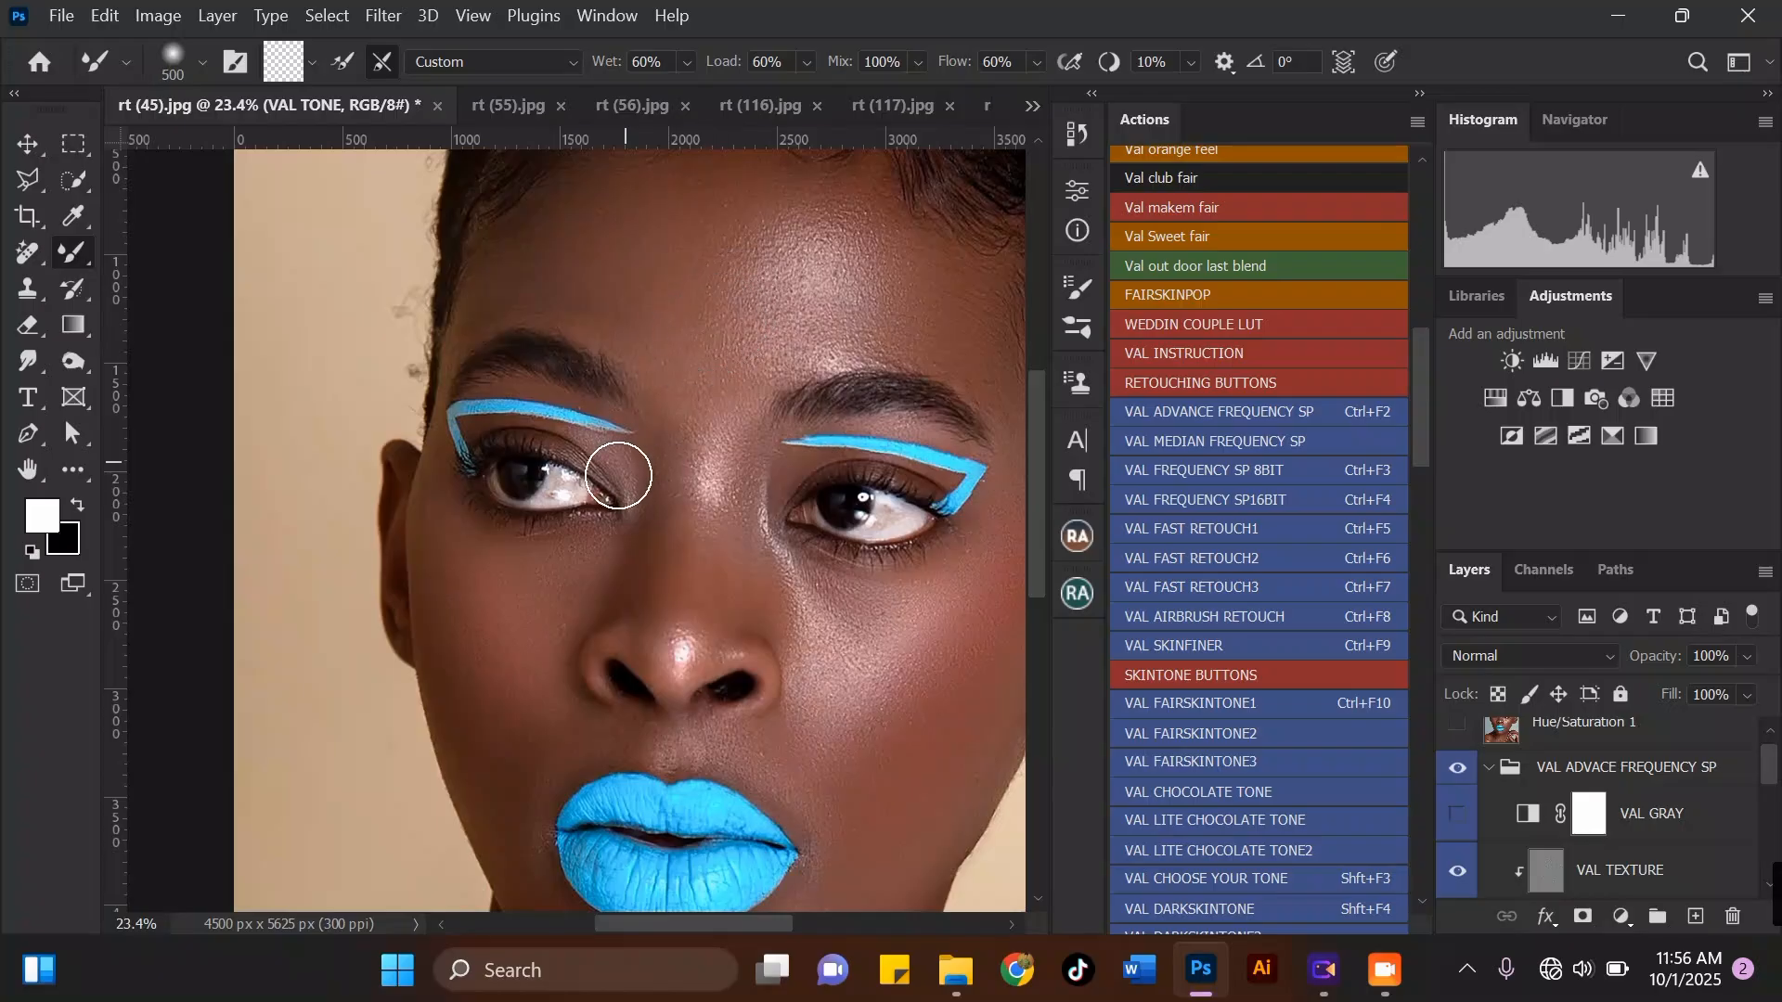
{"action": "key", "text": "bracketleft"}
{"action": "scroll", "coordinate": [602, 513], "scroll_direction": "up", "scroll_amount": 2}
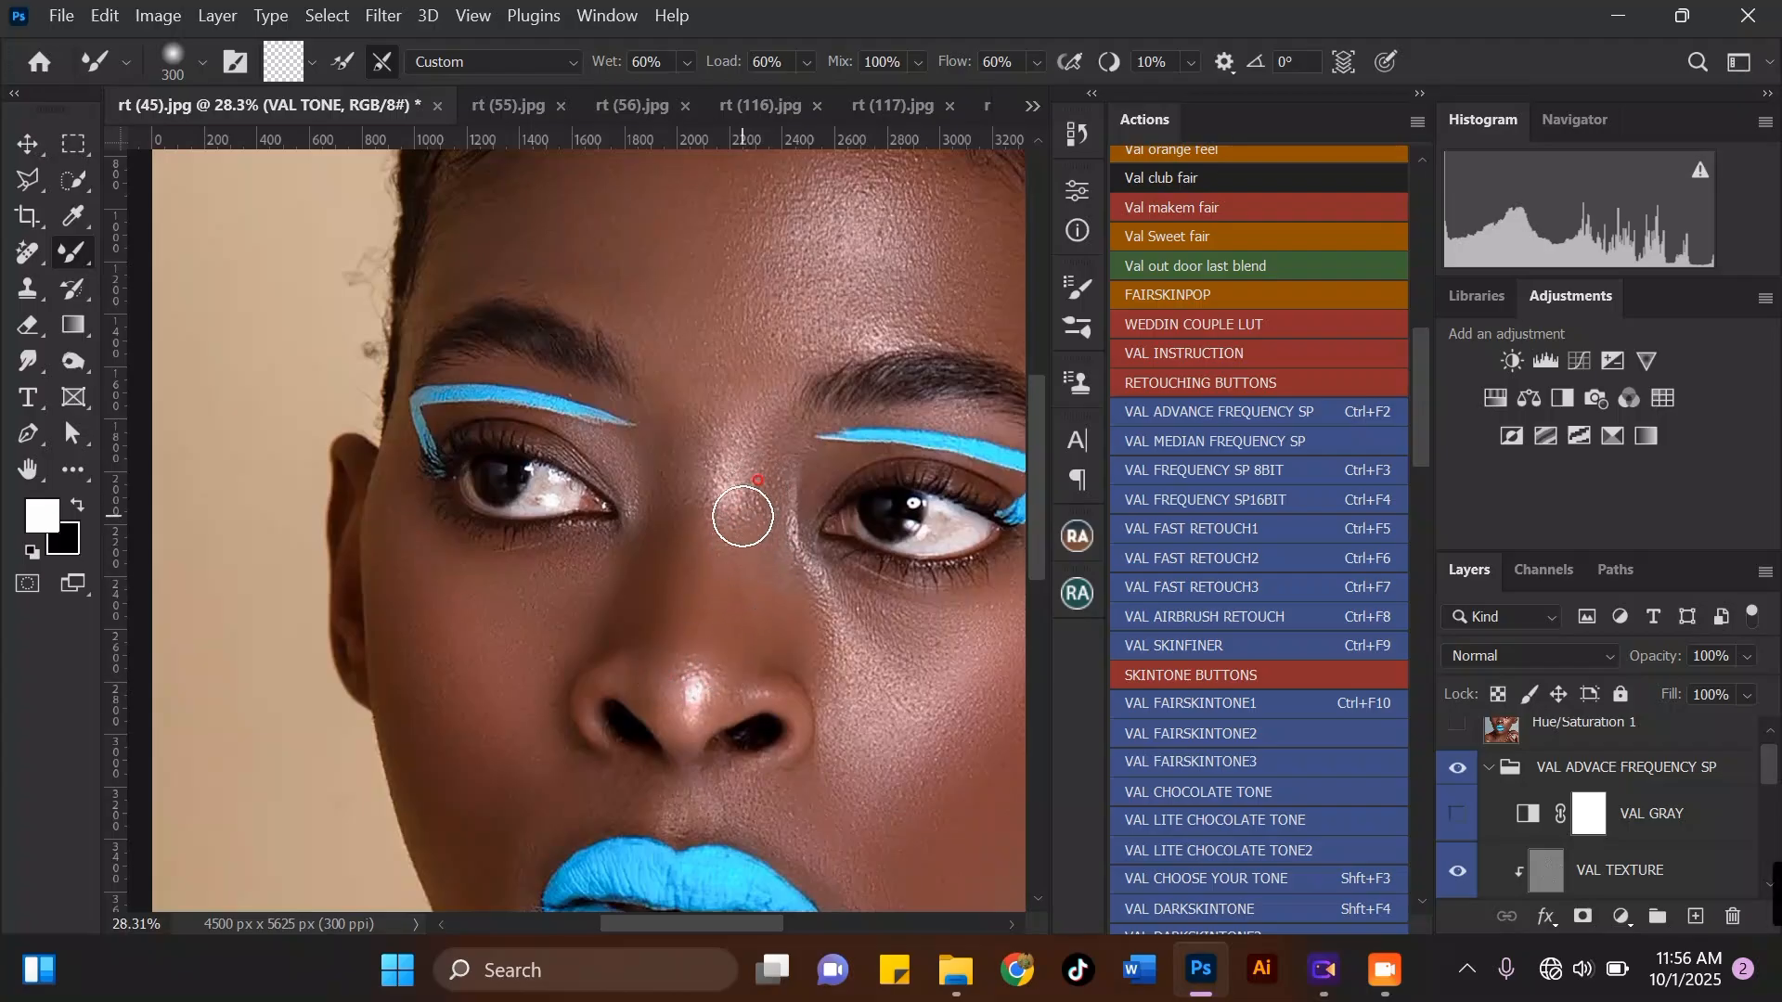
{"action": "left_click_drag", "start_coordinate": [673, 573], "coordinate": [675, 598]}
{"action": "scroll", "coordinate": [650, 678], "scroll_direction": "down", "scroll_amount": 1}
{"action": "scroll", "coordinate": [626, 683], "scroll_direction": "up", "scroll_amount": 2}
{"action": "key", "text": "bracketleft"}
{"action": "left_click_drag", "start_coordinate": [633, 672], "coordinate": [651, 703]}
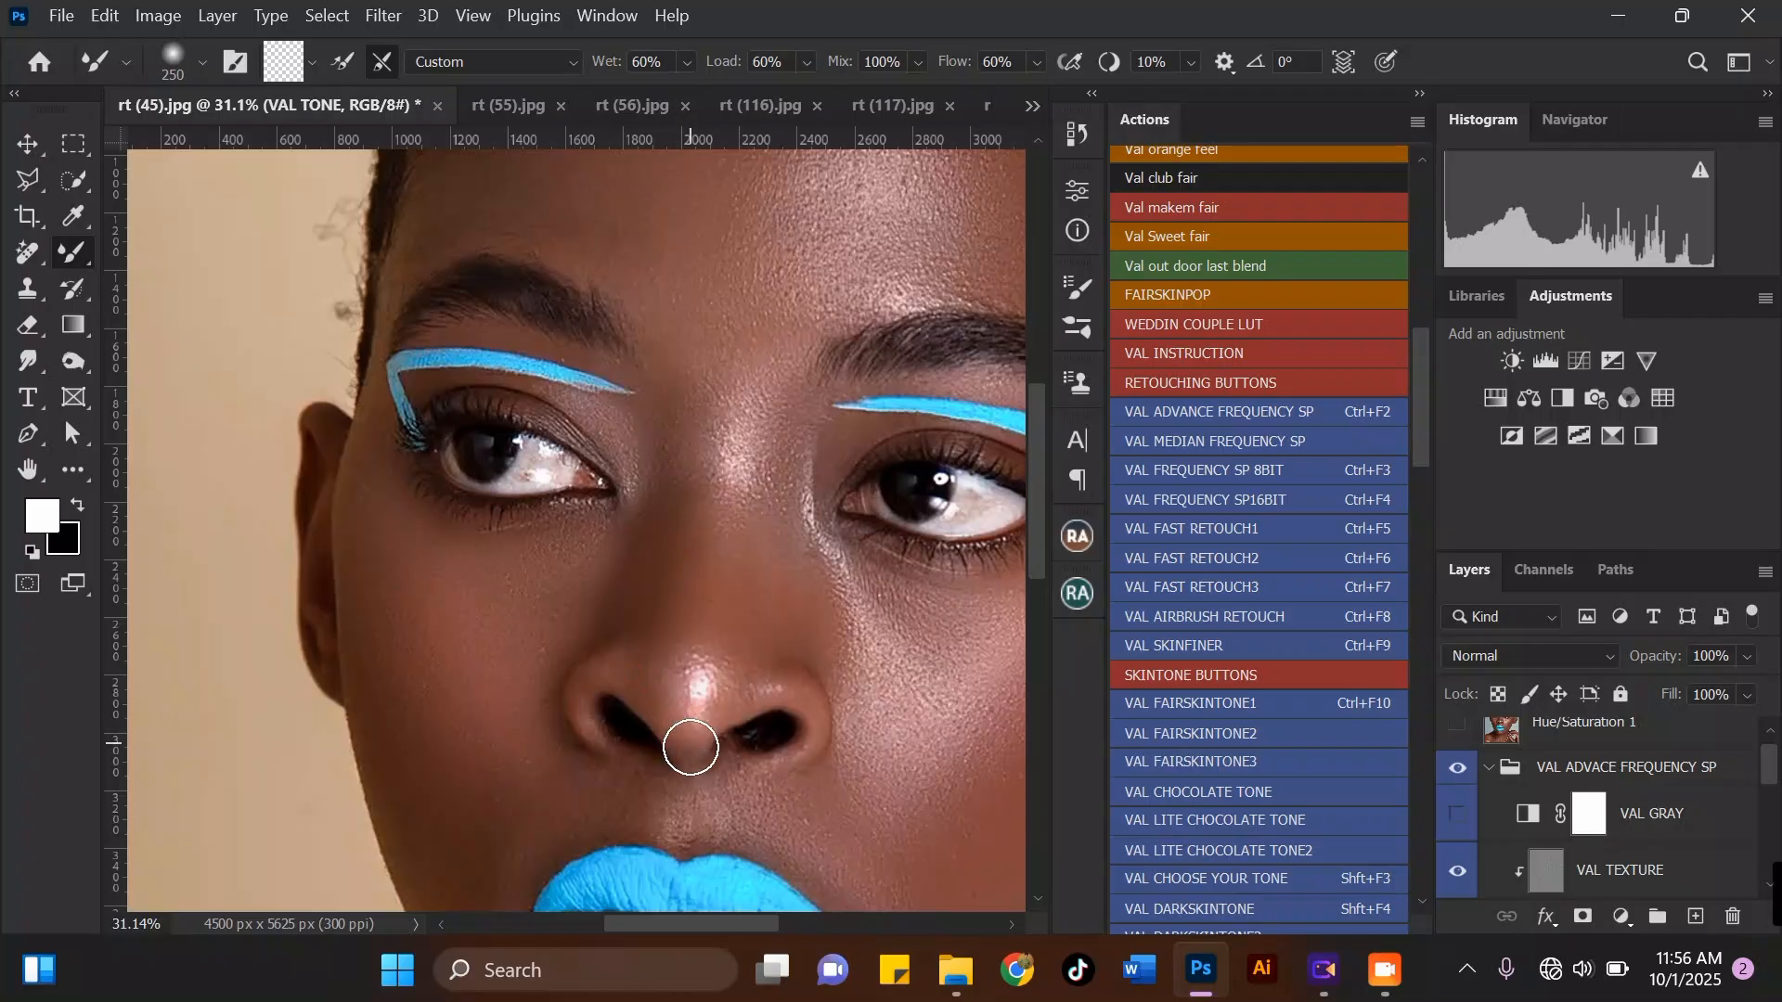
Step: Blend the skin between the nostrils and the upper lip with the Mixer Brush, using up to 300 px
{"action": "key", "text": "bracketleft"}
{"action": "scroll", "coordinate": [668, 742], "scroll_direction": "down", "scroll_amount": 1}
{"action": "scroll", "coordinate": [684, 788], "scroll_direction": "up", "scroll_amount": 2}
{"action": "left_click_drag", "start_coordinate": [677, 786], "coordinate": [666, 741]}
{"action": "left_click_drag", "start_coordinate": [605, 746], "coordinate": [646, 749]}
{"action": "key", "text": "bracketright"}
{"action": "key", "text": "bracketright"}
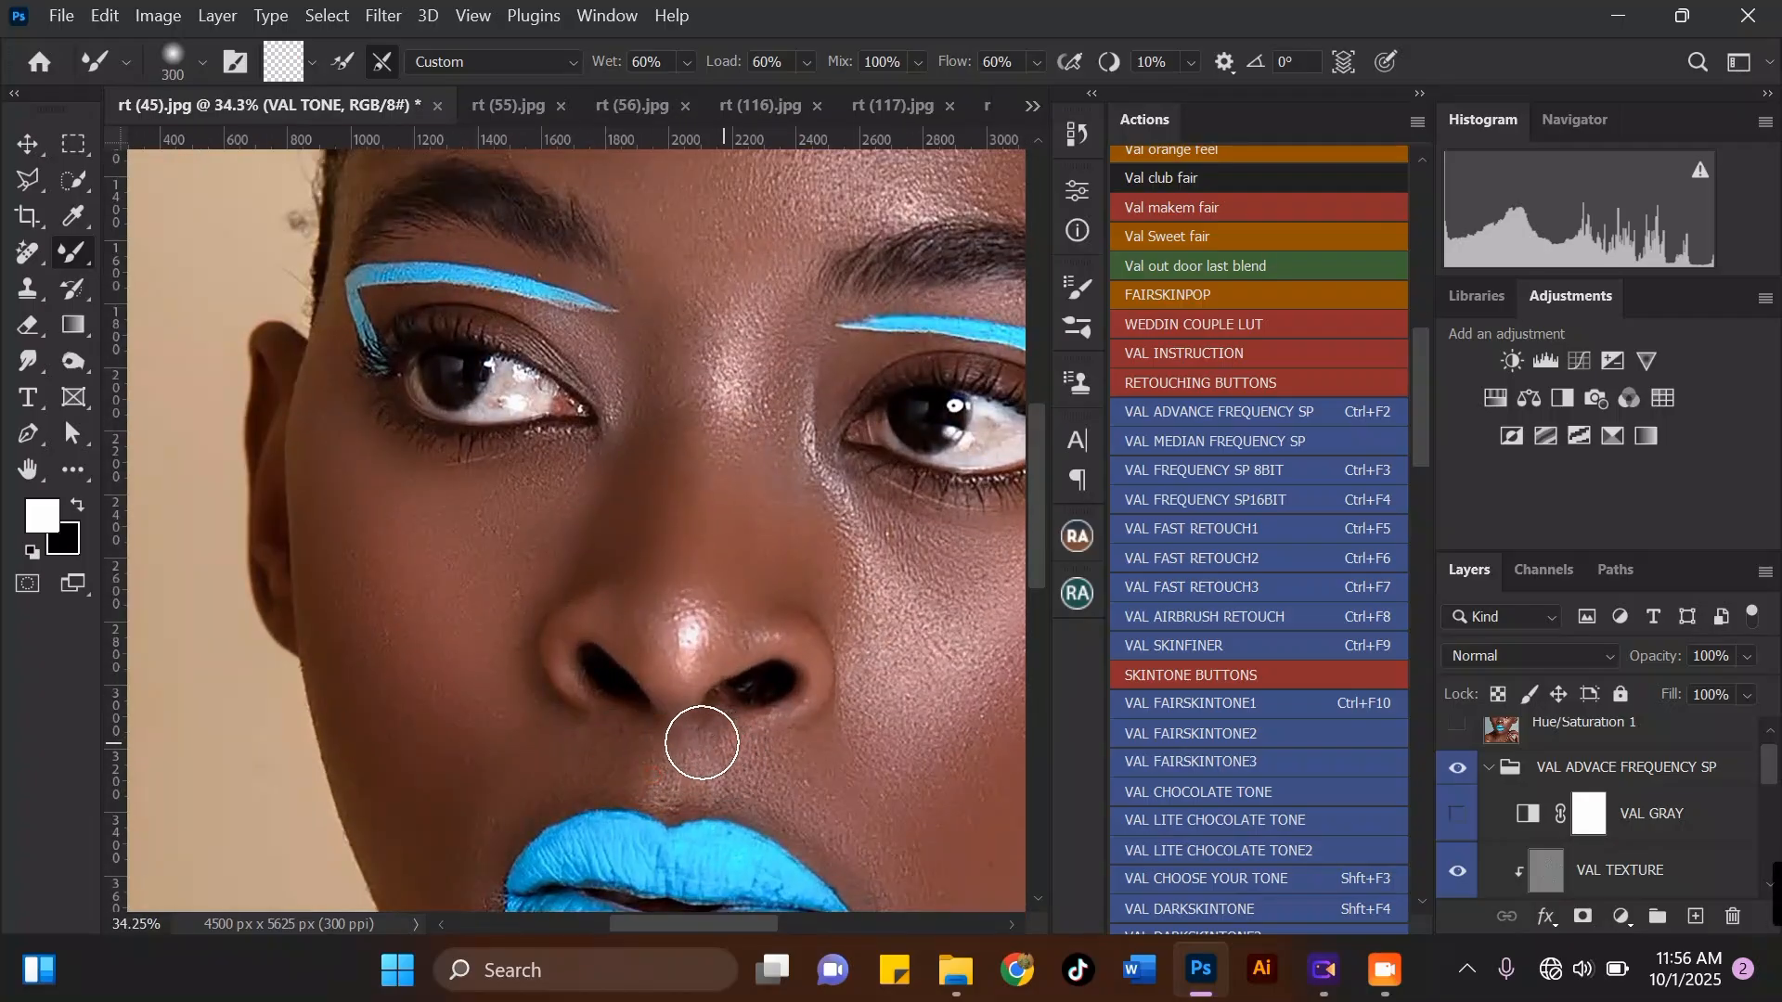
Step: Blend the shadow-side cheek below the eye with the Mixer Brush at 500 px
{"action": "scroll", "coordinate": [700, 740], "scroll_direction": "down", "scroll_amount": 1}
{"action": "key", "text": "bracketright"}
{"action": "key", "text": "bracketright"}
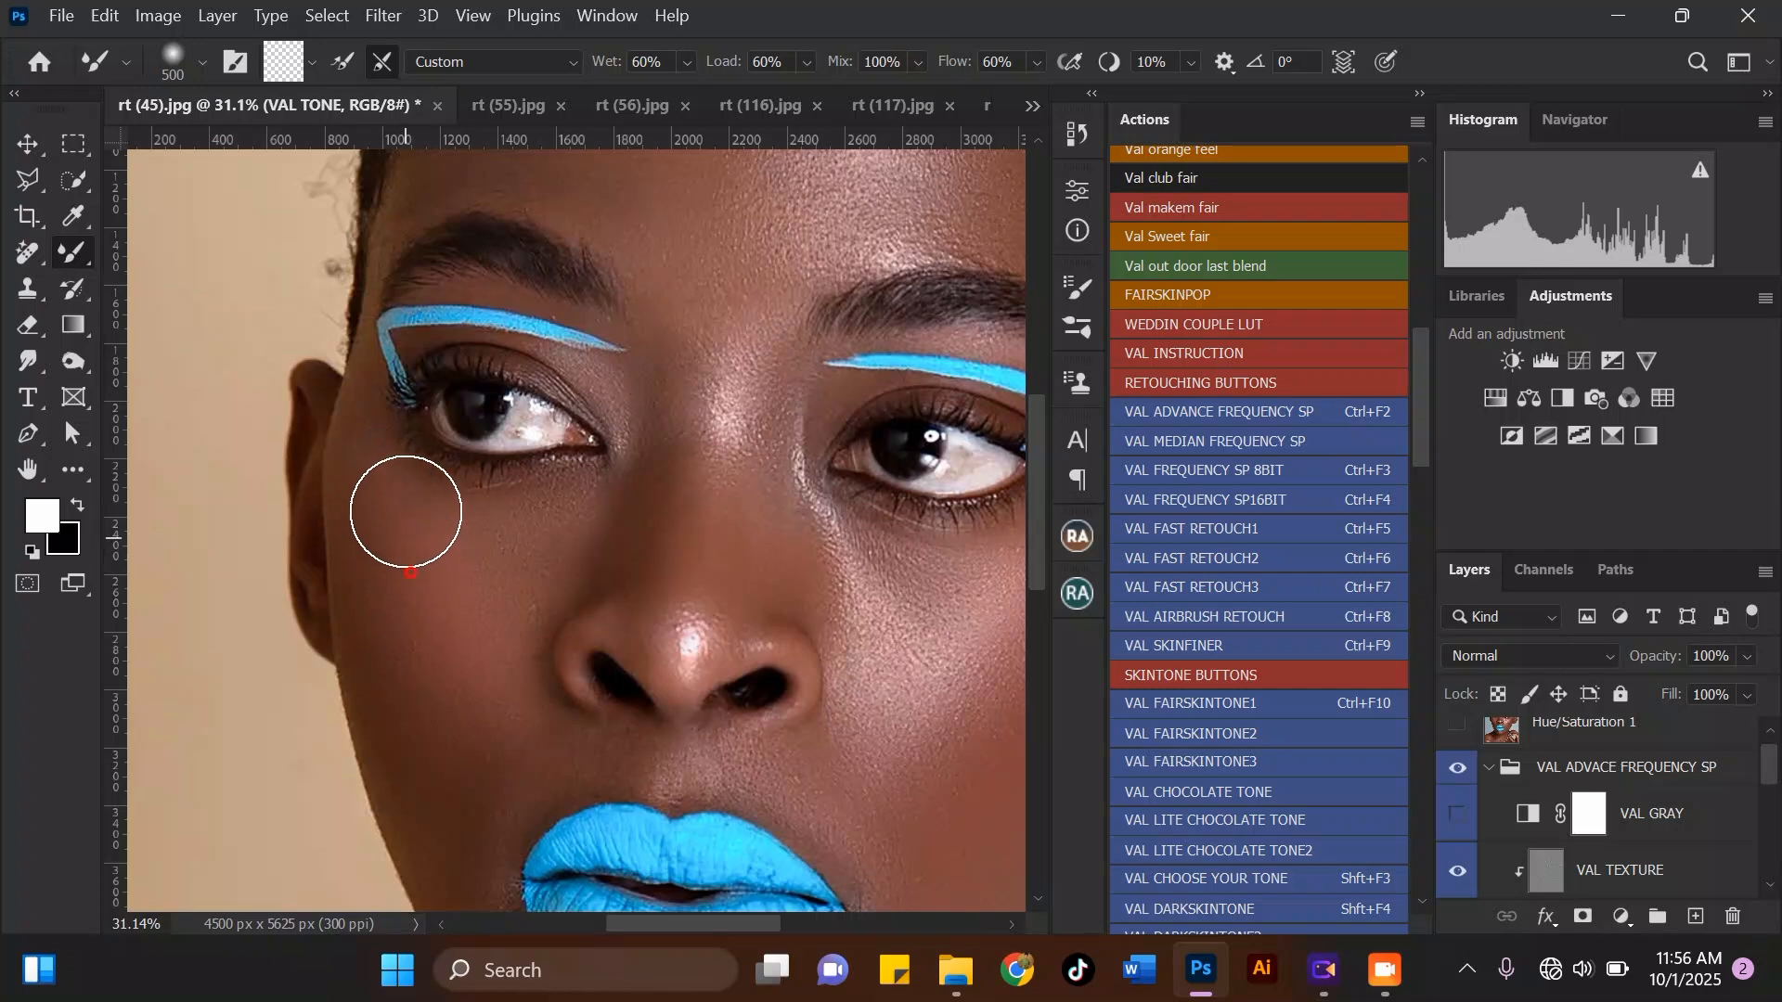
{"action": "scroll", "coordinate": [407, 550], "scroll_direction": "down", "scroll_amount": 5}
{"action": "scroll", "coordinate": [659, 357], "scroll_direction": "up", "scroll_amount": 5}
Step: Blend the area between the eyebrows at 400 px and the lit side of the upper forehead at 700 px with the Mixer Brush
{"action": "key", "text": "bracketleft"}
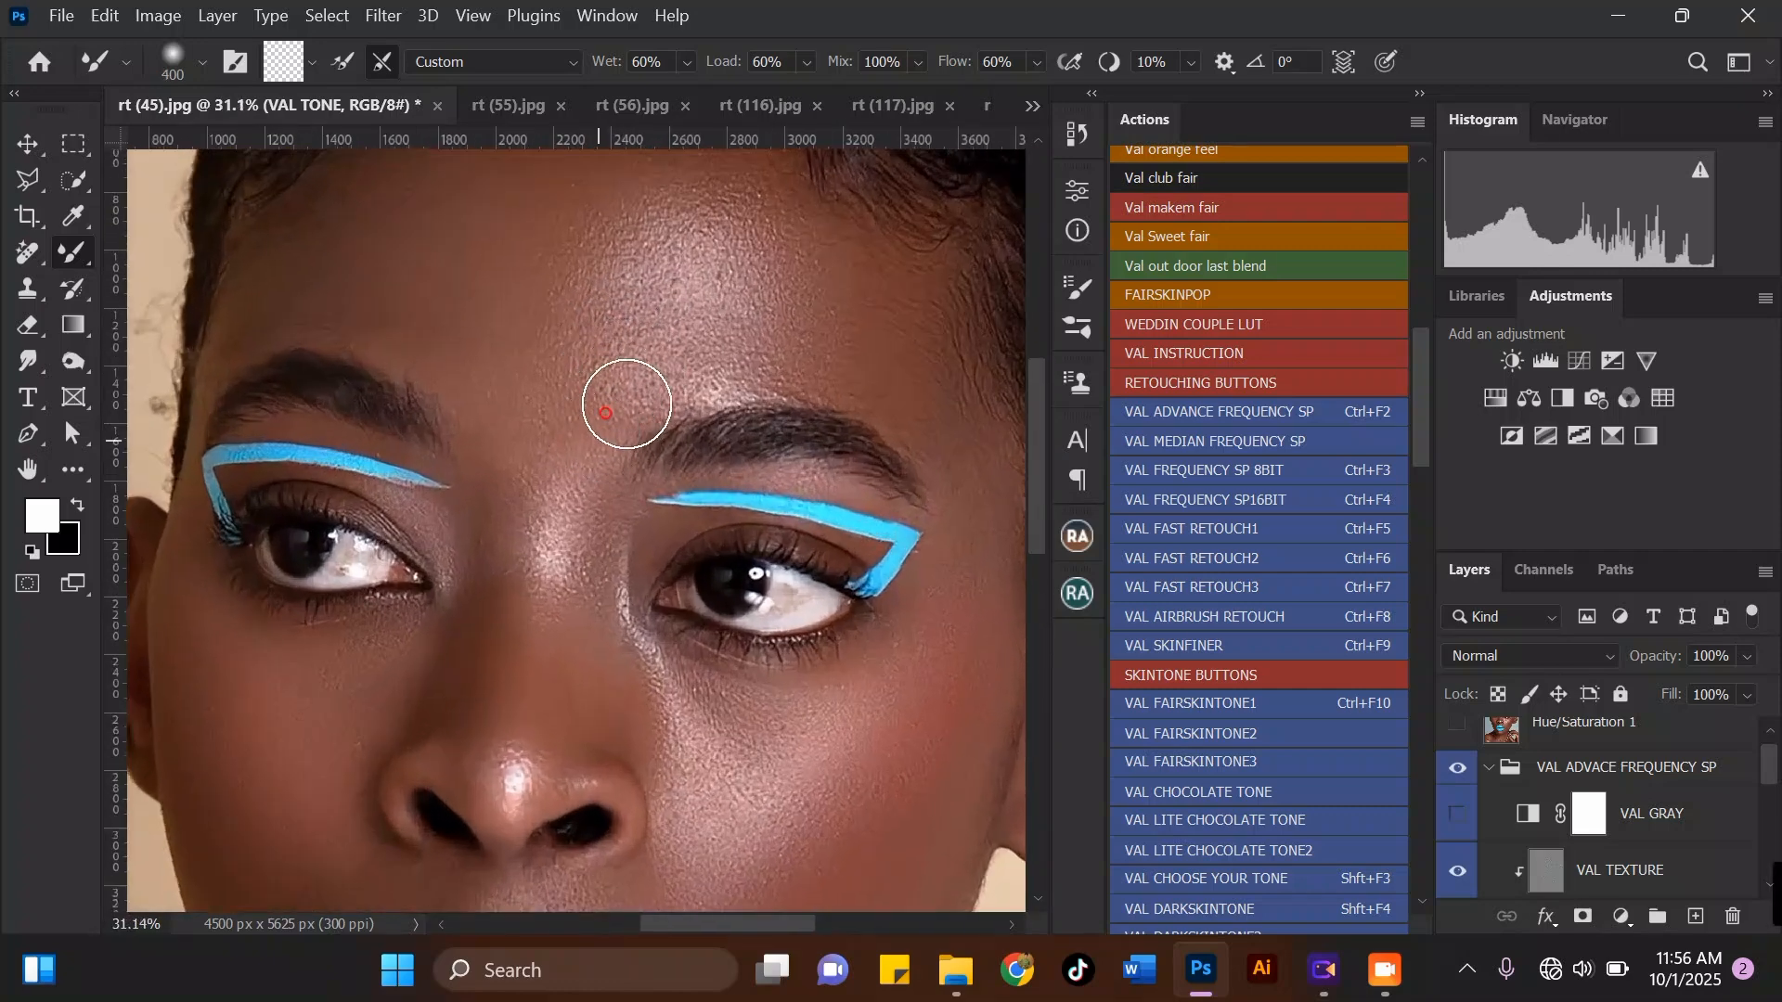
{"action": "scroll", "coordinate": [581, 432], "scroll_direction": "down", "scroll_amount": 5}
{"action": "scroll", "coordinate": [651, 307], "scroll_direction": "up", "scroll_amount": 2}
{"action": "key", "text": "bracketright"}
{"action": "key", "text": "bracketright"}
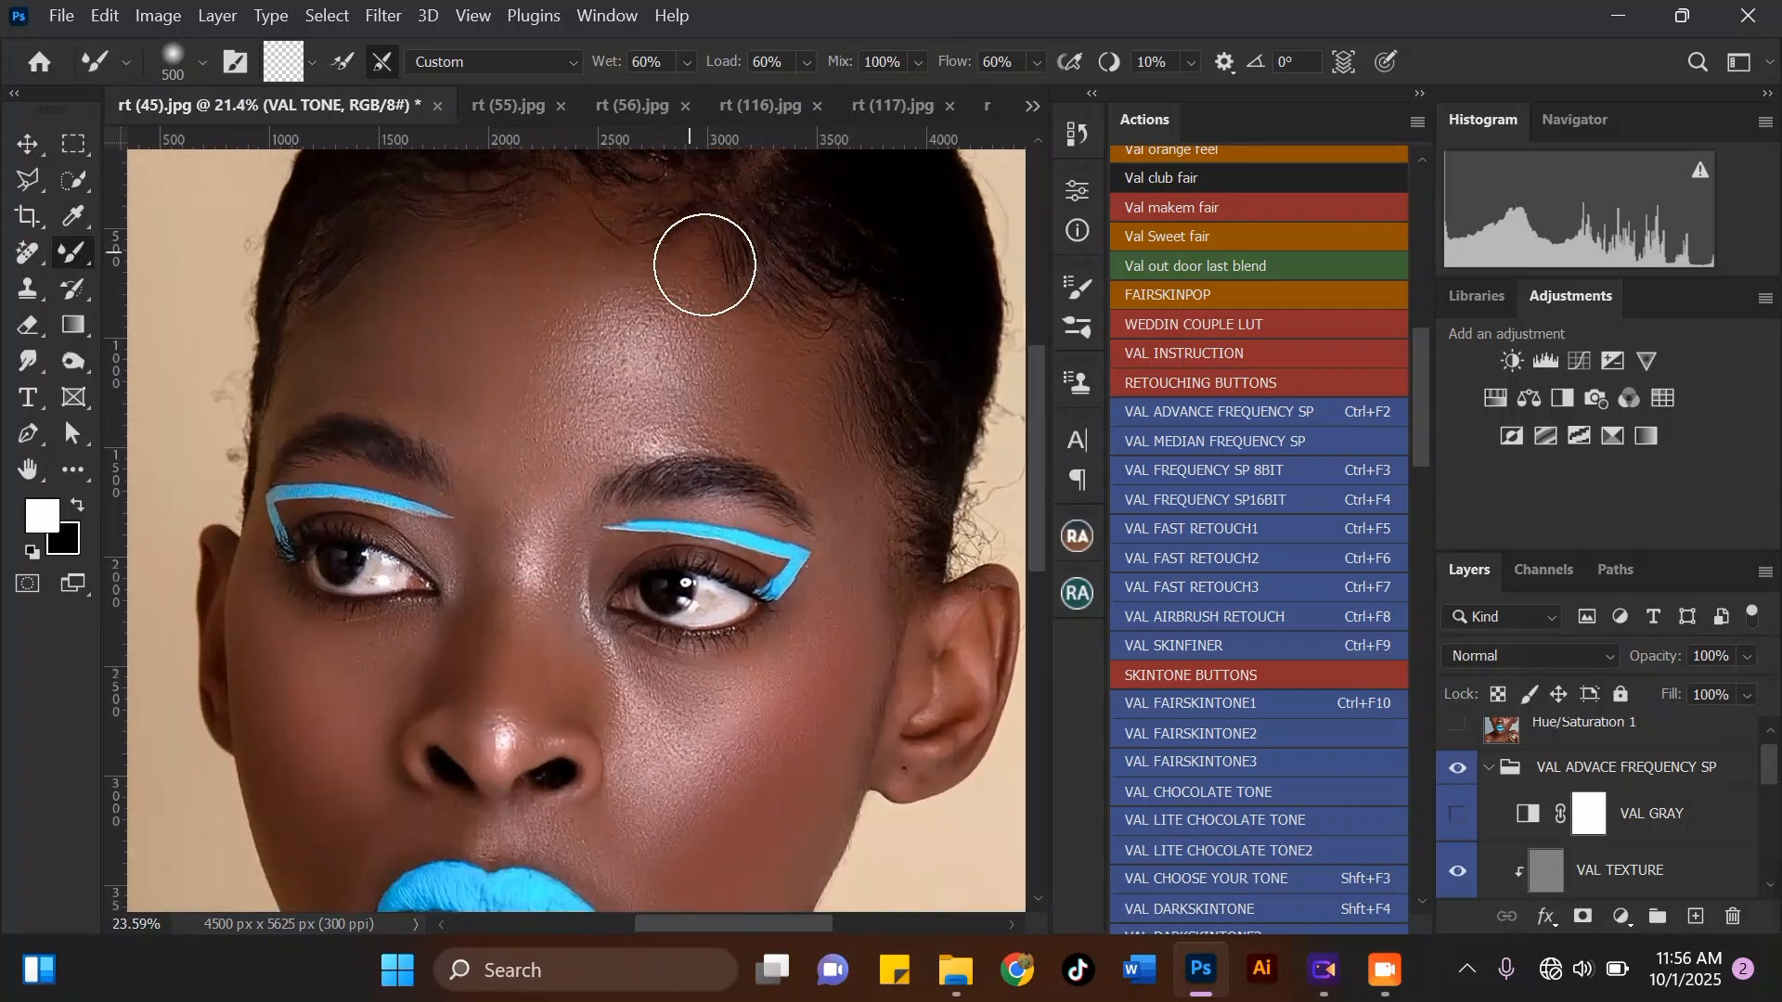
{"action": "key", "text": "bracketright"}
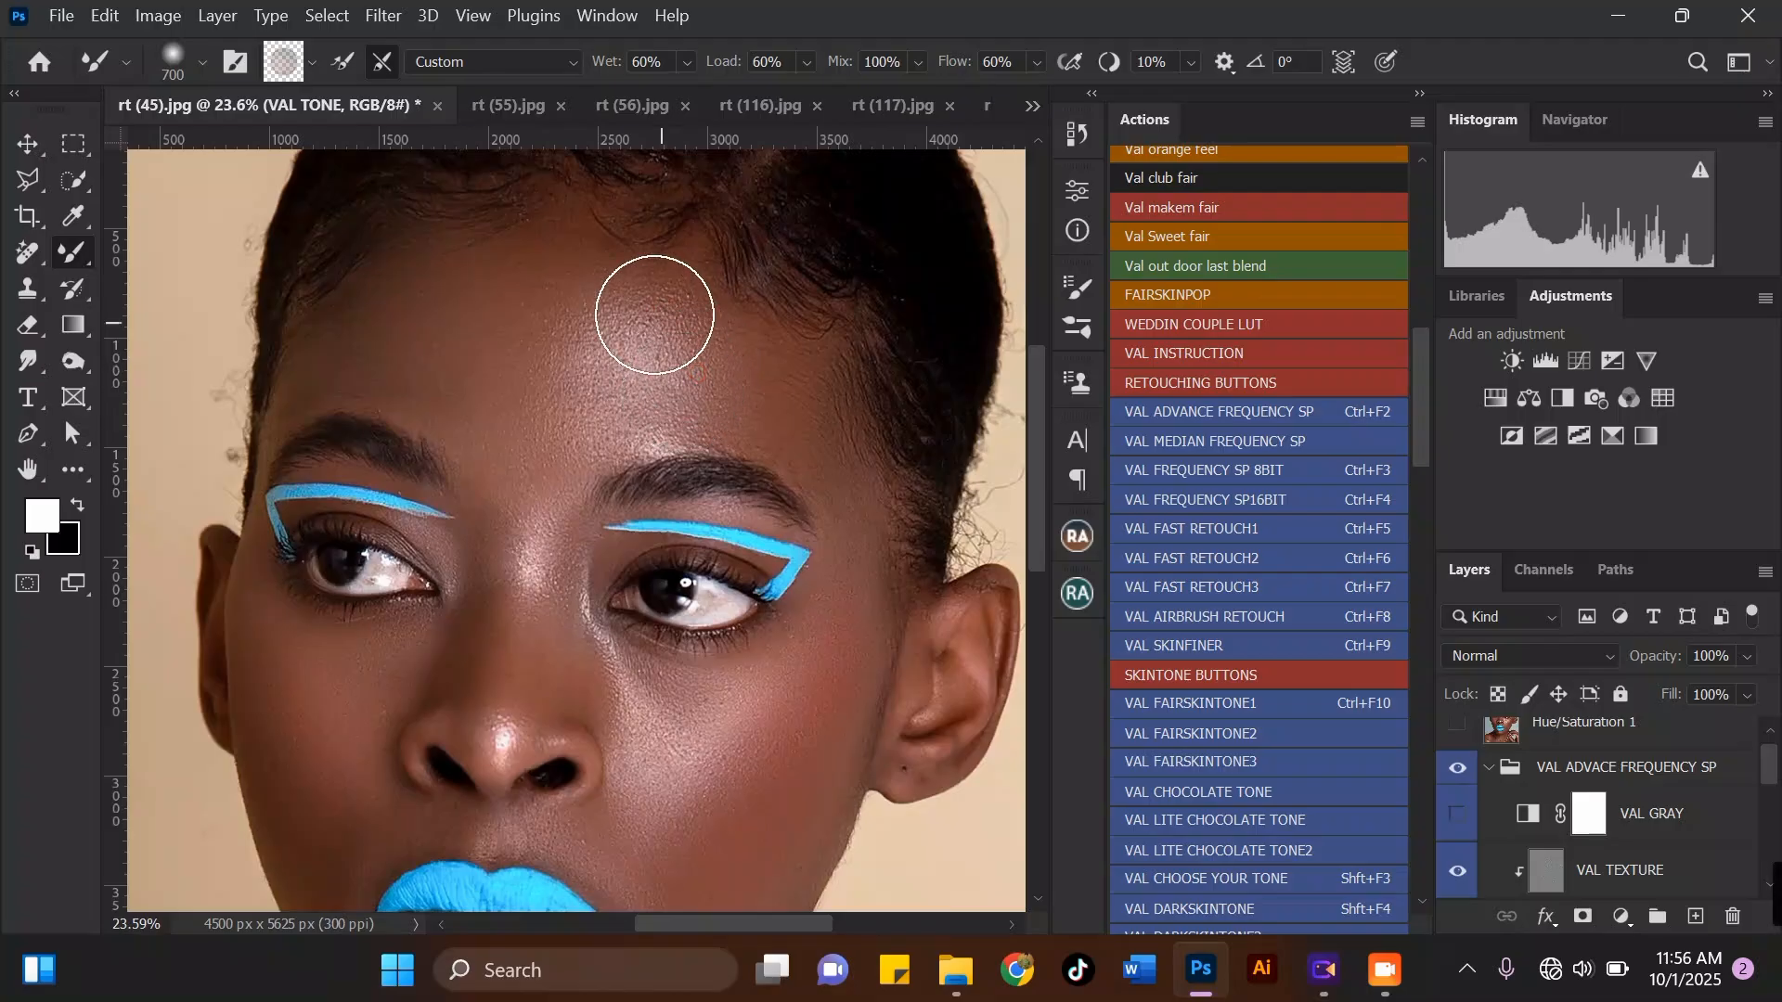
{"action": "scroll", "coordinate": [616, 298], "scroll_direction": "down", "scroll_amount": 3}
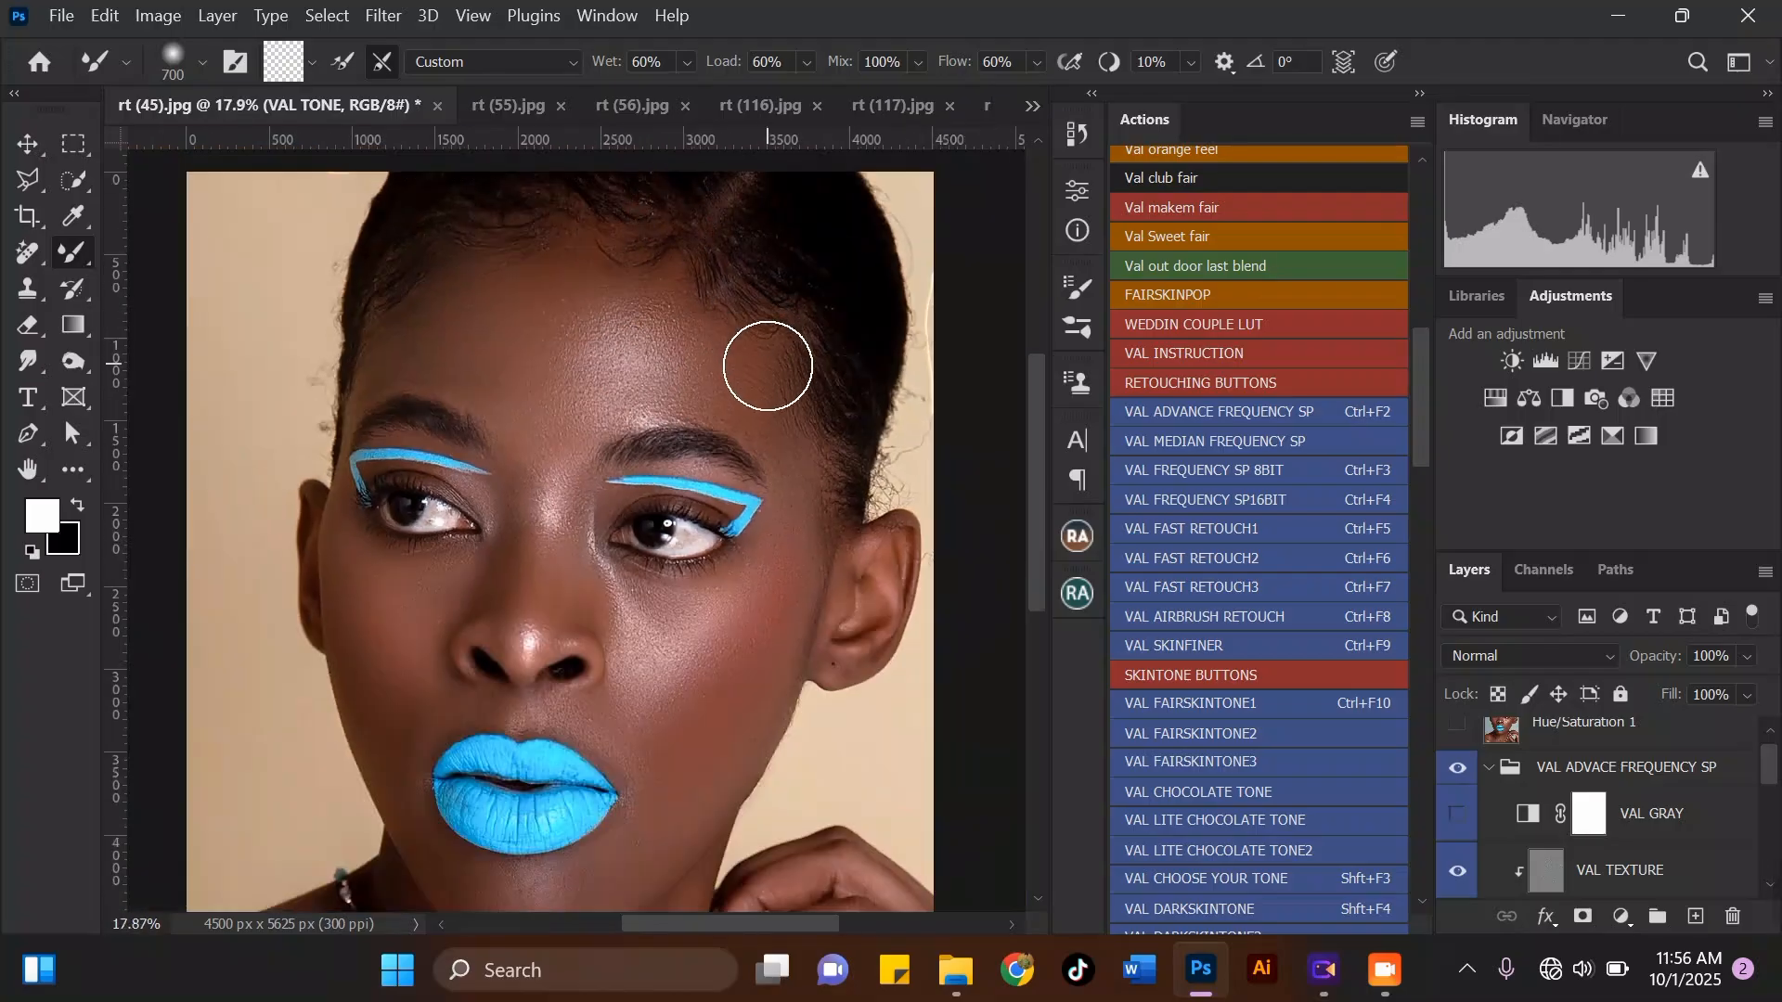
Step: Blend the forehead above the brows at 500 px and its centre near the hairline at 600 px with the Mixer Brush
{"action": "scroll", "coordinate": [768, 372], "scroll_direction": "up", "scroll_amount": 3}
{"action": "key", "text": "bracketleft"}
{"action": "key", "text": "bracketleft"}
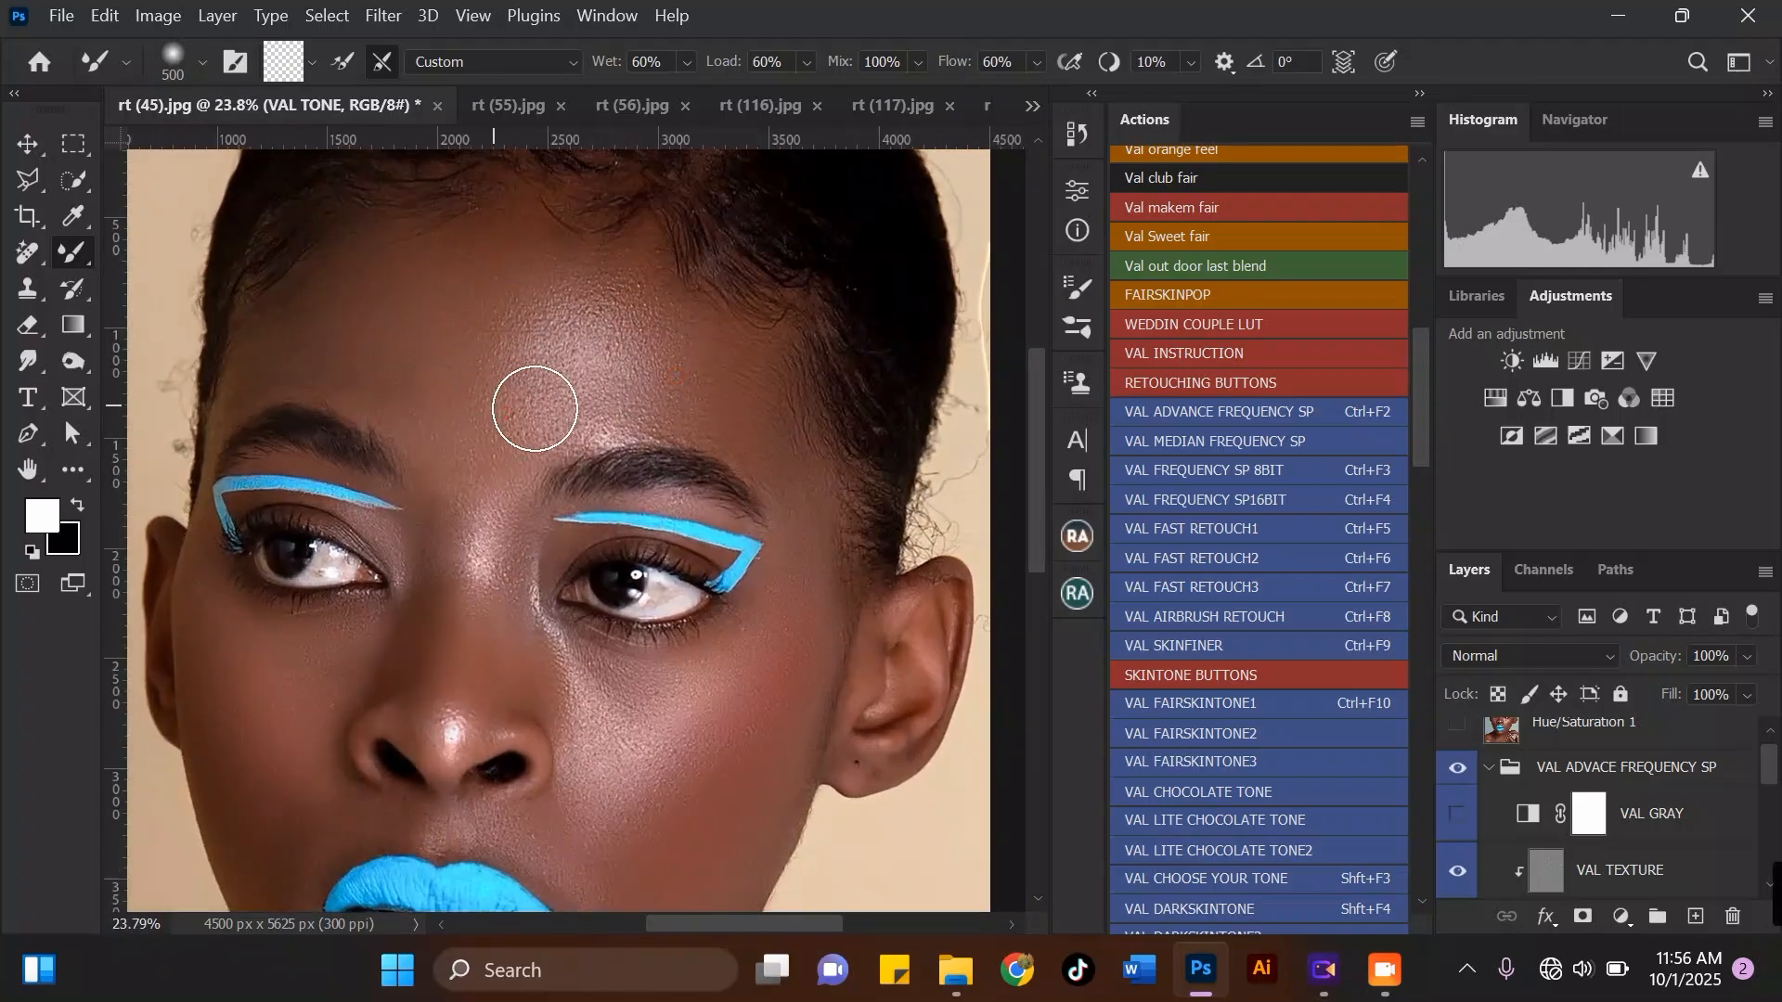
{"action": "key", "text": "bracketright"}
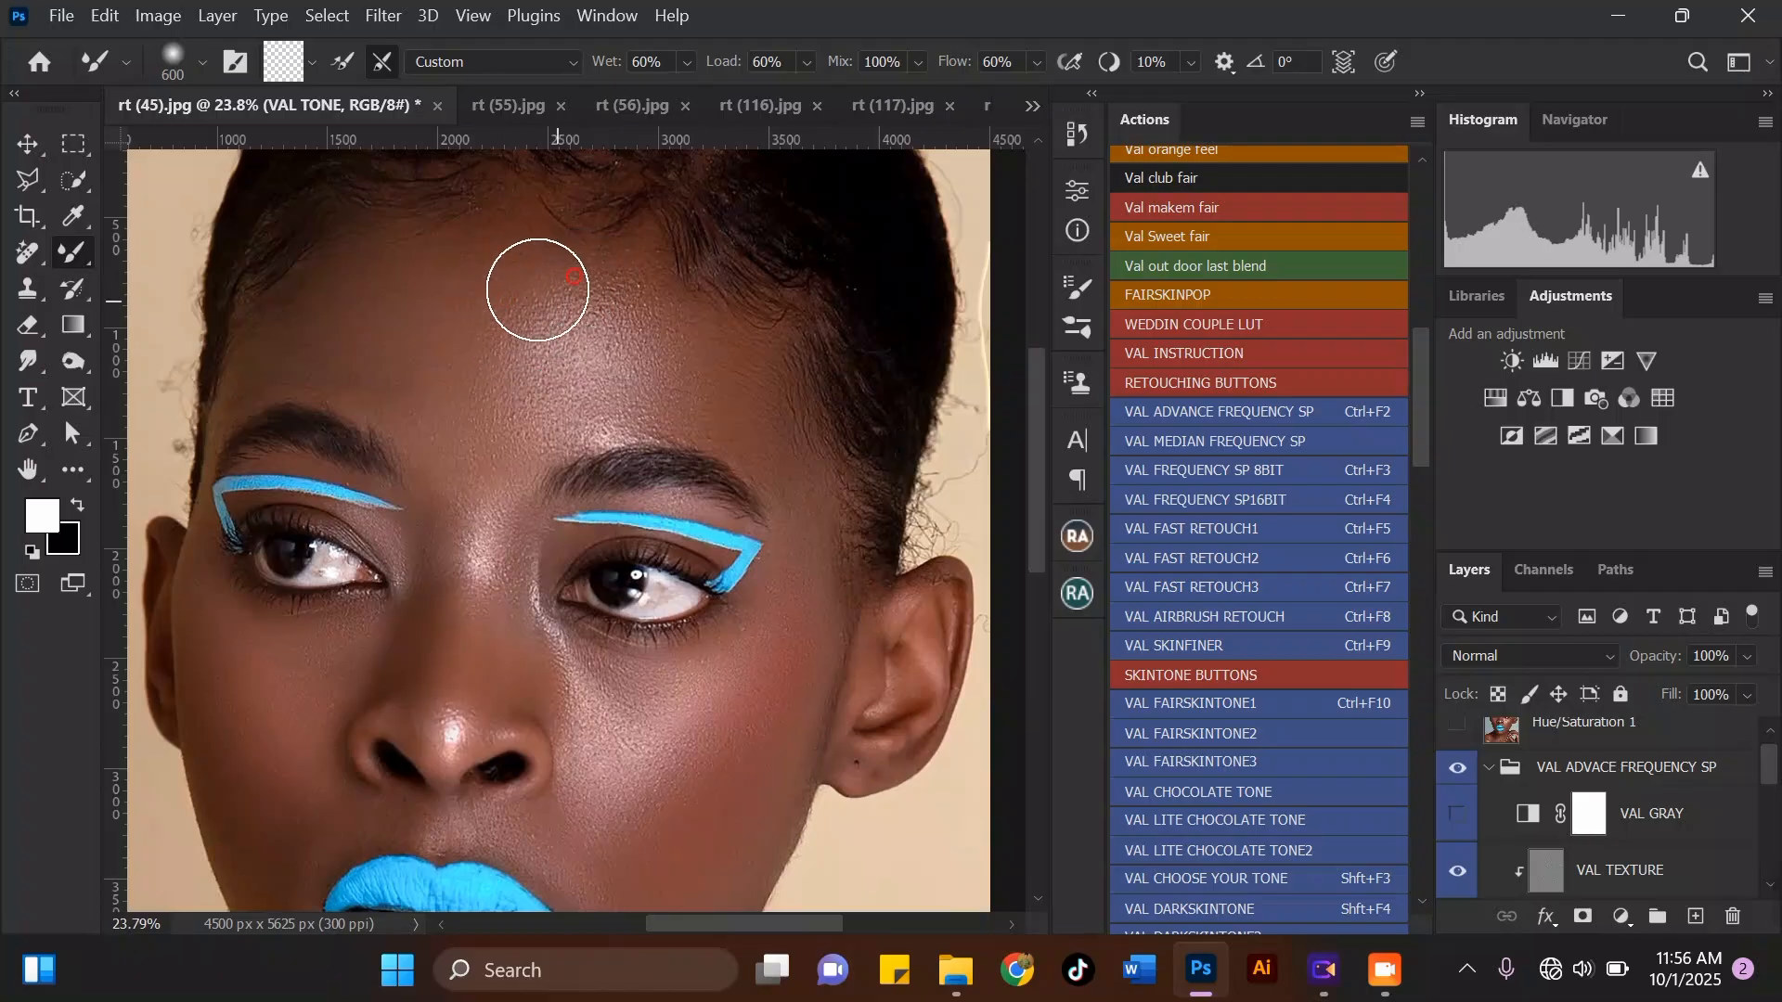
{"action": "scroll", "coordinate": [597, 227], "scroll_direction": "down", "scroll_amount": 3}
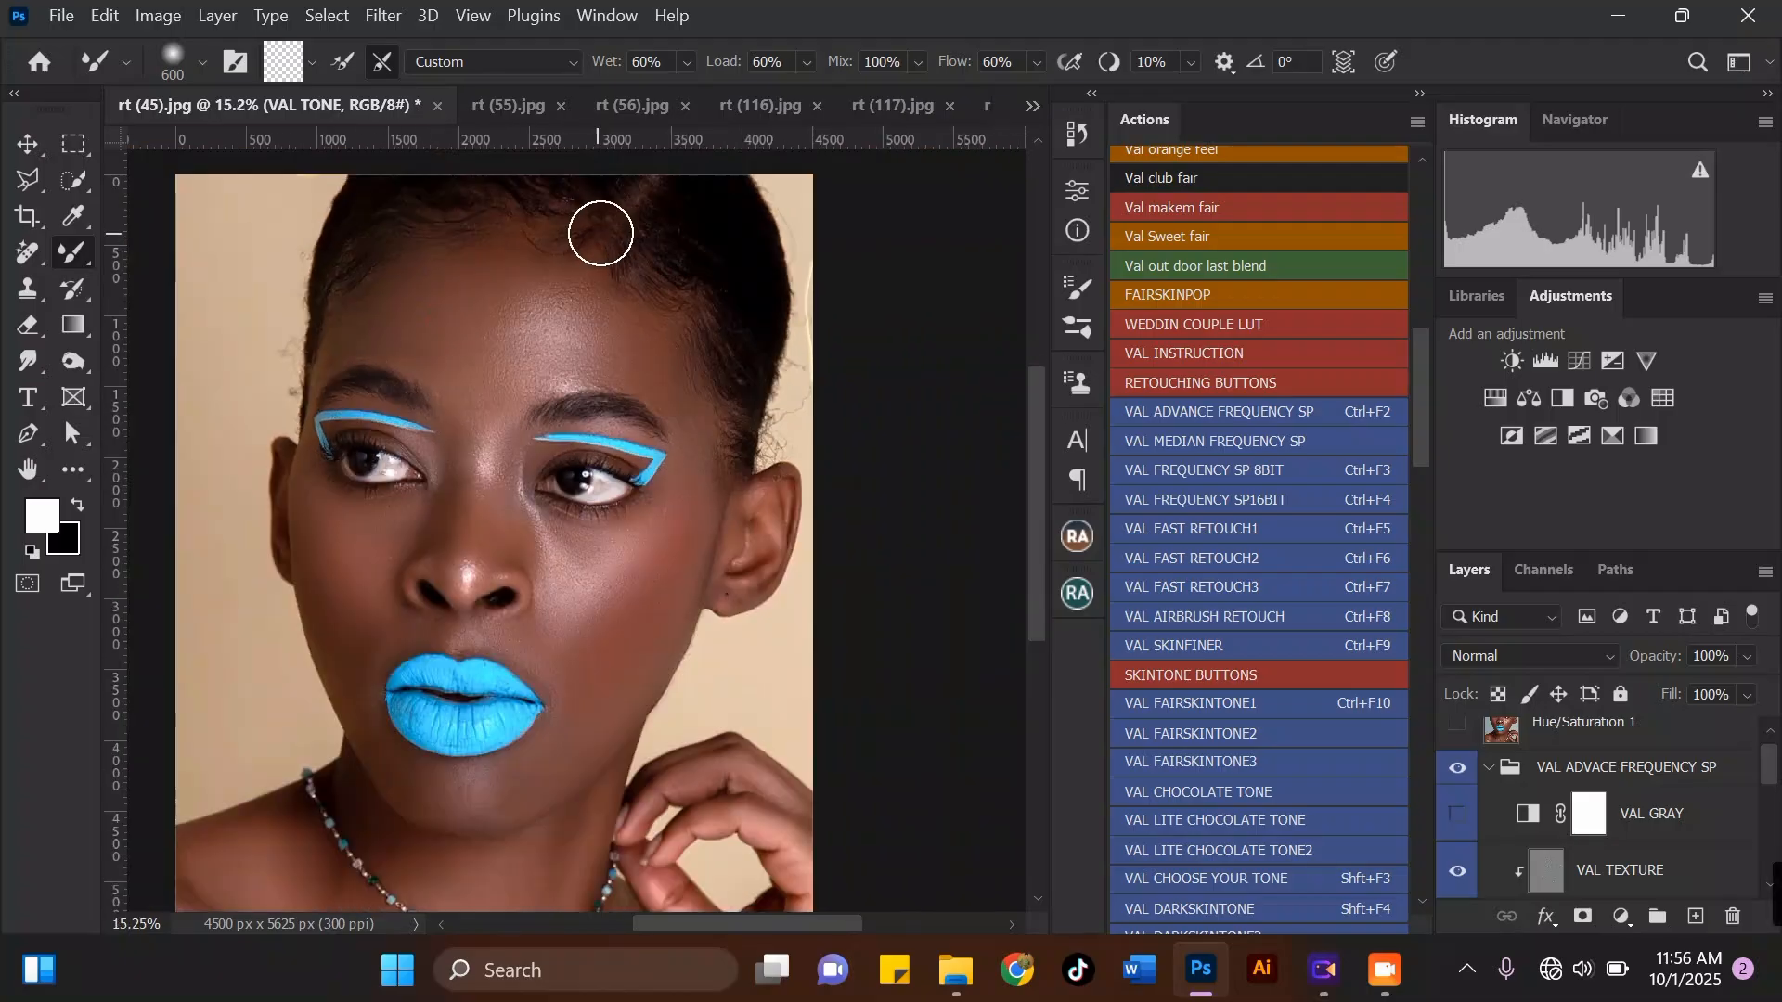
Step: Blend the skin under the lit-side eye at 250 px and the outer cheek beside the ear at 400 px with the Mixer Brush
{"action": "scroll", "coordinate": [495, 279], "scroll_direction": "up", "scroll_amount": 2}
{"action": "scroll", "coordinate": [495, 279], "scroll_direction": "up", "scroll_amount": 1}
{"action": "key", "text": "bracketleft"}
{"action": "scroll", "coordinate": [565, 450], "scroll_direction": "down", "scroll_amount": 2}
{"action": "key", "text": "bracketleft"}
{"action": "scroll", "coordinate": [628, 587], "scroll_direction": "up", "scroll_amount": 4}
{"action": "key", "text": "bracketleft"}
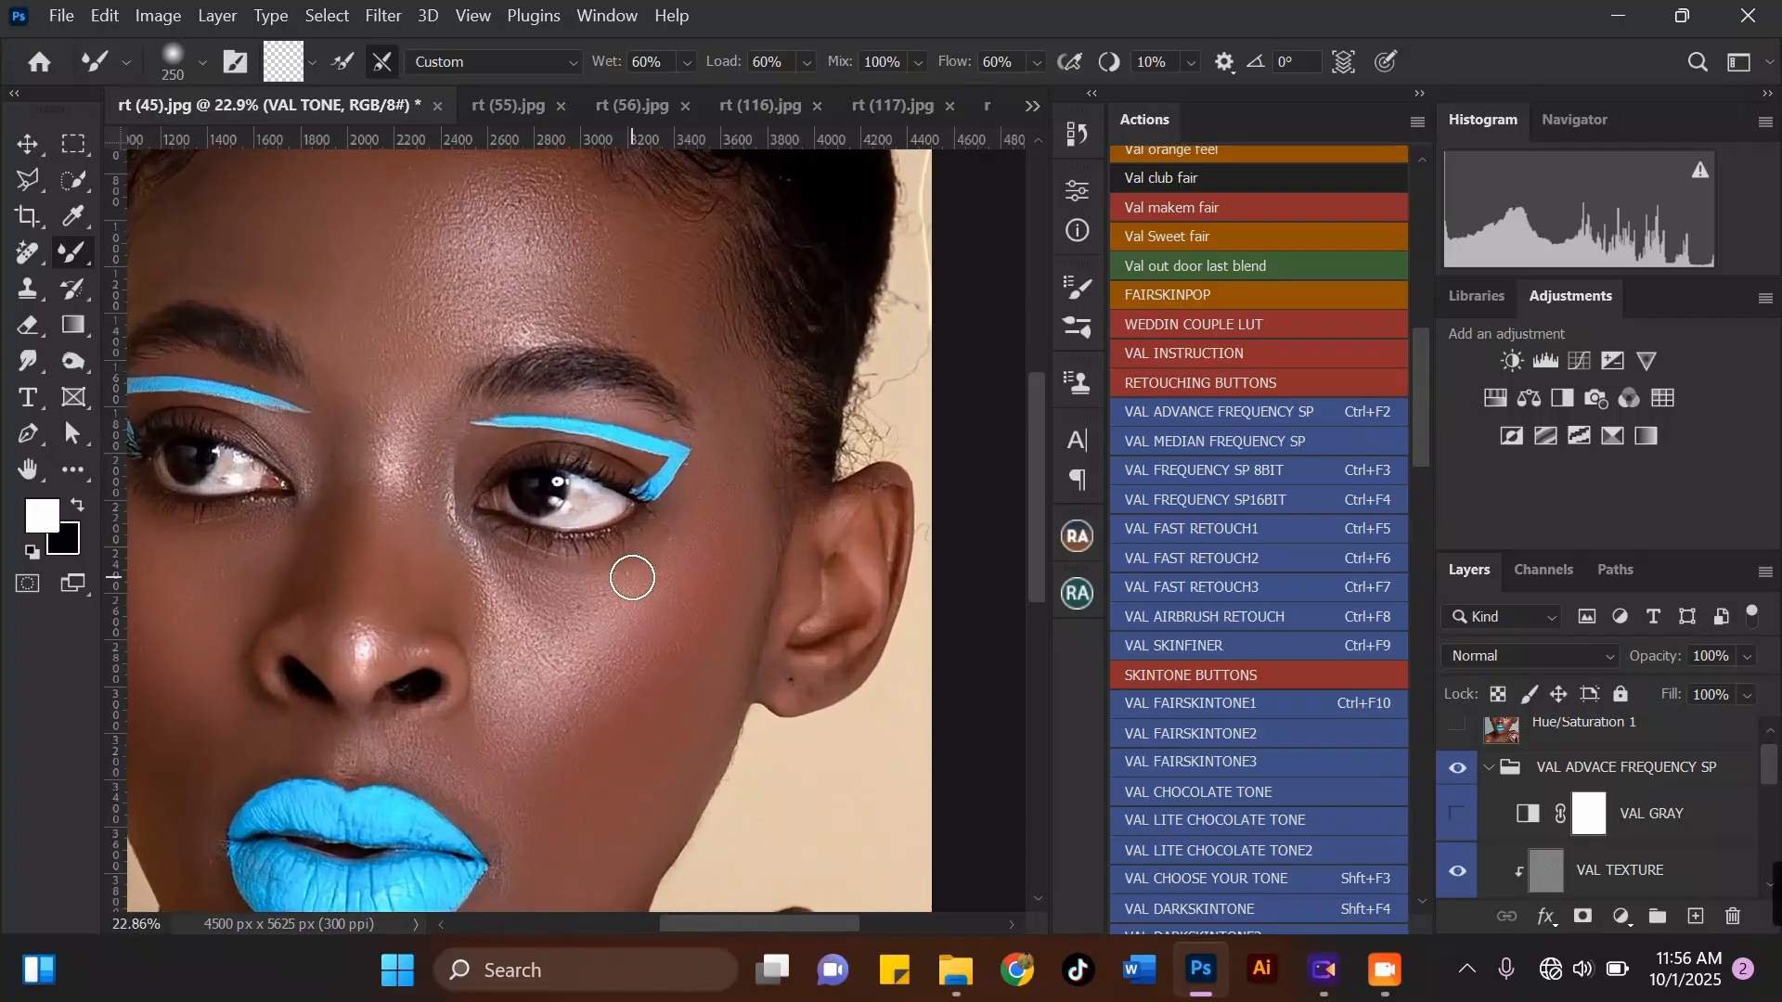
{"action": "scroll", "coordinate": [684, 414], "scroll_direction": "down", "scroll_amount": 1}
{"action": "key", "text": "bracketright"}
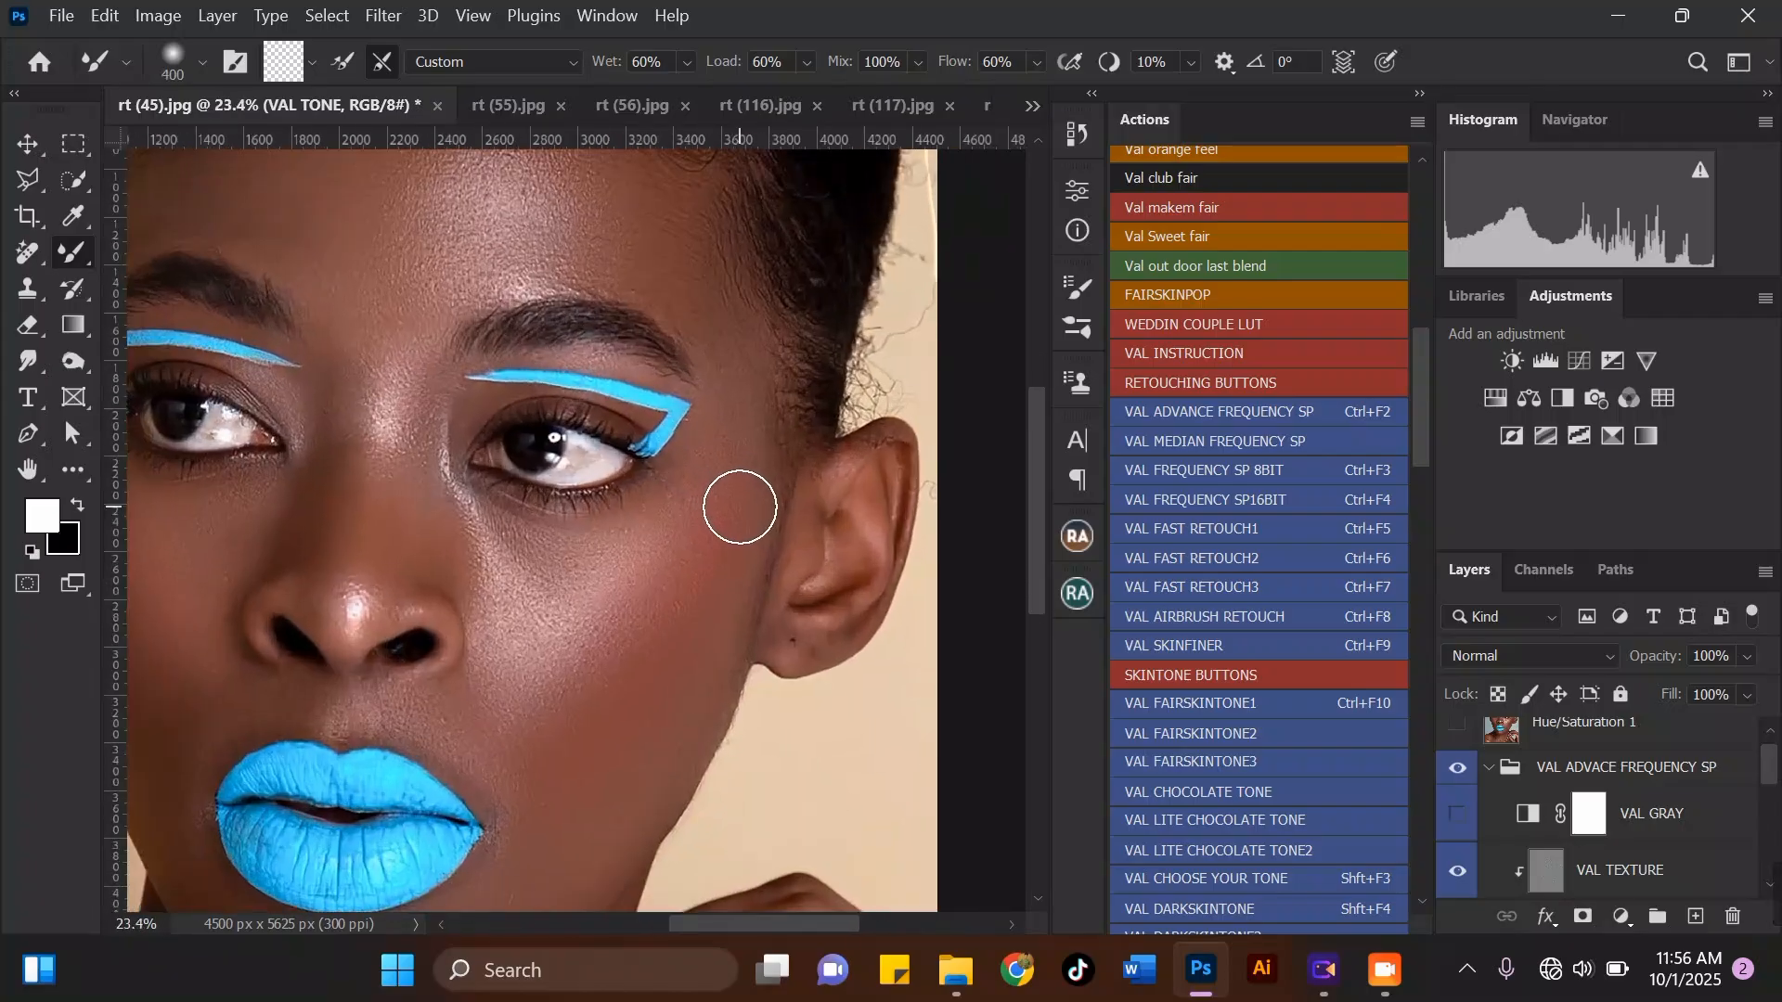
Step: Blend the lit-side mid cheek at 300 px and the jaw beside the mouth at 400 px with the Mixer Brush
{"action": "scroll", "coordinate": [704, 330], "scroll_direction": "down", "scroll_amount": 3}
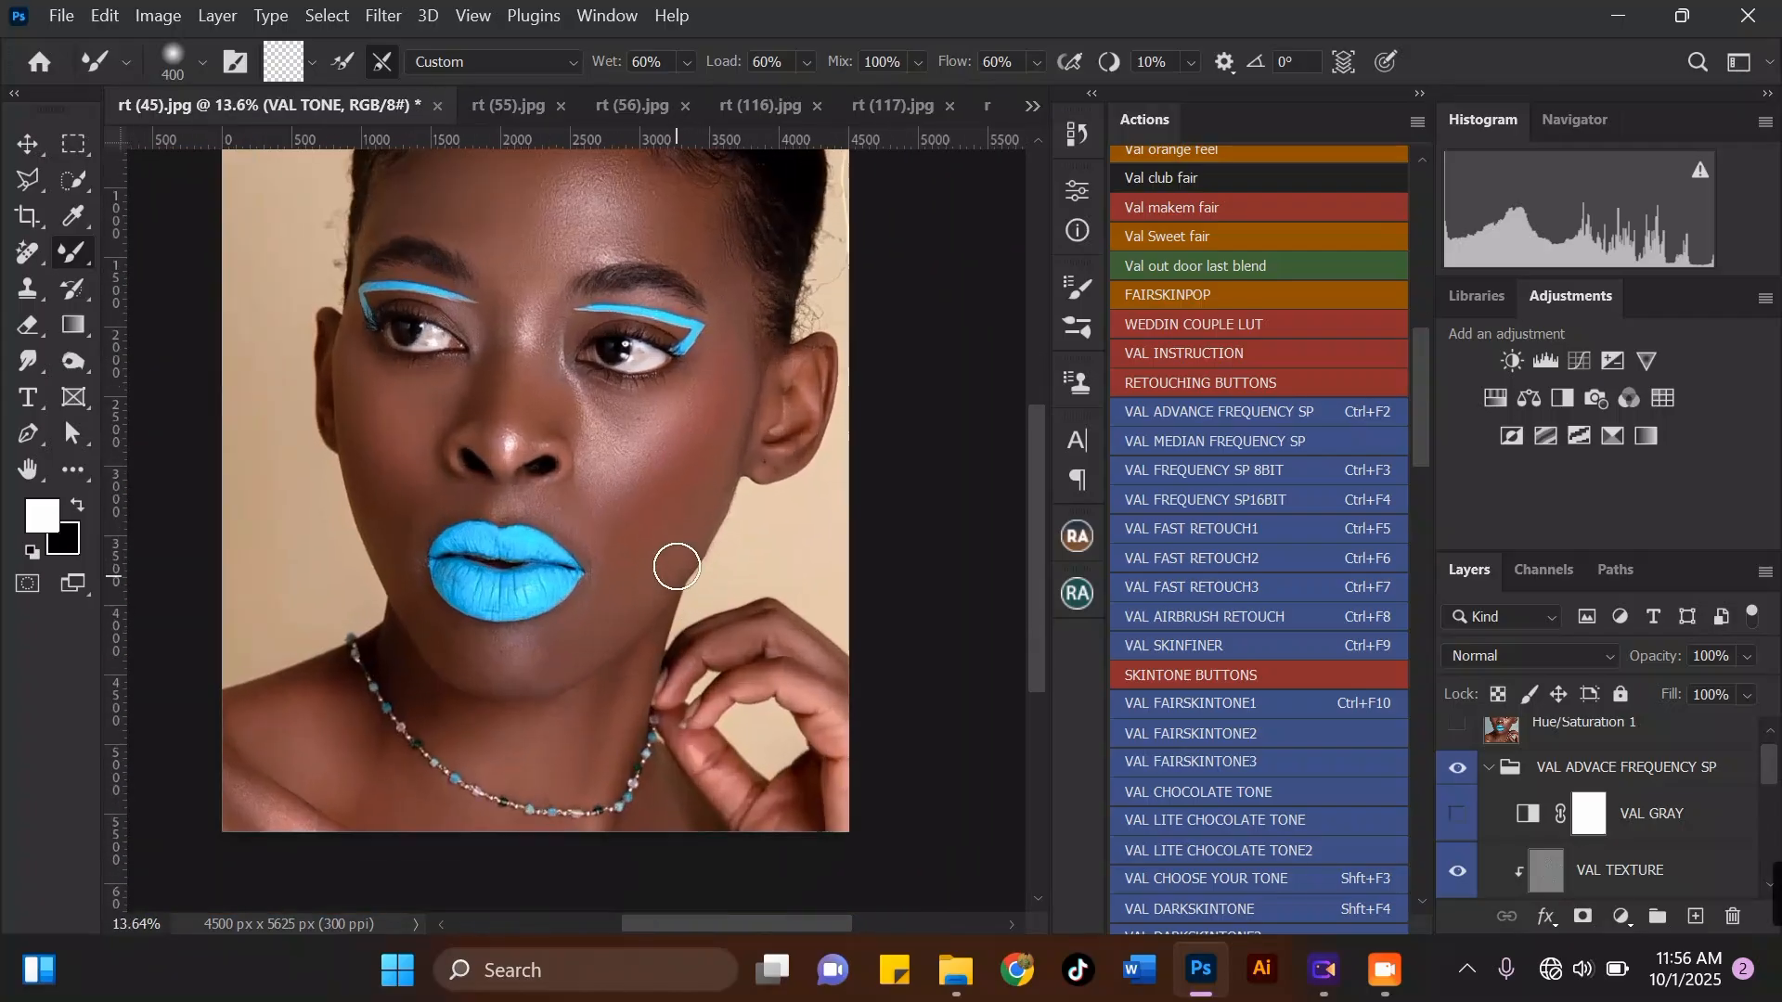
{"action": "scroll", "coordinate": [649, 370], "scroll_direction": "up", "scroll_amount": 2}
{"action": "key", "text": "bracketright"}
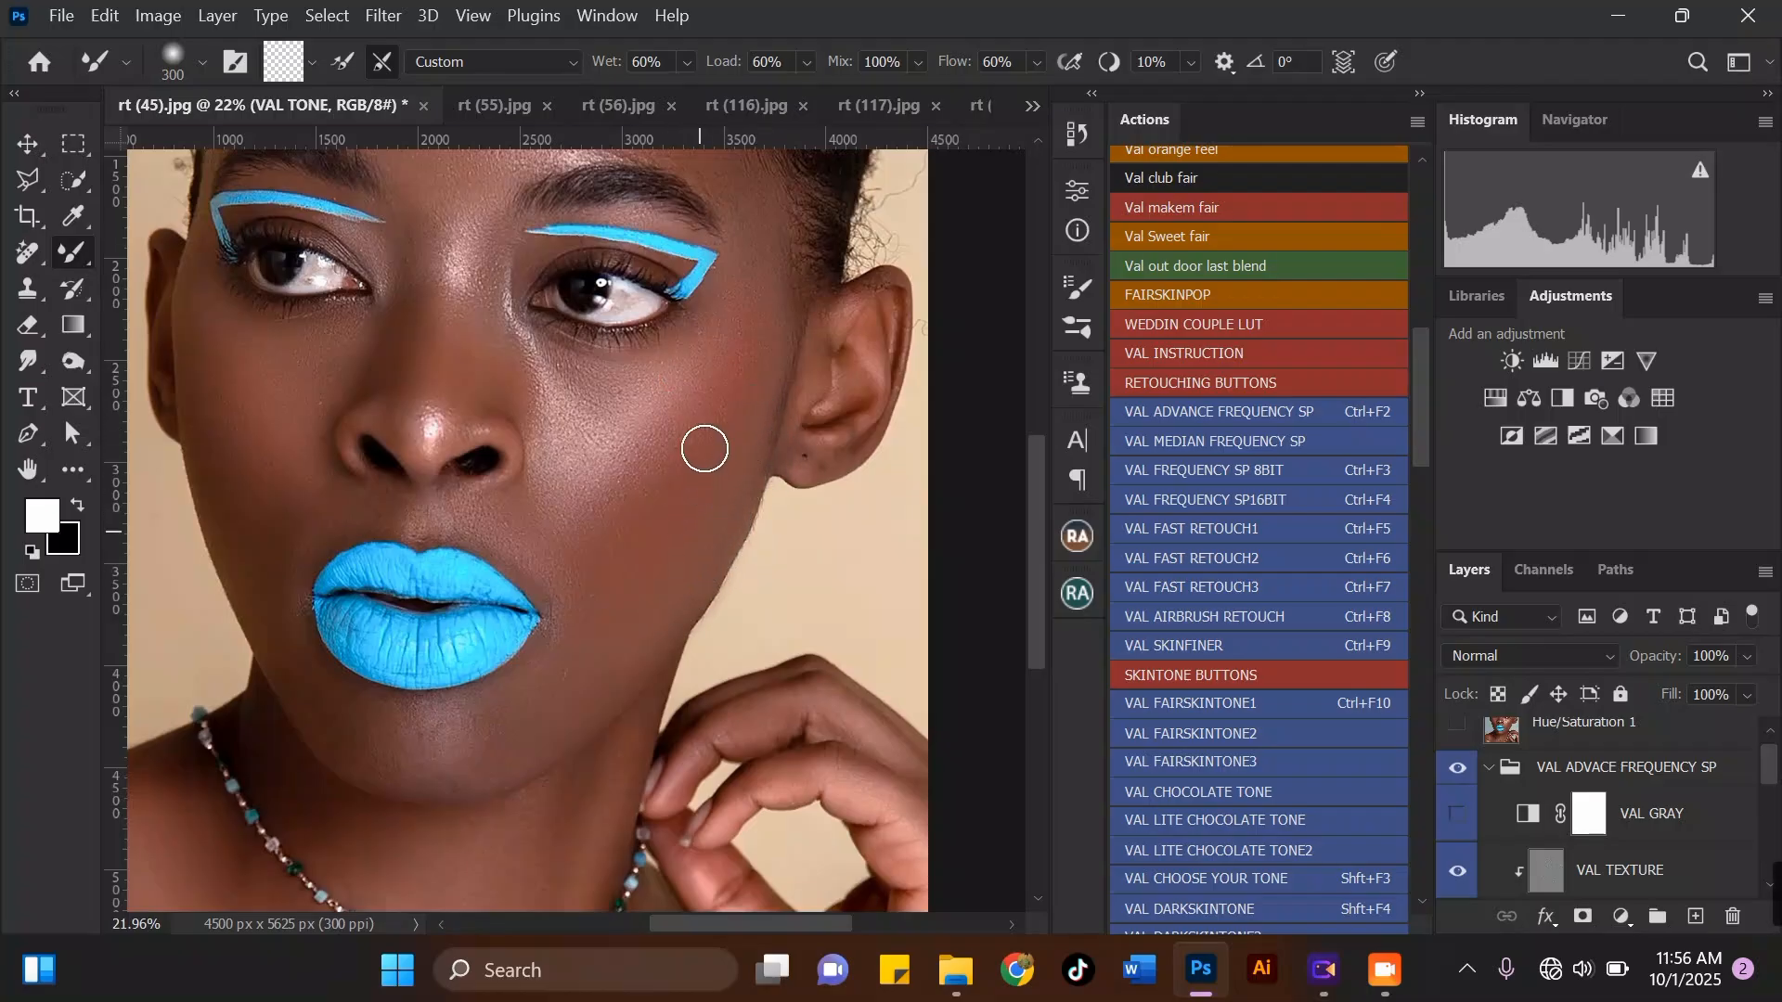
{"action": "scroll", "coordinate": [687, 520], "scroll_direction": "down", "scroll_amount": 2}
{"action": "scroll", "coordinate": [670, 575], "scroll_direction": "up", "scroll_amount": 2}
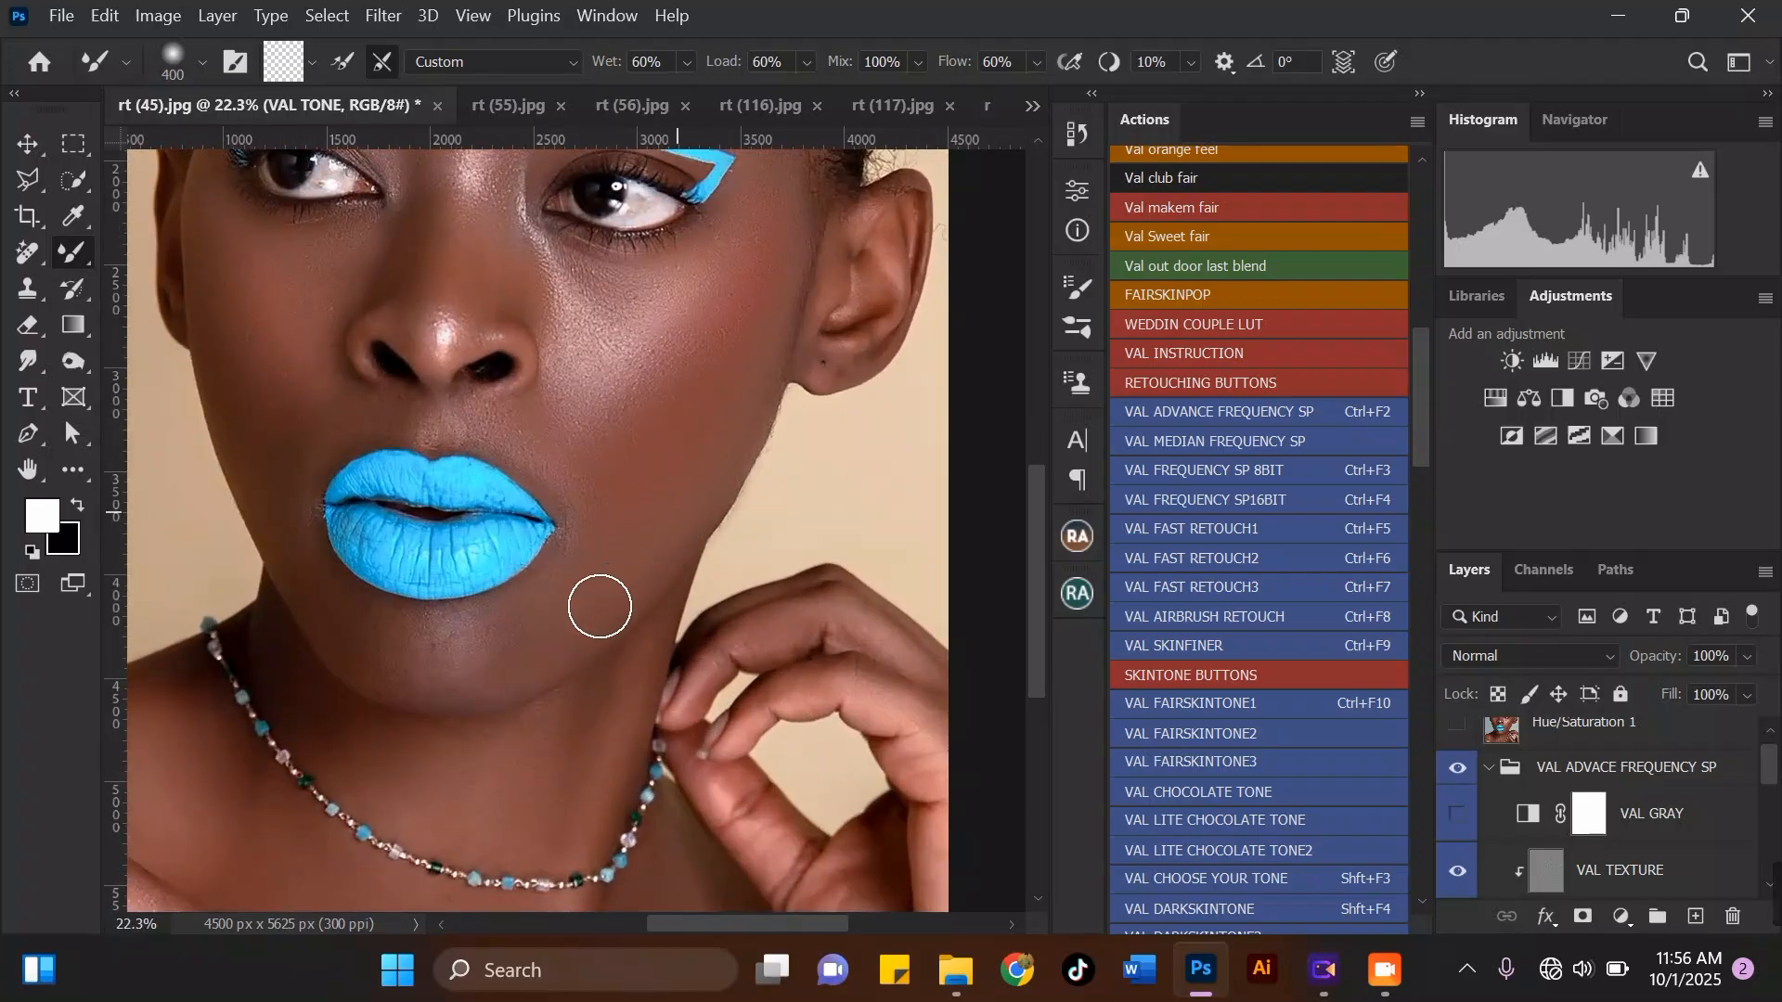
Step: Blend the chin below the lips with the Mixer Brush at 400 px and 300 px
{"action": "scroll", "coordinate": [622, 483], "scroll_direction": "down", "scroll_amount": 2}
{"action": "scroll", "coordinate": [555, 594], "scroll_direction": "up", "scroll_amount": 3}
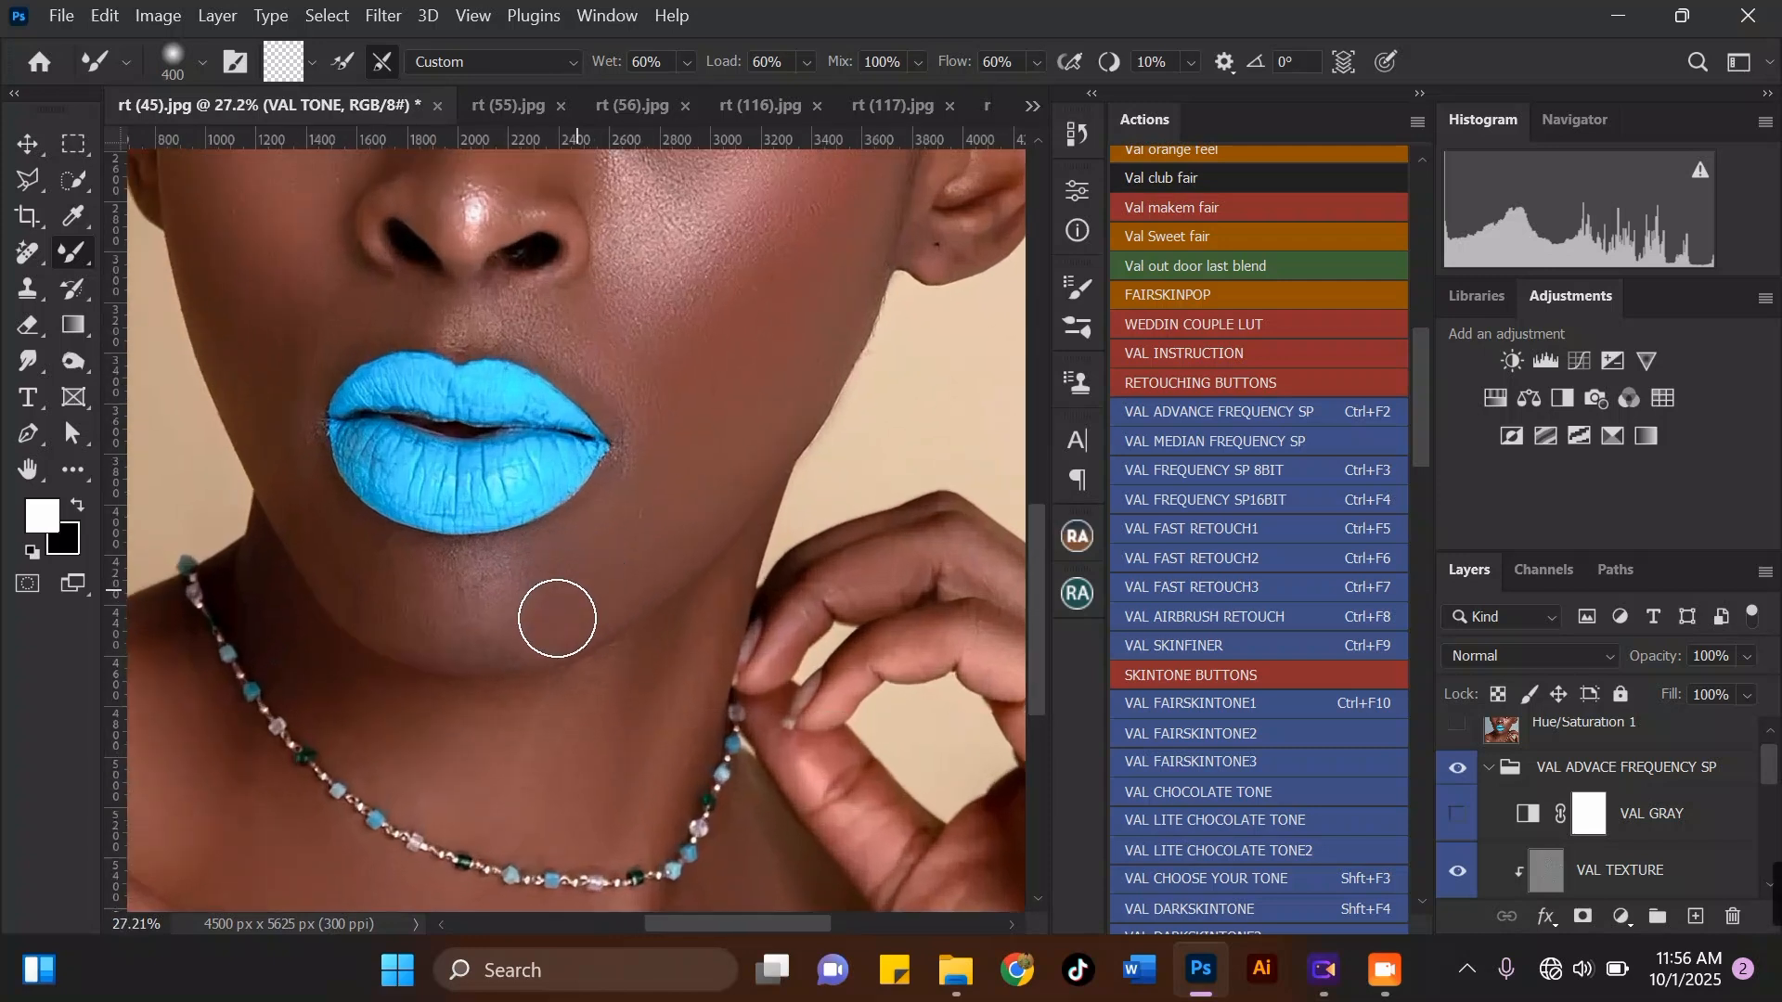
{"action": "mouse_move", "coordinate": [537, 599]}
{"action": "left_mouse_down"}
{"action": "mouse_move", "coordinate": [591, 547]}
{"action": "mouse_move", "coordinate": [555, 623]}
{"action": "left_mouse_up"}
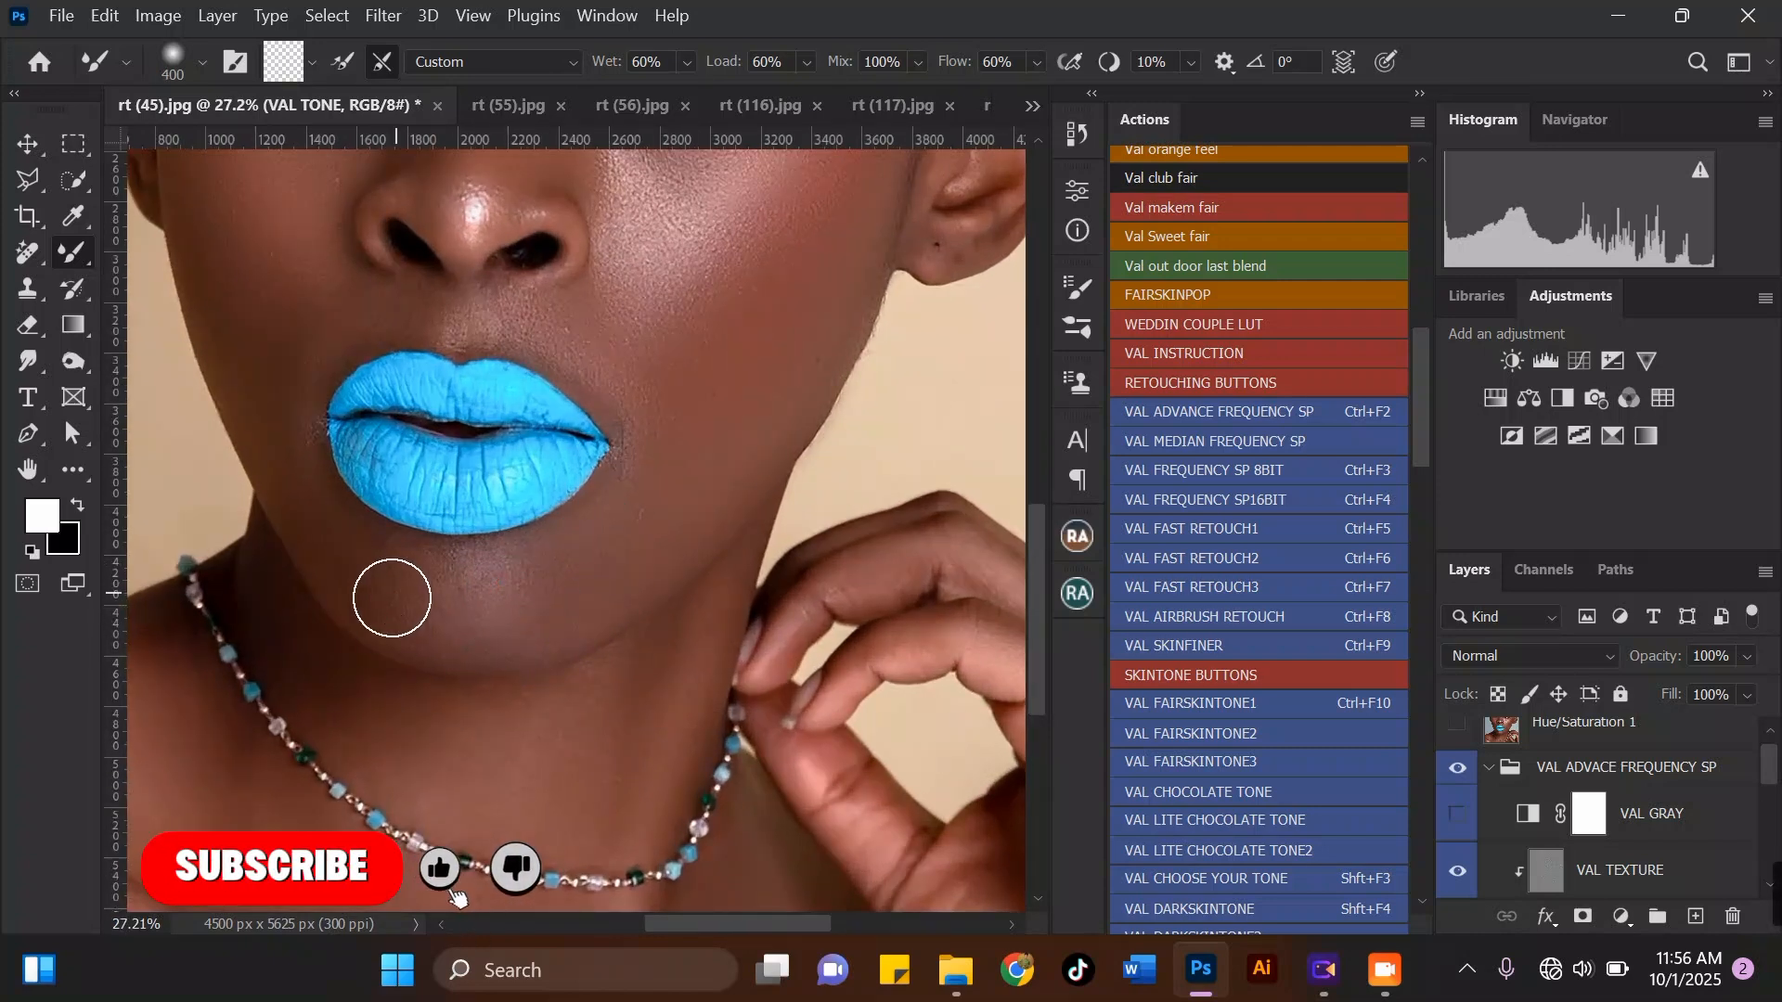
{"action": "key", "text": "bracketleft"}
{"action": "key", "text": "bracketleft"}
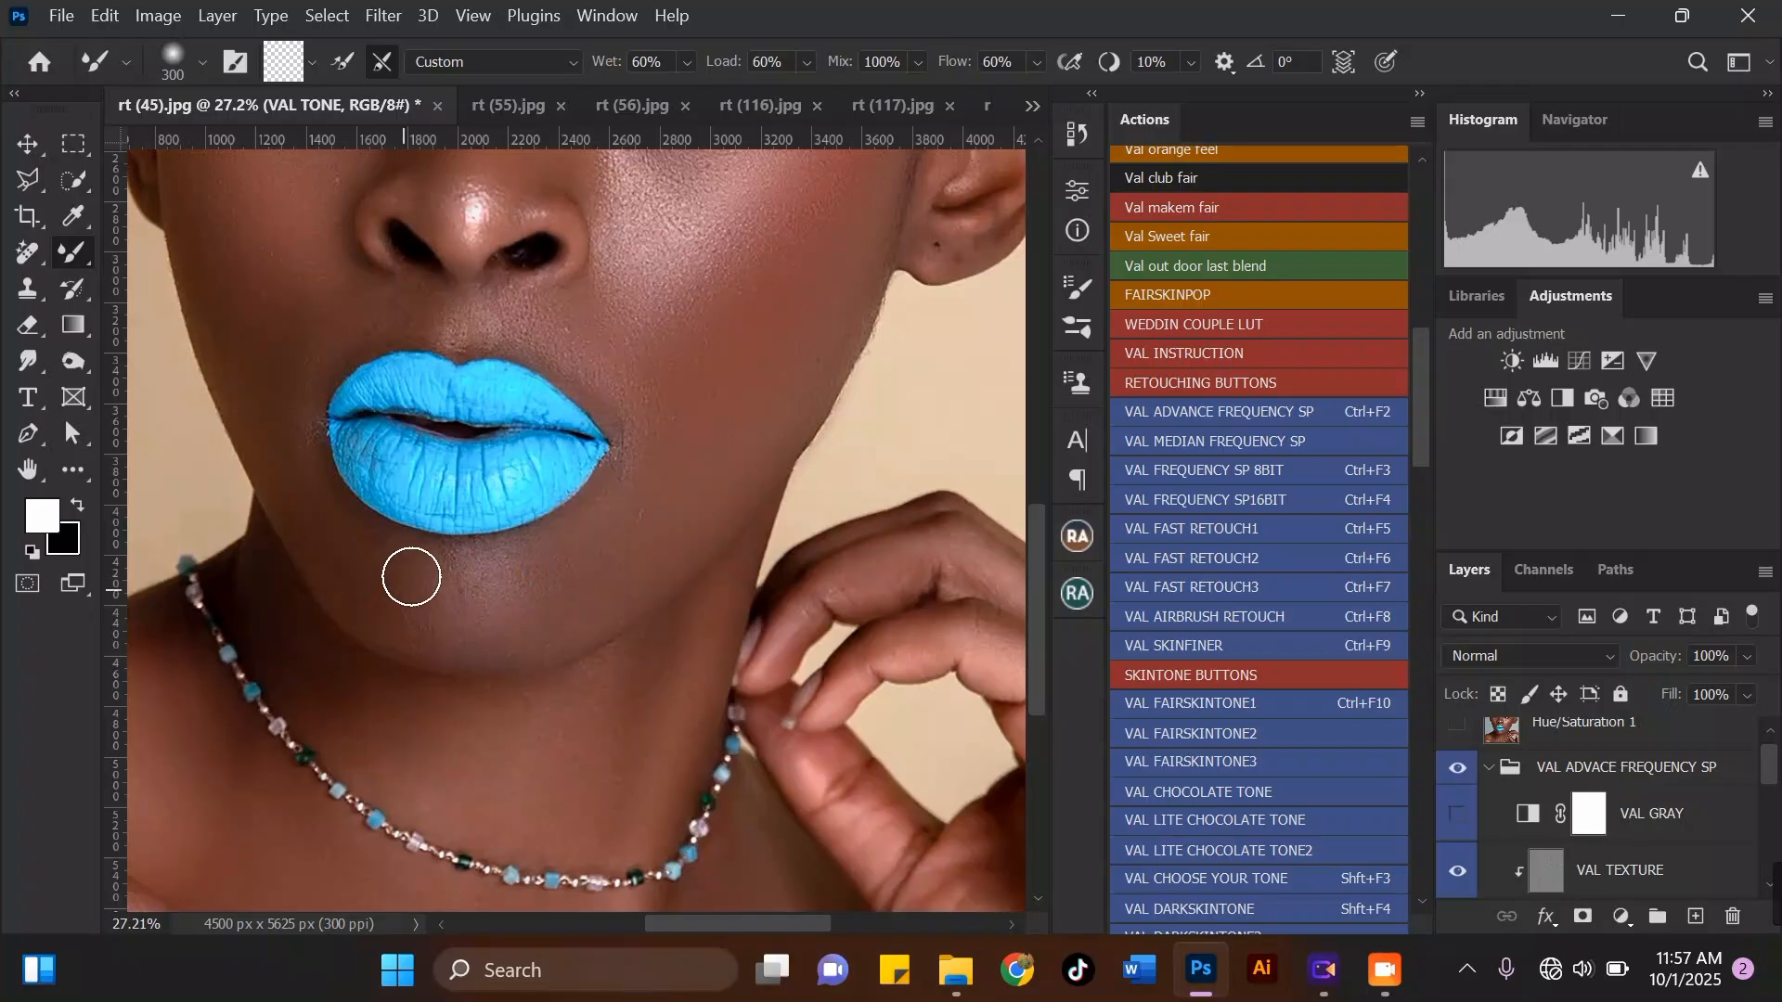
Step: Blend the skin around the shadow-side corner of the mouth with the Mixer Brush at 200 px
{"action": "scroll", "coordinate": [520, 537], "scroll_direction": "down", "scroll_amount": 3}
{"action": "scroll", "coordinate": [429, 475], "scroll_direction": "up", "scroll_amount": 3}
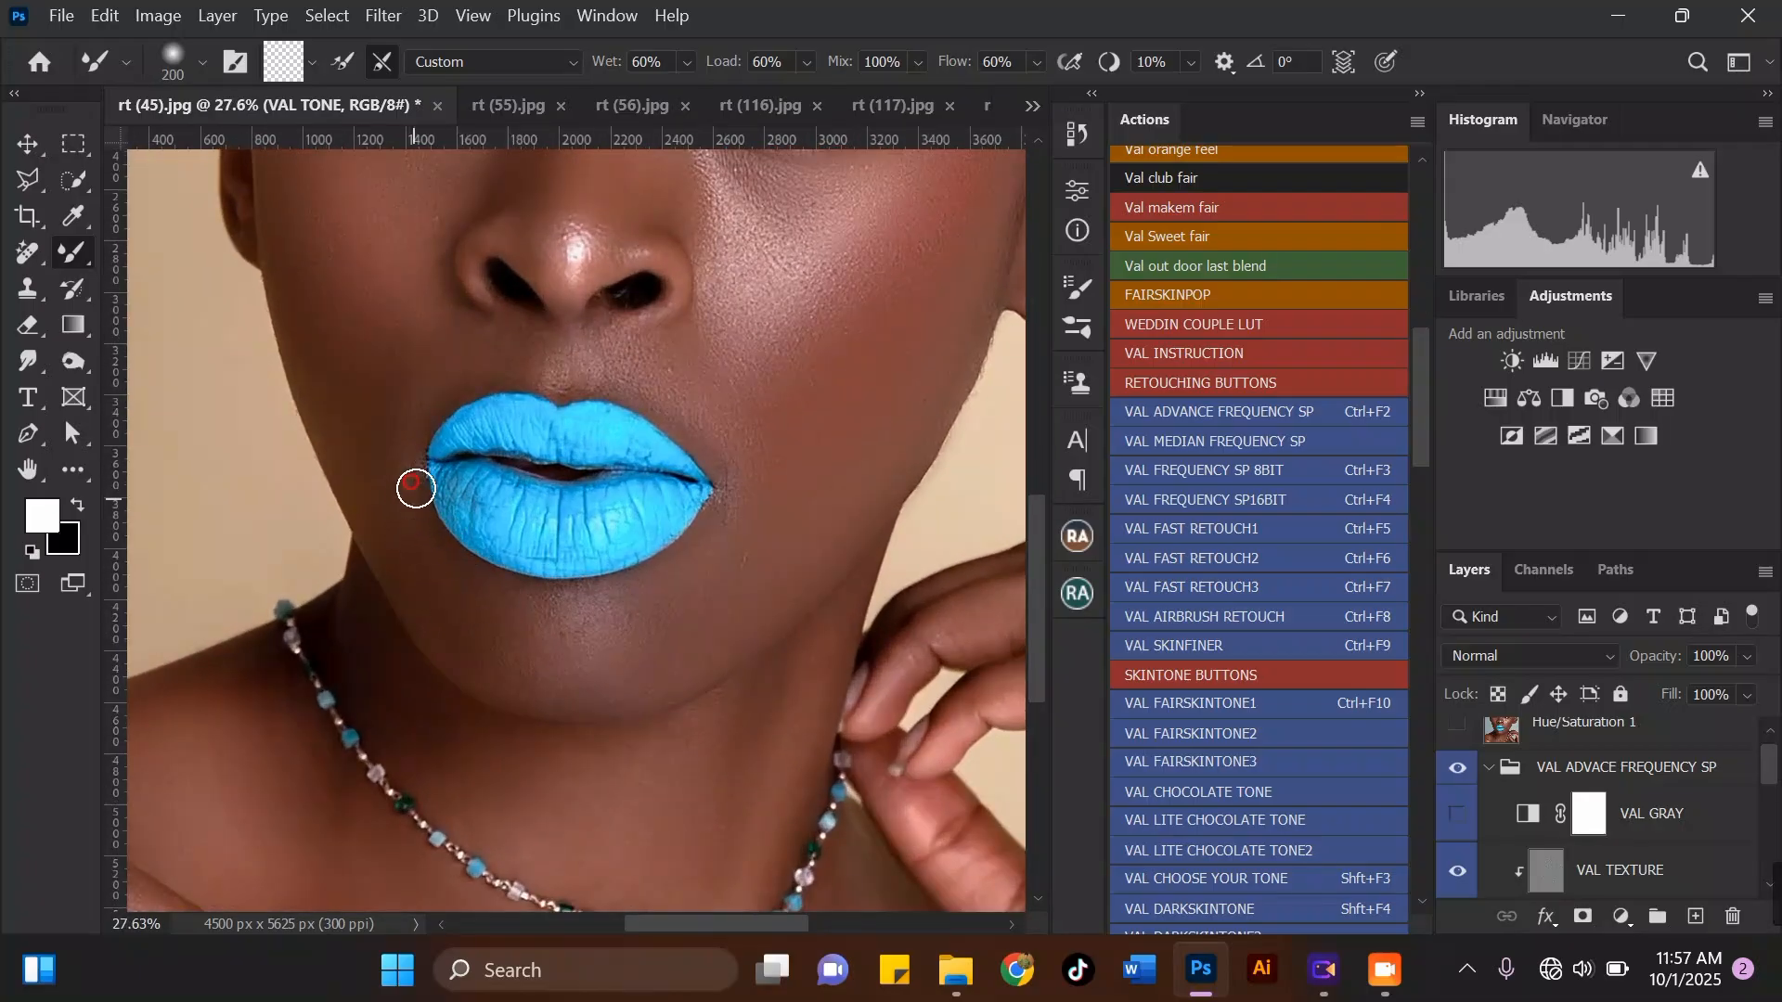
{"action": "scroll", "coordinate": [416, 489], "scroll_direction": "down", "scroll_amount": 5}
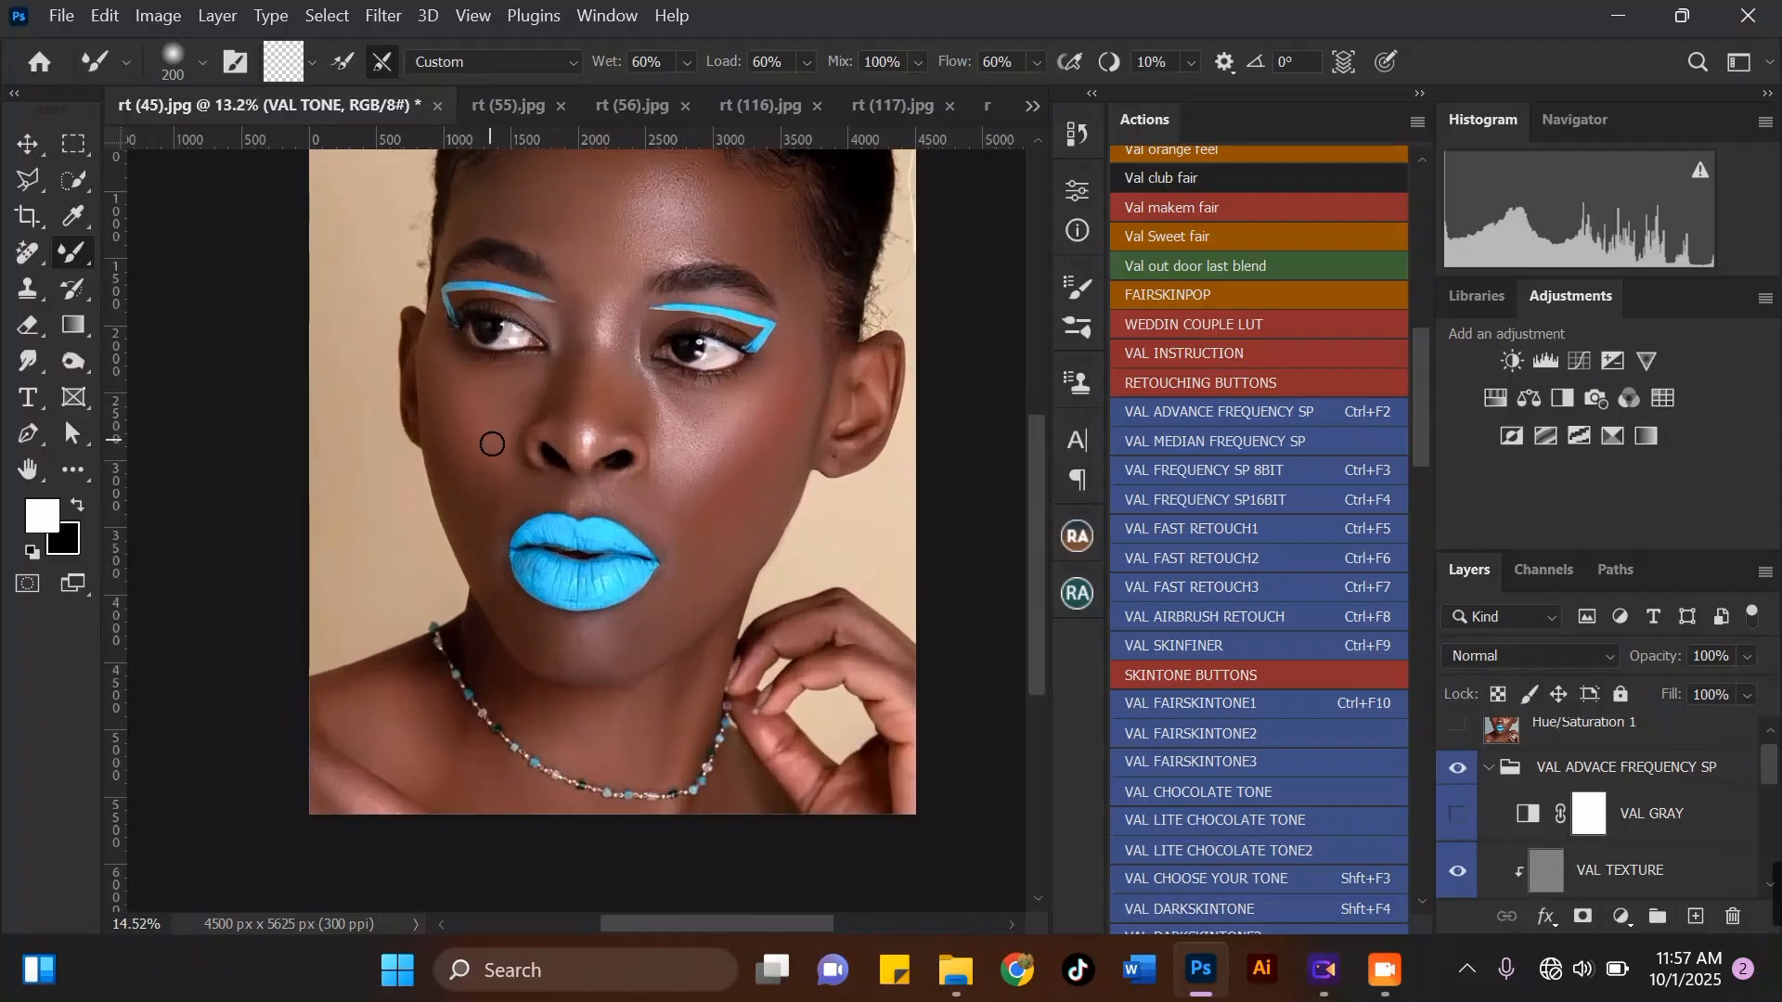
Step: Blend the shadow-side cheek beside the nose and mouth with the Mixer Brush at 400 px
{"action": "scroll", "coordinate": [492, 444], "scroll_direction": "up", "scroll_amount": 2}
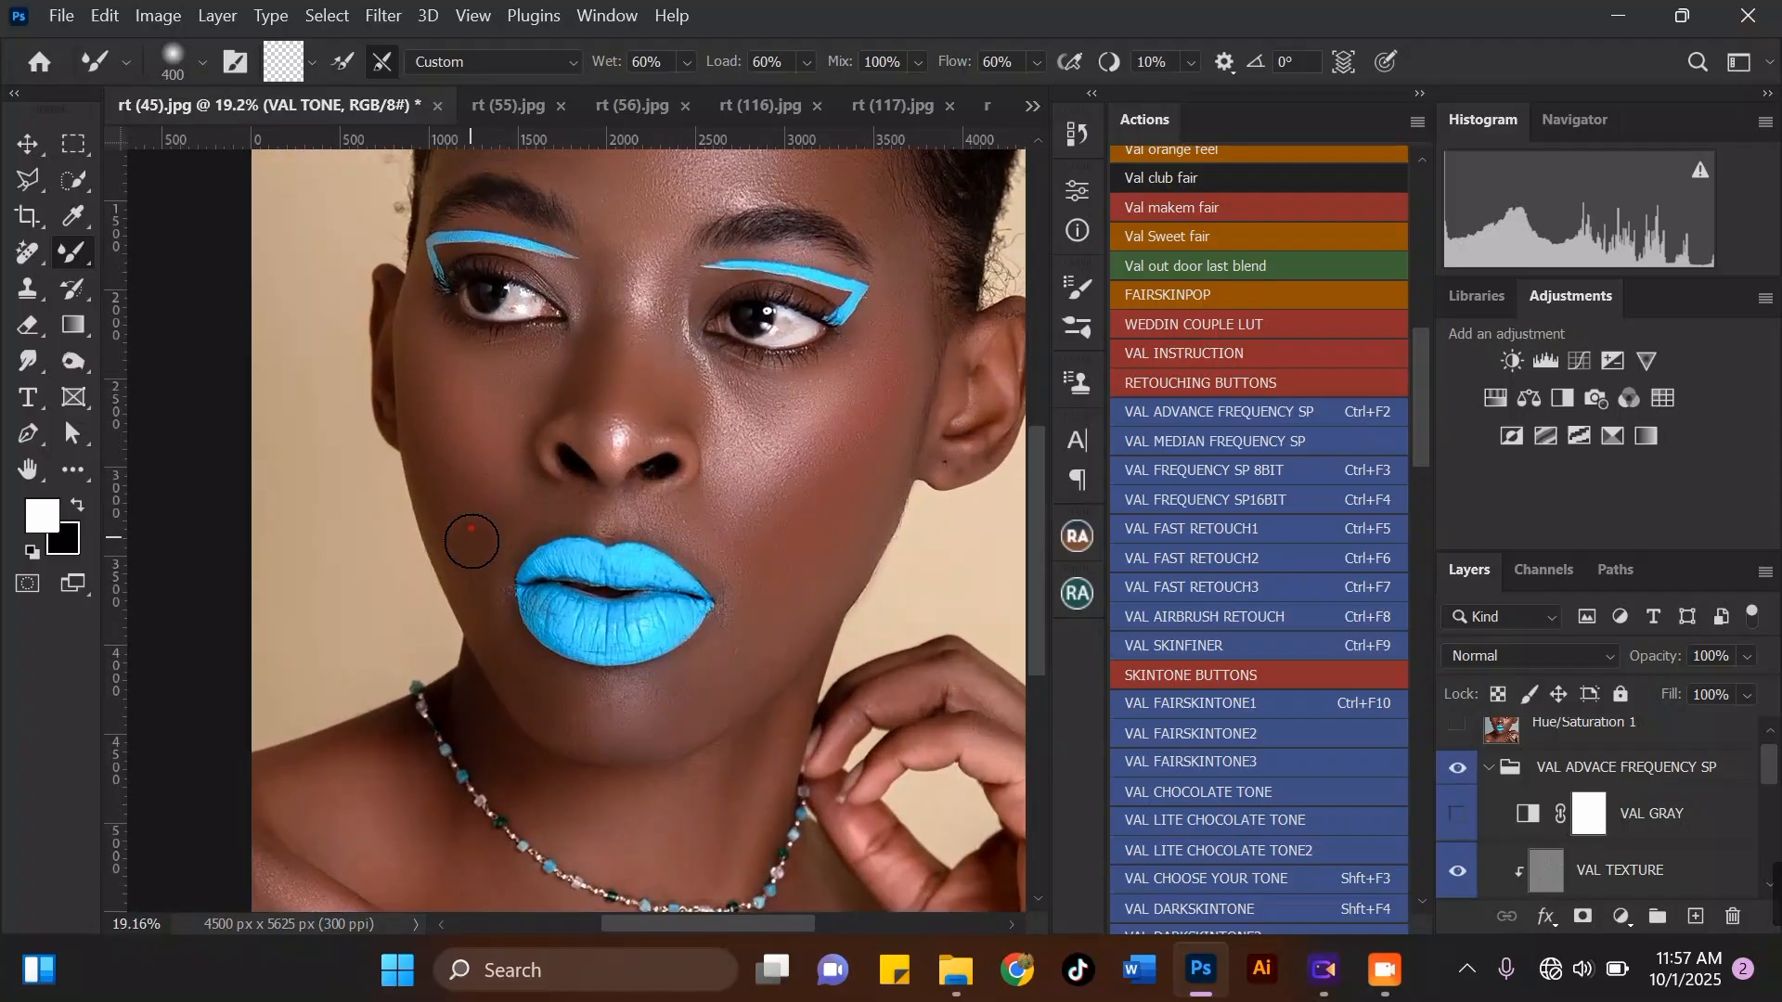
{"action": "scroll", "coordinate": [542, 465], "scroll_direction": "down", "scroll_amount": 1}
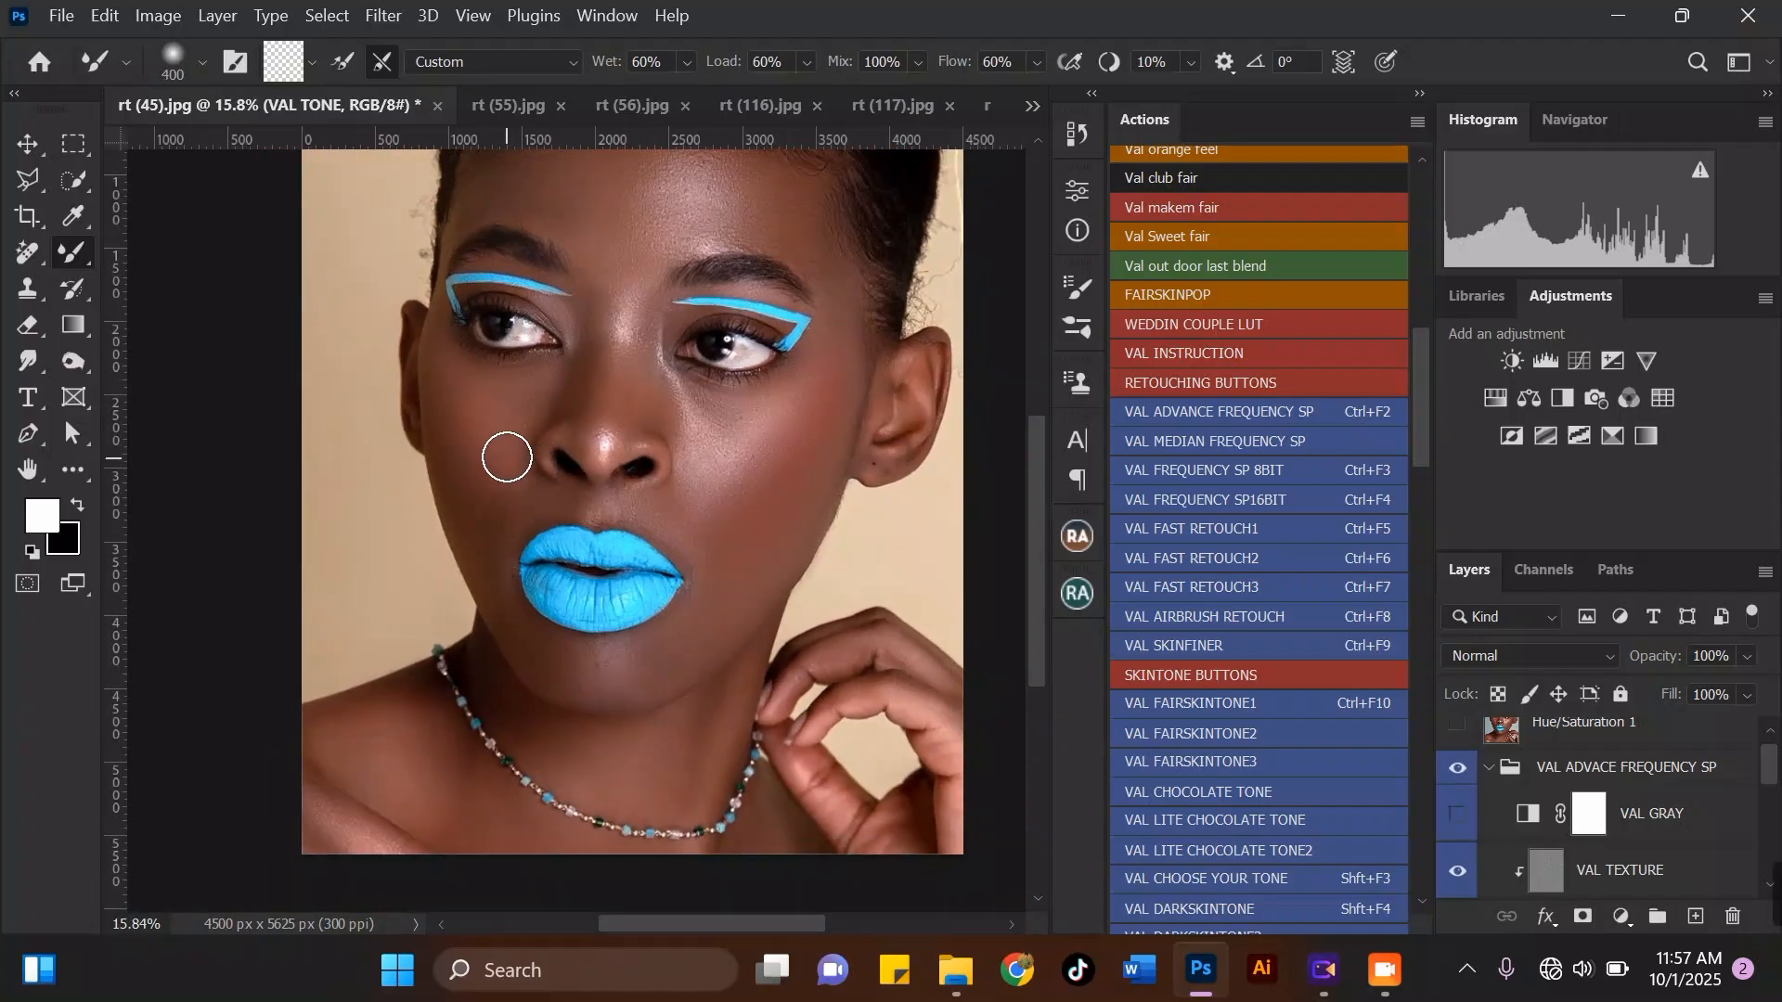
{"action": "scroll", "coordinate": [506, 458], "scroll_direction": "up", "scroll_amount": 1}
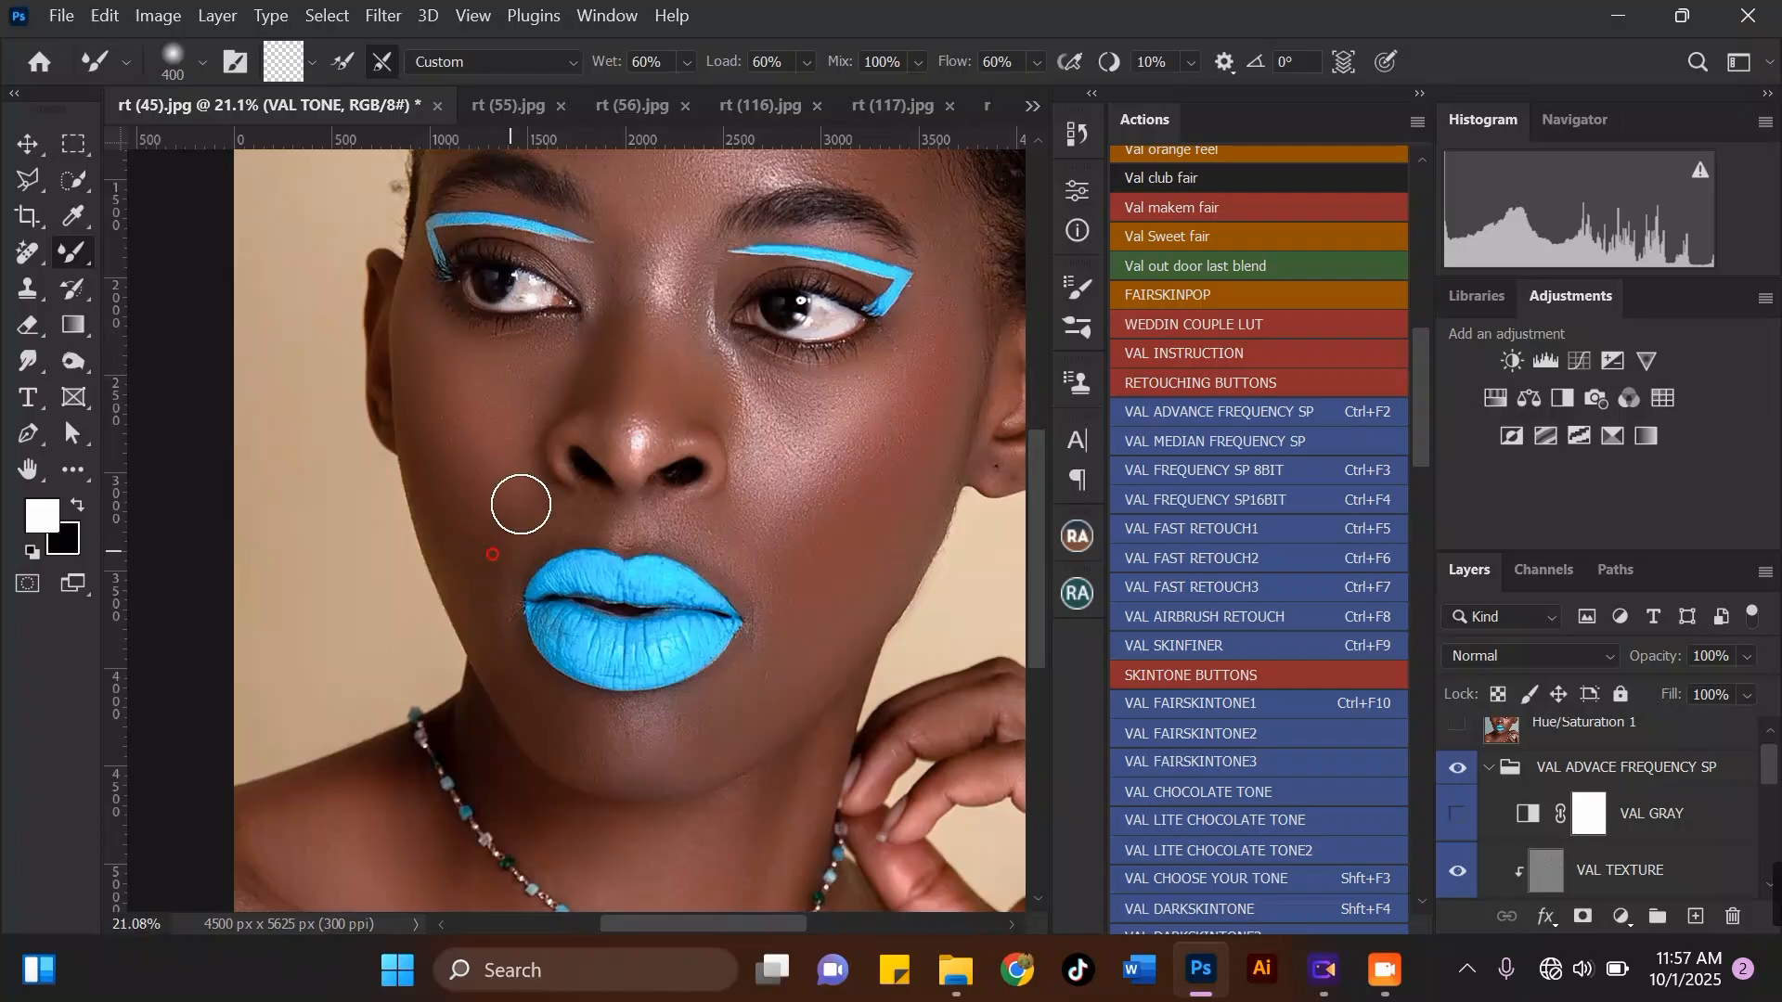
{"action": "scroll", "coordinate": [521, 504], "scroll_direction": "down", "scroll_amount": 3}
{"action": "scroll", "coordinate": [646, 490], "scroll_direction": "up", "scroll_amount": 2}
{"action": "left_click_drag", "start_coordinate": [642, 522], "coordinate": [640, 526]}
{"action": "scroll", "coordinate": [696, 510], "scroll_direction": "down", "scroll_amount": 1}
{"action": "scroll", "coordinate": [710, 469], "scroll_direction": "up", "scroll_amount": 2}
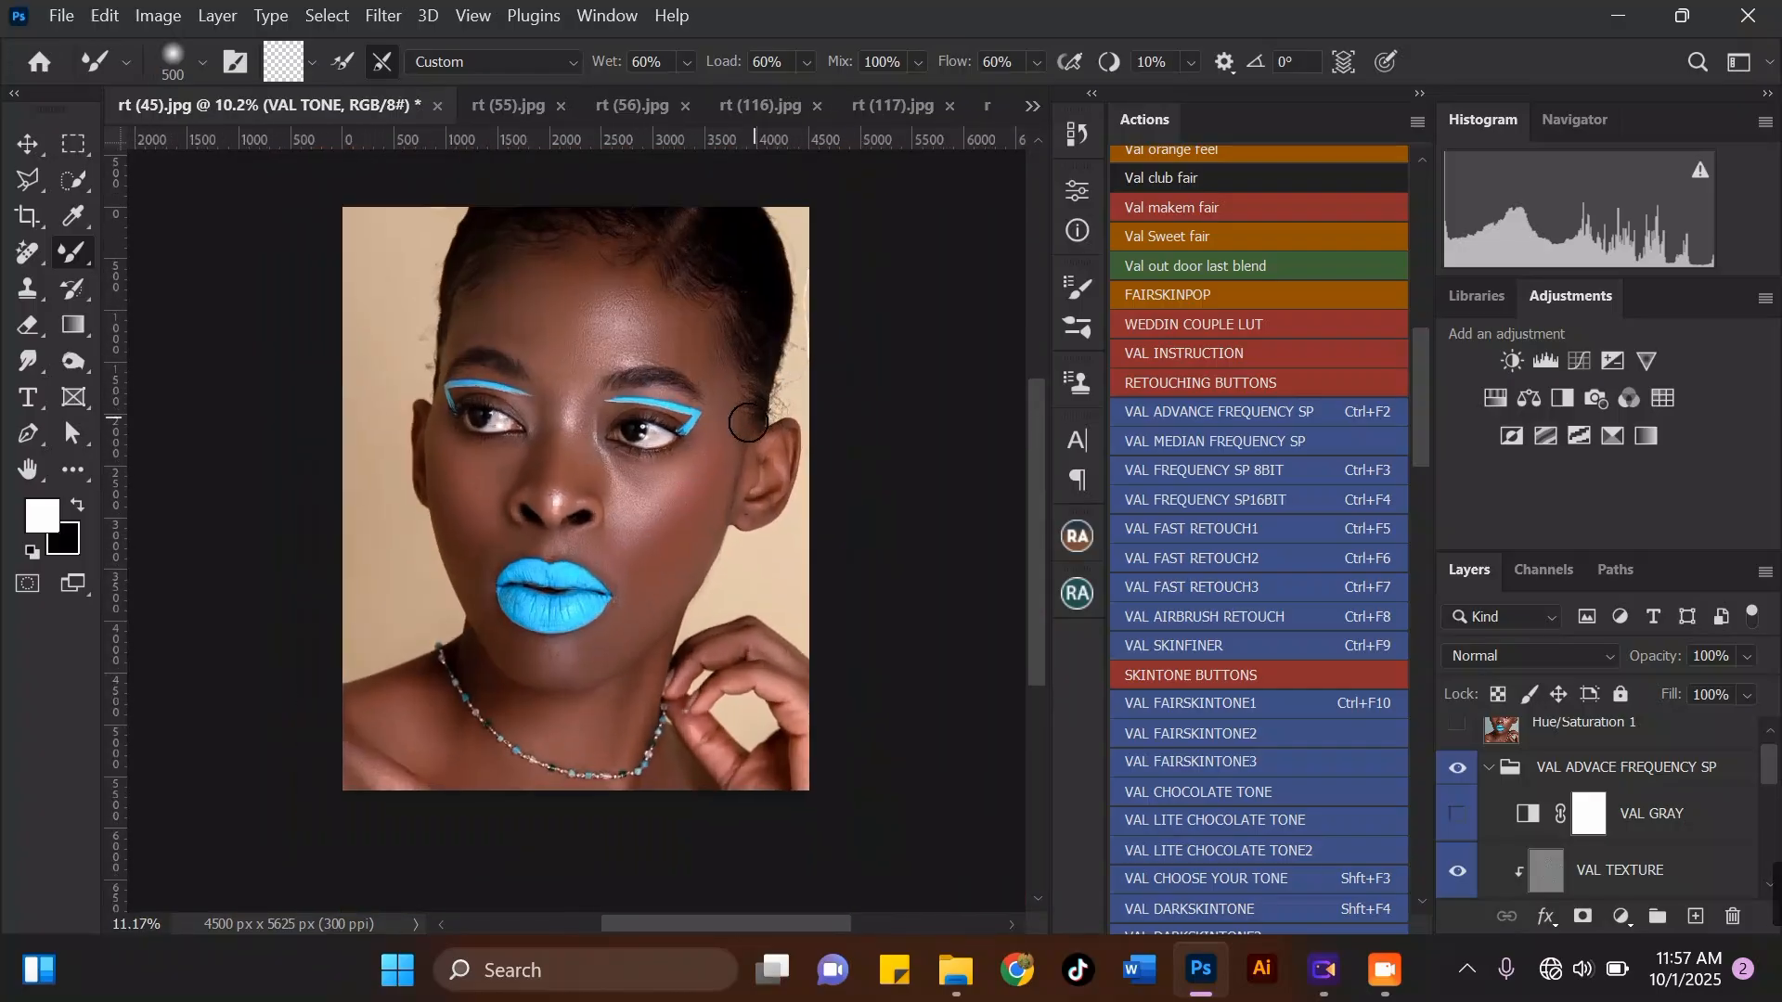
Step: Blend the upper forehead along the hairline from the shadow side to the lit side with the Mixer Brush at 600 px
{"action": "scroll", "coordinate": [729, 425], "scroll_direction": "down", "scroll_amount": 1}
{"action": "scroll", "coordinate": [569, 271], "scroll_direction": "up", "scroll_amount": 2}
{"action": "key", "text": "bracketleft"}
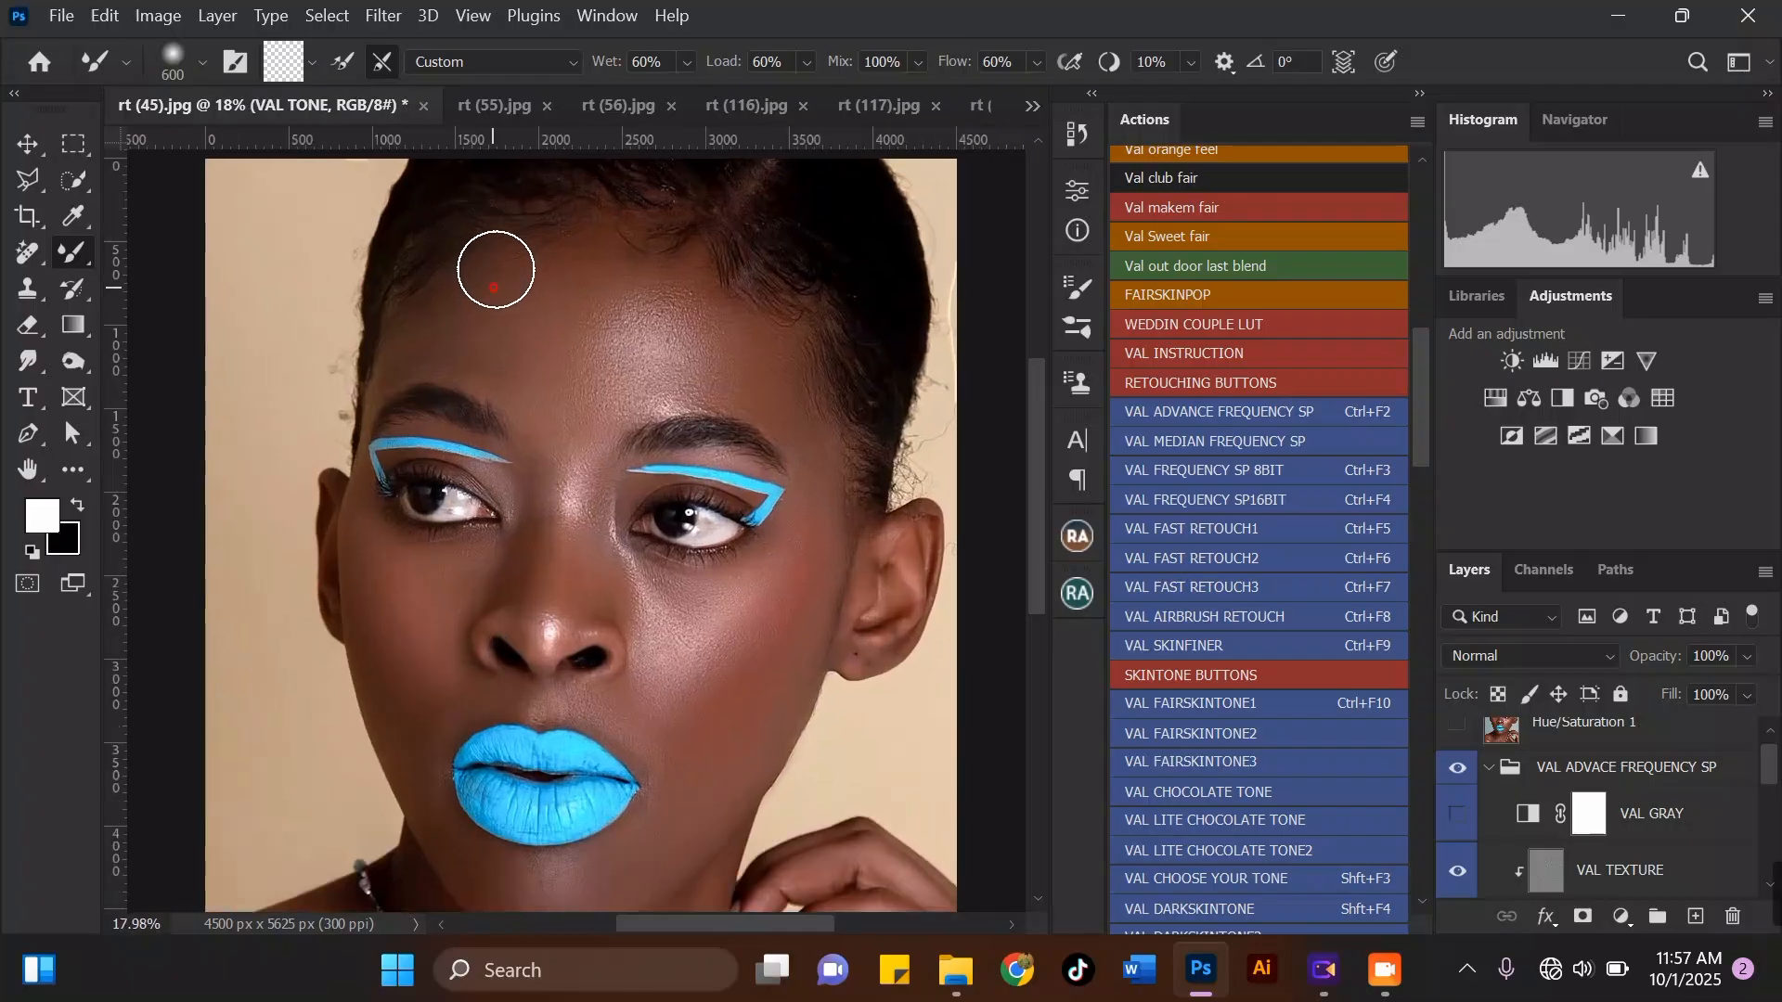
{"action": "key", "text": "bracketright"}
{"action": "key", "text": "bracketright"}
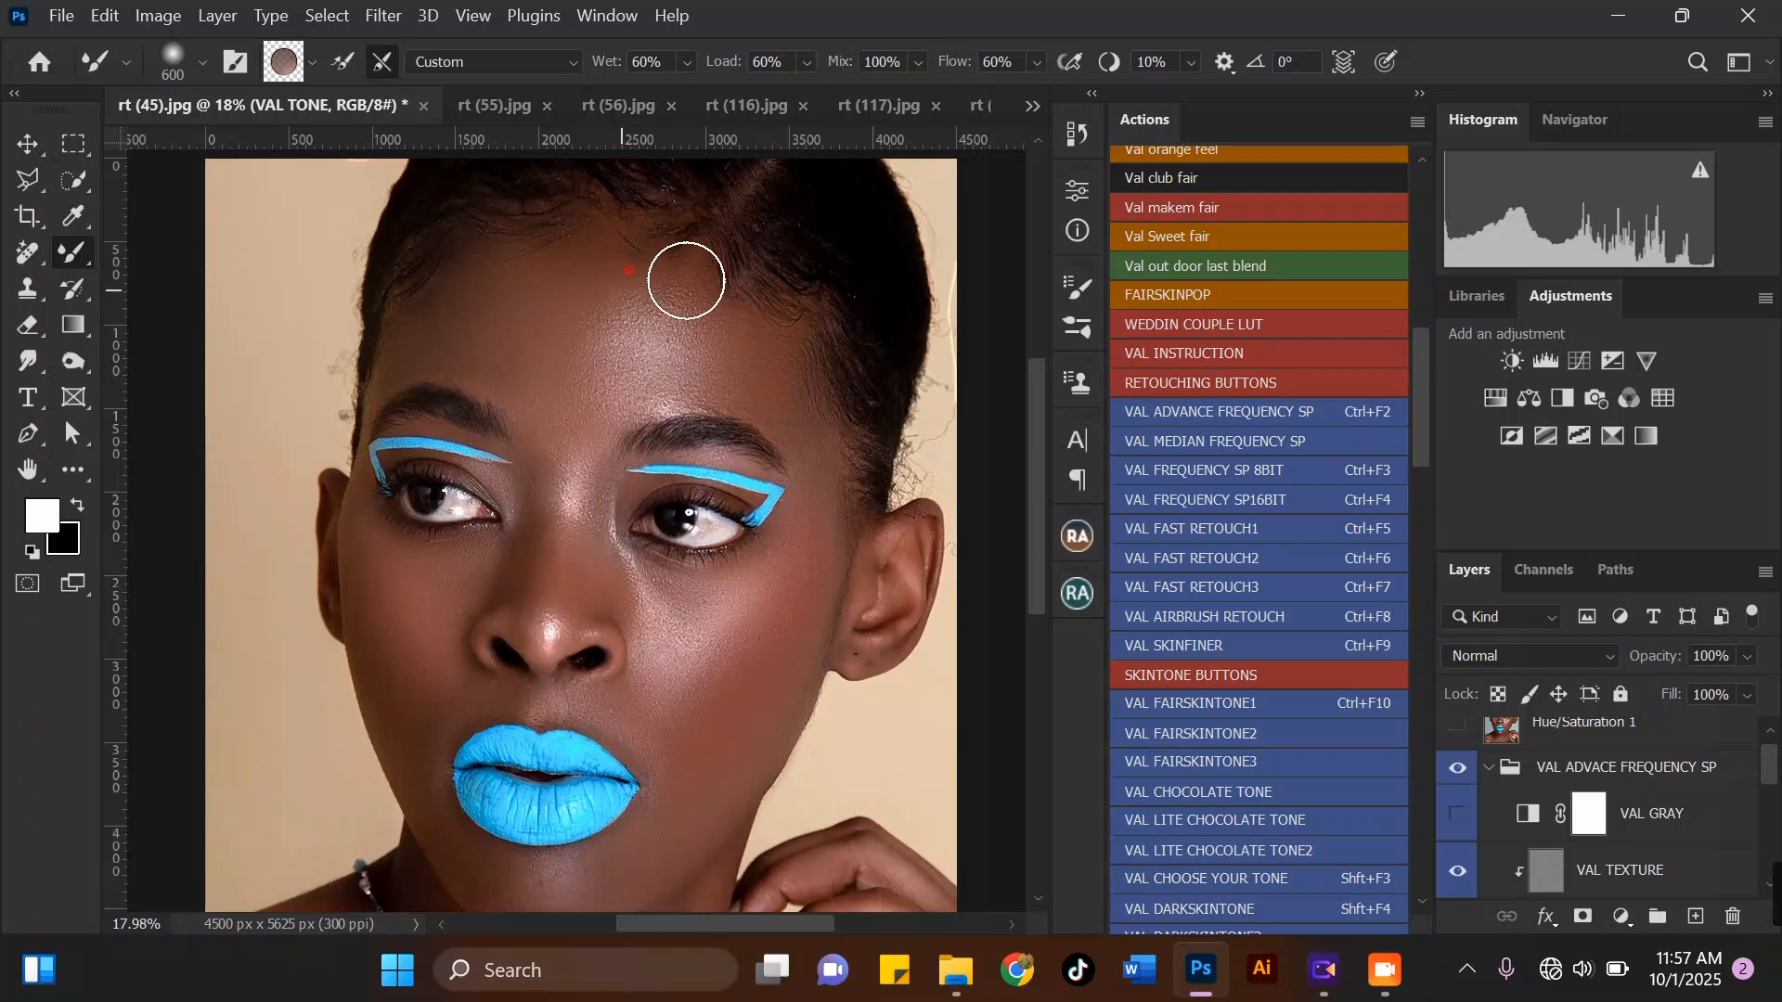
Step: Blend the skin tone above the upper lip and around the mouth with the Mixer Brush at size 200
{"action": "key", "text": "bracketleft"}
{"action": "scroll", "coordinate": [599, 412], "scroll_direction": "down", "scroll_amount": 3}
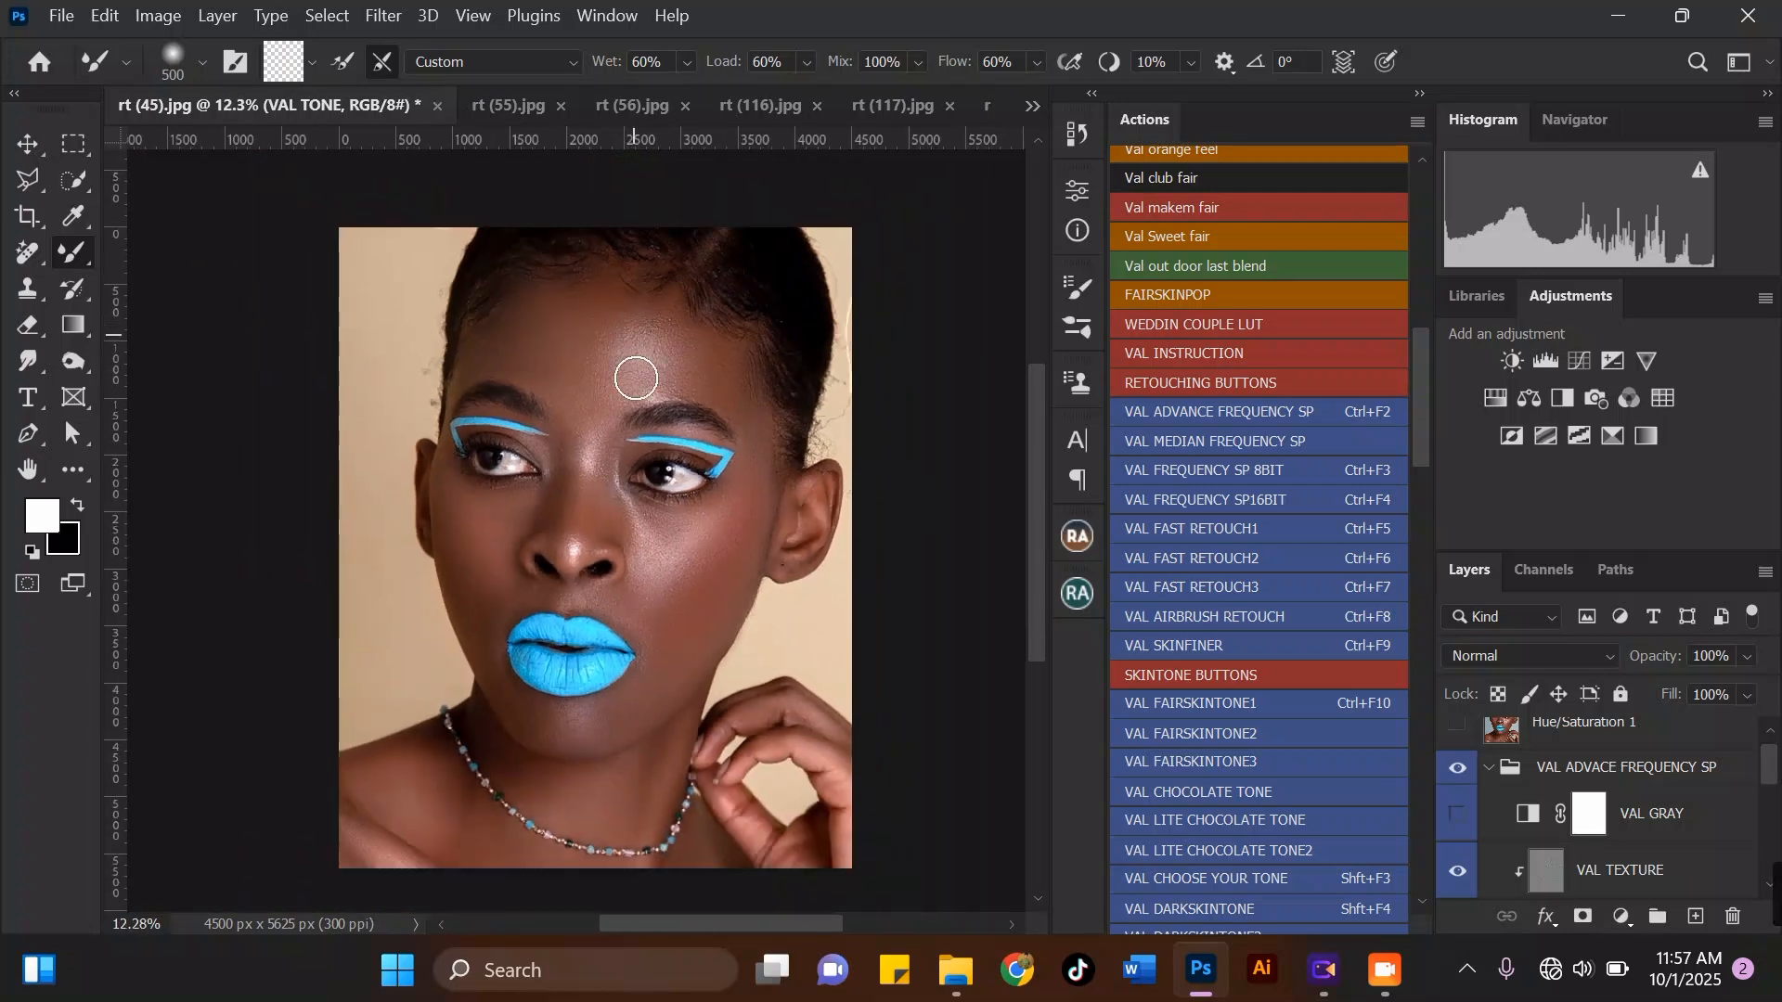
{"action": "scroll", "coordinate": [649, 266], "scroll_direction": "up", "scroll_amount": 5}
{"action": "key", "text": "bracketleft"}
{"action": "scroll", "coordinate": [693, 732], "scroll_direction": "up", "scroll_amount": 3}
{"action": "key", "text": "bracketleft"}
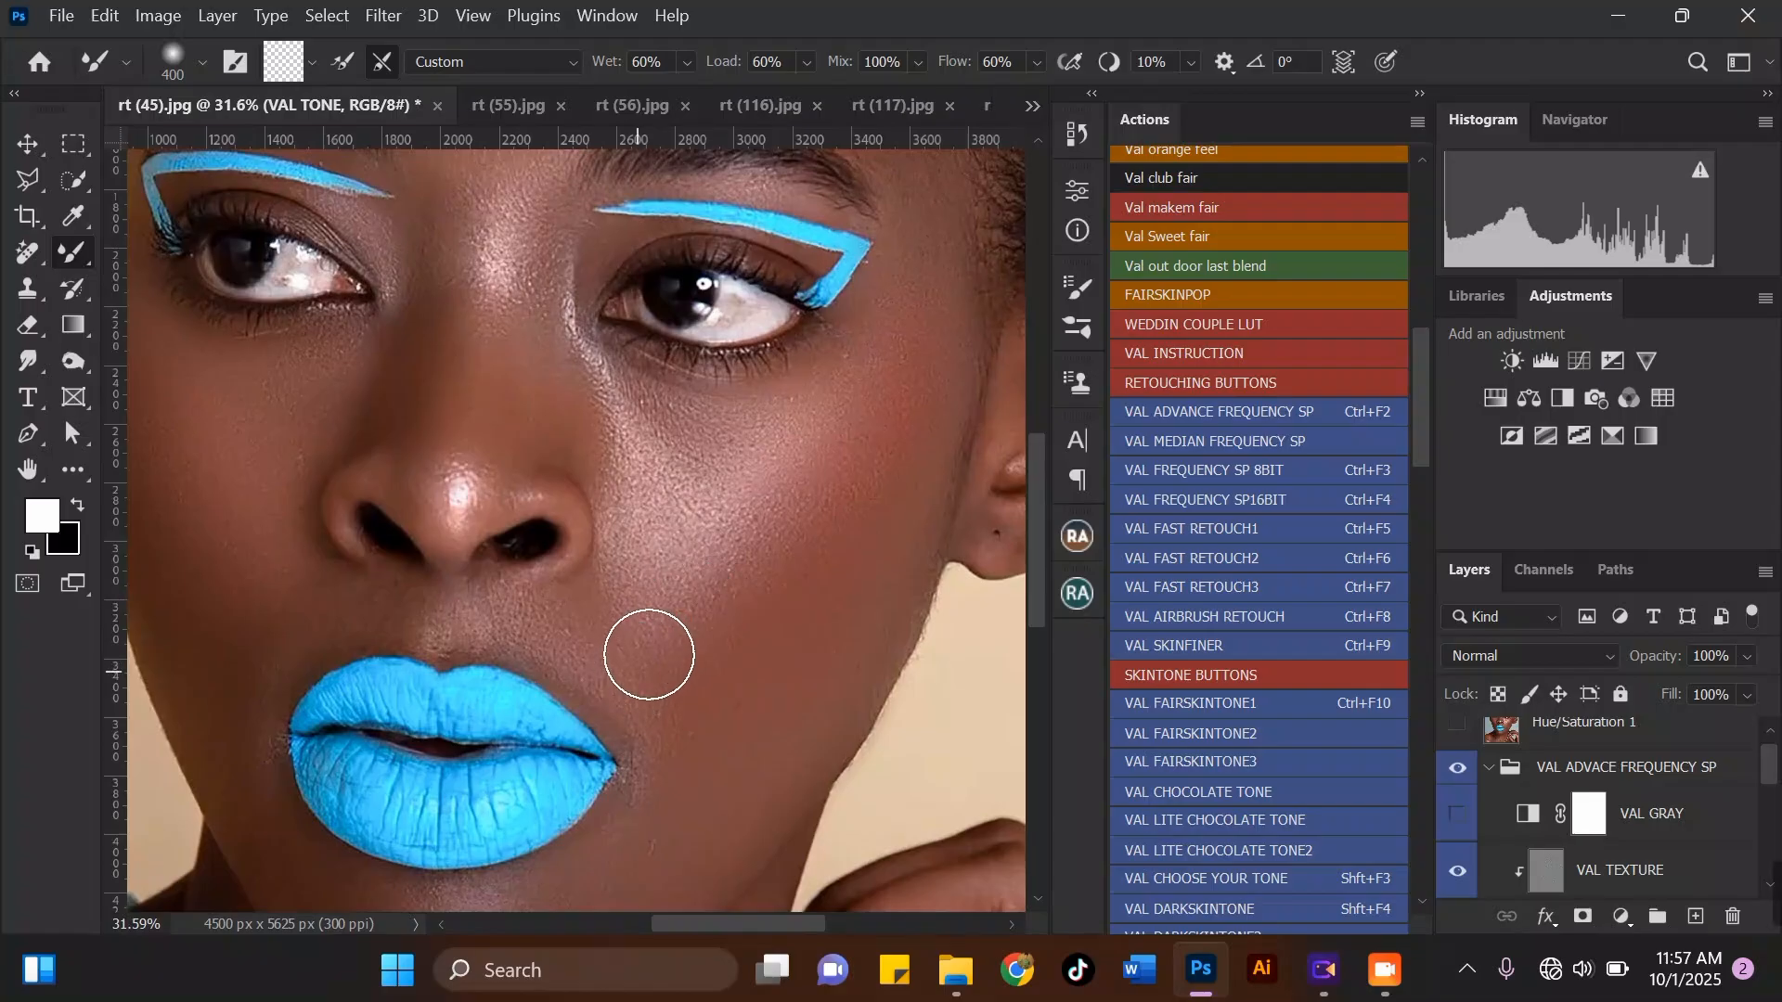
{"action": "key", "text": "bracketleft"}
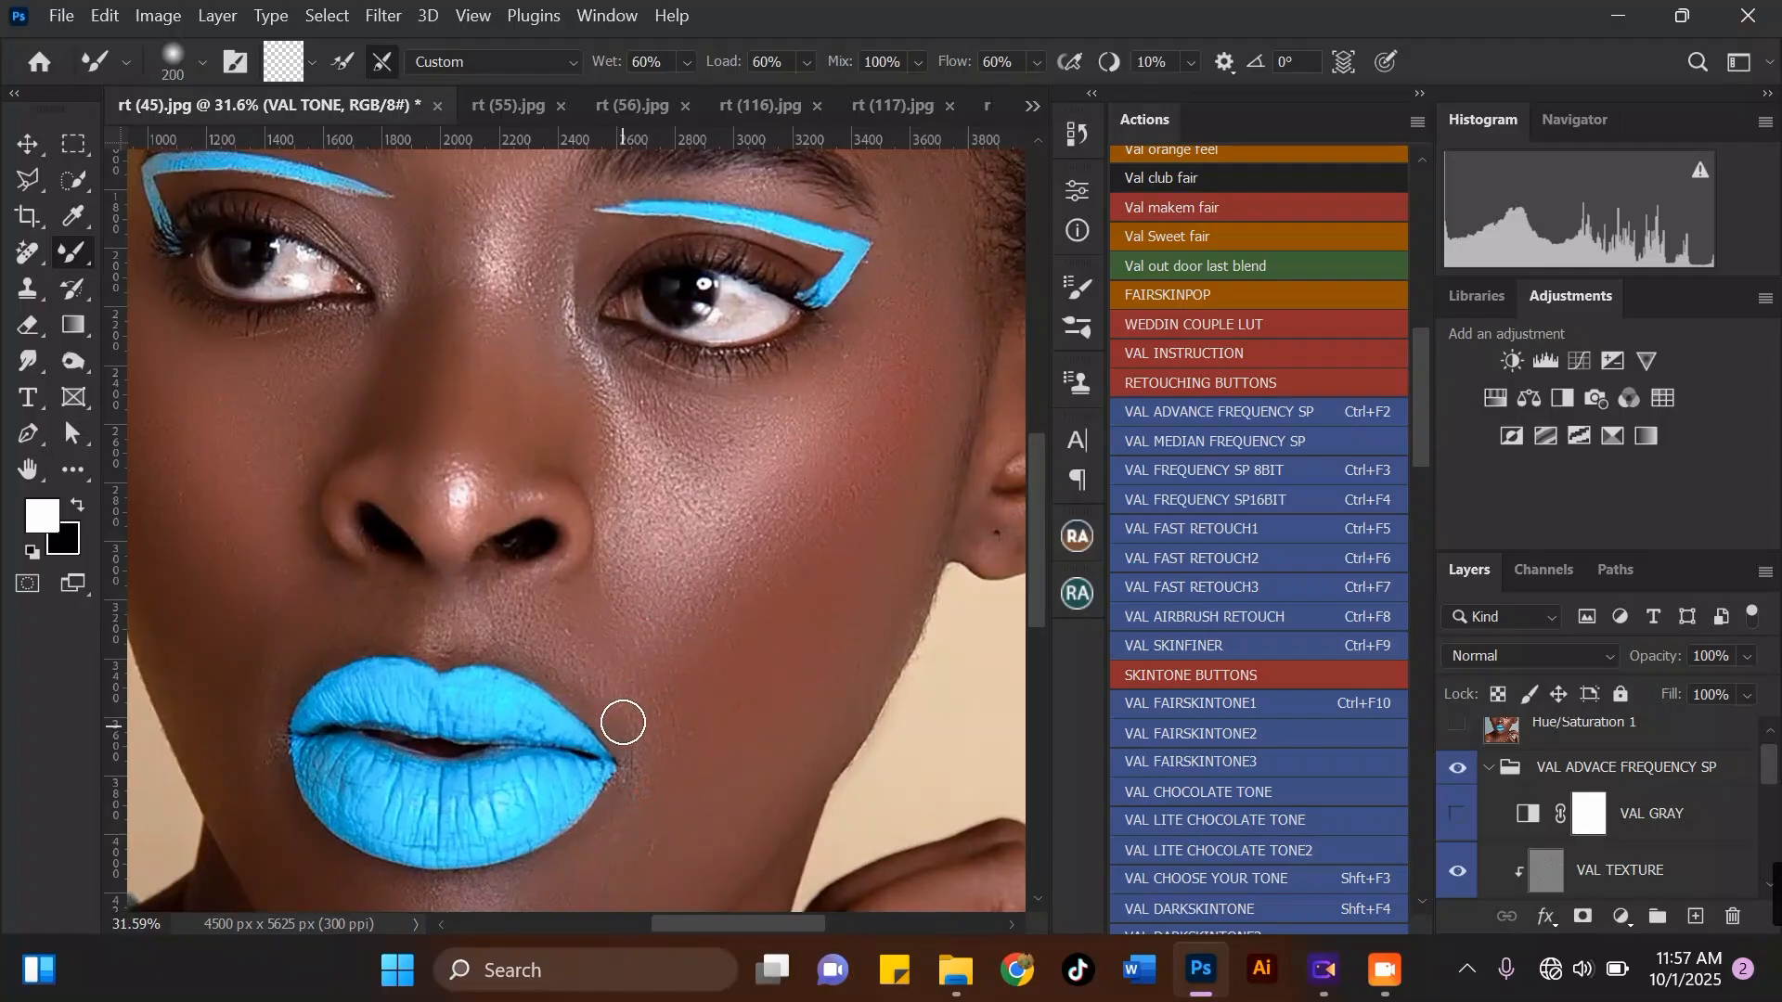
{"action": "left_click_drag", "start_coordinate": [551, 645], "coordinate": [520, 641]}
{"action": "scroll", "coordinate": [615, 621], "scroll_direction": "down", "scroll_amount": 3}
{"action": "scroll", "coordinate": [408, 604], "scroll_direction": "up", "scroll_amount": 3}
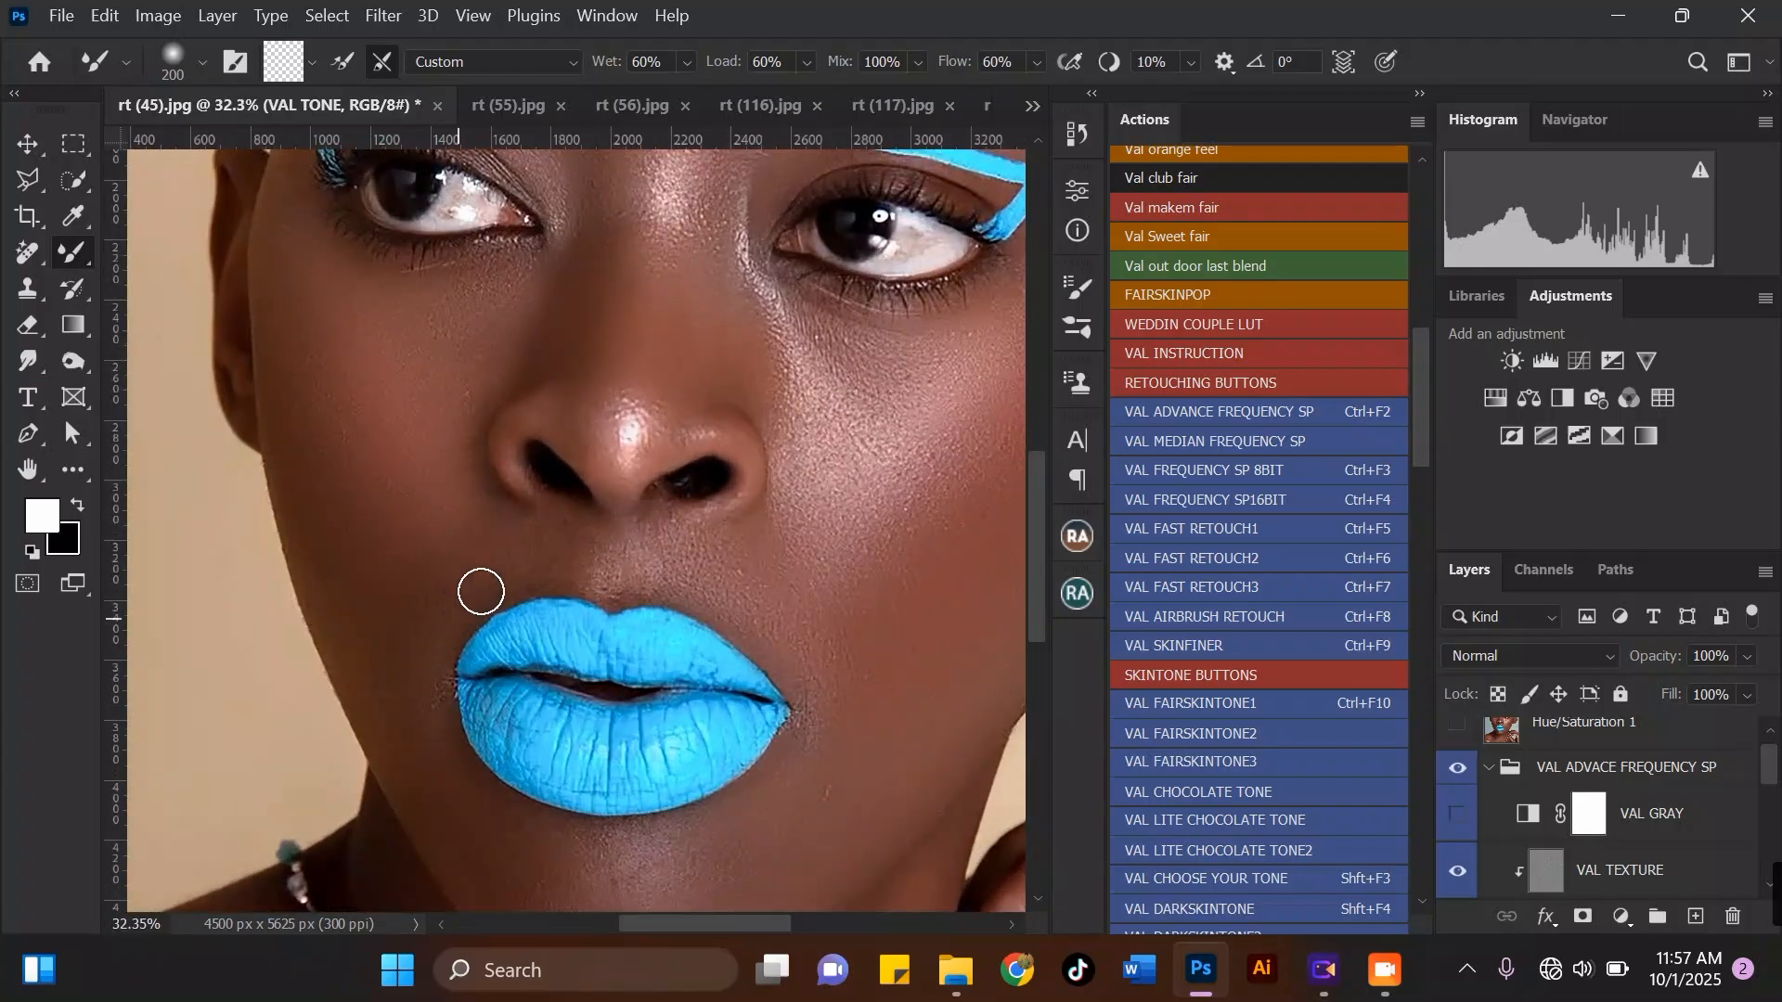
Step: Smooth the tone of the chin below the lower lip with the Mixer Brush at size 300
{"action": "scroll", "coordinate": [545, 549], "scroll_direction": "down", "scroll_amount": 4}
{"action": "key", "text": "bracketright"}
{"action": "key", "text": "bracketright"}
{"action": "key", "text": "bracketright"}
{"action": "scroll", "coordinate": [609, 728], "scroll_direction": "up", "scroll_amount": 2}
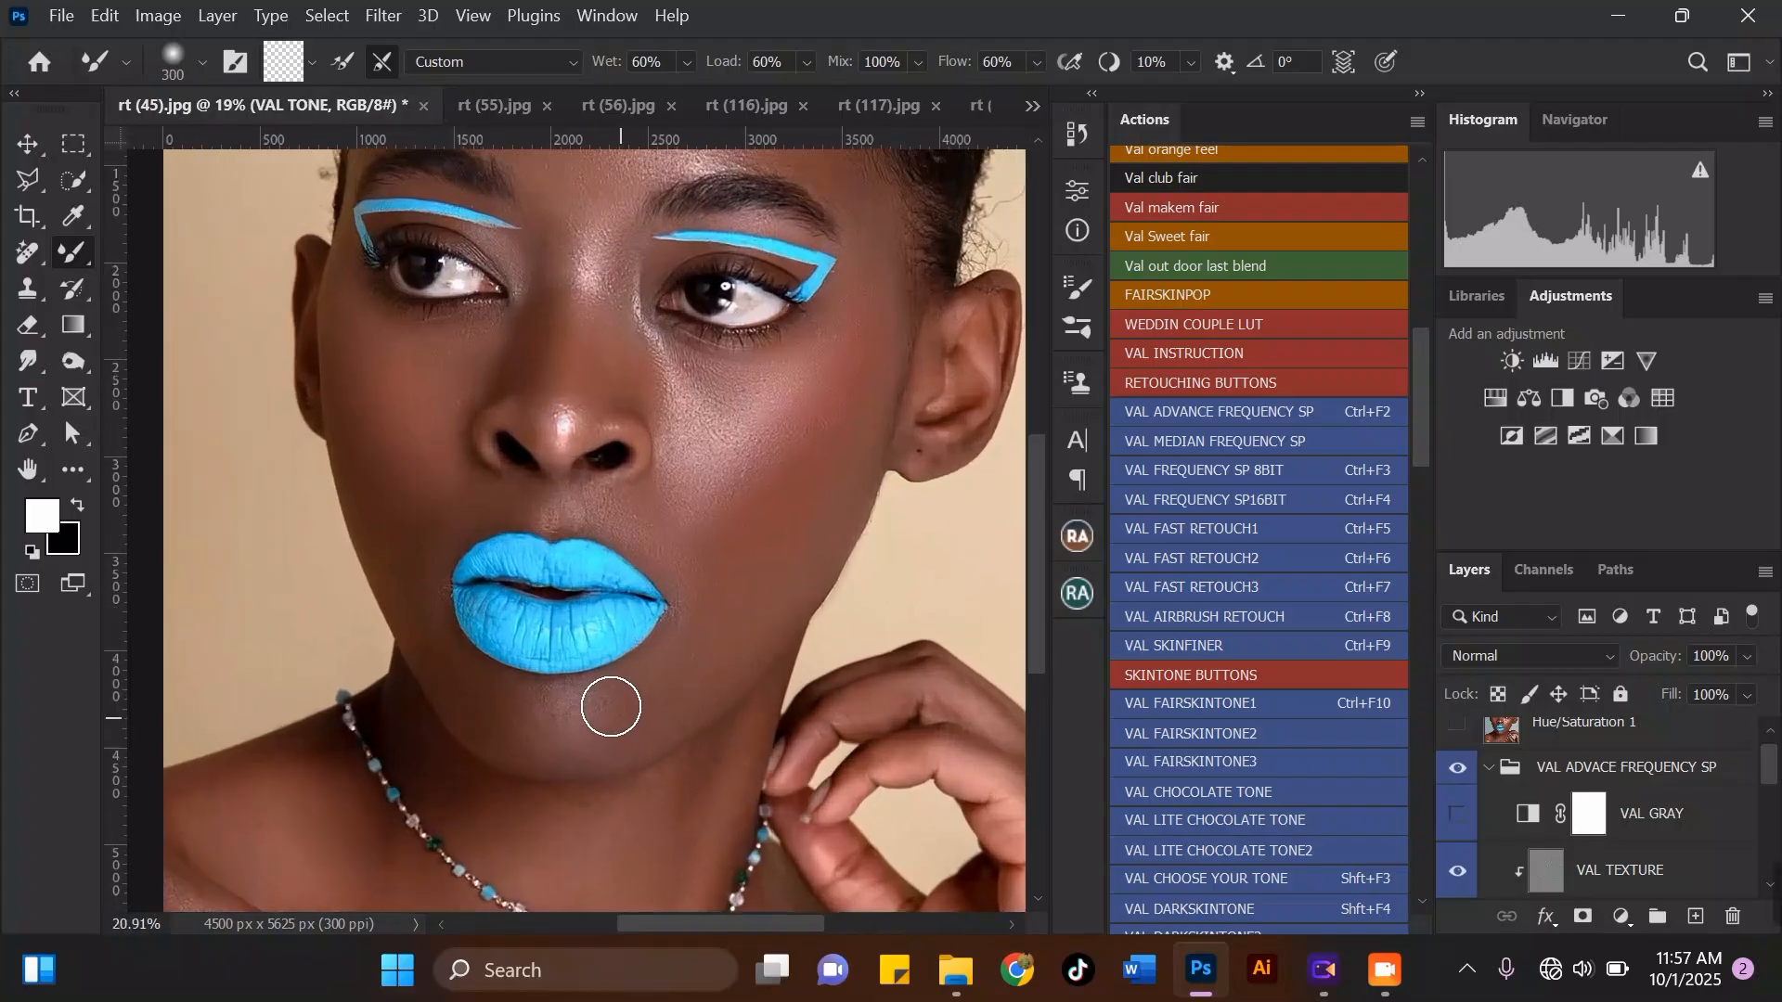
Step: Enlarge the Mixer Brush to size 600 and blend the skin tone across the forehead up to the hairline
{"action": "scroll", "coordinate": [618, 706], "scroll_direction": "down", "scroll_amount": 3}
{"action": "key", "text": "bracketright"}
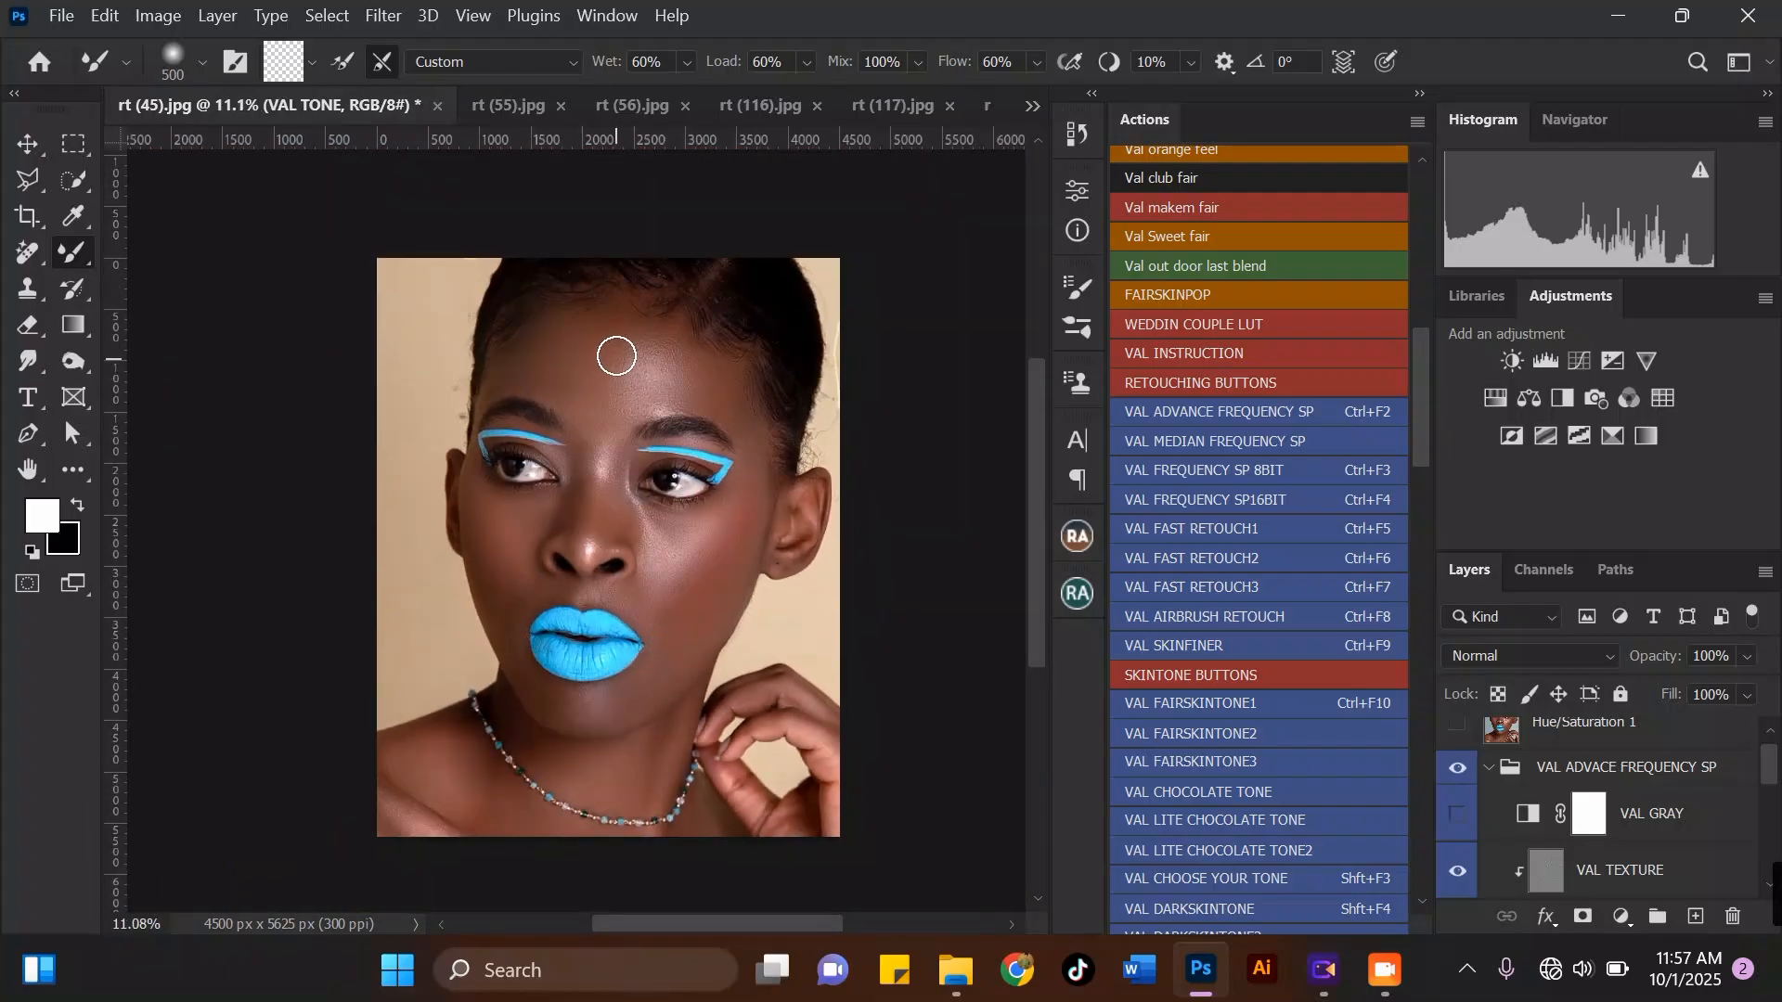
{"action": "scroll", "coordinate": [615, 355], "scroll_direction": "up", "scroll_amount": 4}
{"action": "key", "text": "bracketright"}
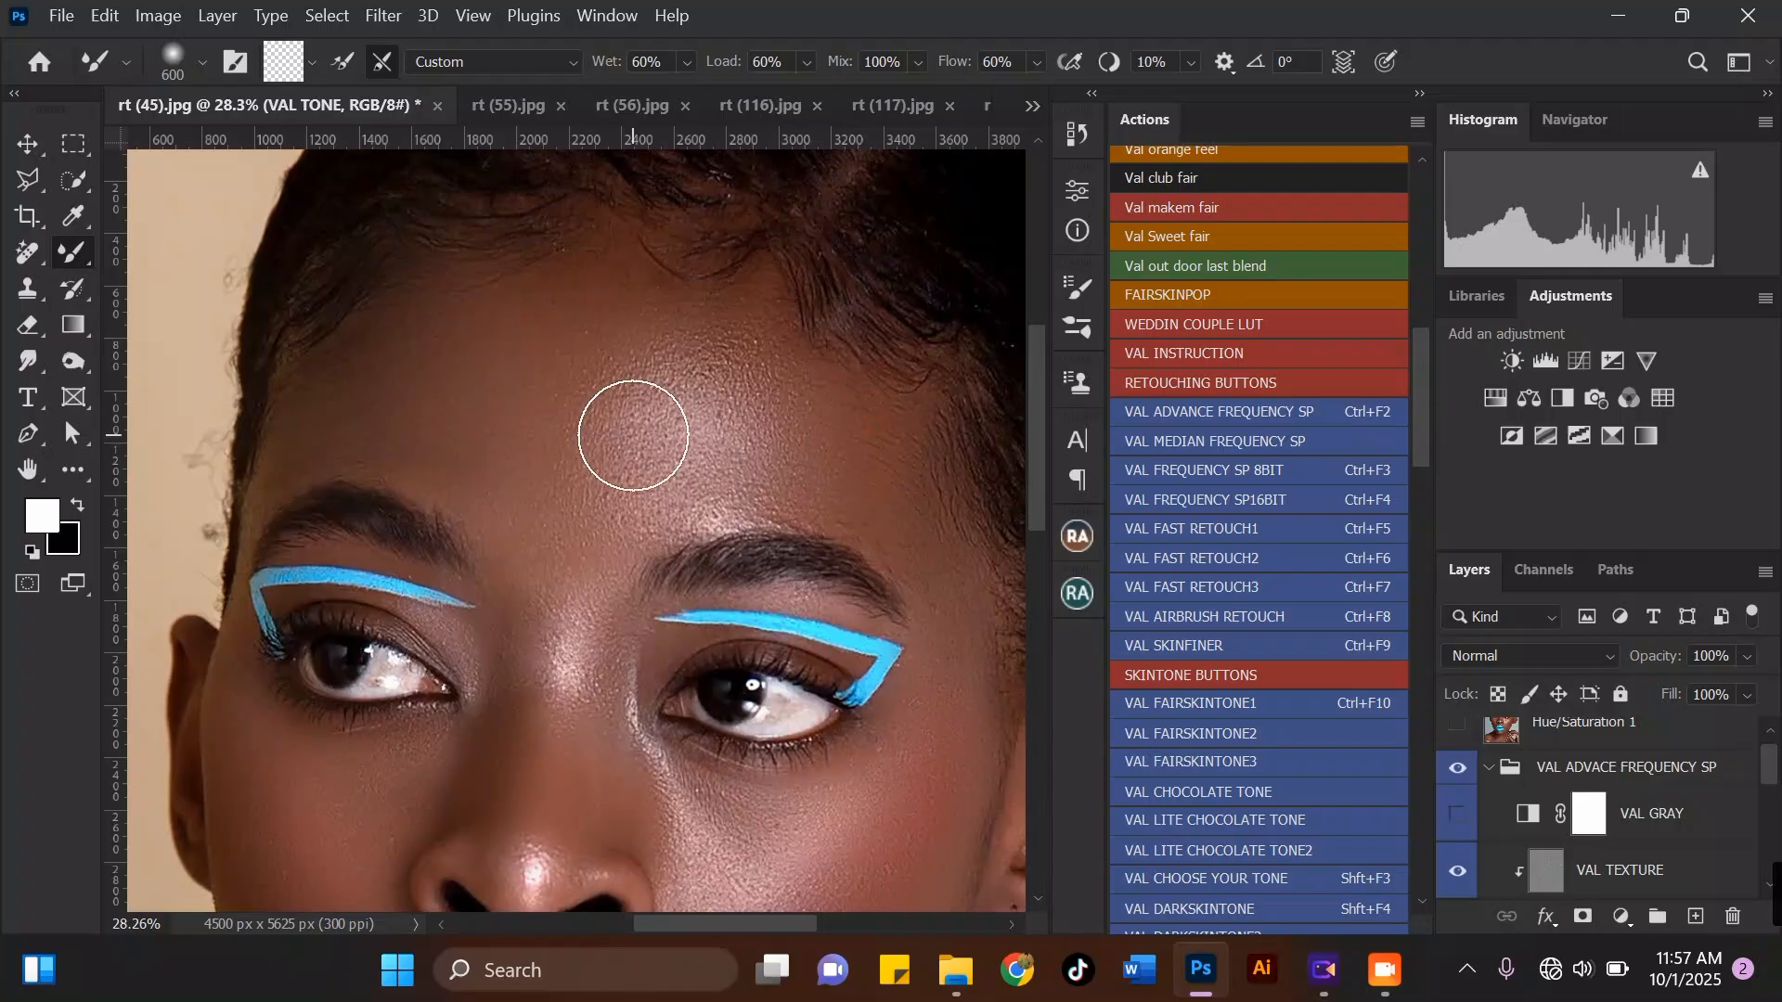
{"action": "scroll", "coordinate": [871, 366], "scroll_direction": "down", "scroll_amount": 3}
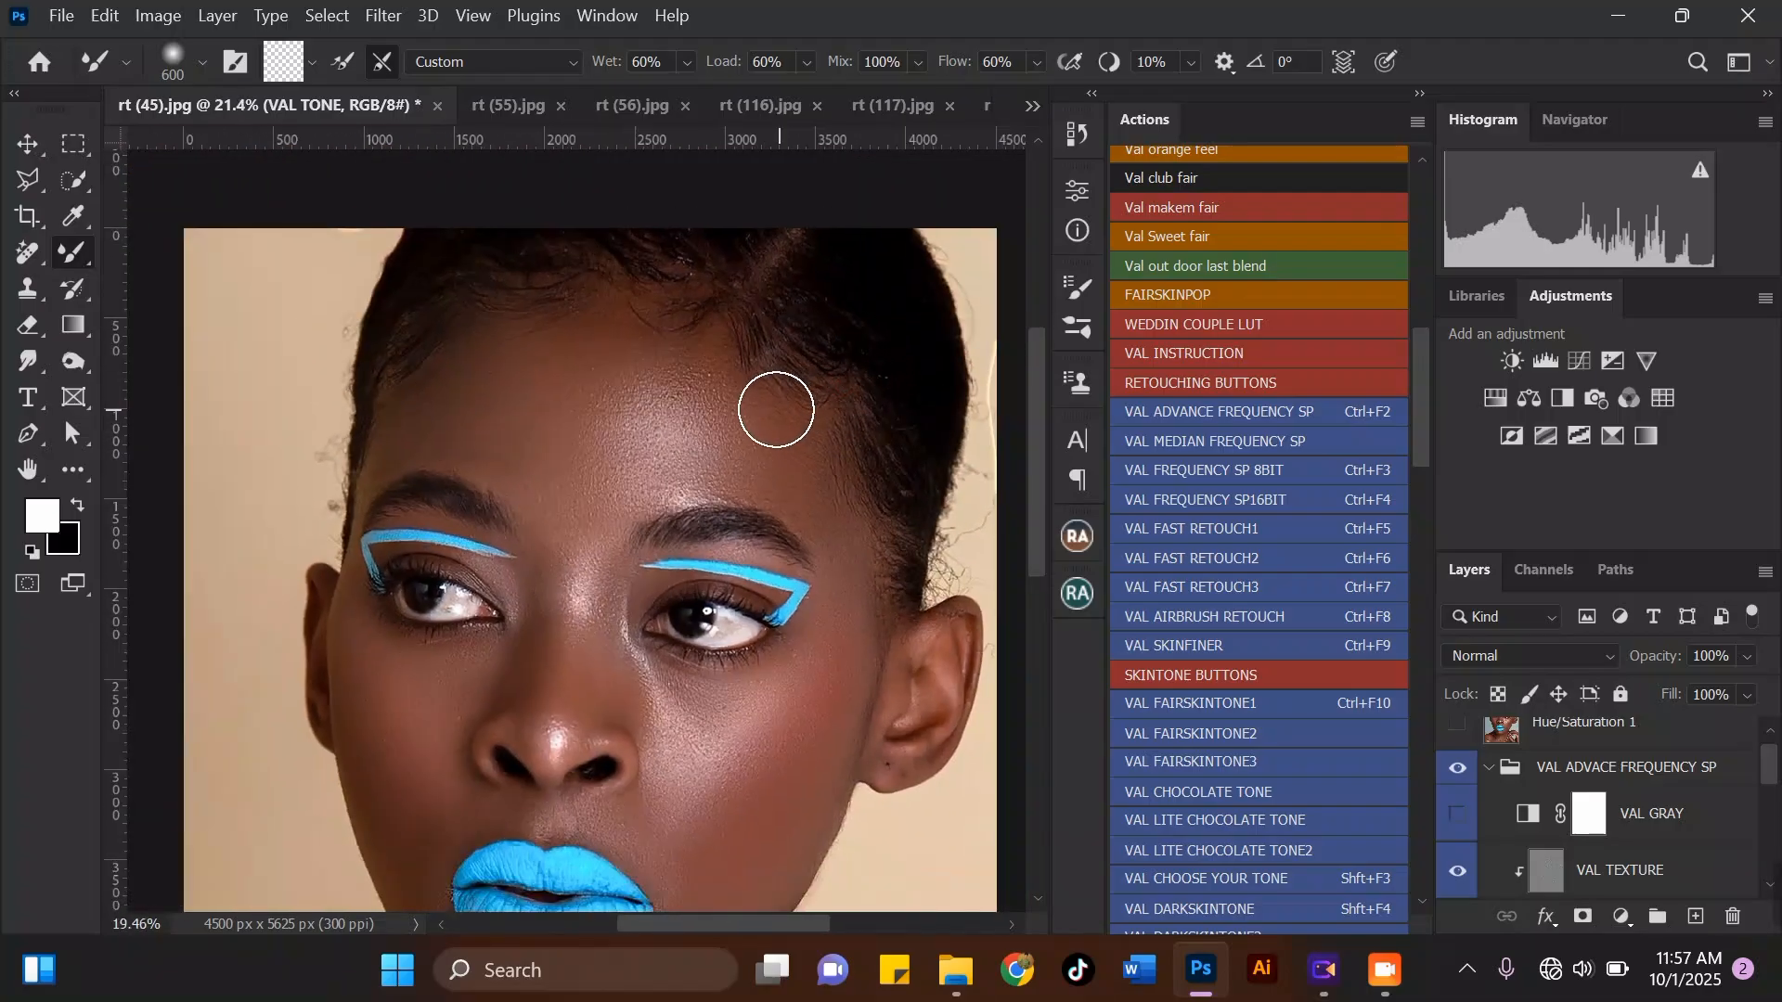
{"action": "scroll", "coordinate": [776, 409], "scroll_direction": "down", "scroll_amount": 3}
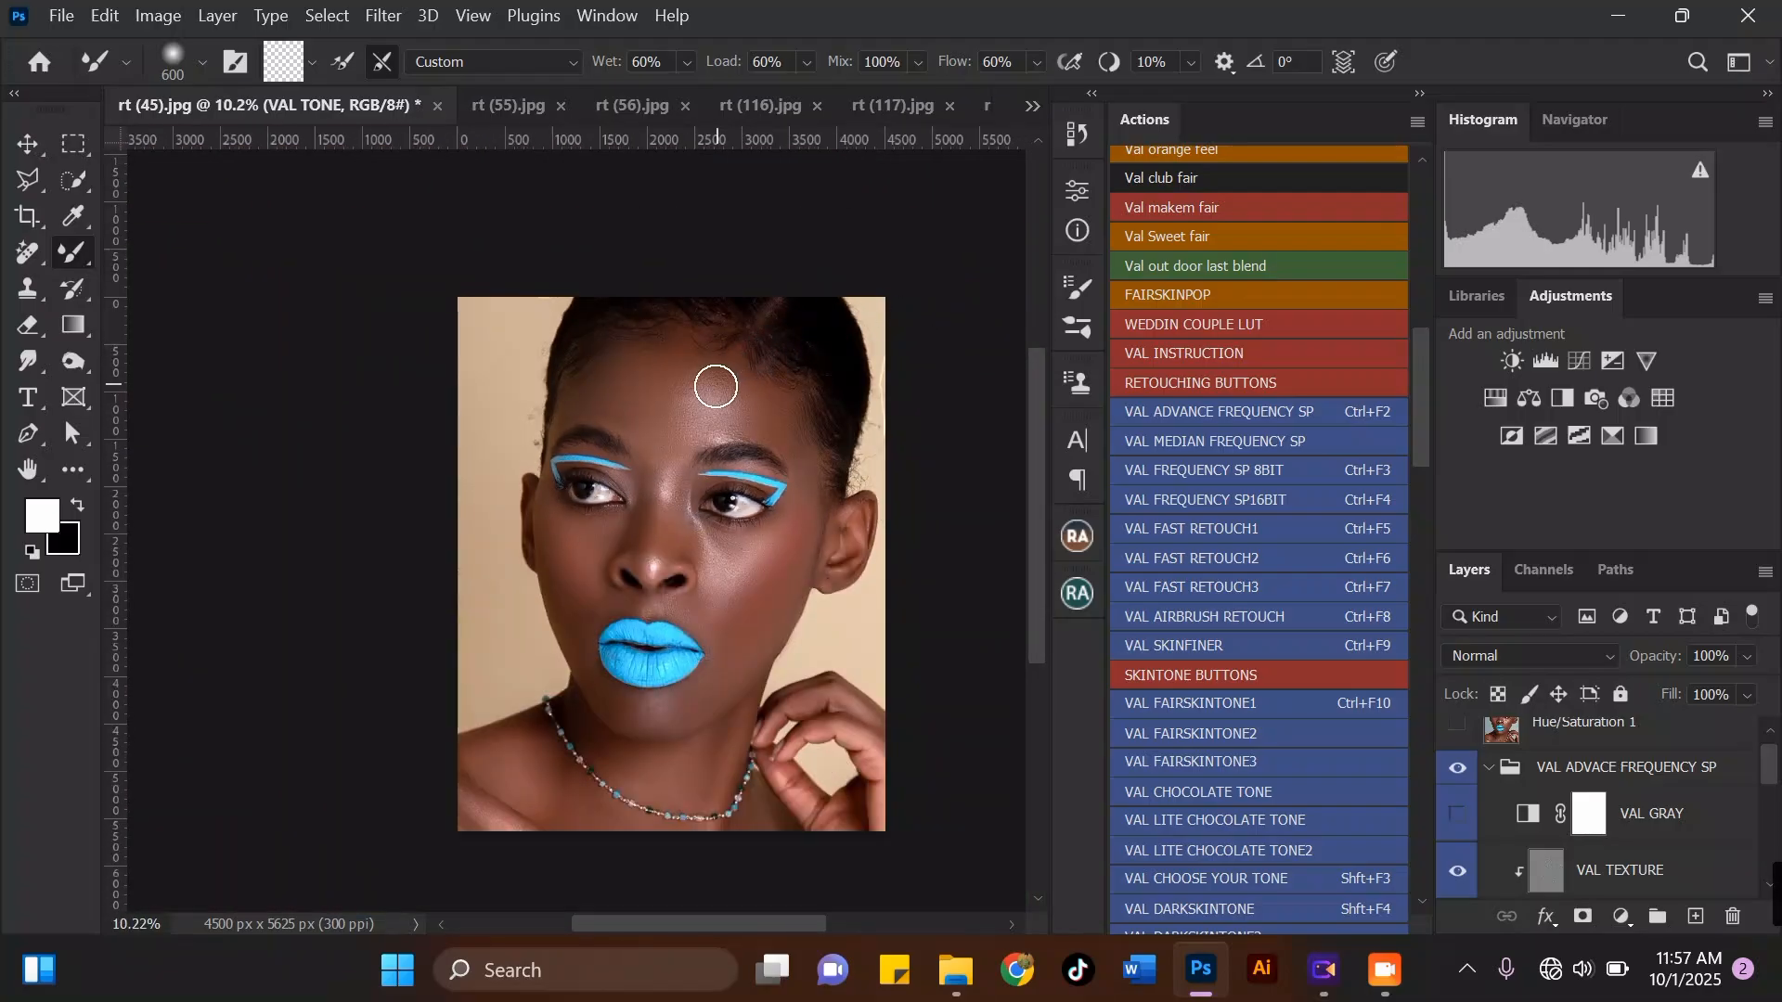
{"action": "scroll", "coordinate": [709, 474], "scroll_direction": "up", "scroll_amount": 1}
{"action": "scroll", "coordinate": [747, 352], "scroll_direction": "up", "scroll_amount": 1}
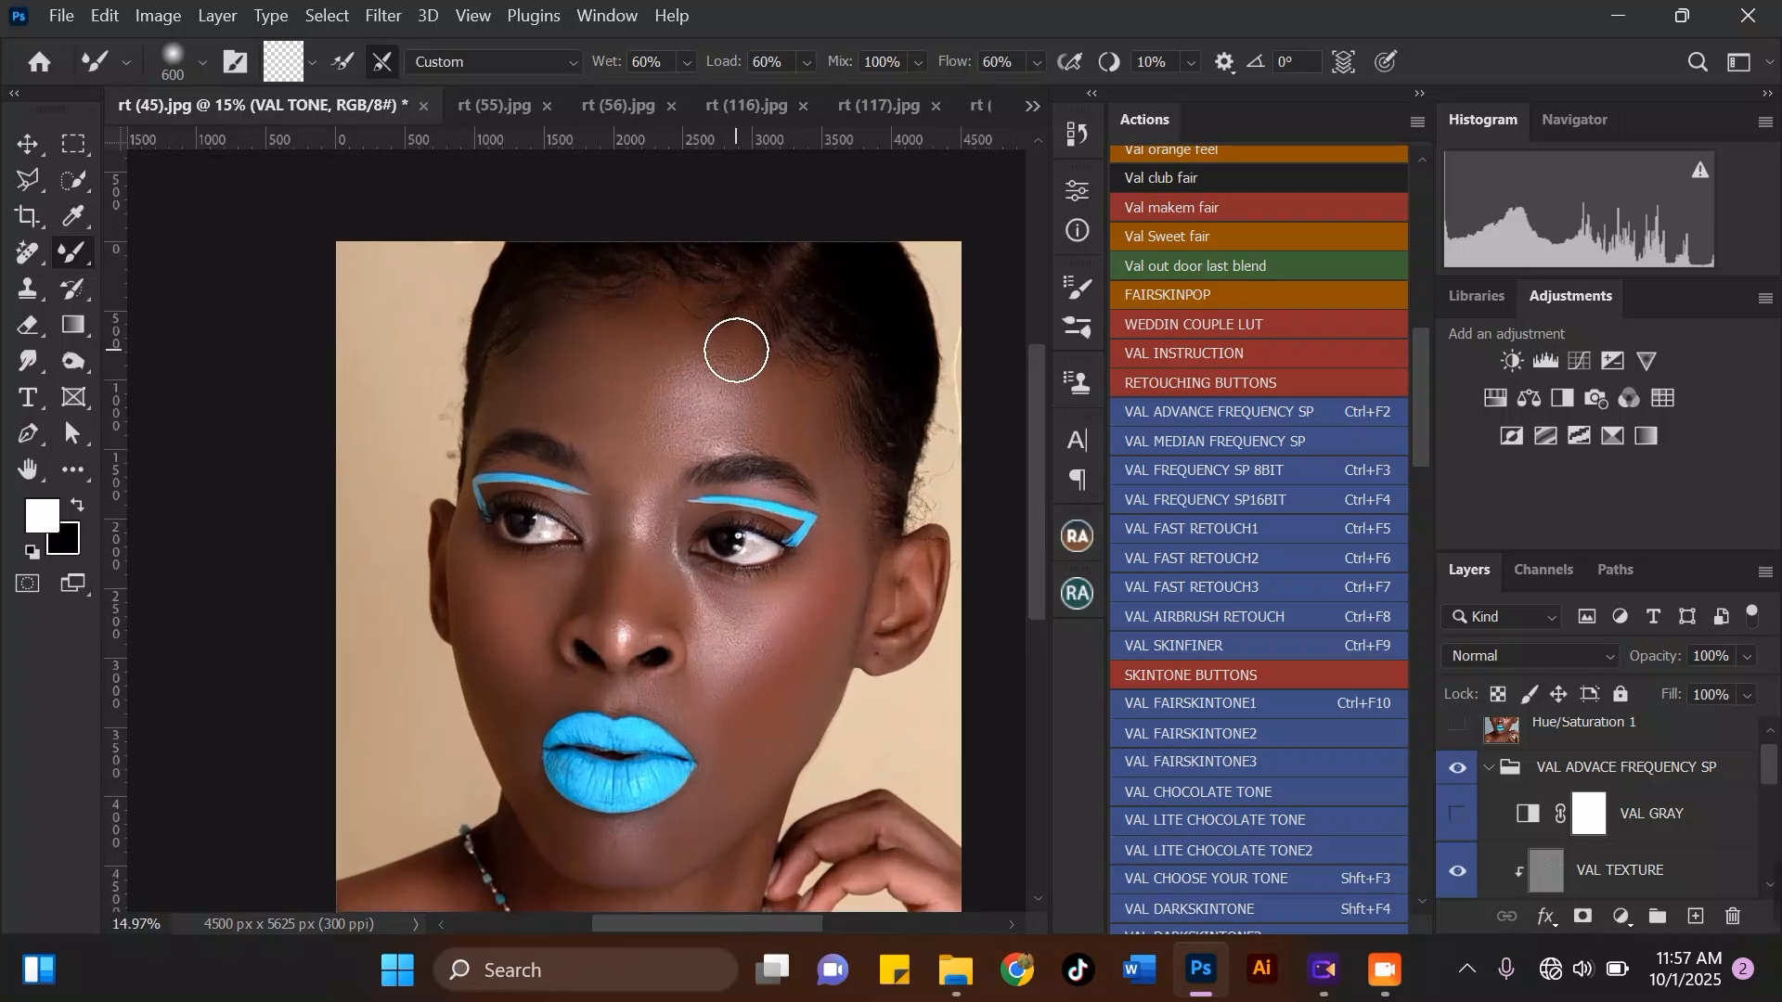
{"action": "scroll", "coordinate": [658, 451], "scroll_direction": "up", "scroll_amount": 1}
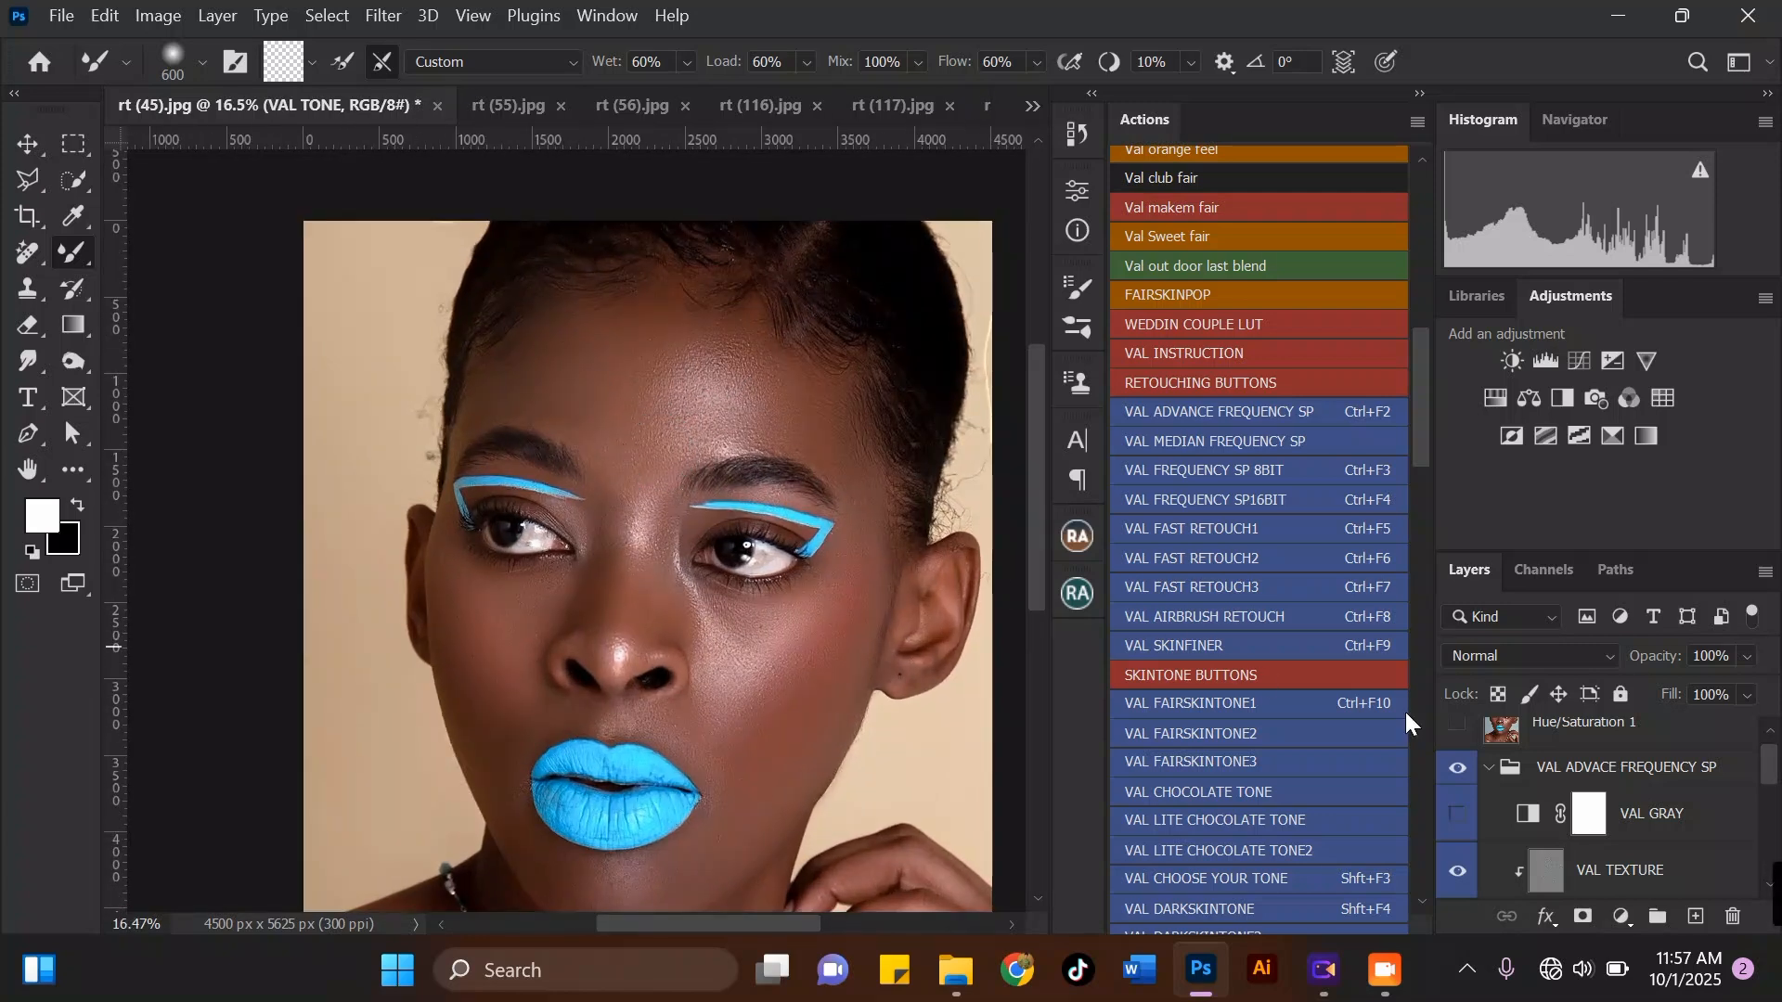
Step: Compare the portrait before and after retouching by toggling the VAL ADVACE FREQUENCY SP group's visibility
{"action": "left_click", "coordinate": [1458, 772]}
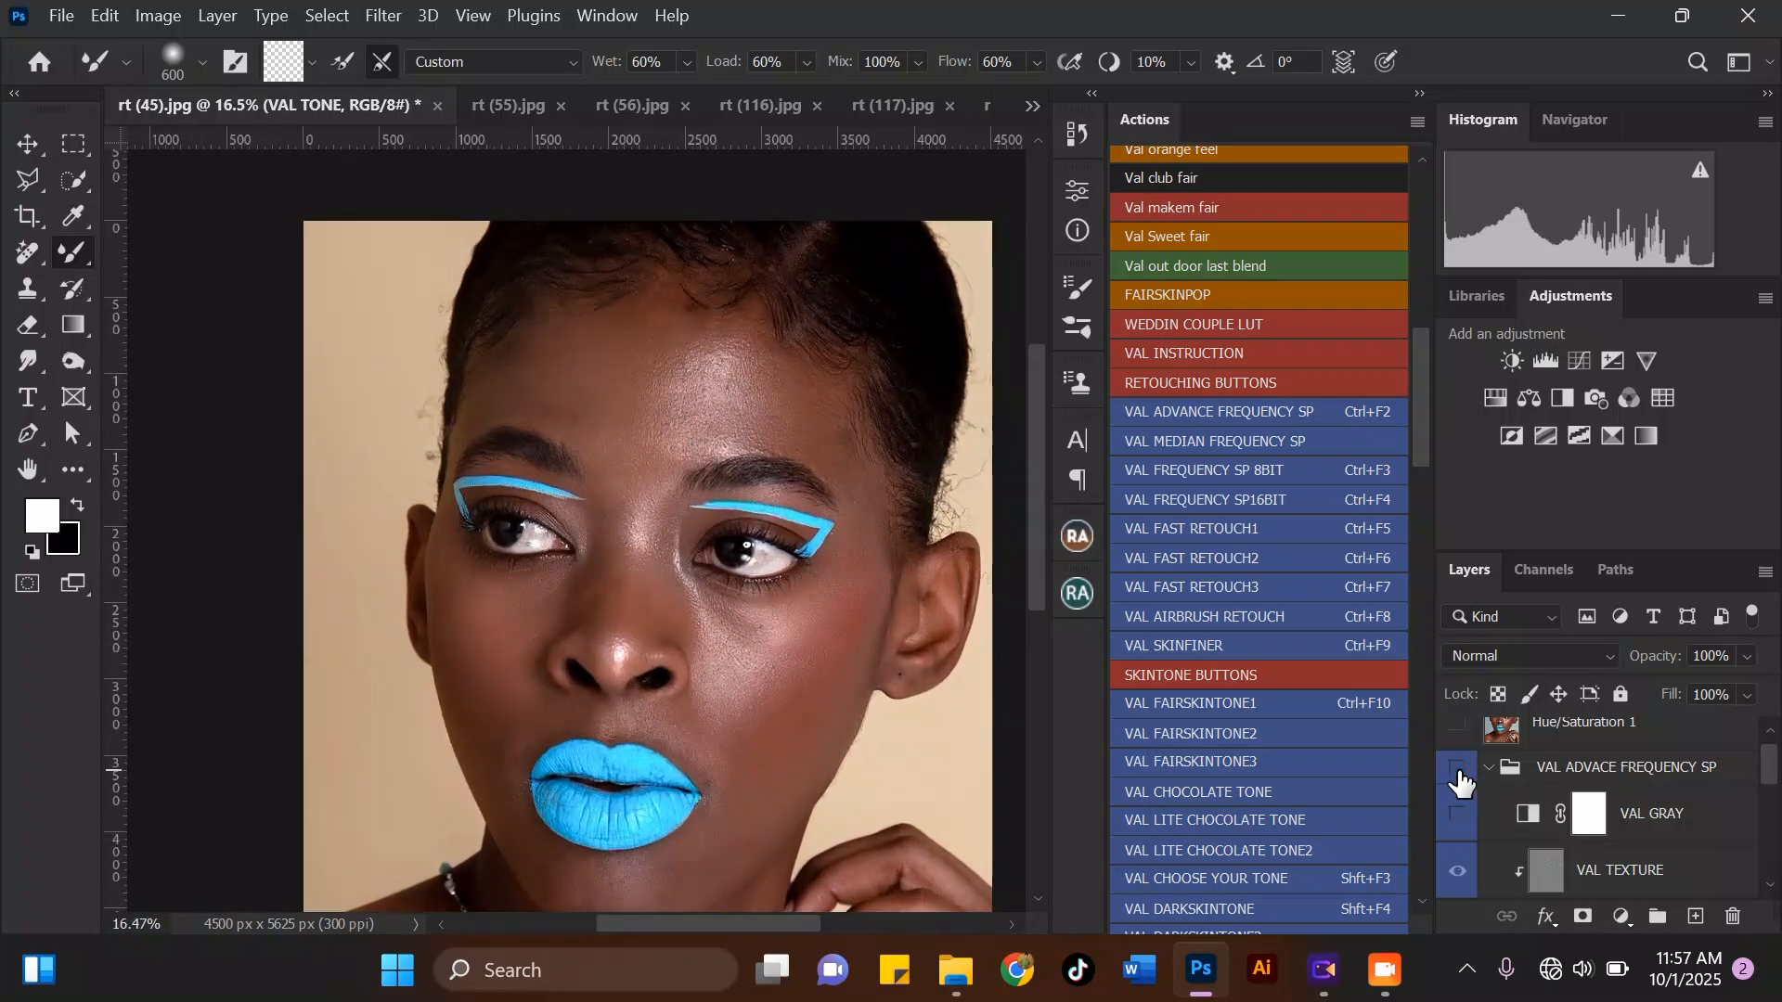
{"action": "left_click", "coordinate": [1458, 773]}
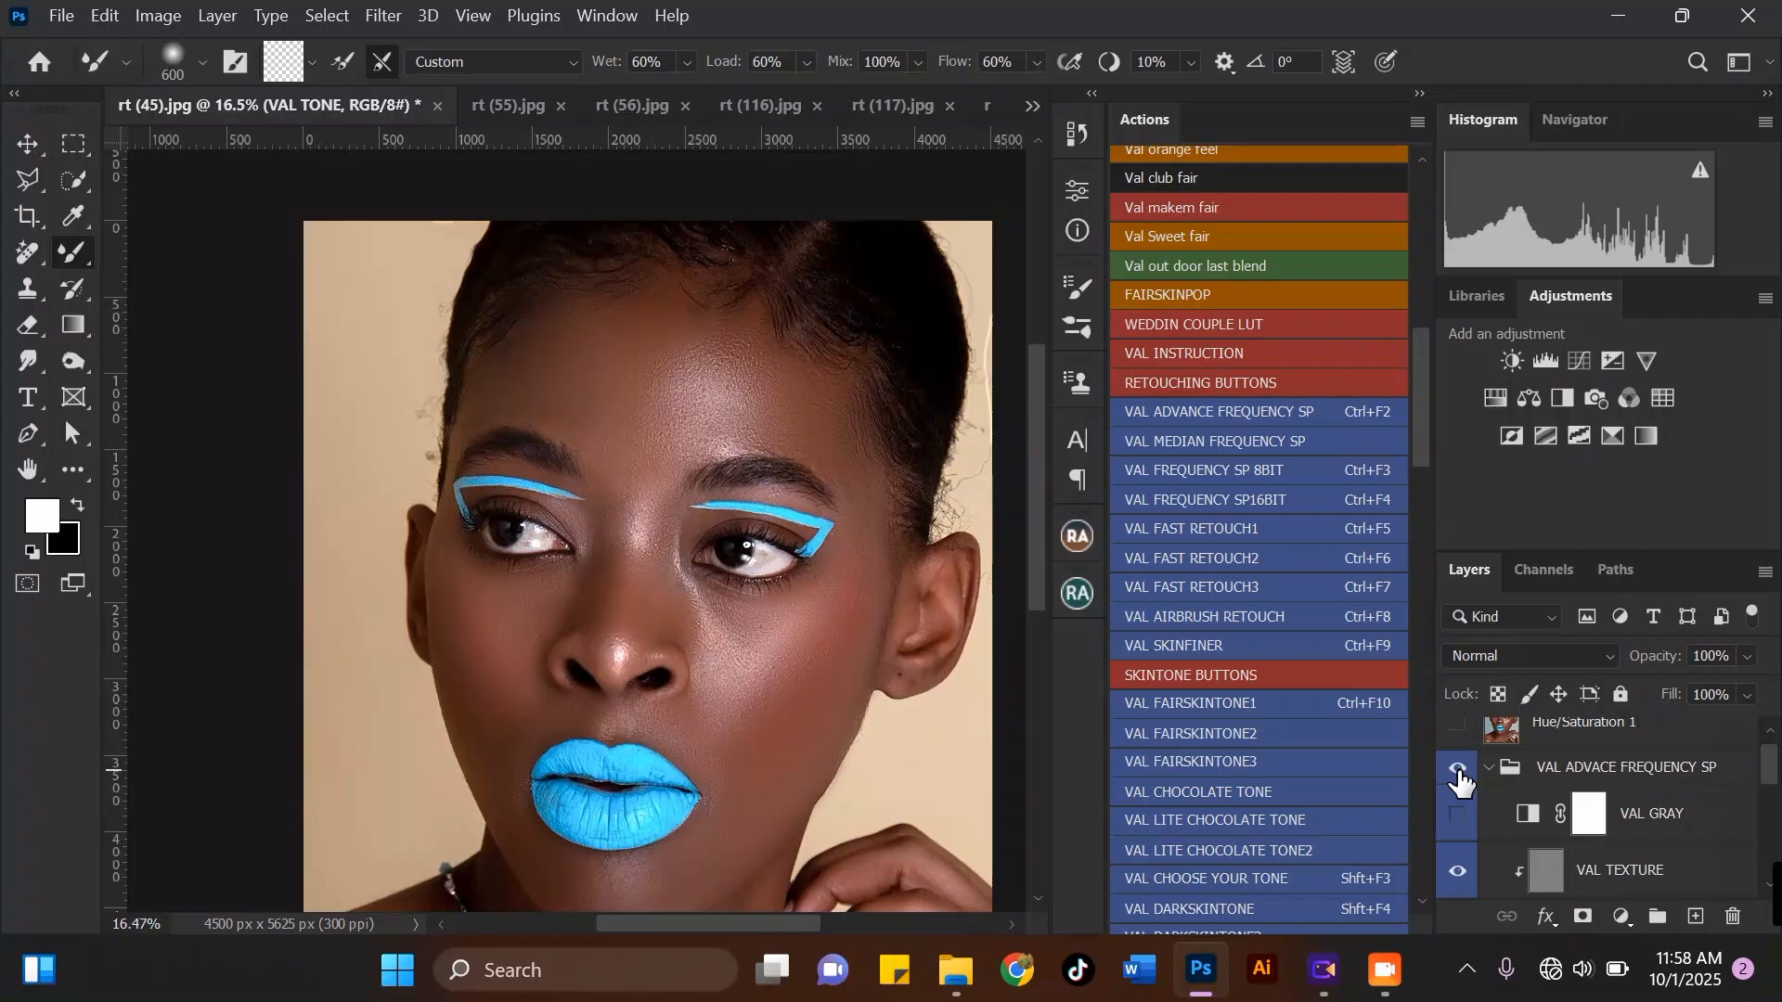
{"action": "left_click", "coordinate": [1458, 772]}
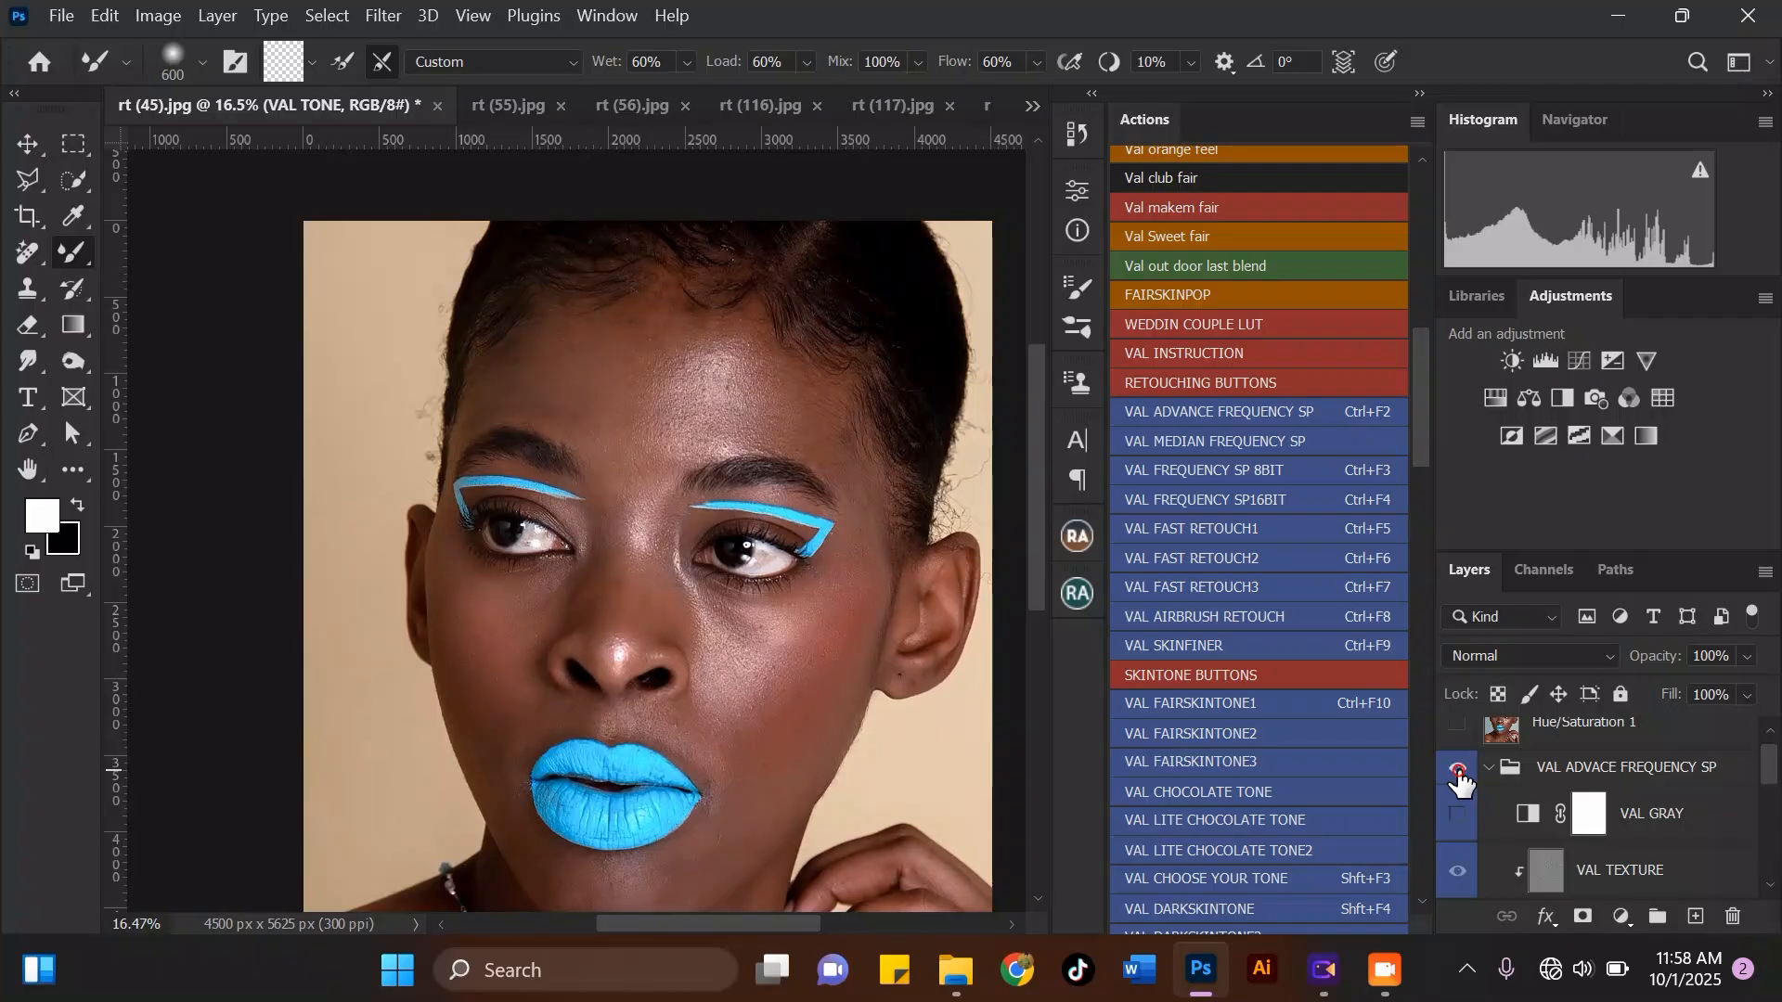
{"action": "left_click", "coordinate": [1458, 774]}
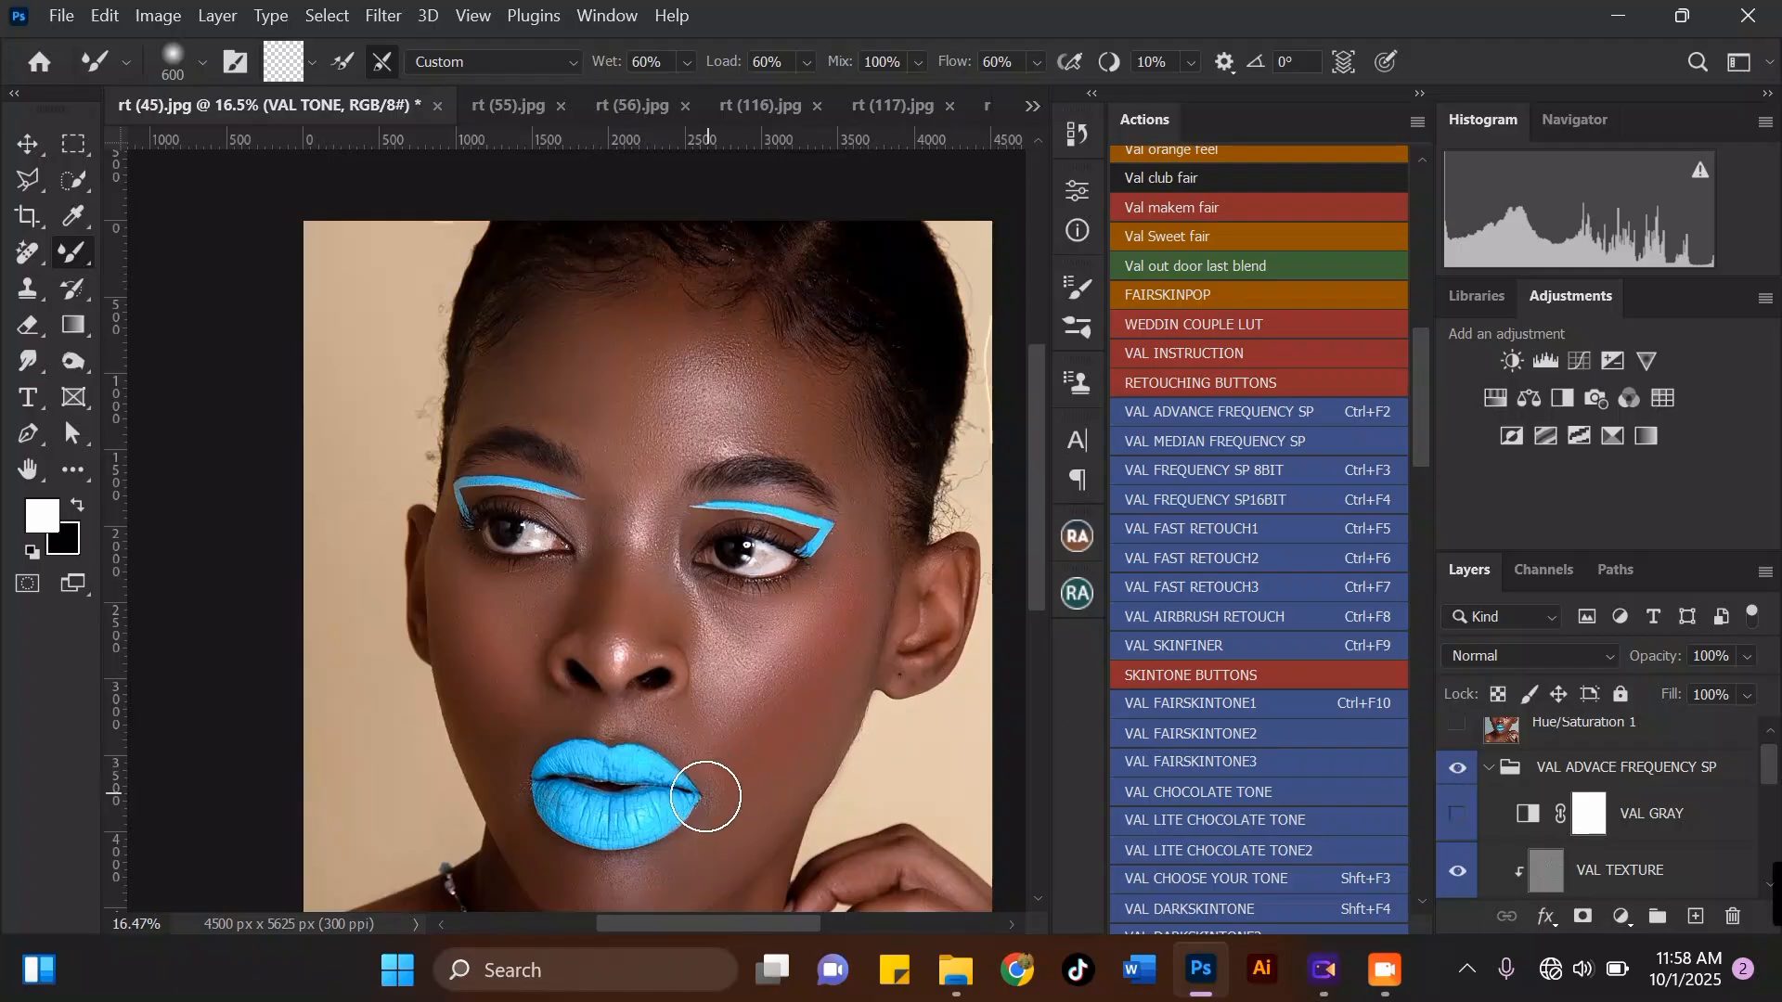
Step: Clone clean skin texture over the rough patch at the subject's left lip corner on the VAL TEXTURE layer, using the Clone Stamp at size 60
{"action": "scroll", "coordinate": [708, 796], "scroll_direction": "up", "scroll_amount": 5}
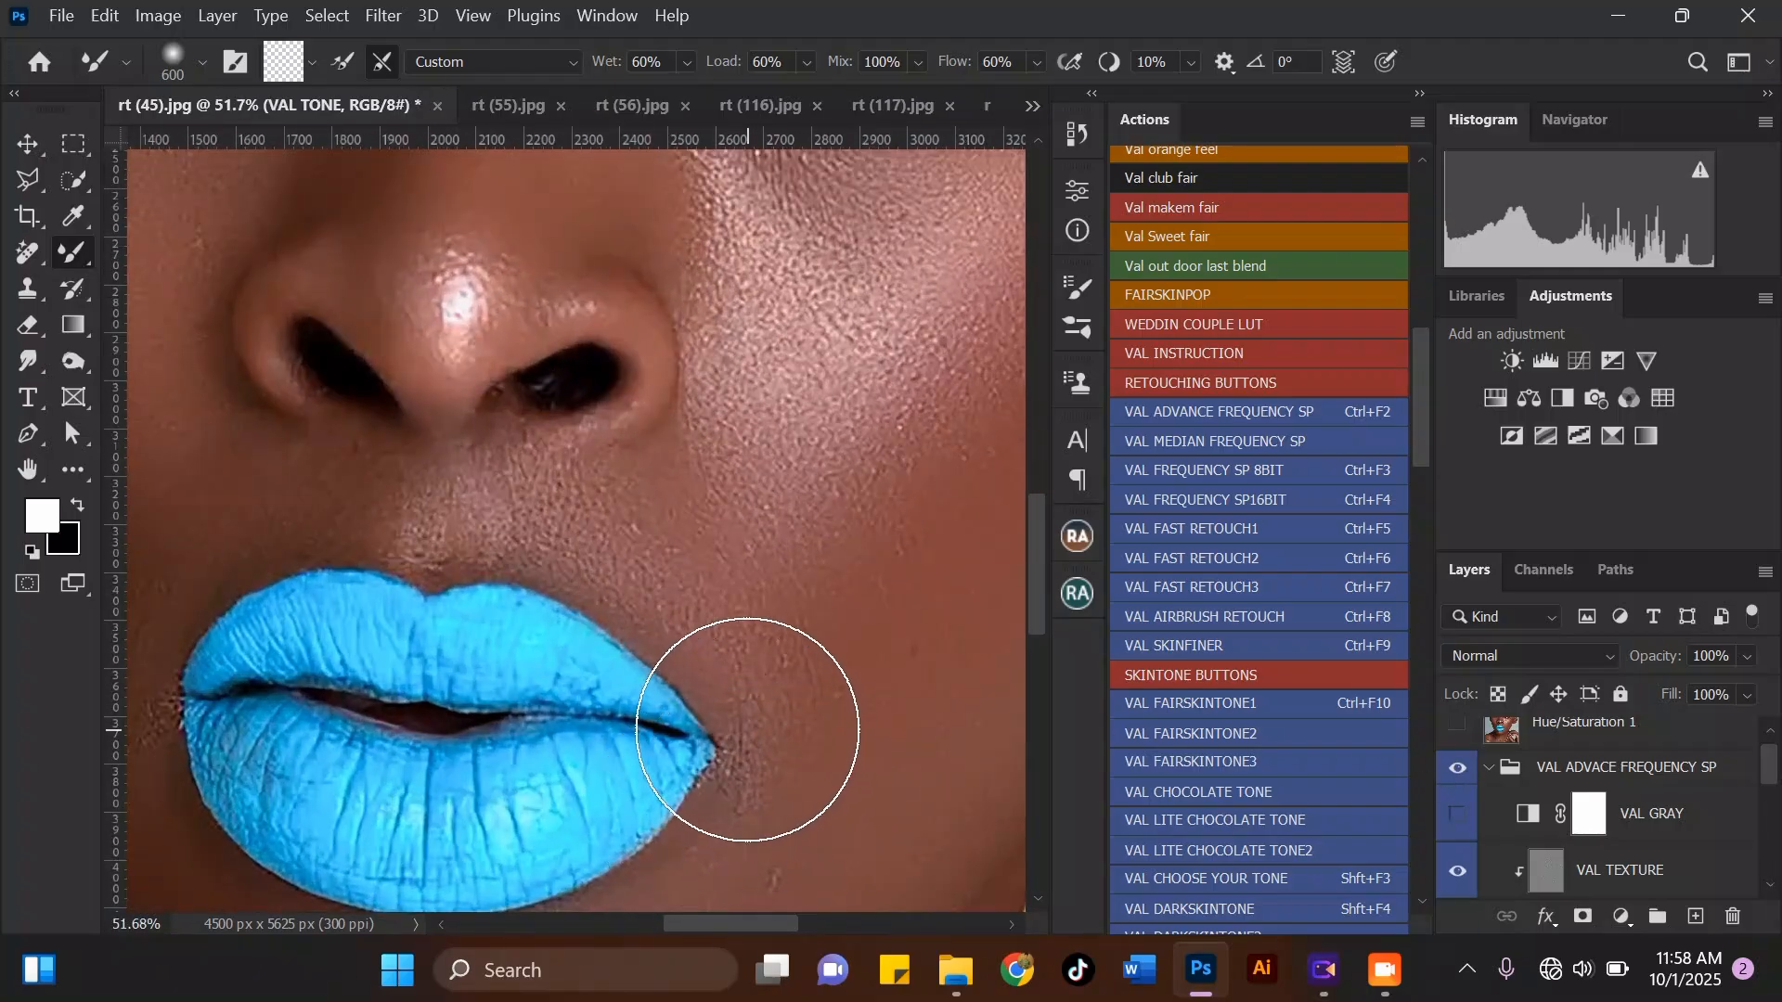
{"action": "scroll", "coordinate": [768, 719], "scroll_direction": "down", "scroll_amount": 1}
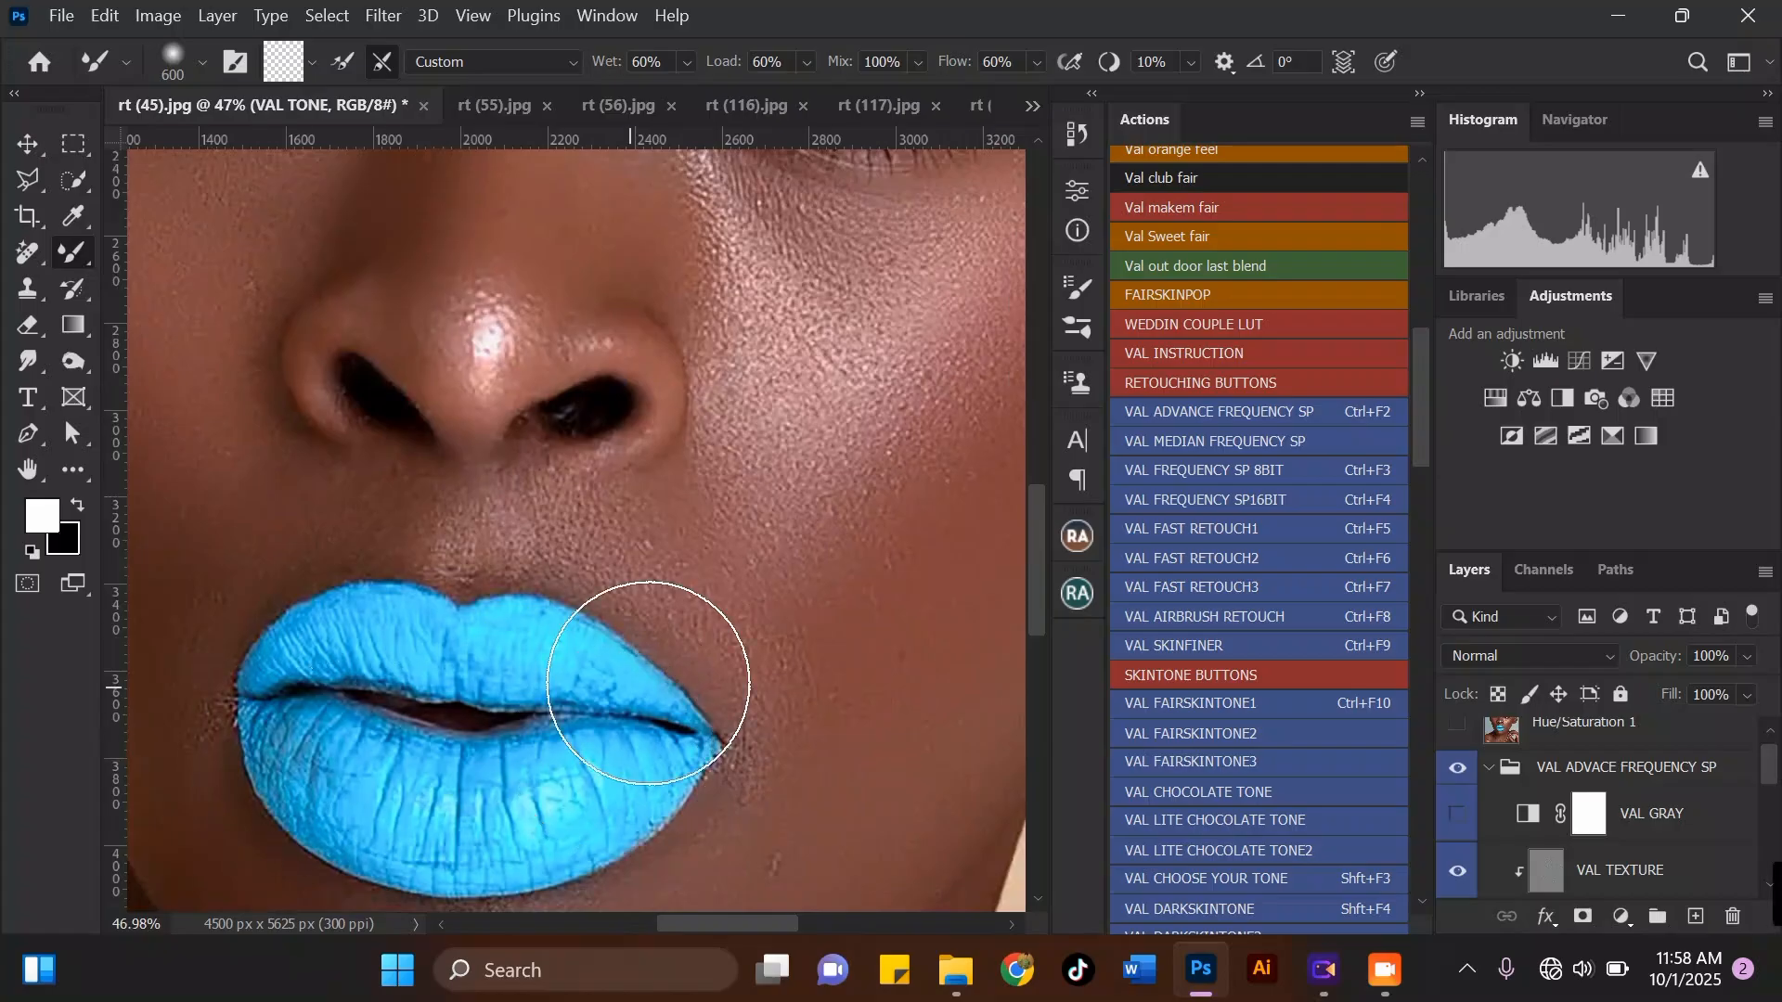
{"action": "scroll", "coordinate": [654, 527], "scroll_direction": "down", "scroll_amount": 1}
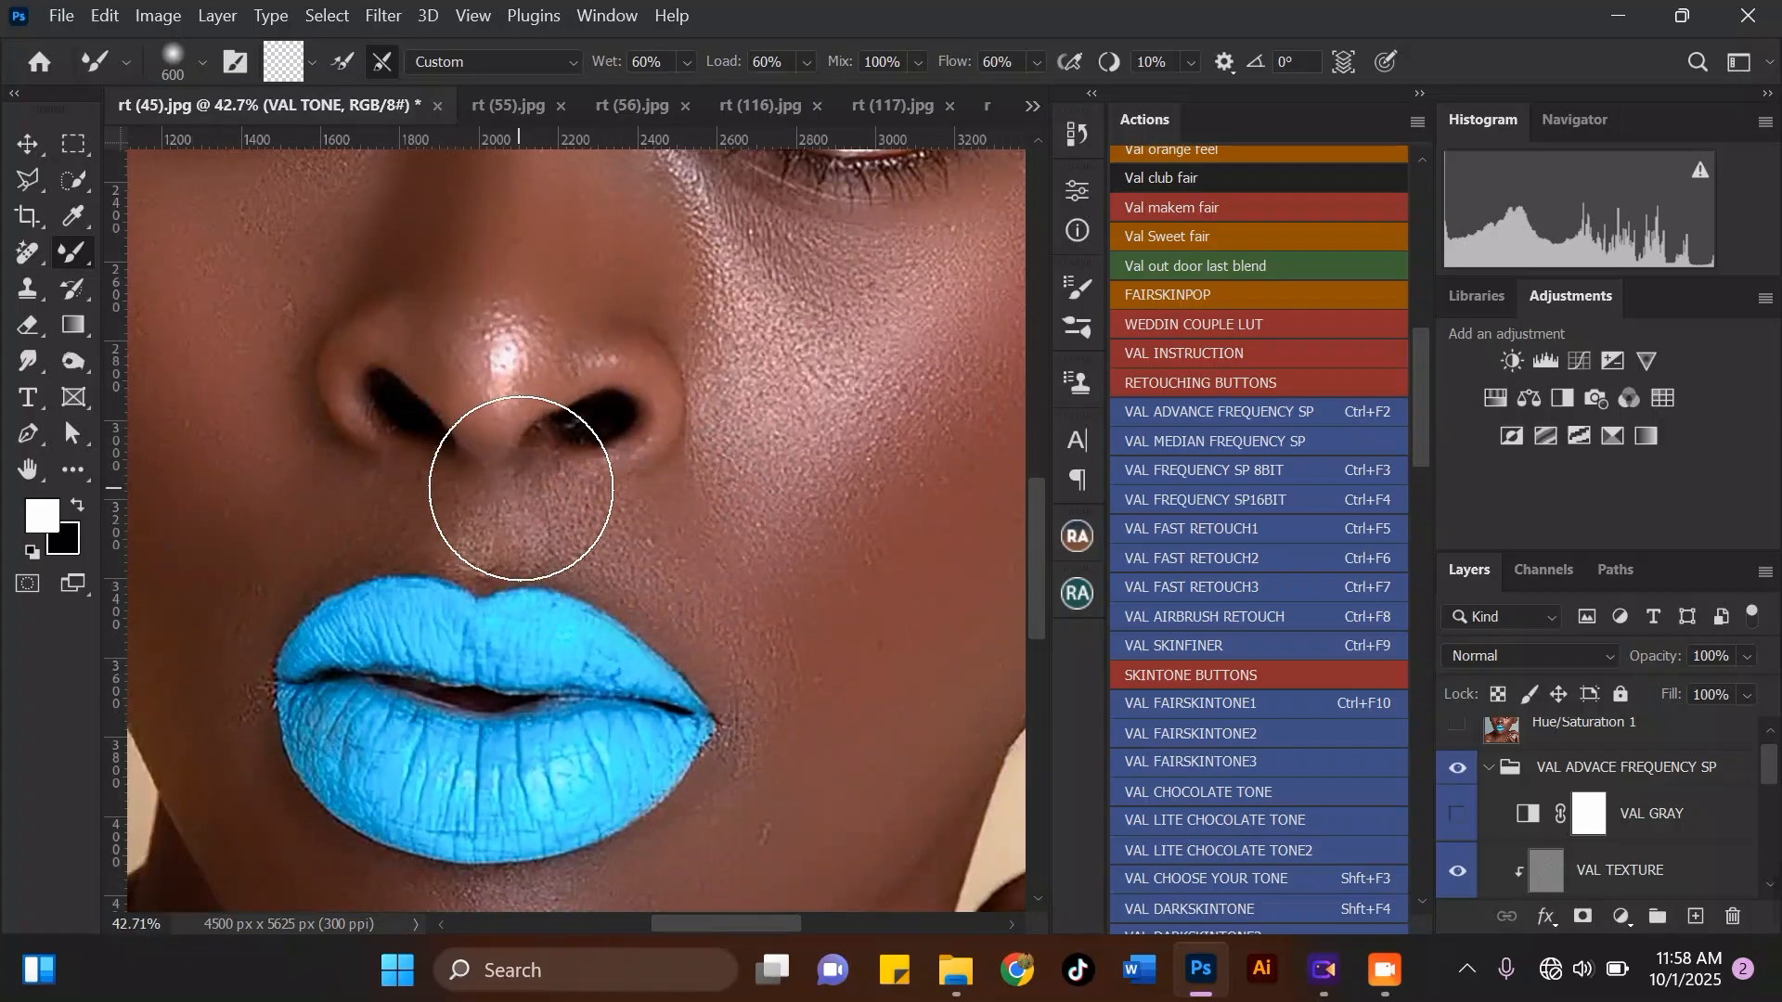
{"action": "left_click", "coordinate": [1668, 872]}
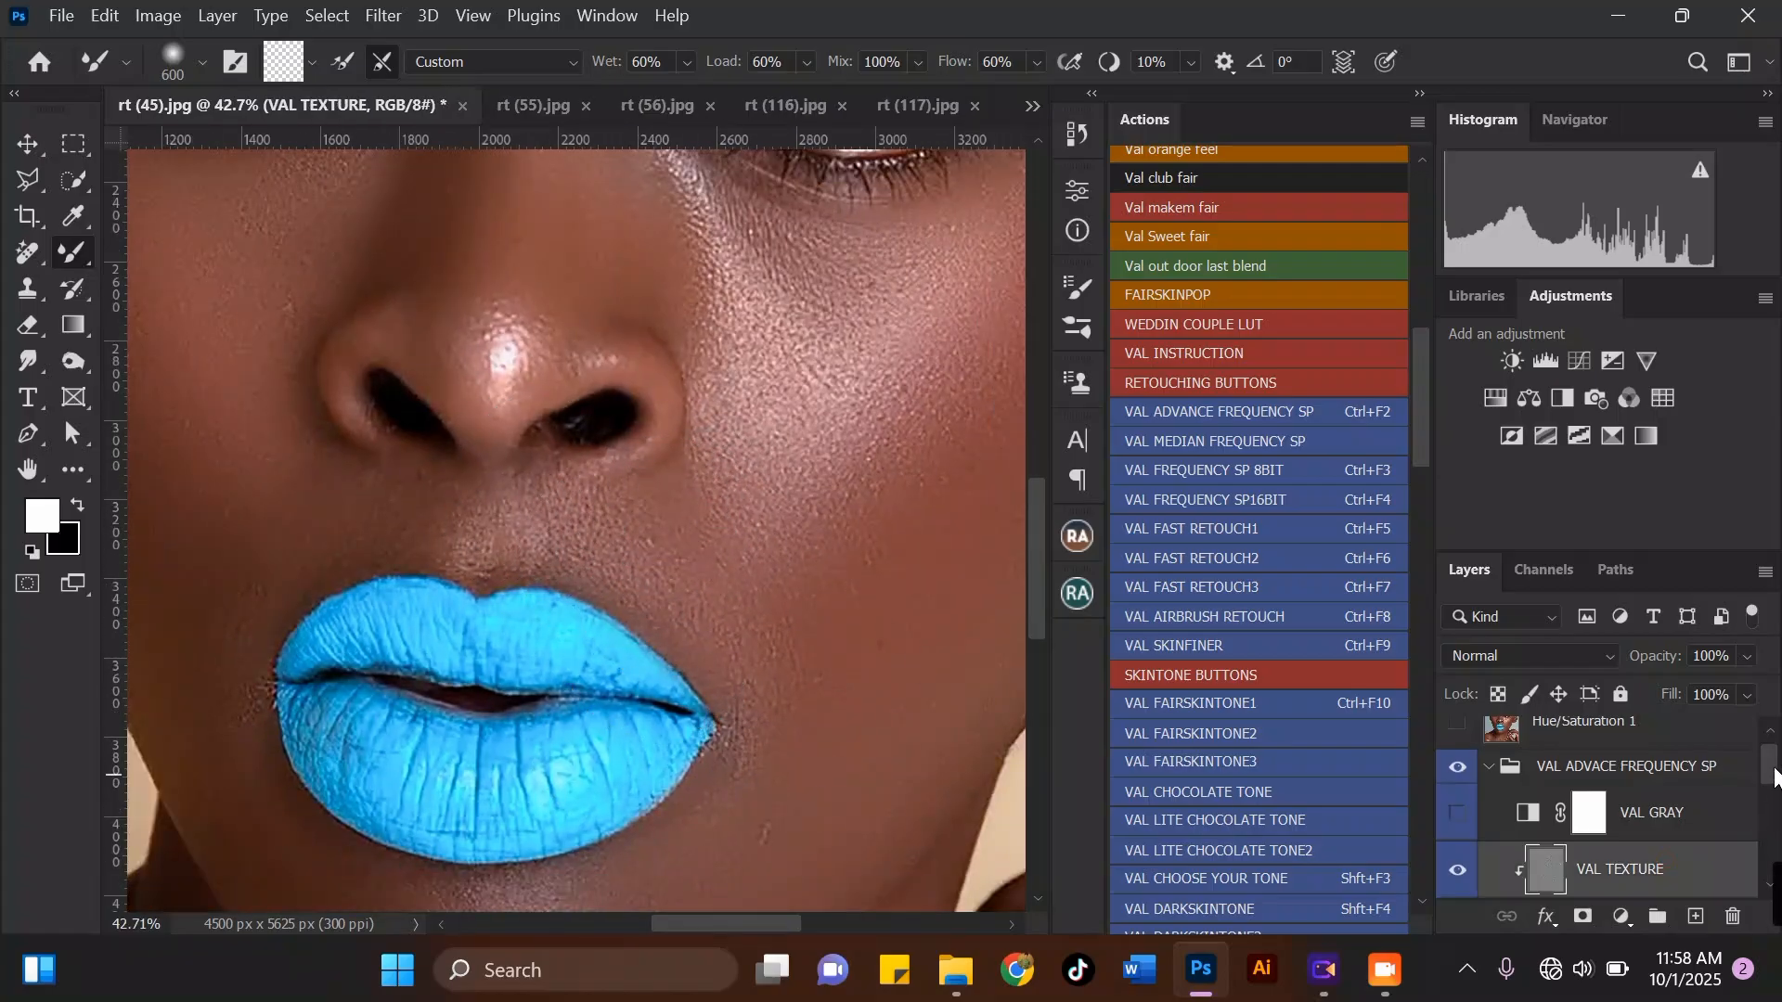
{"action": "scroll", "coordinate": [1657, 840], "scroll_direction": "down", "scroll_amount": 1}
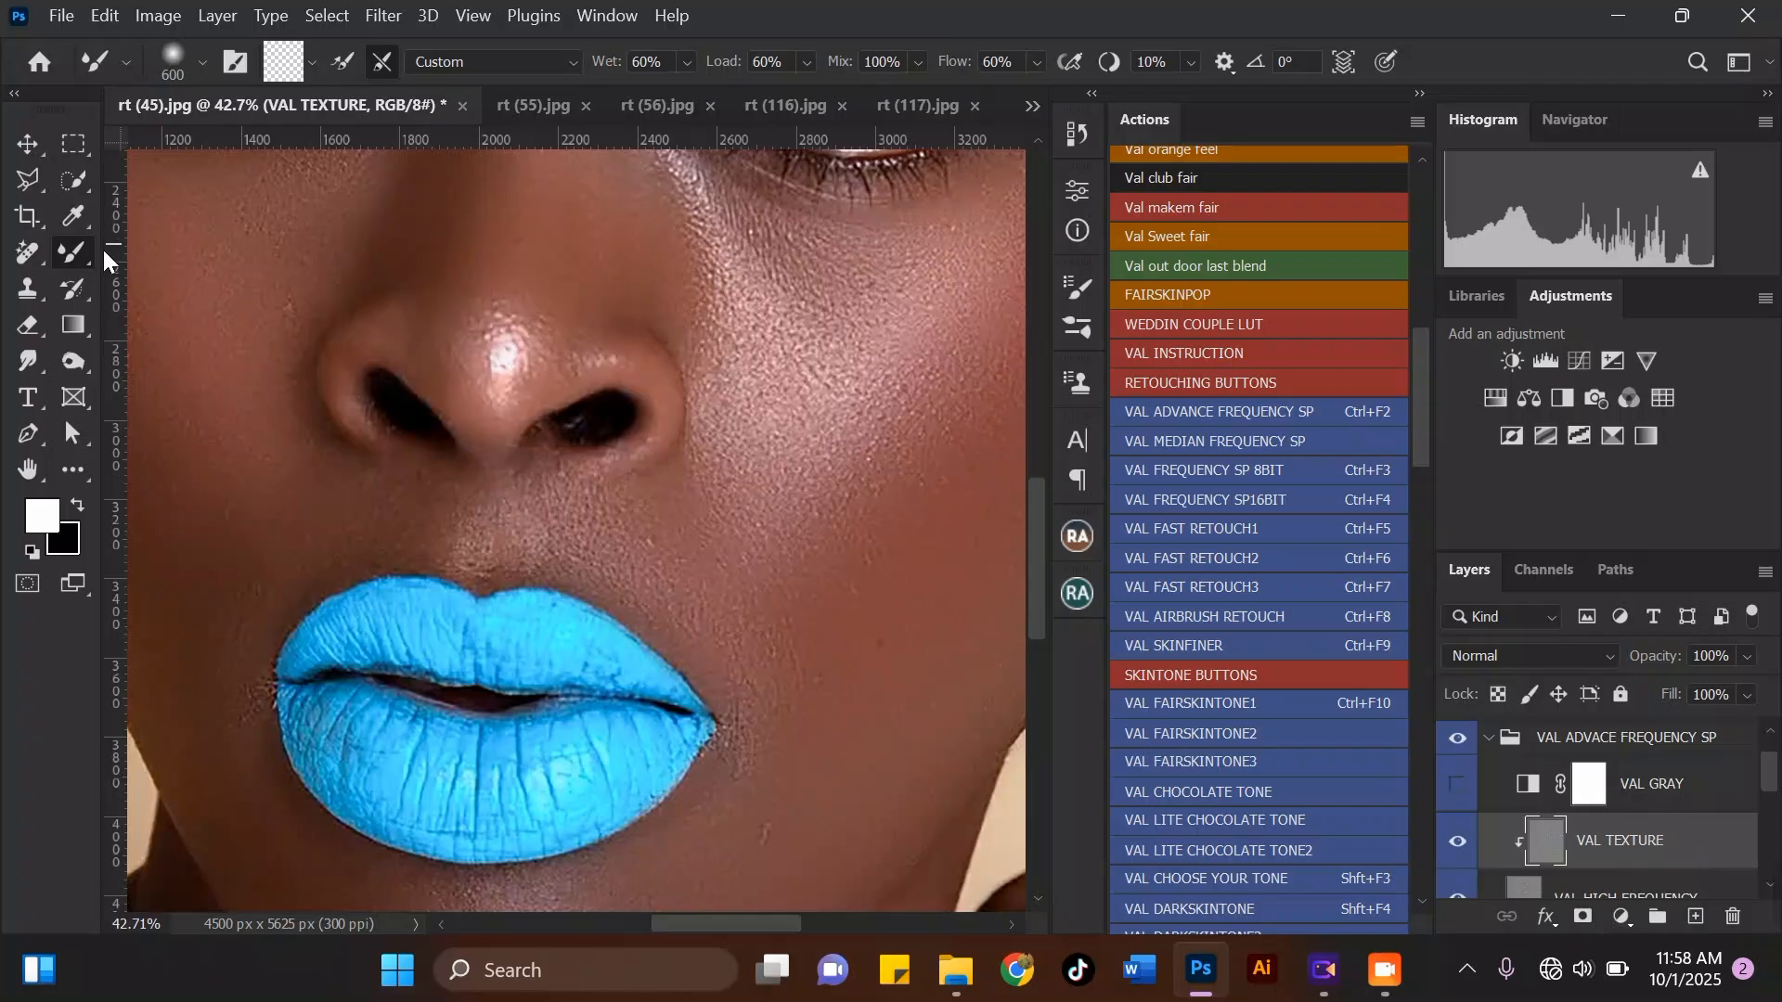
{"action": "left_click", "coordinate": [30, 292]}
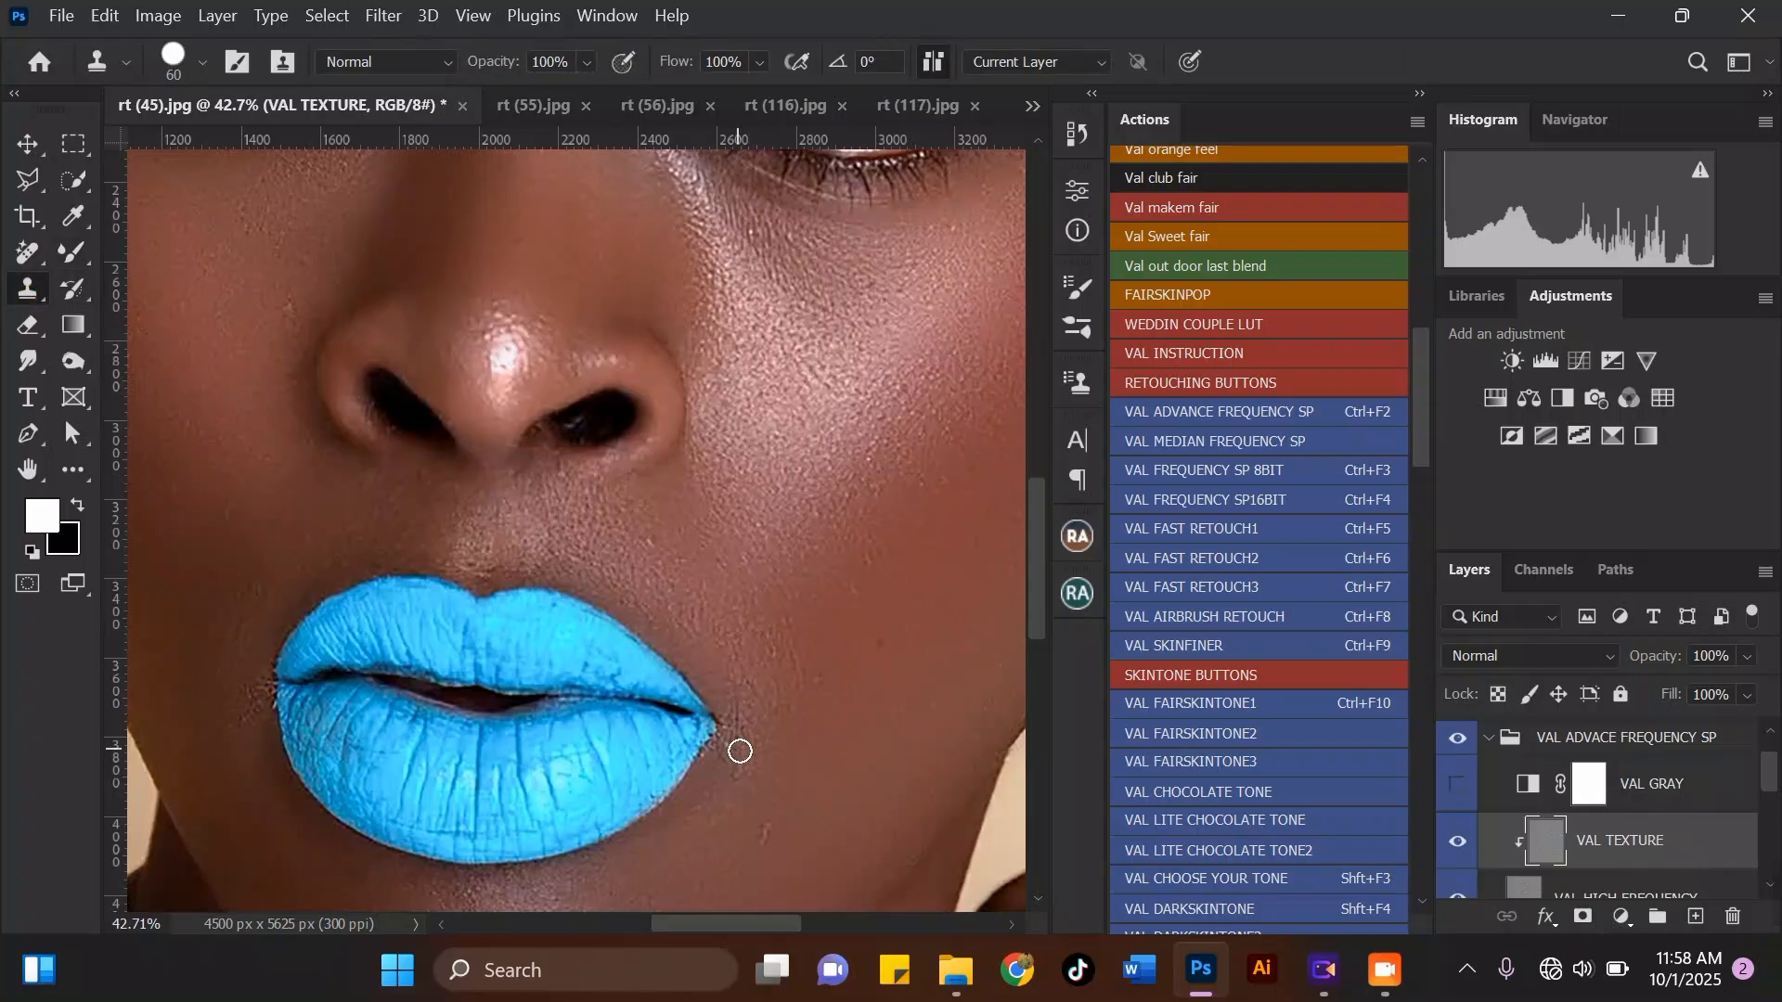
{"action": "scroll", "coordinate": [740, 751], "scroll_direction": "up", "scroll_amount": 2}
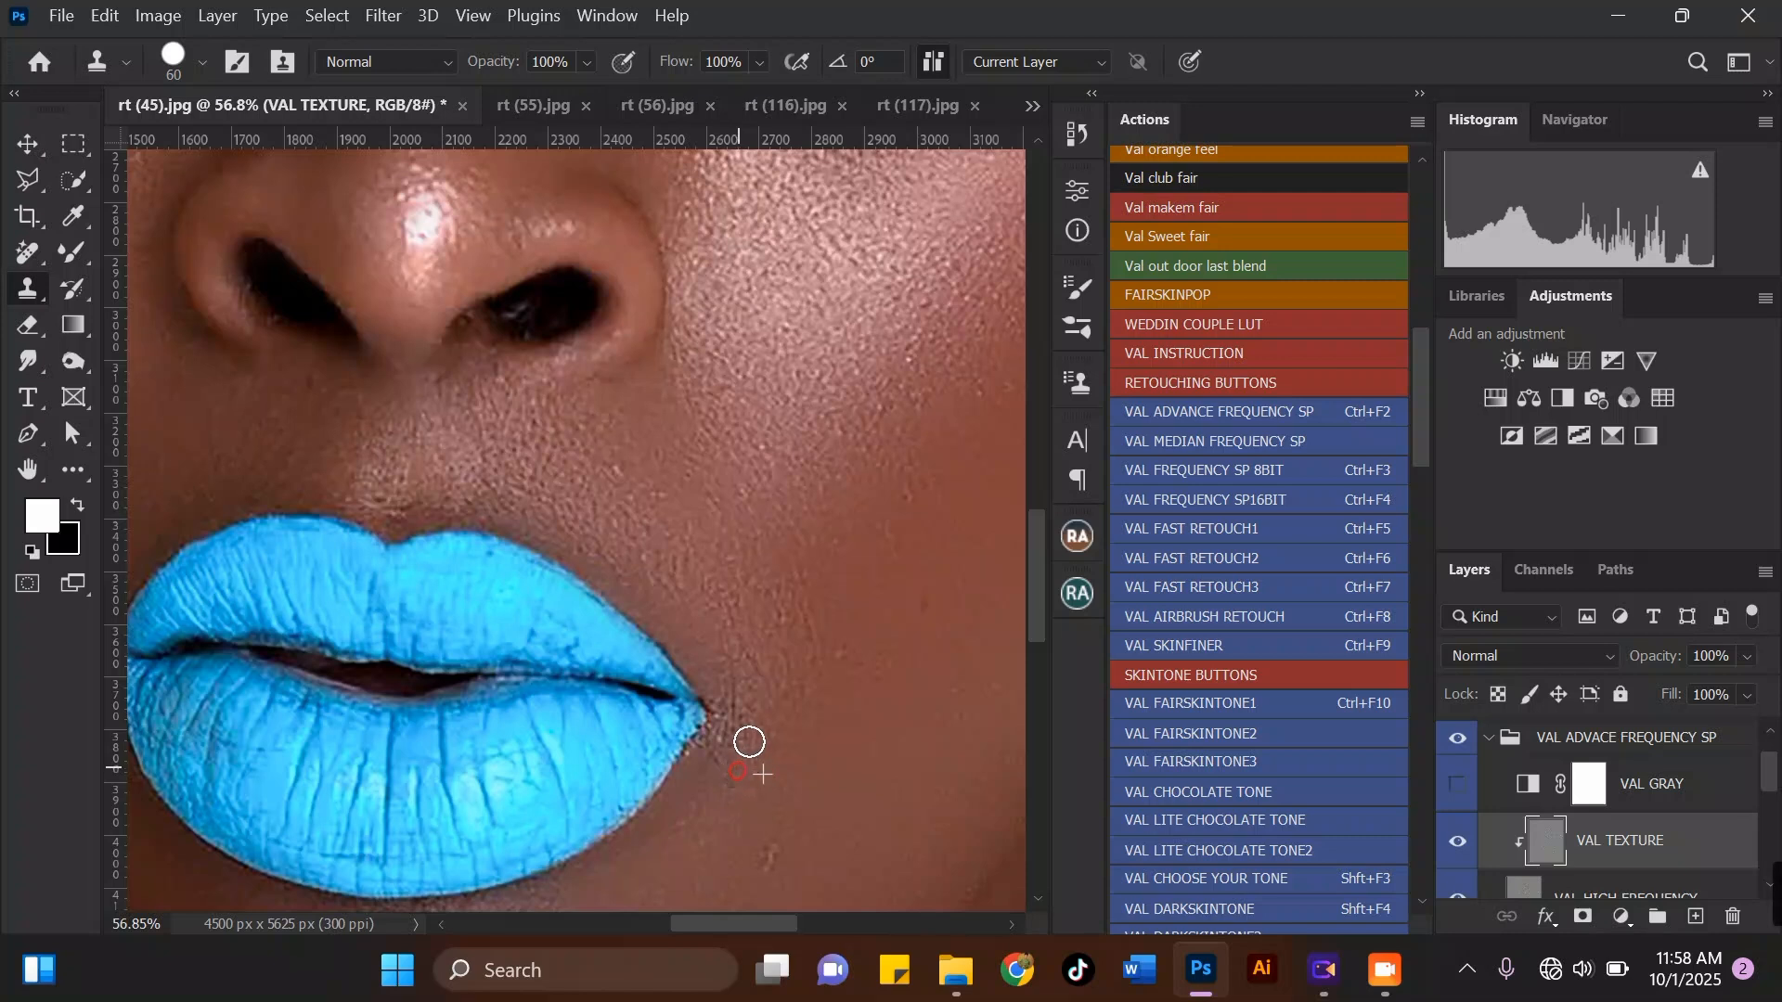
{"action": "mouse_move", "coordinate": [733, 724]}
{"action": "left_mouse_down"}
{"action": "mouse_move", "coordinate": [709, 743]}
{"action": "mouse_move", "coordinate": [725, 770]}
{"action": "left_mouse_up"}
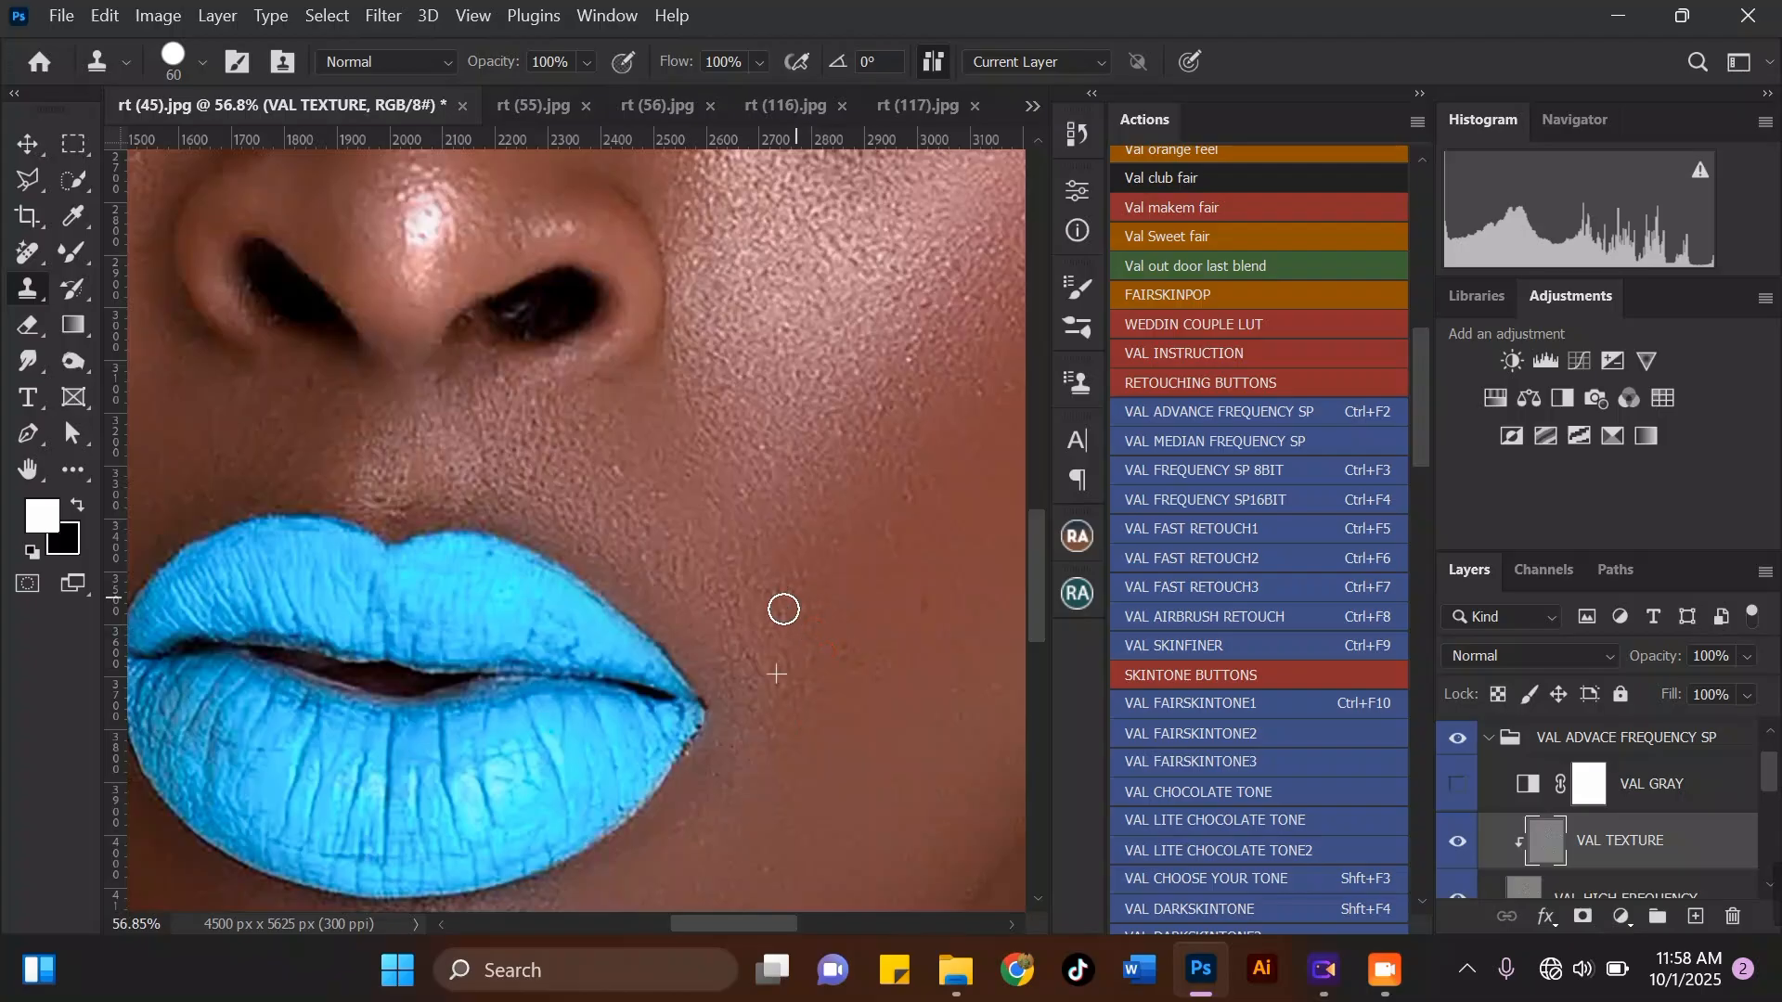
Step: Clone smooth skin texture over the rough spots beside the subject's right lip corner
{"action": "scroll", "coordinate": [926, 601], "scroll_direction": "down", "scroll_amount": 2}
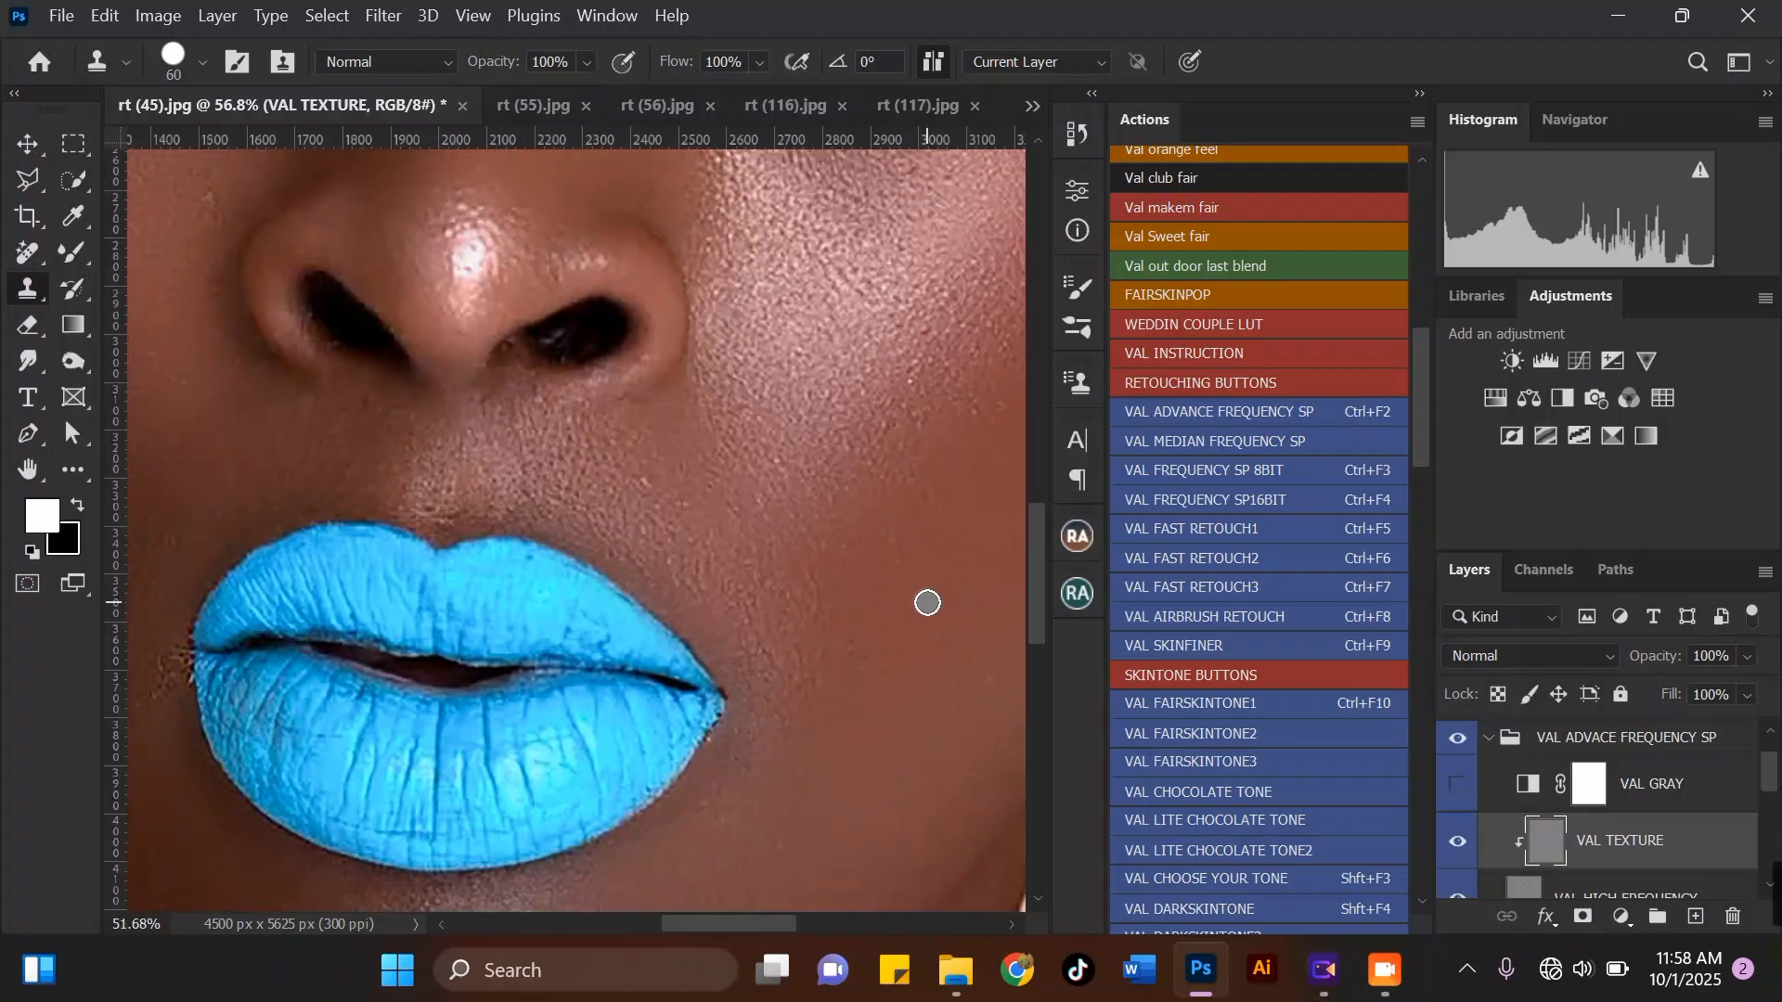
{"action": "scroll", "coordinate": [298, 661], "scroll_direction": "up", "scroll_amount": 6}
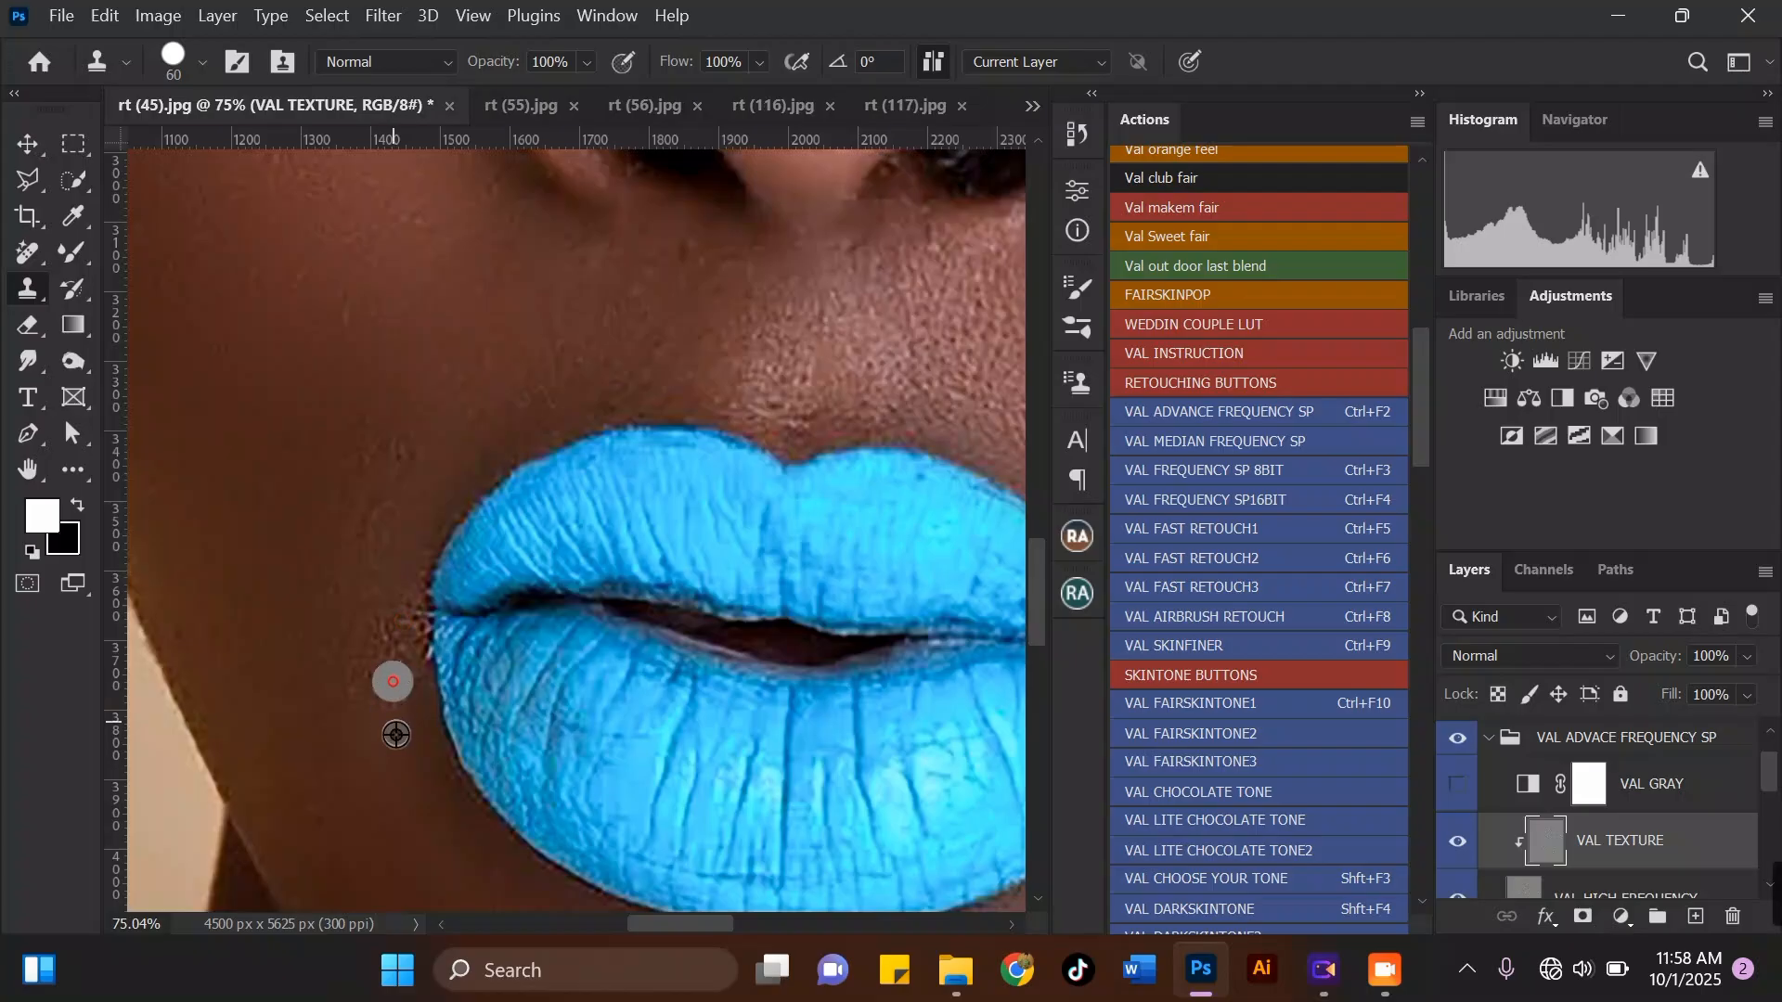
{"action": "left_click_drag", "start_coordinate": [383, 642], "coordinate": [381, 673]}
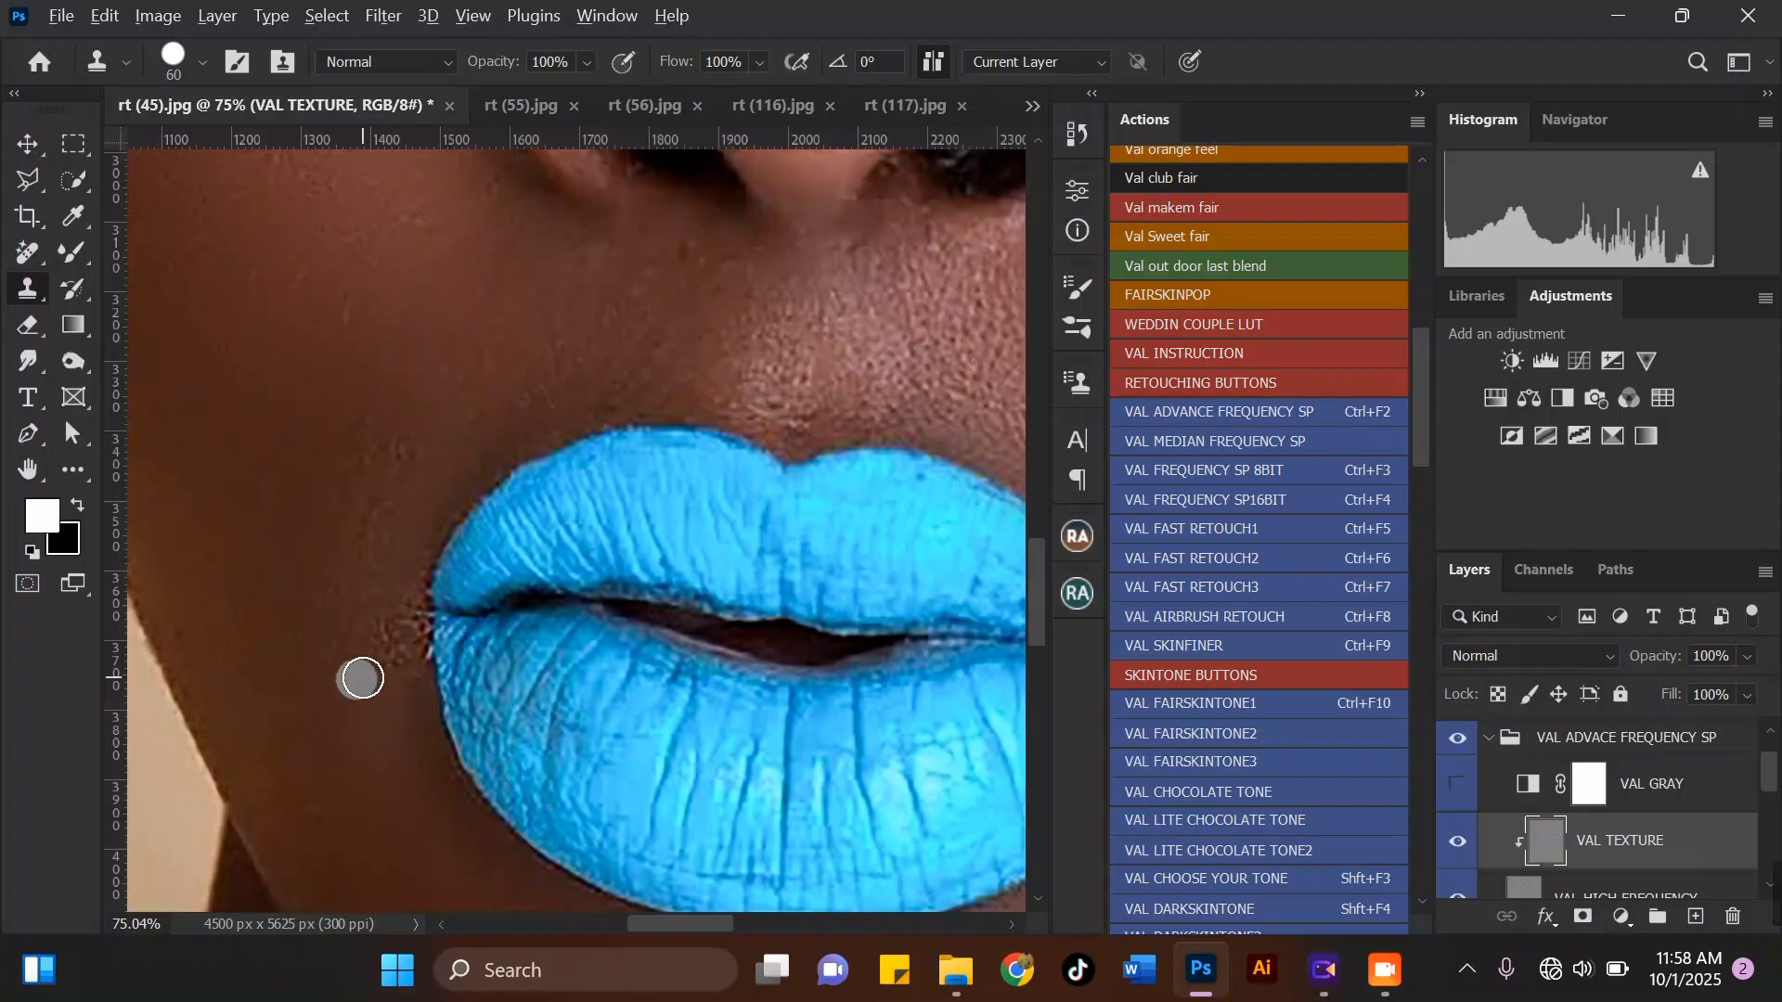
{"action": "left_click_drag", "start_coordinate": [414, 626], "coordinate": [392, 684]}
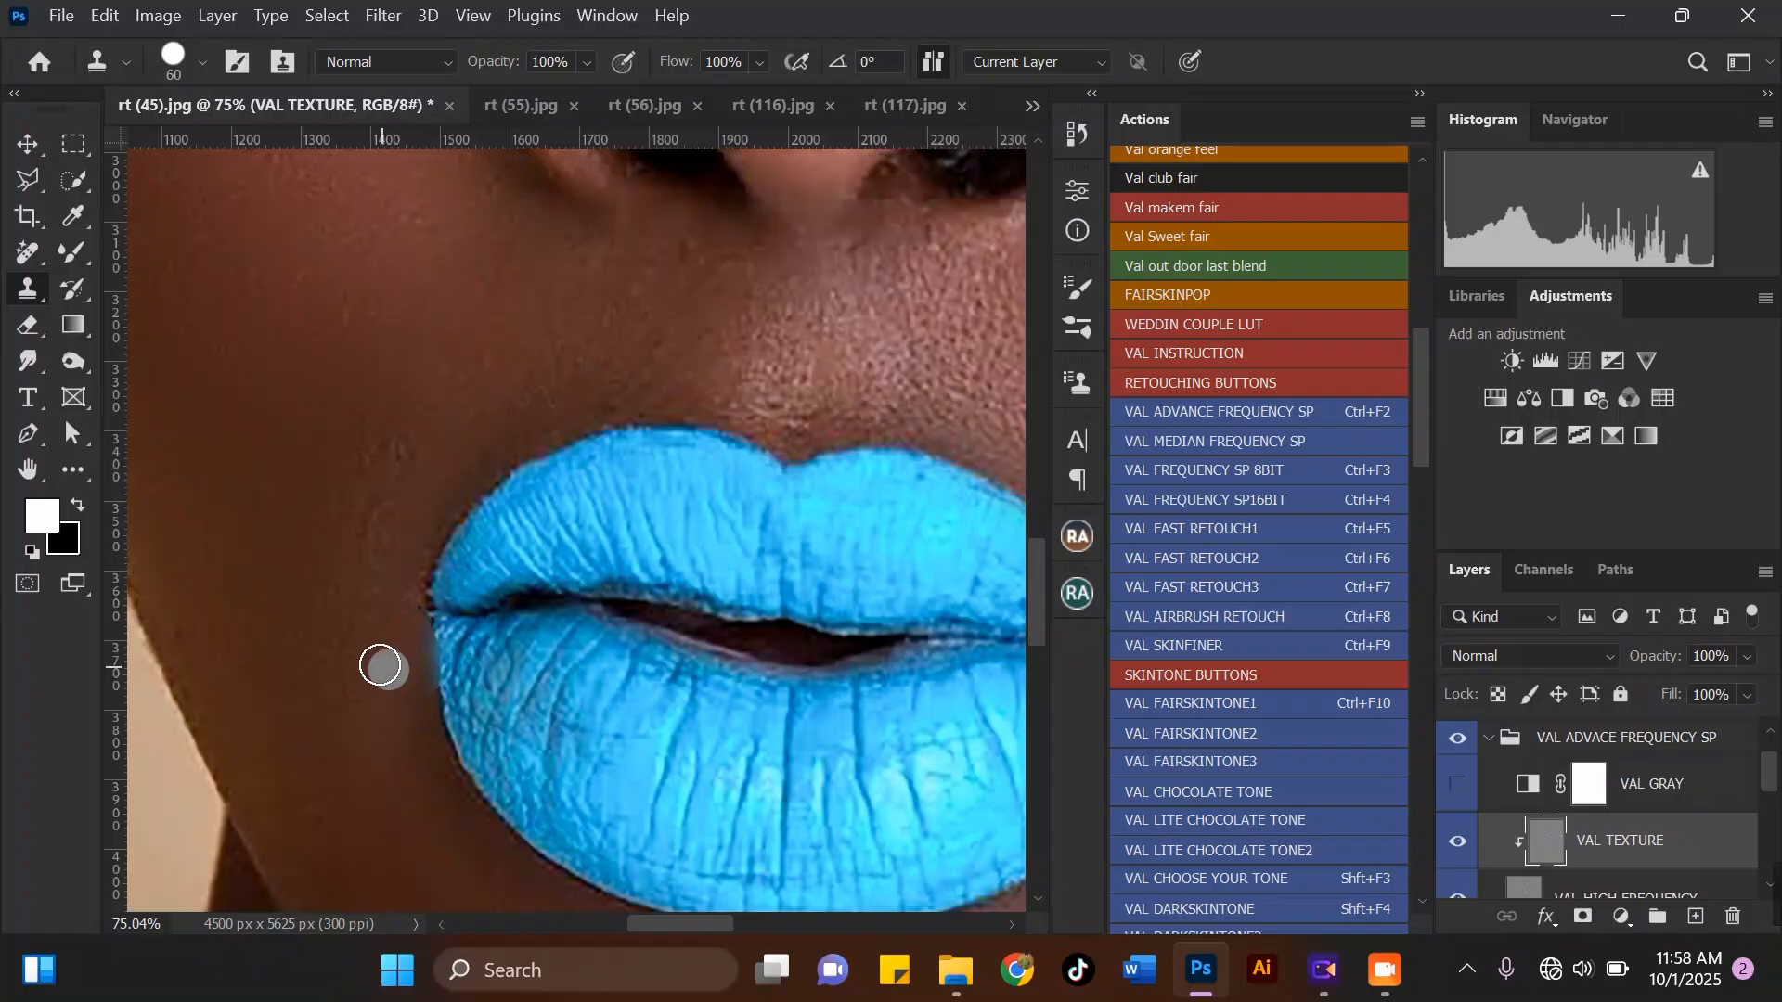
{"action": "scroll", "coordinate": [381, 665], "scroll_direction": "down", "scroll_amount": 1}
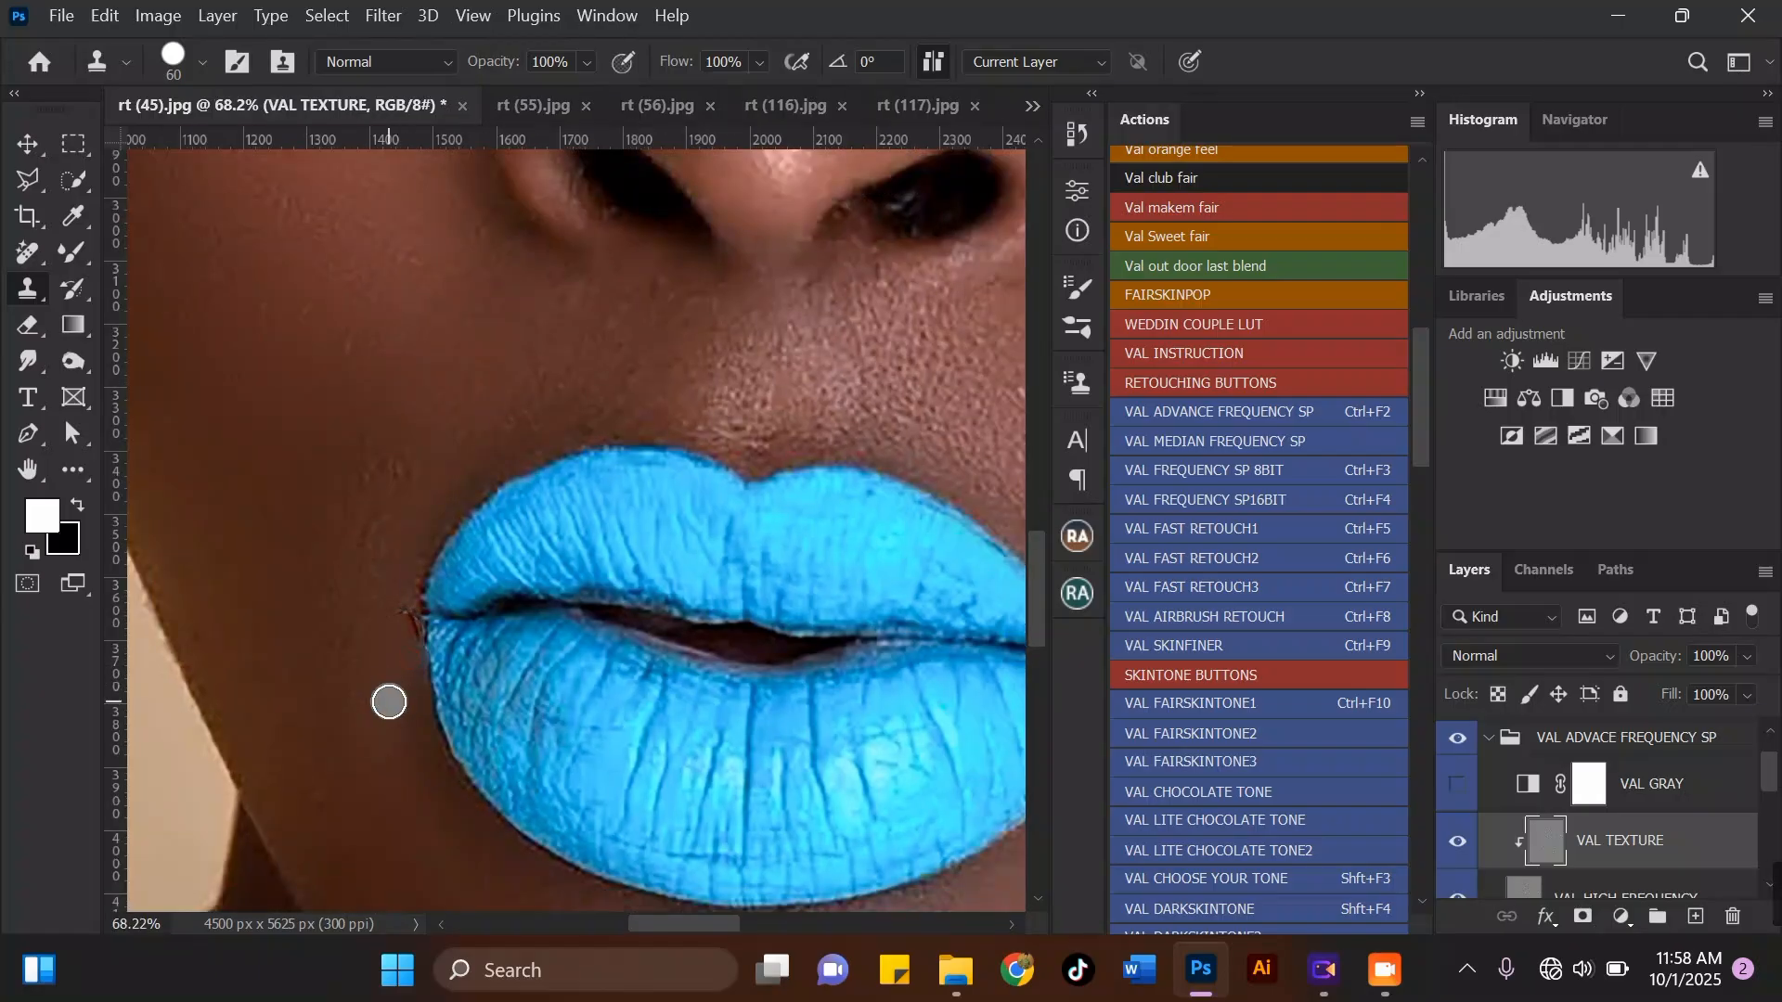
{"action": "scroll", "coordinate": [395, 677], "scroll_direction": "down", "scroll_amount": 2}
{"action": "scroll", "coordinate": [372, 687], "scroll_direction": "down", "scroll_amount": 2}
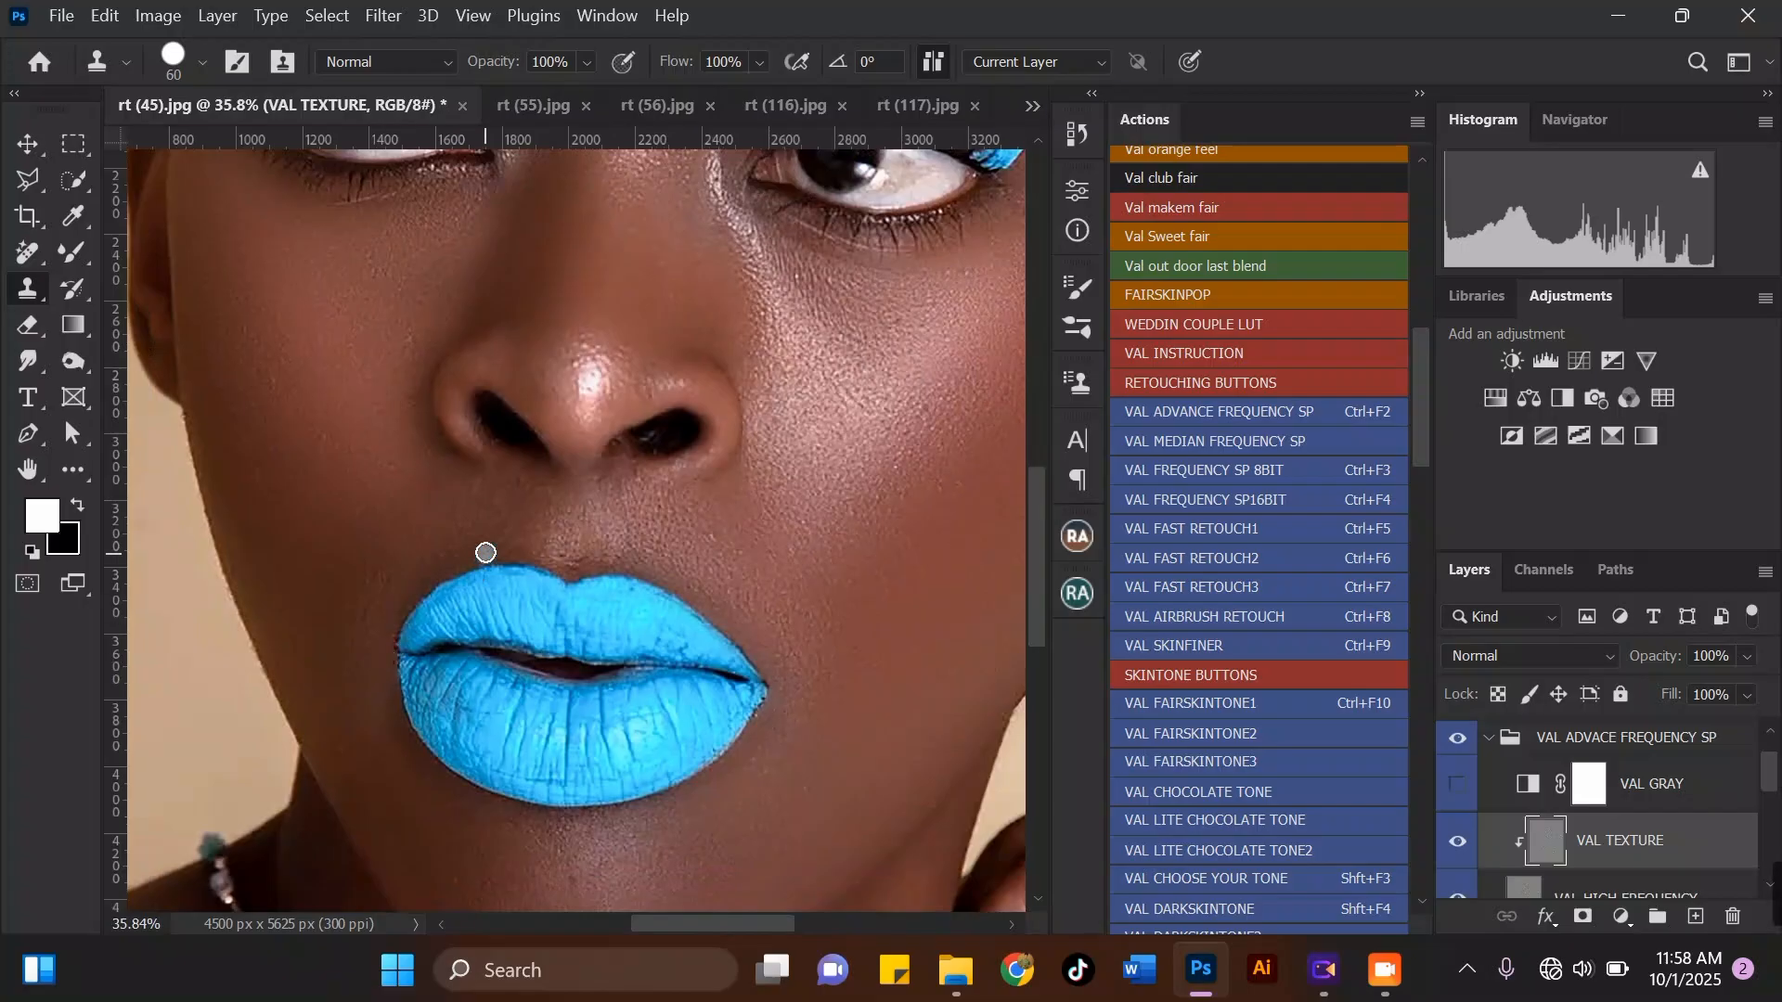
Step: Sample clean texture and clone it over the uneven skin on the subject's right cheek and under the right eye
{"action": "scroll", "coordinate": [493, 889], "scroll_direction": "up", "scroll_amount": 2}
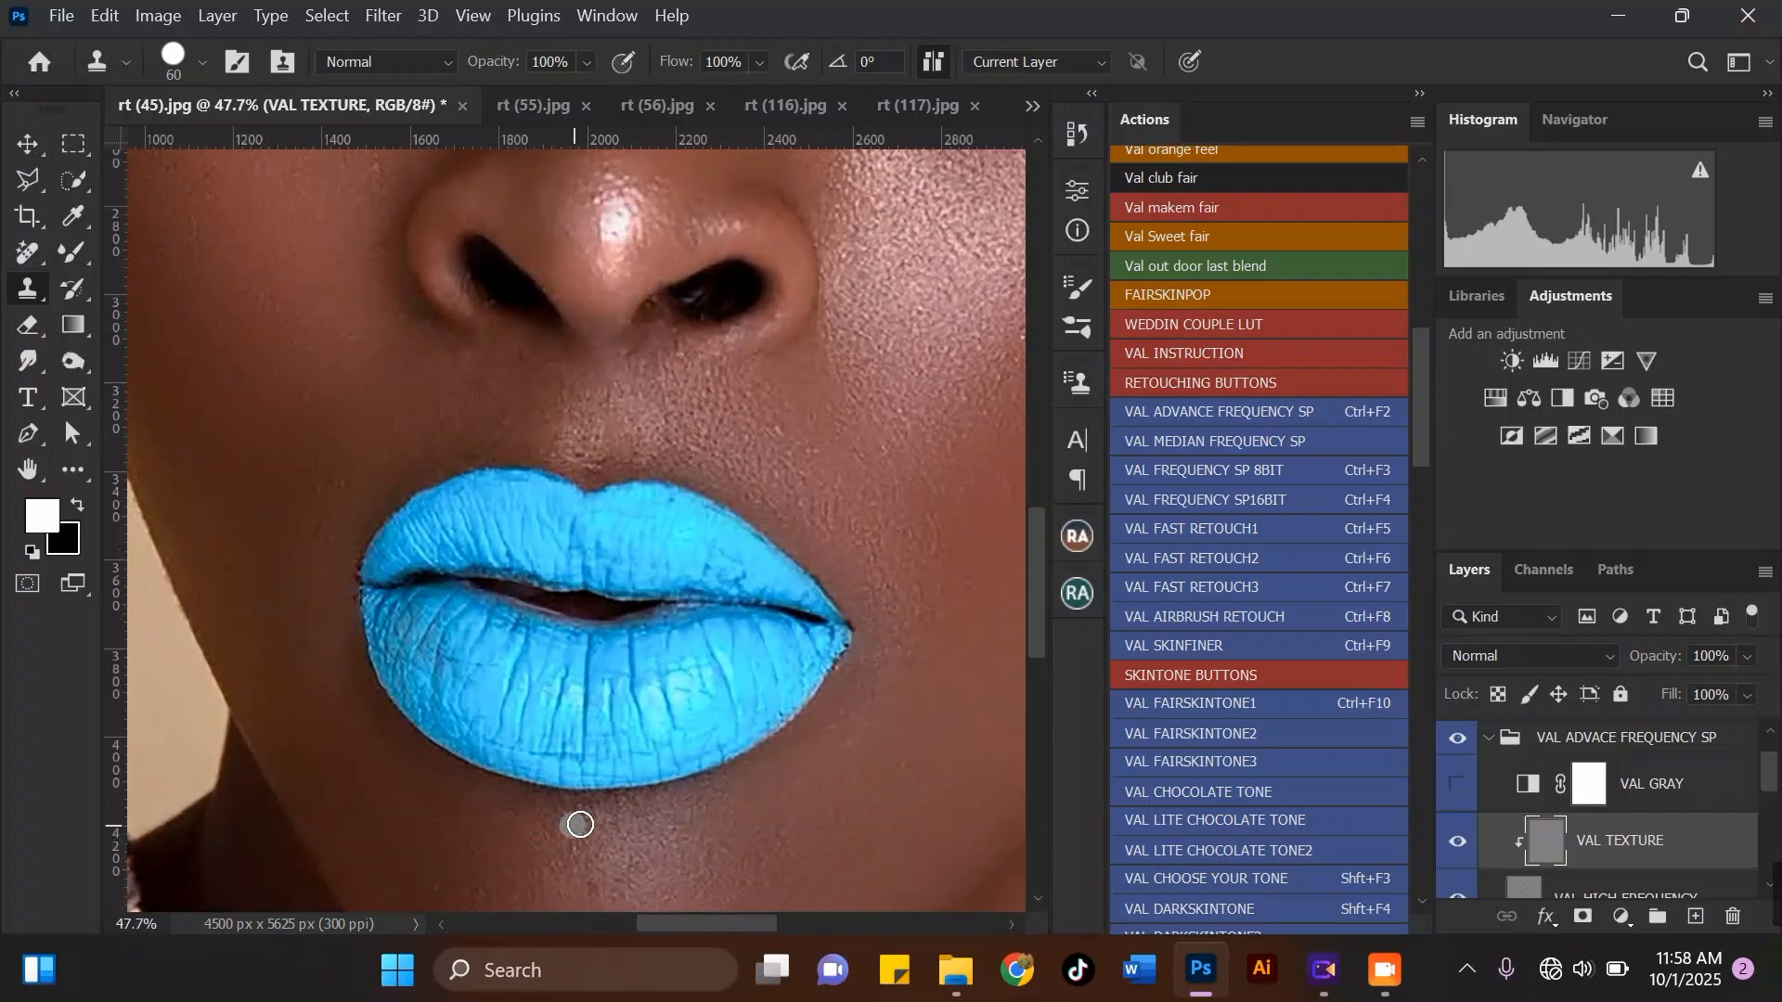
{"action": "scroll", "coordinate": [548, 822], "scroll_direction": "down", "scroll_amount": 4}
{"action": "scroll", "coordinate": [326, 520], "scroll_direction": "up", "scroll_amount": 4}
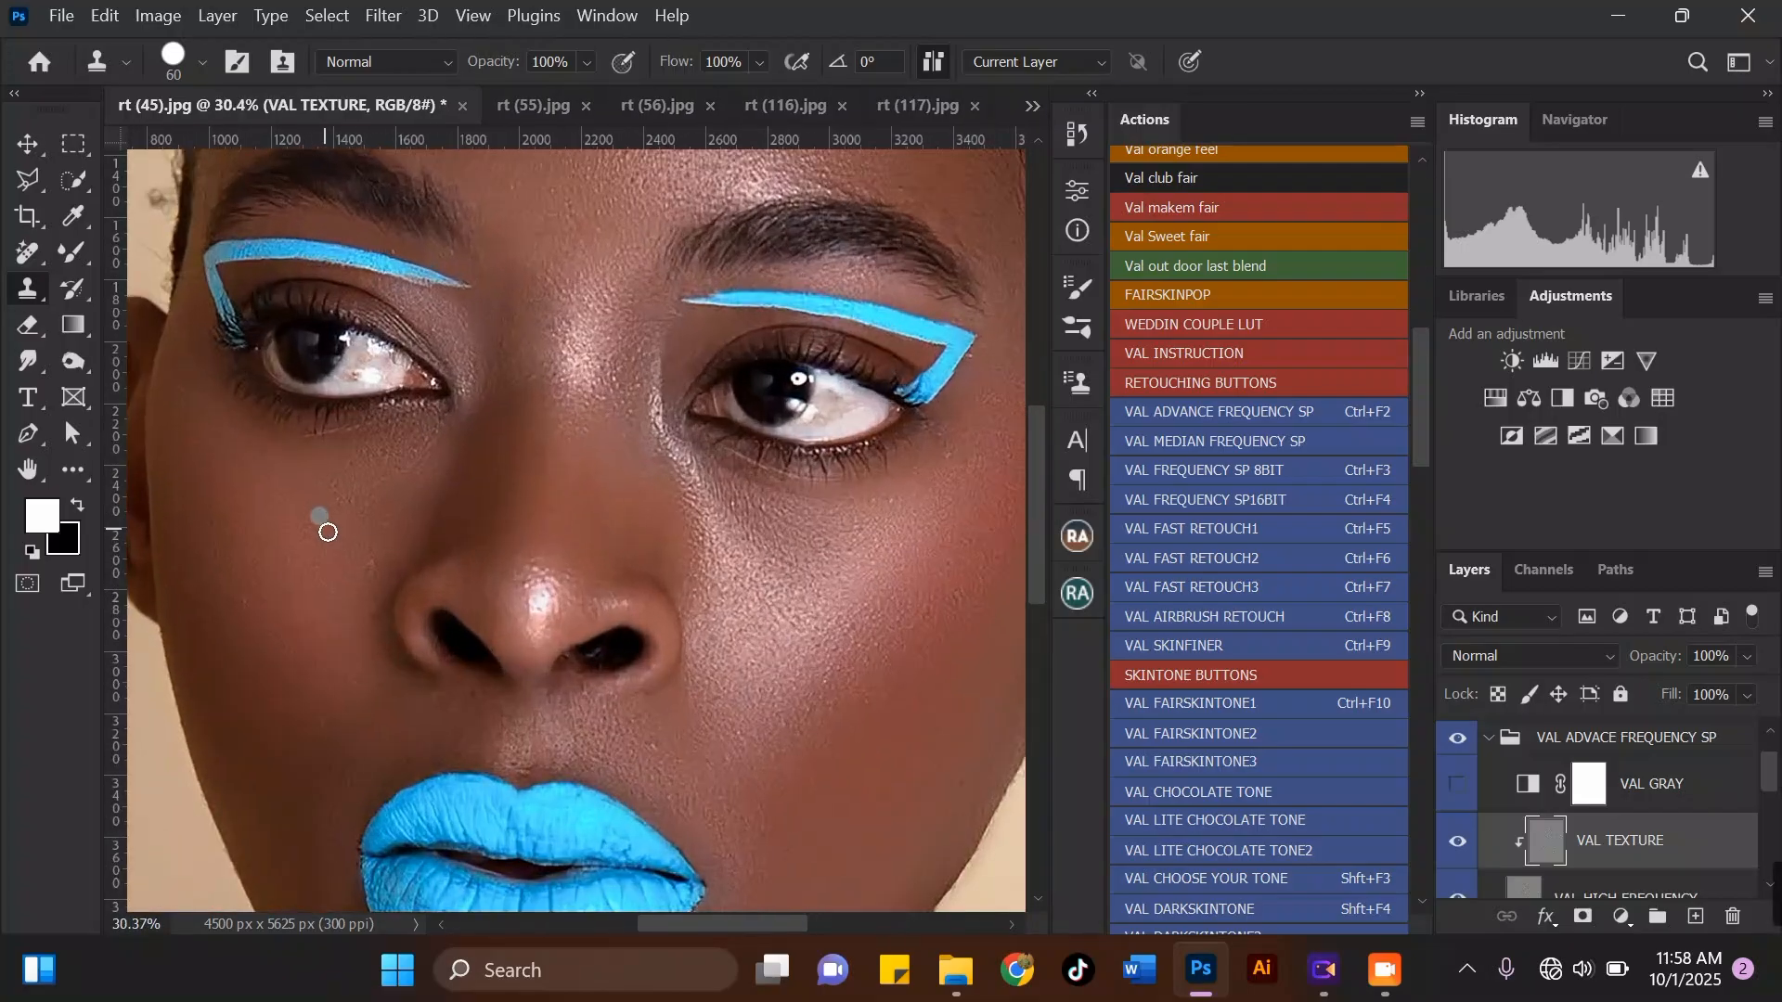
{"action": "left_click", "coordinate": [389, 580]}
{"action": "left_click", "coordinate": [320, 425], "text": "alt"}
{"action": "left_click_drag", "start_coordinate": [358, 389], "coordinate": [279, 398]}
{"action": "left_click", "coordinate": [371, 382]}
{"action": "scroll", "coordinate": [334, 421], "scroll_direction": "down", "scroll_amount": 3}
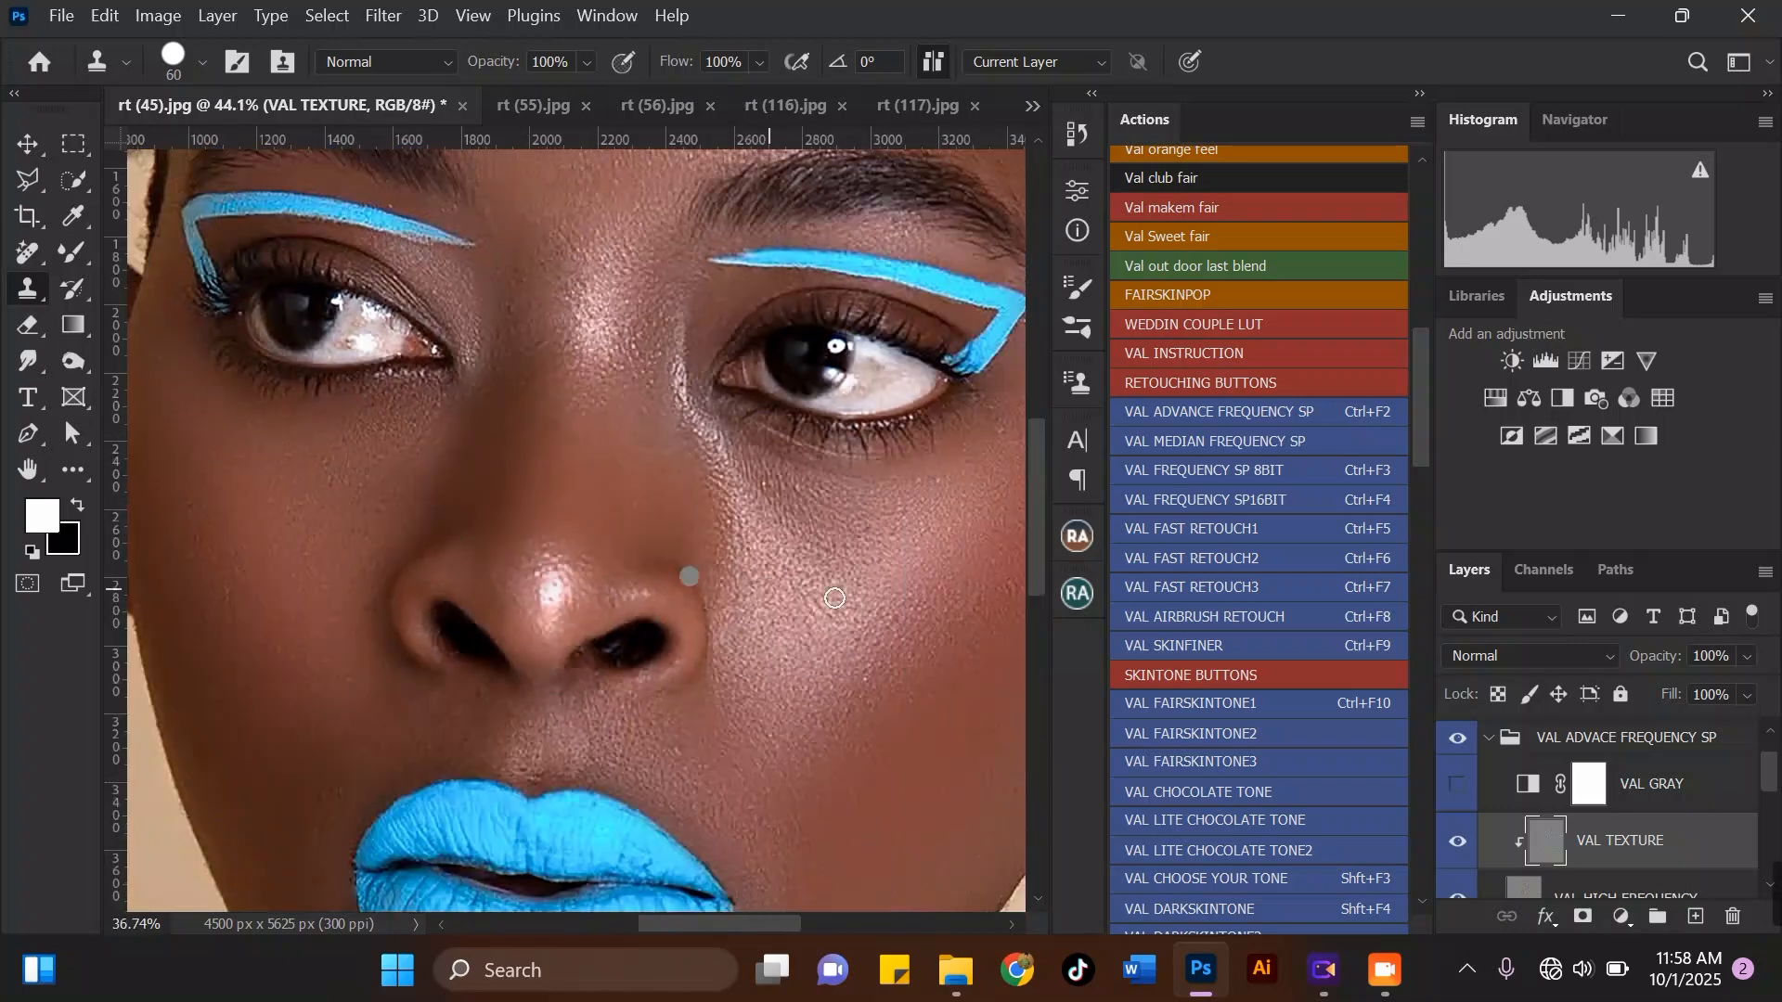
Step: Clone clean skin texture over the imperfections around and just below the nostrils
{"action": "scroll", "coordinate": [684, 581], "scroll_direction": "up", "scroll_amount": 2}
{"action": "scroll", "coordinate": [542, 684], "scroll_direction": "up", "scroll_amount": 2}
{"action": "left_click", "coordinate": [553, 627], "text": "alt"}
{"action": "left_click", "coordinate": [522, 628]}
{"action": "left_click", "coordinate": [335, 658], "text": "alt"}
{"action": "left_click", "coordinate": [339, 631]}
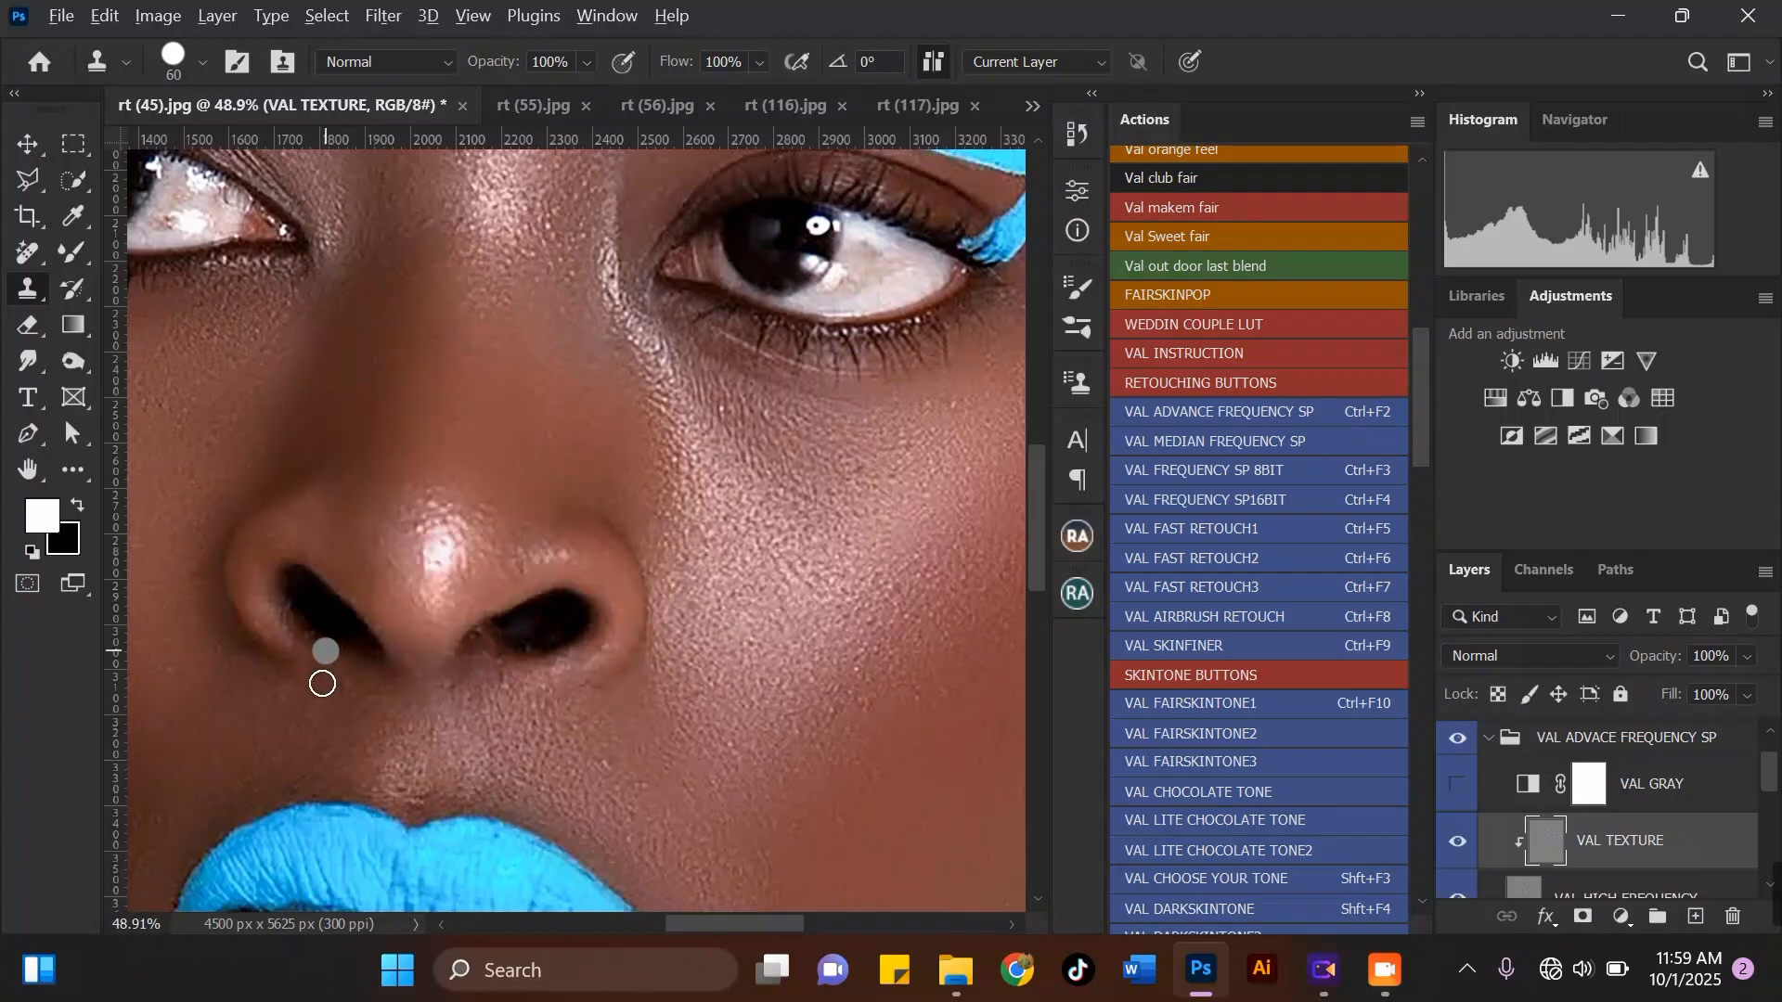
{"action": "scroll", "coordinate": [453, 648], "scroll_direction": "down", "scroll_amount": 4}
{"action": "scroll", "coordinate": [793, 423], "scroll_direction": "up", "scroll_amount": 2}
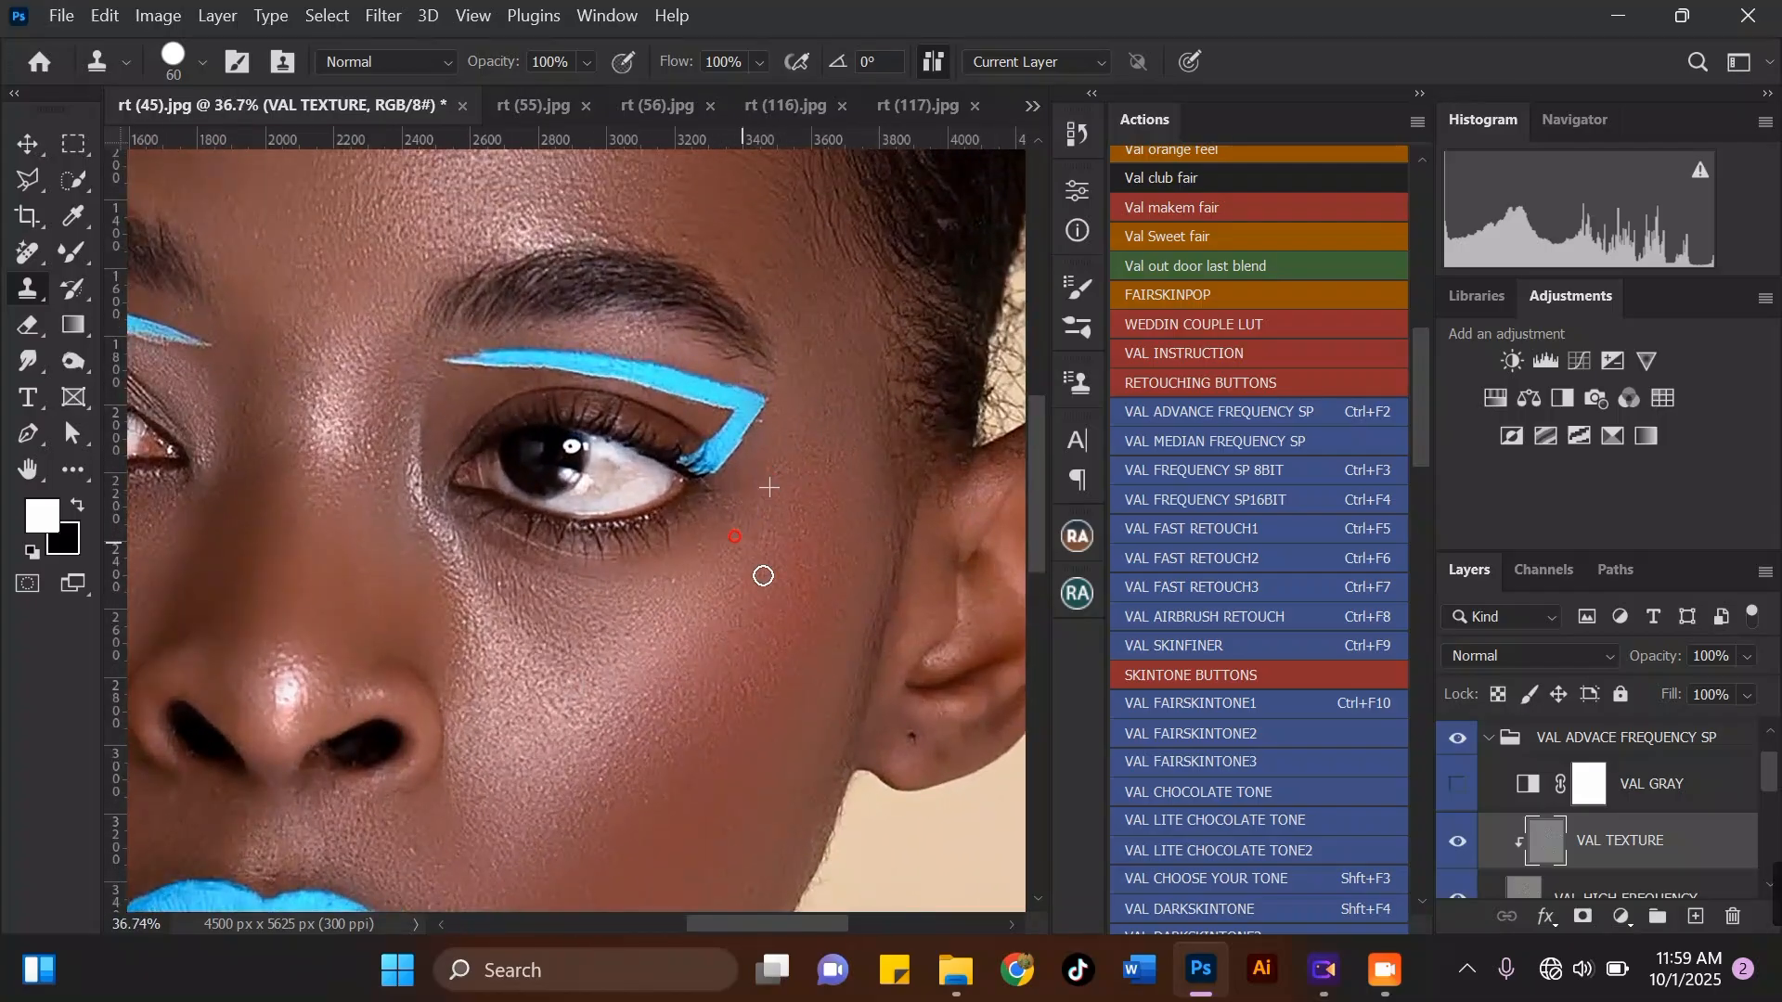
{"action": "scroll", "coordinate": [770, 580], "scroll_direction": "down", "scroll_amount": 3}
{"action": "scroll", "coordinate": [706, 479], "scroll_direction": "down", "scroll_amount": 3}
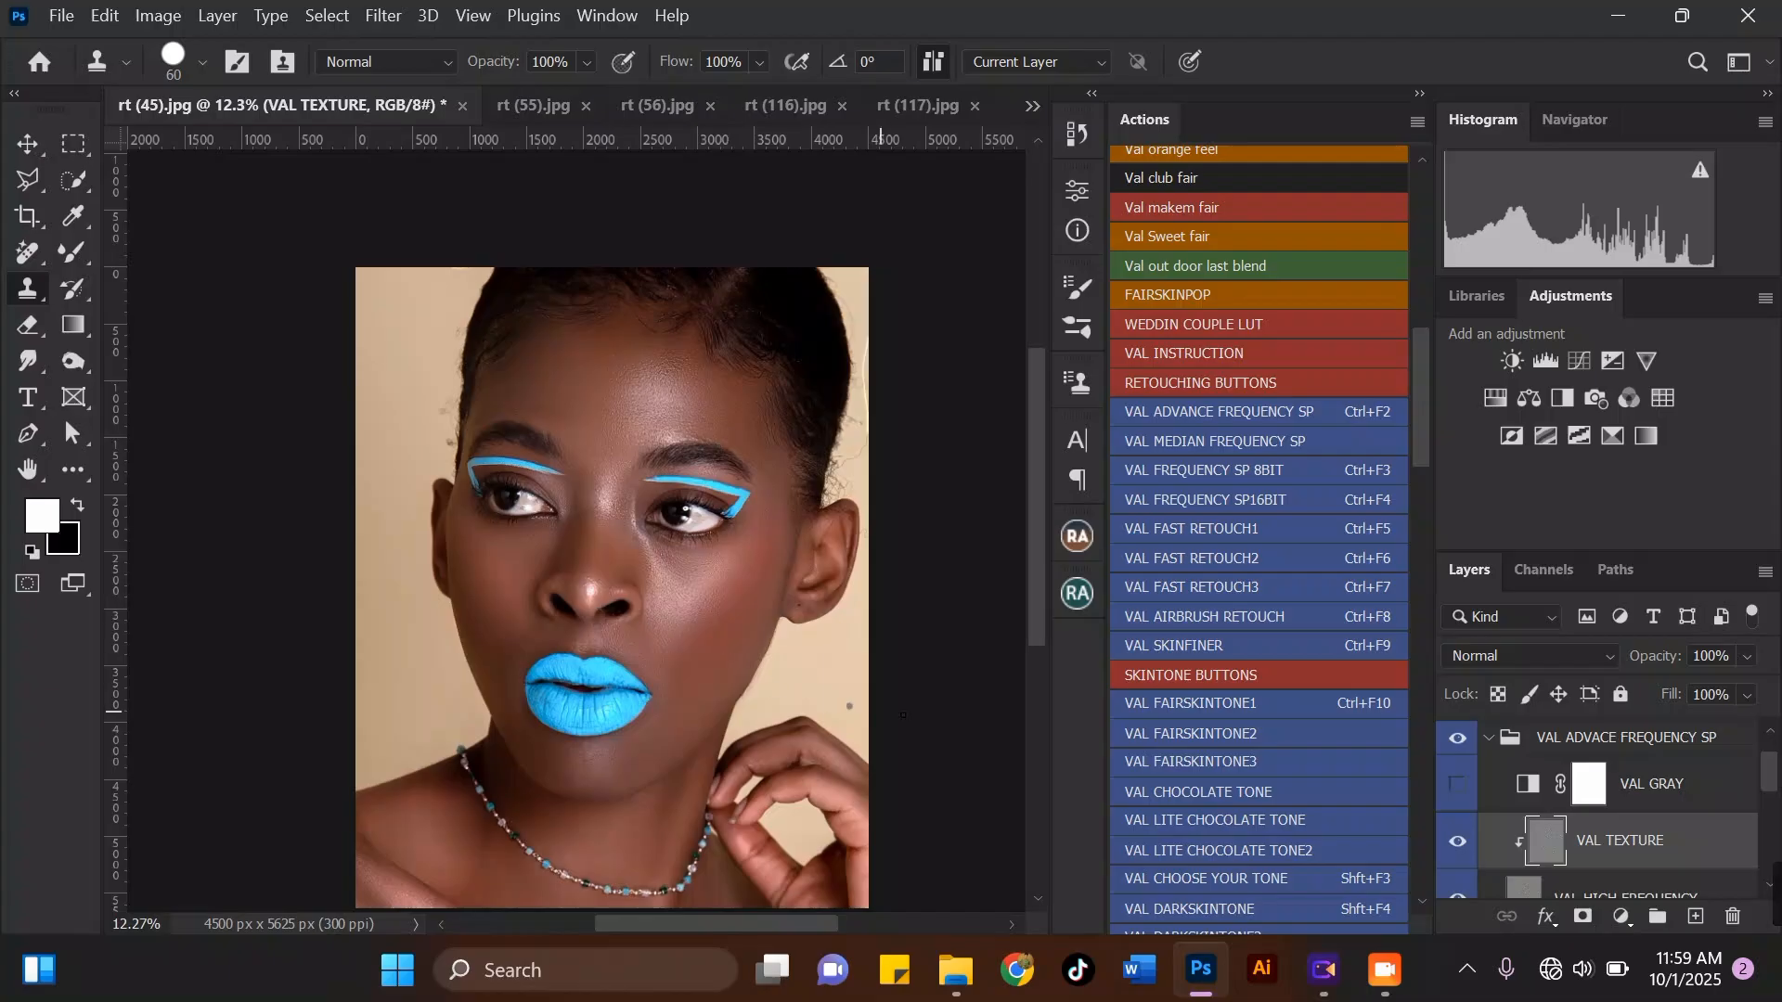
Step: Collapse the VAL ADVACE FREQUENCY SP group and toggle its visibility off and on to compare the skin before and after retouching
{"action": "left_click", "coordinate": [1472, 743]}
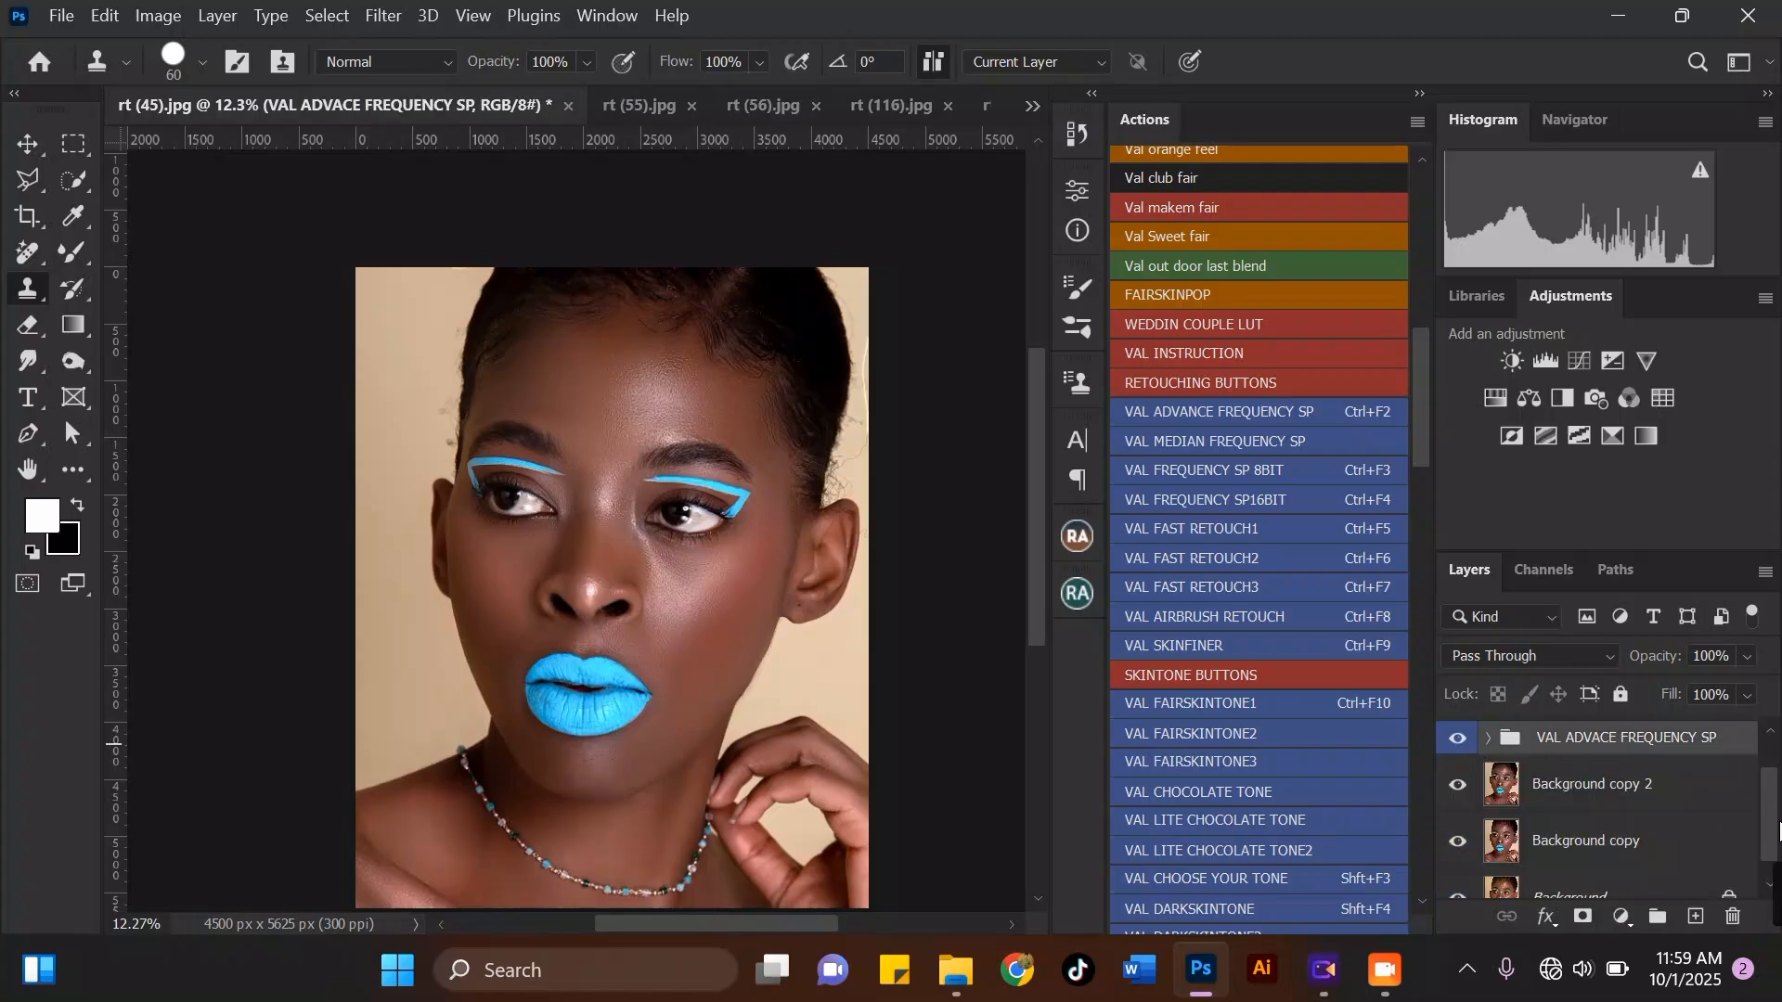
{"action": "scroll", "coordinate": [1778, 826], "scroll_direction": "up", "scroll_amount": 1}
{"action": "left_click", "coordinate": [1457, 790]}
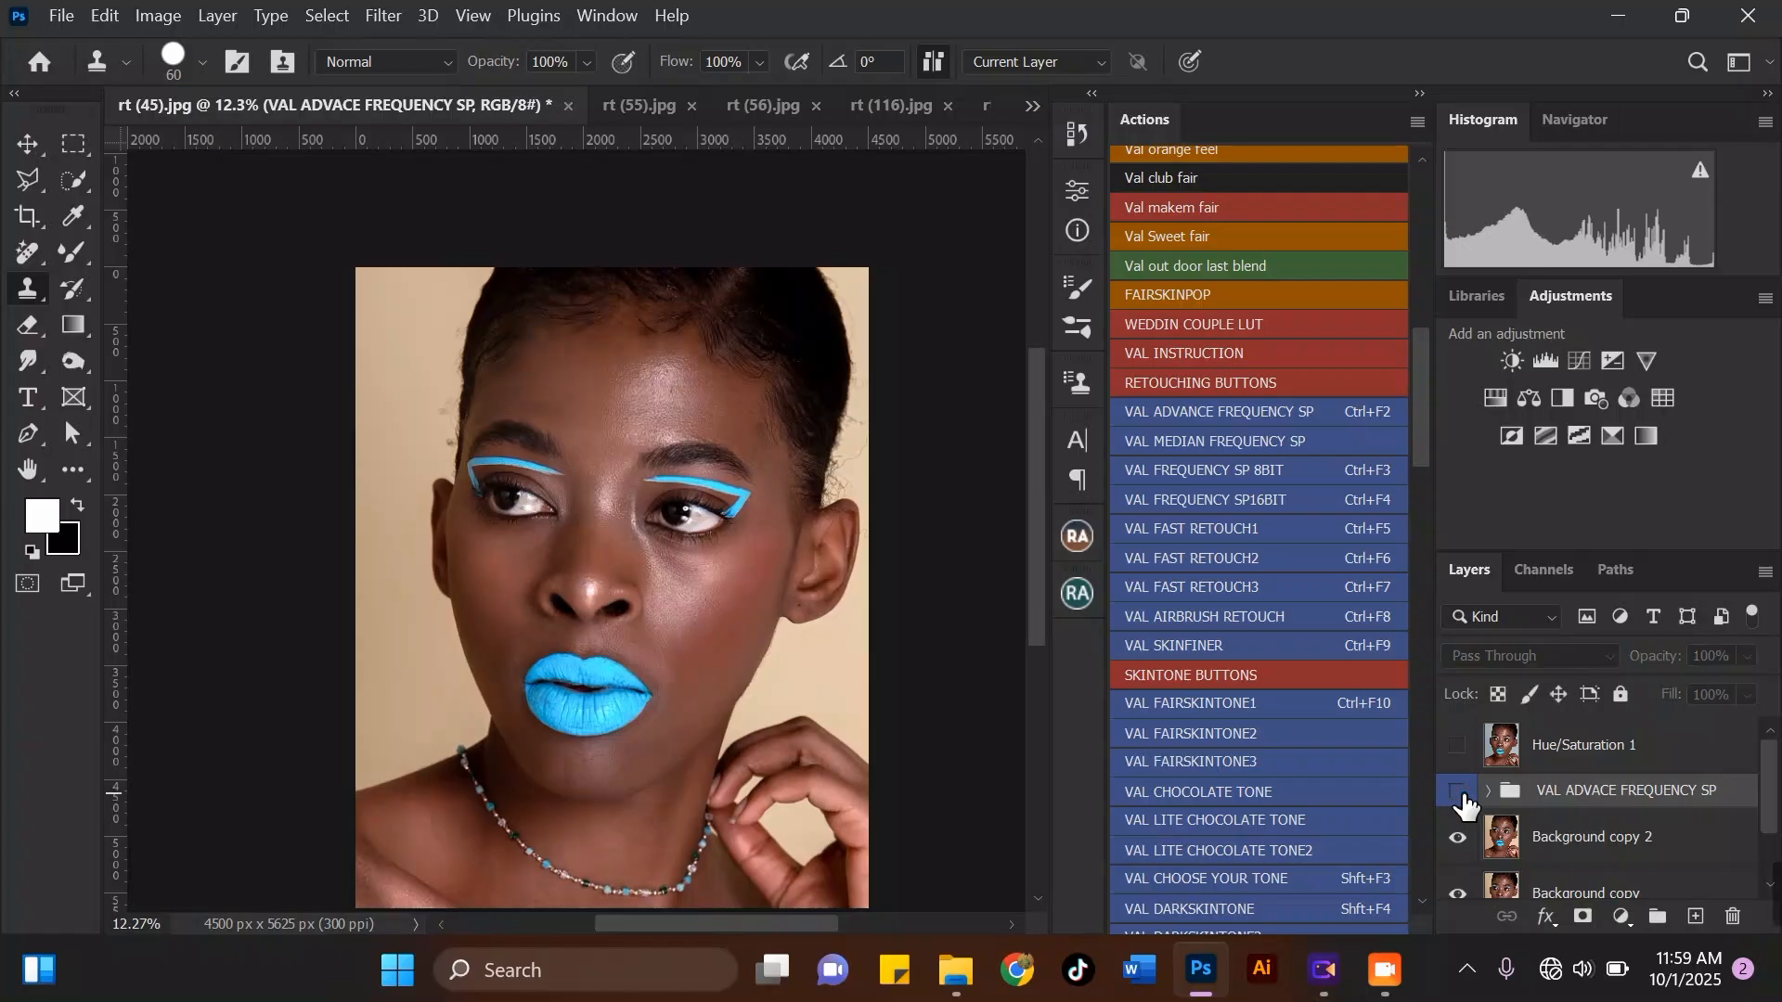
{"action": "left_click", "coordinate": [1457, 792]}
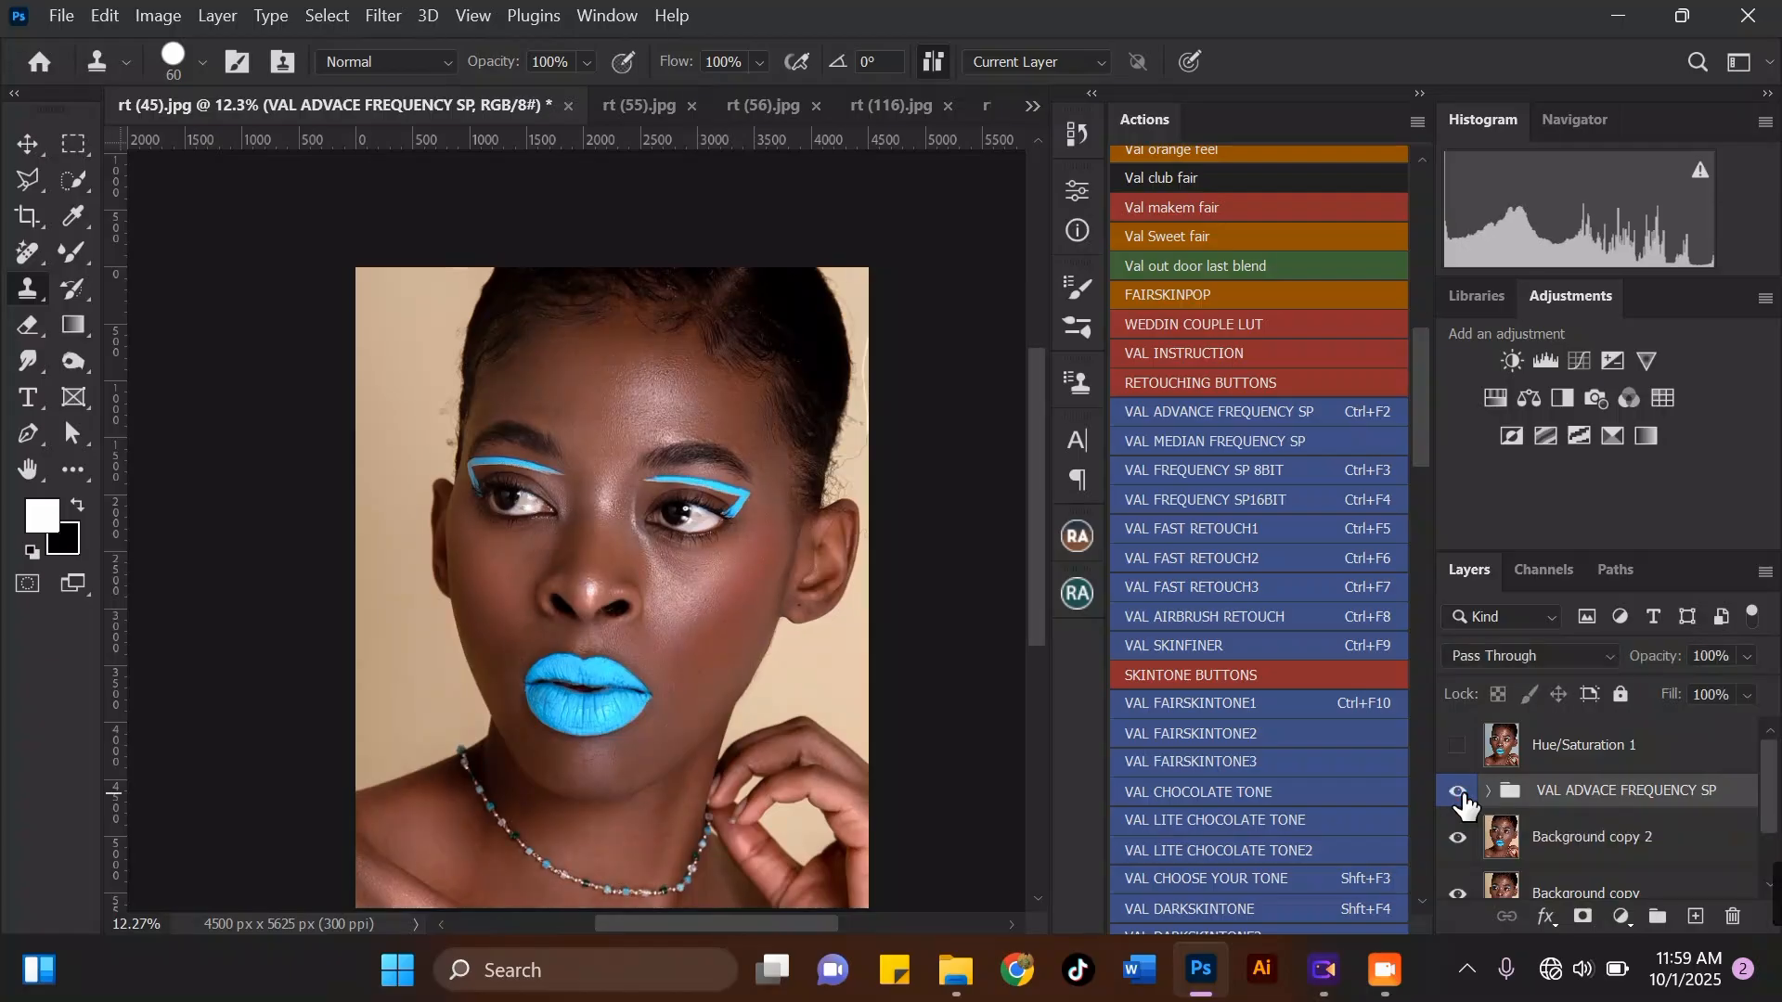
Step: Run the VAL EYES DOCTOR action above the VAL ADVACE FREQUENCY SP group, continuing through its introductory messages
{"action": "scroll", "coordinate": [585, 621], "scroll_direction": "up", "scroll_amount": 2}
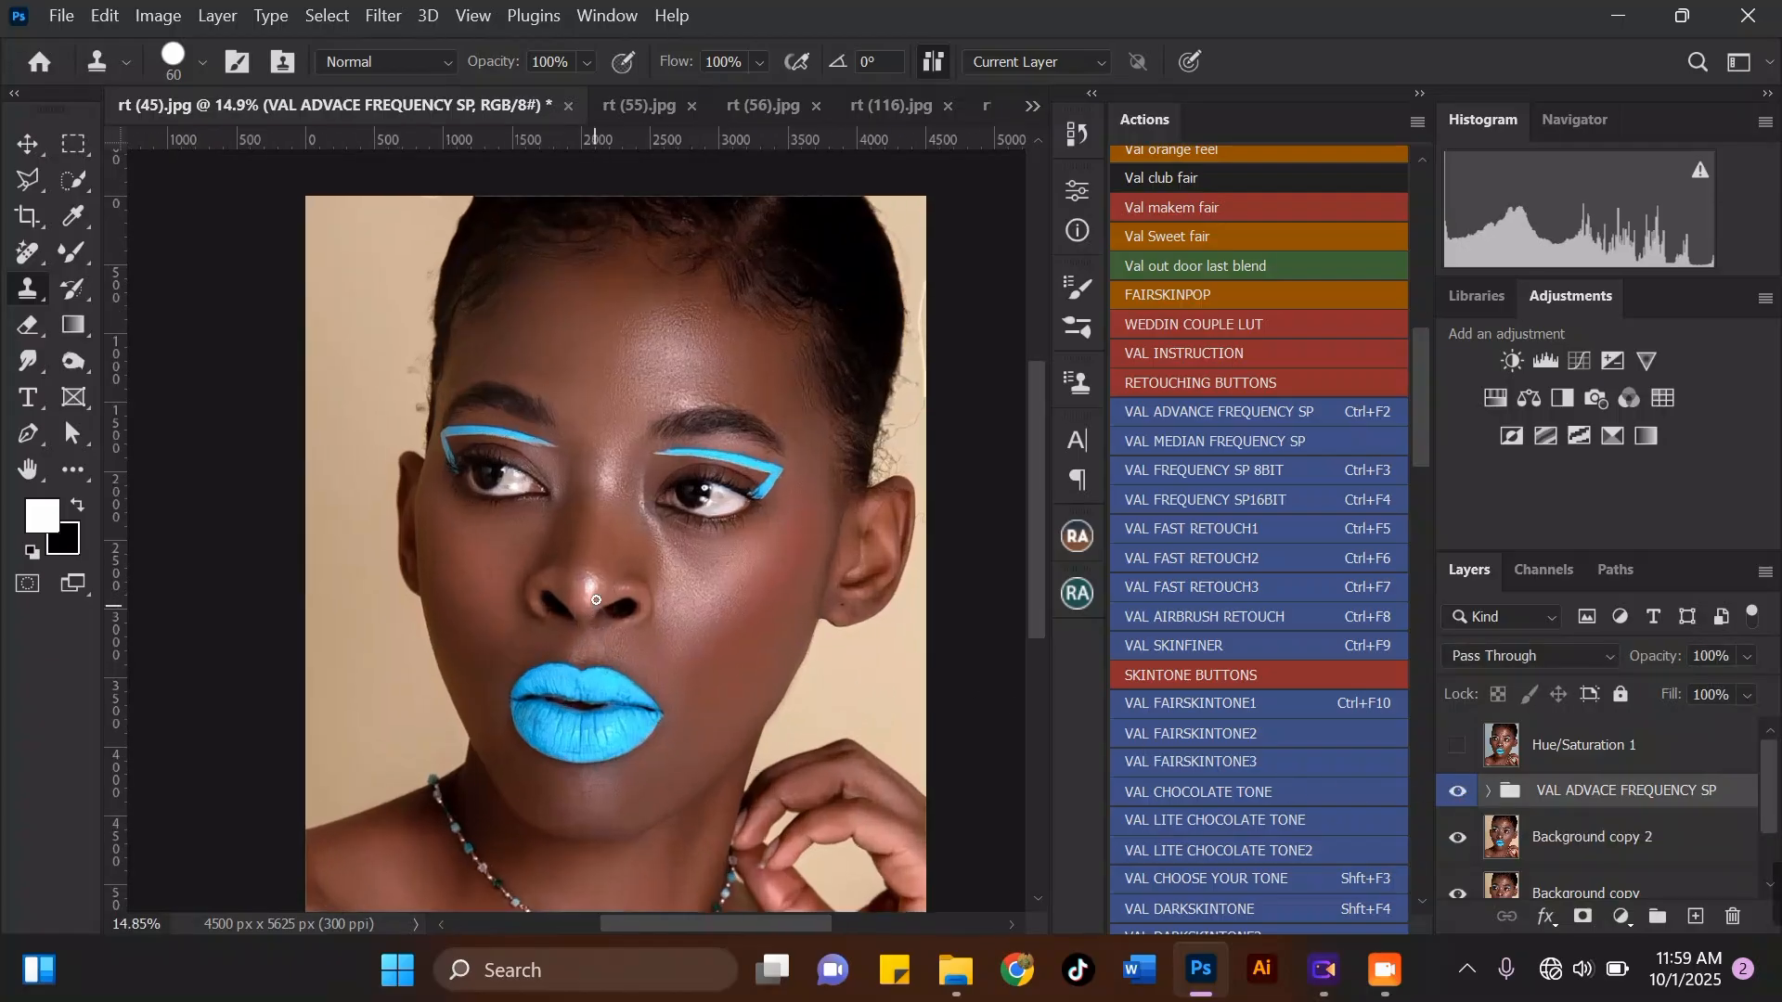
{"action": "scroll", "coordinate": [662, 491], "scroll_direction": "up", "scroll_amount": 1}
{"action": "scroll", "coordinate": [733, 478], "scroll_direction": "up", "scroll_amount": 1}
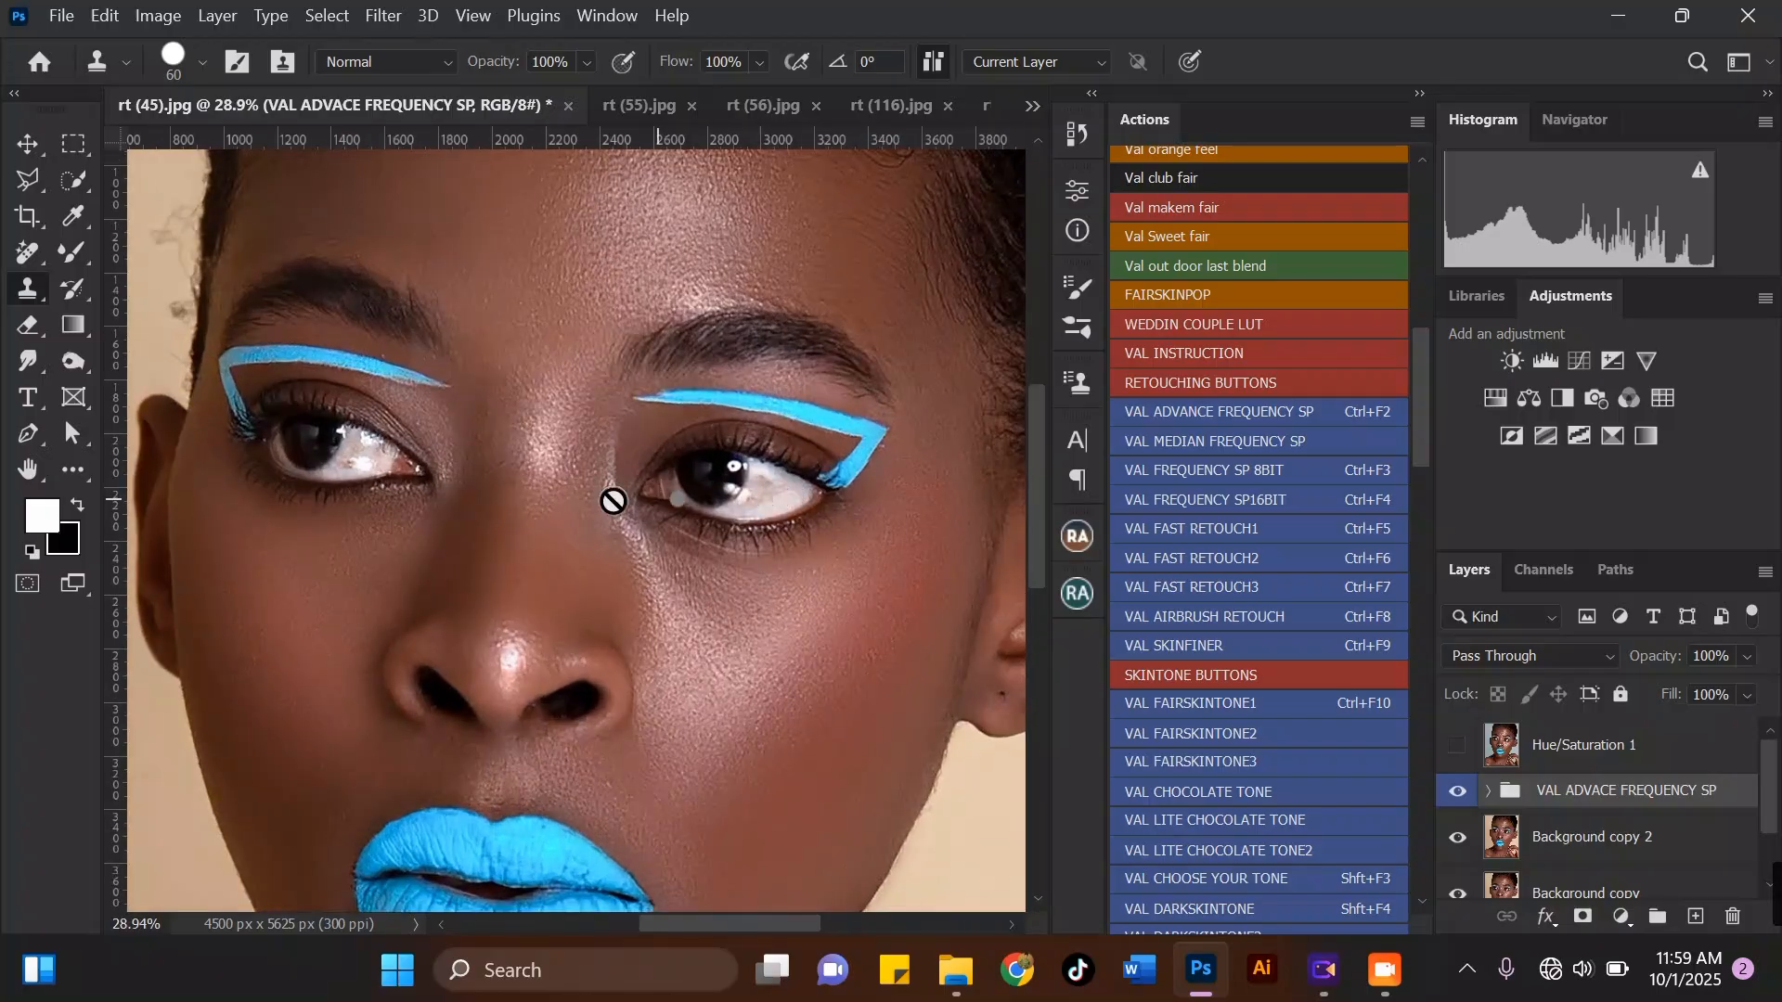
{"action": "scroll", "coordinate": [258, 437], "scroll_direction": "up", "scroll_amount": 1}
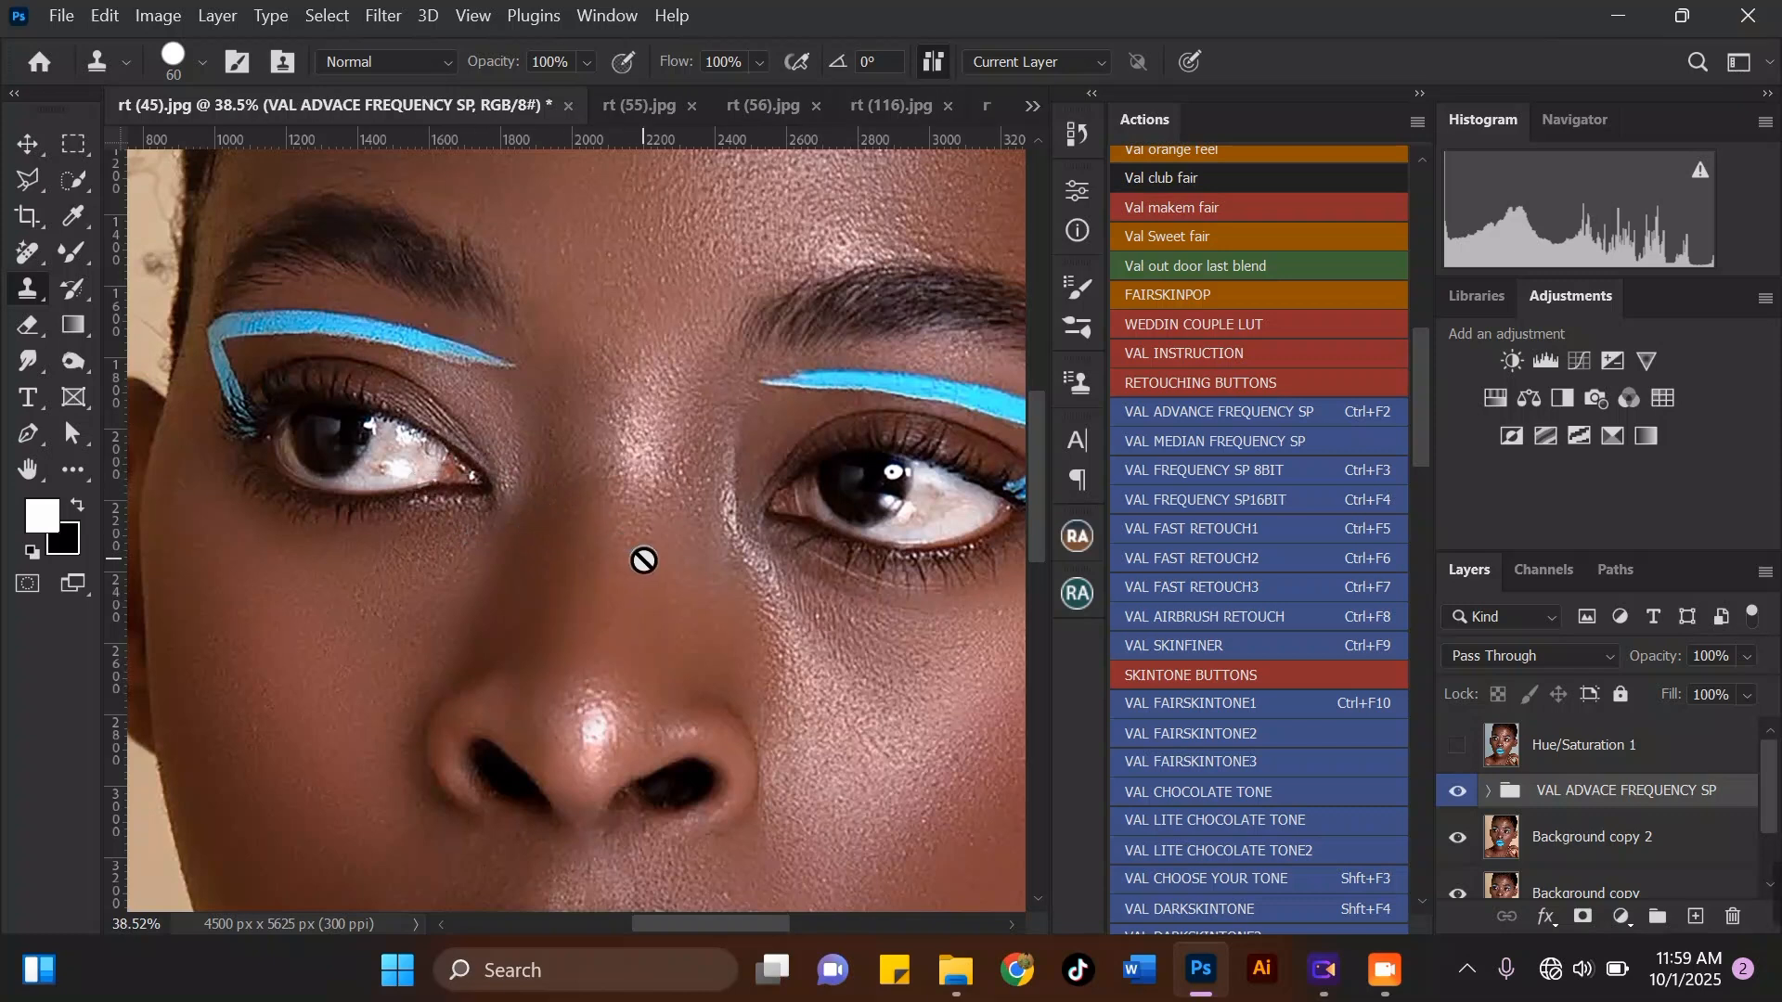
{"action": "left_click", "coordinate": [28, 149]}
{"action": "left_click_drag", "start_coordinate": [1424, 421], "coordinate": [1407, 521]}
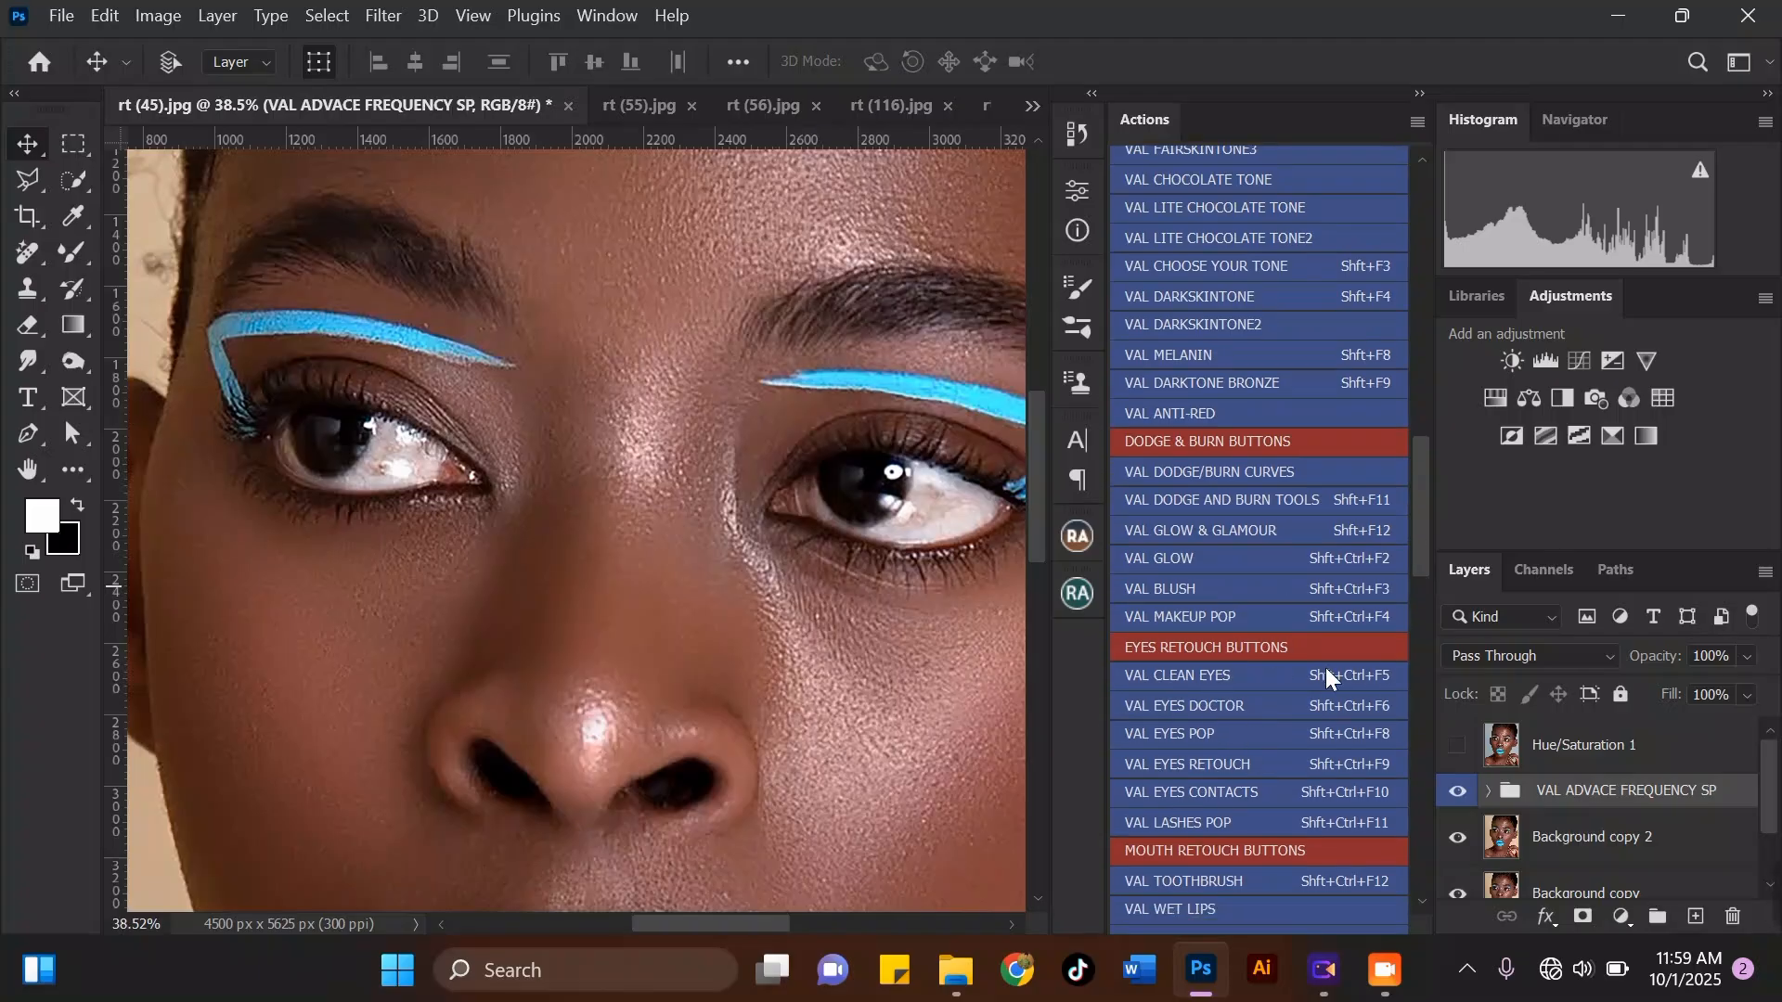
{"action": "left_click_drag", "start_coordinate": [1418, 543], "coordinate": [1428, 560]}
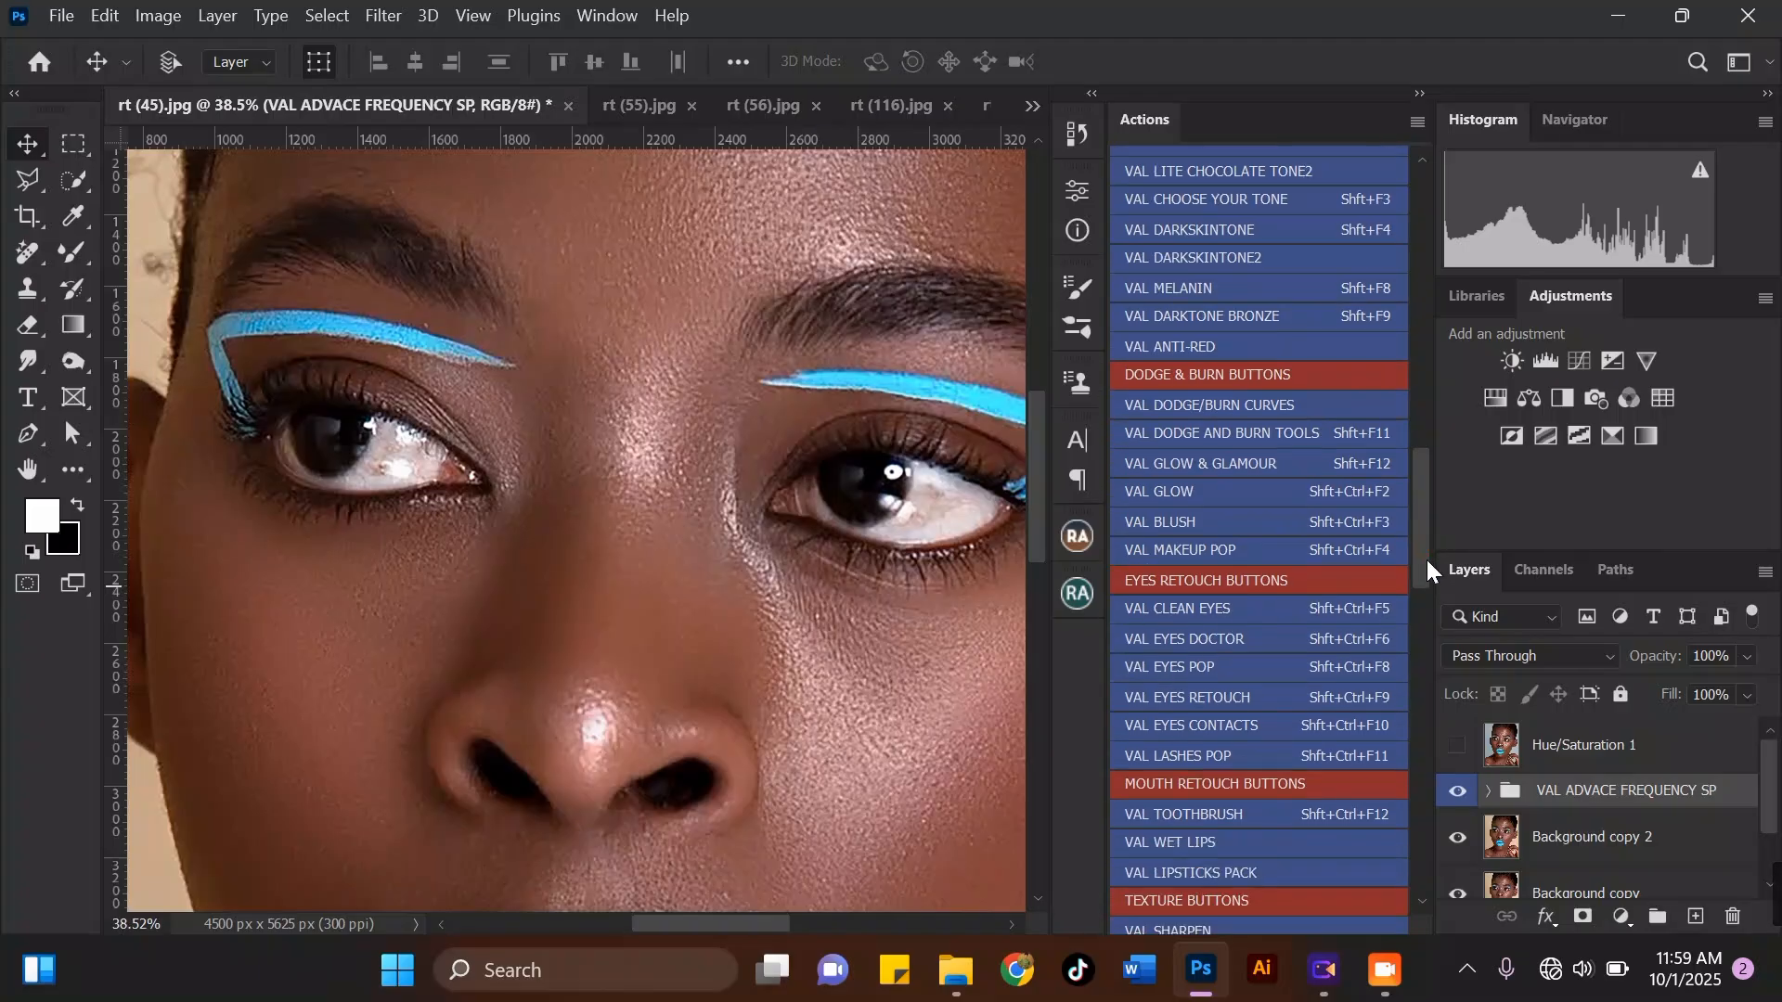
{"action": "left_click", "coordinate": [1167, 641]}
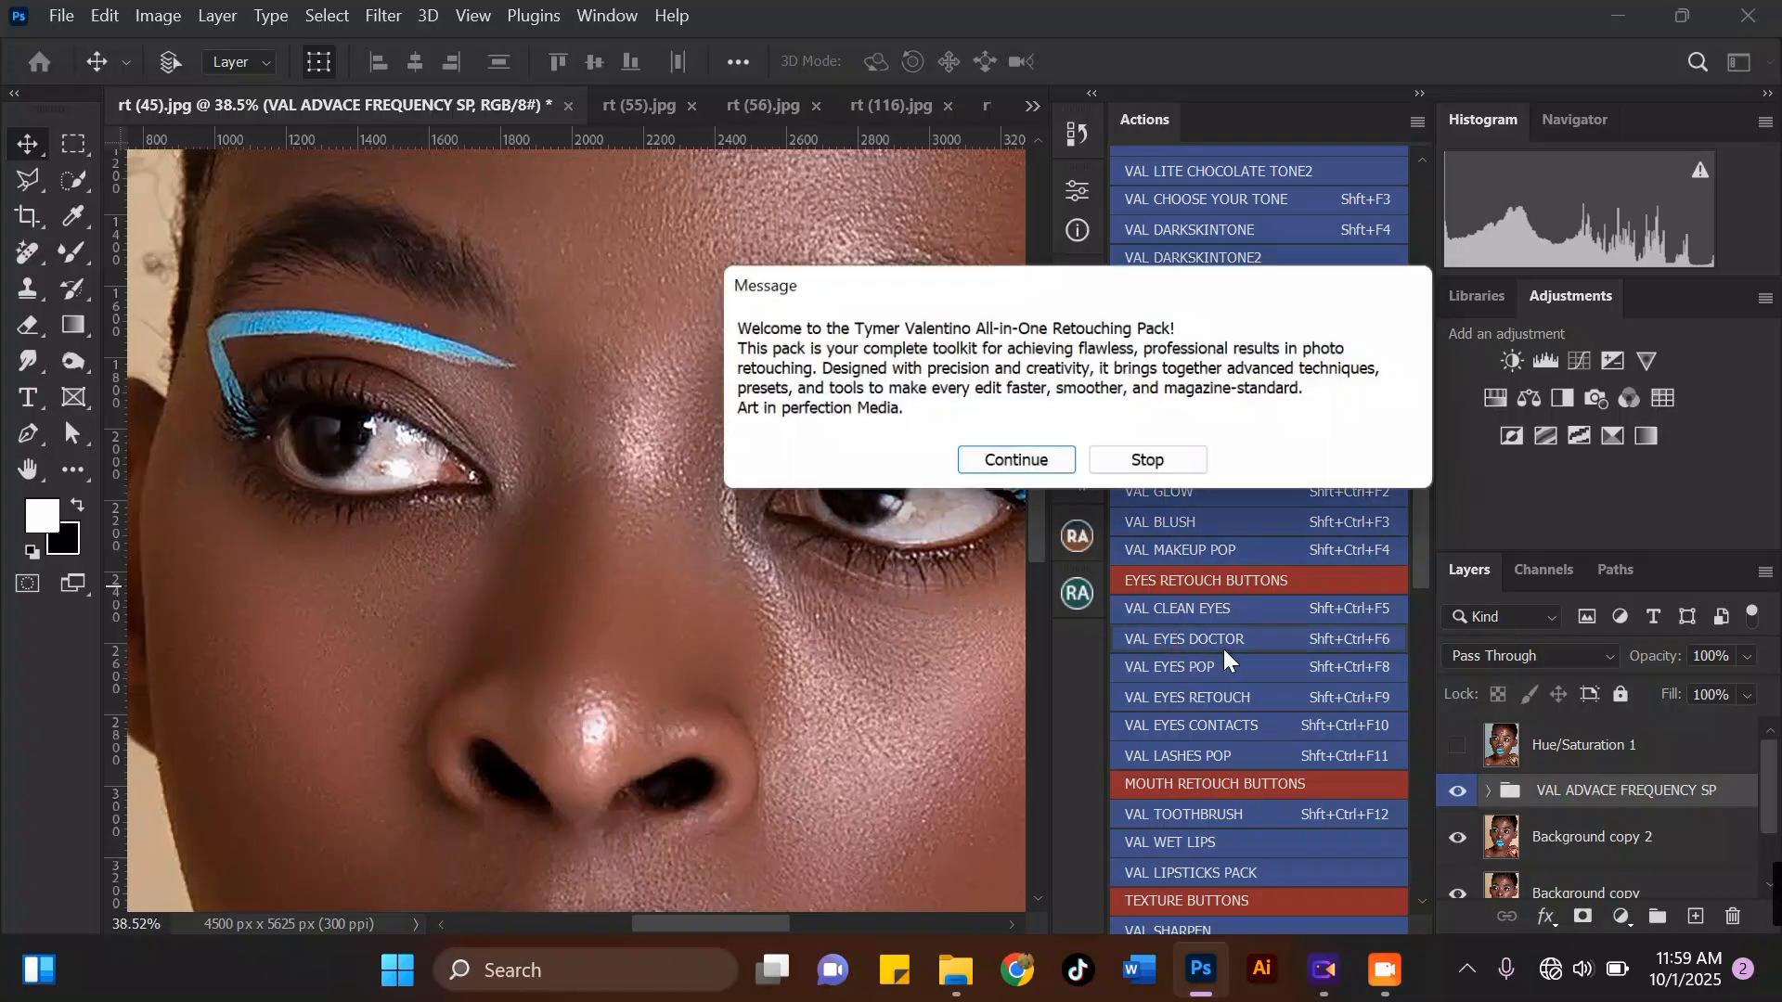
{"action": "left_click", "coordinate": [1057, 468]}
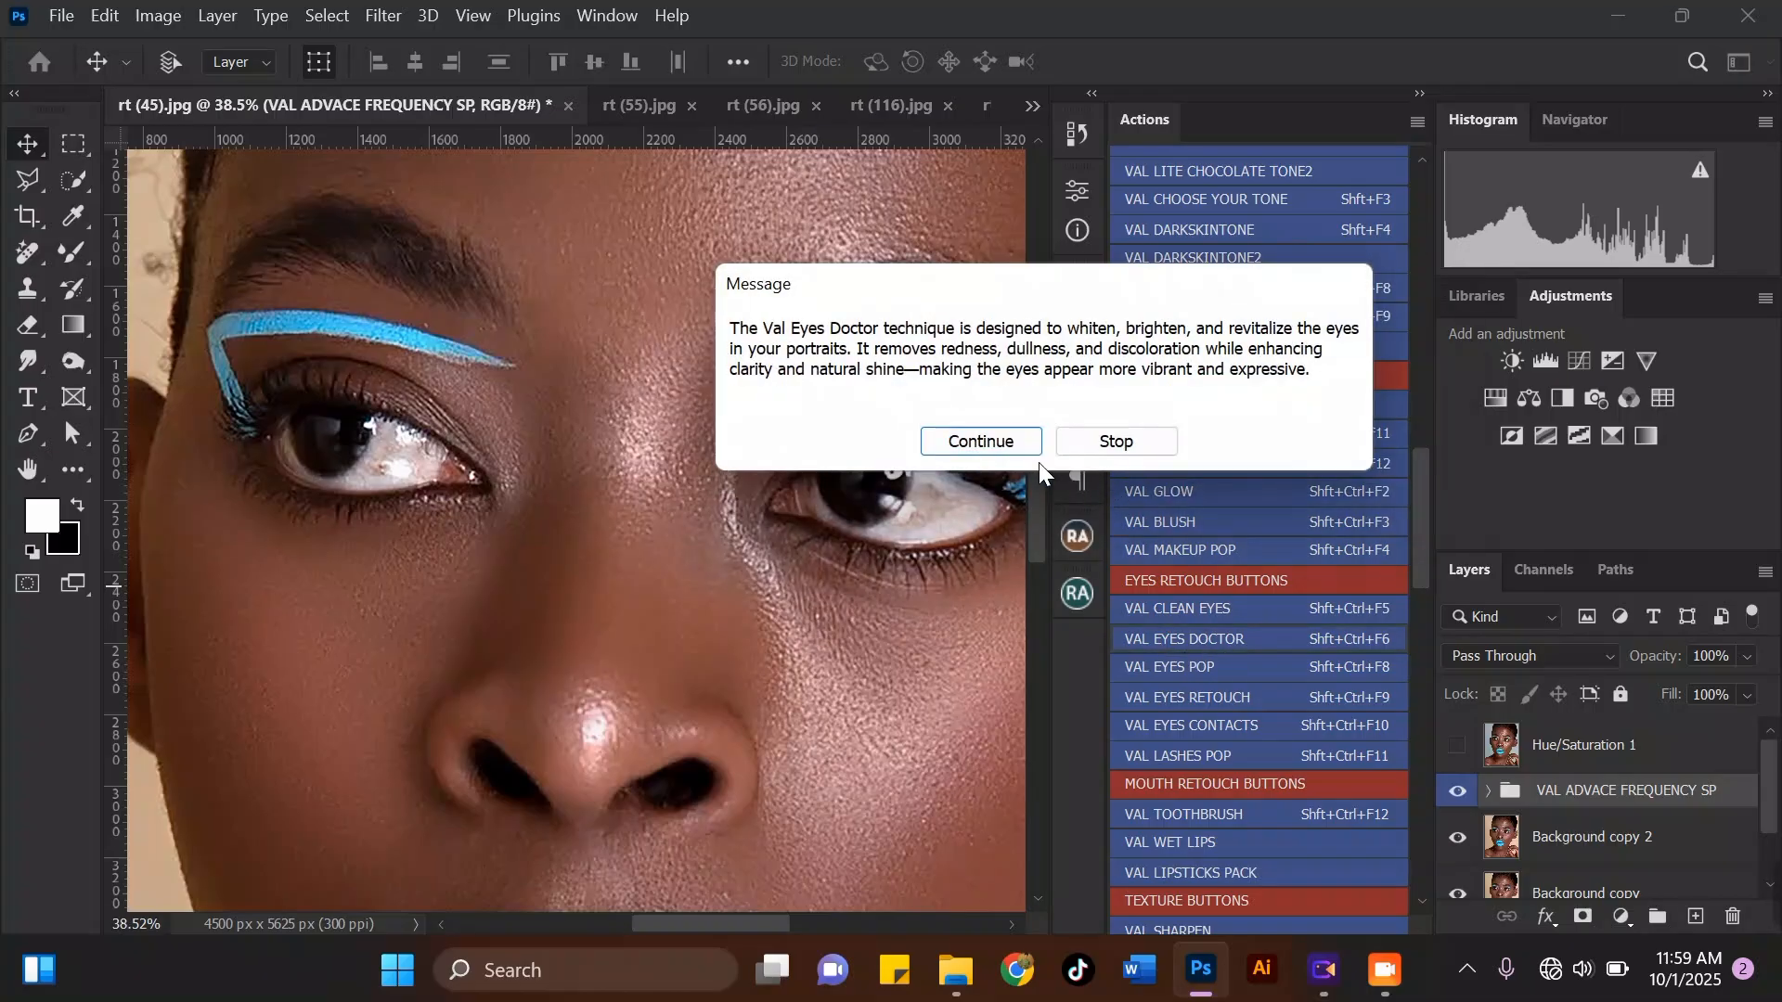
{"action": "left_click", "coordinate": [1028, 445]}
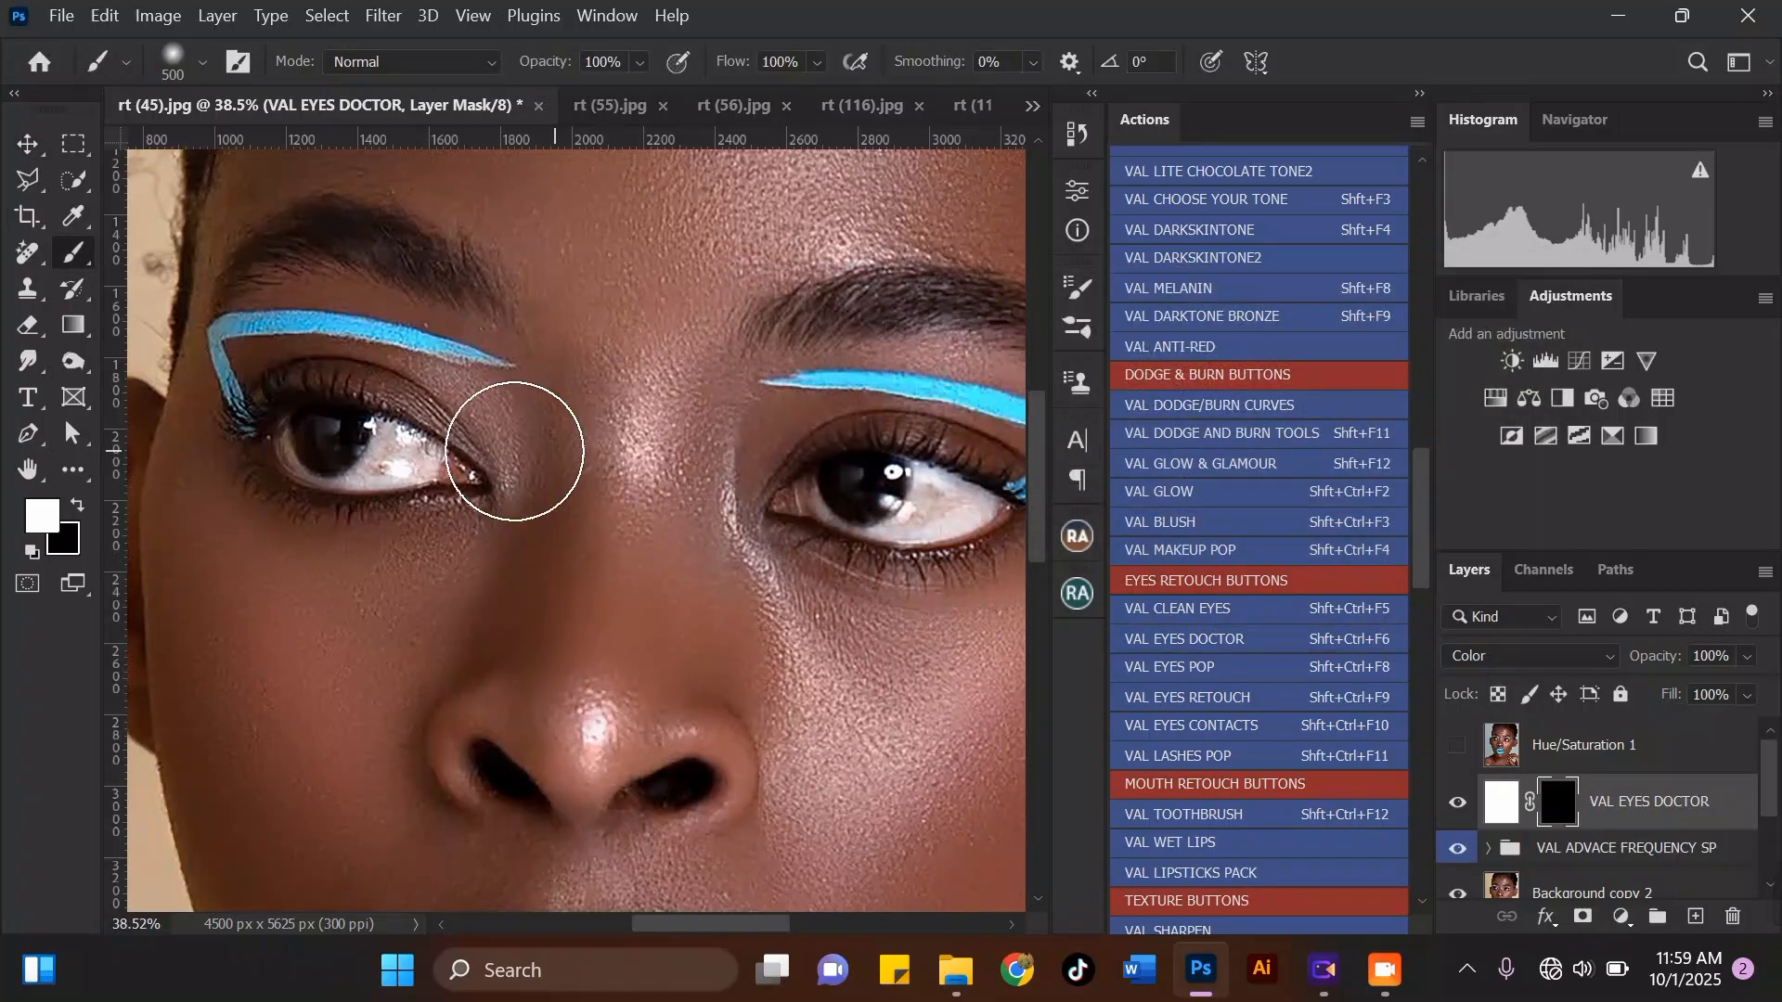
Step: Paint white on the VAL EYES DOCTOR mask over the white of the subject's left eye, using brush size 80
{"action": "scroll", "coordinate": [525, 464], "scroll_direction": "down", "scroll_amount": 2}
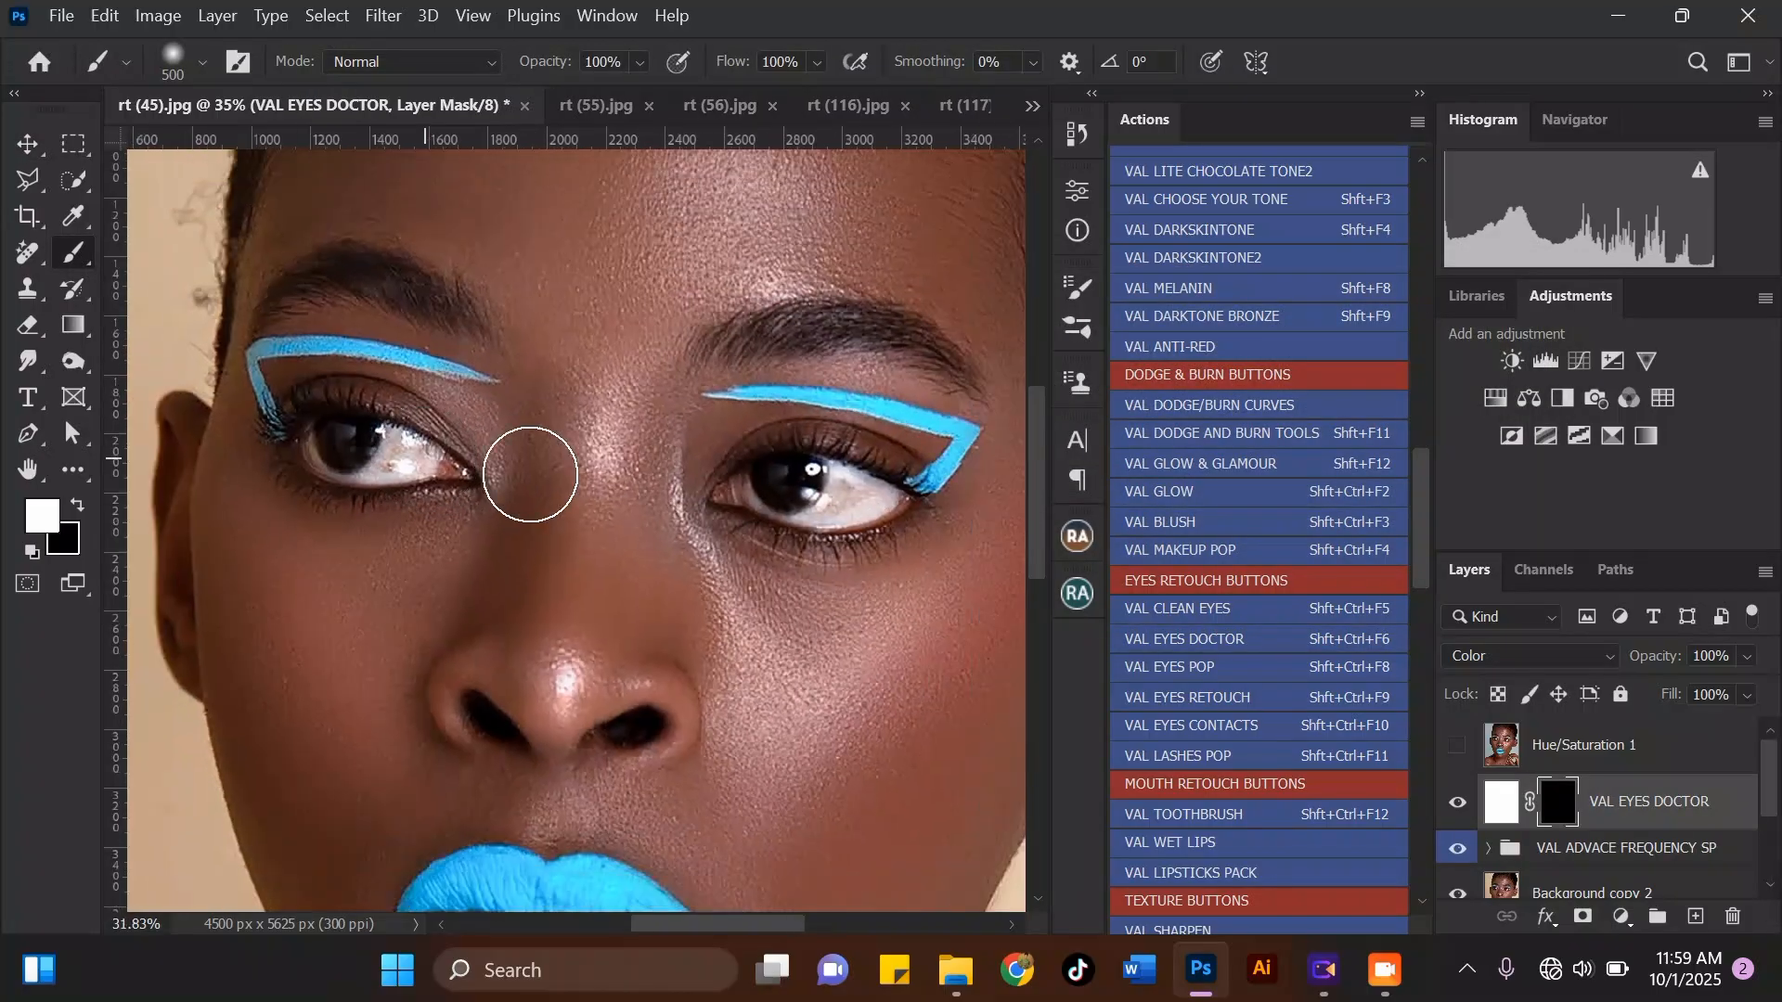
{"action": "scroll", "coordinate": [816, 477], "scroll_direction": "up", "scroll_amount": 4}
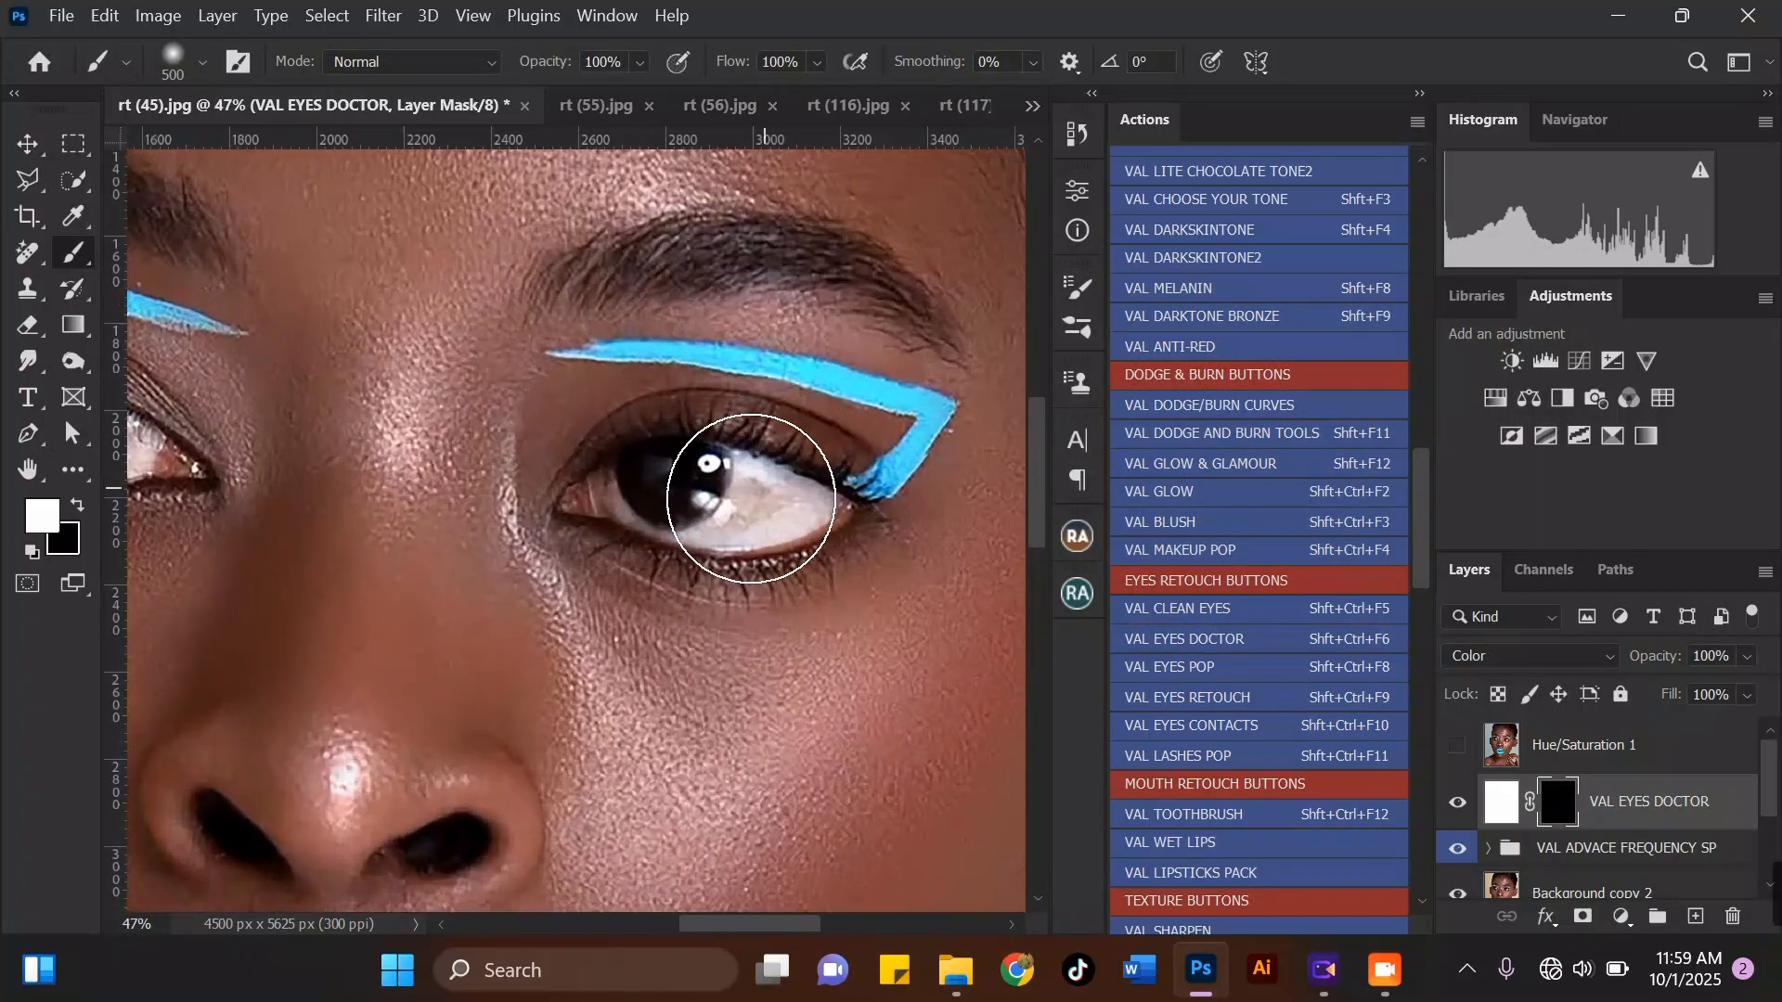
{"action": "scroll", "coordinate": [752, 498], "scroll_direction": "up", "scroll_amount": 2}
{"action": "key", "text": "bracketleft"}
{"action": "key", "text": "bracketleft"}
{"action": "key", "text": "bracketleft"}
{"action": "key", "text": "bracketleft"}
{"action": "key", "text": "bracketleft"}
{"action": "key", "text": "bracketleft"}
{"action": "key", "text": "bracketleft"}
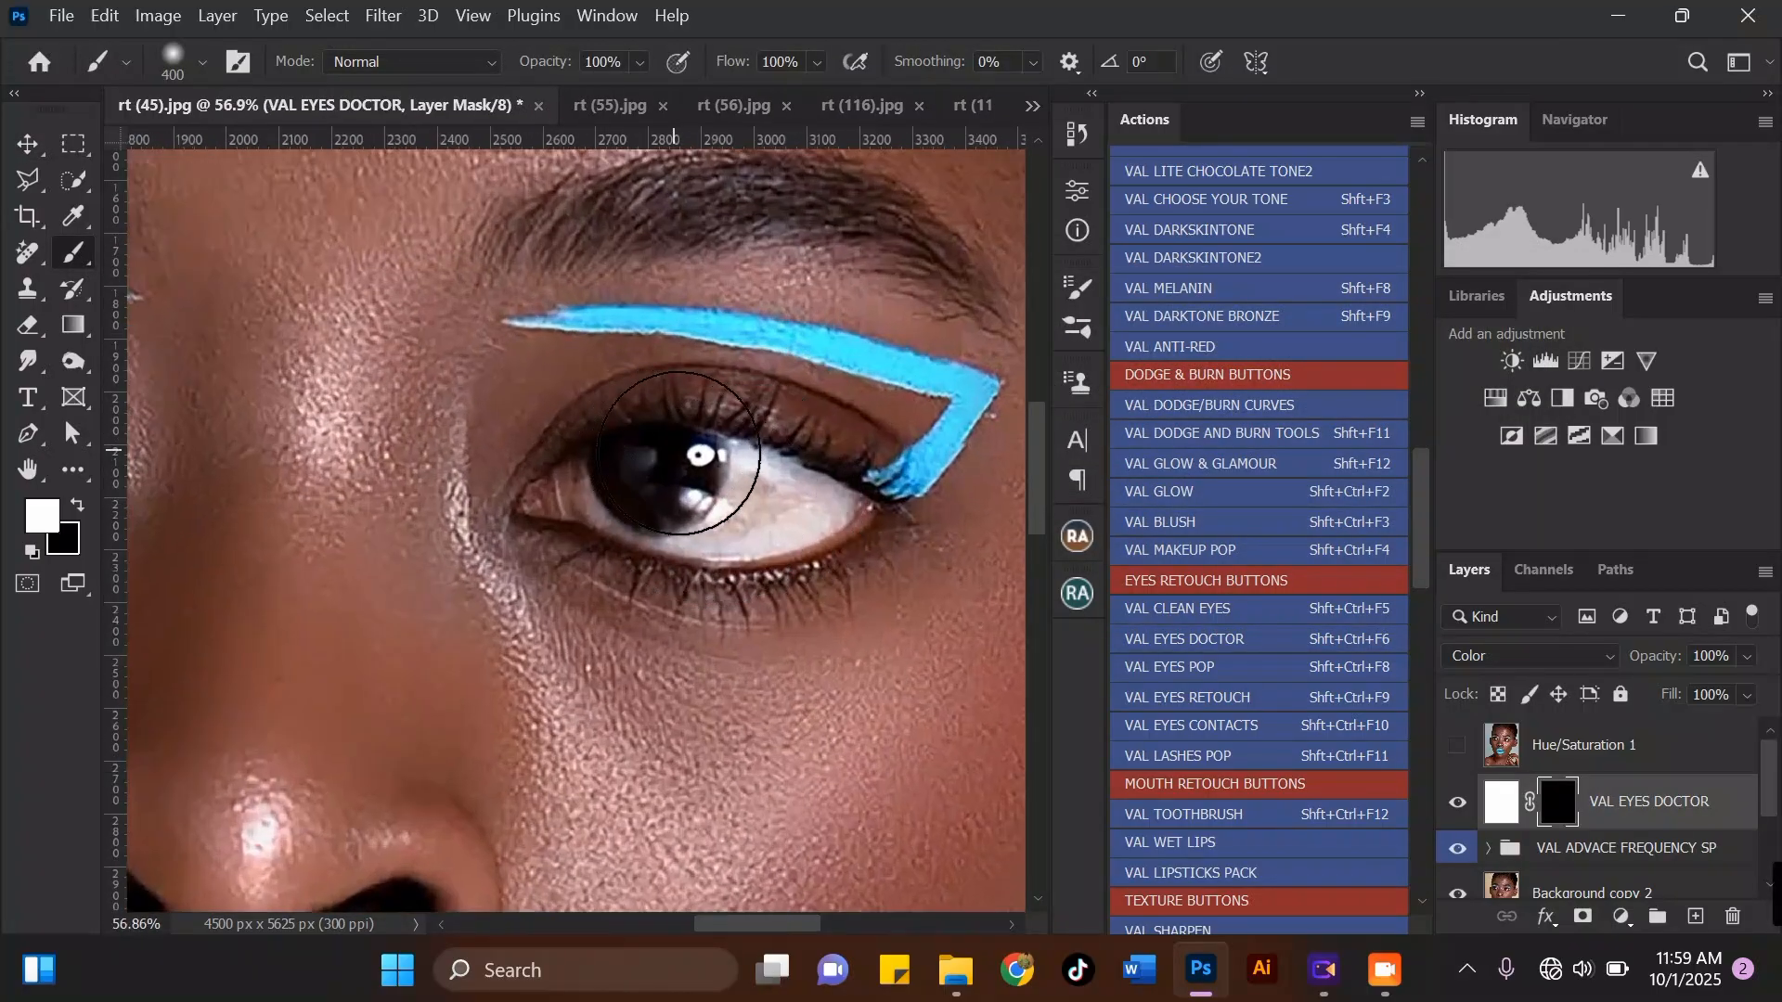
{"action": "scroll", "coordinate": [736, 451], "scroll_direction": "up", "scroll_amount": 1}
{"action": "scroll", "coordinate": [736, 451], "scroll_direction": "up", "scroll_amount": 1}
{"action": "key", "text": "bracketleft"}
{"action": "key", "text": "bracketleft"}
{"action": "key", "text": "bracketleft"}
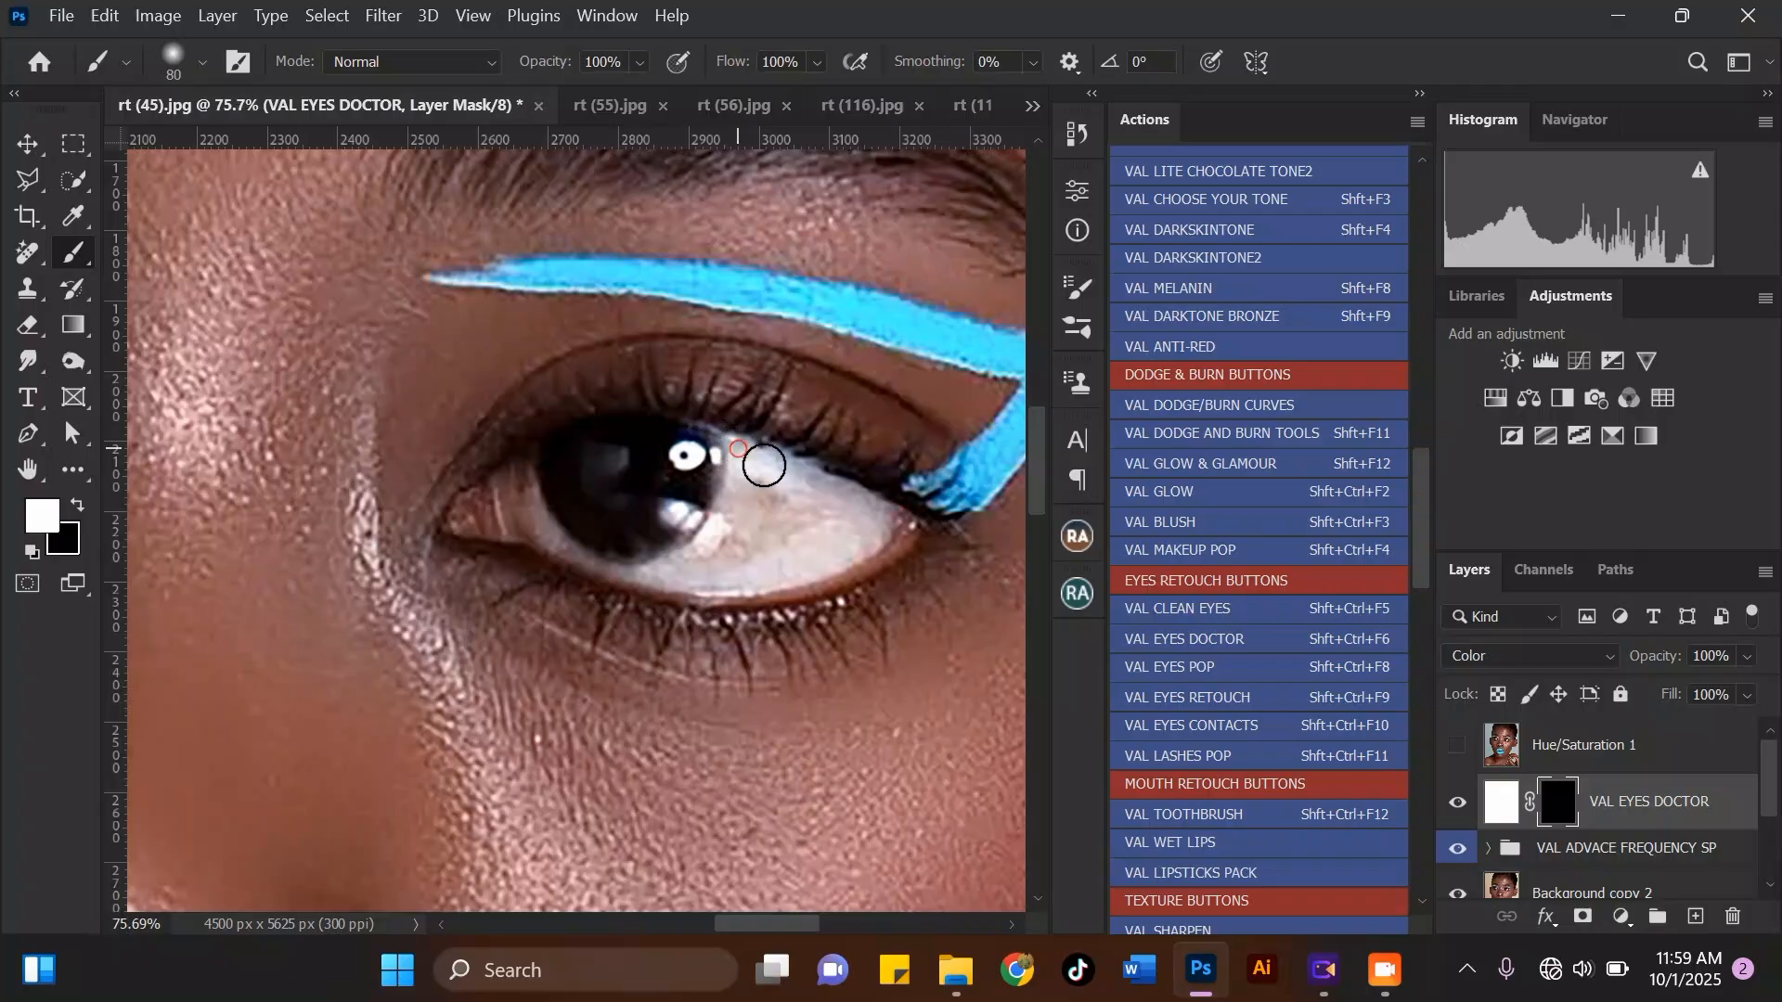
{"action": "mouse_move", "coordinate": [858, 538]}
{"action": "left_mouse_down"}
{"action": "mouse_move", "coordinate": [795, 547]}
{"action": "mouse_move", "coordinate": [740, 470]}
{"action": "mouse_move", "coordinate": [829, 515]}
{"action": "mouse_move", "coordinate": [762, 539]}
{"action": "mouse_move", "coordinate": [751, 504]}
{"action": "mouse_move", "coordinate": [697, 558]}
{"action": "mouse_move", "coordinate": [829, 538]}
{"action": "mouse_move", "coordinate": [814, 559]}
{"action": "mouse_move", "coordinate": [671, 576]}
{"action": "mouse_move", "coordinate": [849, 511]}
{"action": "left_mouse_up"}
{"action": "scroll", "coordinate": [849, 511], "scroll_direction": "down", "scroll_amount": 2}
{"action": "scroll", "coordinate": [586, 522], "scroll_direction": "up", "scroll_amount": 3}
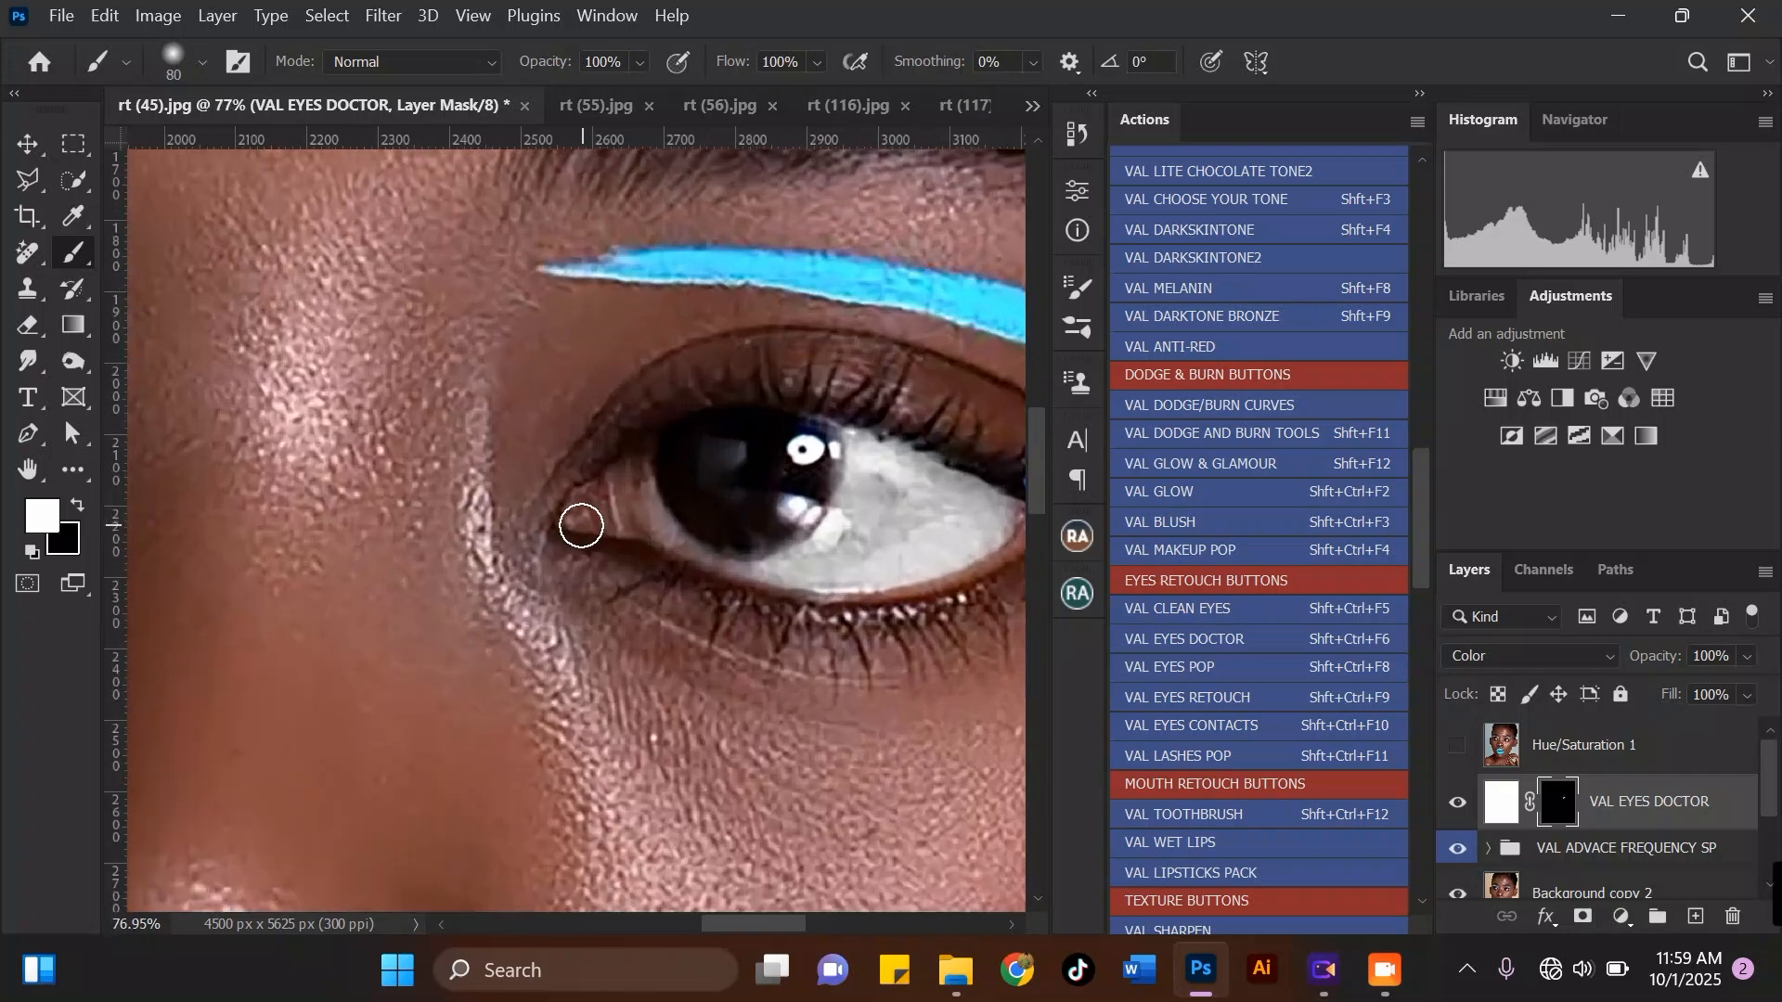
Step: Paint the mask over the inner corner of the subject's left eye and along the iris edge, reducing the brush to size 35
{"action": "key", "text": "bracketleft"}
{"action": "mouse_move", "coordinate": [596, 514]}
{"action": "left_mouse_down"}
{"action": "mouse_move", "coordinate": [644, 461]}
{"action": "mouse_move", "coordinate": [668, 511]}
{"action": "mouse_move", "coordinate": [720, 549]}
{"action": "mouse_move", "coordinate": [598, 525]}
{"action": "mouse_move", "coordinate": [613, 507]}
{"action": "mouse_move", "coordinate": [677, 524]}
{"action": "left_mouse_up"}
{"action": "key", "text": "bracketleft"}
{"action": "key", "text": "bracketleft"}
{"action": "key", "text": "bracketleft"}
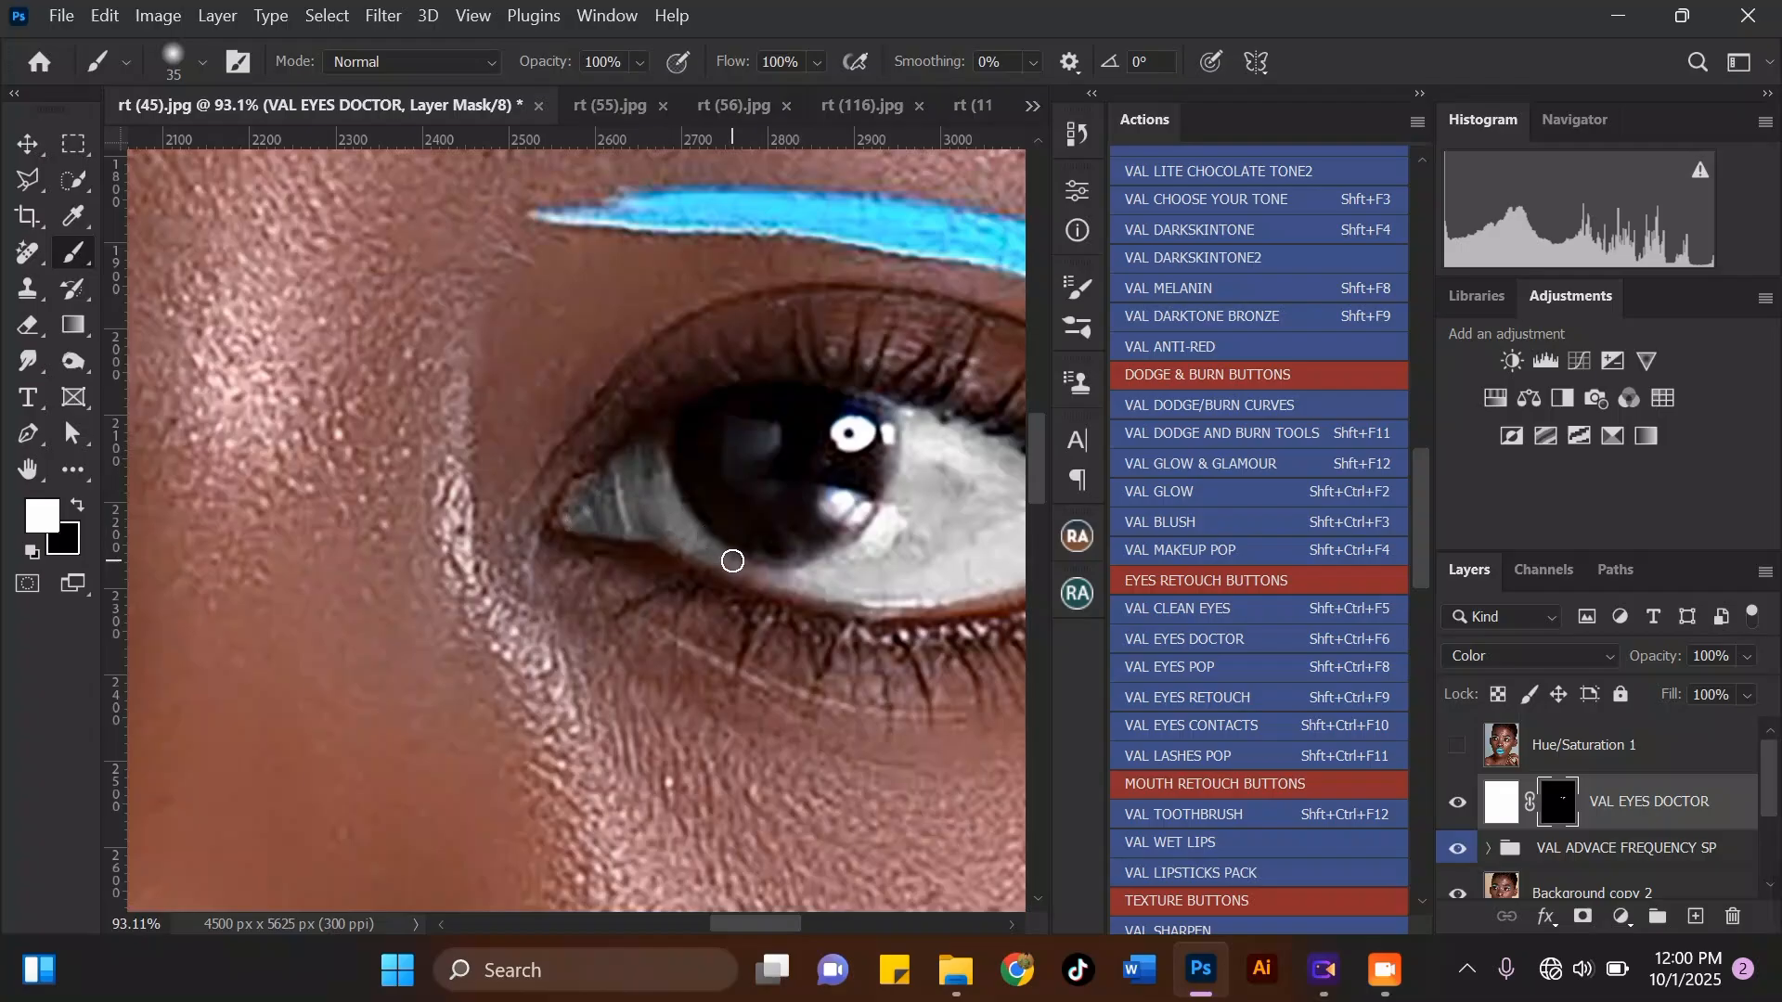
Step: Paint the VAL EYES DOCTOR mask over the white of the subject's right eye, enlarging the brush to size 50
{"action": "scroll", "coordinate": [811, 541], "scroll_direction": "down", "scroll_amount": 10}
{"action": "scroll", "coordinate": [350, 450], "scroll_direction": "up", "scroll_amount": 10}
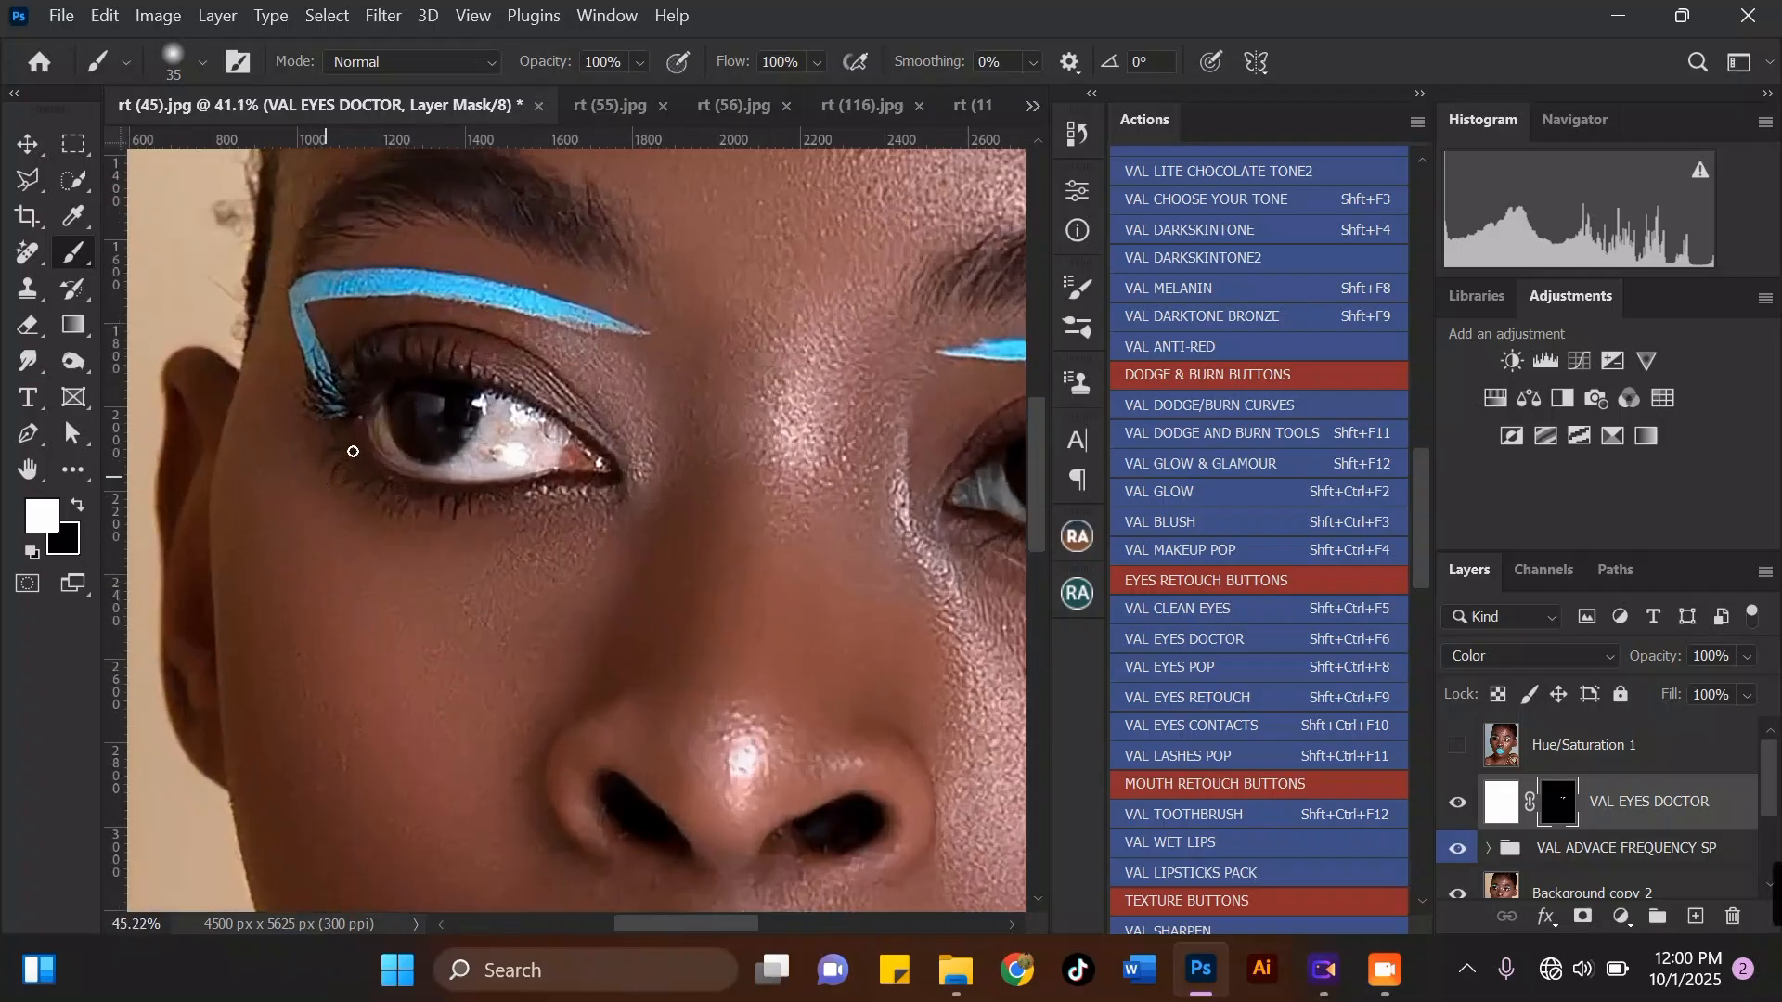
{"action": "key", "text": "bracketright"}
{"action": "scroll", "coordinate": [375, 375], "scroll_direction": "up", "scroll_amount": 1}
{"action": "key", "text": "bracketright"}
{"action": "mouse_move", "coordinate": [426, 406]}
{"action": "left_mouse_down"}
{"action": "mouse_move", "coordinate": [418, 473]}
{"action": "mouse_move", "coordinate": [446, 515]}
{"action": "mouse_move", "coordinate": [427, 452]}
{"action": "mouse_move", "coordinate": [452, 528]}
{"action": "mouse_move", "coordinate": [566, 568]}
{"action": "left_mouse_up"}
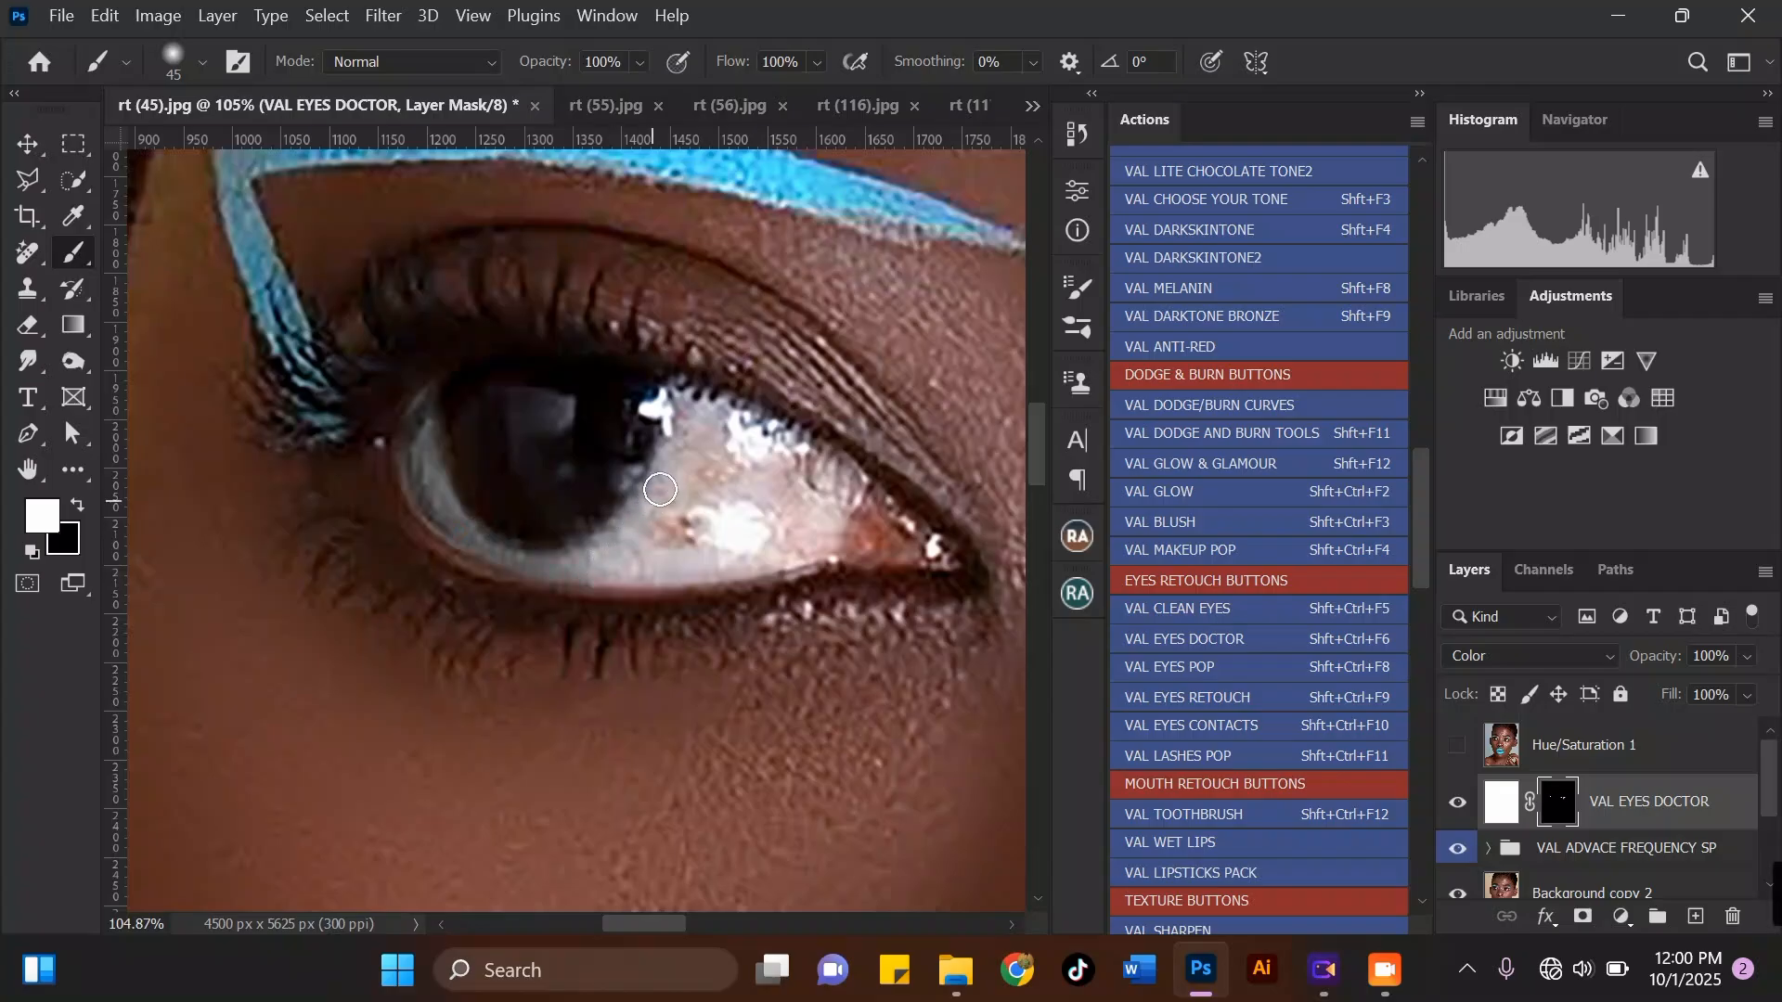
{"action": "key", "text": "bracketright"}
{"action": "mouse_move", "coordinate": [711, 416]}
{"action": "left_mouse_down"}
{"action": "mouse_move", "coordinate": [830, 477]}
{"action": "mouse_move", "coordinate": [894, 527]}
{"action": "mouse_move", "coordinate": [883, 537]}
{"action": "left_mouse_up"}
{"action": "left_click_drag", "start_coordinate": [672, 562], "coordinate": [750, 463]}
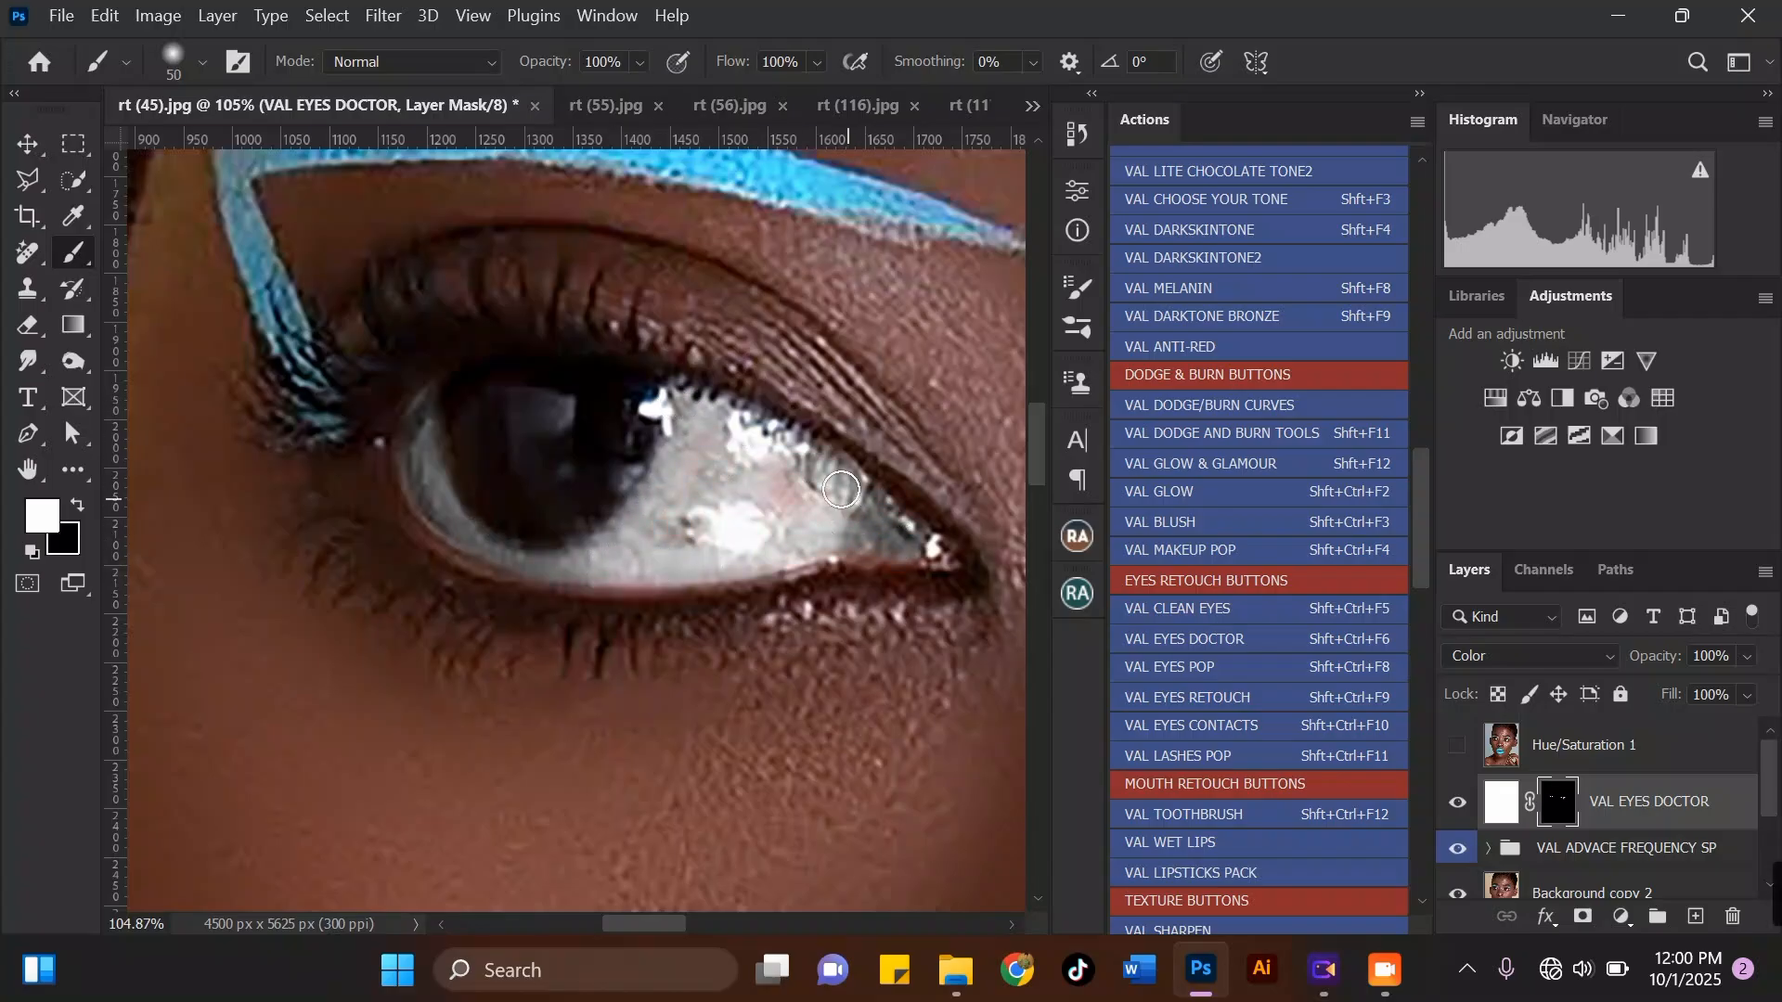
Step: Examine both corrected eyes up close and against the whole face for an even, natural look
{"action": "scroll", "coordinate": [584, 504], "scroll_direction": "down", "scroll_amount": 8}
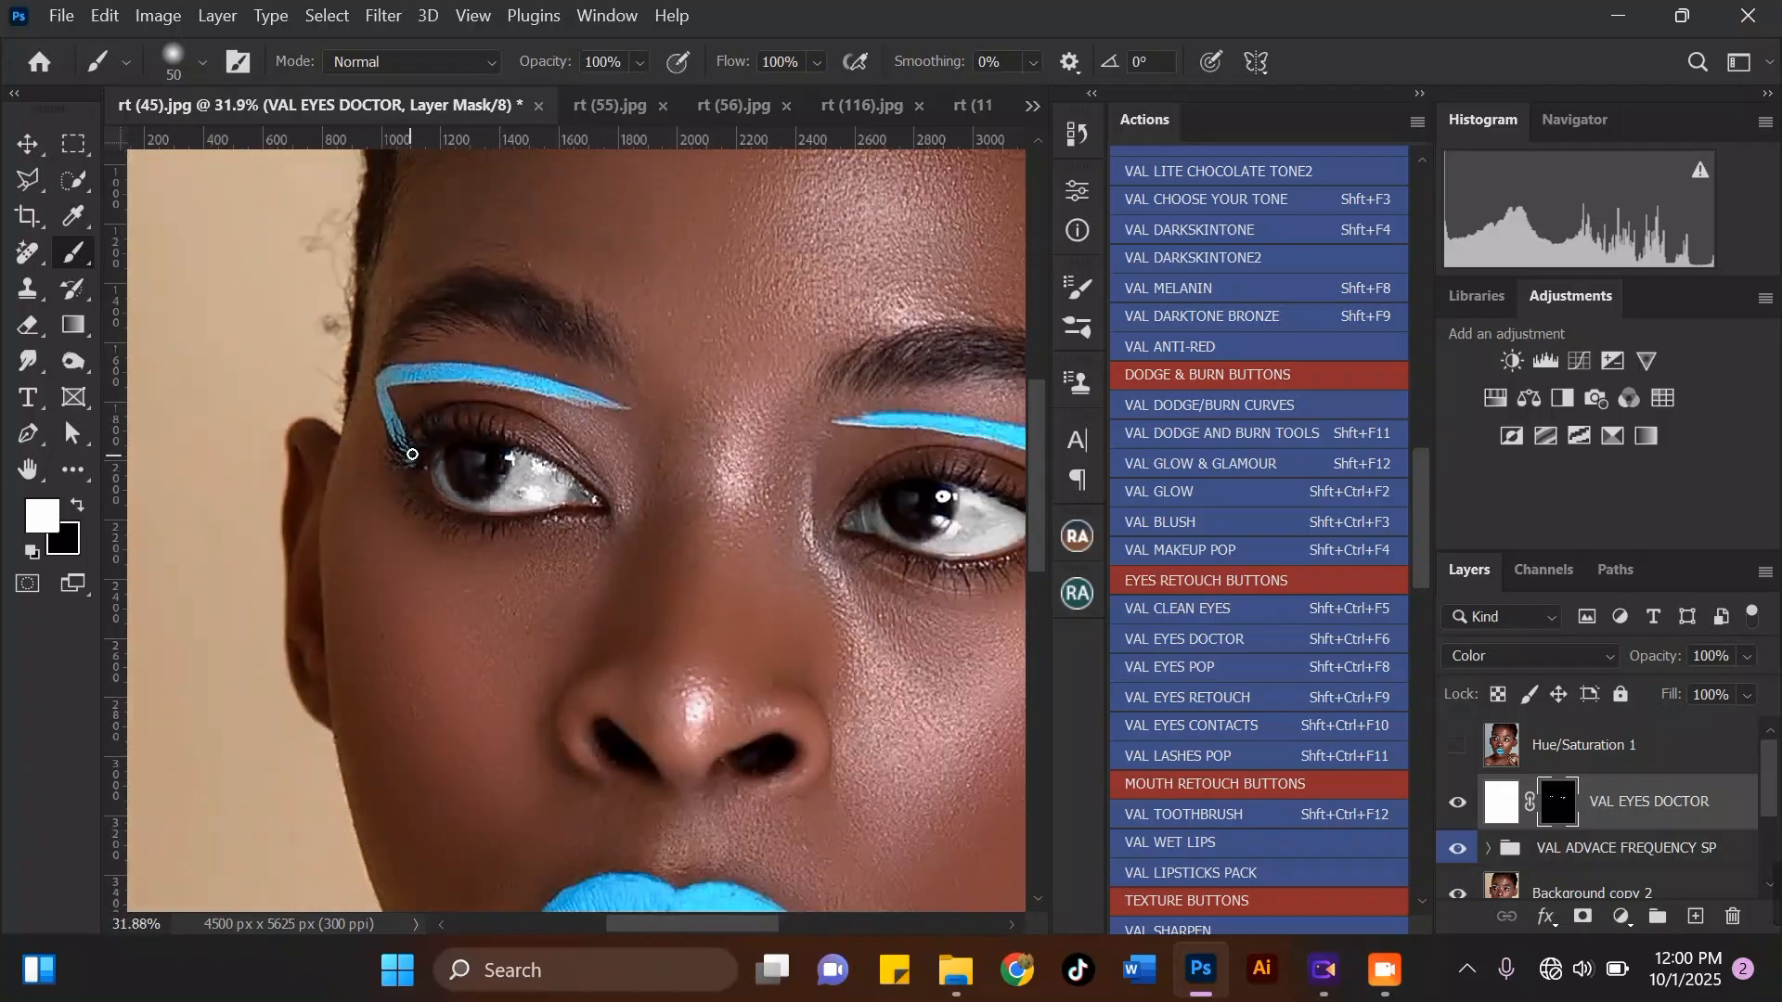
{"action": "scroll", "coordinate": [869, 397], "scroll_direction": "up", "scroll_amount": 3}
{"action": "scroll", "coordinate": [869, 397], "scroll_direction": "down", "scroll_amount": 2}
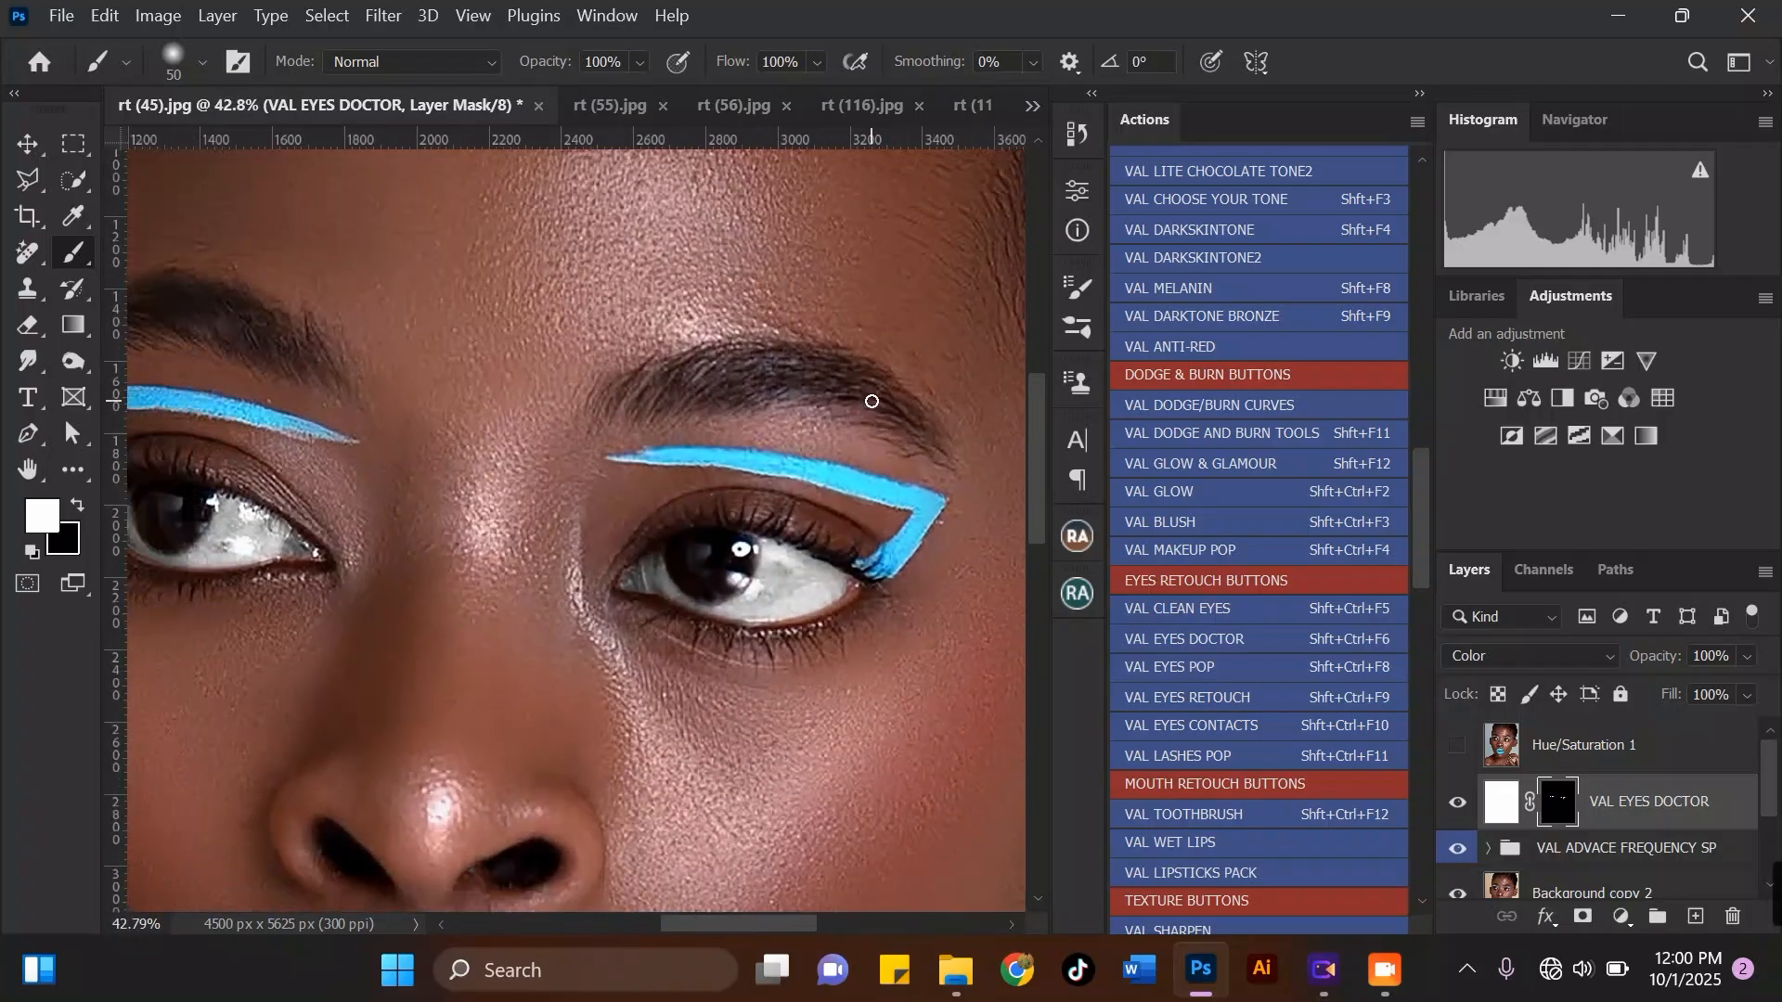
{"action": "scroll", "coordinate": [532, 462], "scroll_direction": "down", "scroll_amount": 1}
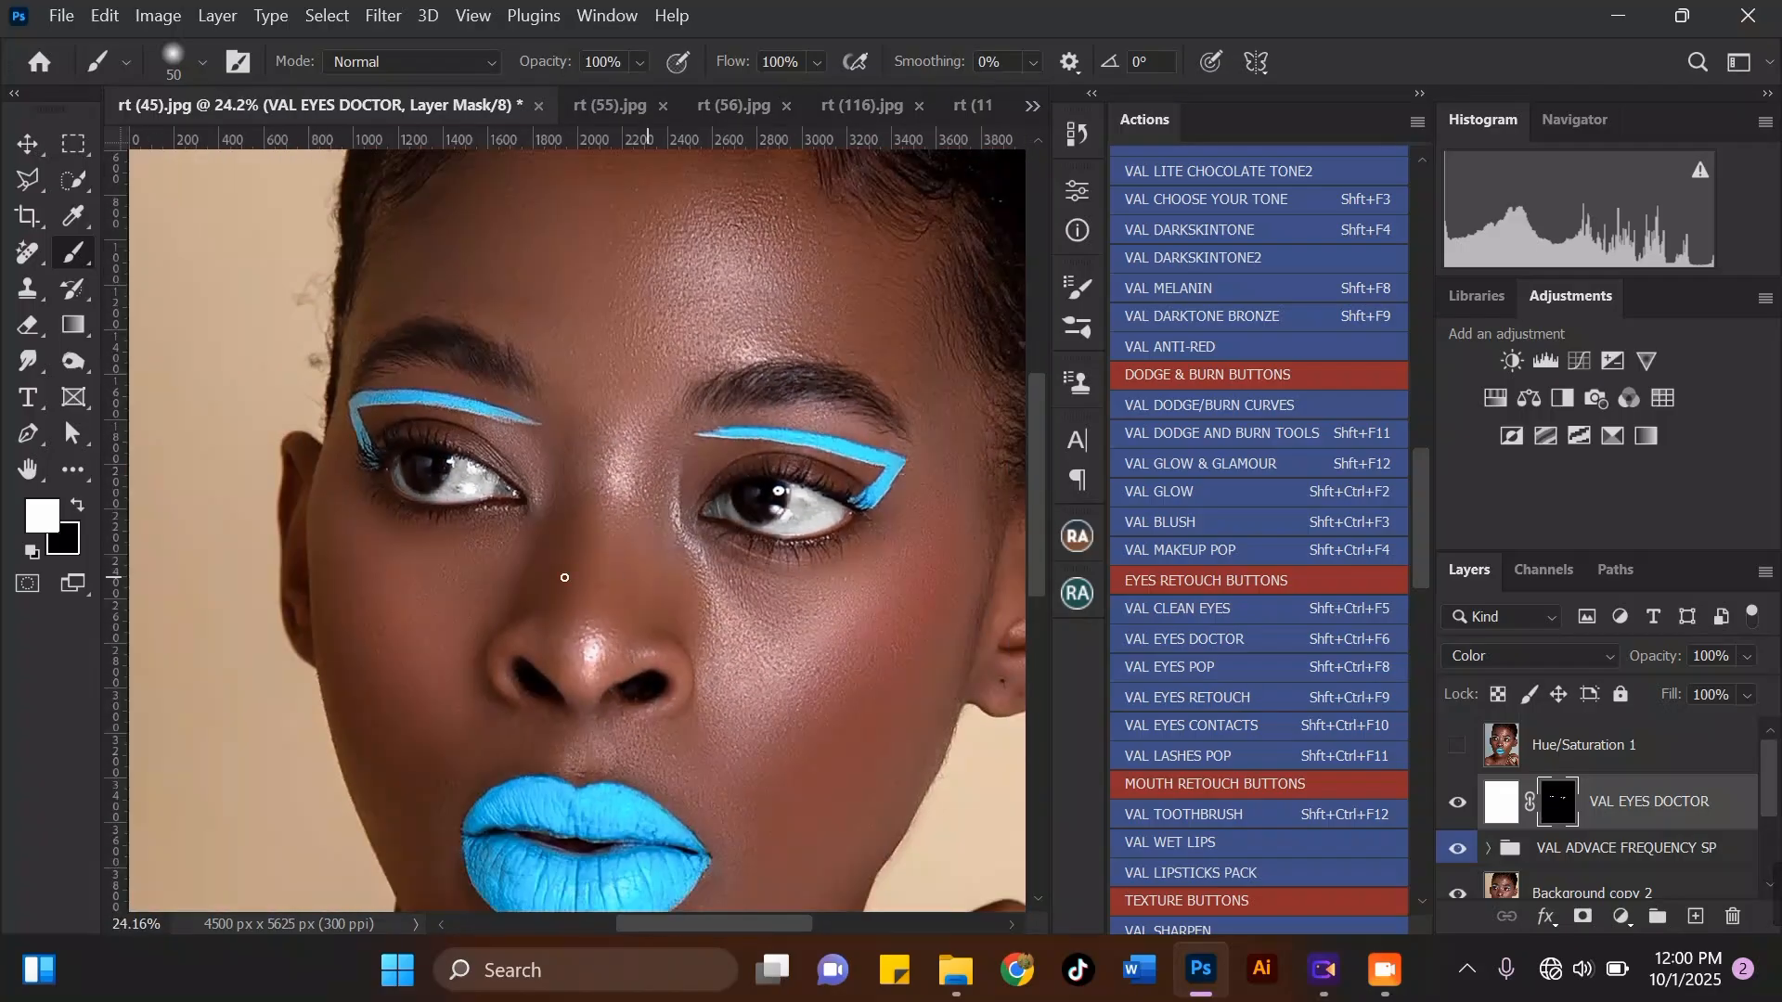
{"action": "scroll", "coordinate": [515, 471], "scroll_direction": "up", "scroll_amount": 1}
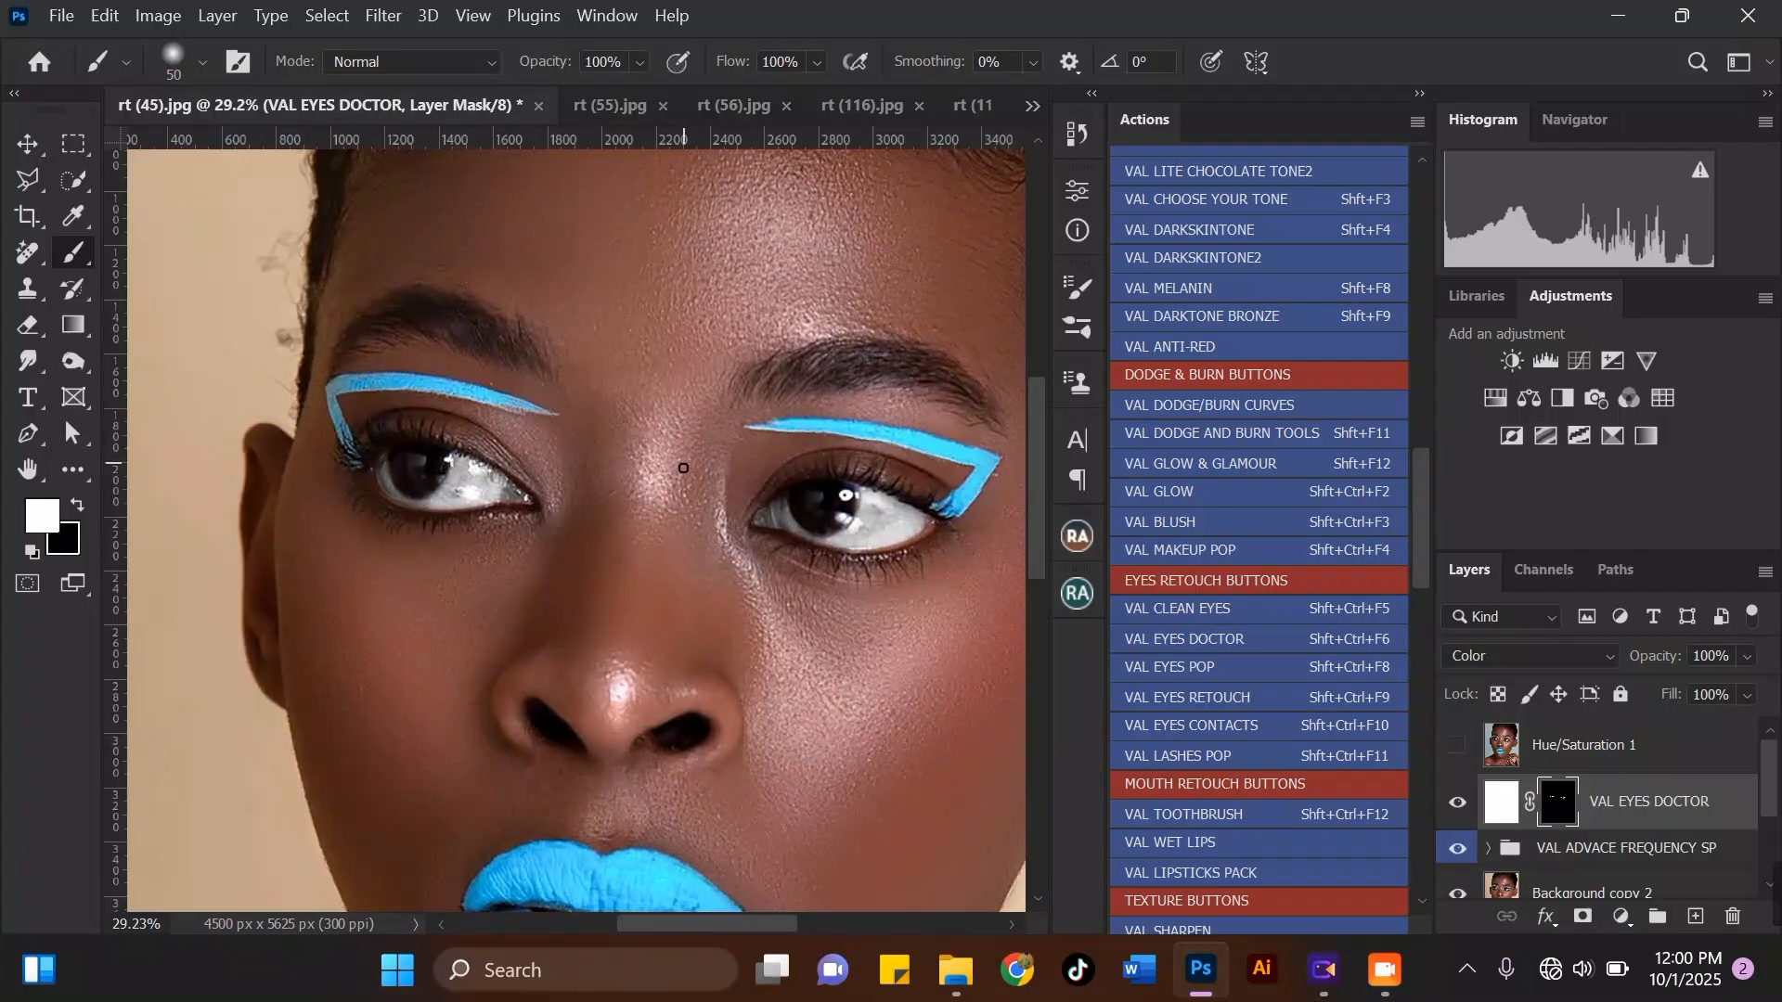
{"action": "scroll", "coordinate": [570, 488], "scroll_direction": "down", "scroll_amount": 1}
{"action": "scroll", "coordinate": [600, 419], "scroll_direction": "down", "scroll_amount": 1}
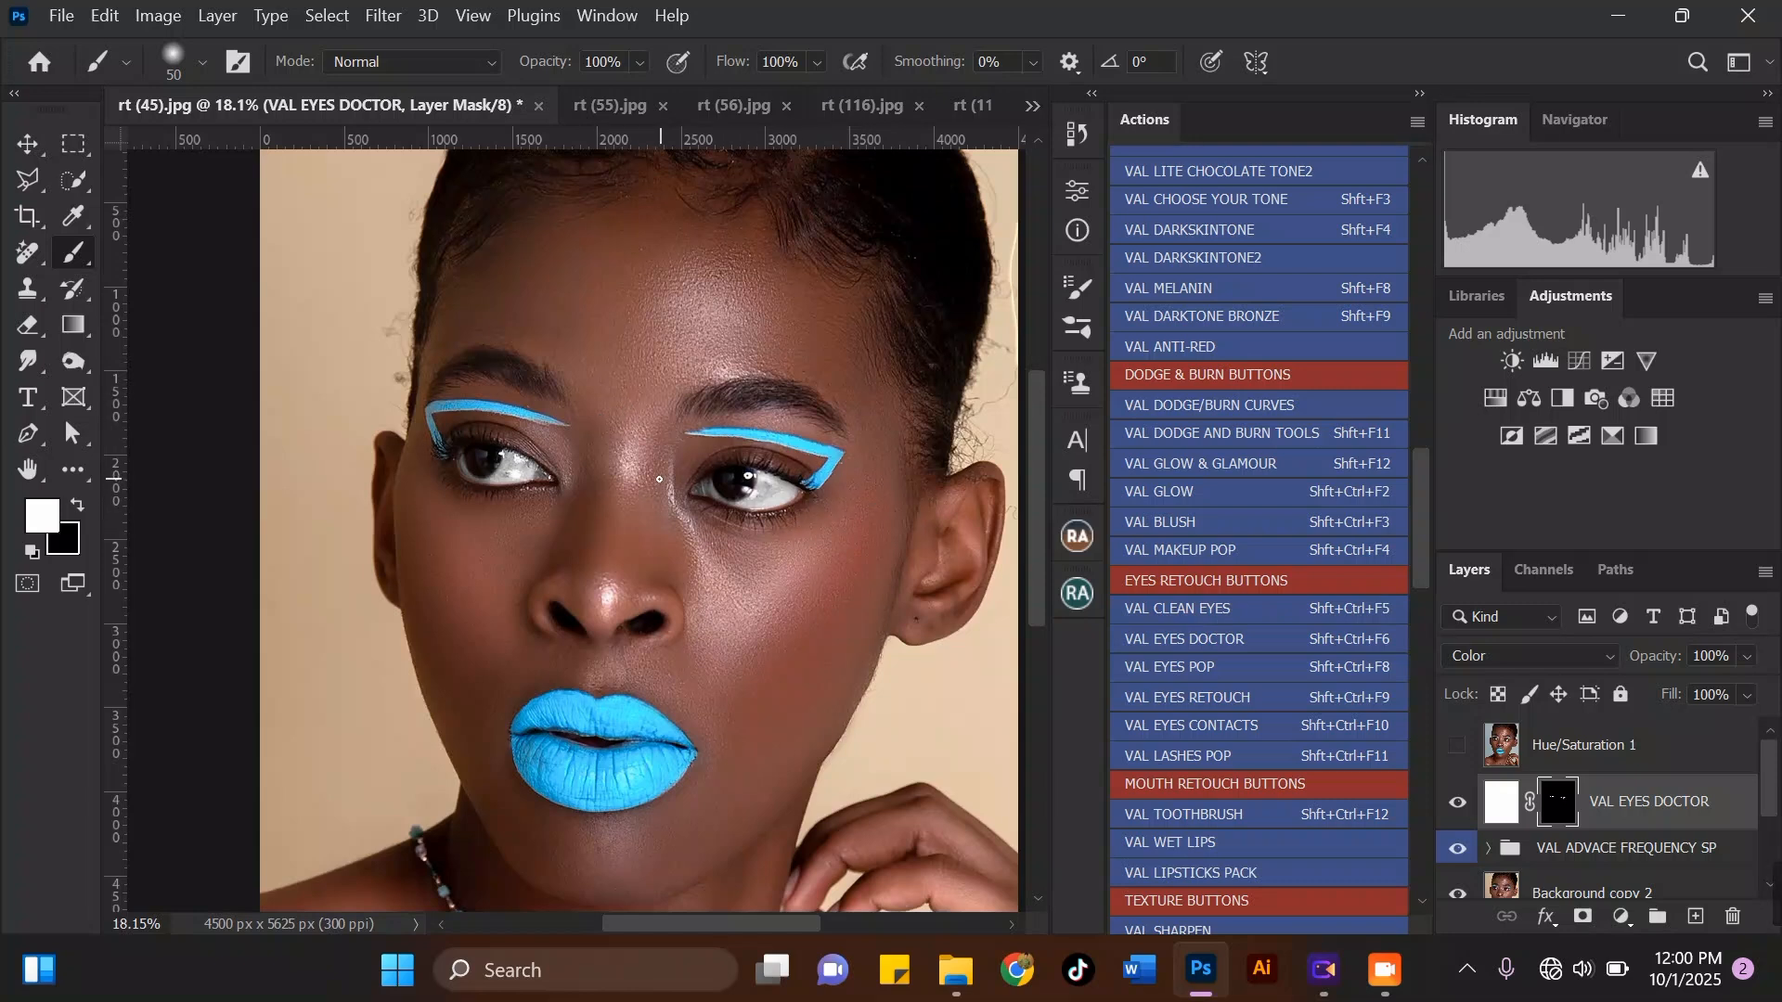
{"action": "scroll", "coordinate": [629, 483], "scroll_direction": "up", "scroll_amount": 1}
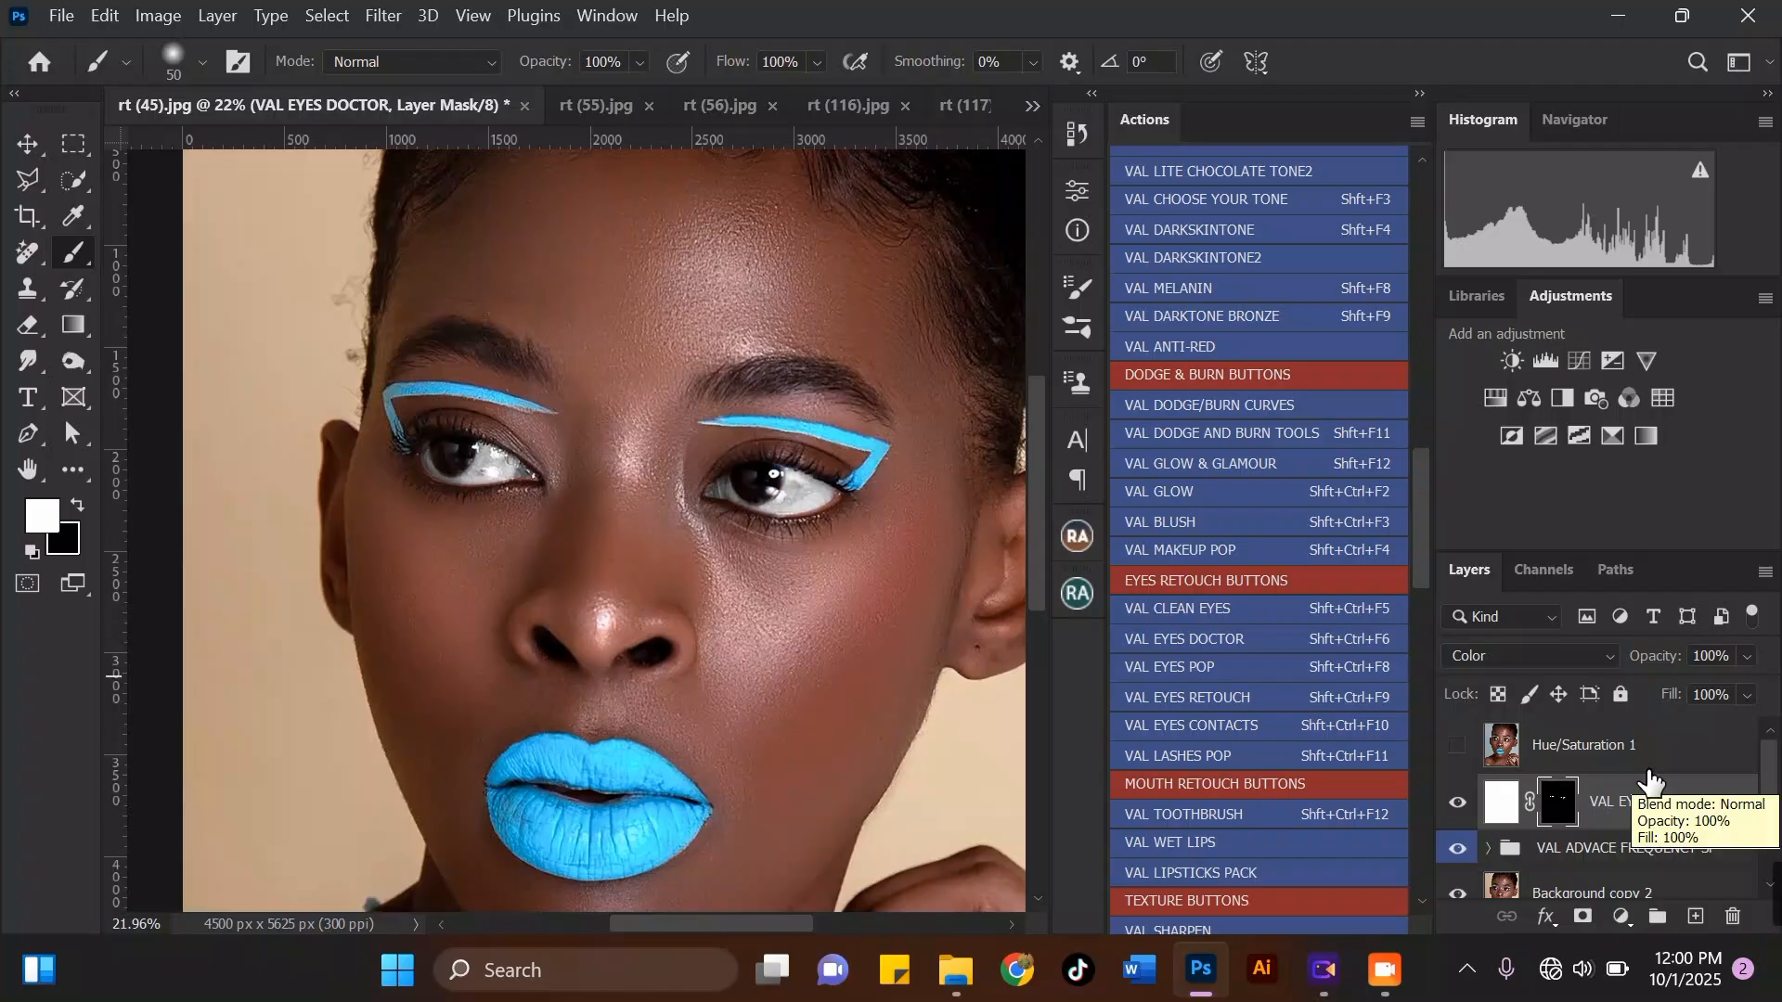
Step: Duplicate the VAL EYES DOCTOR layer and set the copy's blend mode to Soft Light
{"action": "key", "text": "ctrl+j"}
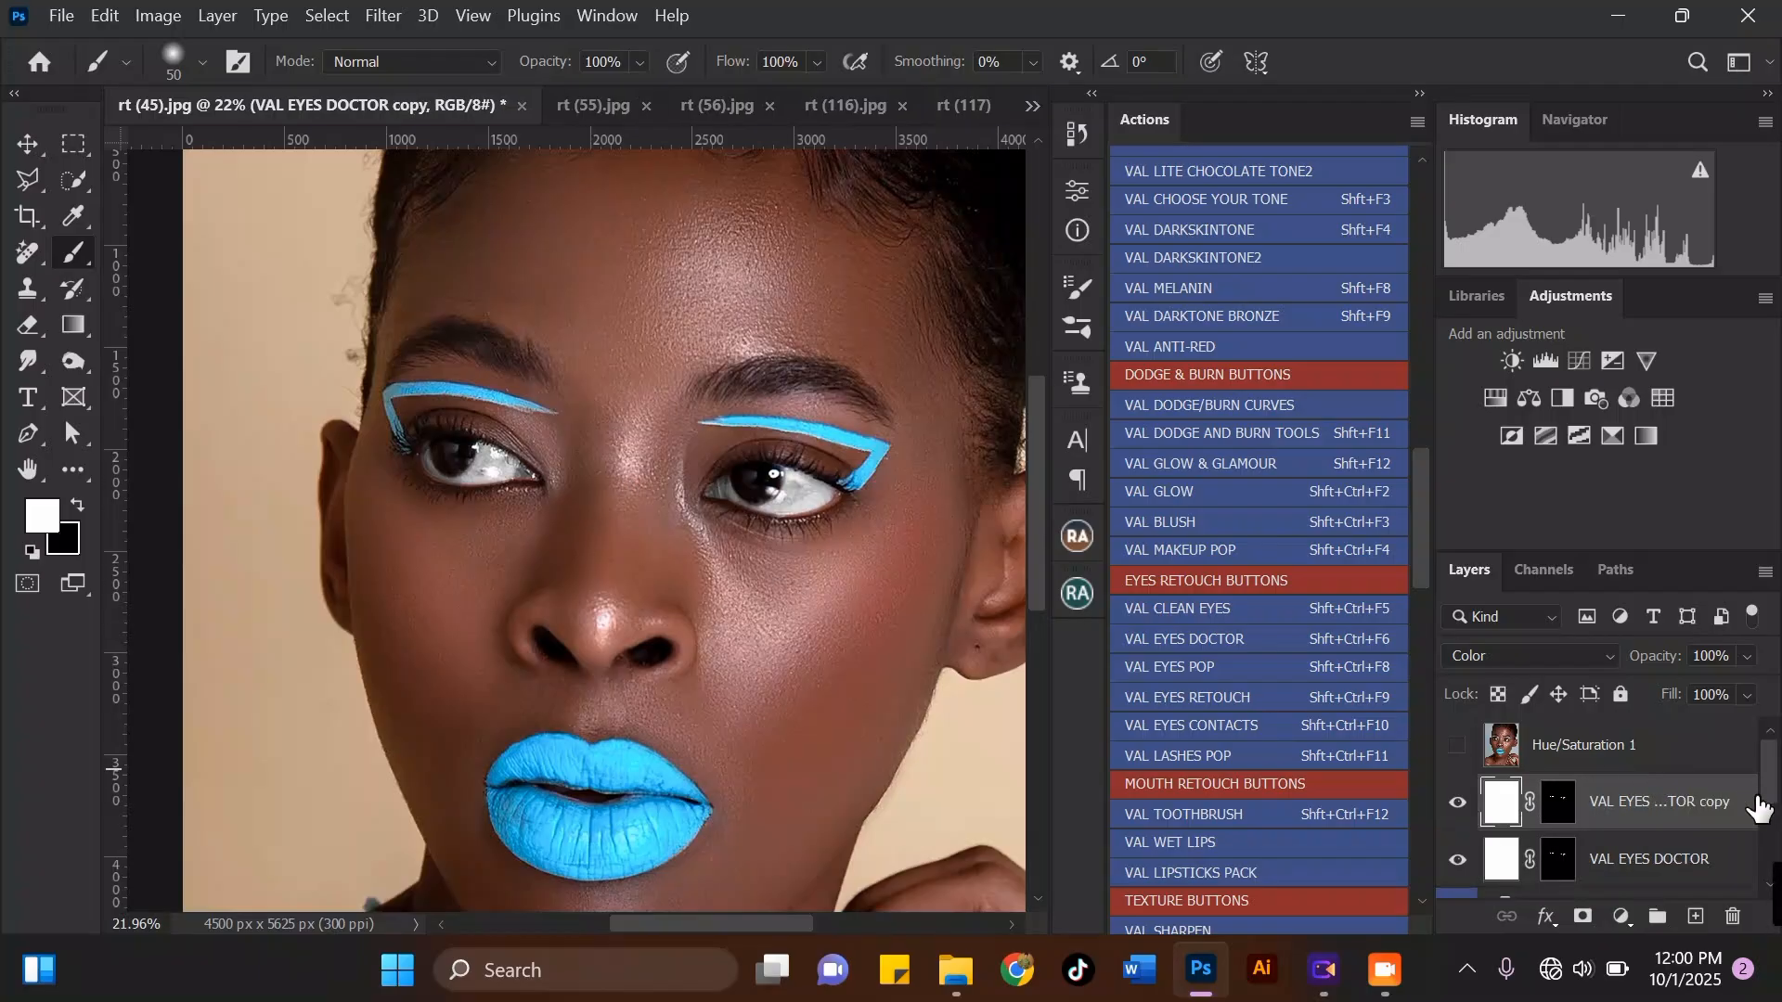
{"action": "left_click", "coordinate": [1534, 656]}
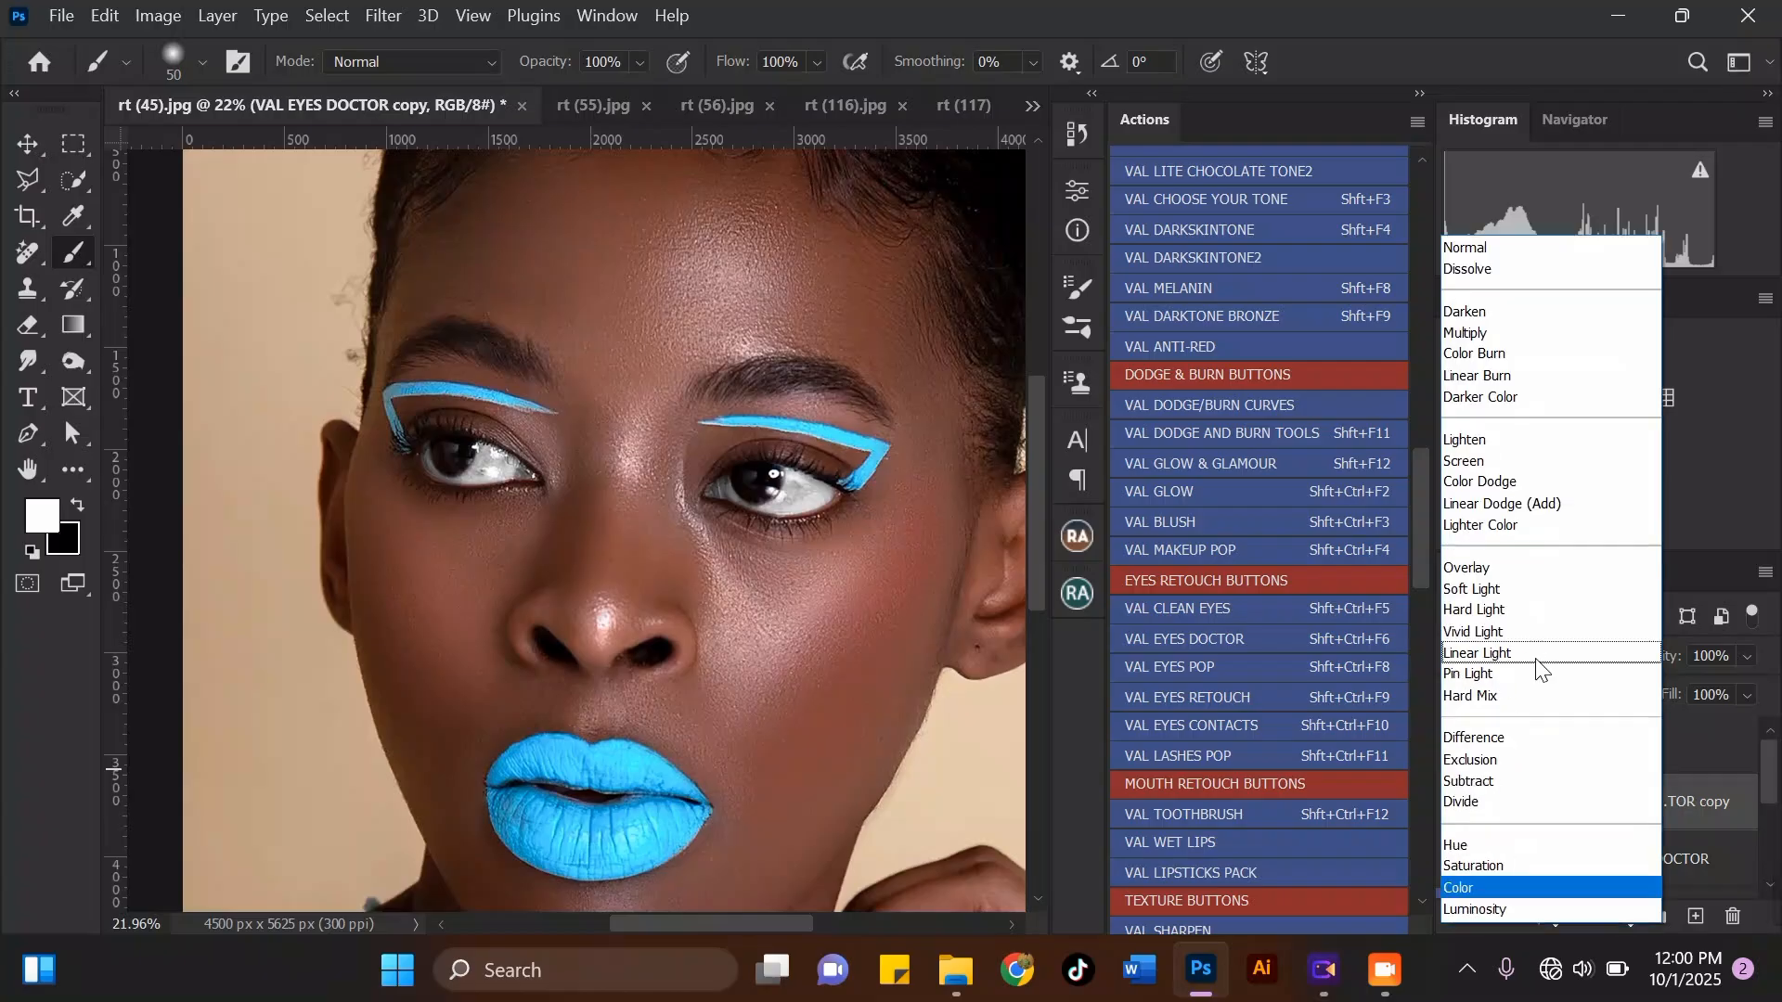
{"action": "left_click", "coordinate": [1501, 590]}
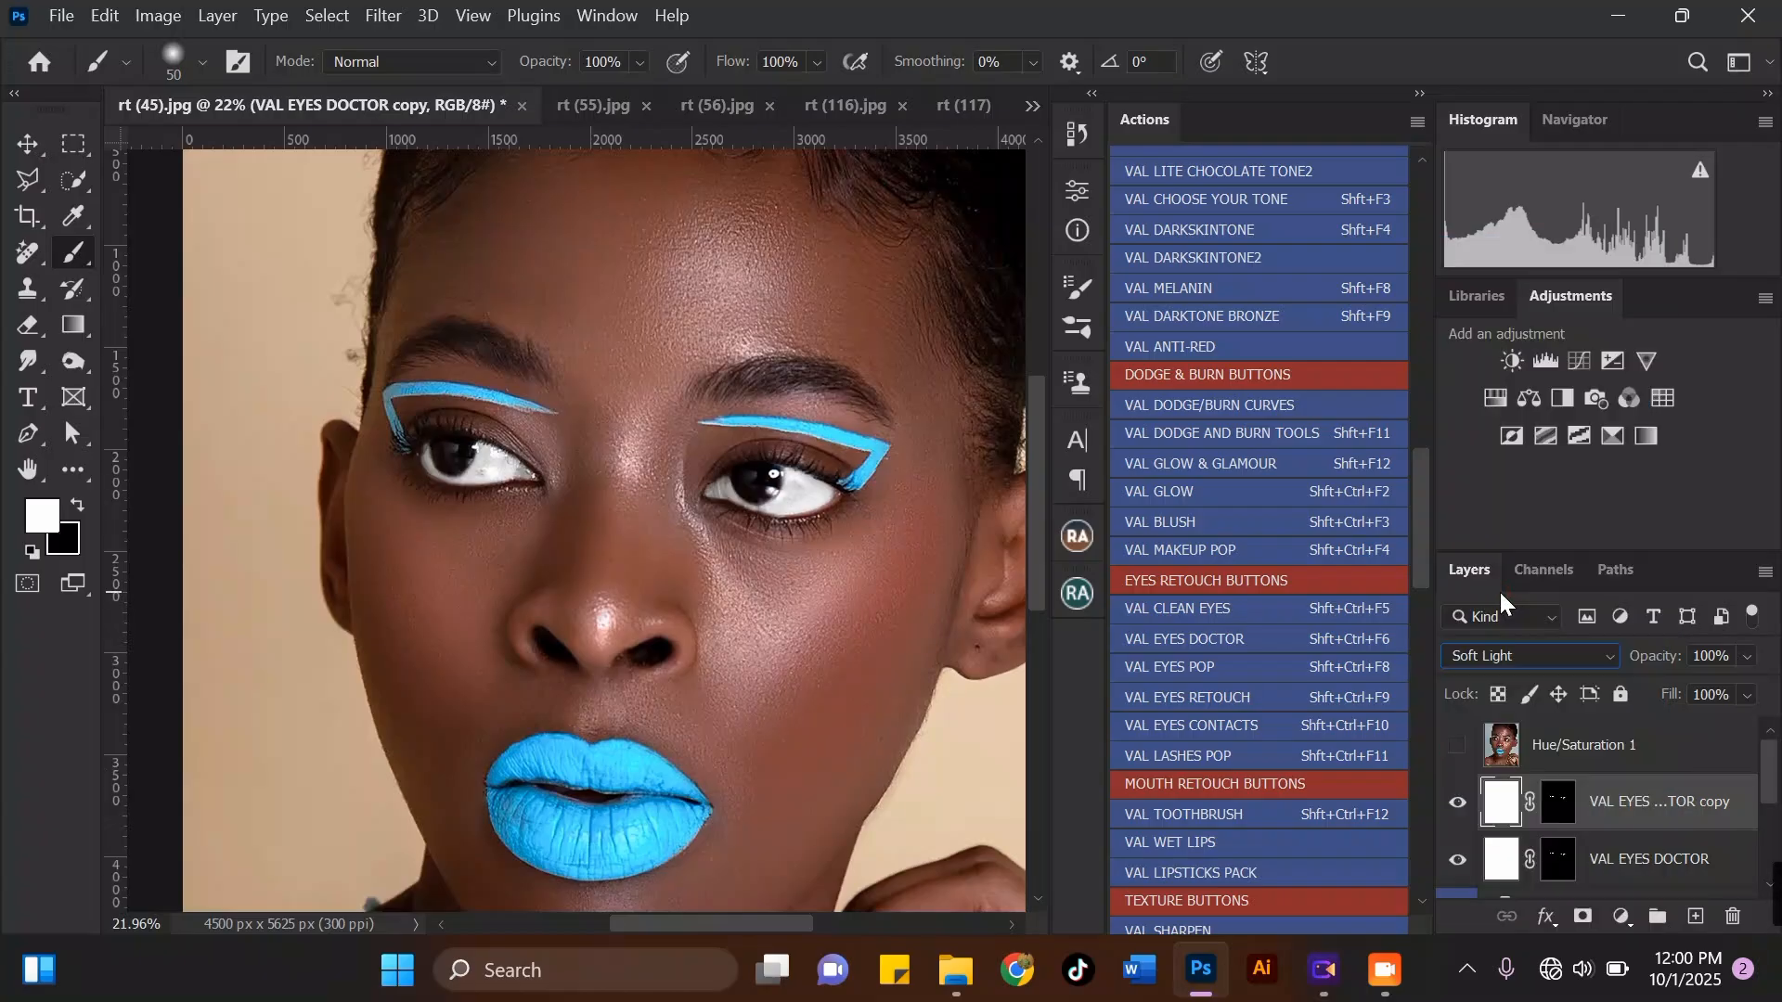
Step: Reduce the opacity of the original VAL EYES DOCTOR layer and set its Soft Light copy to 40% opacity
{"action": "left_click", "coordinate": [1667, 864]}
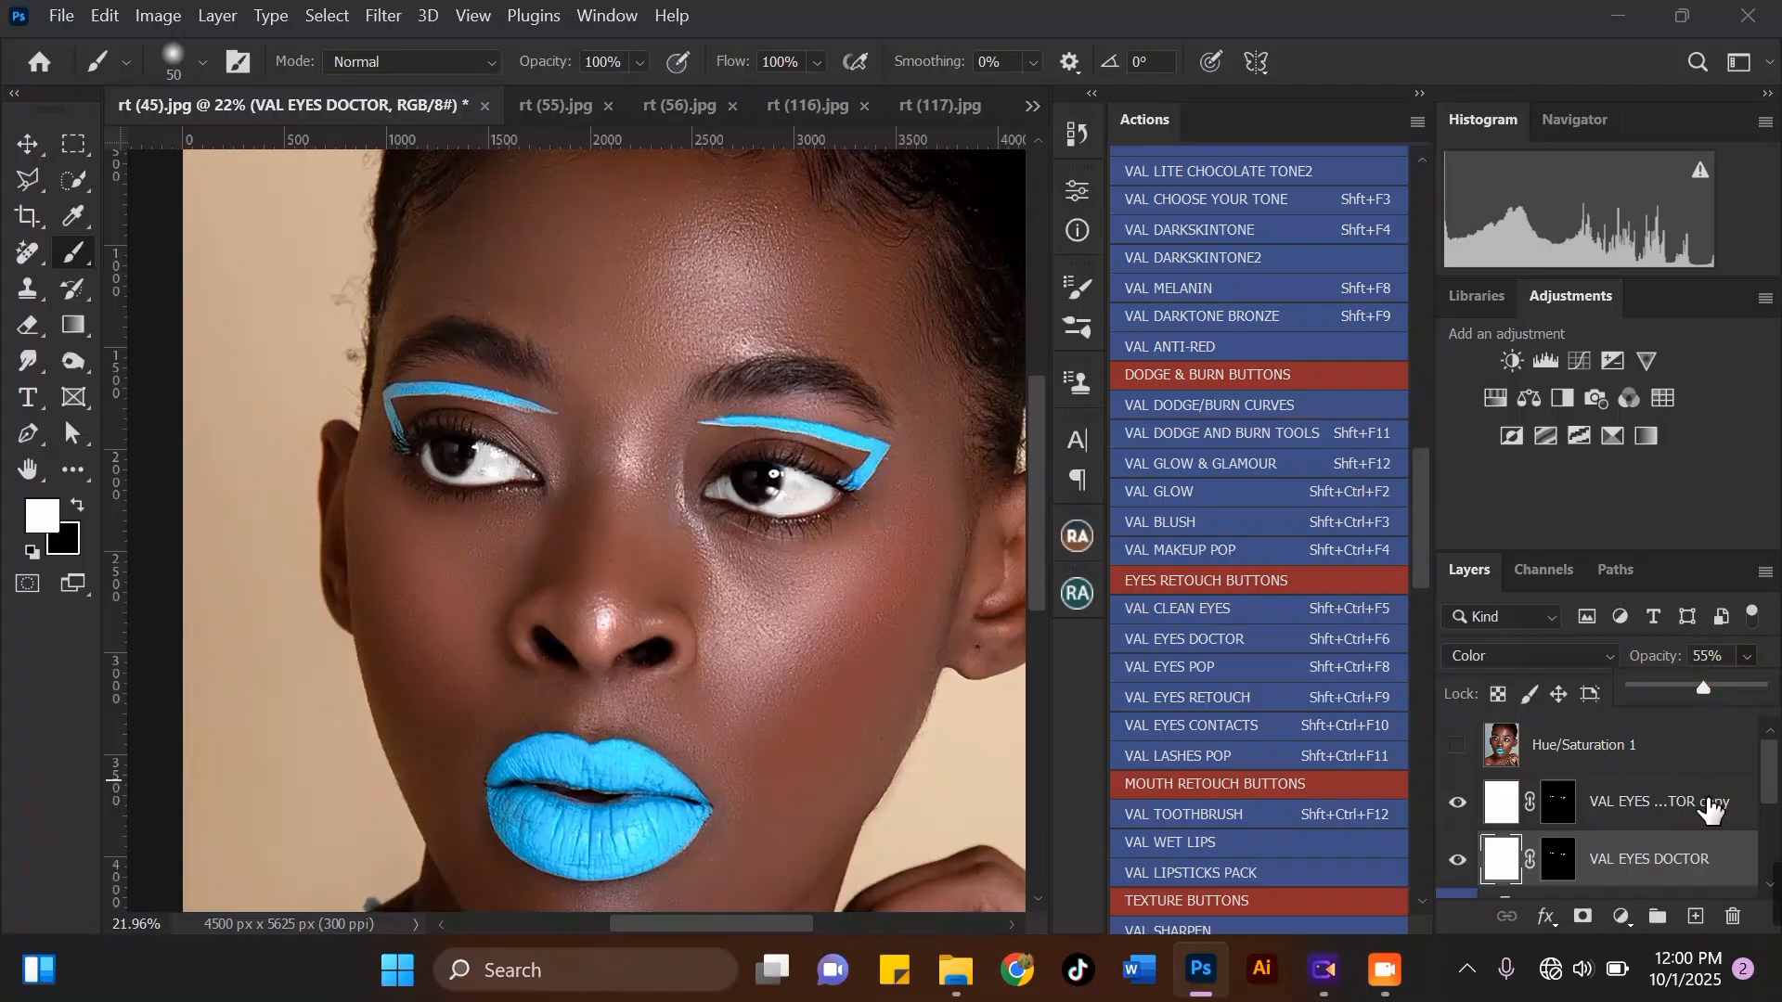
{"action": "left_click", "coordinate": [1711, 808]}
{"action": "left_click", "coordinate": [1702, 687]}
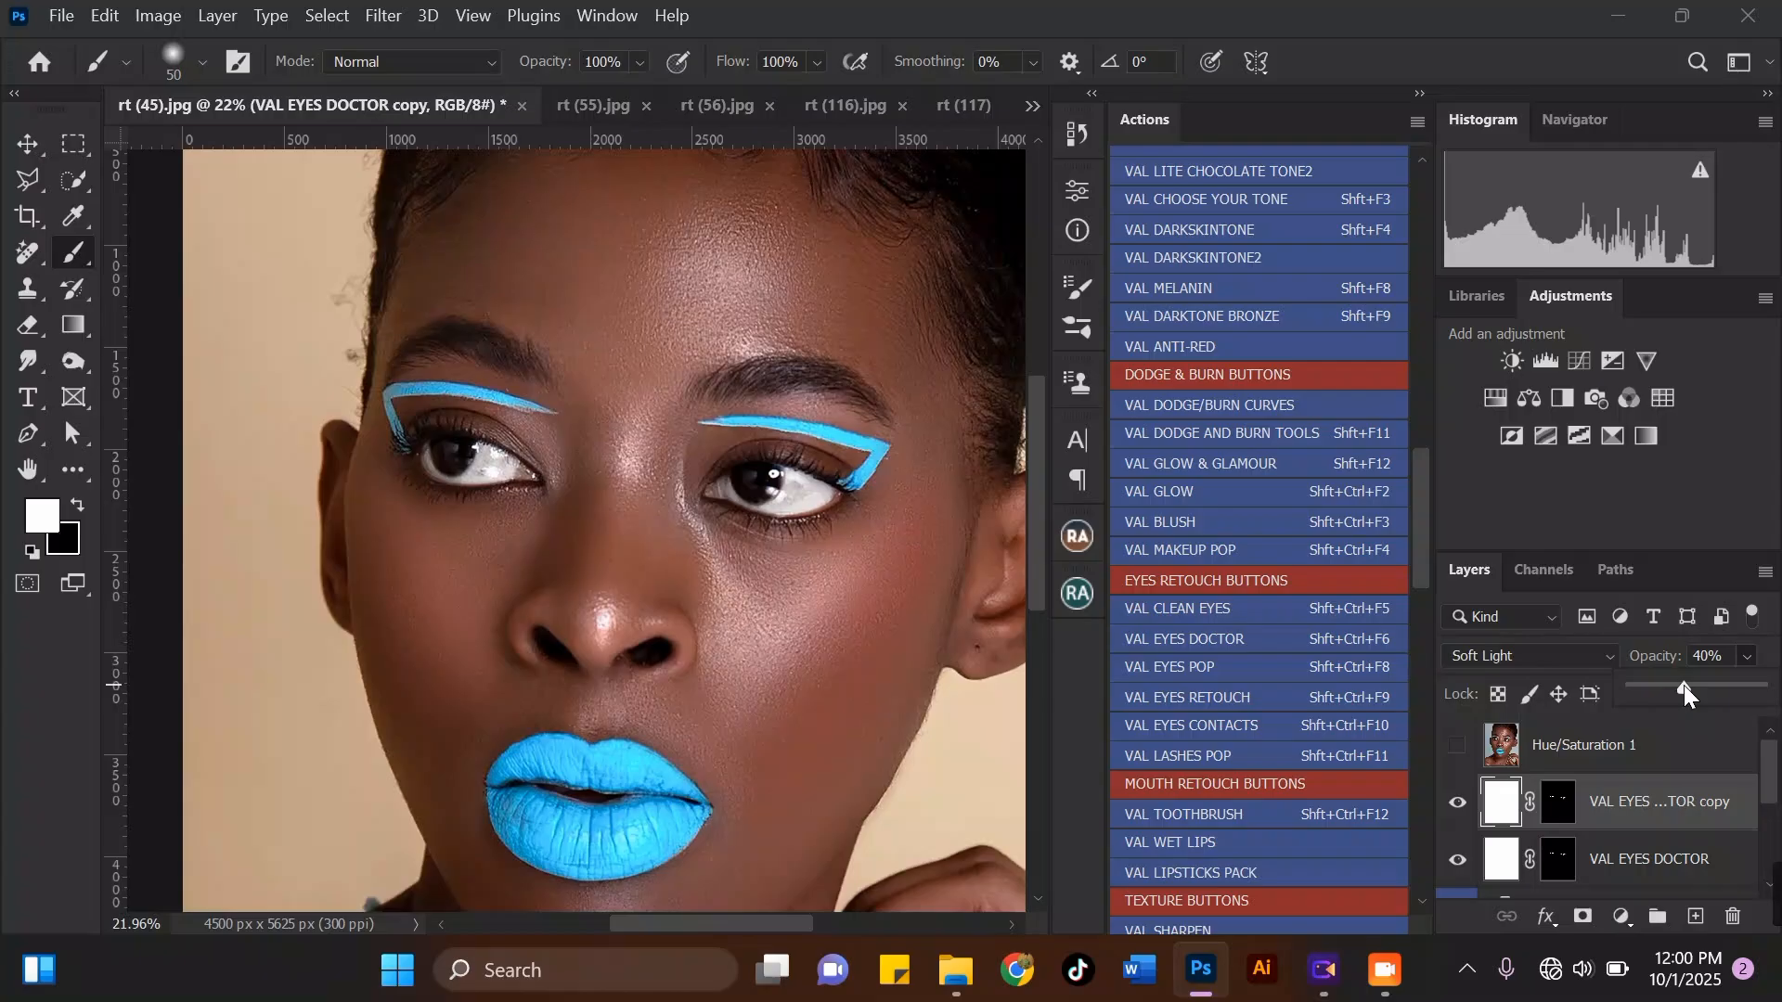
{"action": "scroll", "coordinate": [725, 433], "scroll_direction": "down", "scroll_amount": 1}
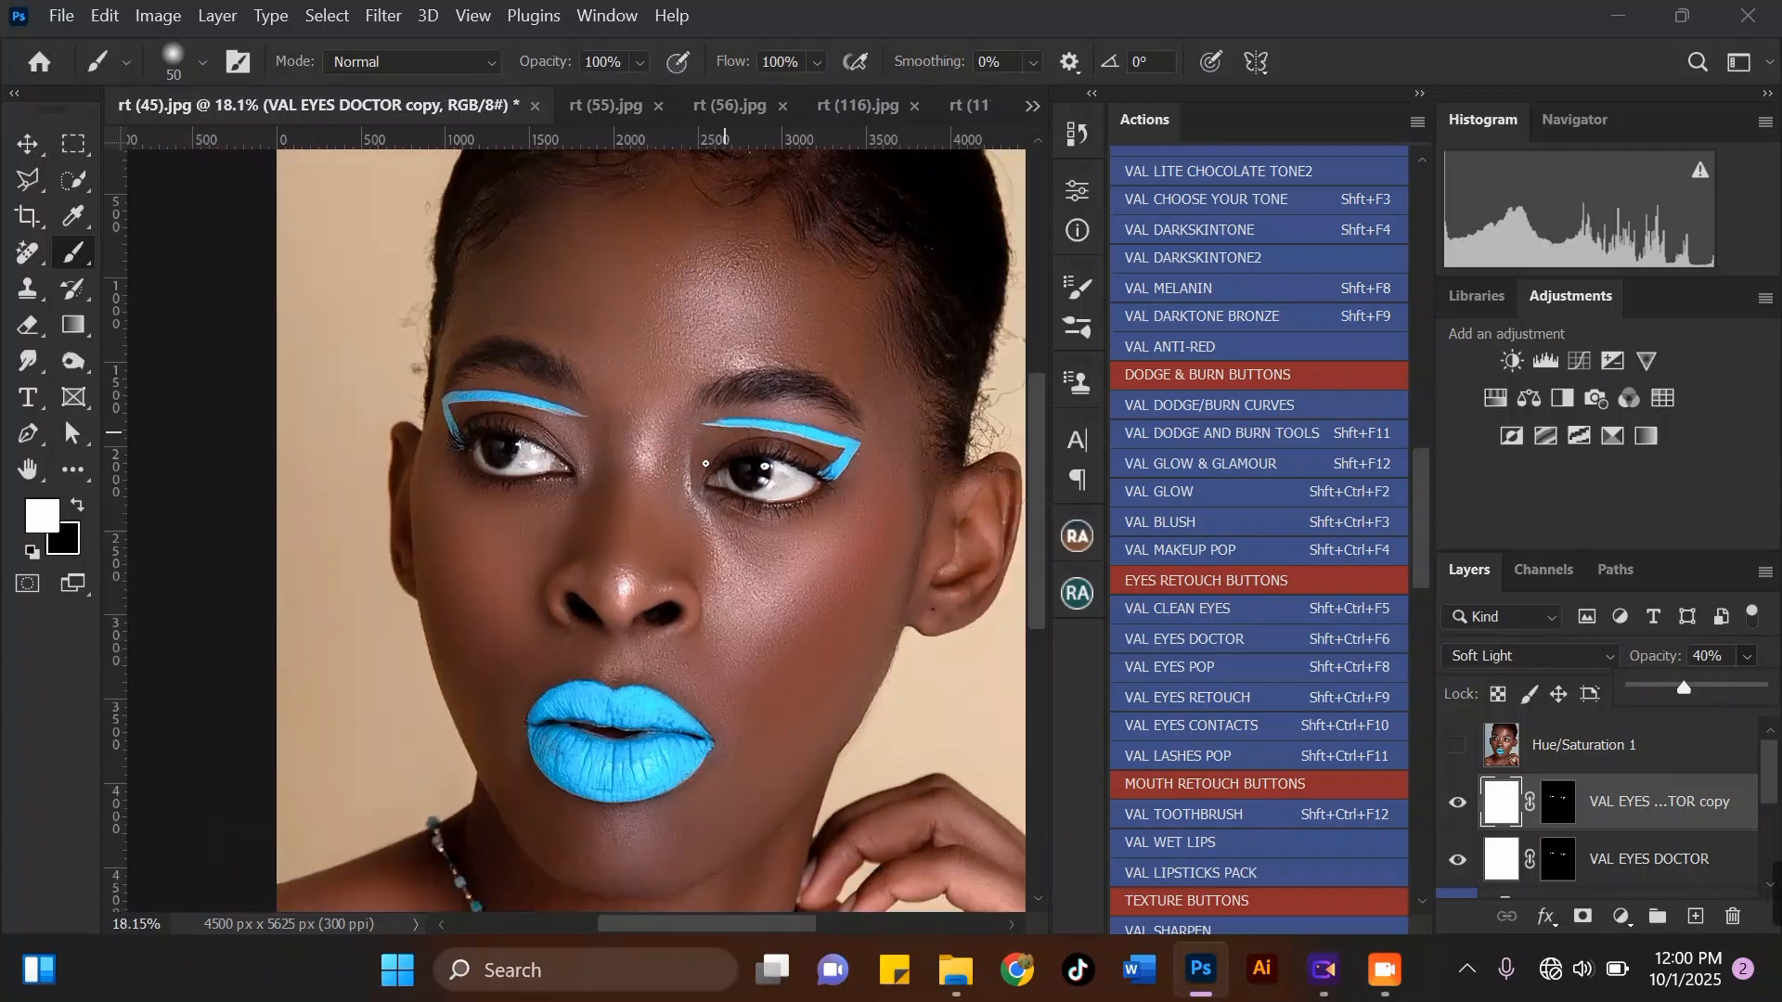
{"action": "scroll", "coordinate": [706, 463], "scroll_direction": "up", "scroll_amount": 1}
{"action": "left_click", "coordinate": [1671, 859]}
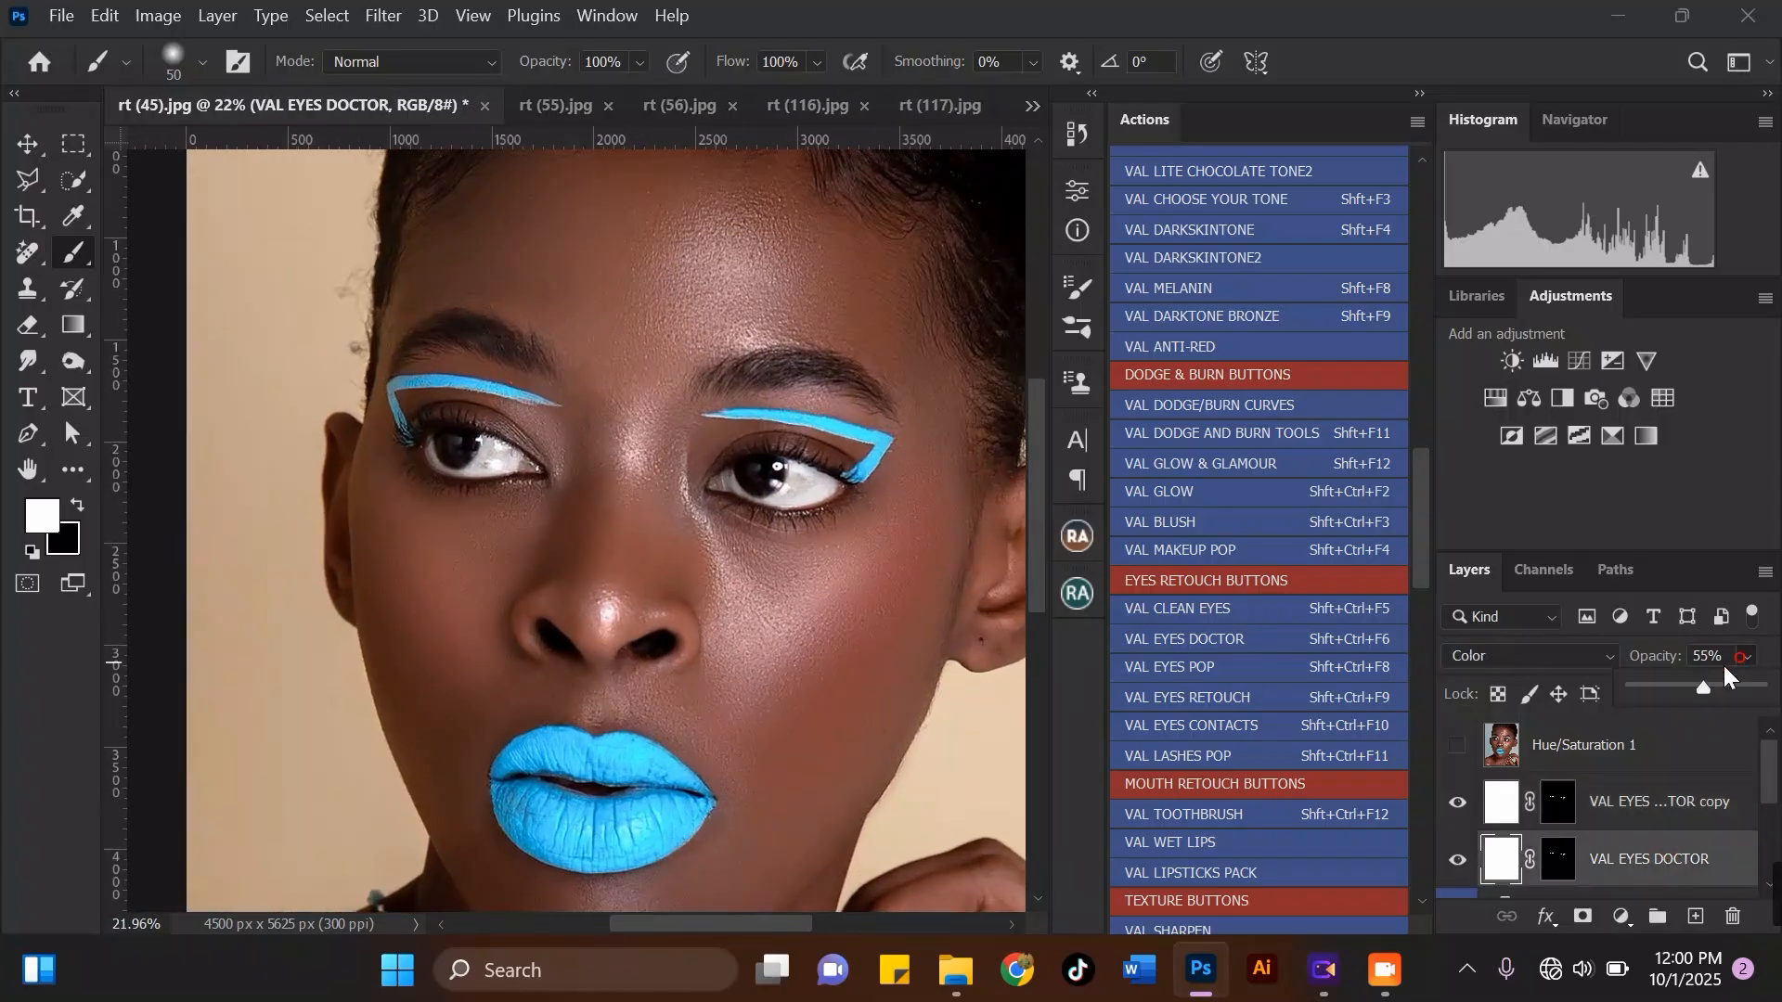
{"action": "left_click_drag", "start_coordinate": [1693, 686], "coordinate": [1689, 685]}
Step: Run the VAL EYES RETOUCH action above the VAL EYES DOCTOR copy, accepting its messages
{"action": "left_click", "coordinate": [1633, 801]}
{"action": "left_click", "coordinate": [1265, 696]}
{"action": "key", "text": "Return"}
{"action": "key", "text": "Return"}
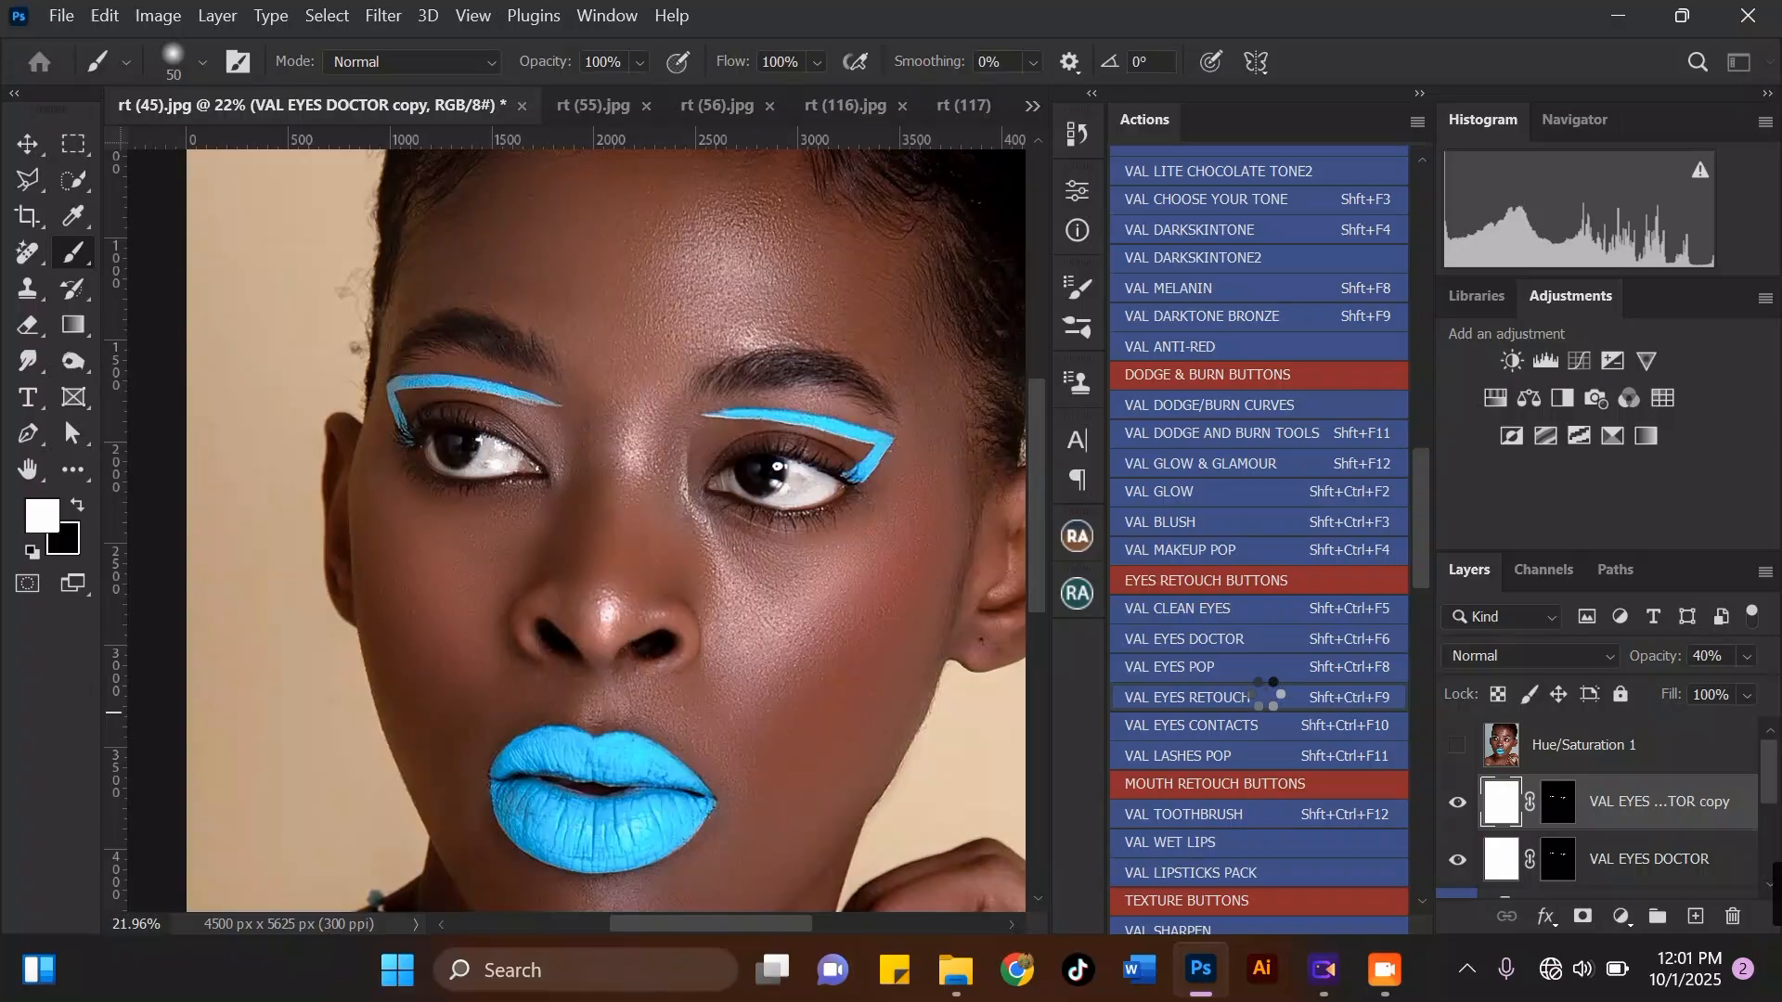
{"action": "key", "text": "Return"}
{"action": "scroll", "coordinate": [753, 476], "scroll_direction": "up", "scroll_amount": 2}
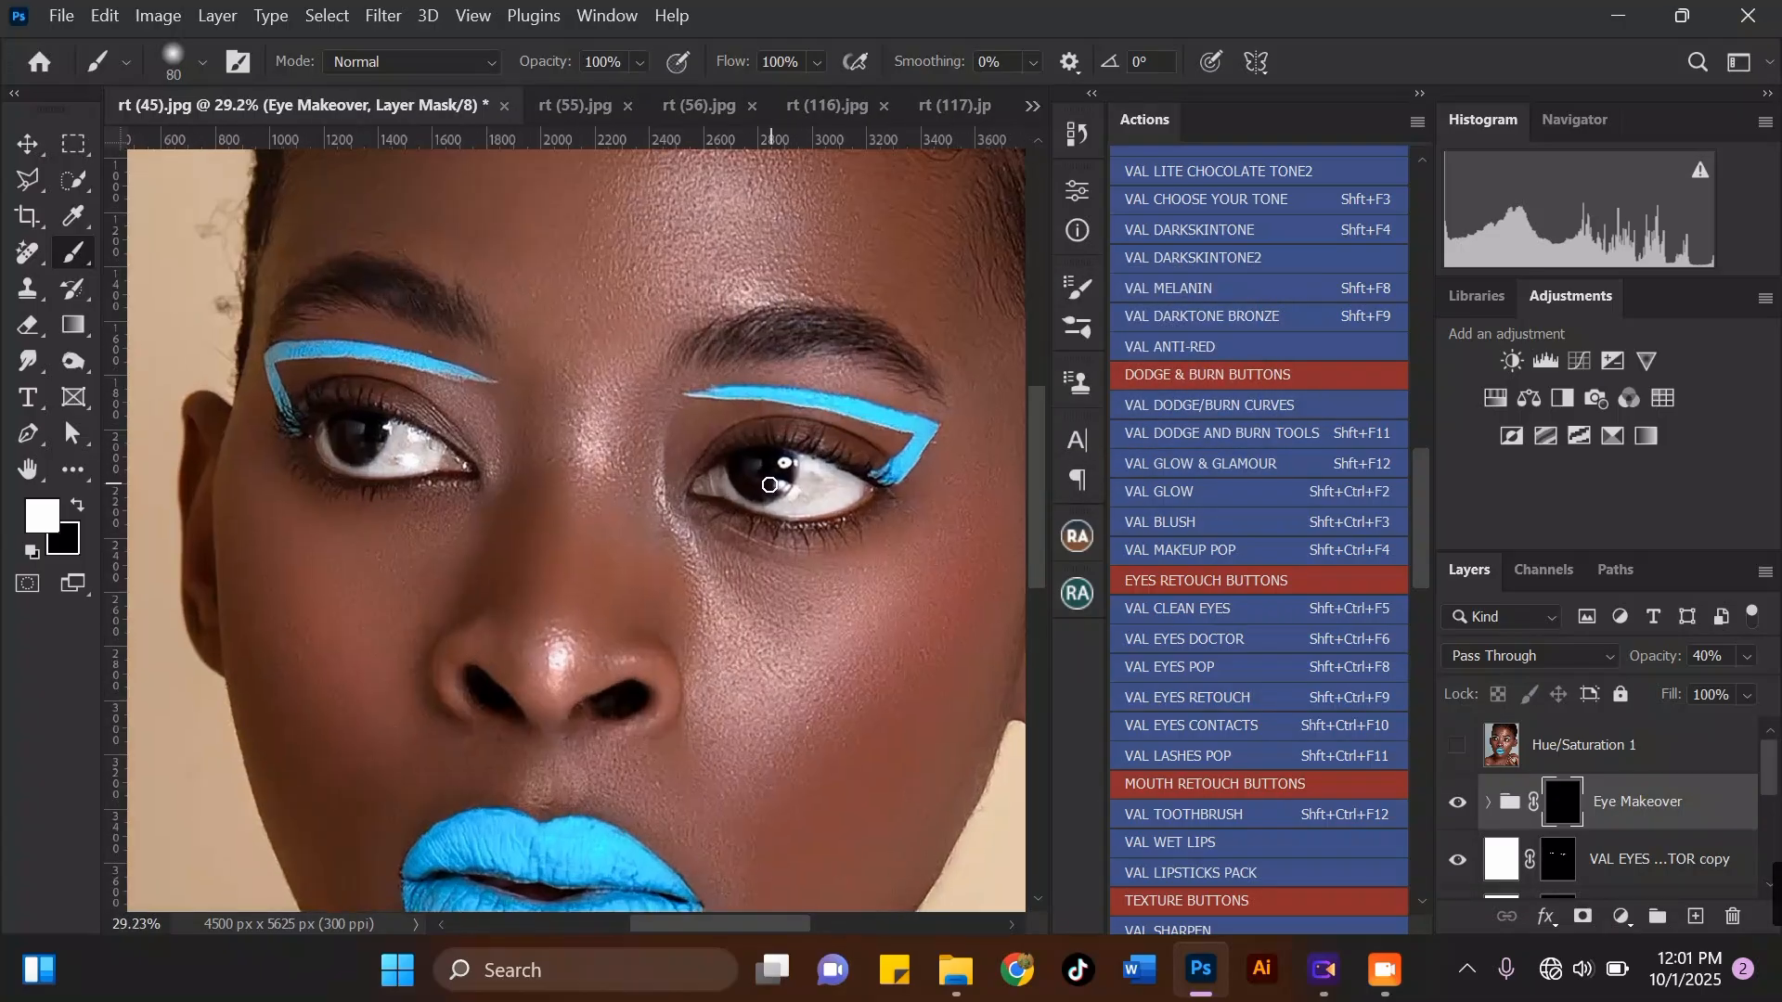
Step: Enlarge the brush to 175 and paint white on the Eye Makeover mask over both eyes to reveal the effect
{"action": "scroll", "coordinate": [770, 484], "scroll_direction": "up", "scroll_amount": 2}
{"action": "key", "text": "bracketright"}
{"action": "key", "text": "bracketright"}
{"action": "key", "text": "bracketright"}
{"action": "key", "text": "bracketright"}
{"action": "key", "text": "bracketright"}
{"action": "mouse_move", "coordinate": [875, 481]}
{"action": "left_mouse_down"}
{"action": "mouse_move", "coordinate": [743, 482]}
{"action": "mouse_move", "coordinate": [768, 466]}
{"action": "mouse_move", "coordinate": [850, 508]}
{"action": "mouse_move", "coordinate": [898, 479]}
{"action": "left_mouse_up"}
{"action": "scroll", "coordinate": [898, 479], "scroll_direction": "down", "scroll_amount": 2}
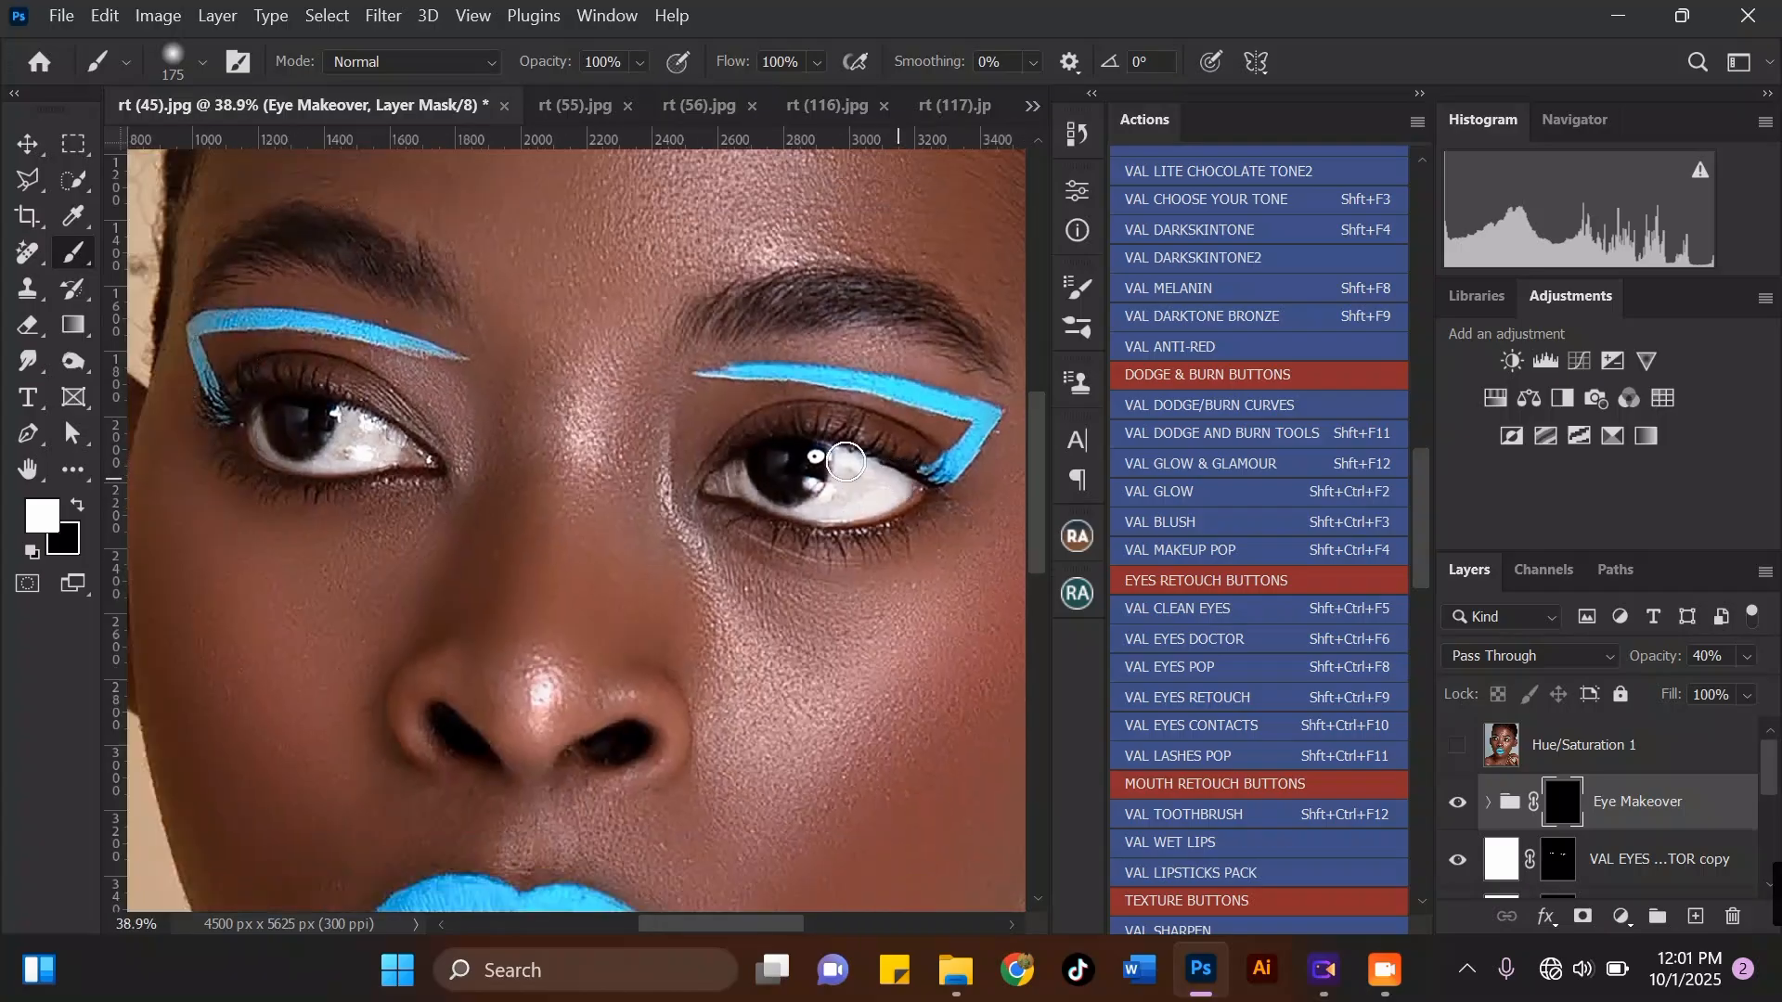
{"action": "scroll", "coordinate": [847, 462], "scroll_direction": "down", "scroll_amount": 1}
{"action": "scroll", "coordinate": [314, 417], "scroll_direction": "up", "scroll_amount": 2}
{"action": "mouse_move", "coordinate": [406, 427]}
{"action": "left_mouse_down"}
{"action": "mouse_move", "coordinate": [441, 460]}
{"action": "mouse_move", "coordinate": [359, 462]}
{"action": "mouse_move", "coordinate": [331, 437]}
{"action": "left_mouse_up"}
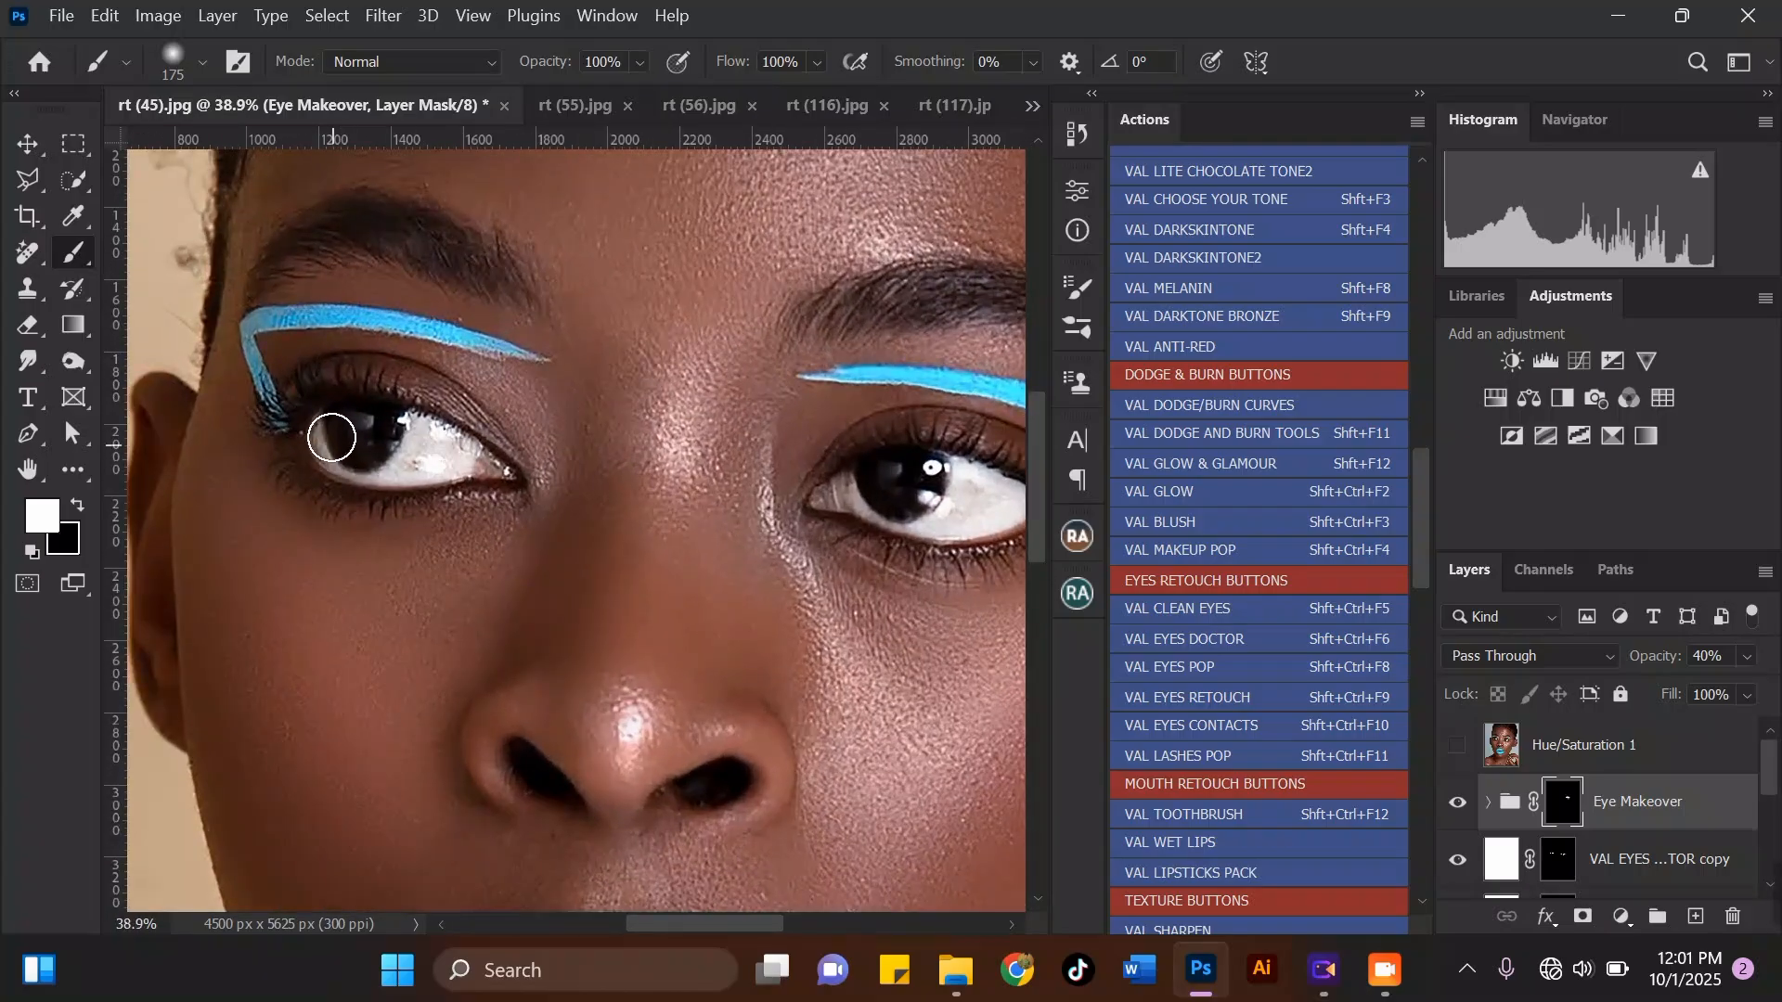
Step: Merge the Eye Makeover group and every layer beneath it down to Background copy into one layer above the Background
{"action": "scroll", "coordinate": [513, 393], "scroll_direction": "down", "scroll_amount": 5}
{"action": "scroll", "coordinate": [614, 317], "scroll_direction": "up", "scroll_amount": 1}
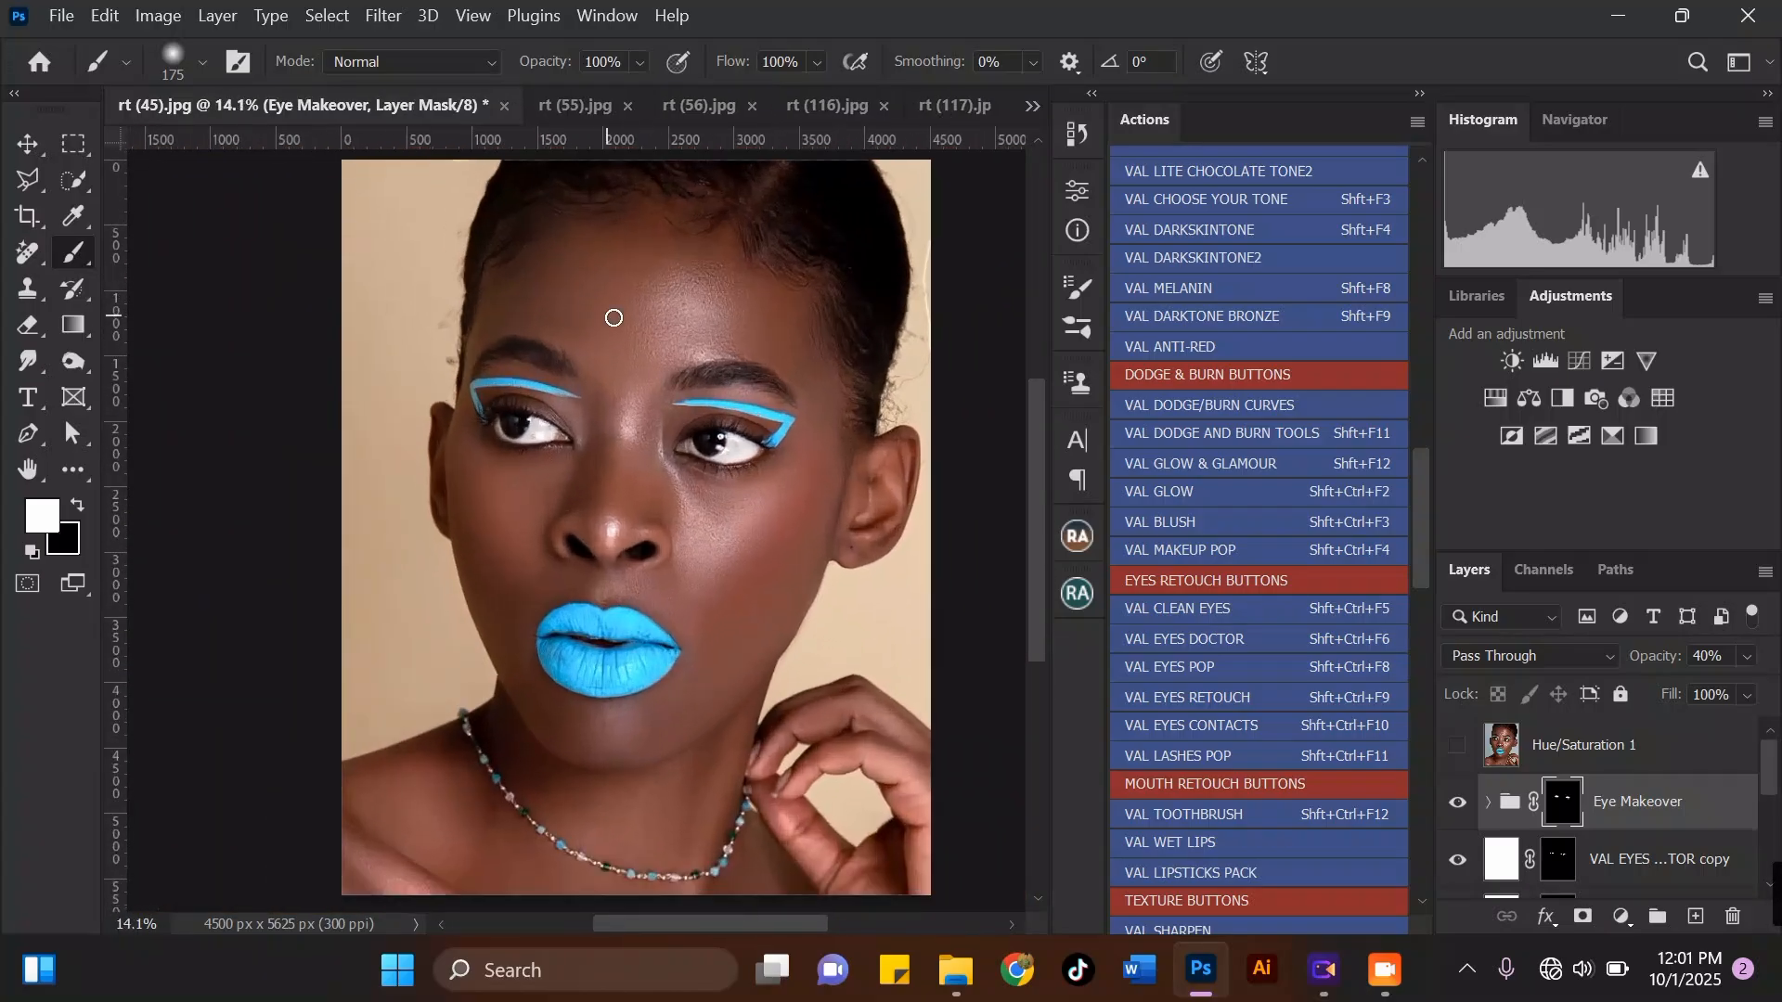
{"action": "scroll", "coordinate": [645, 371], "scroll_direction": "down", "scroll_amount": 1}
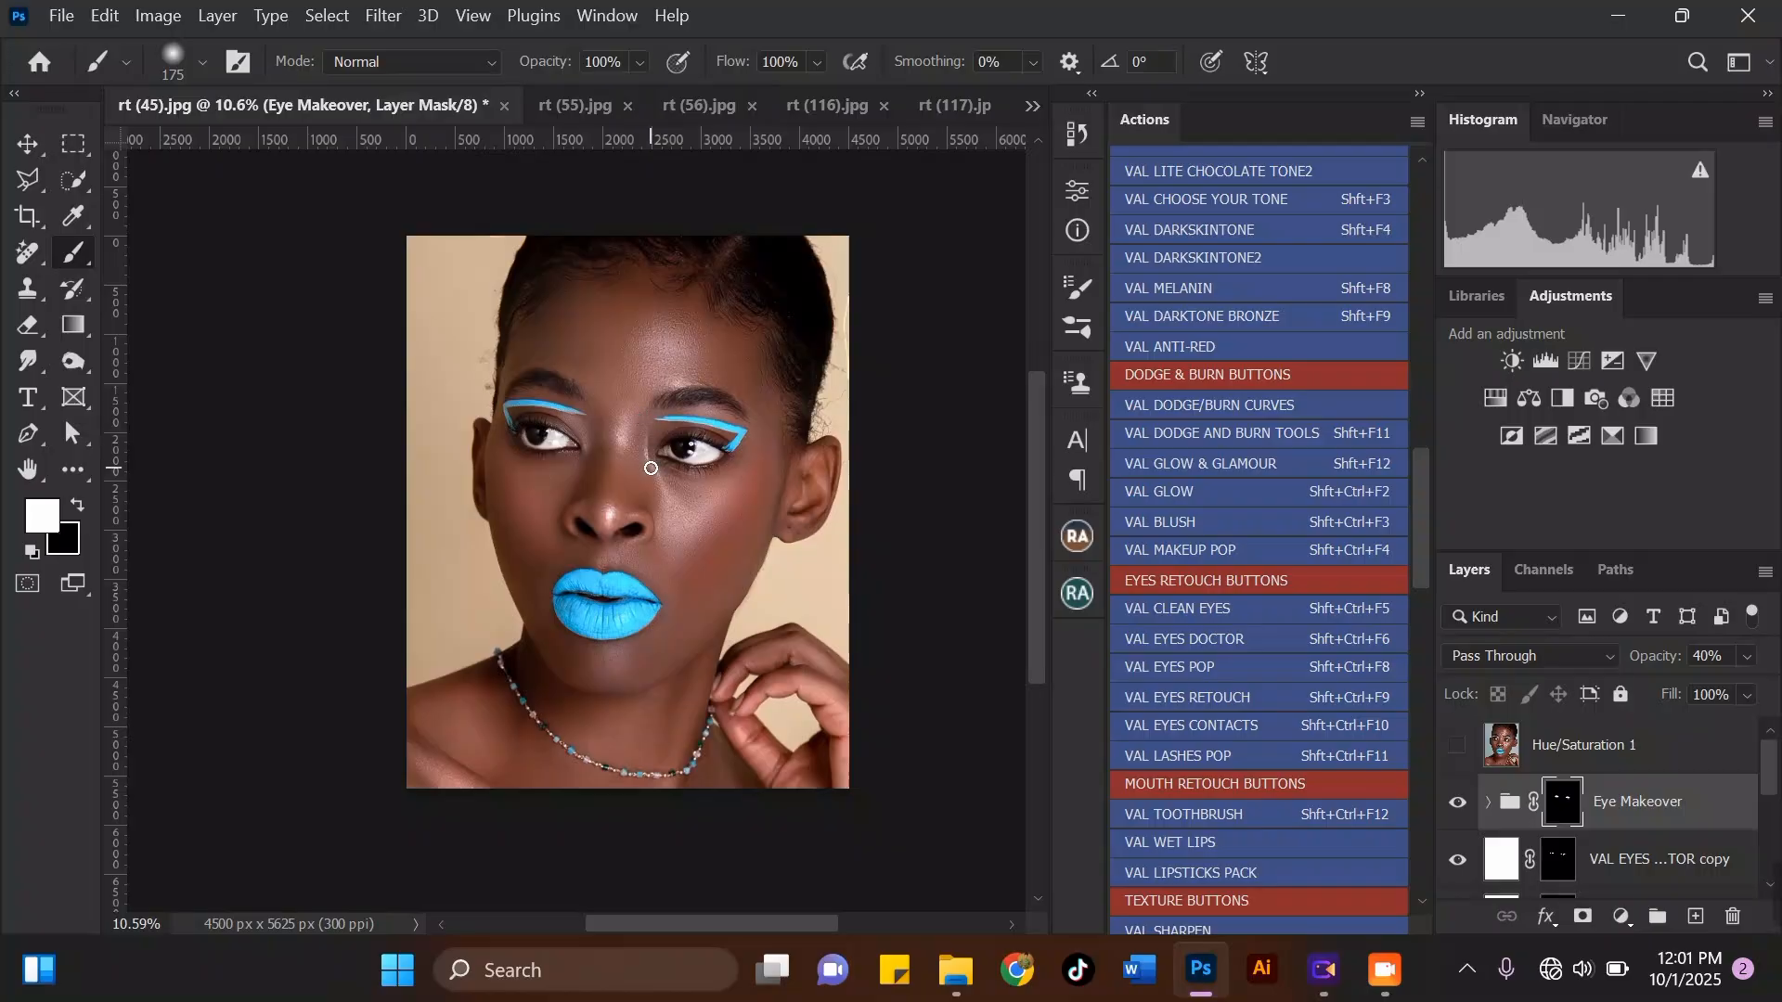
{"action": "scroll", "coordinate": [651, 468], "scroll_direction": "up", "scroll_amount": 2}
{"action": "scroll", "coordinate": [636, 327], "scroll_direction": "down", "scroll_amount": 3}
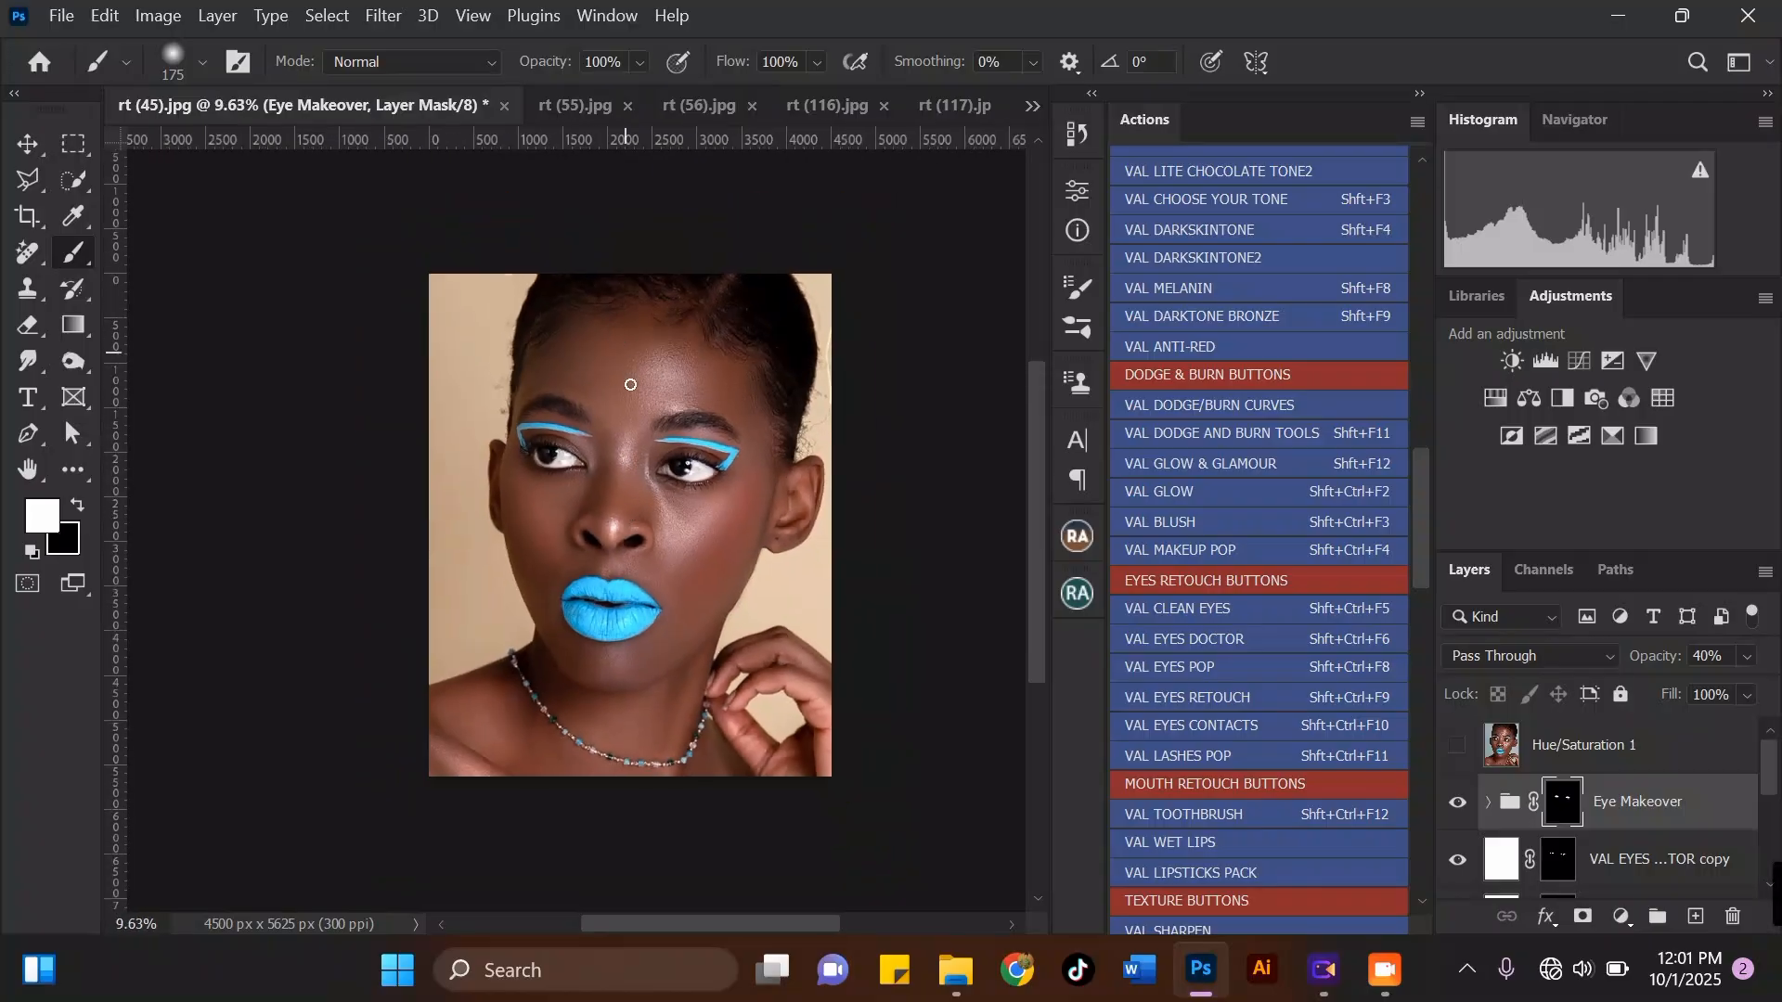
{"action": "scroll", "coordinate": [630, 384], "scroll_direction": "up", "scroll_amount": 2}
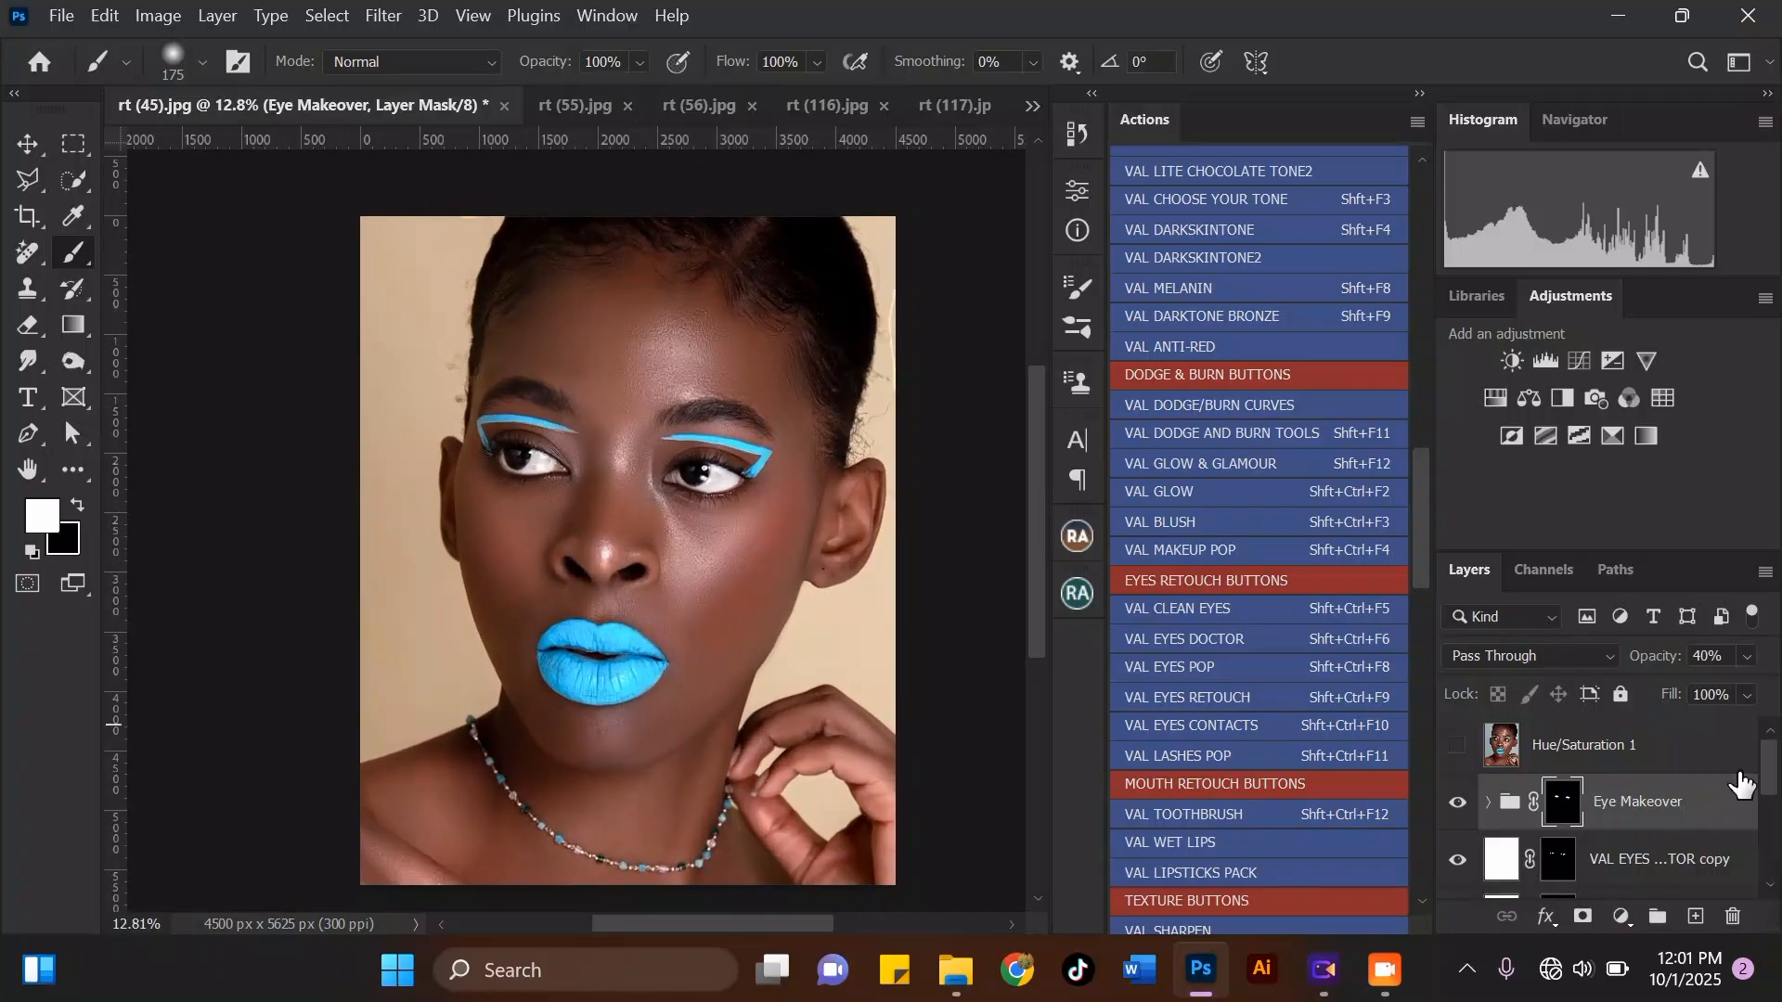
{"action": "left_click_drag", "start_coordinate": [1773, 759], "coordinate": [1754, 867]}
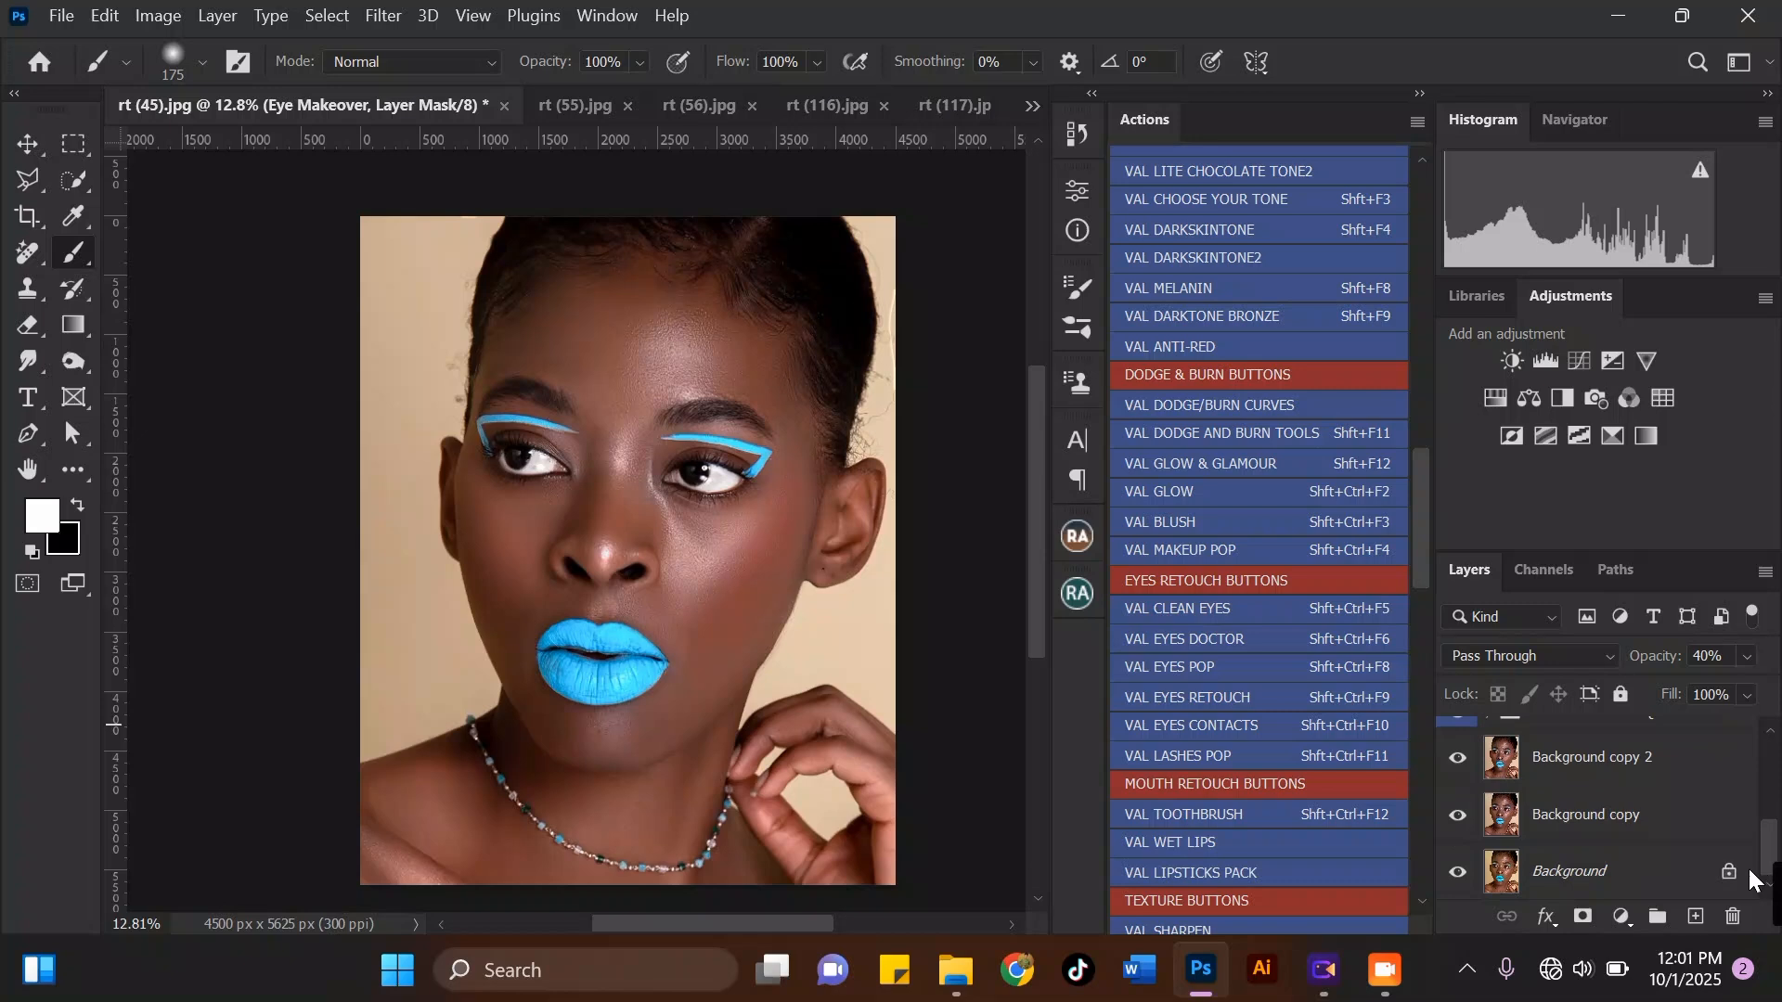
{"action": "left_click", "coordinate": [1598, 826], "text": "shift"}
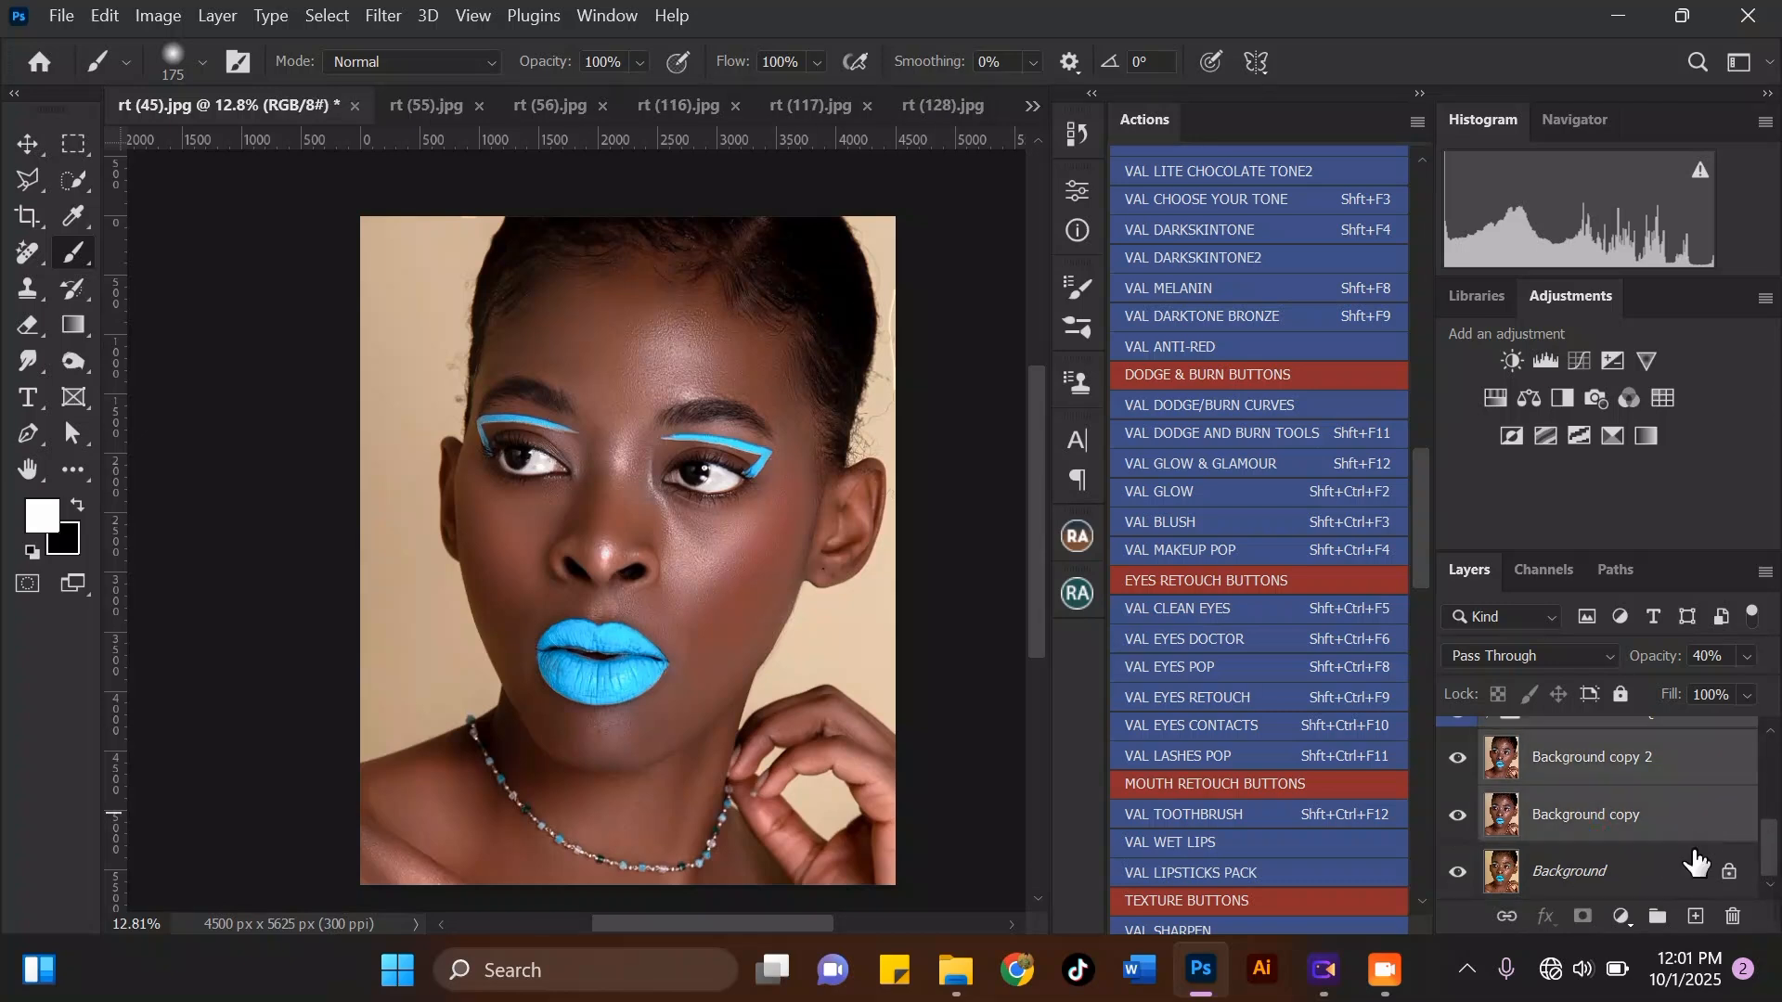
{"action": "key", "text": "ctrl+e"}
Step: Examine the merged portrait up close and as a whole, checking the eyes, lips, hair edges and background
{"action": "scroll", "coordinate": [738, 250], "scroll_direction": "up", "scroll_amount": 1}
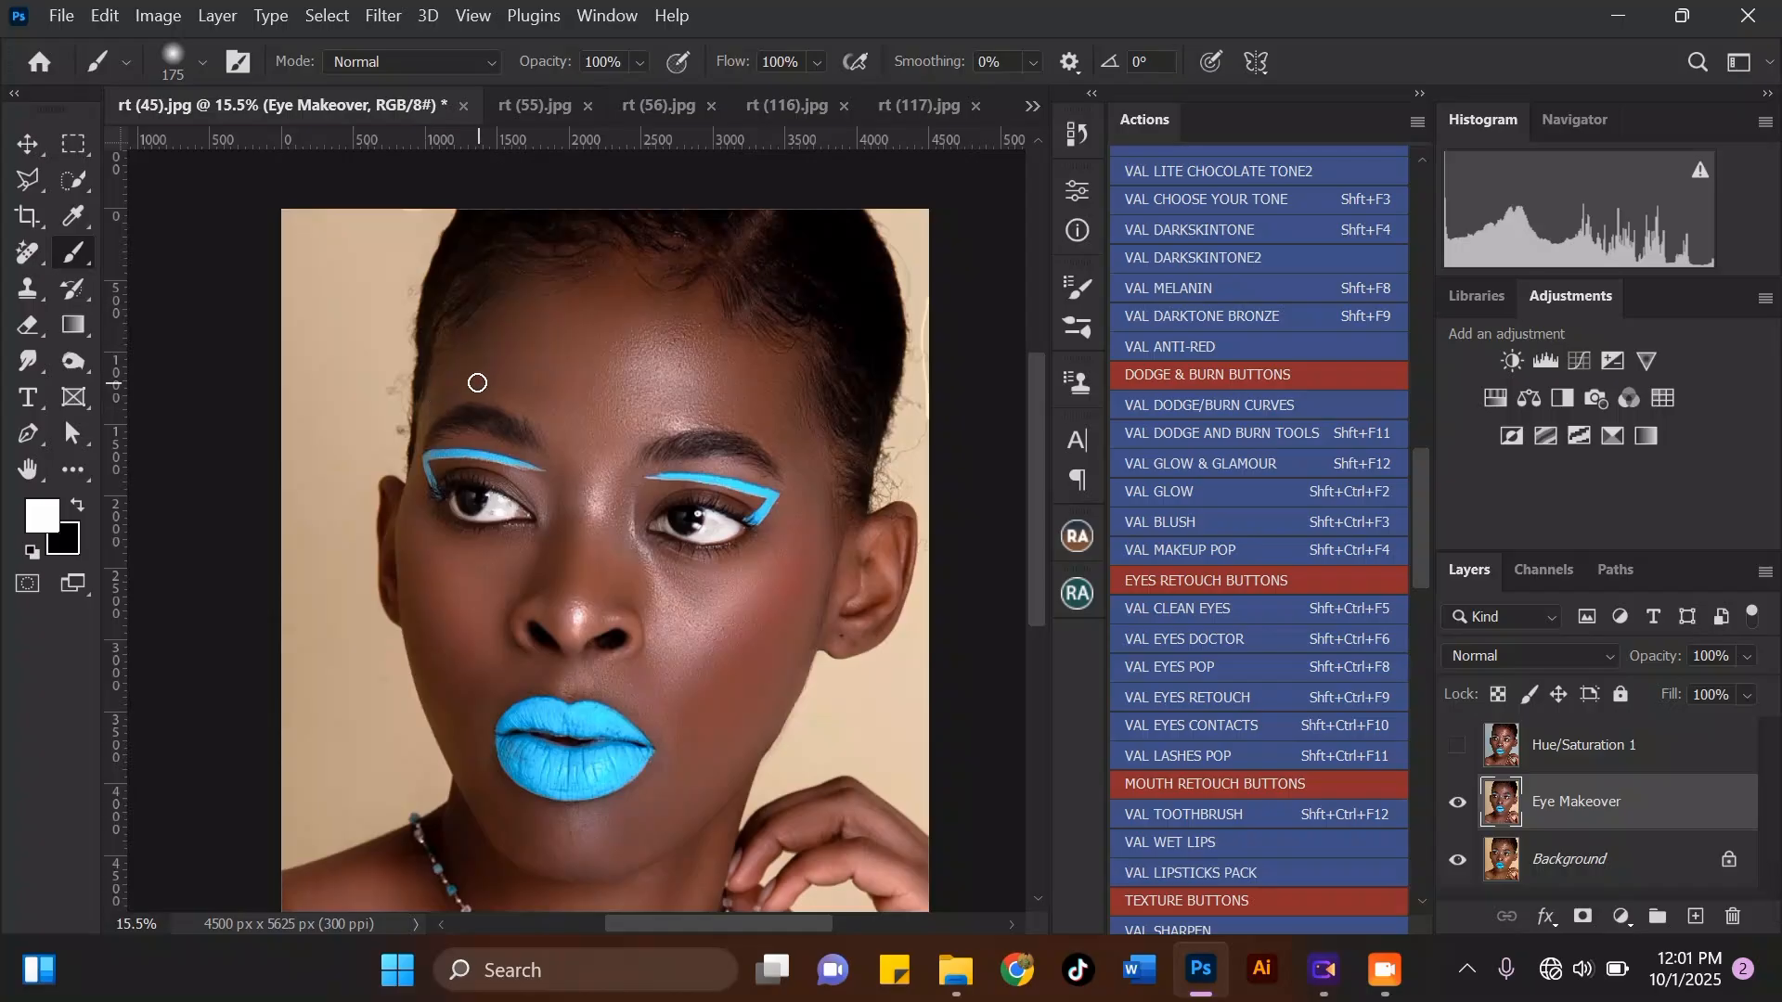
{"action": "scroll", "coordinate": [455, 374], "scroll_direction": "up", "scroll_amount": 4}
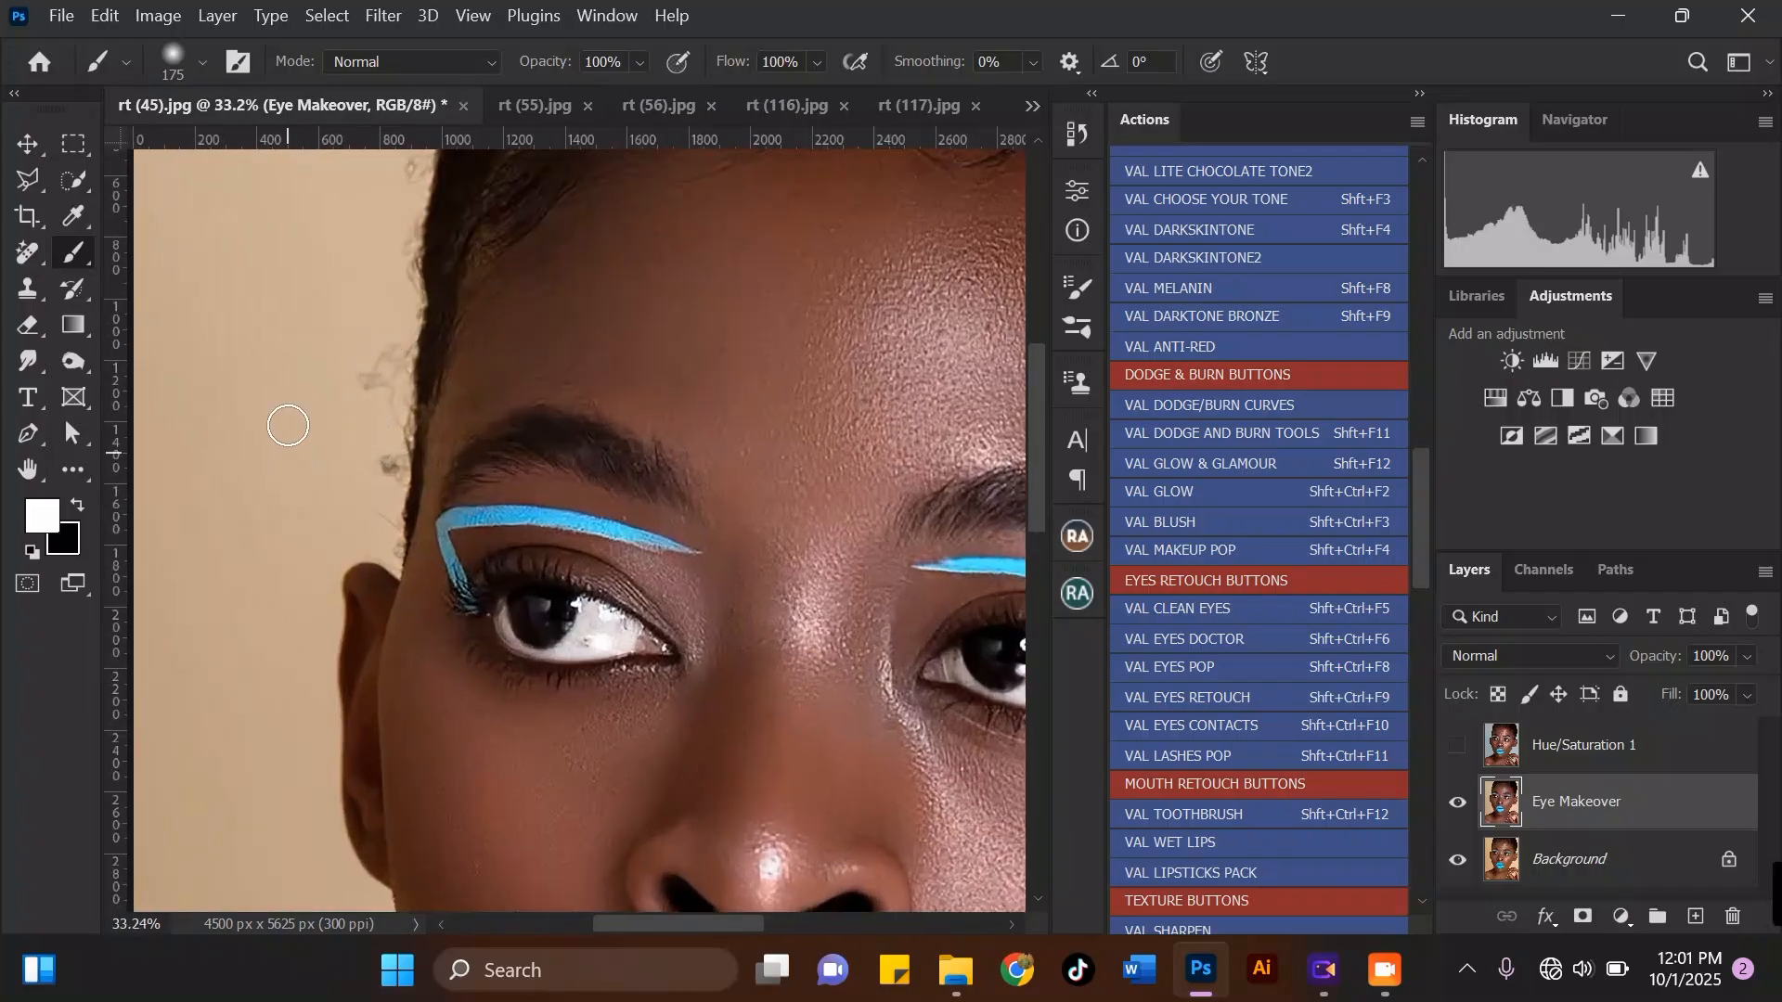
{"action": "scroll", "coordinate": [446, 476], "scroll_direction": "down", "scroll_amount": 5}
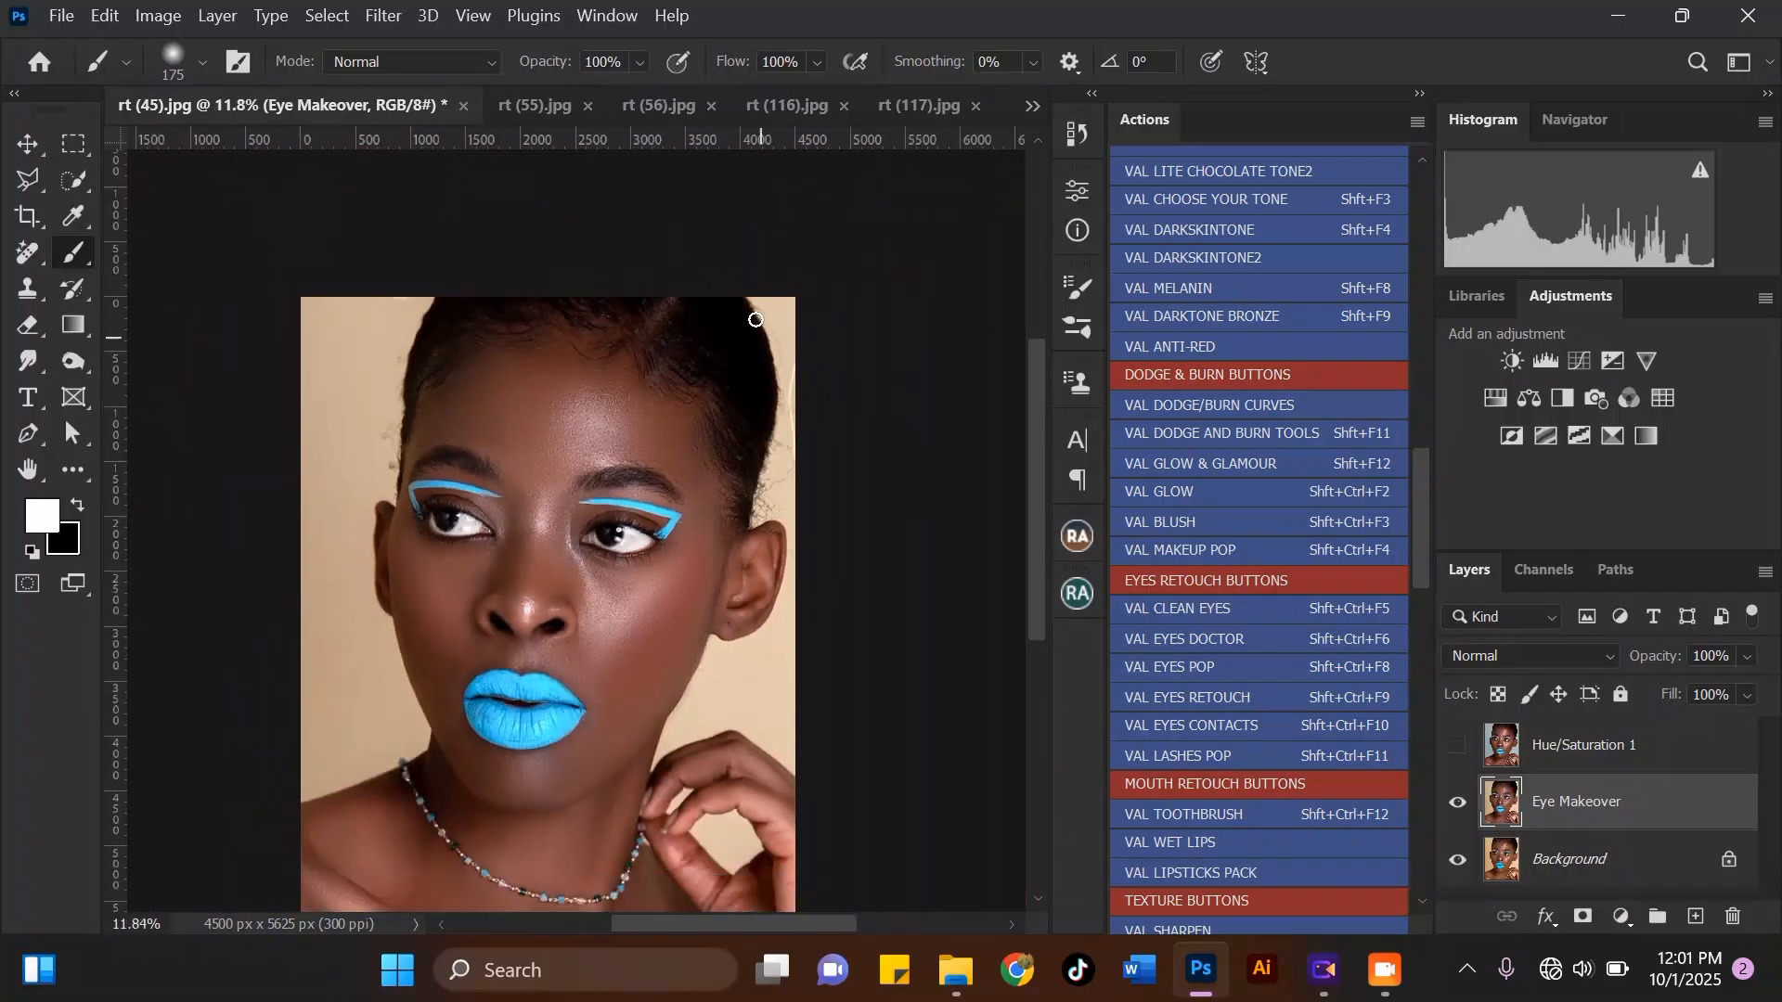
{"action": "scroll", "coordinate": [655, 670], "scroll_direction": "up", "scroll_amount": 4}
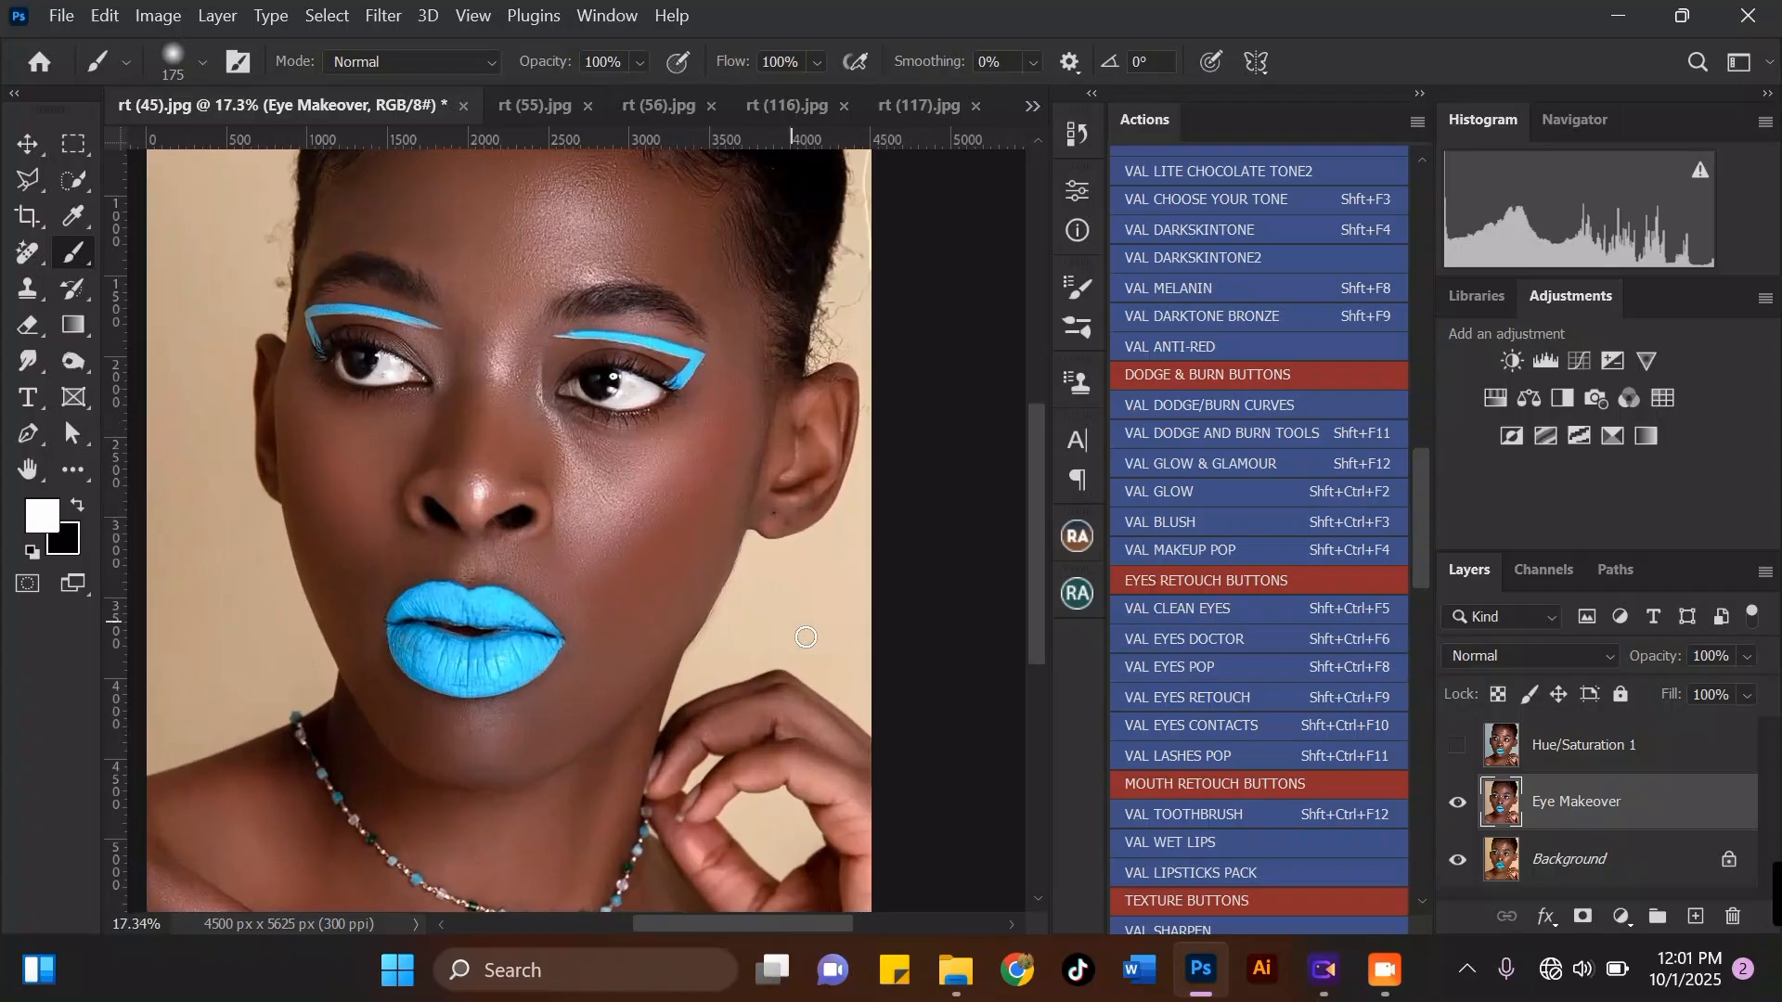
{"action": "scroll", "coordinate": [702, 702], "scroll_direction": "down", "scroll_amount": 1}
{"action": "scroll", "coordinate": [640, 703], "scroll_direction": "up", "scroll_amount": 1}
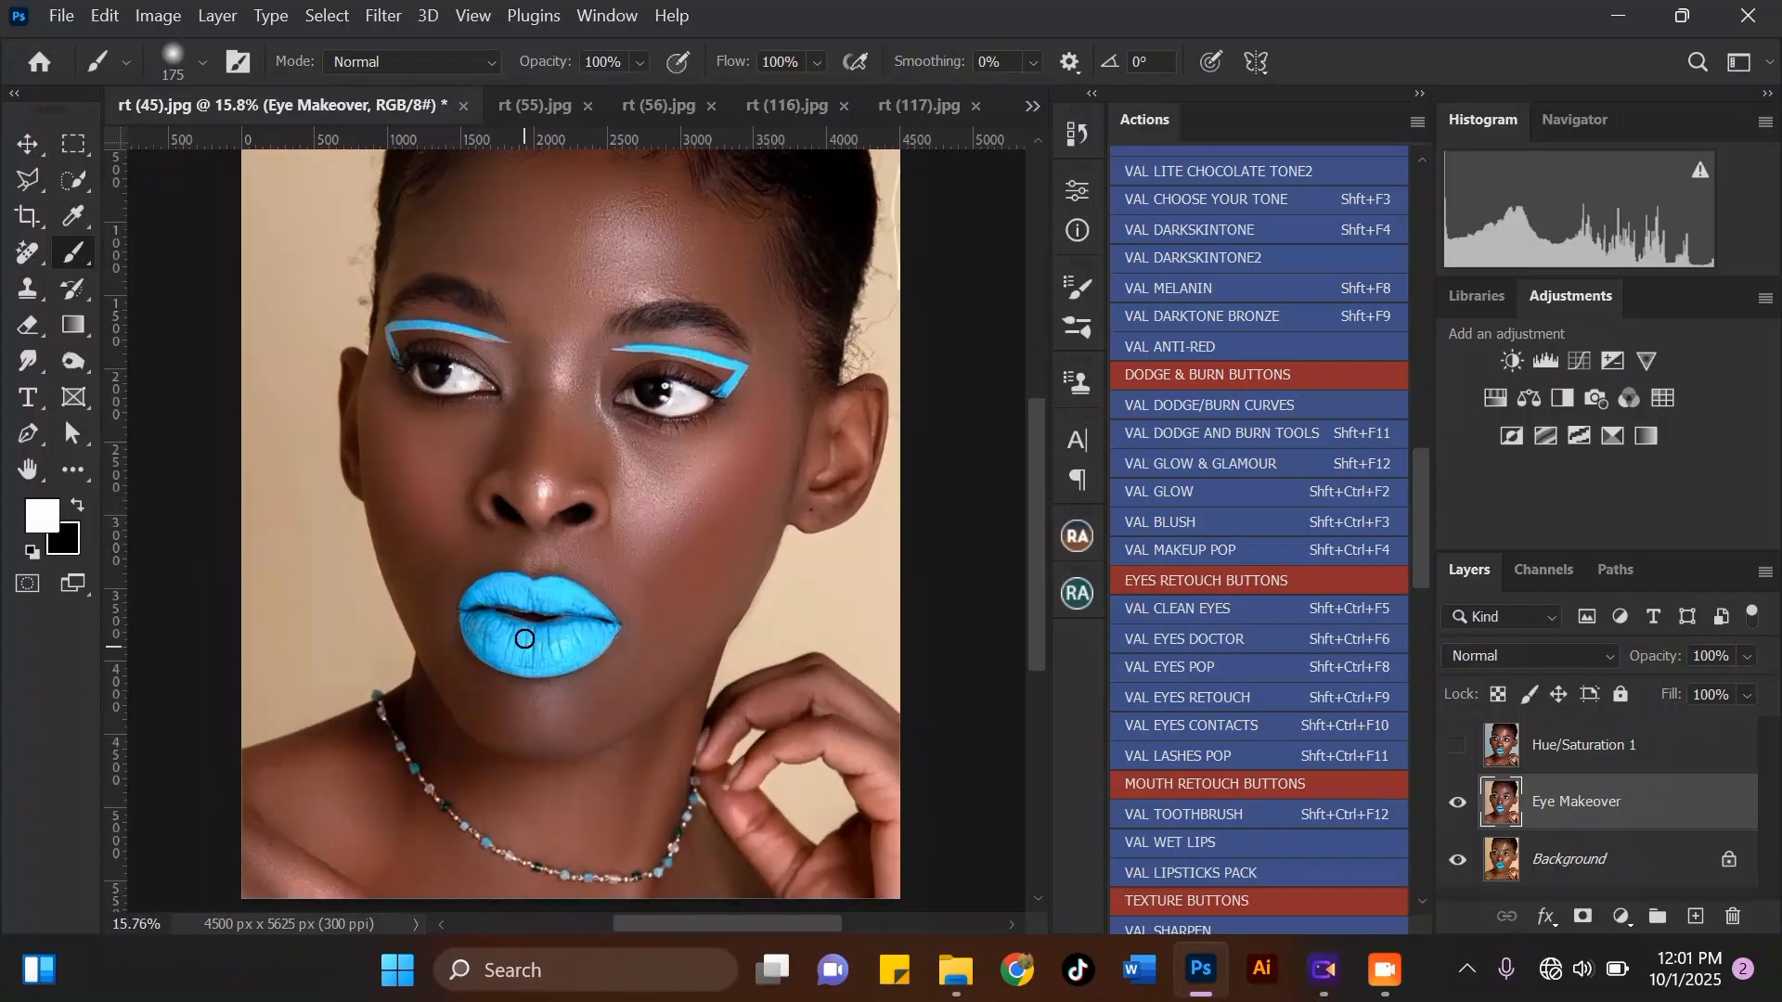
{"action": "scroll", "coordinate": [557, 638], "scroll_direction": "up", "scroll_amount": 1}
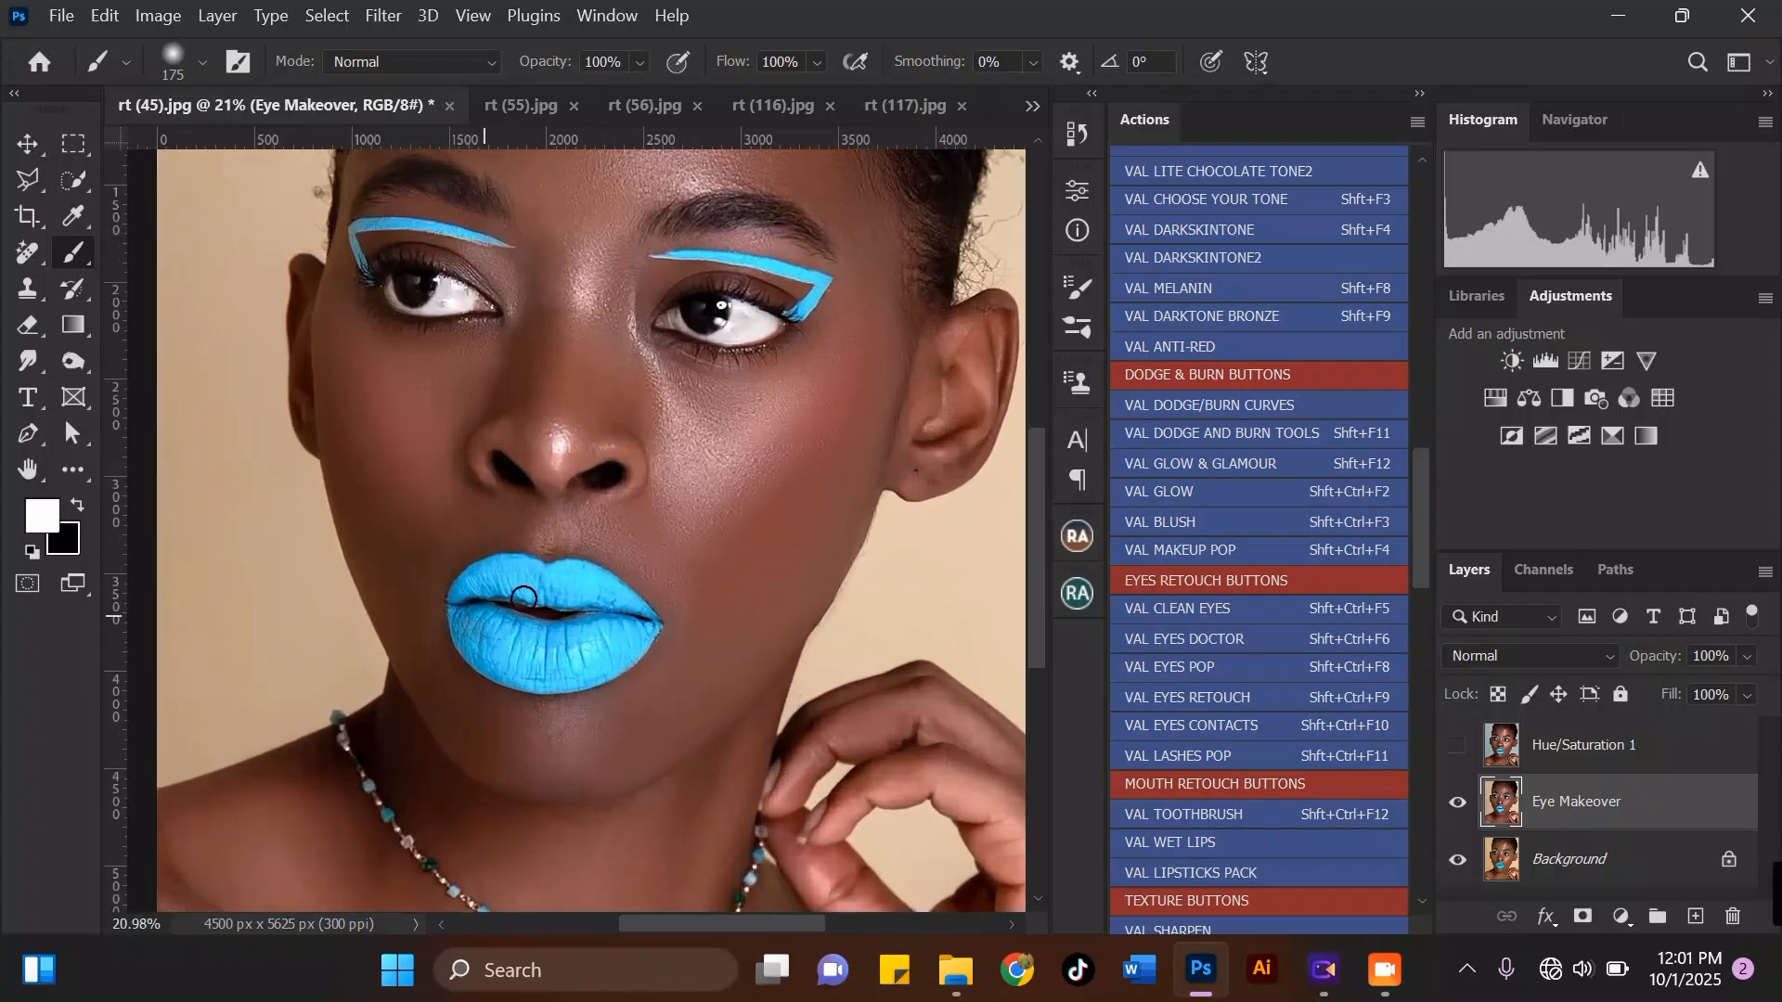
{"action": "scroll", "coordinate": [561, 641], "scroll_direction": "up", "scroll_amount": 1}
{"action": "scroll", "coordinate": [611, 655], "scroll_direction": "down", "scroll_amount": 2}
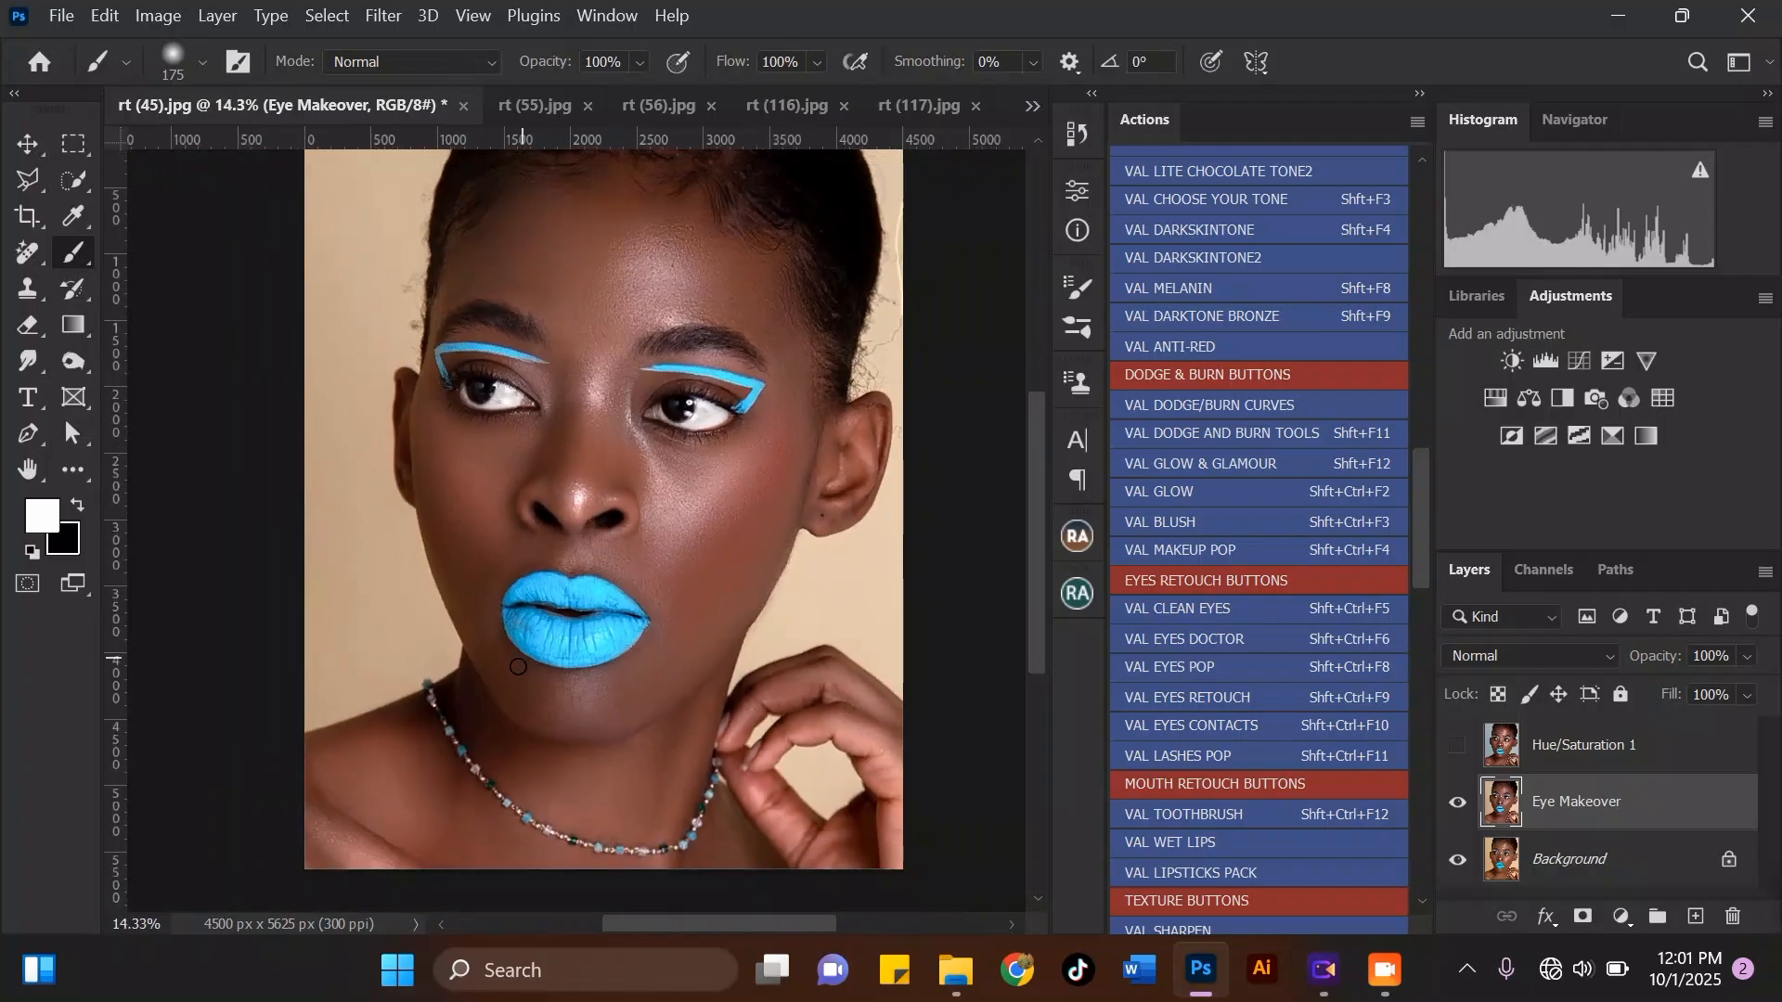
Step: Select the subject on the merged layer using the Quick Selection tool's Select Subject with Cloud (Detailed results) processing
{"action": "left_click", "coordinate": [72, 176]}
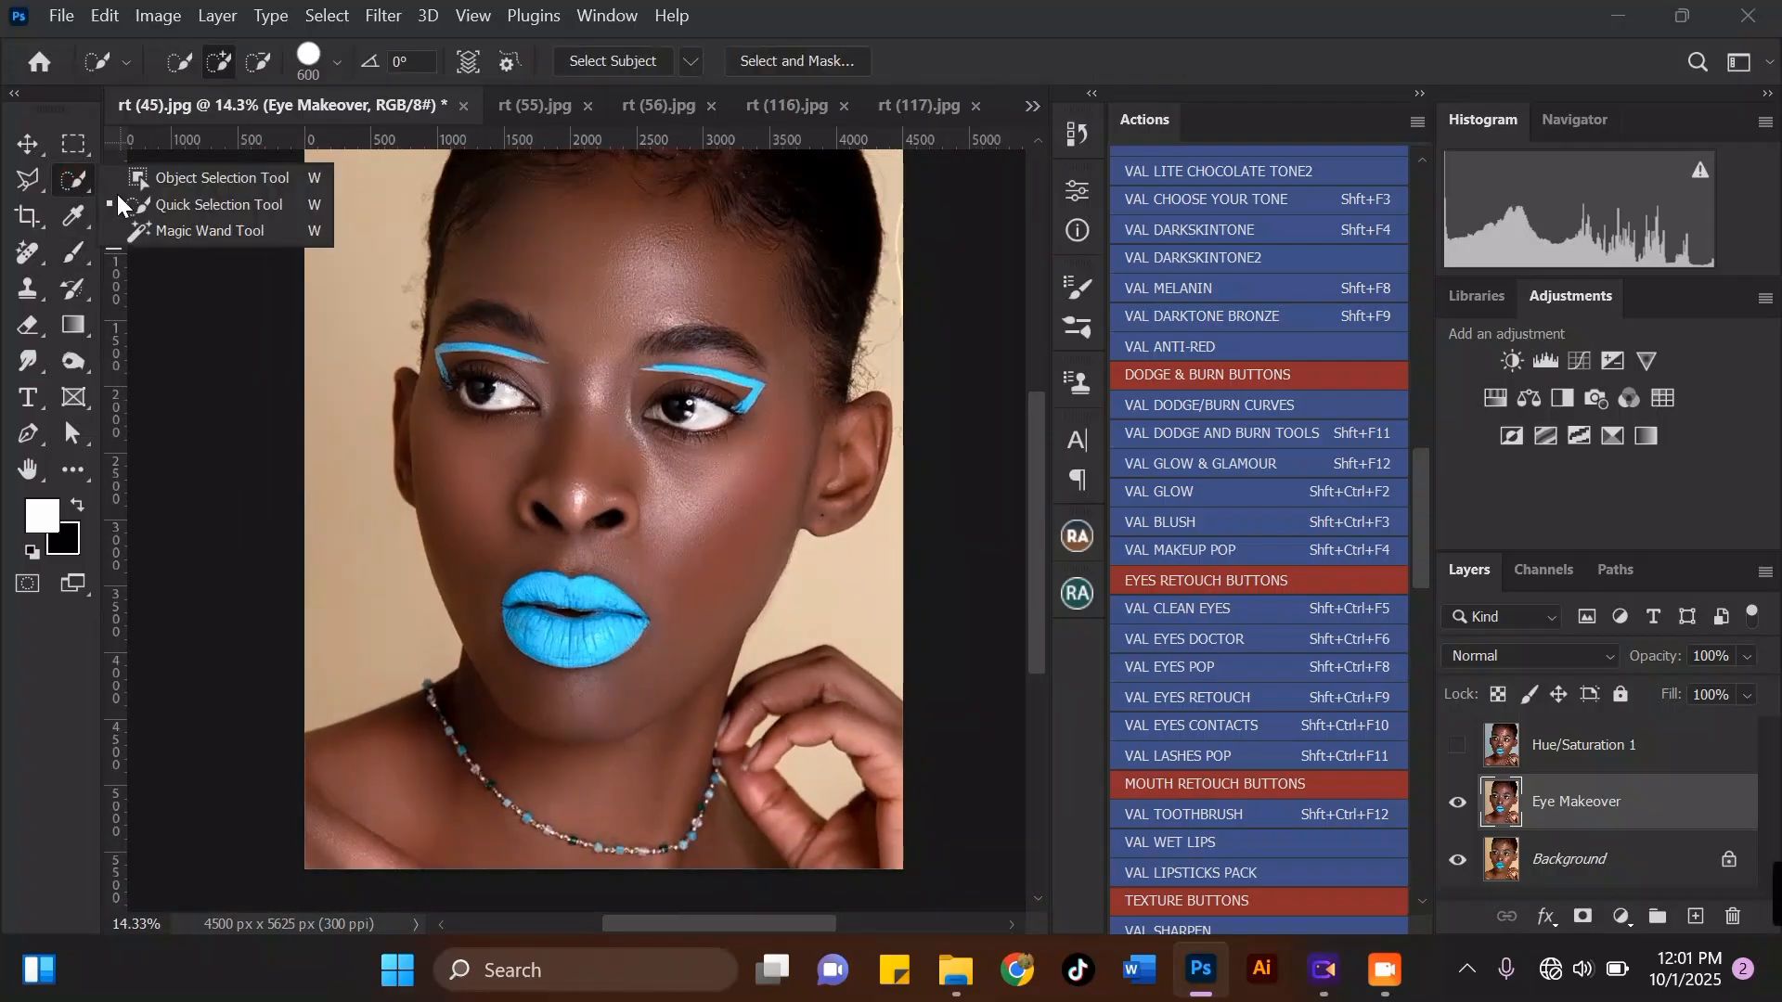
{"action": "left_click", "coordinate": [154, 202]}
{"action": "left_click", "coordinate": [692, 61]}
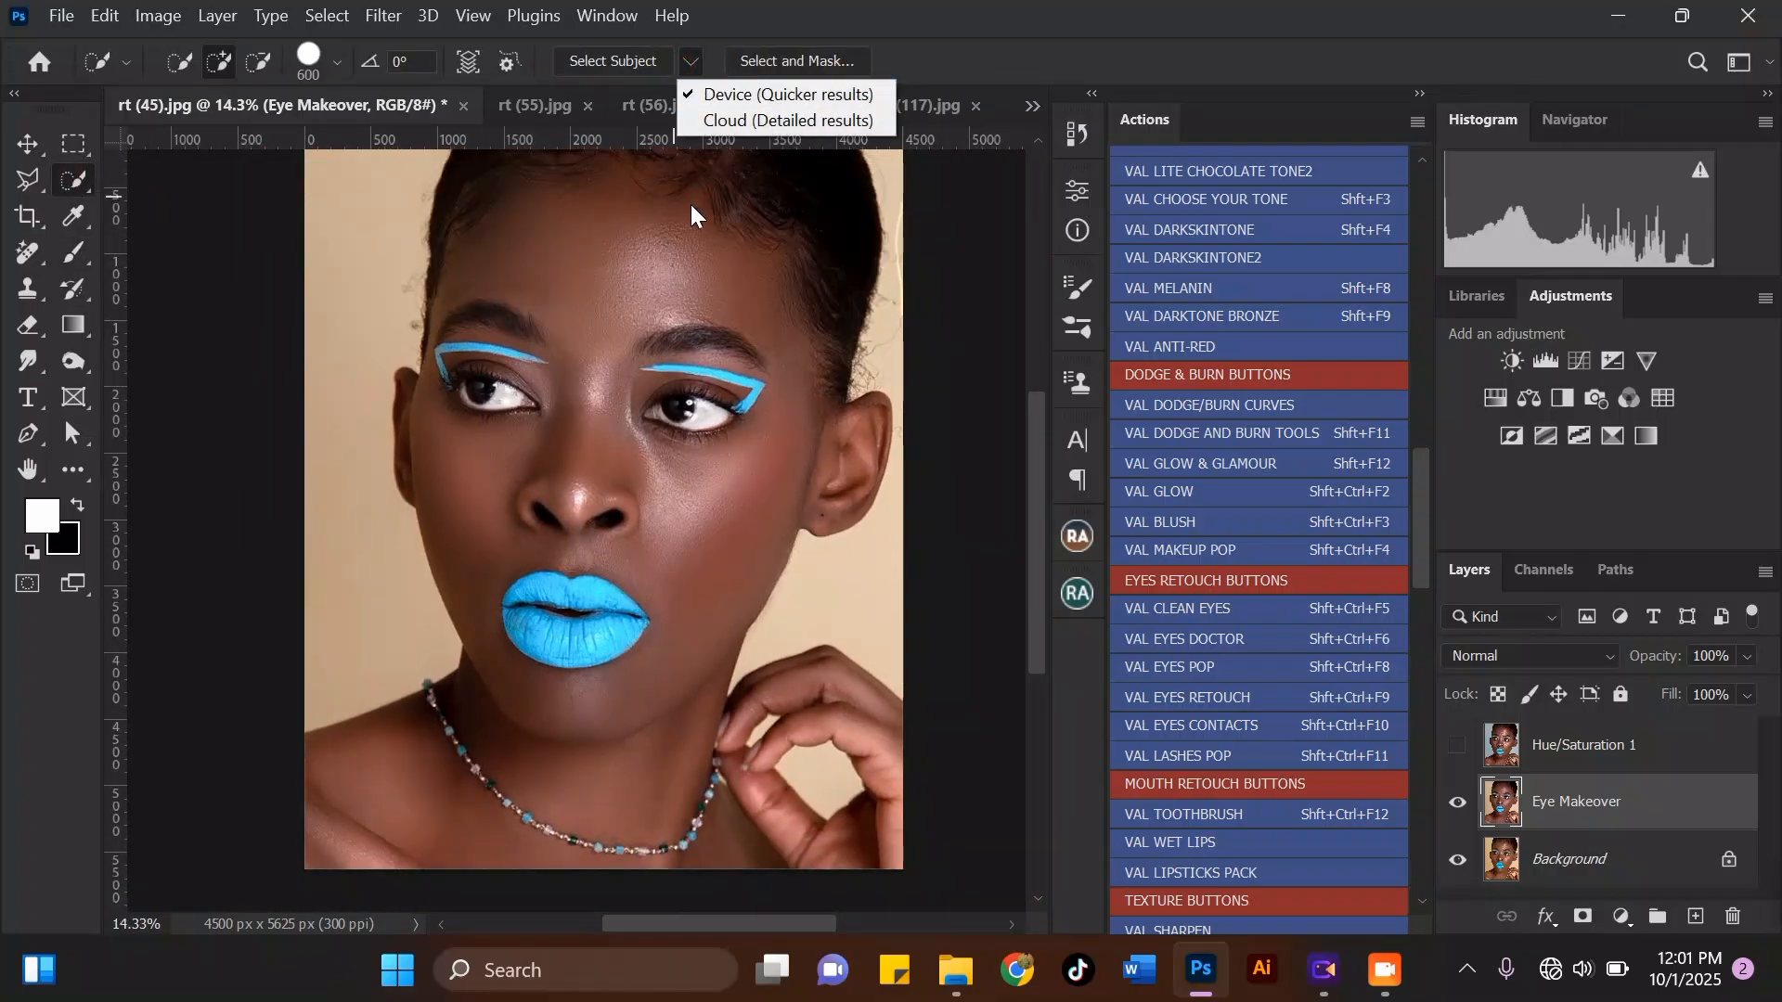
{"action": "left_click", "coordinate": [782, 121]}
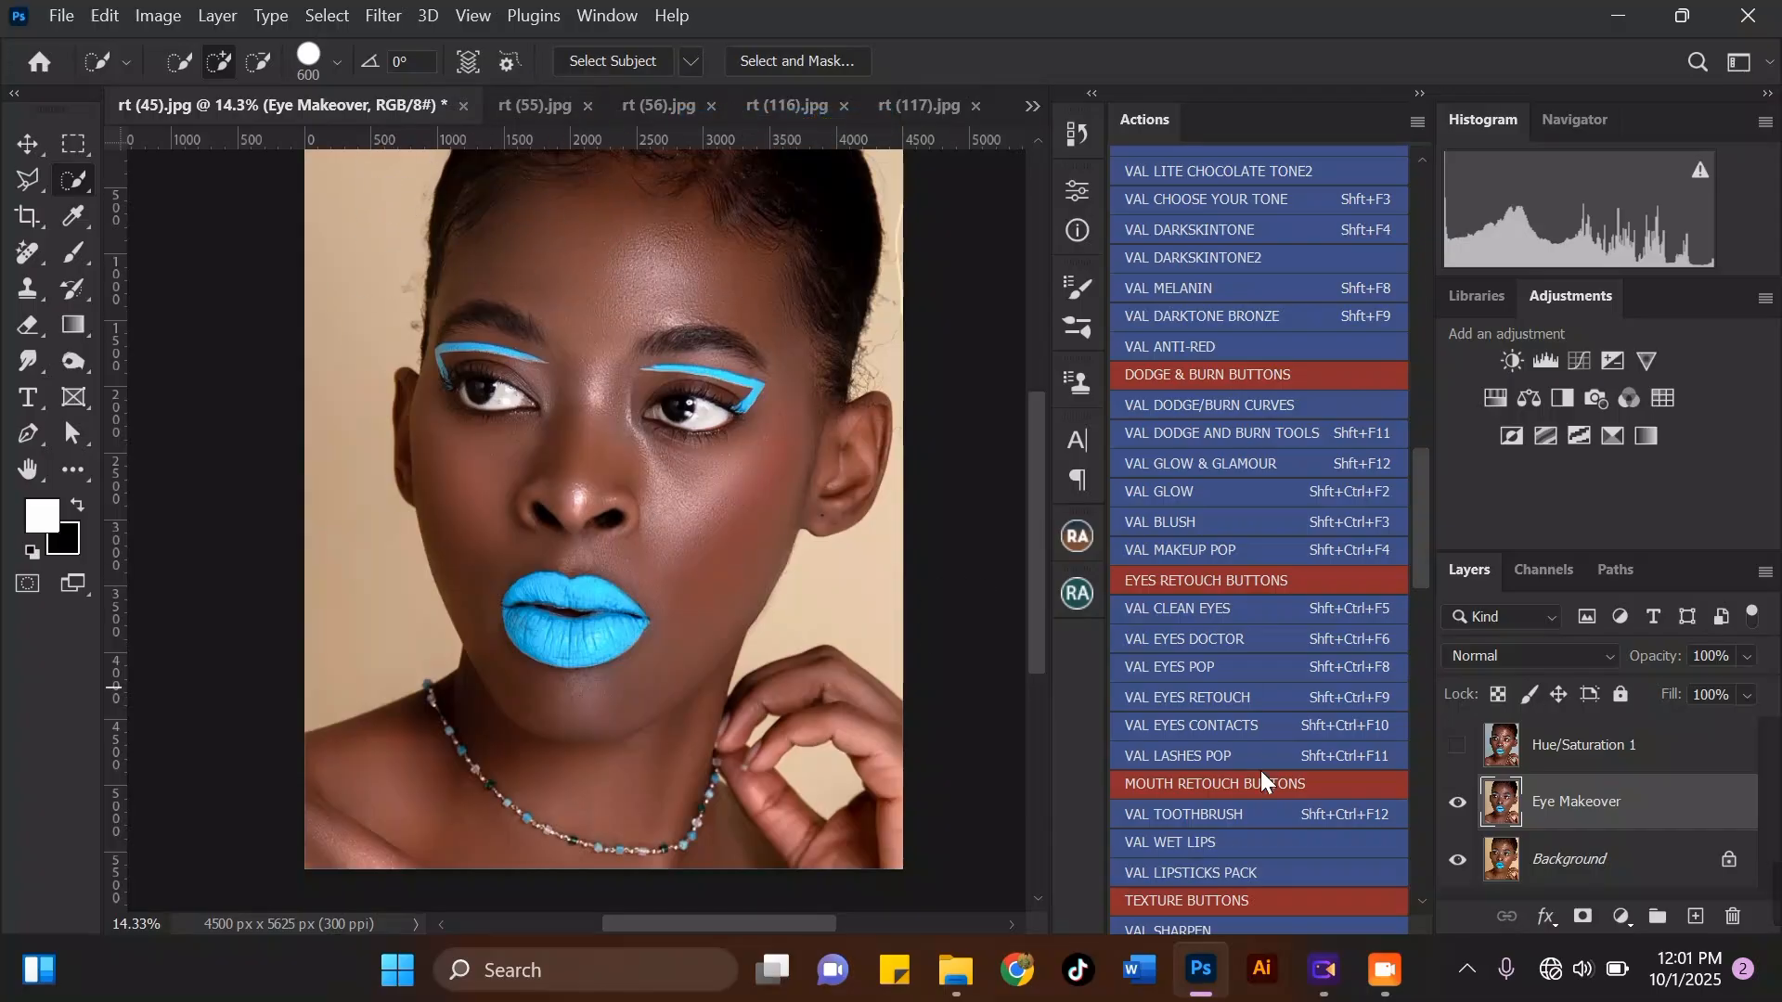
{"action": "left_click", "coordinate": [593, 60]}
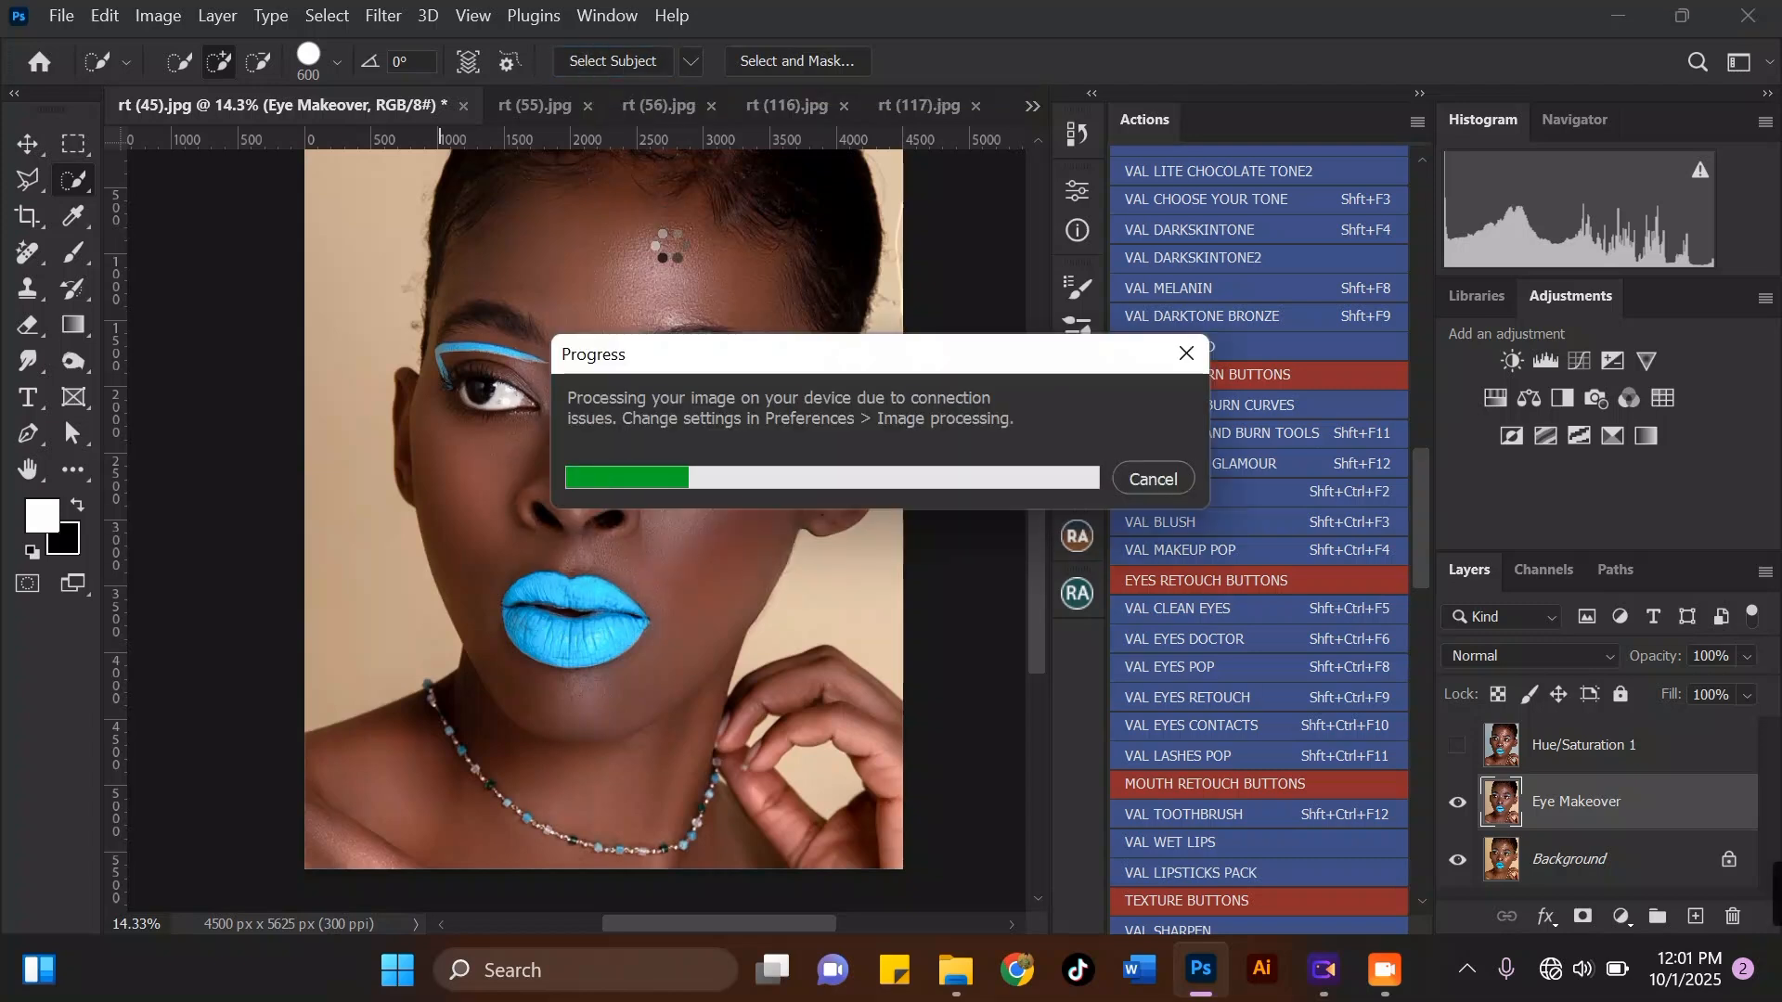
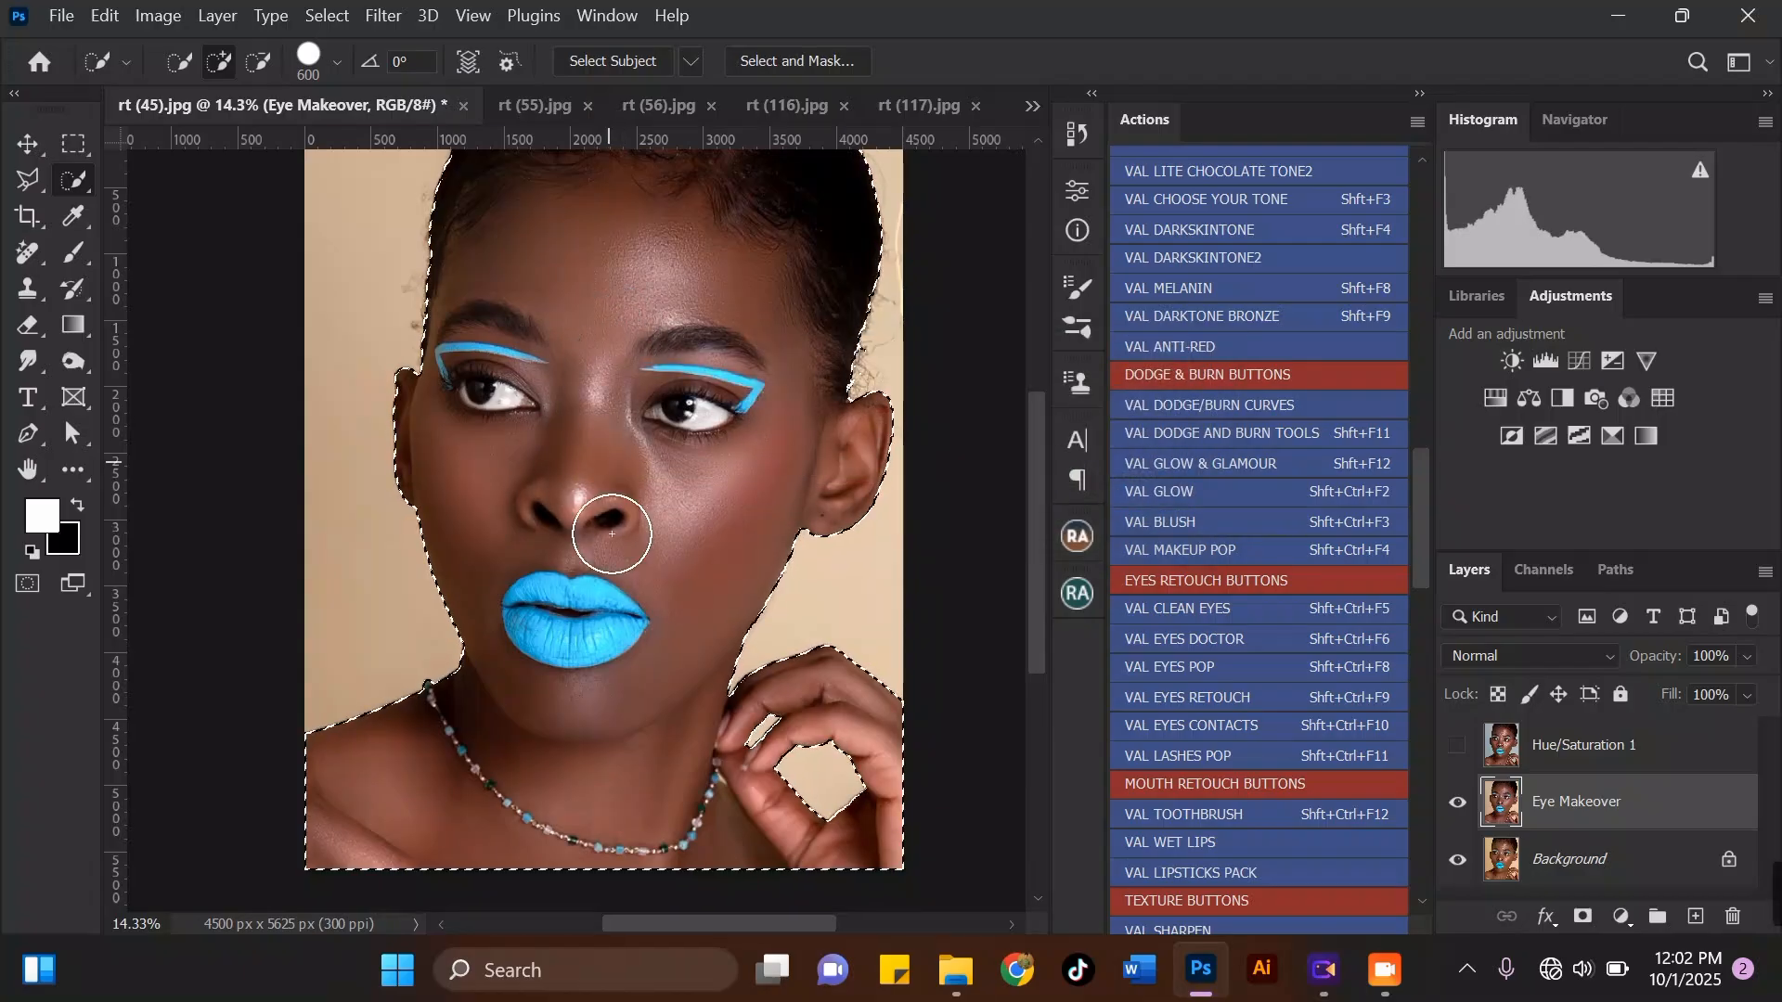
Step: Inspect the selection outline around the hand, ears, flyaway hairs, jaw and necklace
{"action": "scroll", "coordinate": [885, 826], "scroll_direction": "up", "scroll_amount": 10}
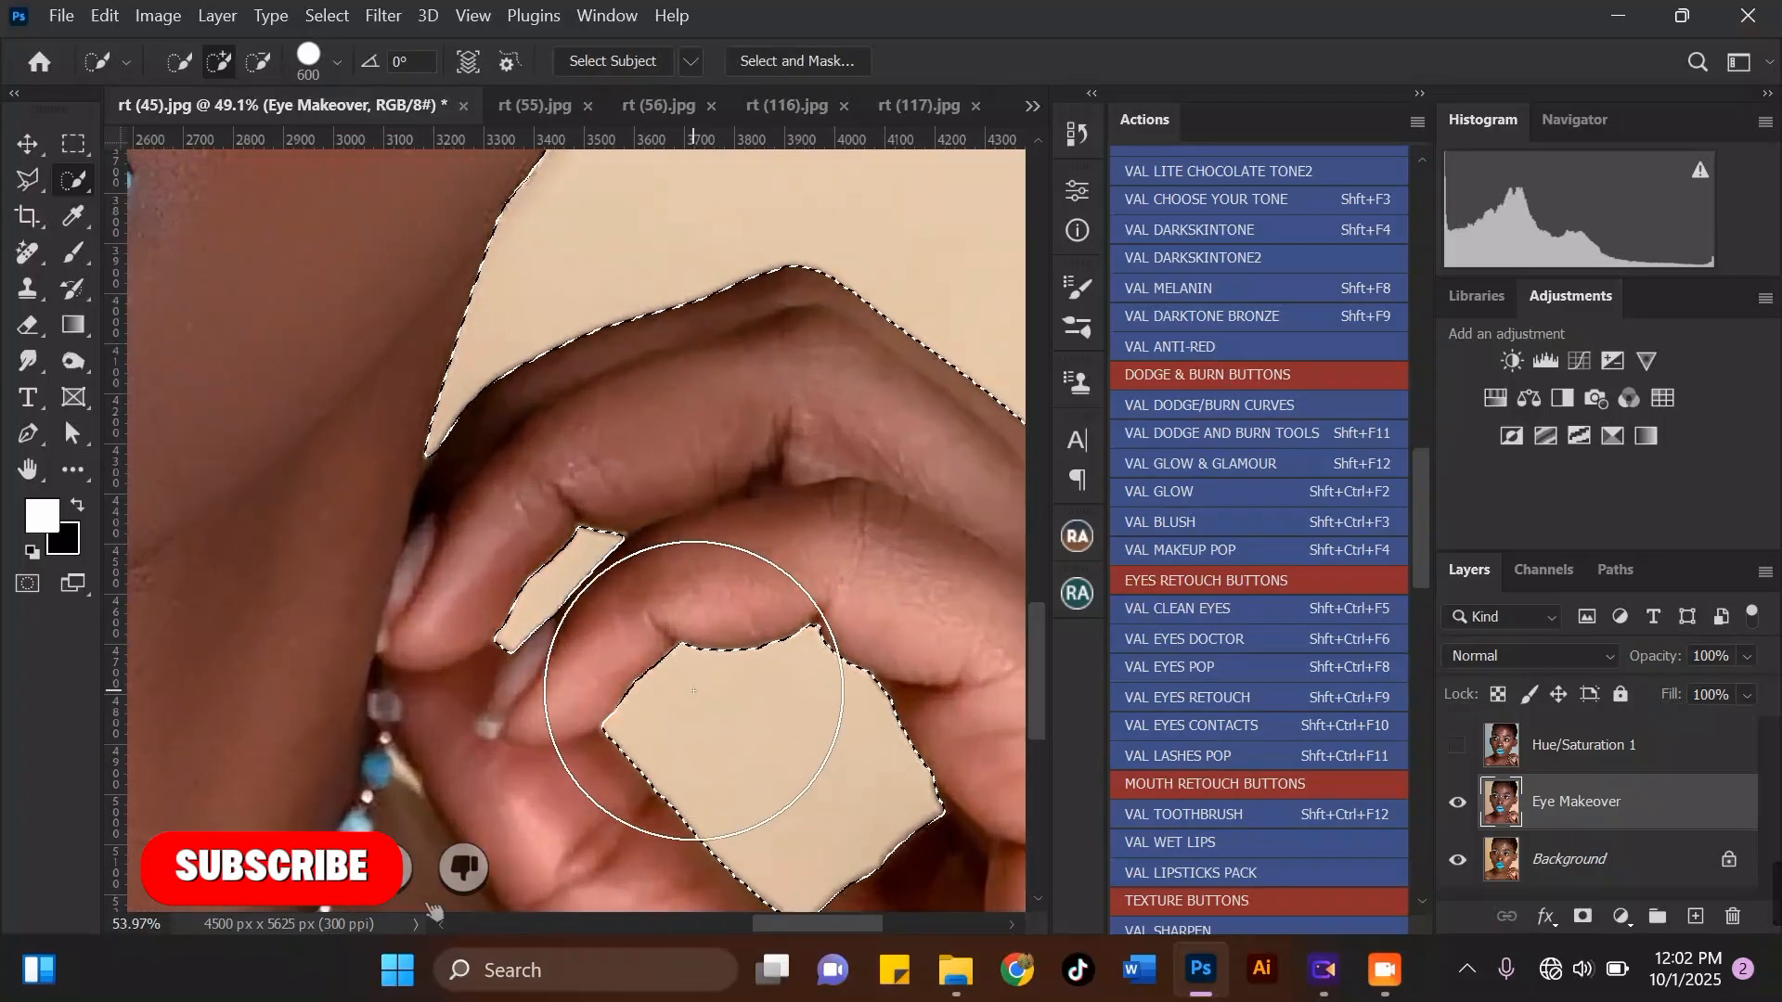
{"action": "scroll", "coordinate": [640, 650], "scroll_direction": "down", "scroll_amount": 10}
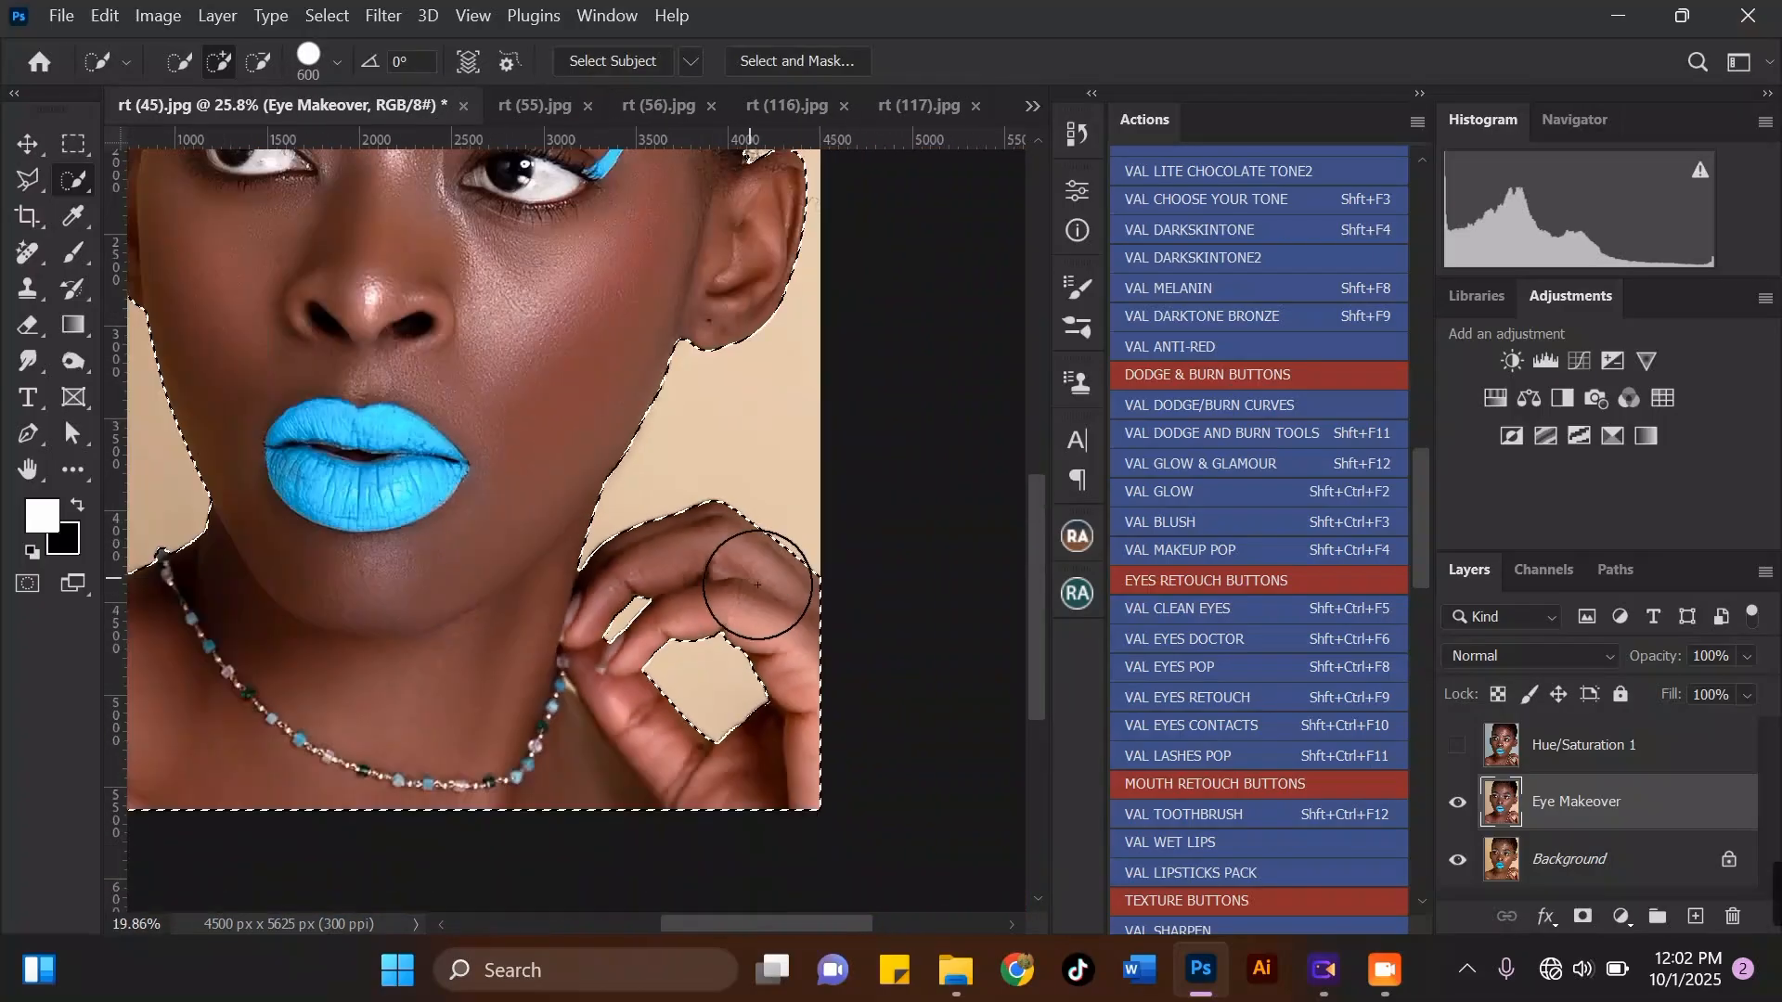
{"action": "scroll", "coordinate": [791, 370], "scroll_direction": "up", "scroll_amount": 5}
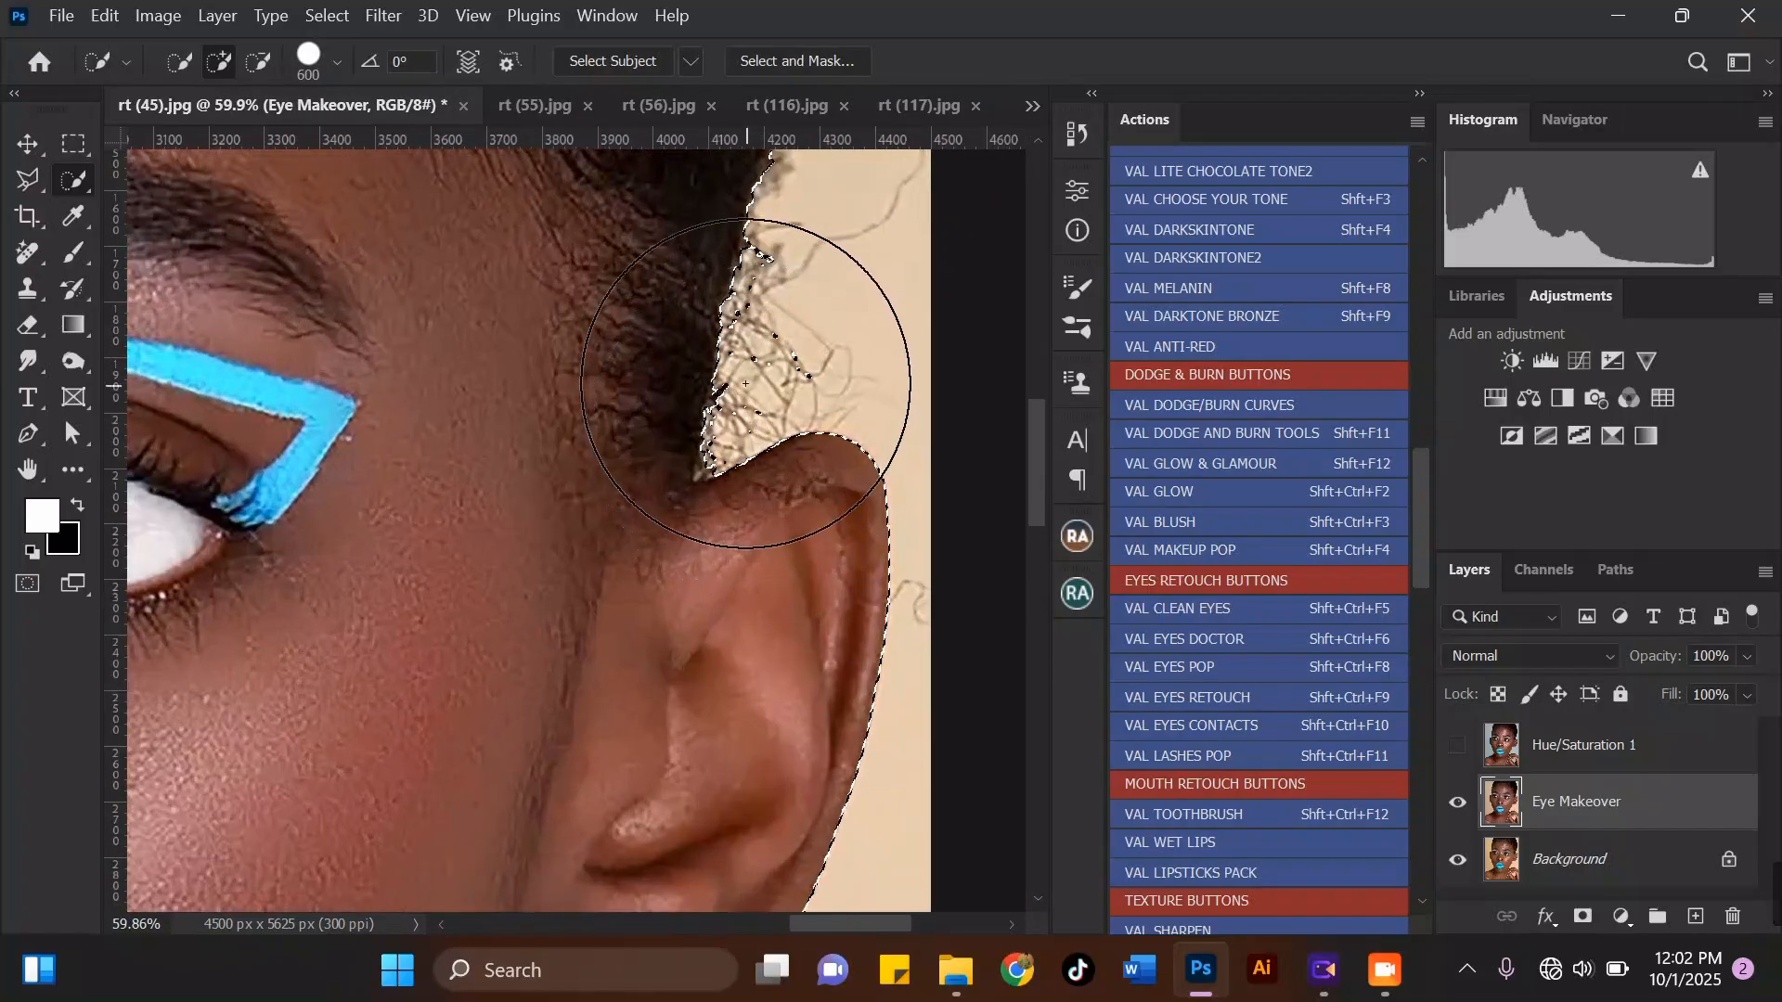
{"action": "scroll", "coordinate": [817, 390], "scroll_direction": "down", "scroll_amount": 5}
{"action": "scroll", "coordinate": [446, 501], "scroll_direction": "up", "scroll_amount": 5}
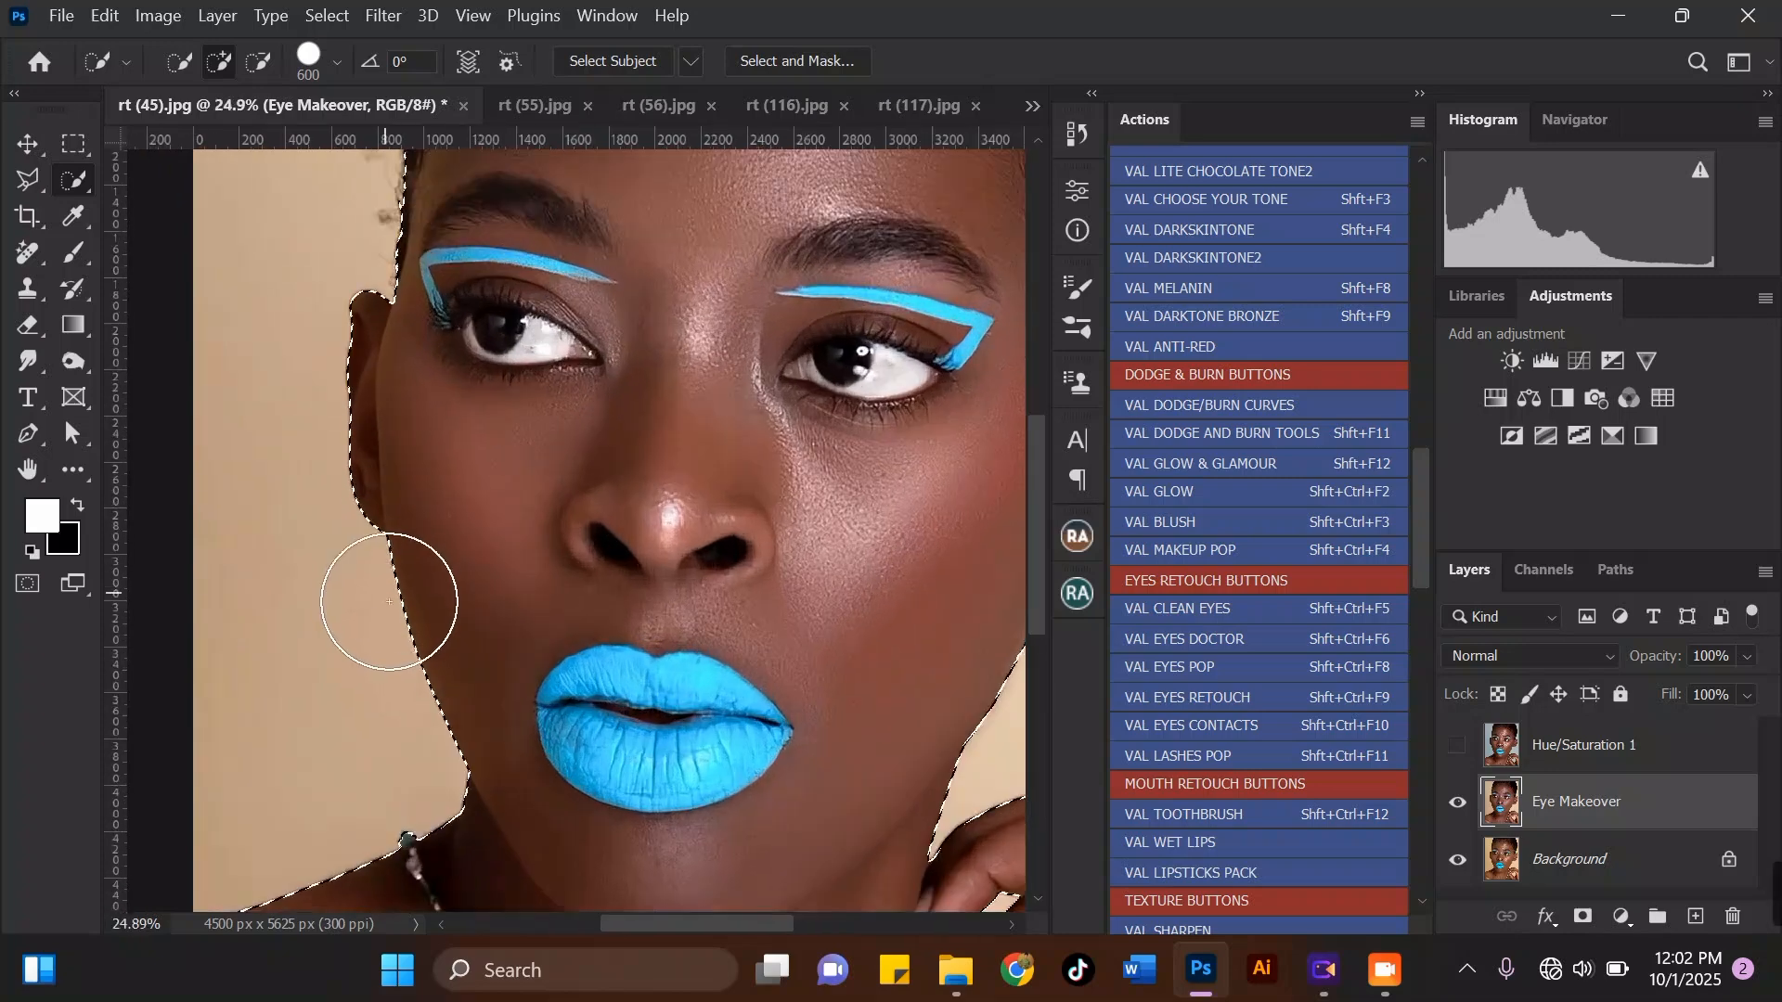
{"action": "scroll", "coordinate": [427, 436], "scroll_direction": "down", "scroll_amount": 4}
{"action": "scroll", "coordinate": [460, 604], "scroll_direction": "up", "scroll_amount": 2}
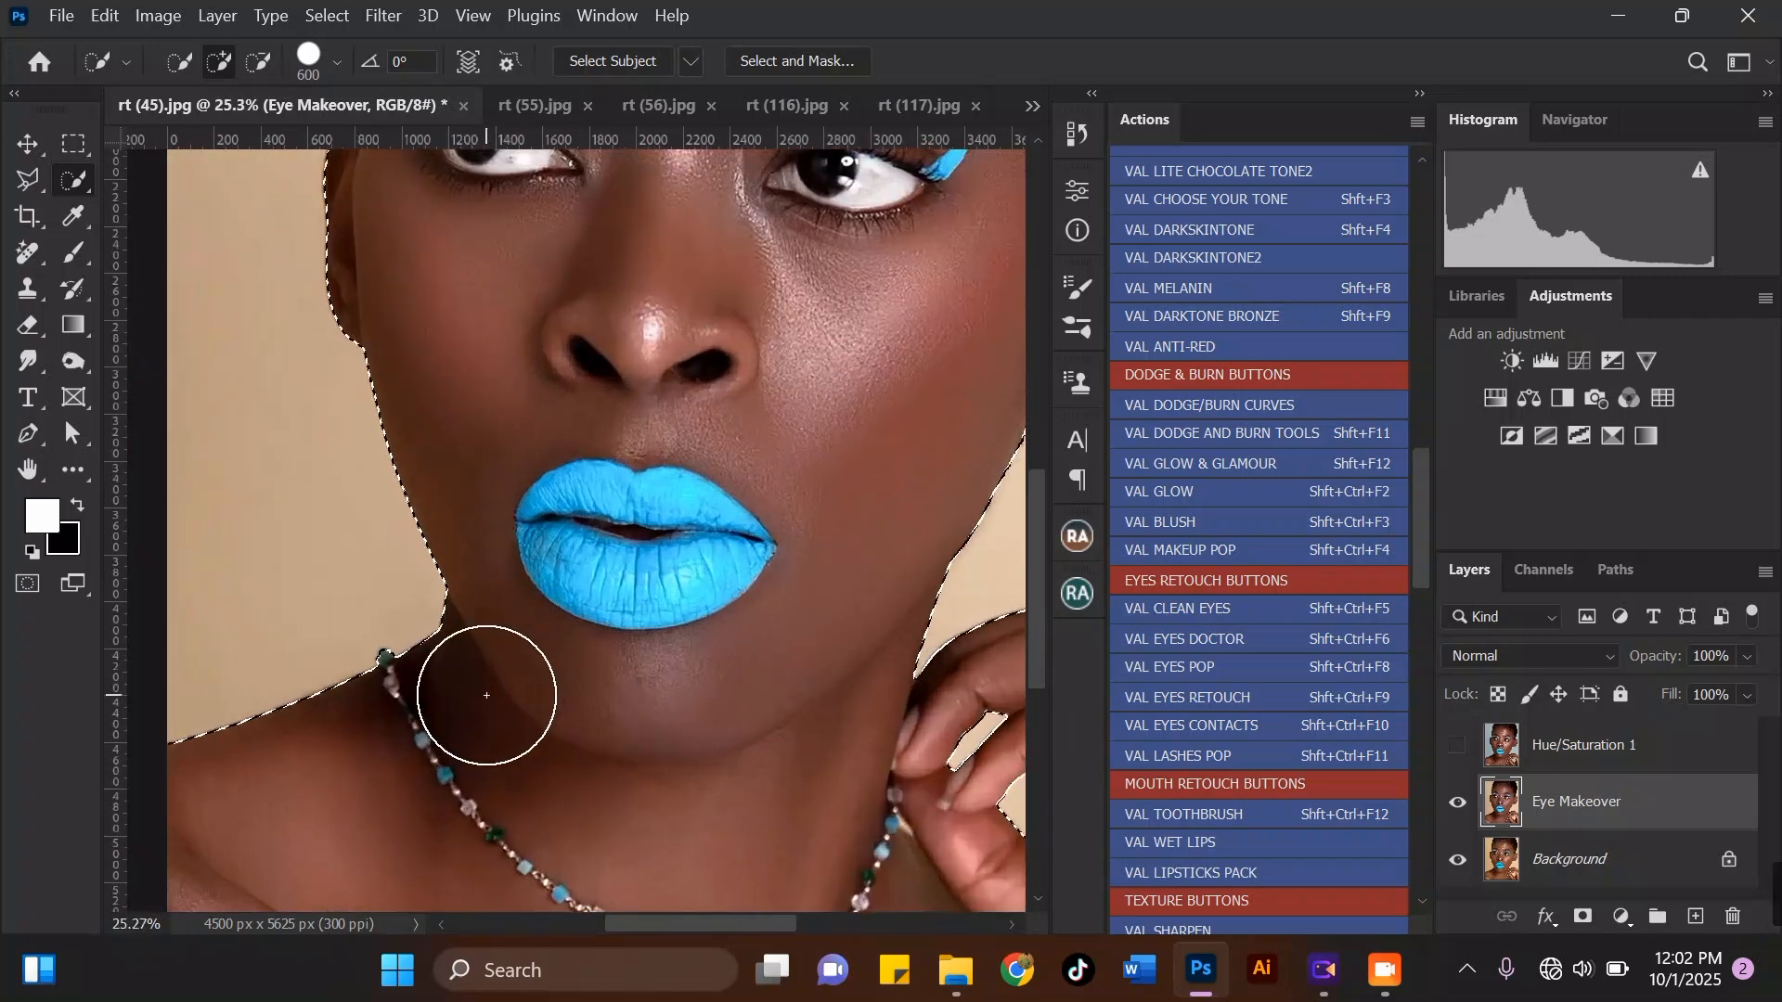
{"action": "scroll", "coordinate": [449, 675], "scroll_direction": "down", "scroll_amount": 2}
{"action": "scroll", "coordinate": [449, 675], "scroll_direction": "down", "scroll_amount": 1}
Step: Subtract the patch of flyaway hair above the ear on the image's right side from the selection with the Polygonal Lasso
{"action": "left_click", "coordinate": [27, 180]}
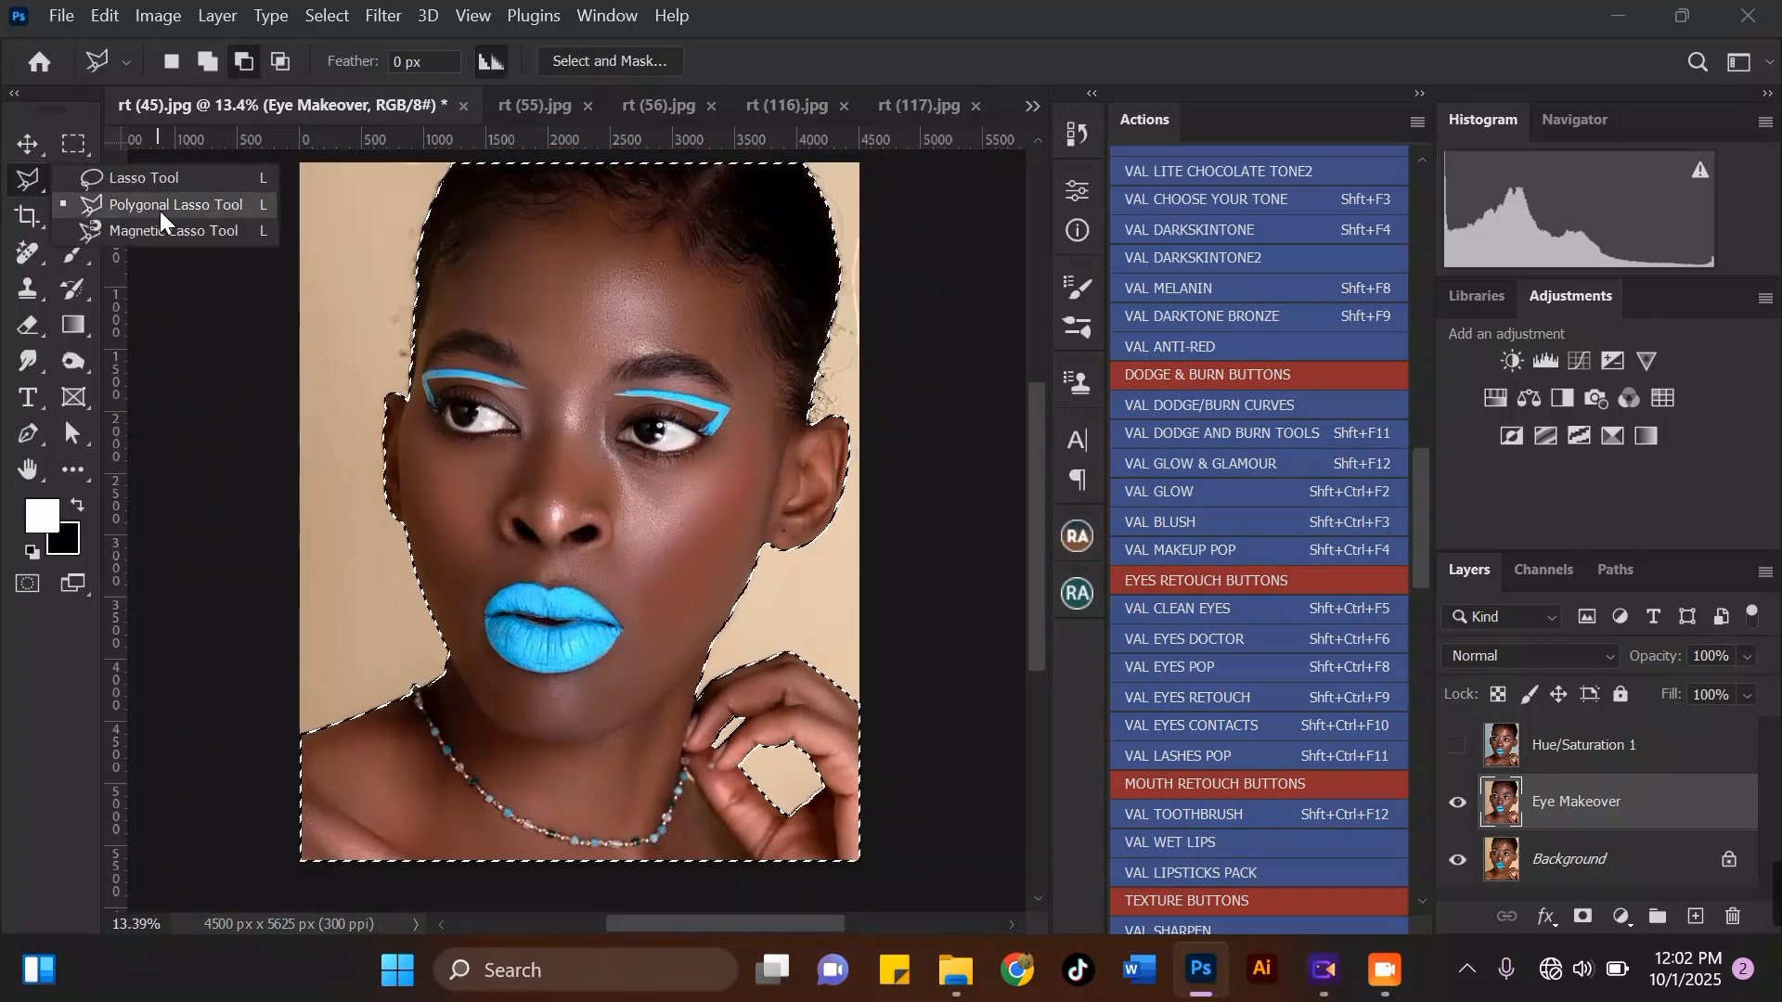
{"action": "left_click", "coordinate": [152, 204]}
{"action": "scroll", "coordinate": [889, 426], "scroll_direction": "up", "scroll_amount": 7}
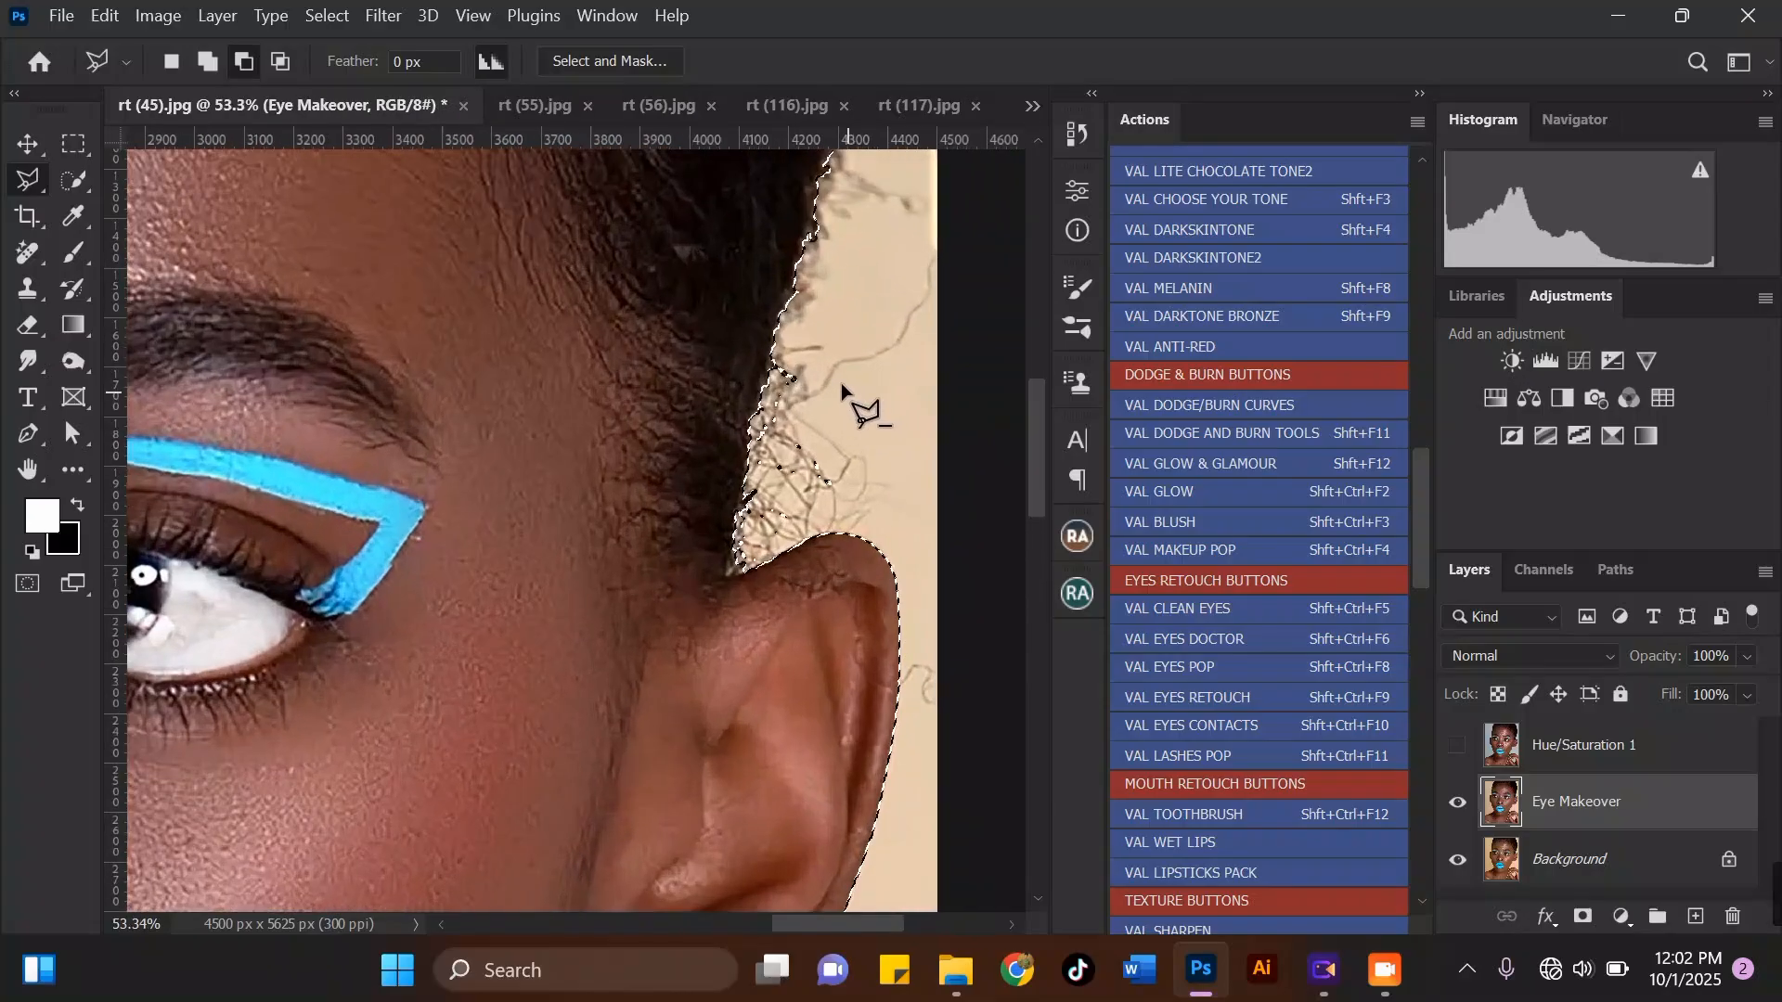
{"action": "left_click", "coordinate": [807, 280]}
{"action": "left_click", "coordinate": [791, 269]}
{"action": "left_click", "coordinate": [761, 338]}
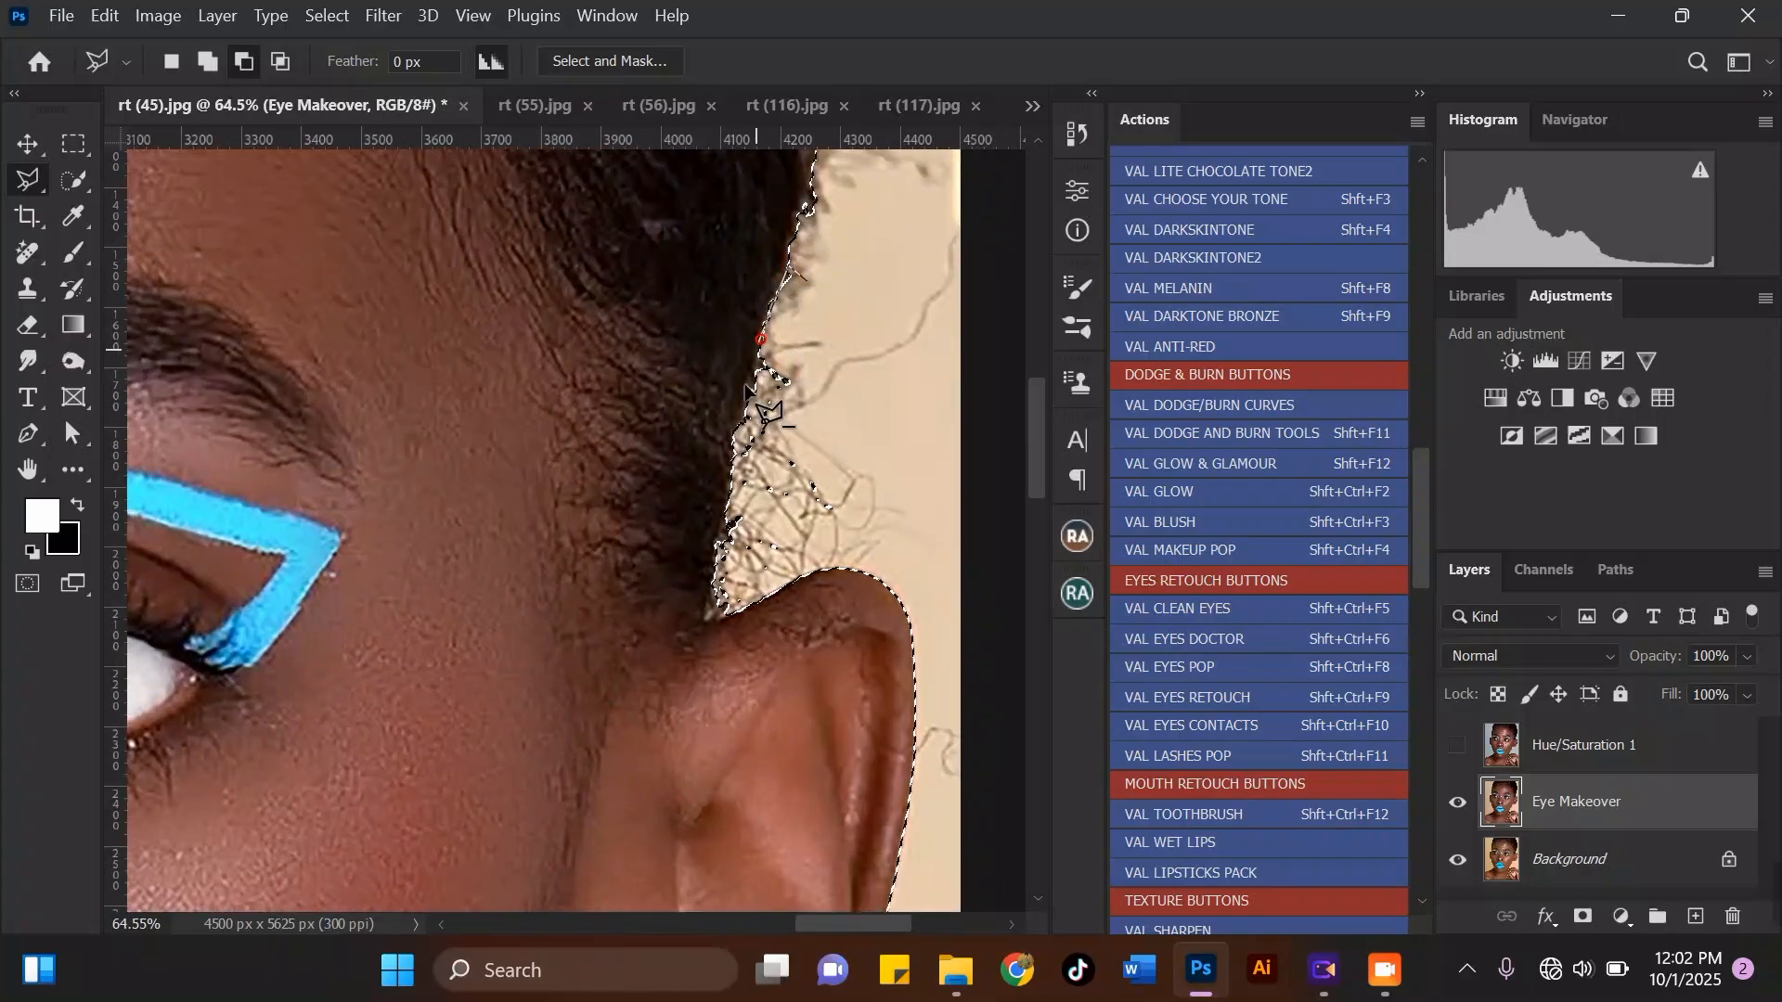
{"action": "left_click", "coordinate": [710, 616]}
{"action": "double_click", "coordinate": [899, 291]}
Step: Trim the selection along the hair edge at the back of the head with the Polygonal Lasso
{"action": "scroll", "coordinate": [630, 654], "scroll_direction": "down", "scroll_amount": 5}
{"action": "scroll", "coordinate": [672, 298], "scroll_direction": "up", "scroll_amount": 4}
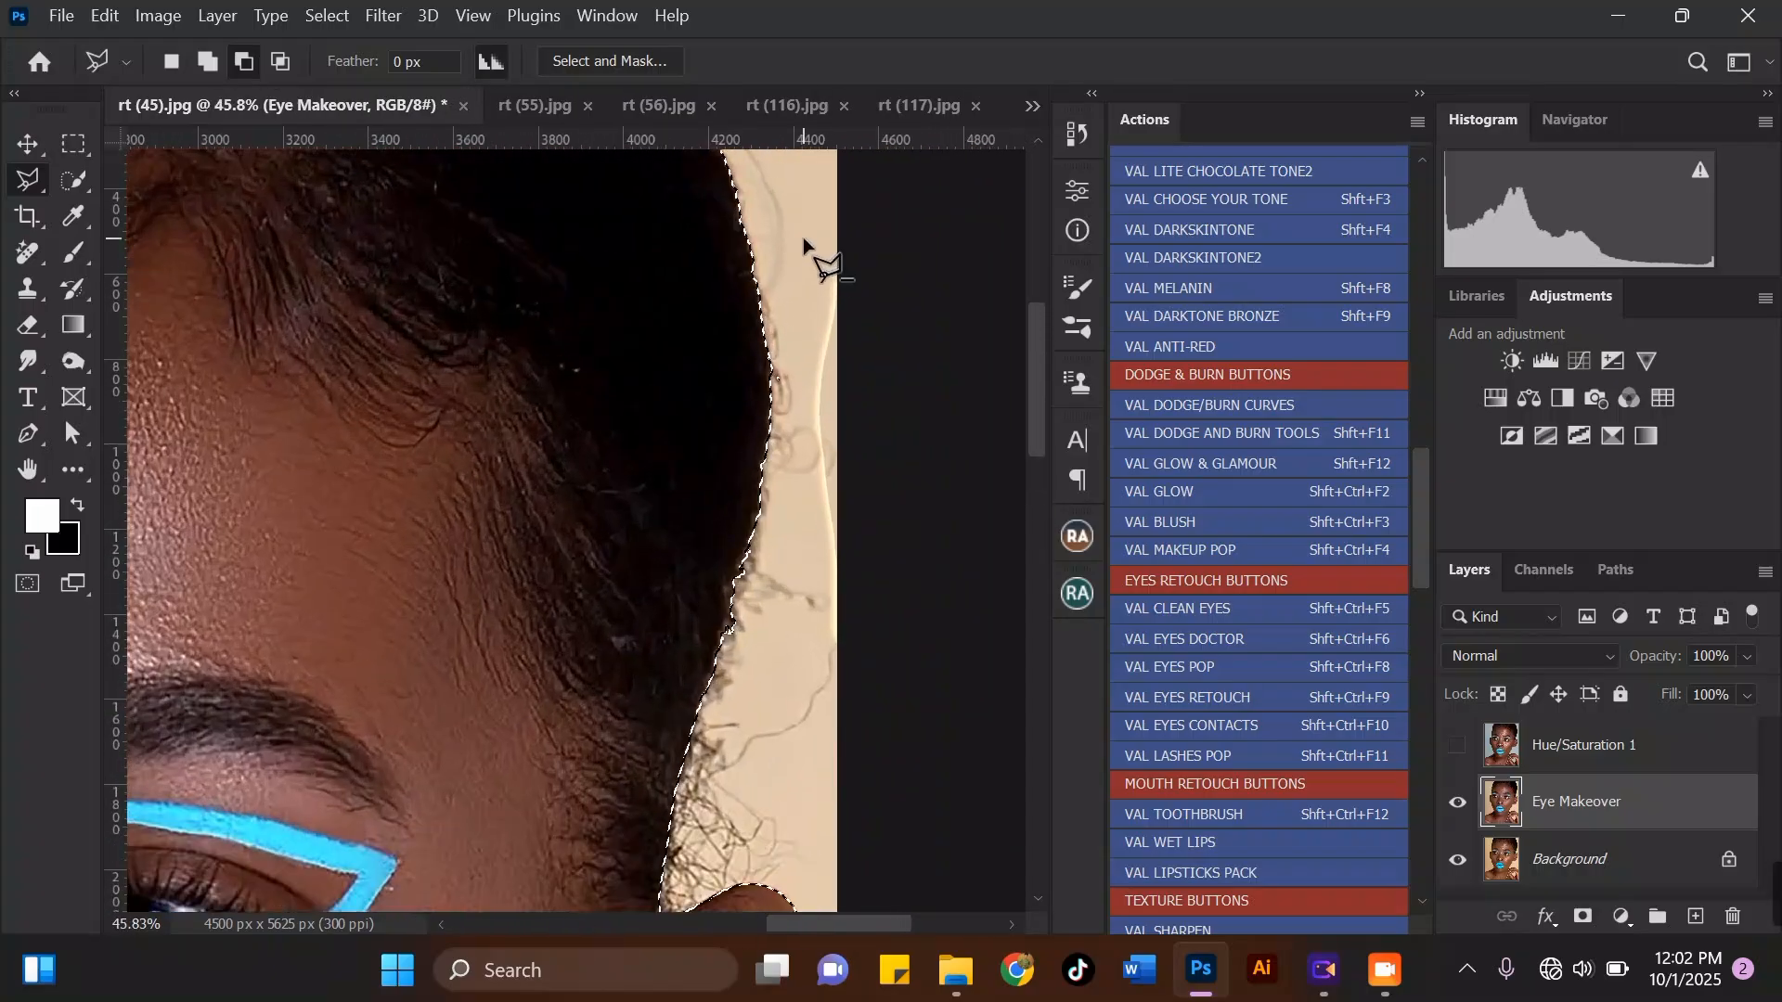
{"action": "left_click", "coordinate": [768, 351]}
{"action": "left_click", "coordinate": [769, 456]}
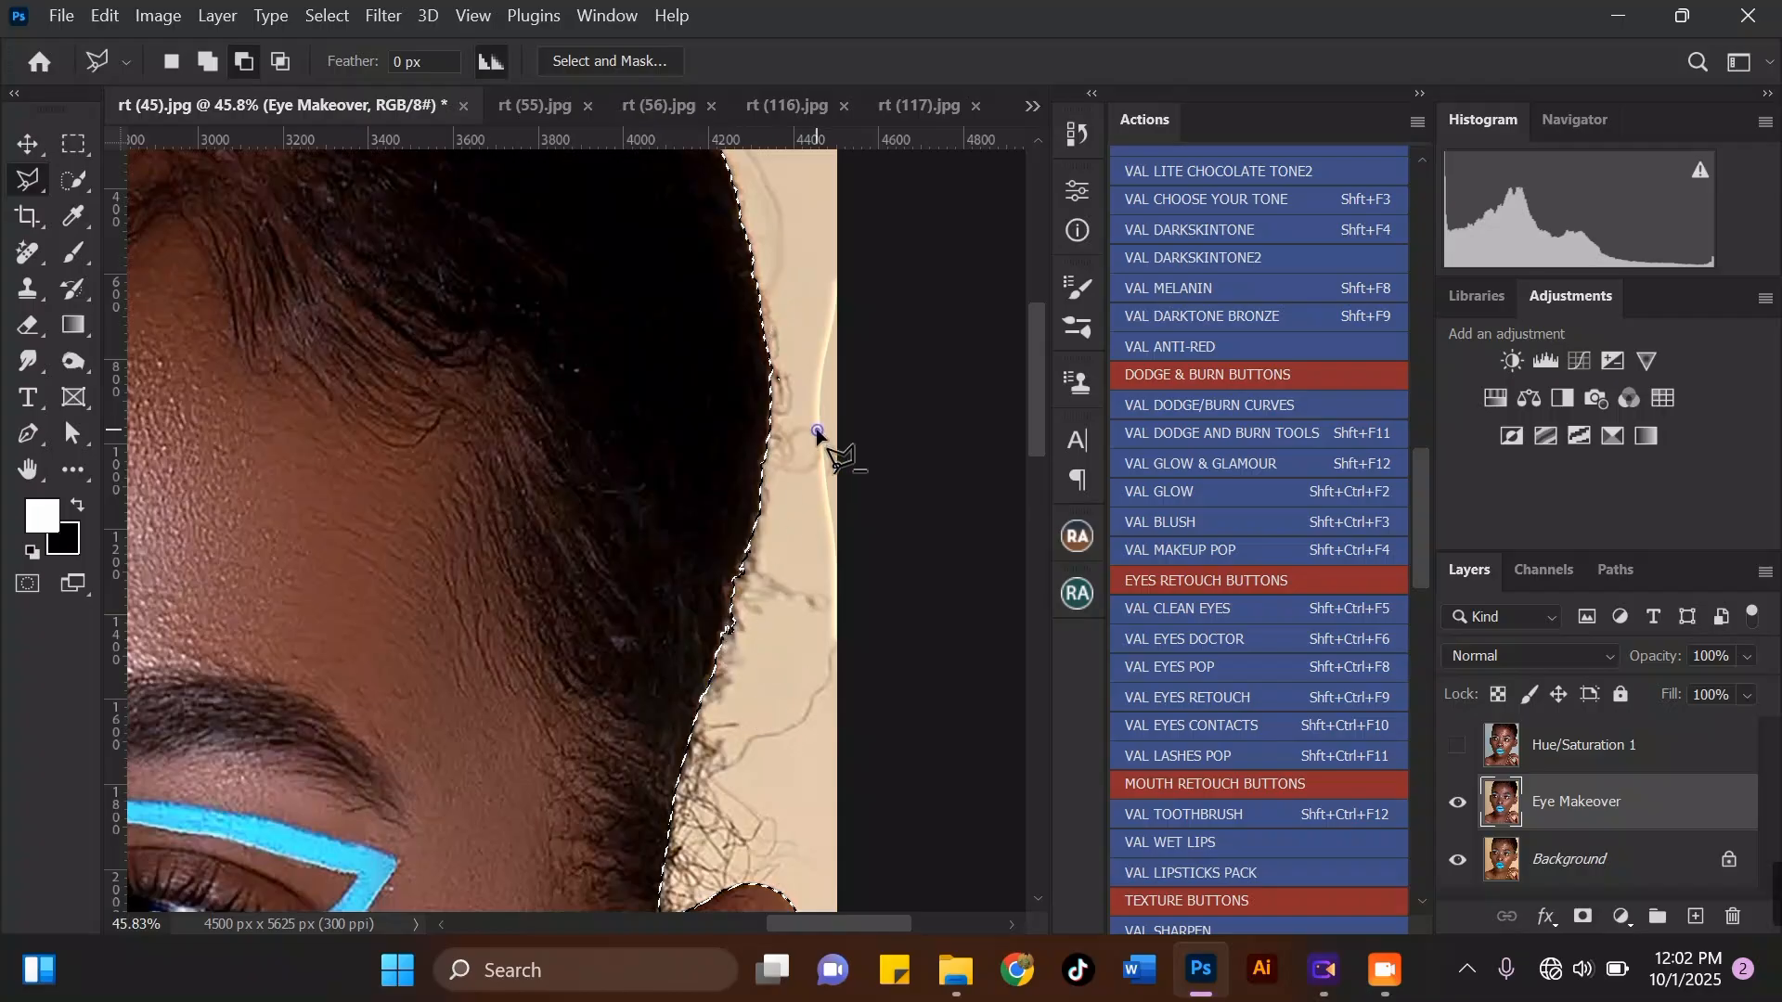
Step: Trim the selection along the hairline on the image's left side with the Polygonal Lasso, leaving out the stray hairs
{"action": "scroll", "coordinate": [788, 489], "scroll_direction": "down", "scroll_amount": 4}
{"action": "scroll", "coordinate": [208, 458], "scroll_direction": "up", "scroll_amount": 2}
{"action": "scroll", "coordinate": [209, 458], "scroll_direction": "up", "scroll_amount": 4}
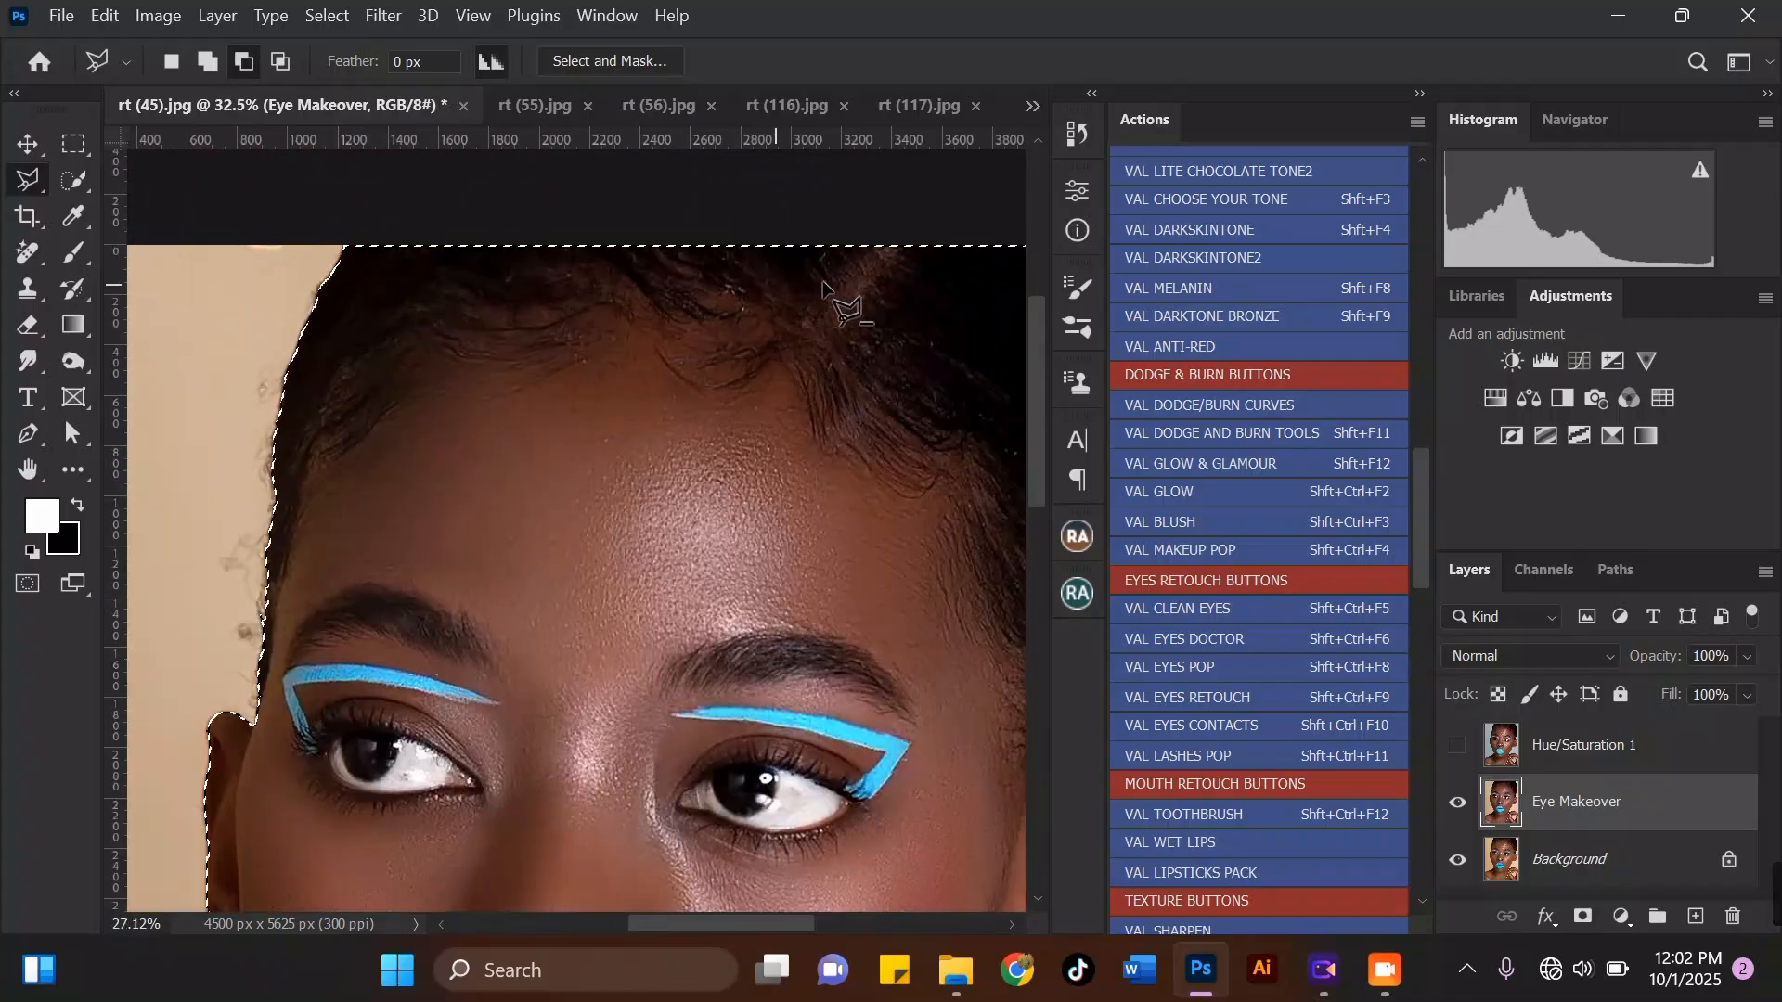
{"action": "left_click", "coordinate": [489, 176]}
{"action": "left_click", "coordinate": [456, 441]}
{"action": "left_click", "coordinate": [392, 465]}
{"action": "double_click", "coordinate": [401, 283]}
Step: Feather the subject selection by 3 pixels and invert it to select the background
{"action": "scroll", "coordinate": [410, 334], "scroll_direction": "down", "scroll_amount": 2}
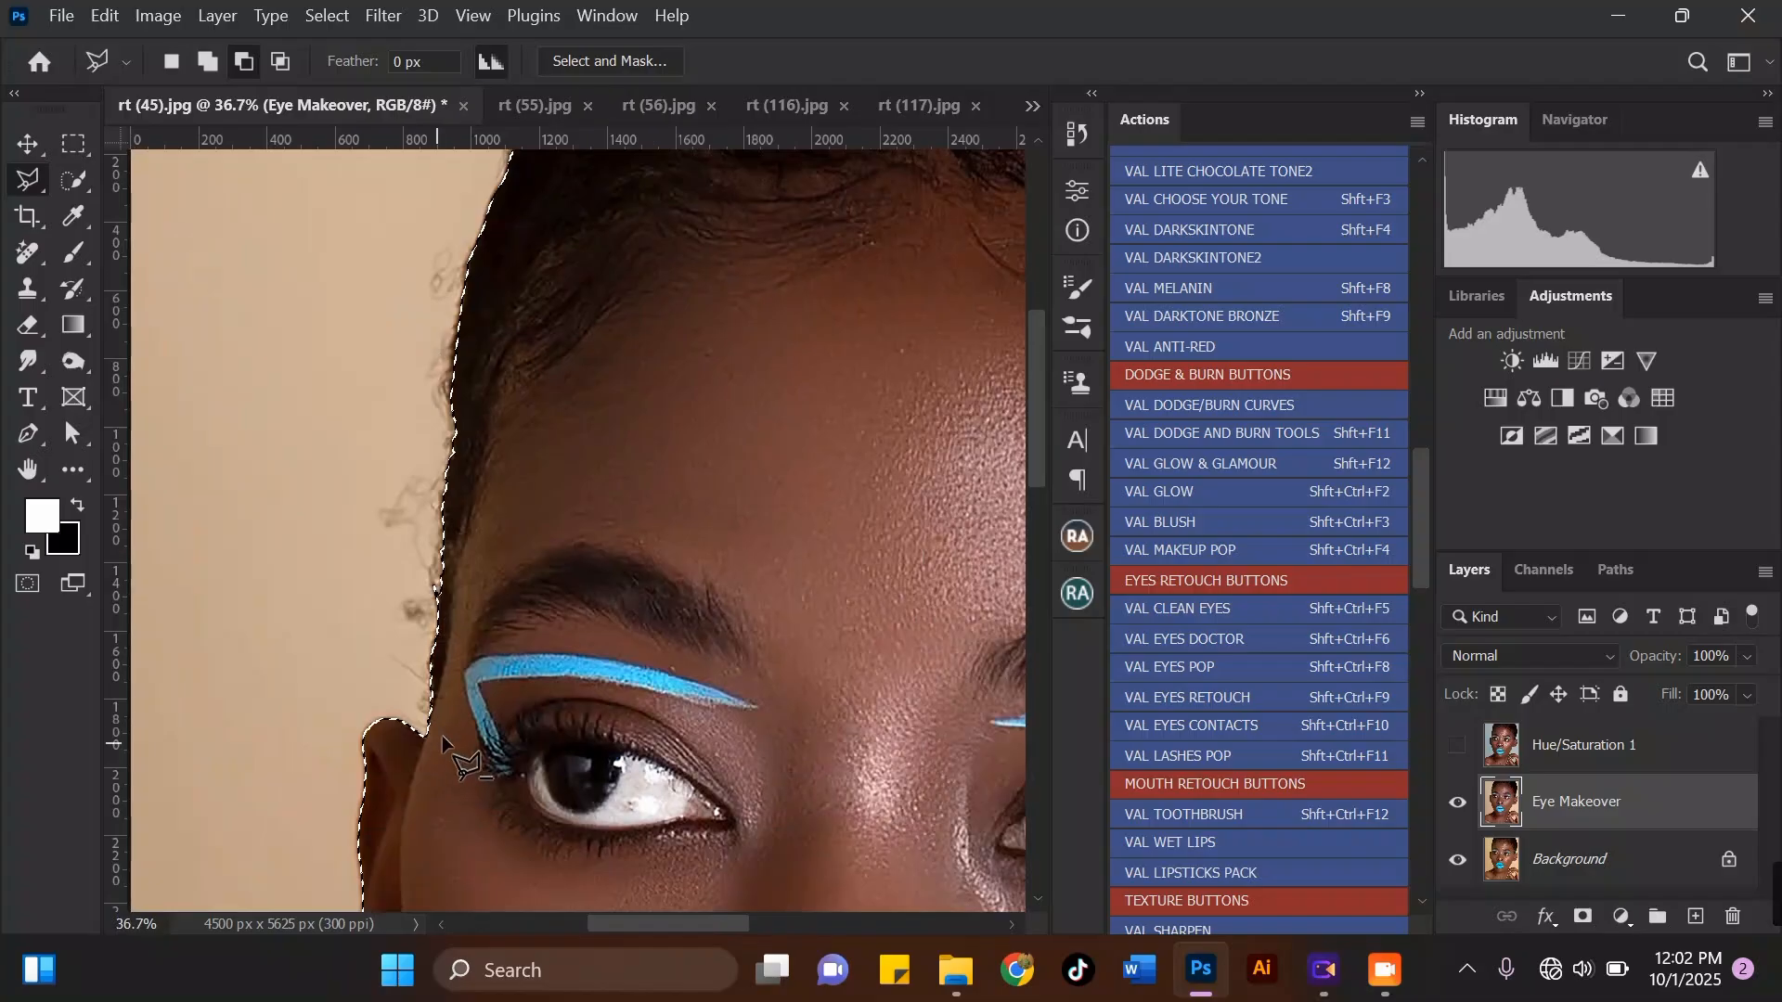
{"action": "scroll", "coordinate": [442, 735], "scroll_direction": "down", "scroll_amount": 4}
{"action": "scroll", "coordinate": [687, 557], "scroll_direction": "down", "scroll_amount": 3}
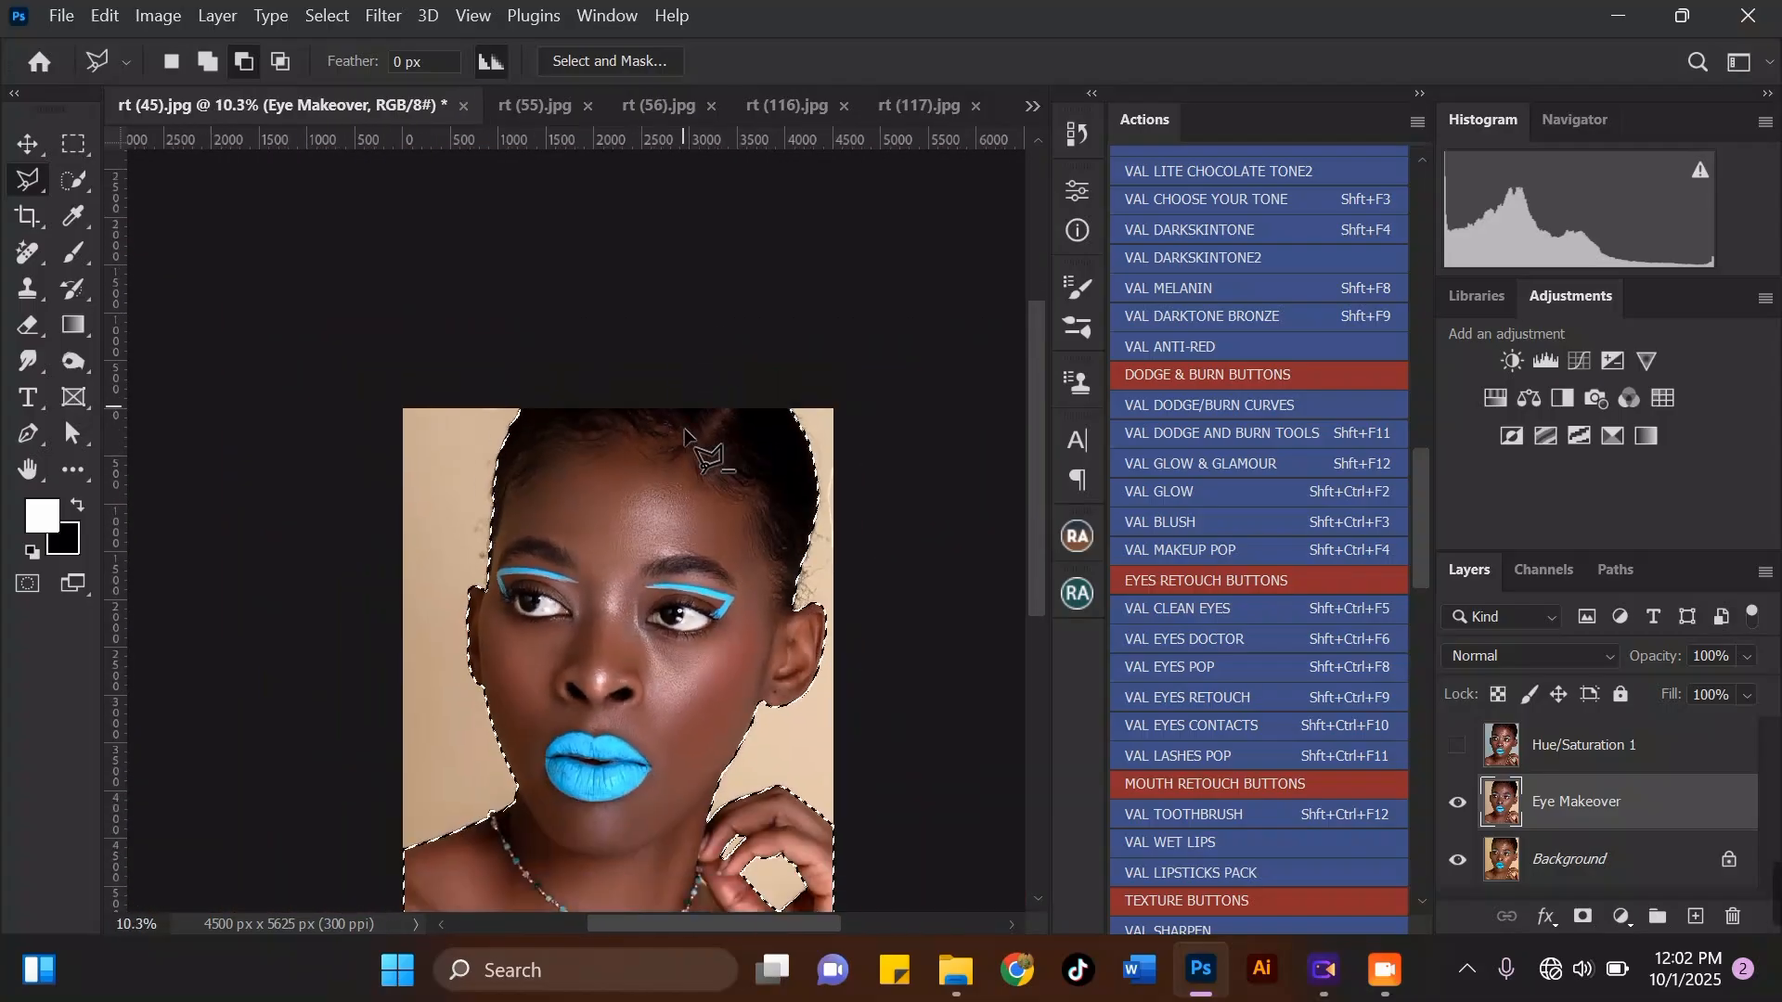
{"action": "scroll", "coordinate": [559, 629], "scroll_direction": "up", "scroll_amount": 2}
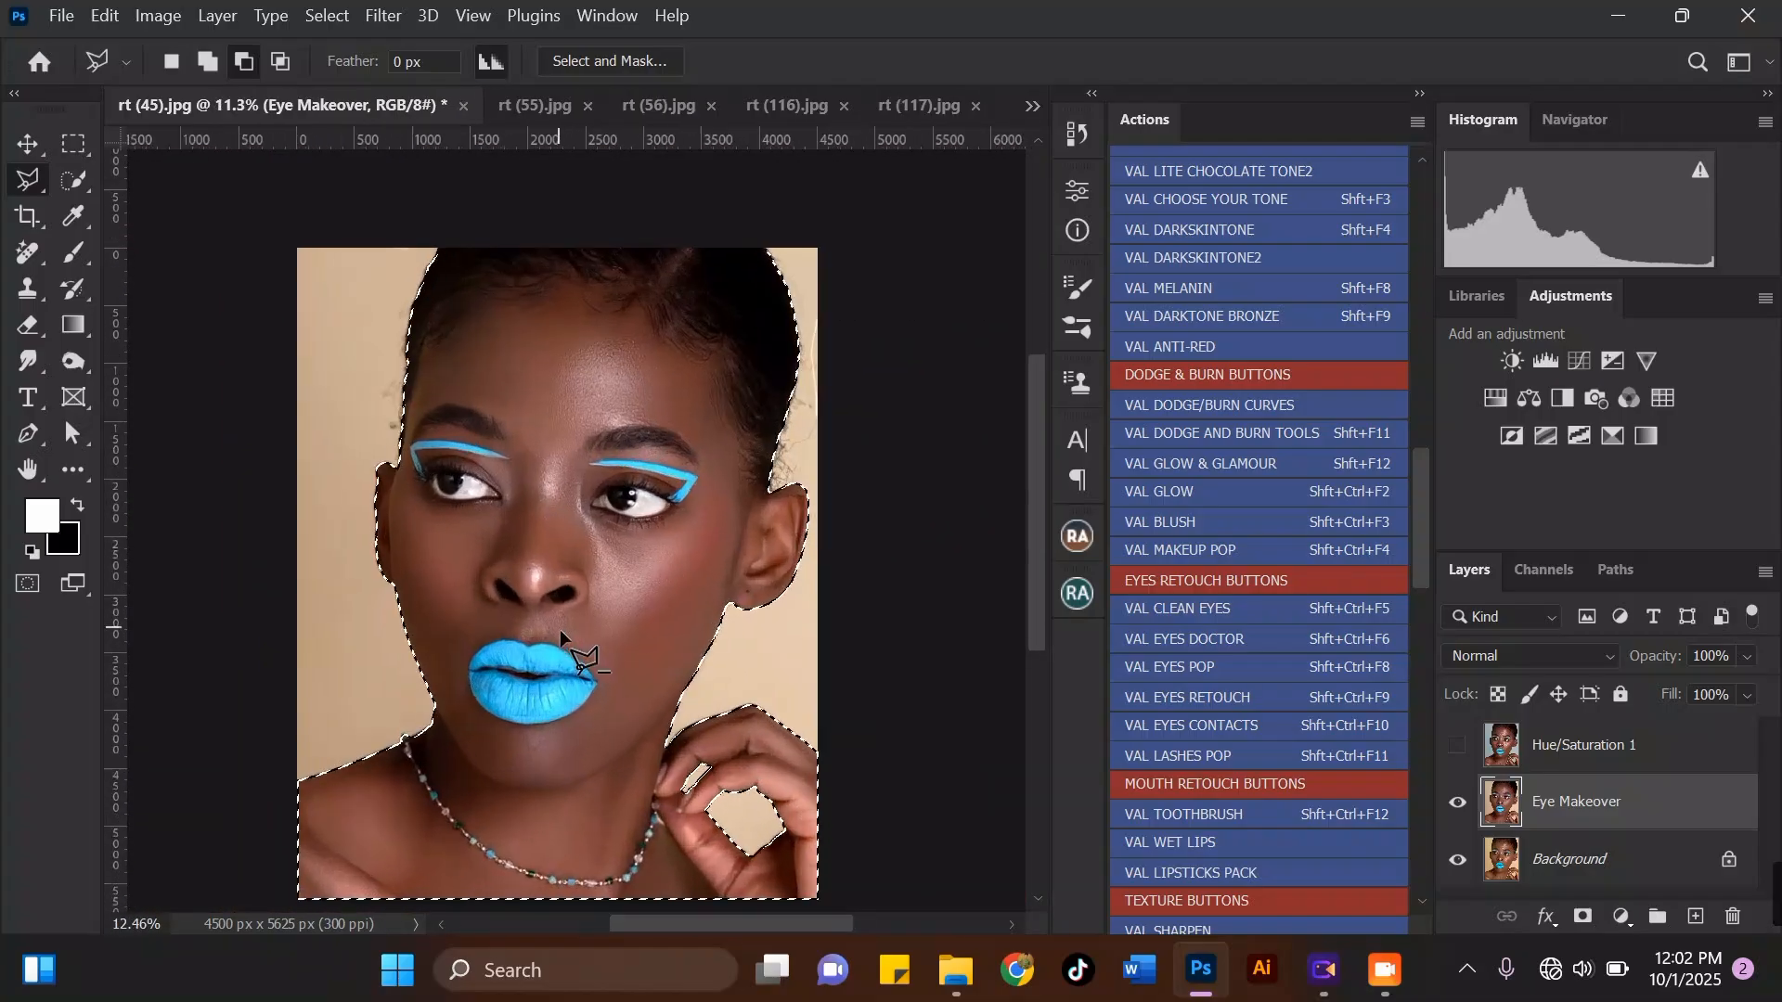
{"action": "right_click", "coordinate": [668, 325]}
{"action": "left_click", "coordinate": [733, 384]}
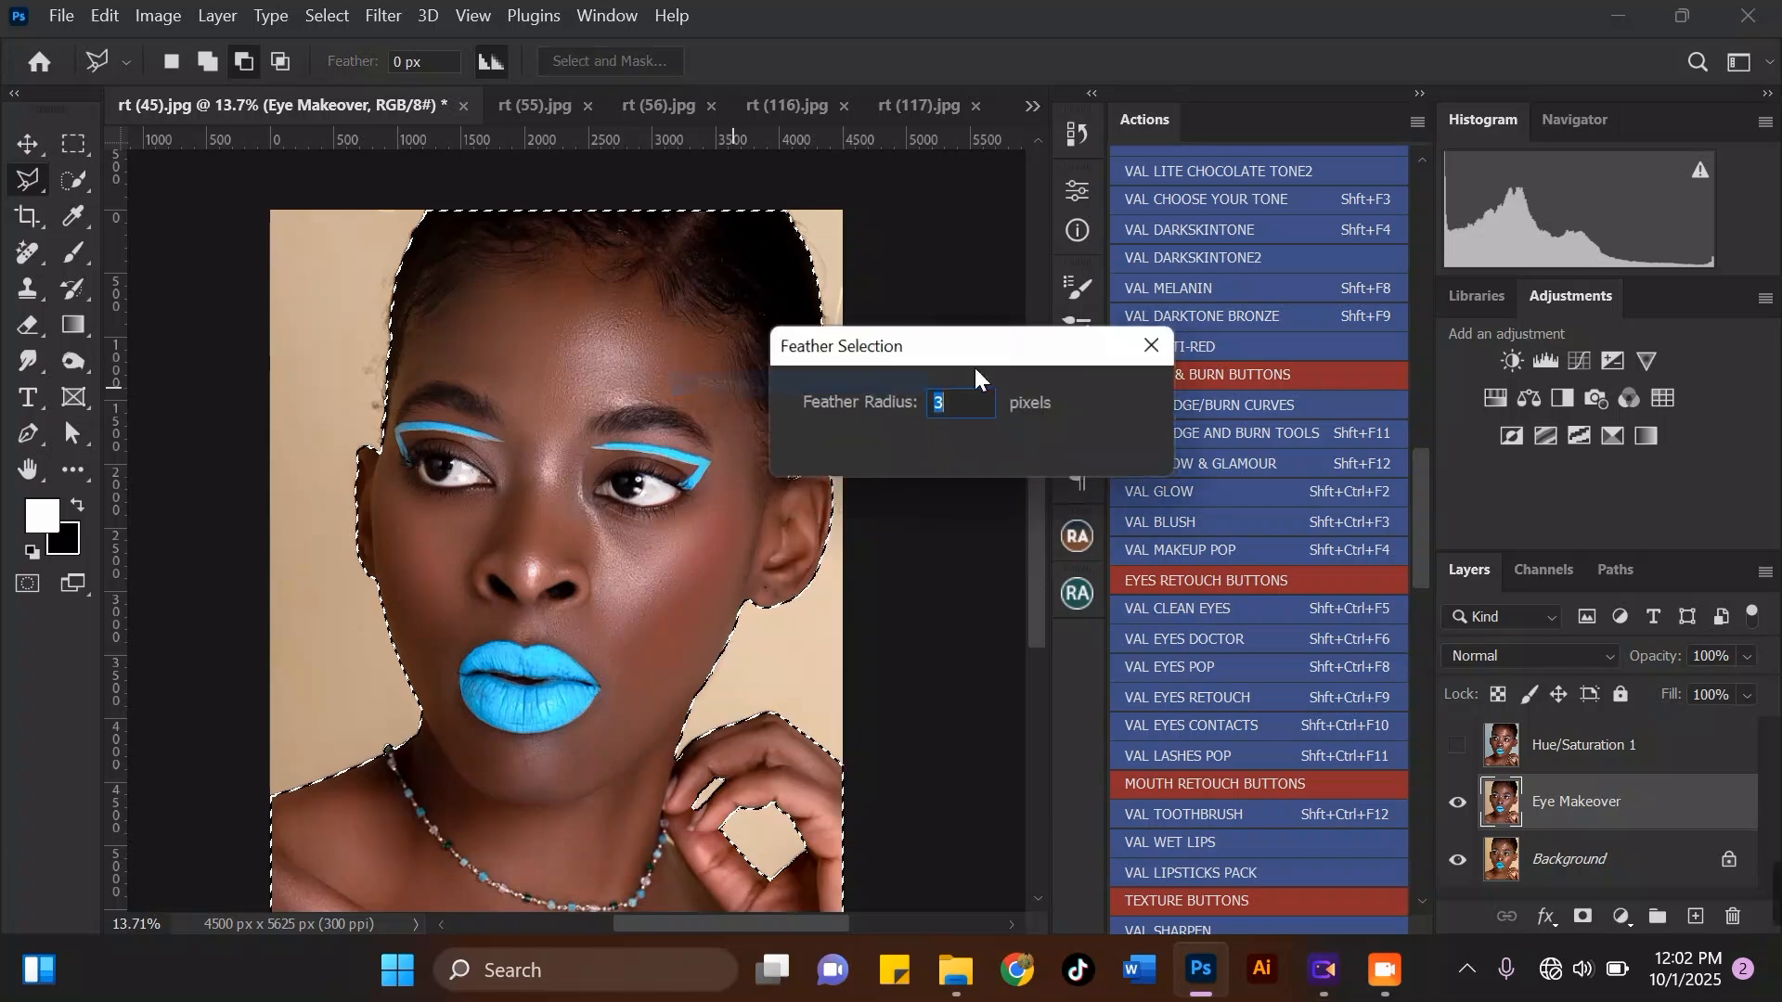
{"action": "left_click", "coordinate": [1095, 396]}
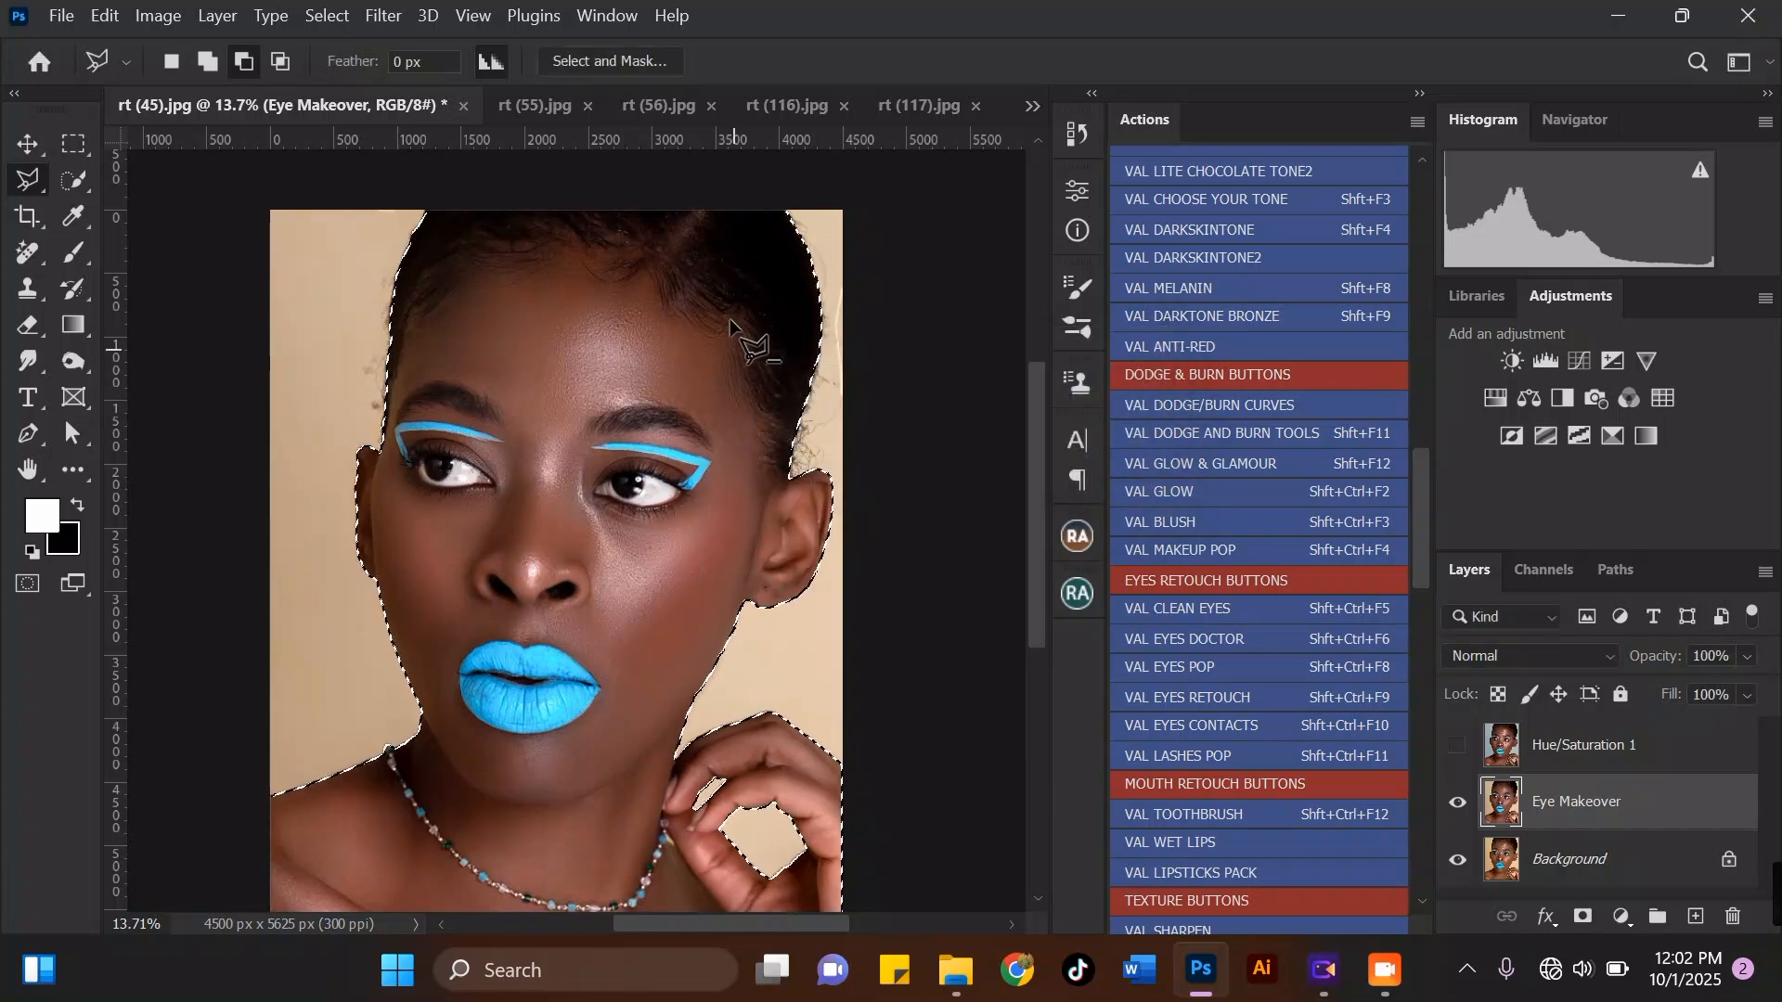
{"action": "right_click", "coordinate": [704, 277]}
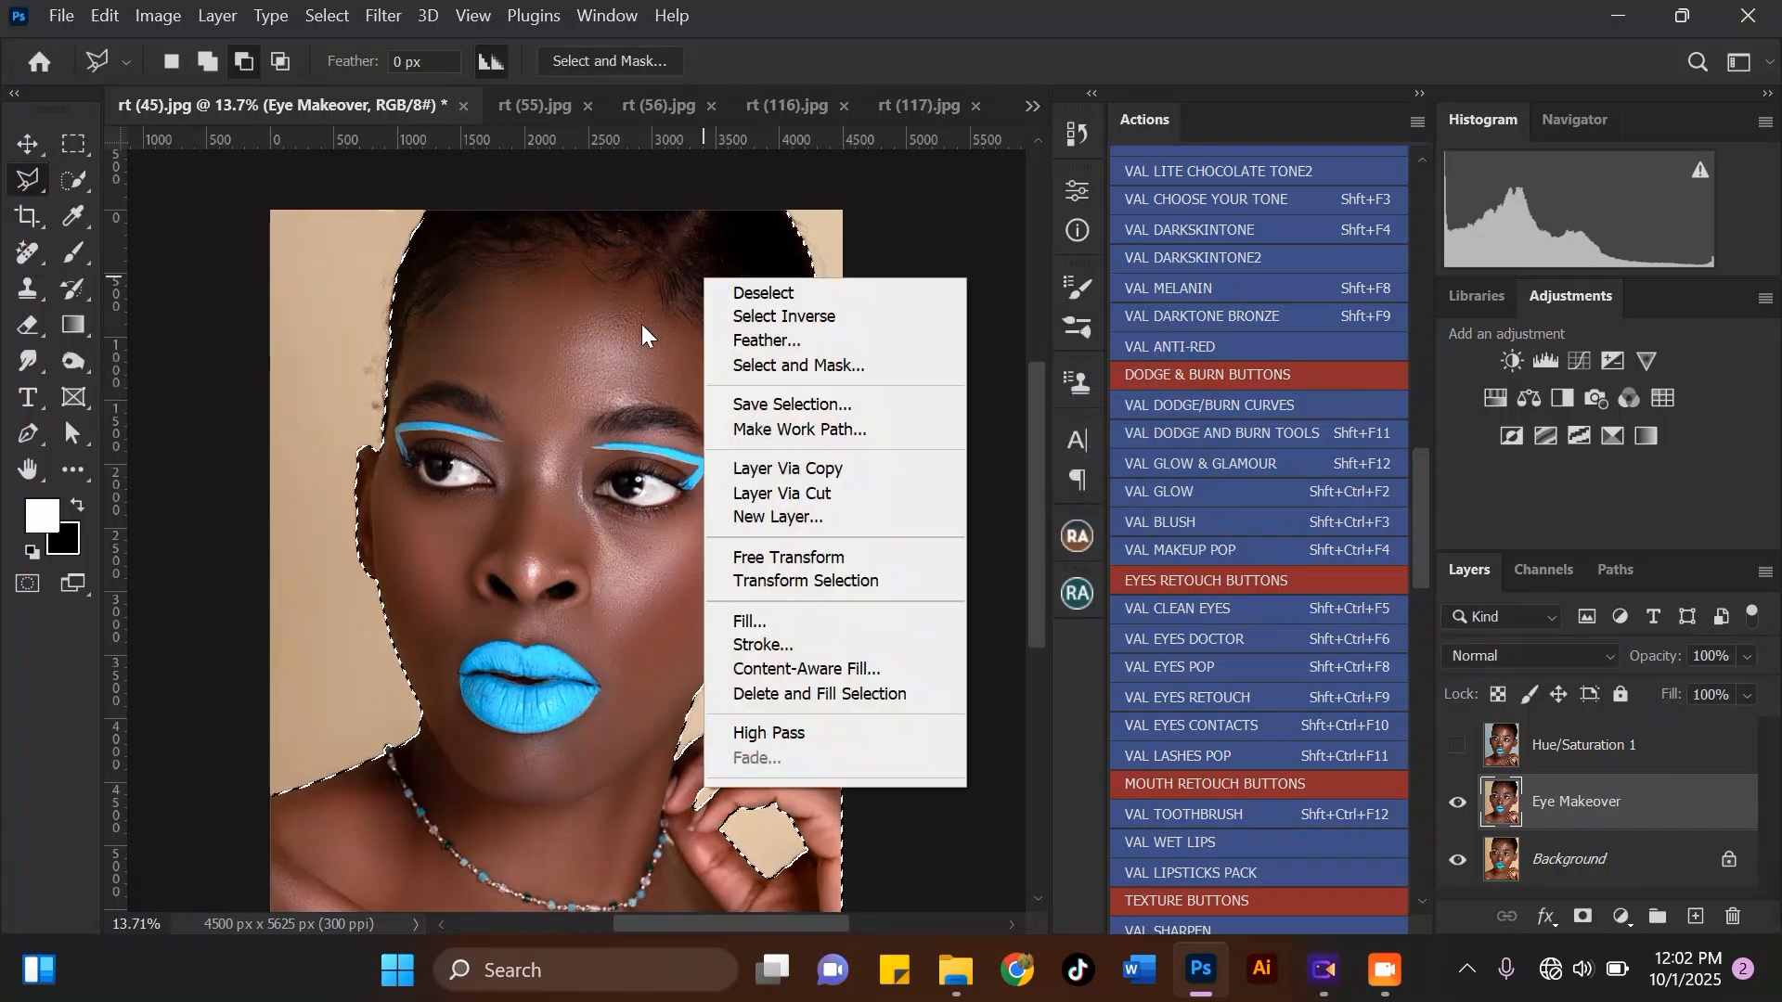
{"action": "left_click", "coordinate": [860, 318]}
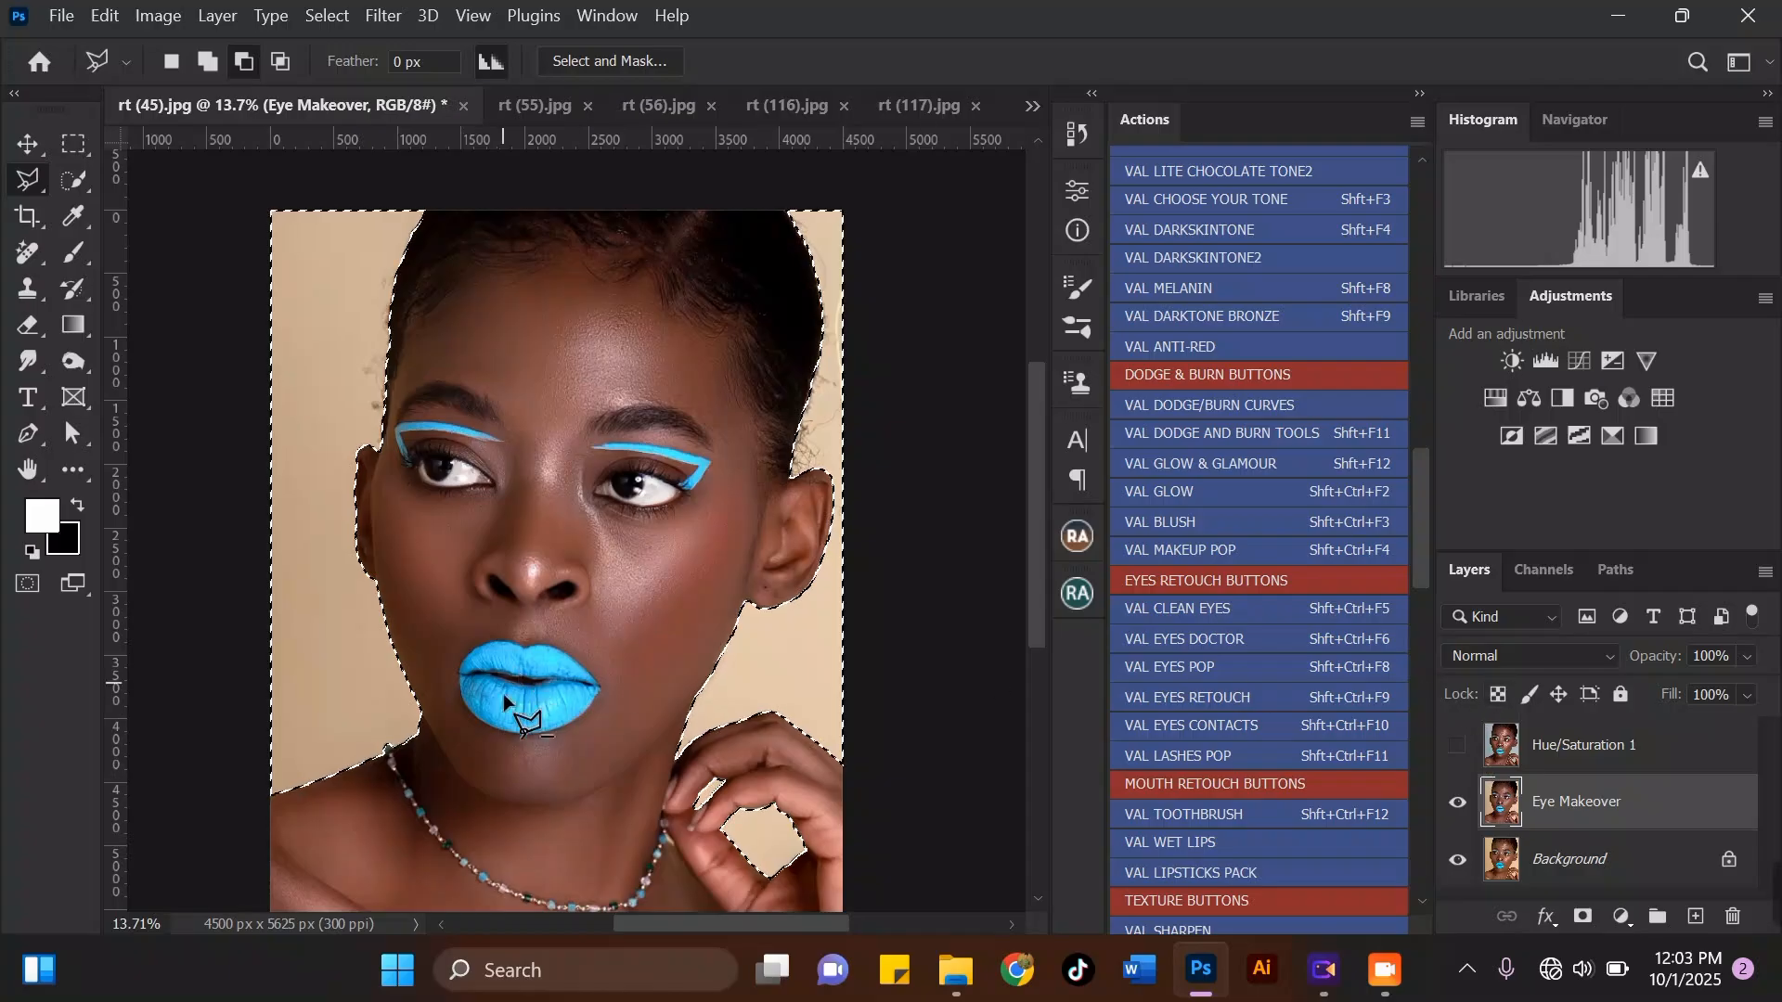
Step: Sample the blue of the lips (4bd7f5) as the foreground colour and add a solid colour fill layer over the selected background
{"action": "left_click", "coordinate": [42, 515]}
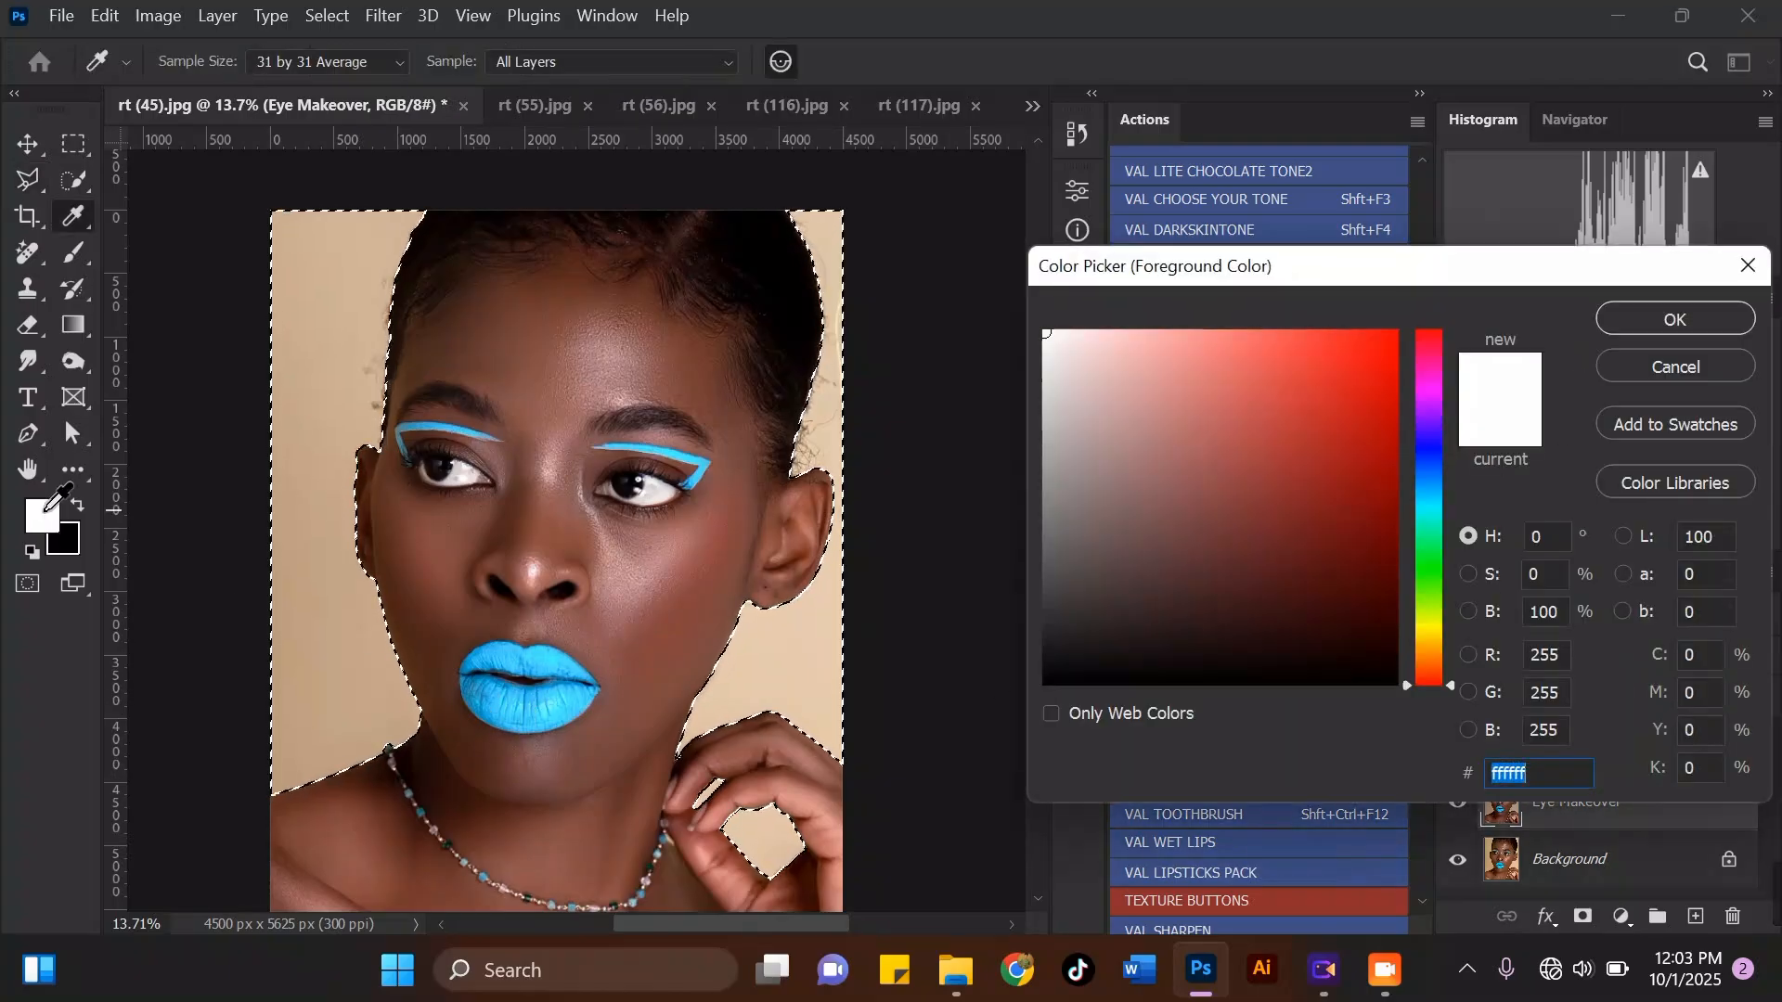
{"action": "left_click", "coordinate": [557, 685]}
{"action": "left_click", "coordinate": [1675, 319]}
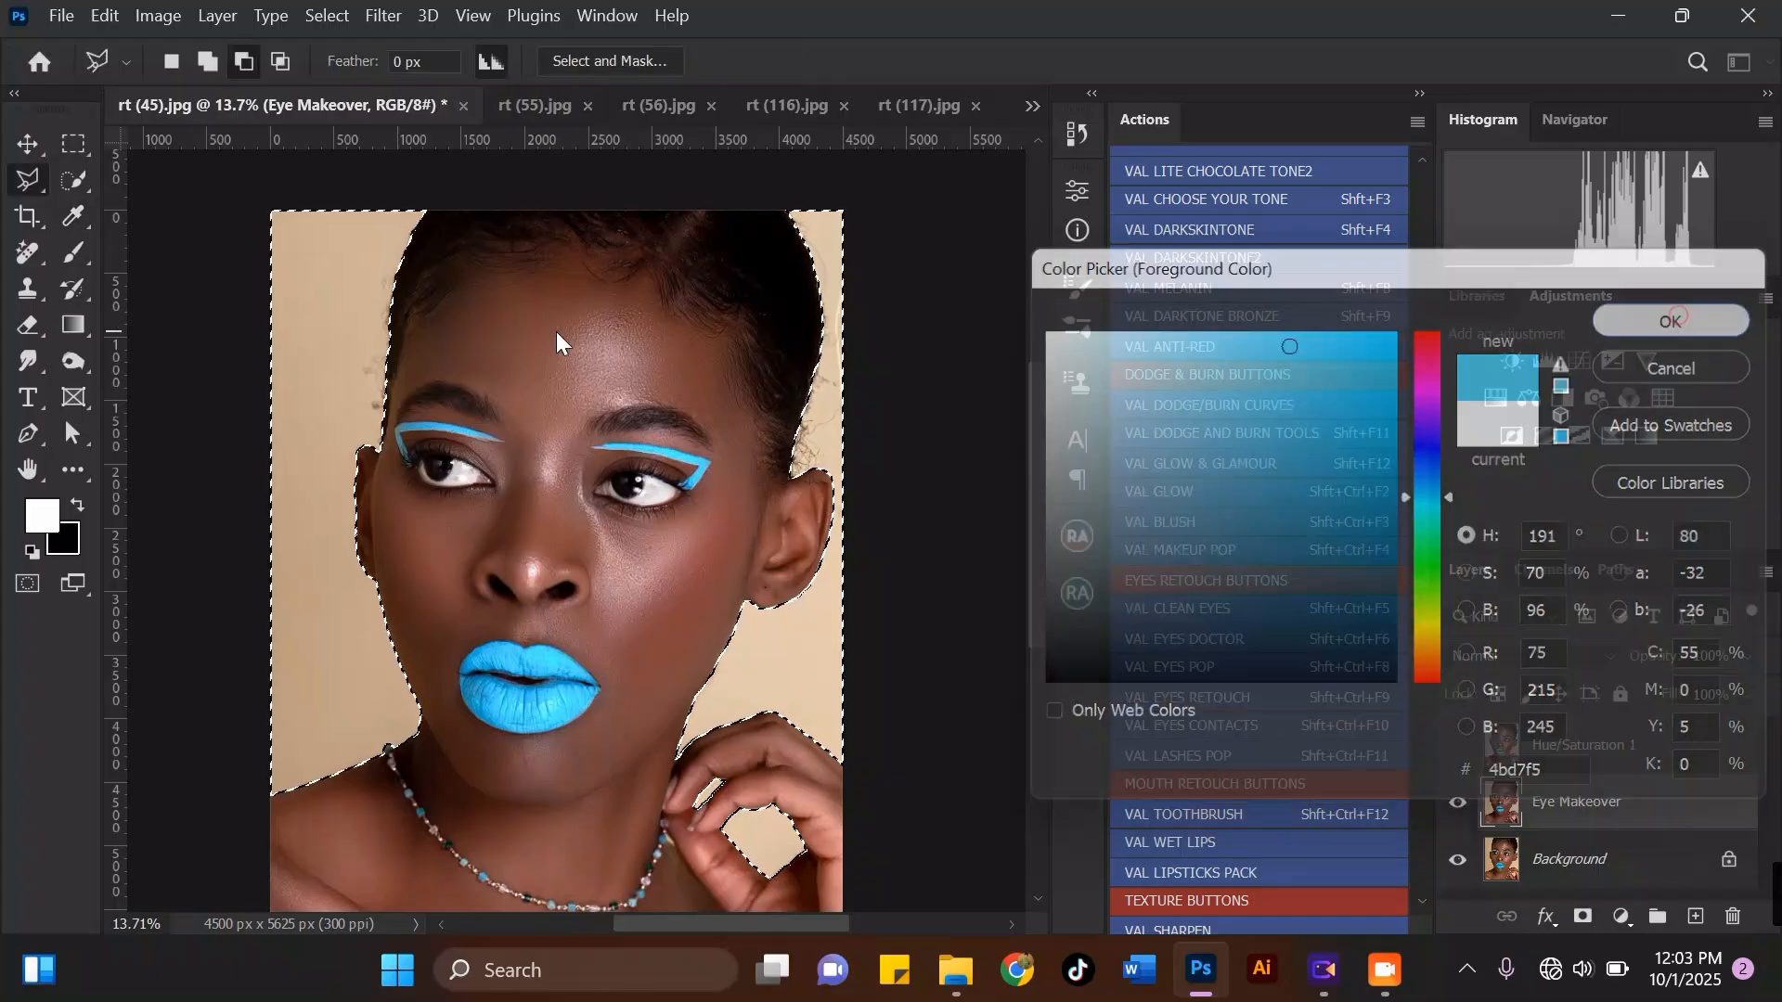
{"action": "left_click", "coordinate": [1625, 898]}
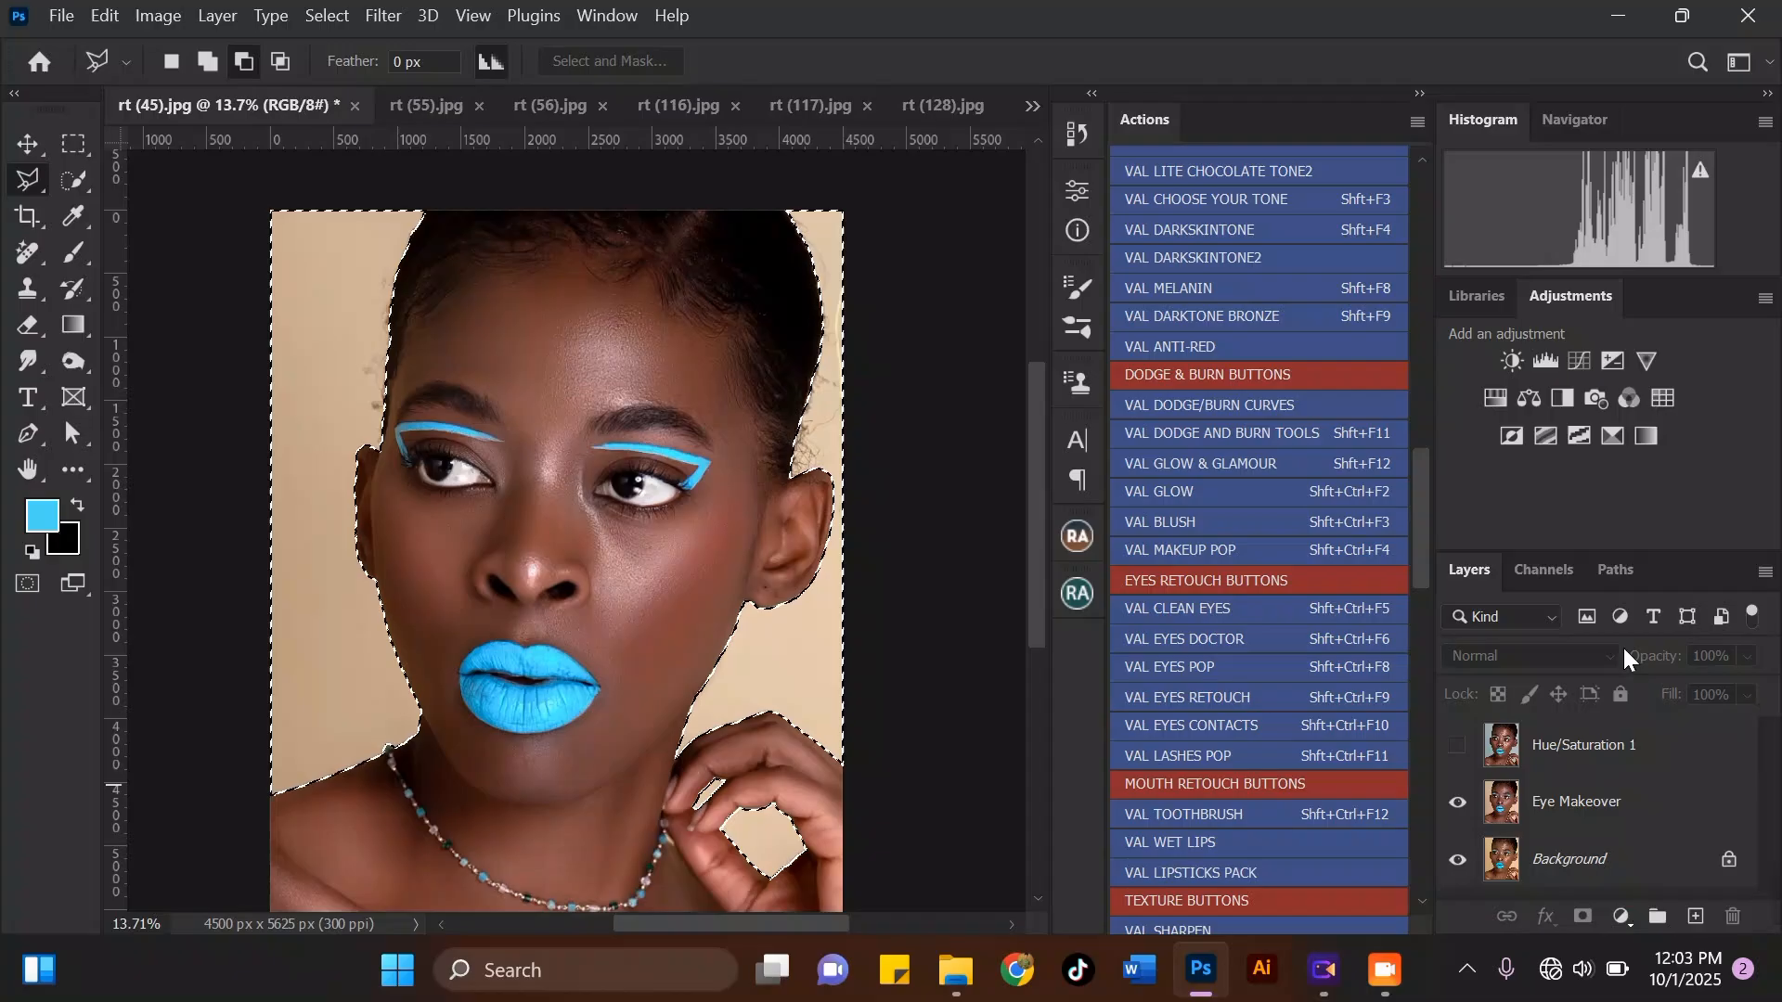
{"action": "left_click", "coordinate": [1623, 915]}
{"action": "left_click", "coordinate": [1647, 420]}
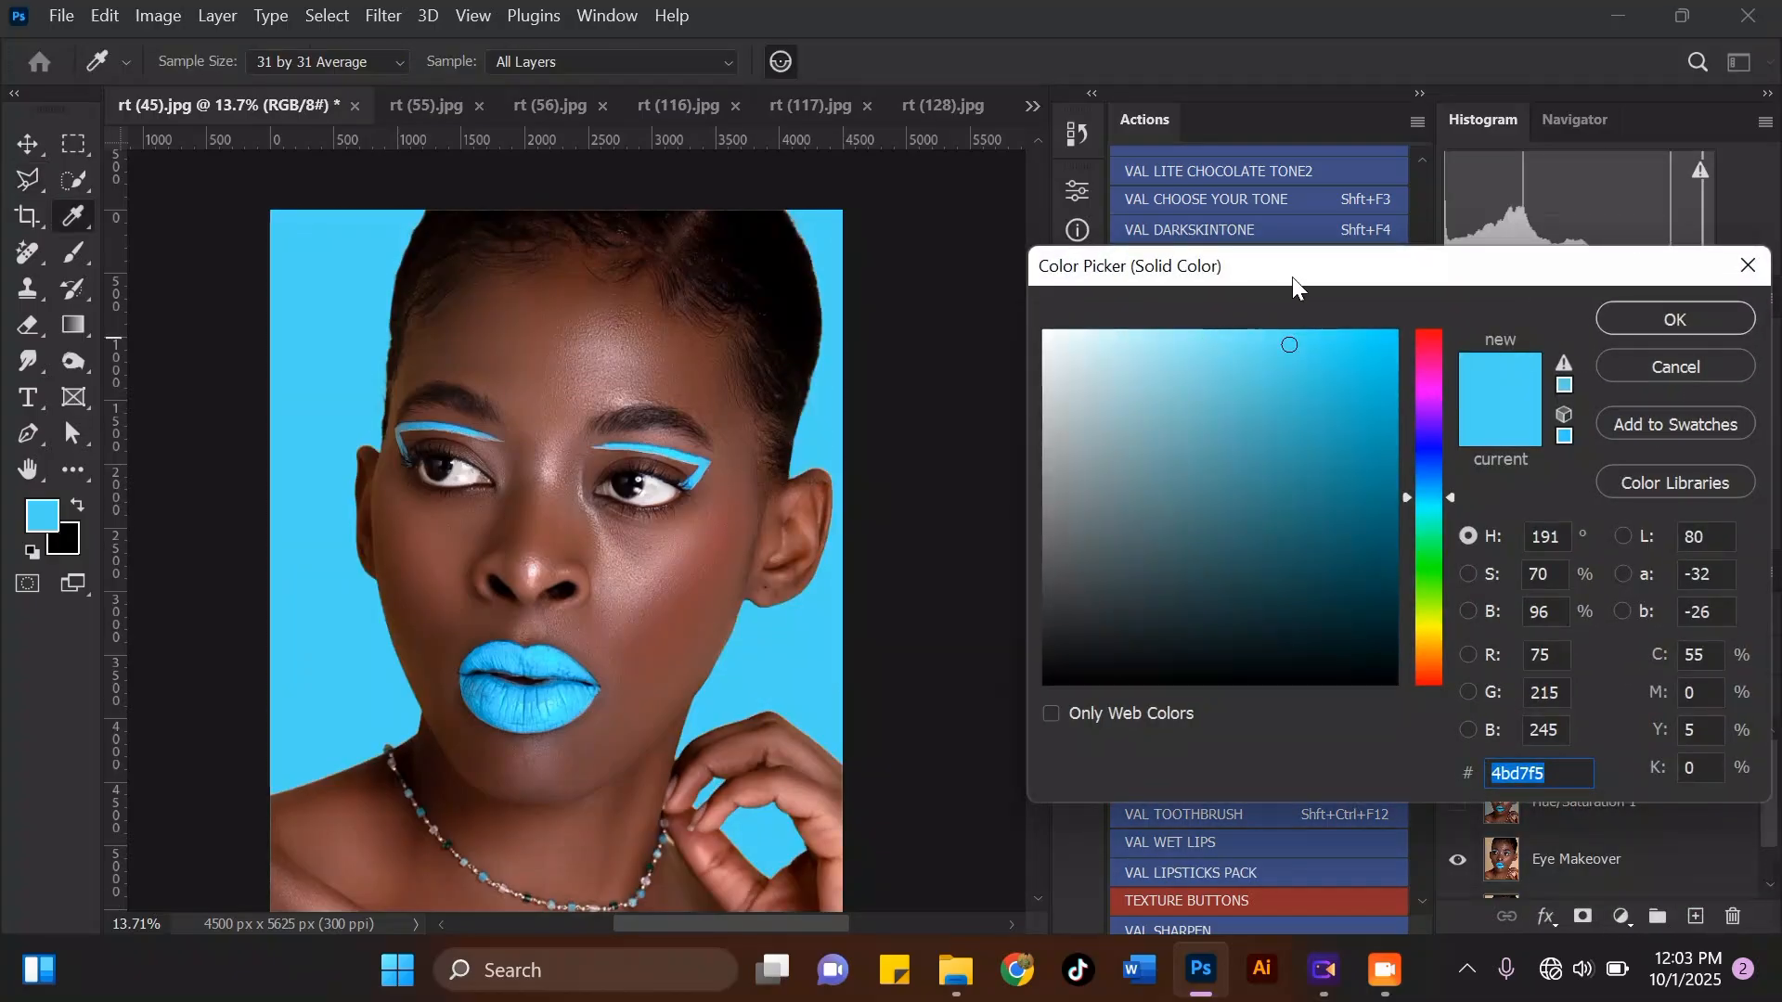
{"action": "left_click", "coordinate": [1636, 328]}
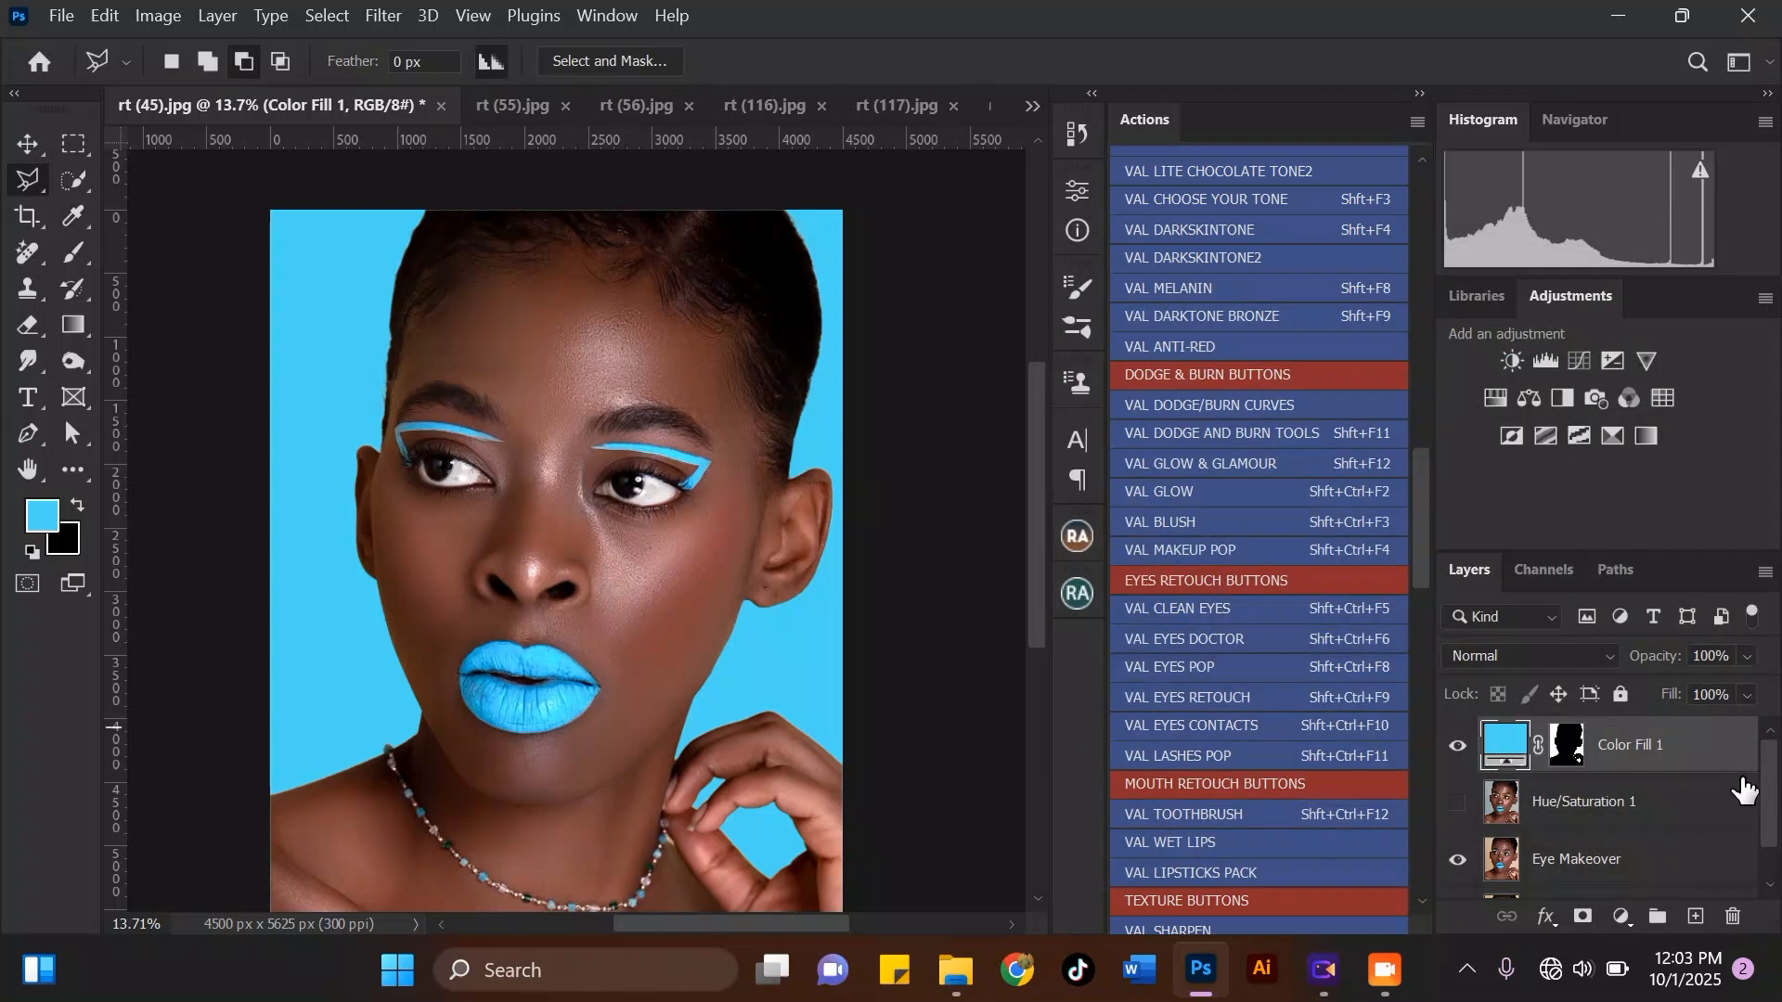
Step: Move the blue fill layer below the Hue/Saturation 1 layer
{"action": "left_click_drag", "start_coordinate": [1764, 768], "coordinate": [1690, 811]}
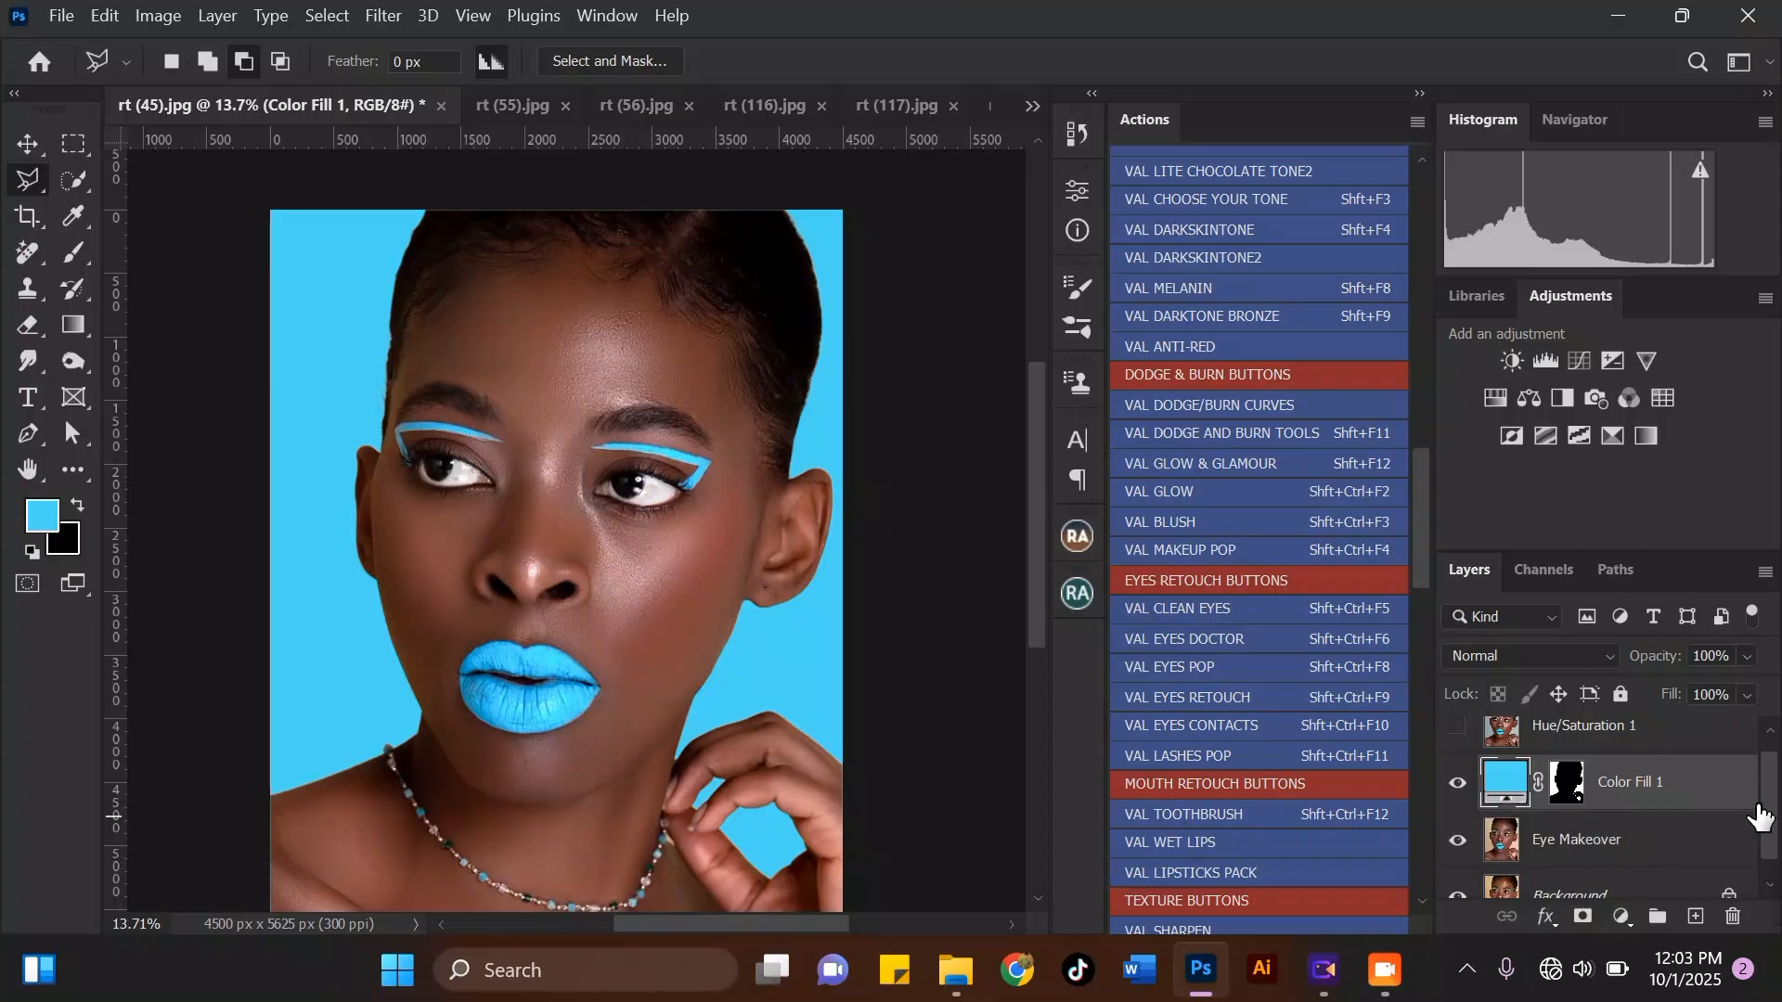
{"action": "left_click_drag", "start_coordinate": [1761, 816], "coordinate": [1768, 797]}
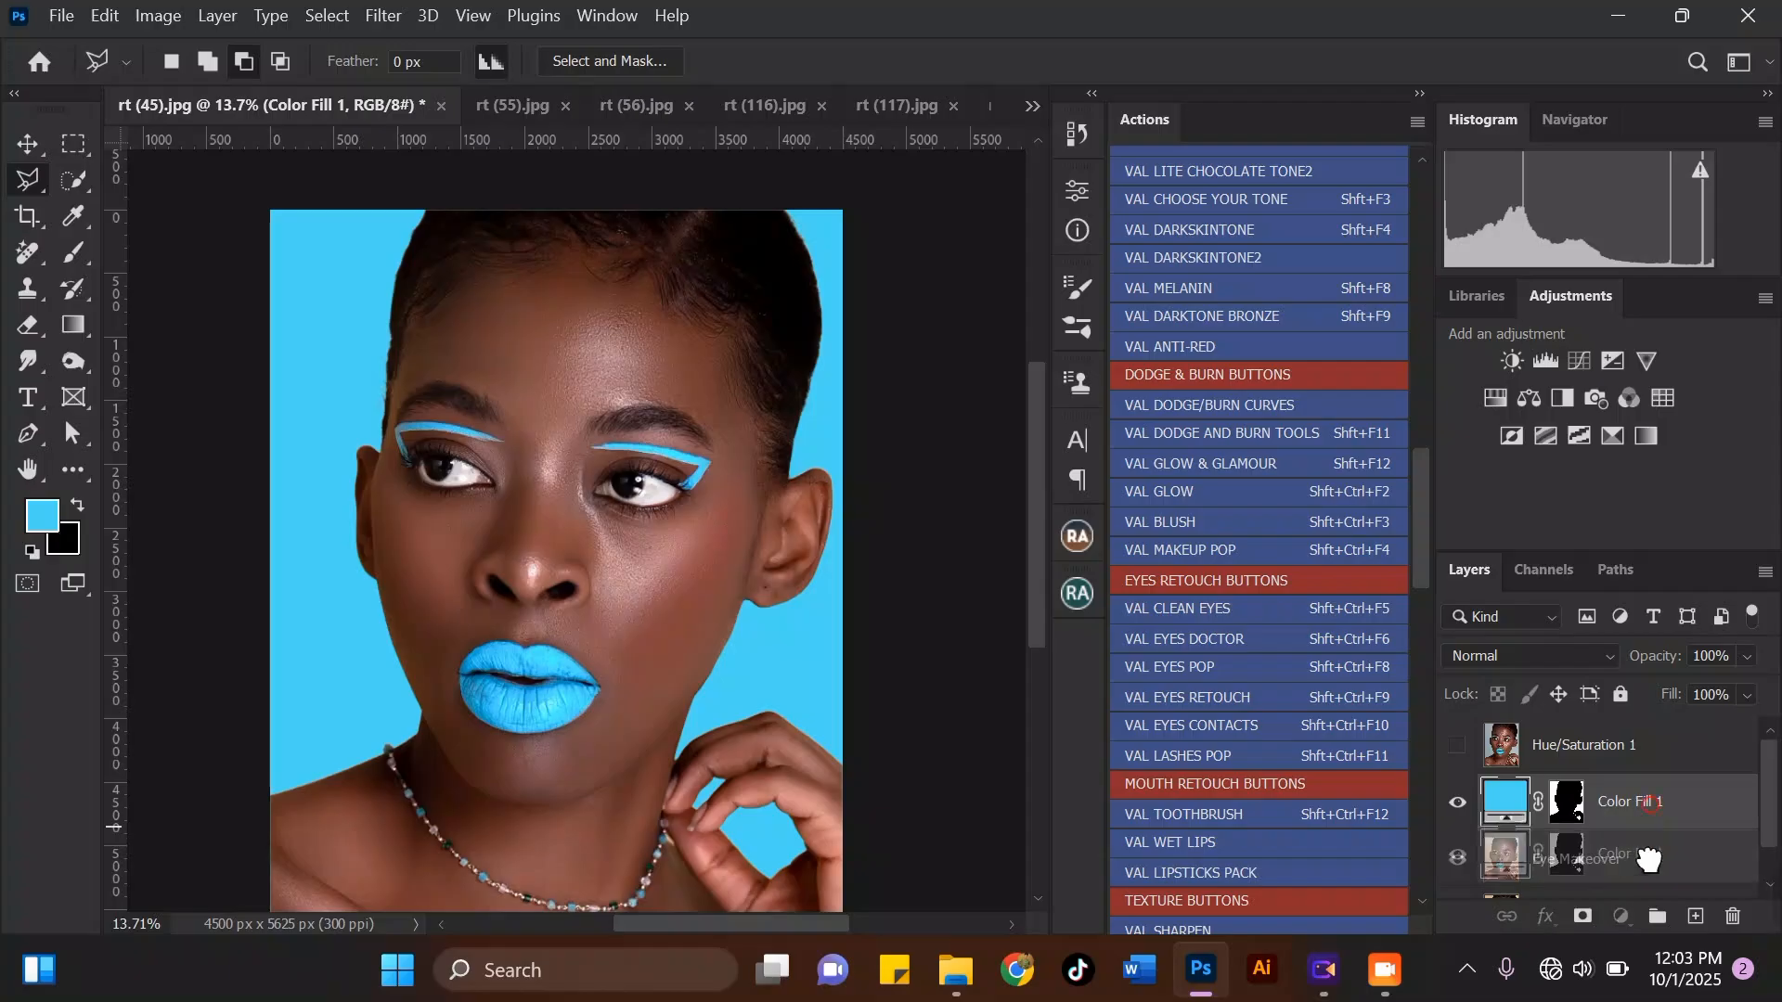
{"action": "left_click_drag", "start_coordinate": [1677, 864], "coordinate": [1636, 806]}
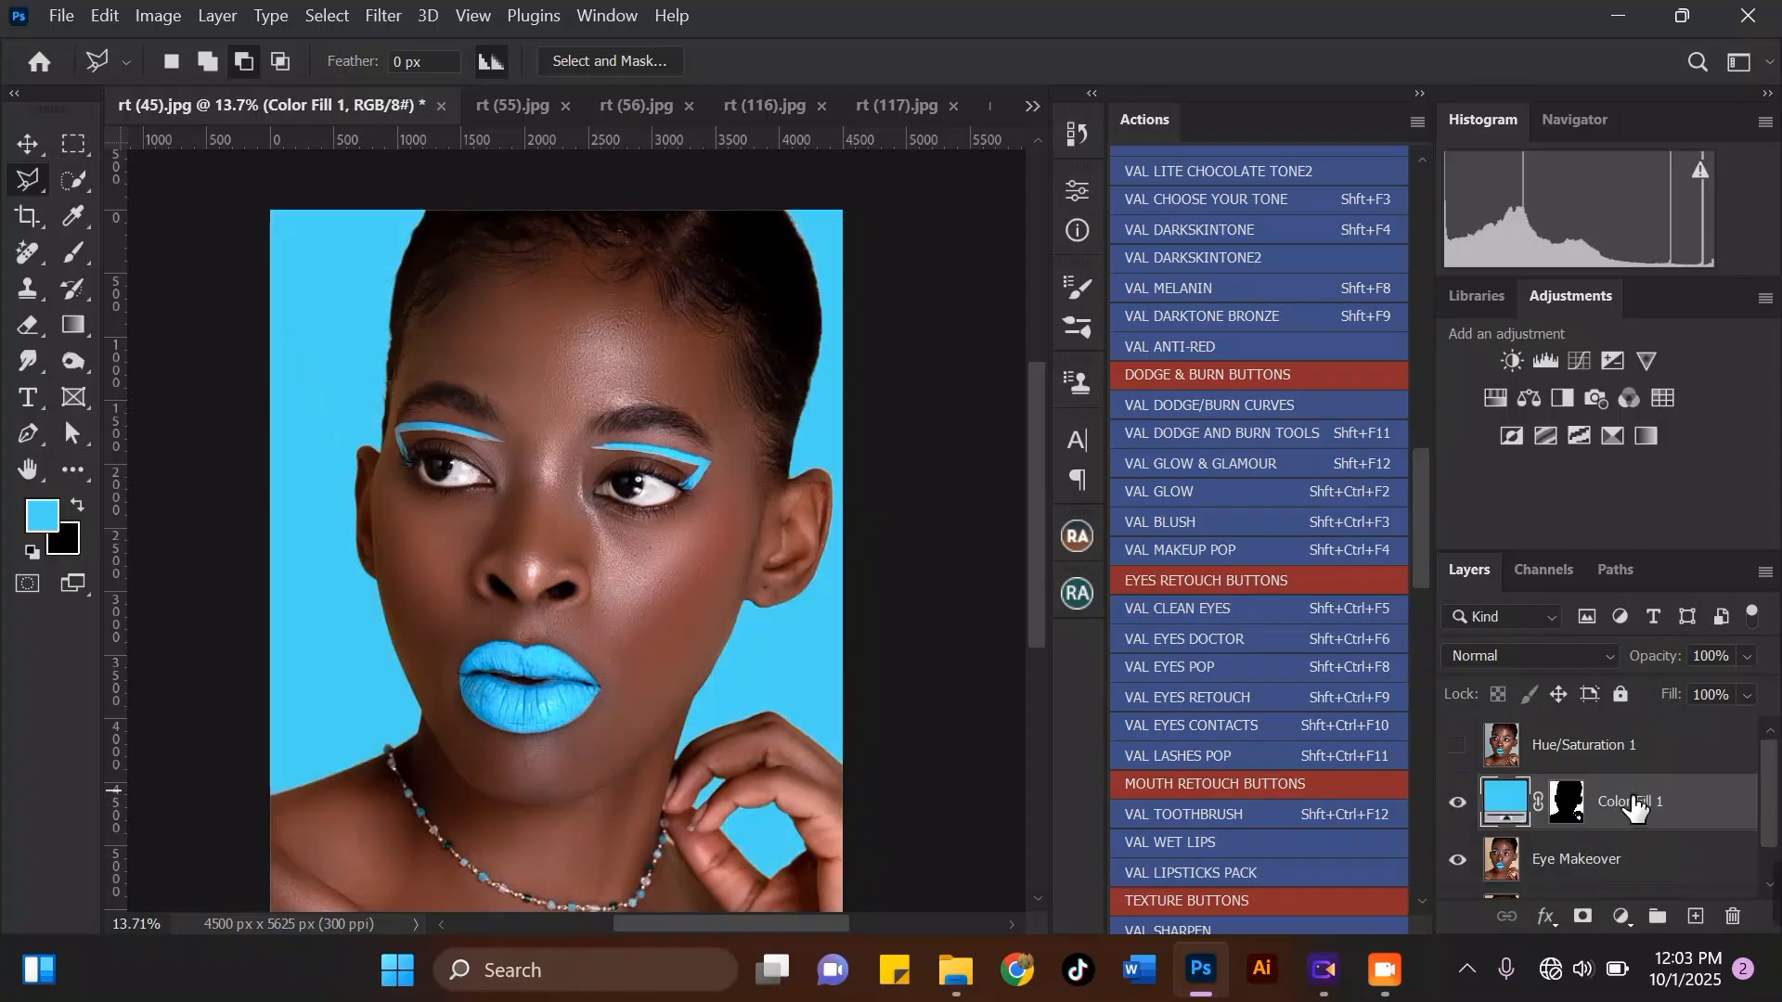
Step: Load the blue fill layer's mask as a selection, hide that layer and make Eye Makeover the active layer
{"action": "left_click", "coordinate": [1575, 808], "text": "ctrl"}
{"action": "left_click", "coordinate": [1457, 802]}
{"action": "left_click", "coordinate": [1569, 856]}
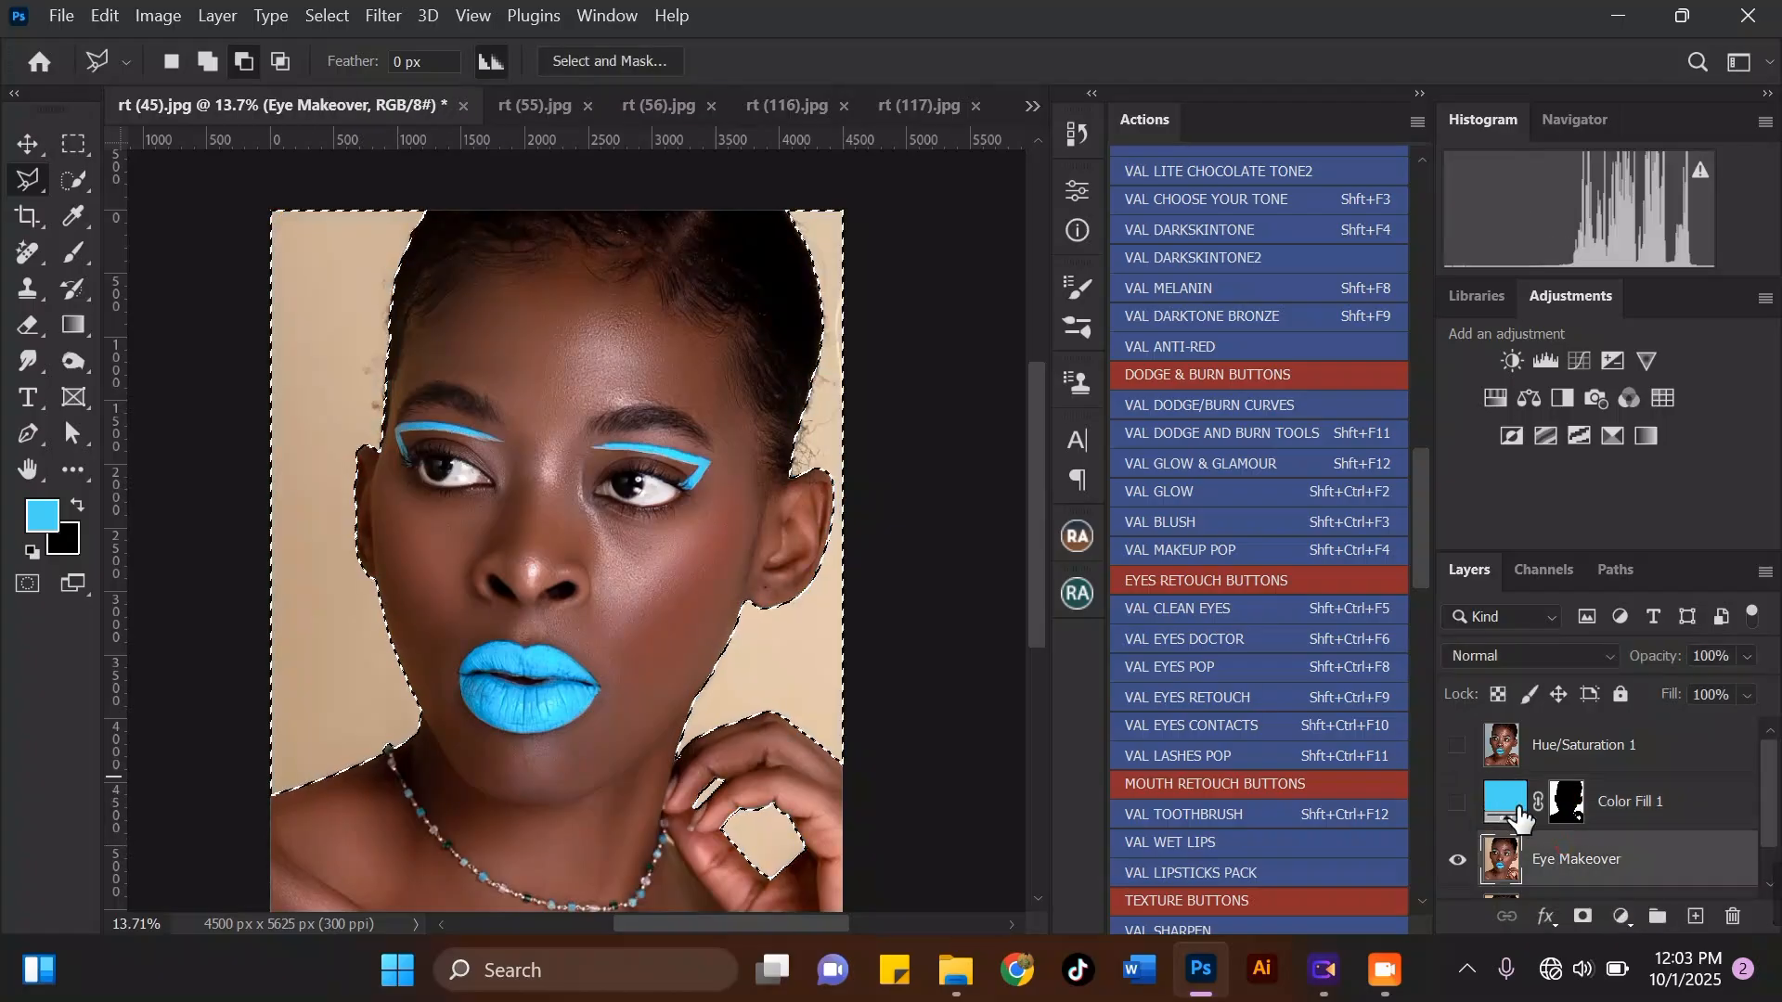
Step: Add a new solid colour fill of 4bd7f5 directly above the Eye Makeover layer and delete the old blue fill layer
{"action": "left_click_drag", "start_coordinate": [1769, 800], "coordinate": [1771, 848]}
{"action": "left_click", "coordinate": [1622, 917]}
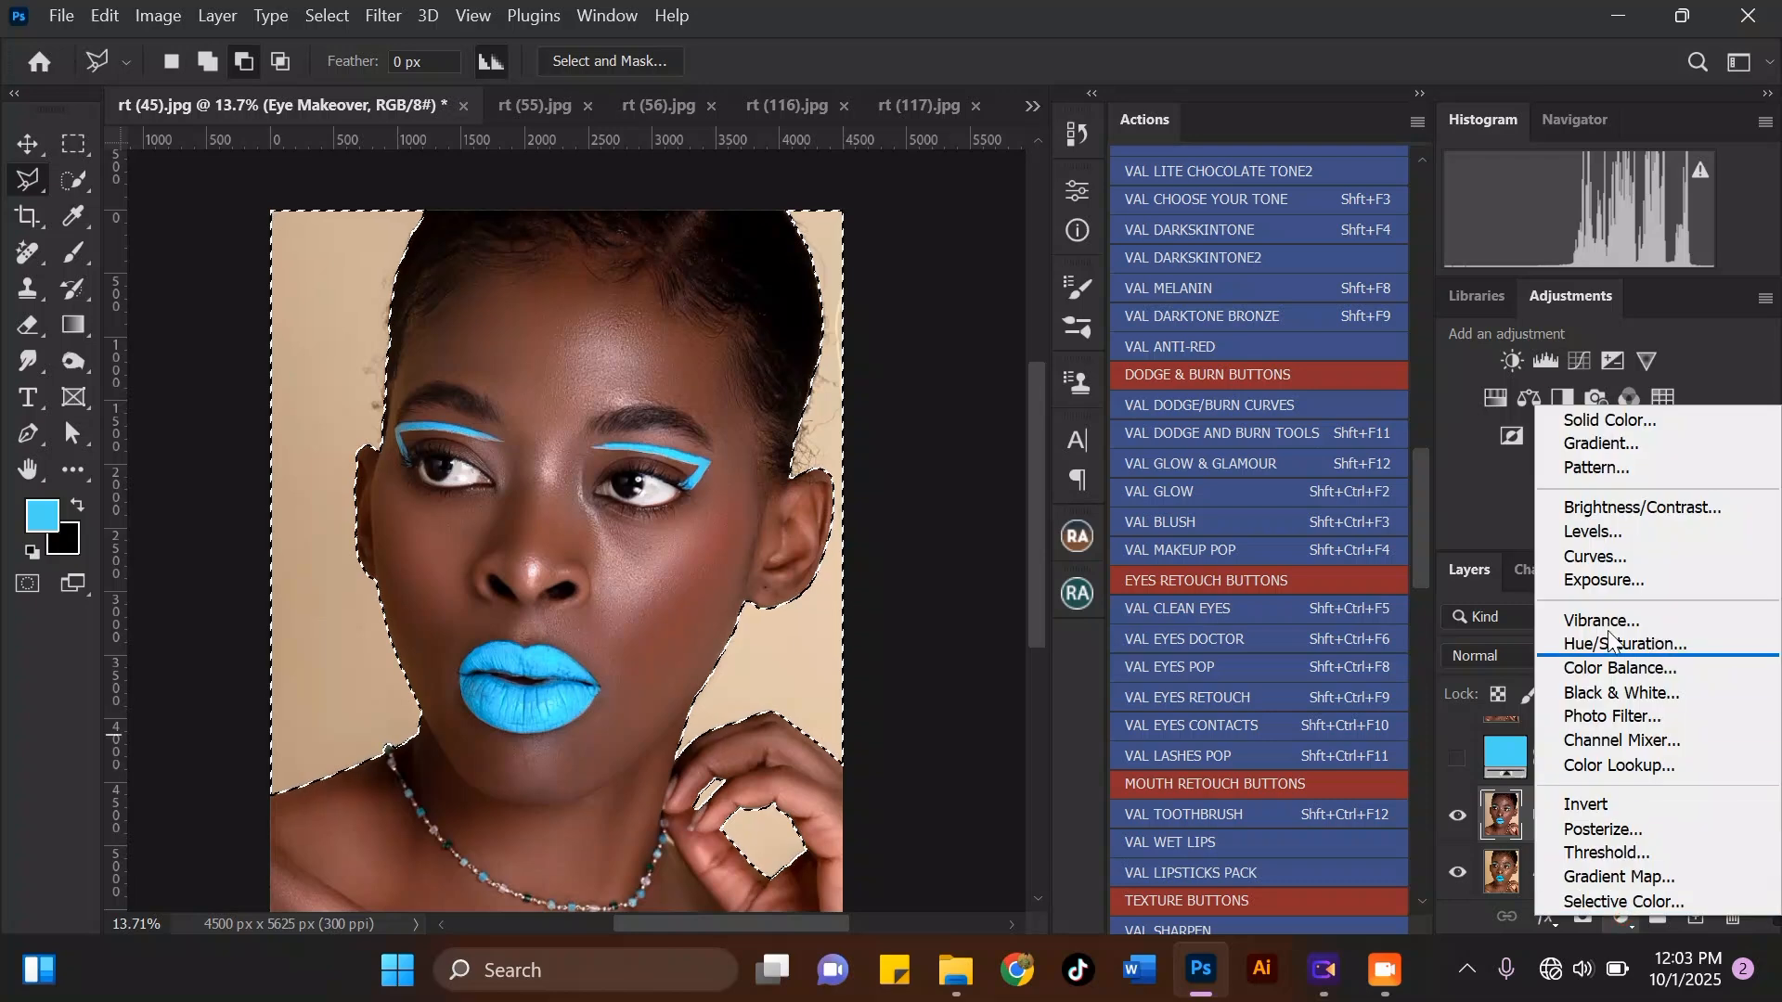
{"action": "left_click", "coordinate": [1609, 420]}
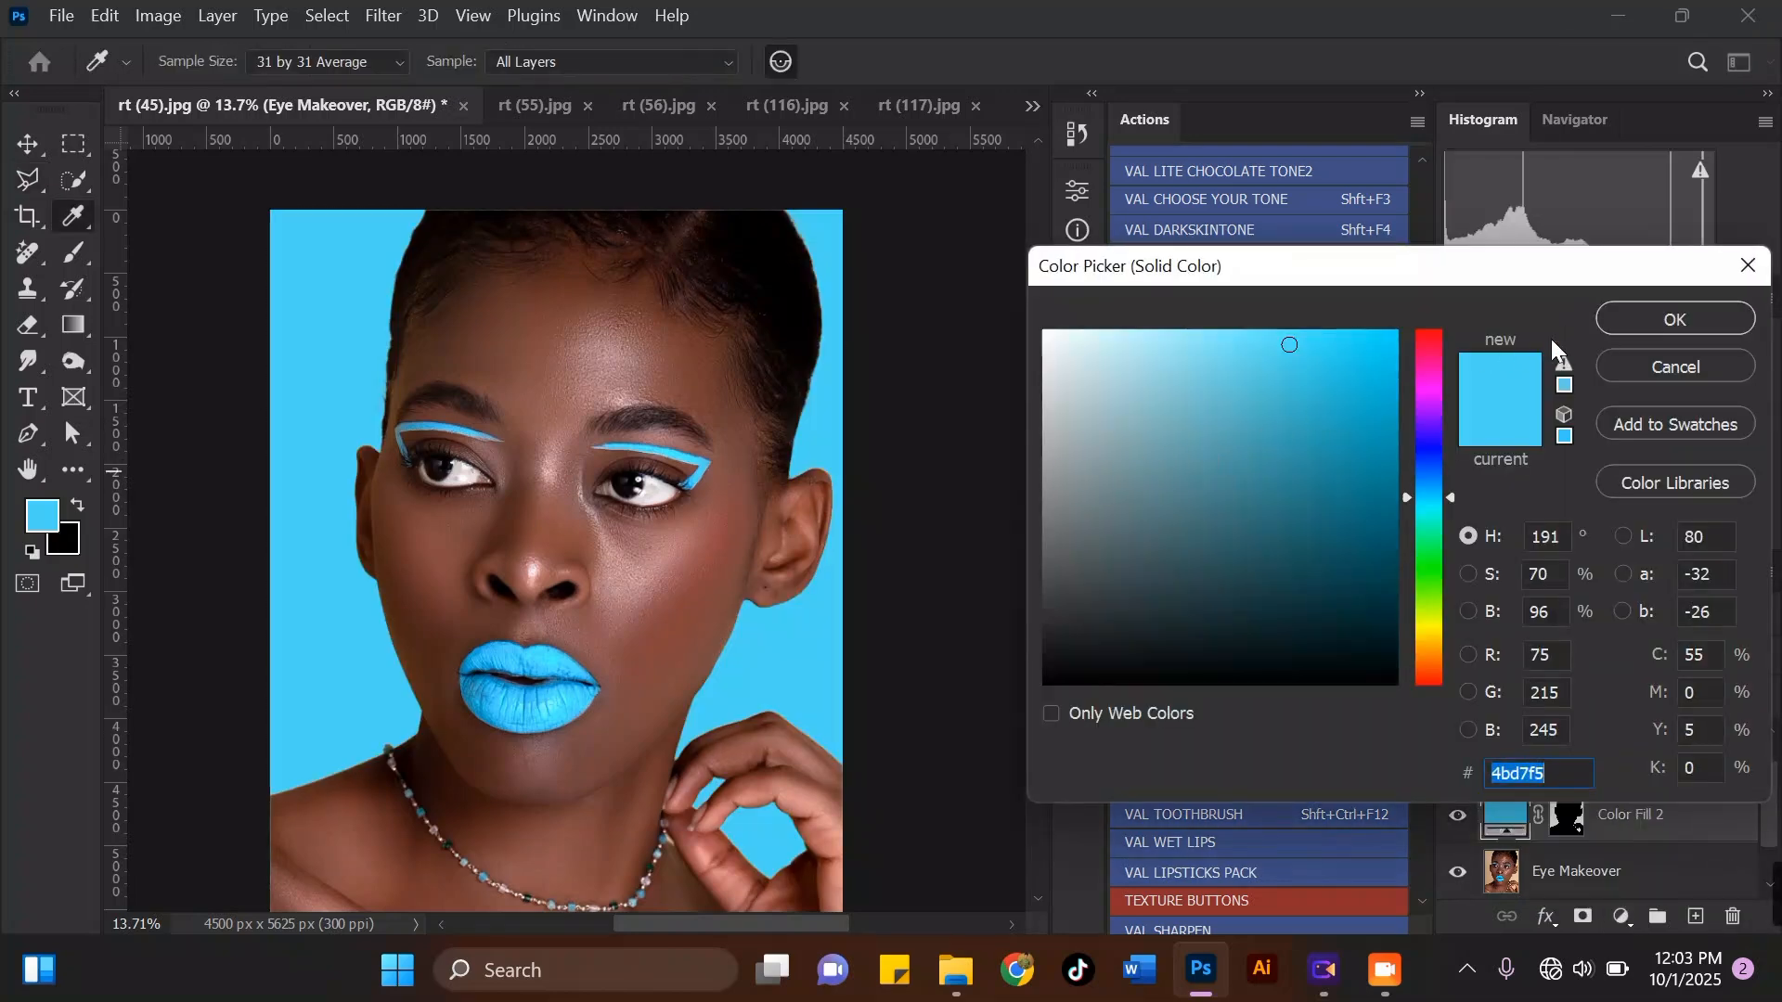
{"action": "left_click", "coordinate": [1616, 326]}
{"action": "left_click", "coordinate": [1674, 763]}
{"action": "key", "text": "Delete"}
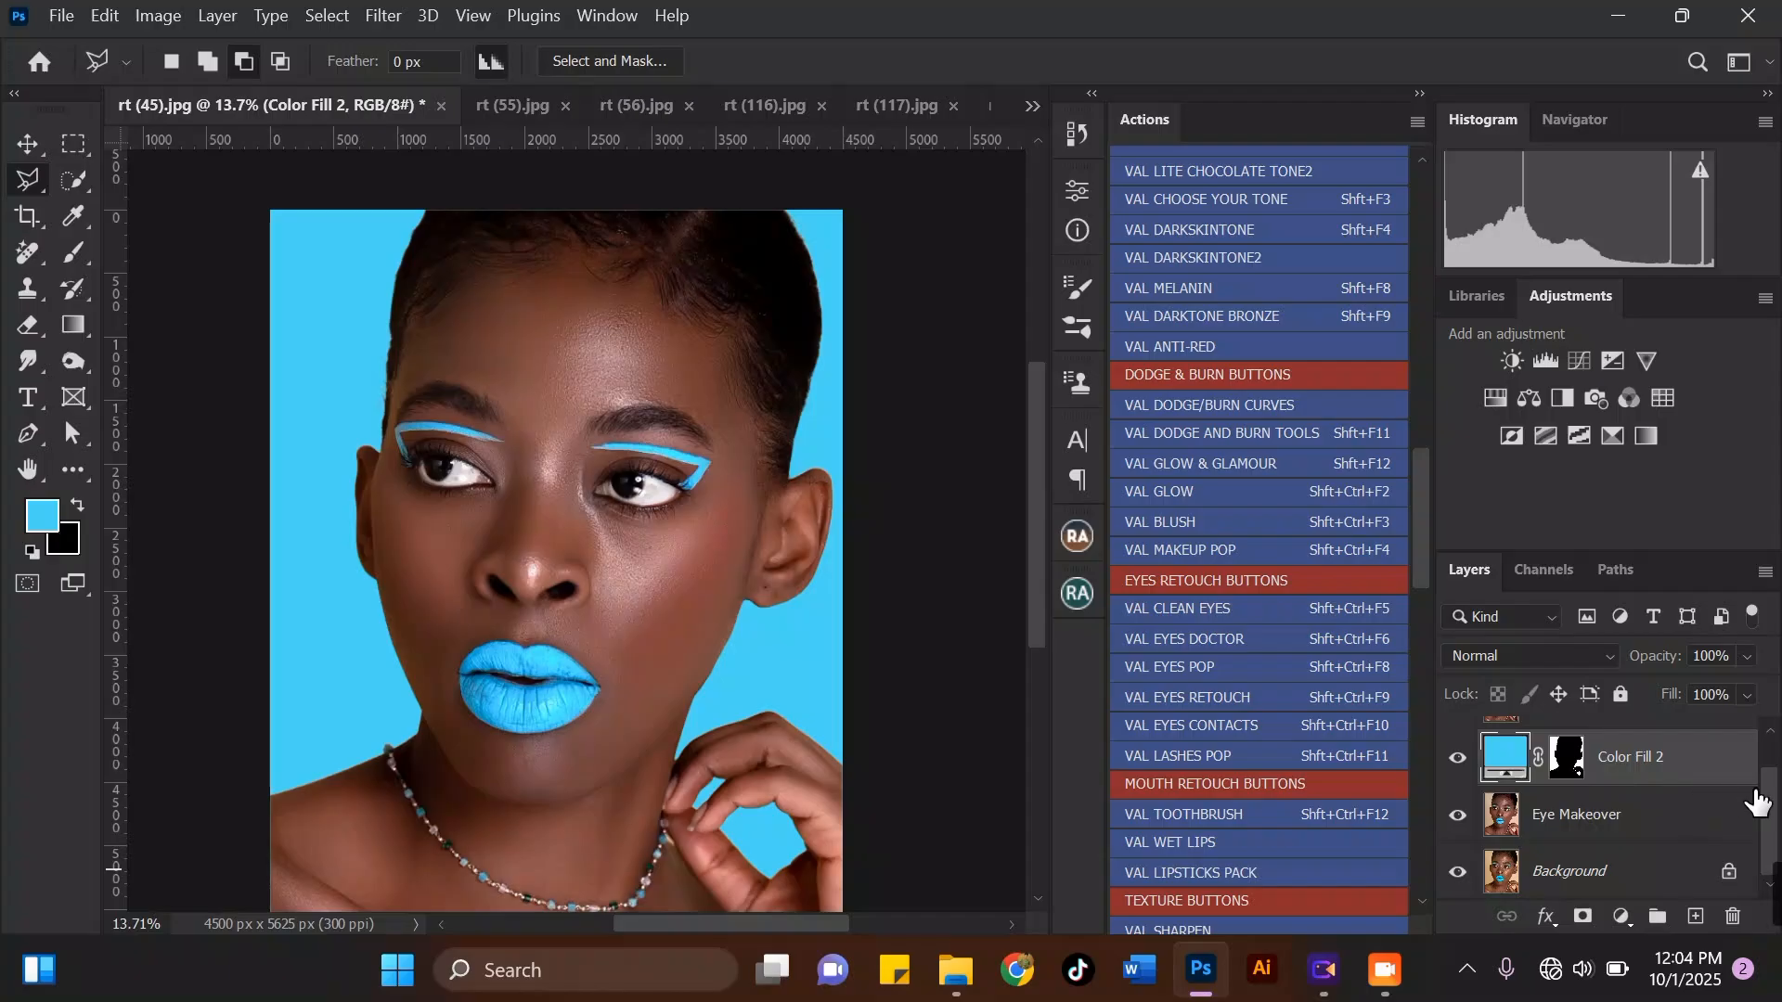
Step: Lower the new blue fill layer's opacity to 61% to soften the background colour
{"action": "left_click_drag", "start_coordinate": [1676, 775], "coordinate": [1613, 769]}
{"action": "left_click", "coordinate": [1747, 656]}
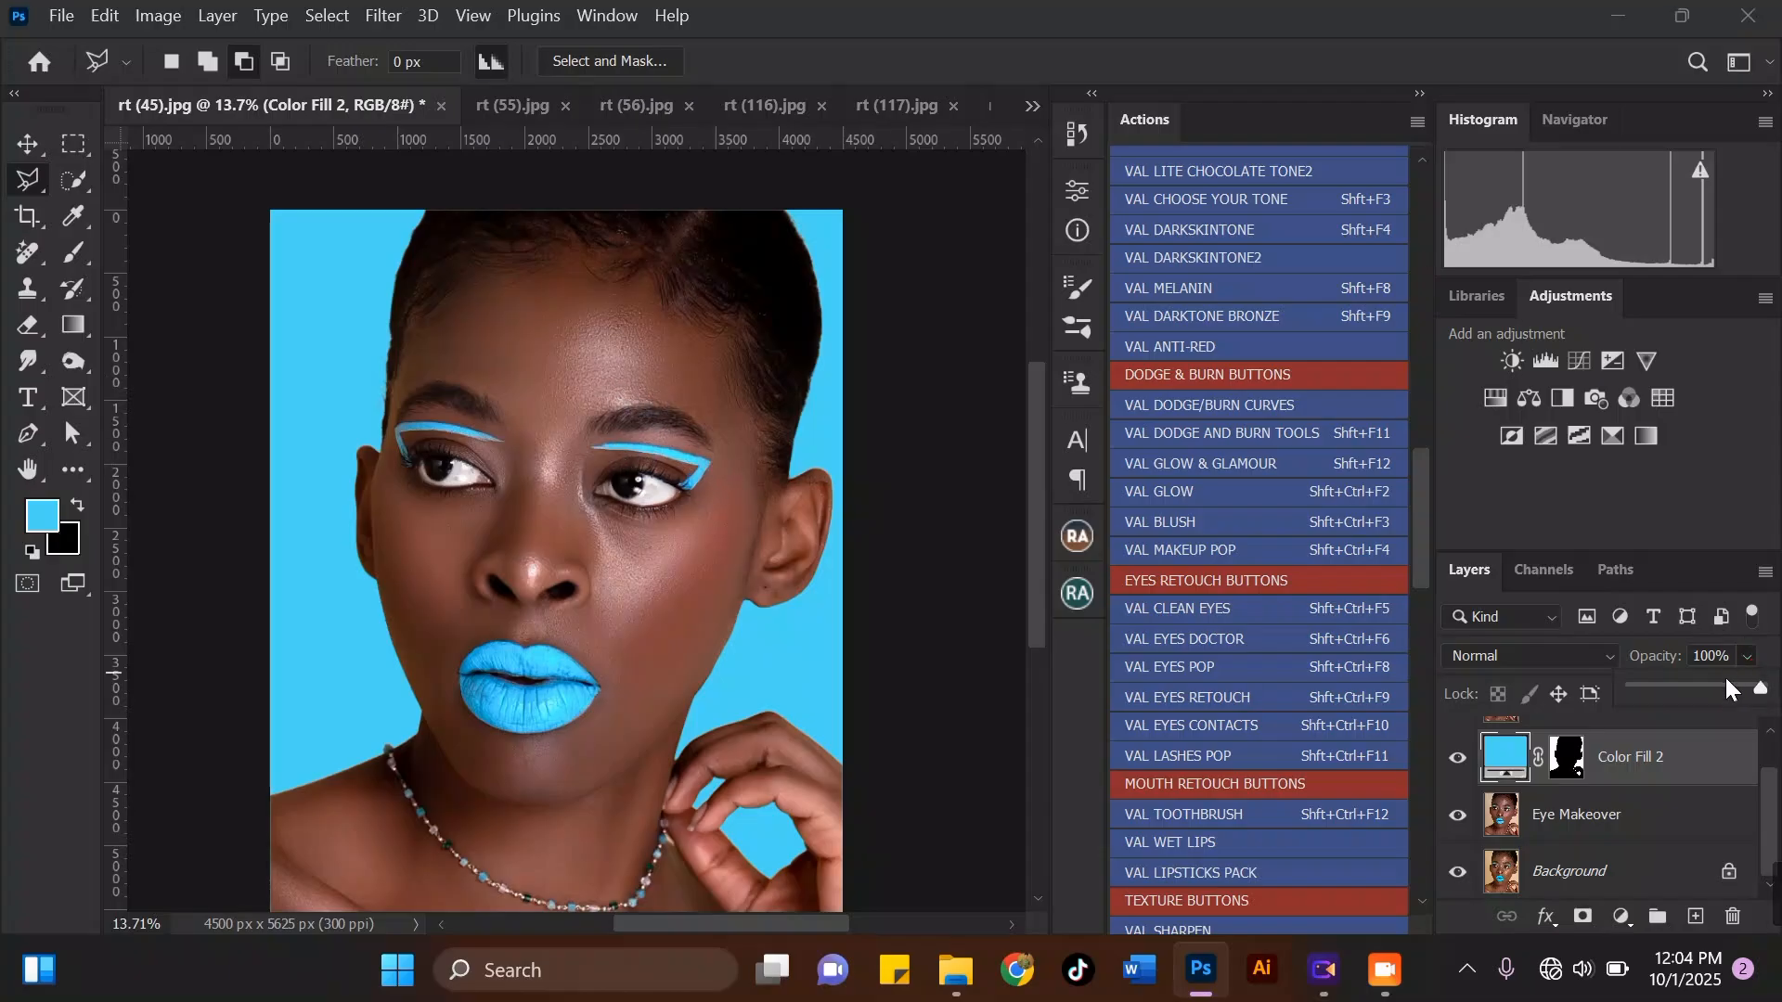
{"action": "left_click_drag", "start_coordinate": [1723, 684], "coordinate": [1712, 683]}
{"action": "left_click_drag", "start_coordinate": [1774, 789], "coordinate": [1772, 761]}
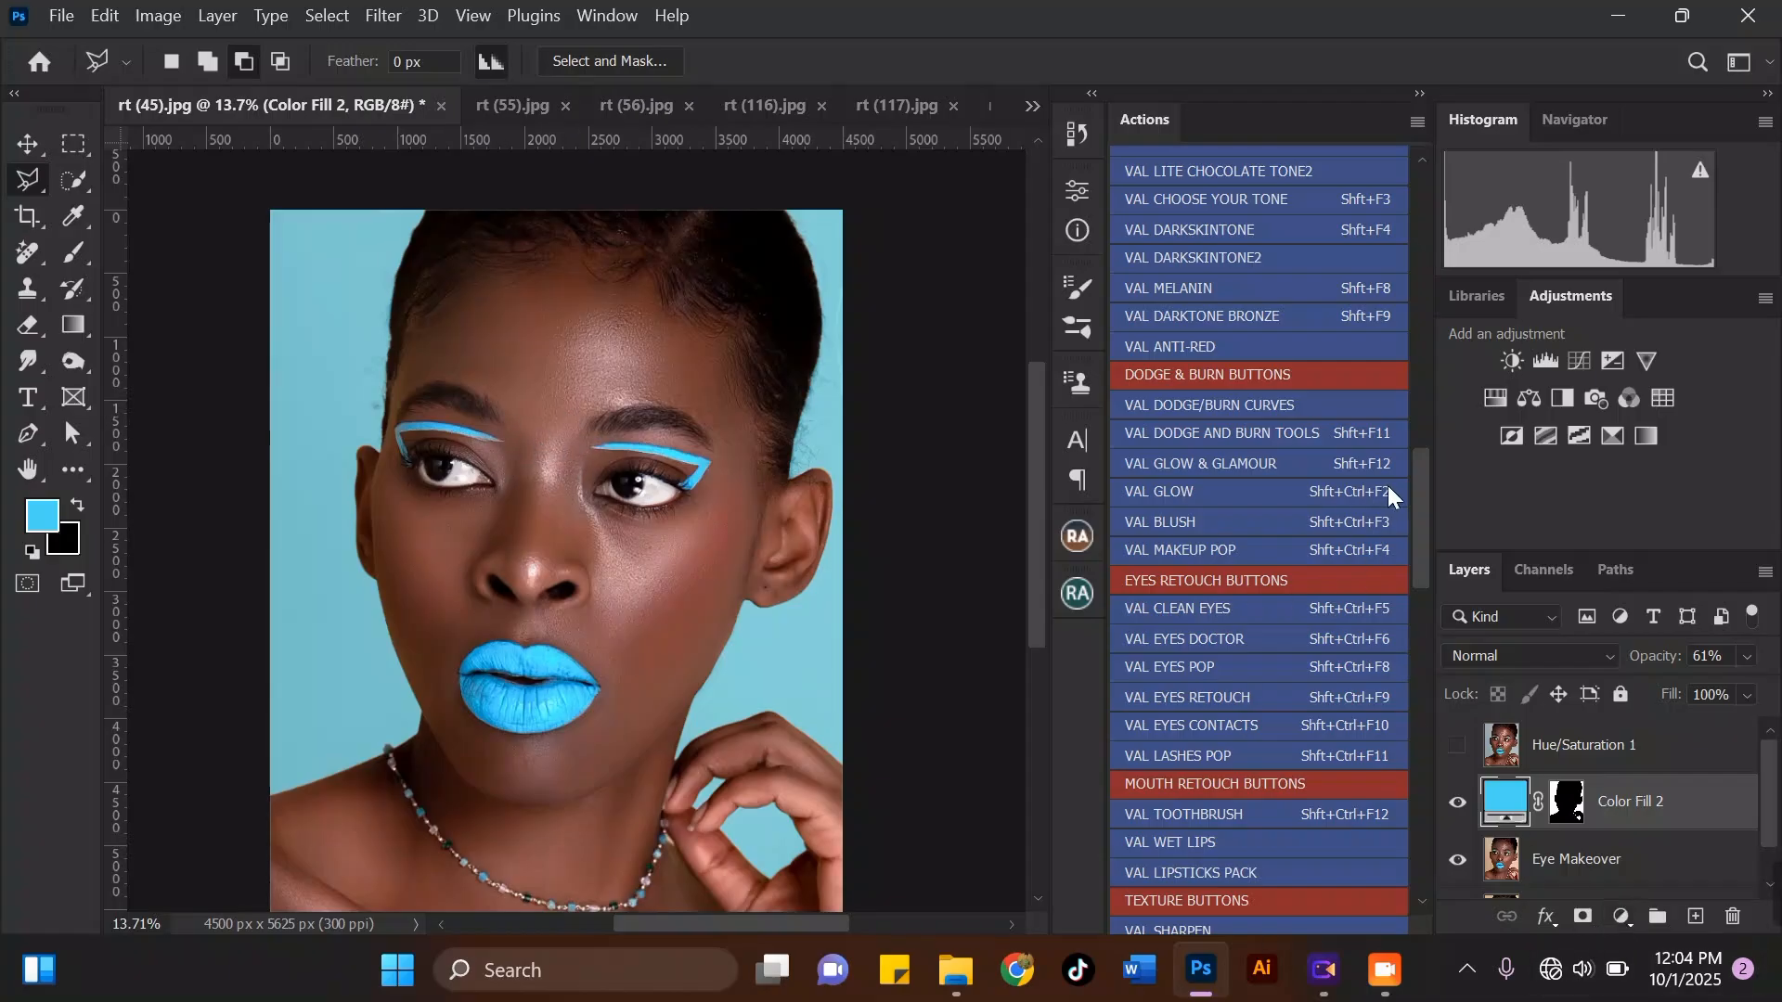
Step: Run the VAL DODGE/BURN CURVES action and continue through its messages
{"action": "left_click", "coordinate": [1261, 404]}
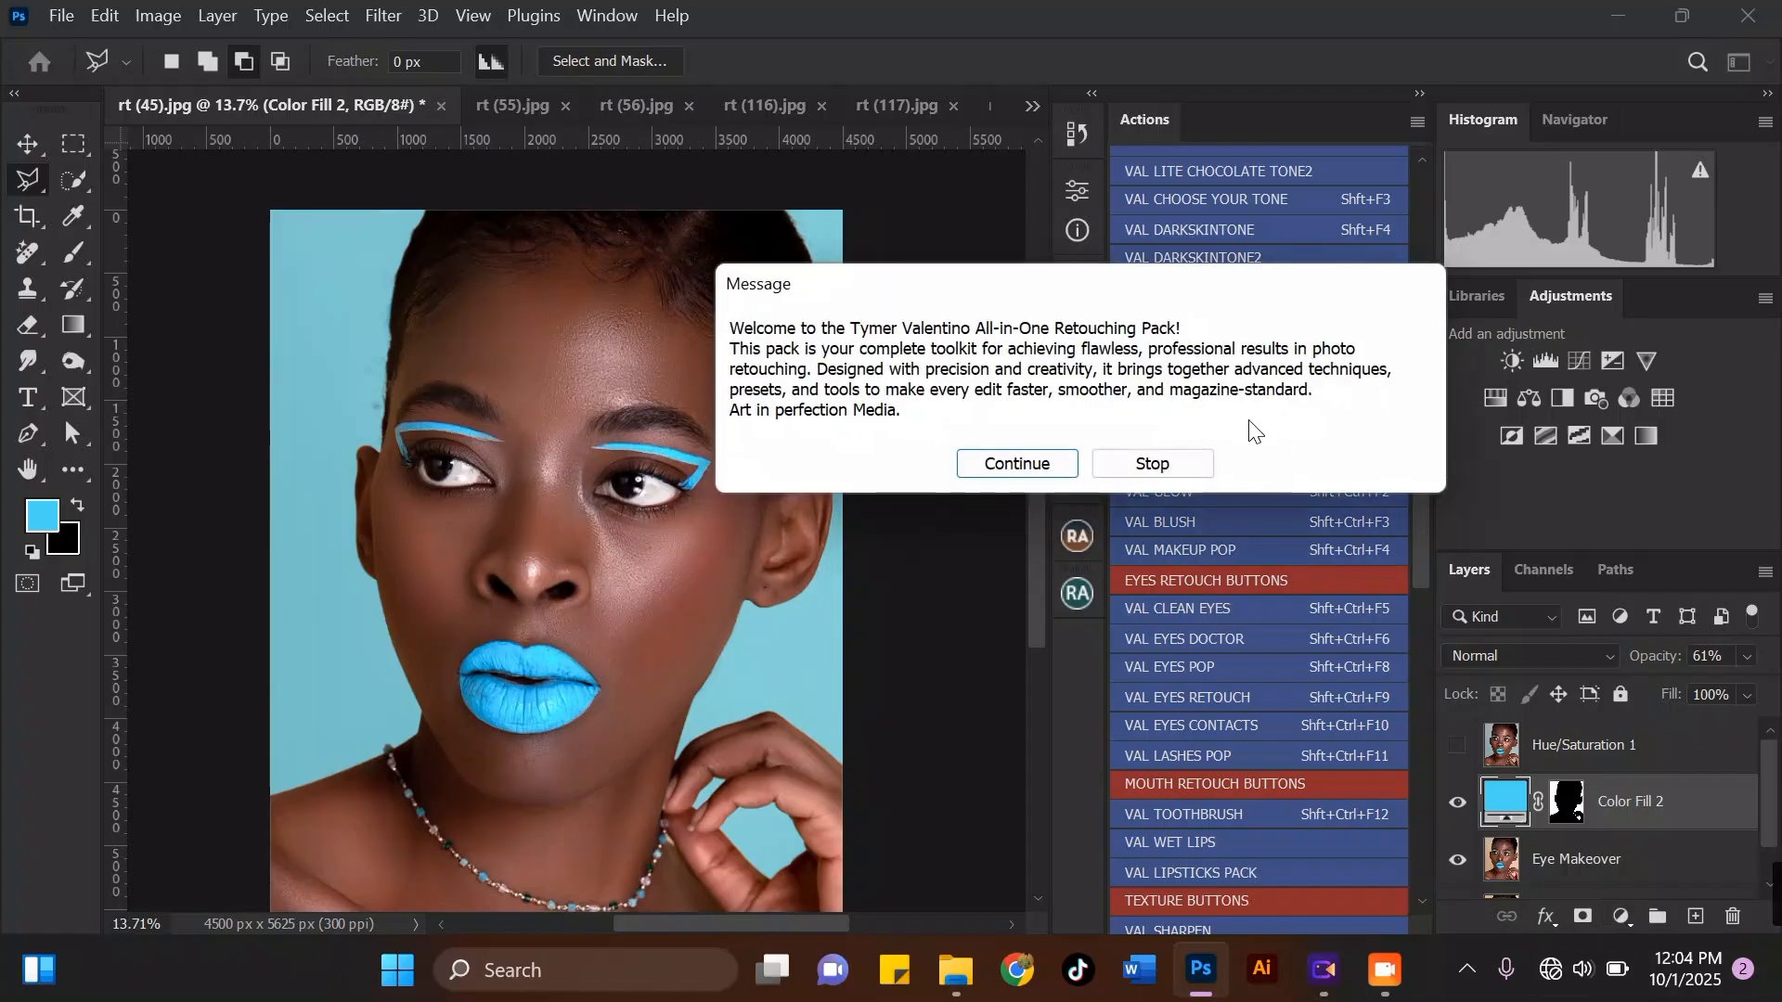
{"action": "left_click_drag", "start_coordinate": [1028, 321], "coordinate": [1262, 743]}
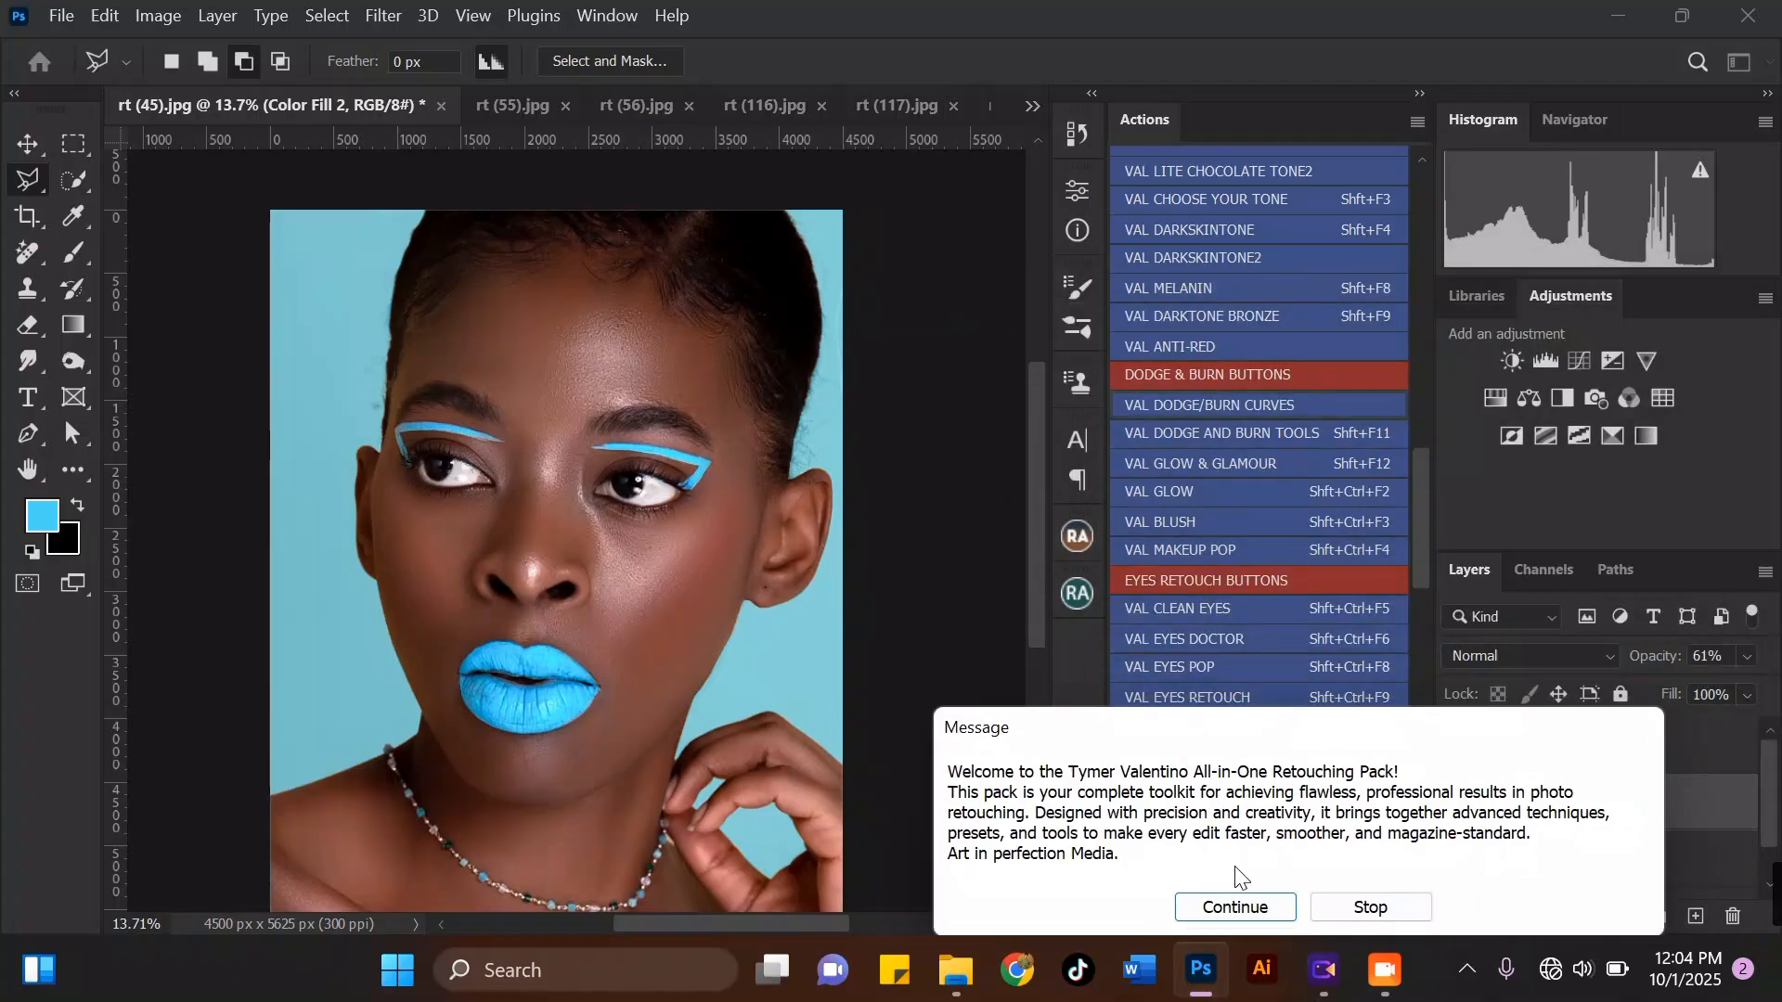
{"action": "left_click", "coordinate": [1240, 914]}
{"action": "left_click_drag", "start_coordinate": [1358, 701], "coordinate": [1248, 227]}
{"action": "left_click", "coordinate": [1255, 437]}
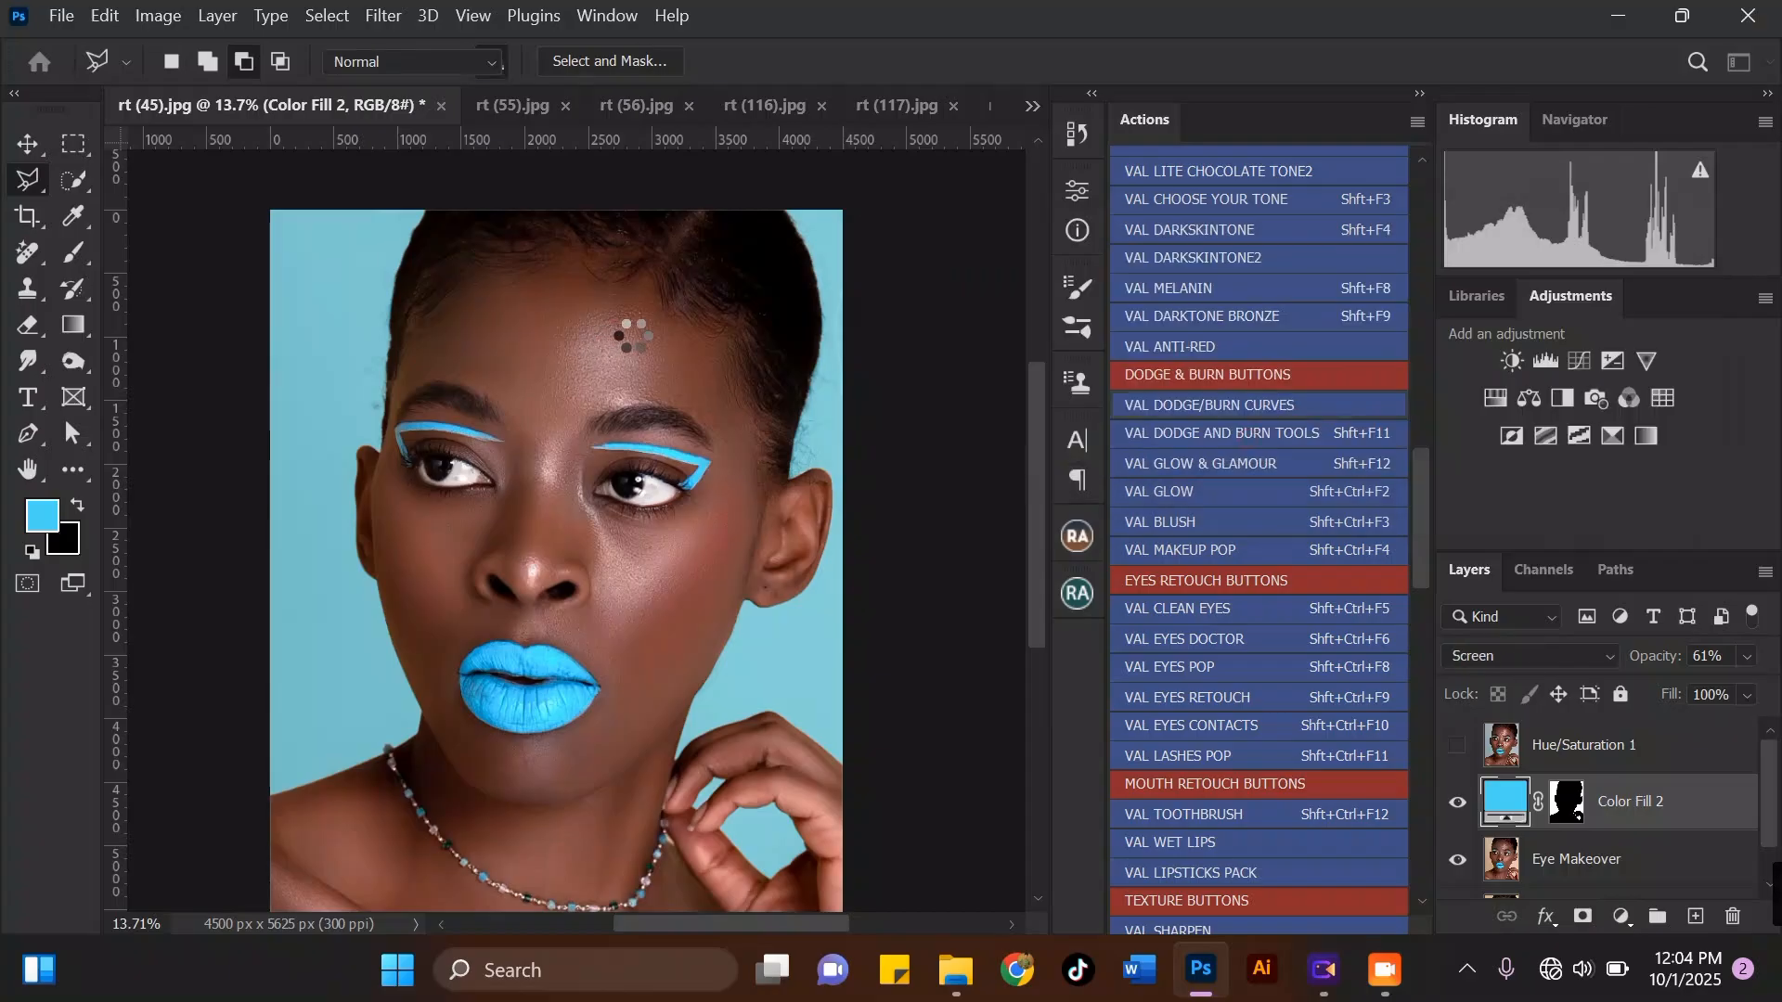
{"action": "left_click", "coordinate": [1162, 415]}
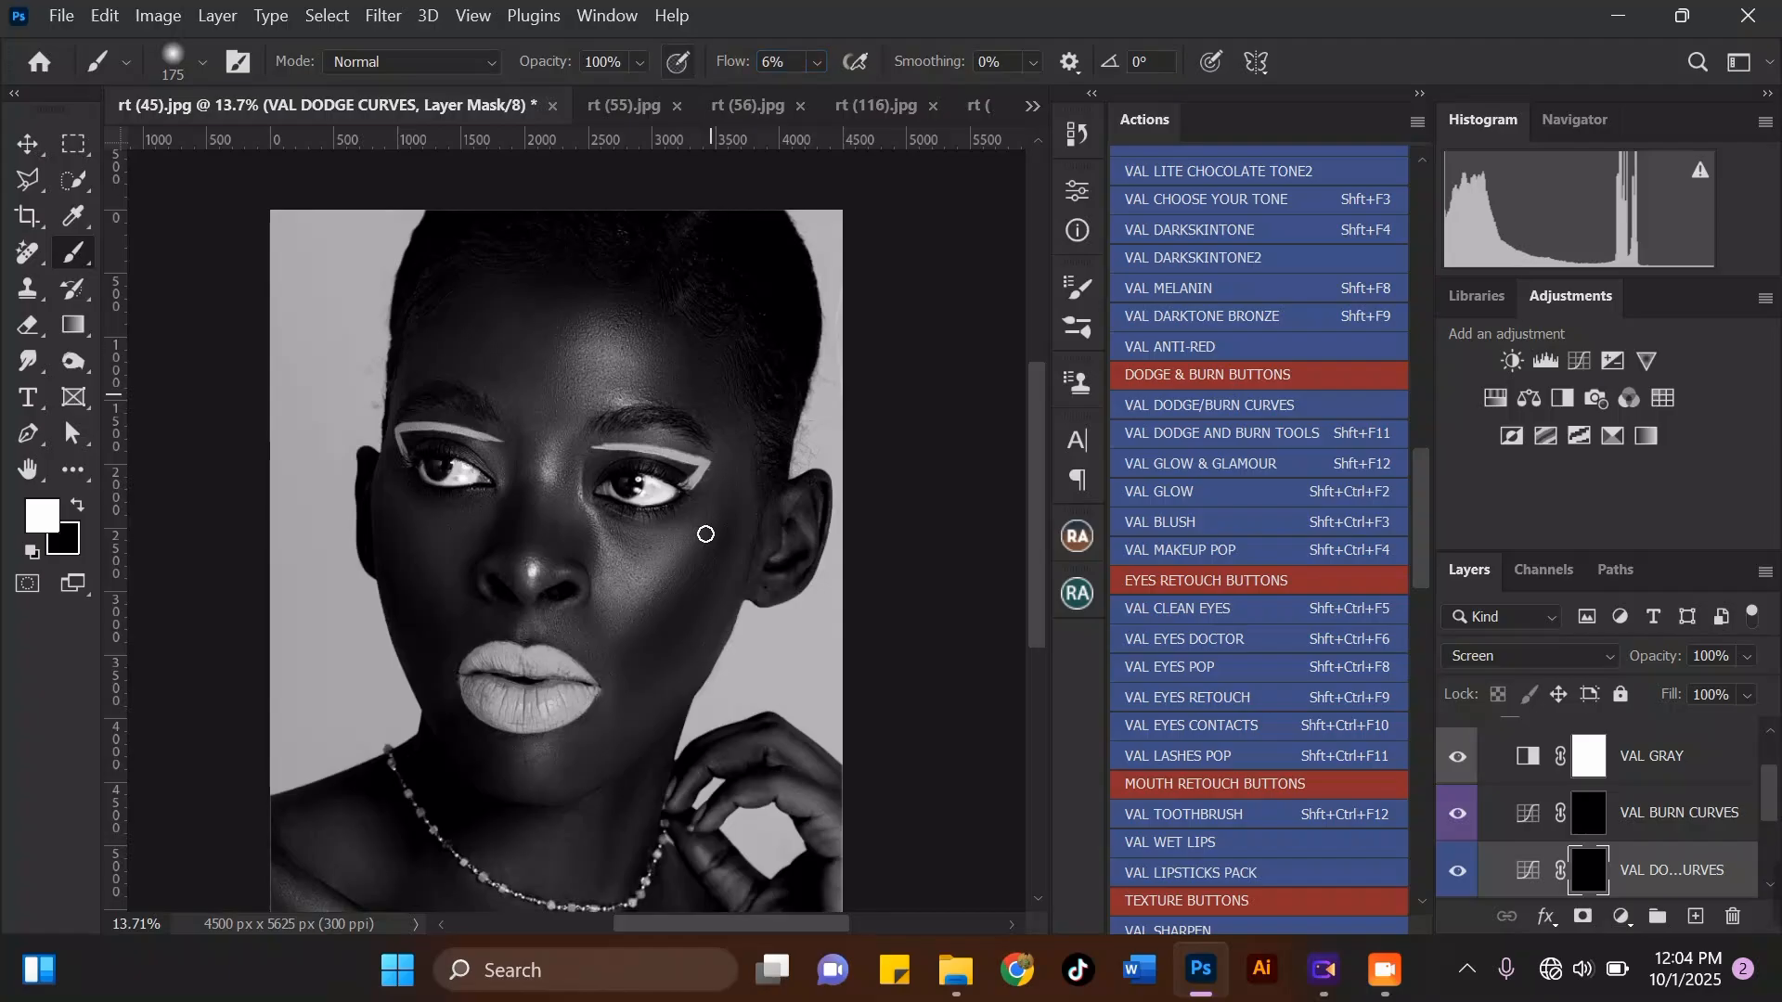
Step: Dodge the bridge of the nose by painting white on the VAL DODGE CURVES mask at 6% flow
{"action": "scroll", "coordinate": [633, 585], "scroll_direction": "up", "scroll_amount": 3}
{"action": "key", "text": "bracketright"}
{"action": "key", "text": "bracketright"}
{"action": "key", "text": "bracketleft"}
{"action": "key", "text": "bracketleft"}
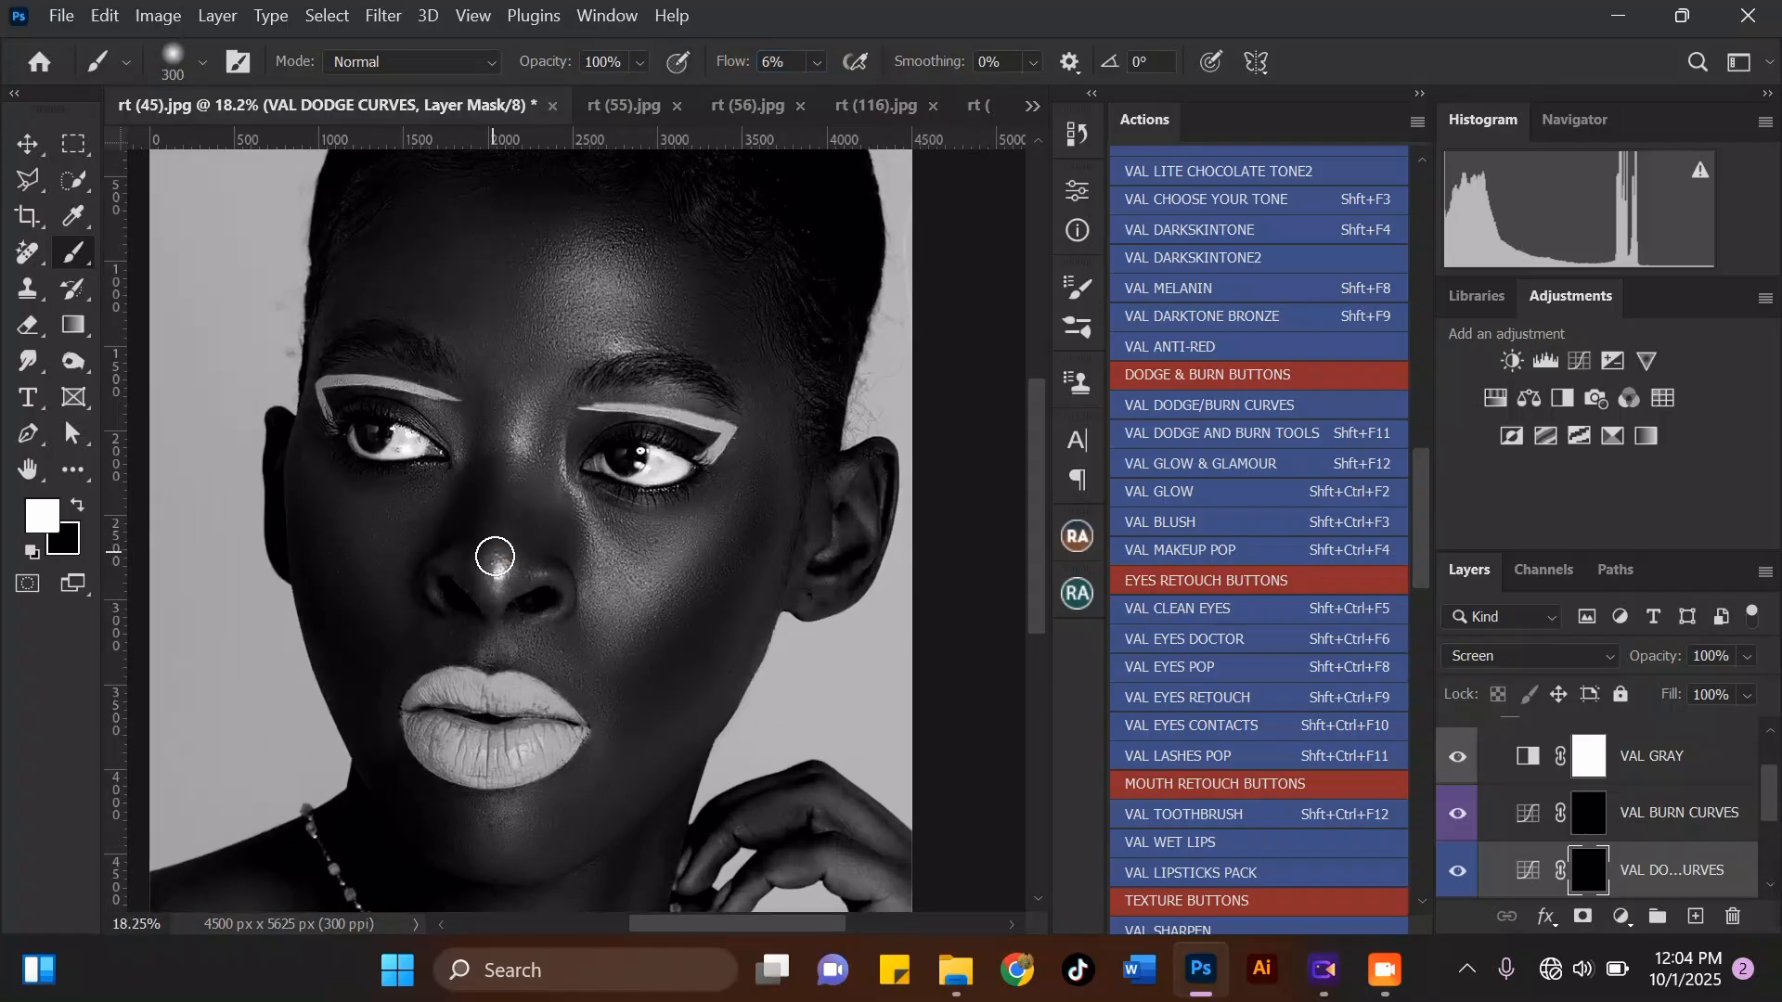
{"action": "key", "text": "bracketright"}
{"action": "left_click_drag", "start_coordinate": [517, 410], "coordinate": [515, 467]}
Step: Brighten the forehead above the brow on the VAL DODGE CURVES mask with a larger brush
{"action": "scroll", "coordinate": [516, 465], "scroll_direction": "down", "scroll_amount": 2}
{"action": "key", "text": "bracketright"}
{"action": "key", "text": "bracketright"}
{"action": "key", "text": "bracketright"}
{"action": "scroll", "coordinate": [557, 315], "scroll_direction": "up", "scroll_amount": 2}
{"action": "mouse_move", "coordinate": [572, 290]}
{"action": "left_mouse_down"}
{"action": "mouse_move", "coordinate": [632, 311]}
{"action": "mouse_move", "coordinate": [547, 289]}
{"action": "mouse_move", "coordinate": [604, 354]}
{"action": "left_mouse_up"}
Step: Dodge the cheekbone on the image's right side by painting on the VAL DODGE CURVES mask
{"action": "key", "text": "bracketleft"}
{"action": "key", "text": "bracketleft"}
{"action": "key", "text": "bracketleft"}
{"action": "key", "text": "bracketleft"}
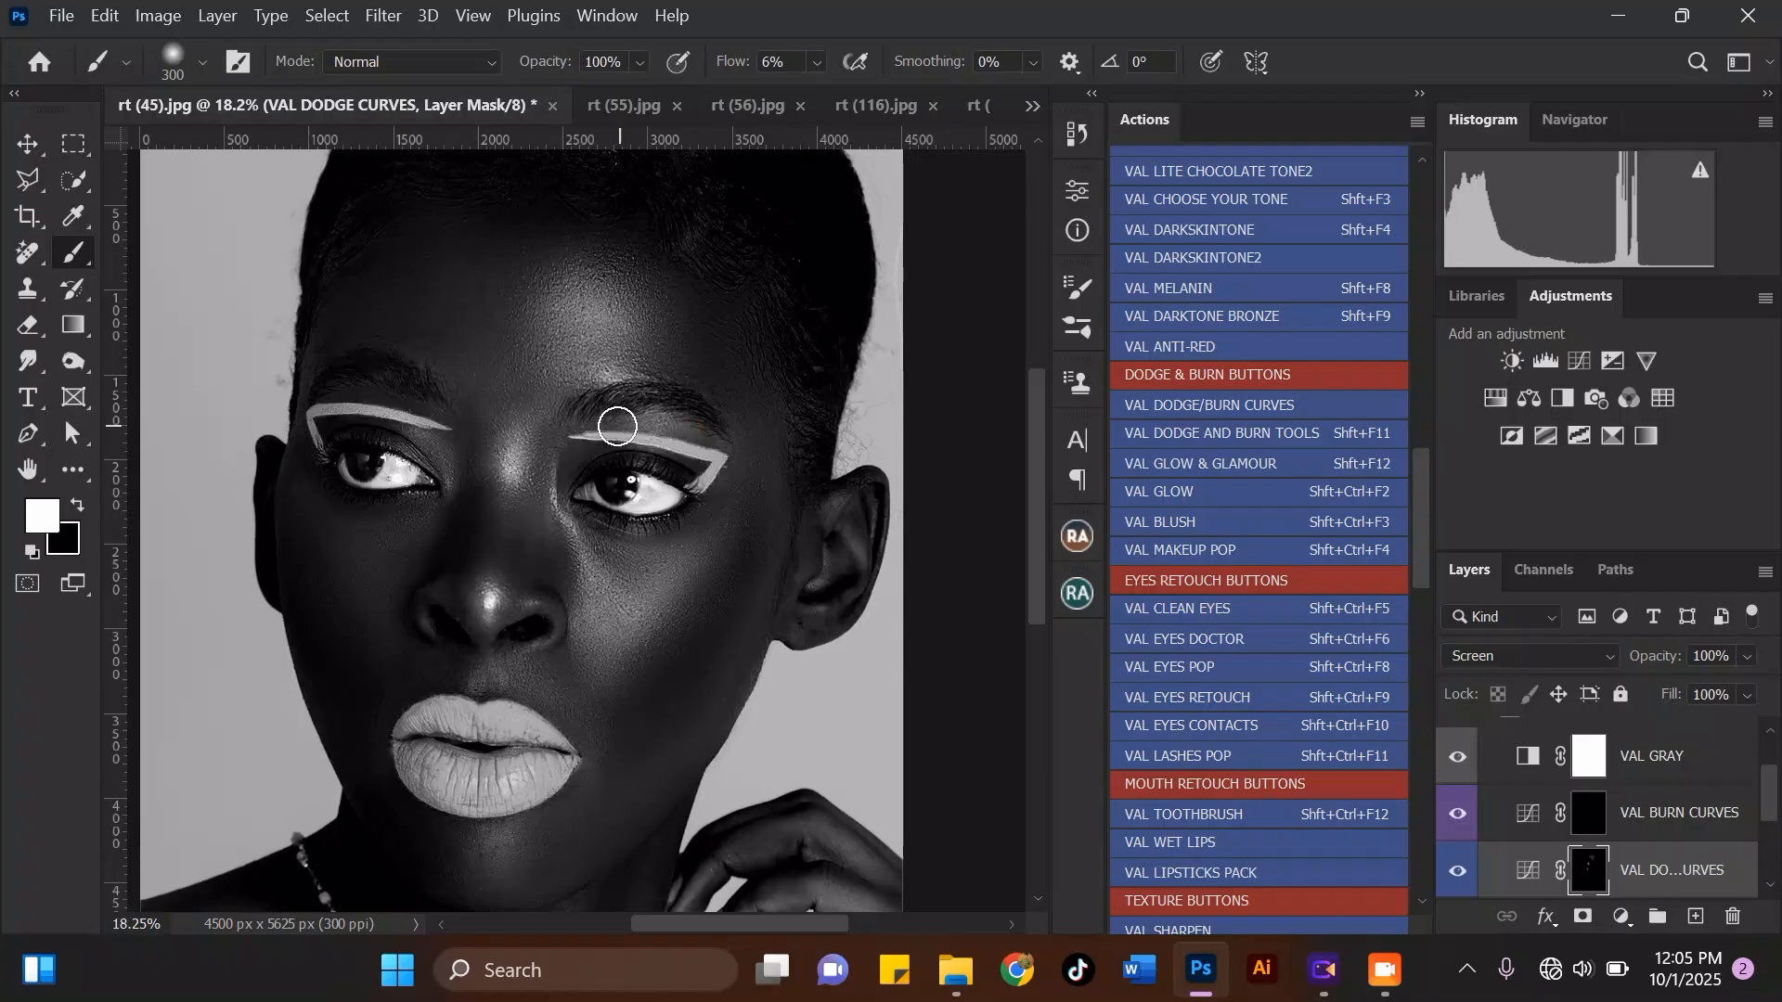
{"action": "scroll", "coordinate": [635, 403], "scroll_direction": "down", "scroll_amount": 2}
{"action": "key", "text": "bracketright"}
{"action": "key", "text": "bracketright"}
{"action": "key", "text": "bracketright"}
{"action": "scroll", "coordinate": [703, 571], "scroll_direction": "up", "scroll_amount": 2}
{"action": "left_click_drag", "start_coordinate": [620, 588], "coordinate": [678, 522]}
Step: Lighten the skin around the inner corners of both eyes on the VAL DODGE CURVES mask with a 300 px brush
{"action": "key", "text": "bracketleft"}
{"action": "key", "text": "bracketleft"}
{"action": "mouse_move", "coordinate": [557, 498]}
{"action": "left_mouse_down"}
{"action": "mouse_move", "coordinate": [582, 555]}
{"action": "mouse_move", "coordinate": [547, 495]}
{"action": "left_mouse_up"}
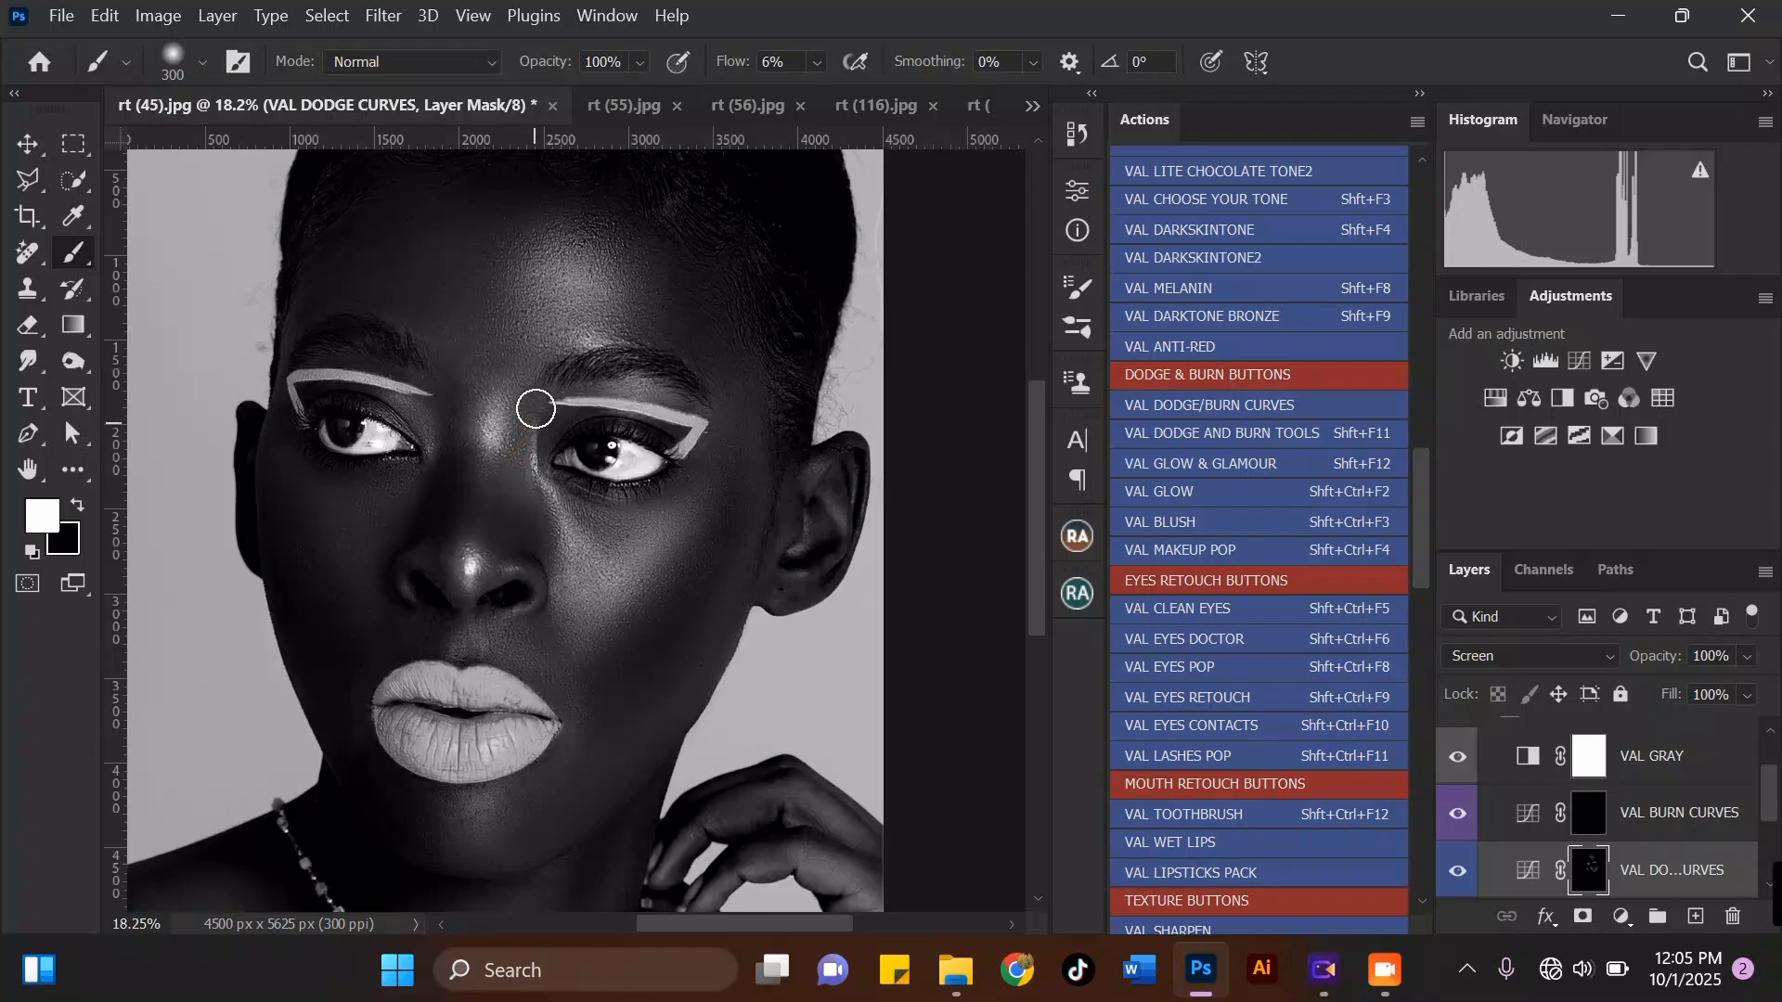
{"action": "scroll", "coordinate": [442, 409], "scroll_direction": "up", "scroll_amount": 1}
{"action": "left_click_drag", "start_coordinate": [430, 428], "coordinate": [448, 448]}
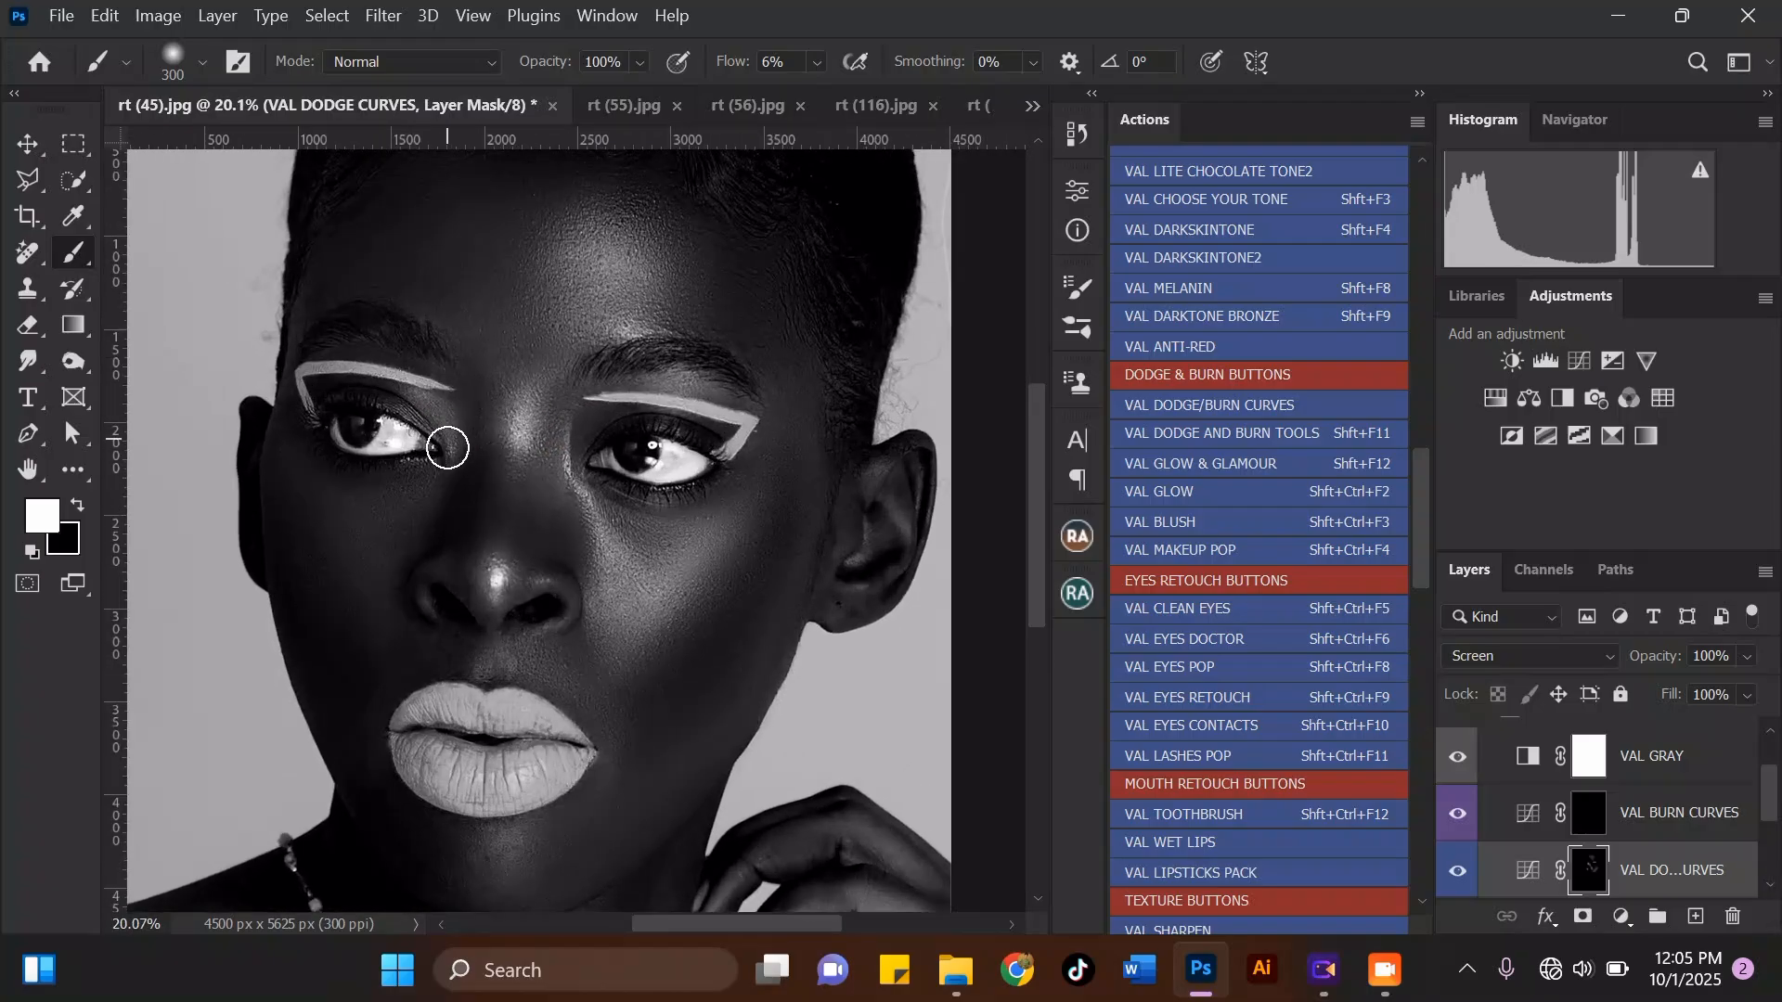
Step: Dodge the chin below the lower lip on the VAL DODGE CURVES mask with a larger brush
{"action": "scroll", "coordinate": [456, 393], "scroll_direction": "down", "scroll_amount": 2}
{"action": "key", "text": "bracketright"}
{"action": "left_click_drag", "start_coordinate": [483, 731], "coordinate": [487, 745]}
{"action": "scroll", "coordinate": [604, 557], "scroll_direction": "down", "scroll_amount": 2}
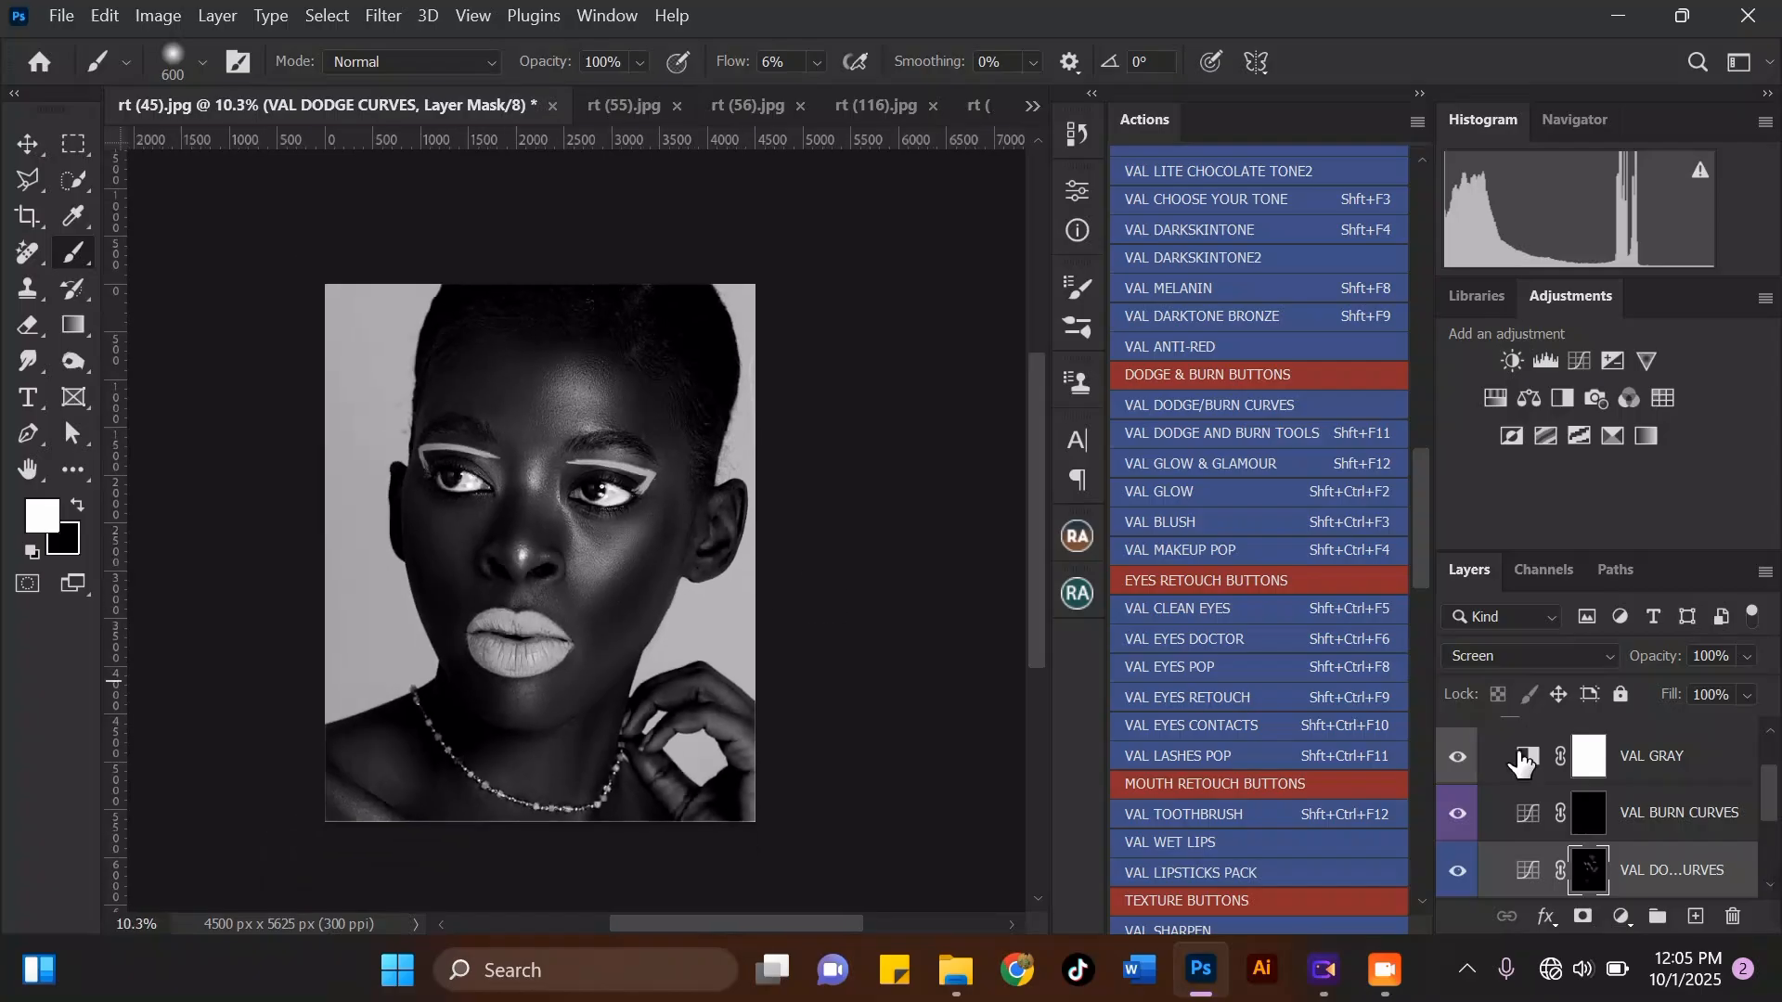
Step: Burn the hollow of the cheek on the image's right side on the VAL BURN CURVES mask with a 500 px brush
{"action": "left_click", "coordinate": [1618, 826]}
{"action": "key", "text": "bracketleft"}
{"action": "scroll", "coordinate": [612, 539], "scroll_direction": "up", "scroll_amount": 2}
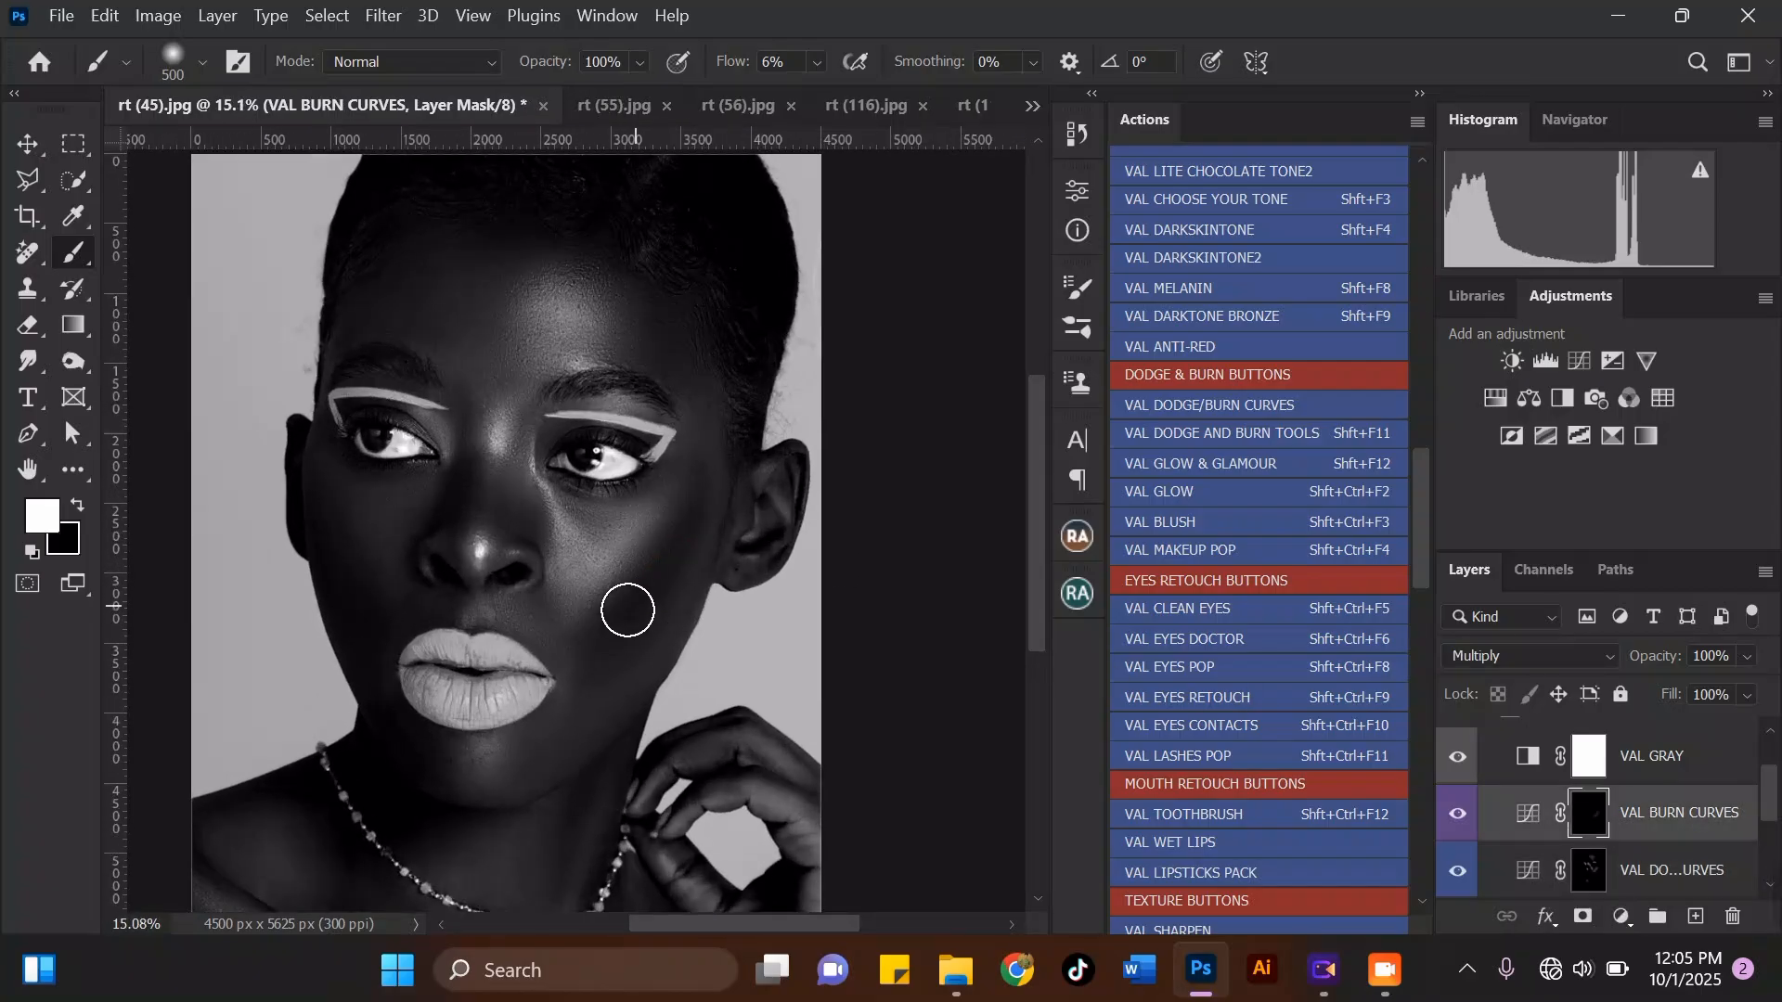
{"action": "scroll", "coordinate": [684, 522], "scroll_direction": "down", "scroll_amount": 2}
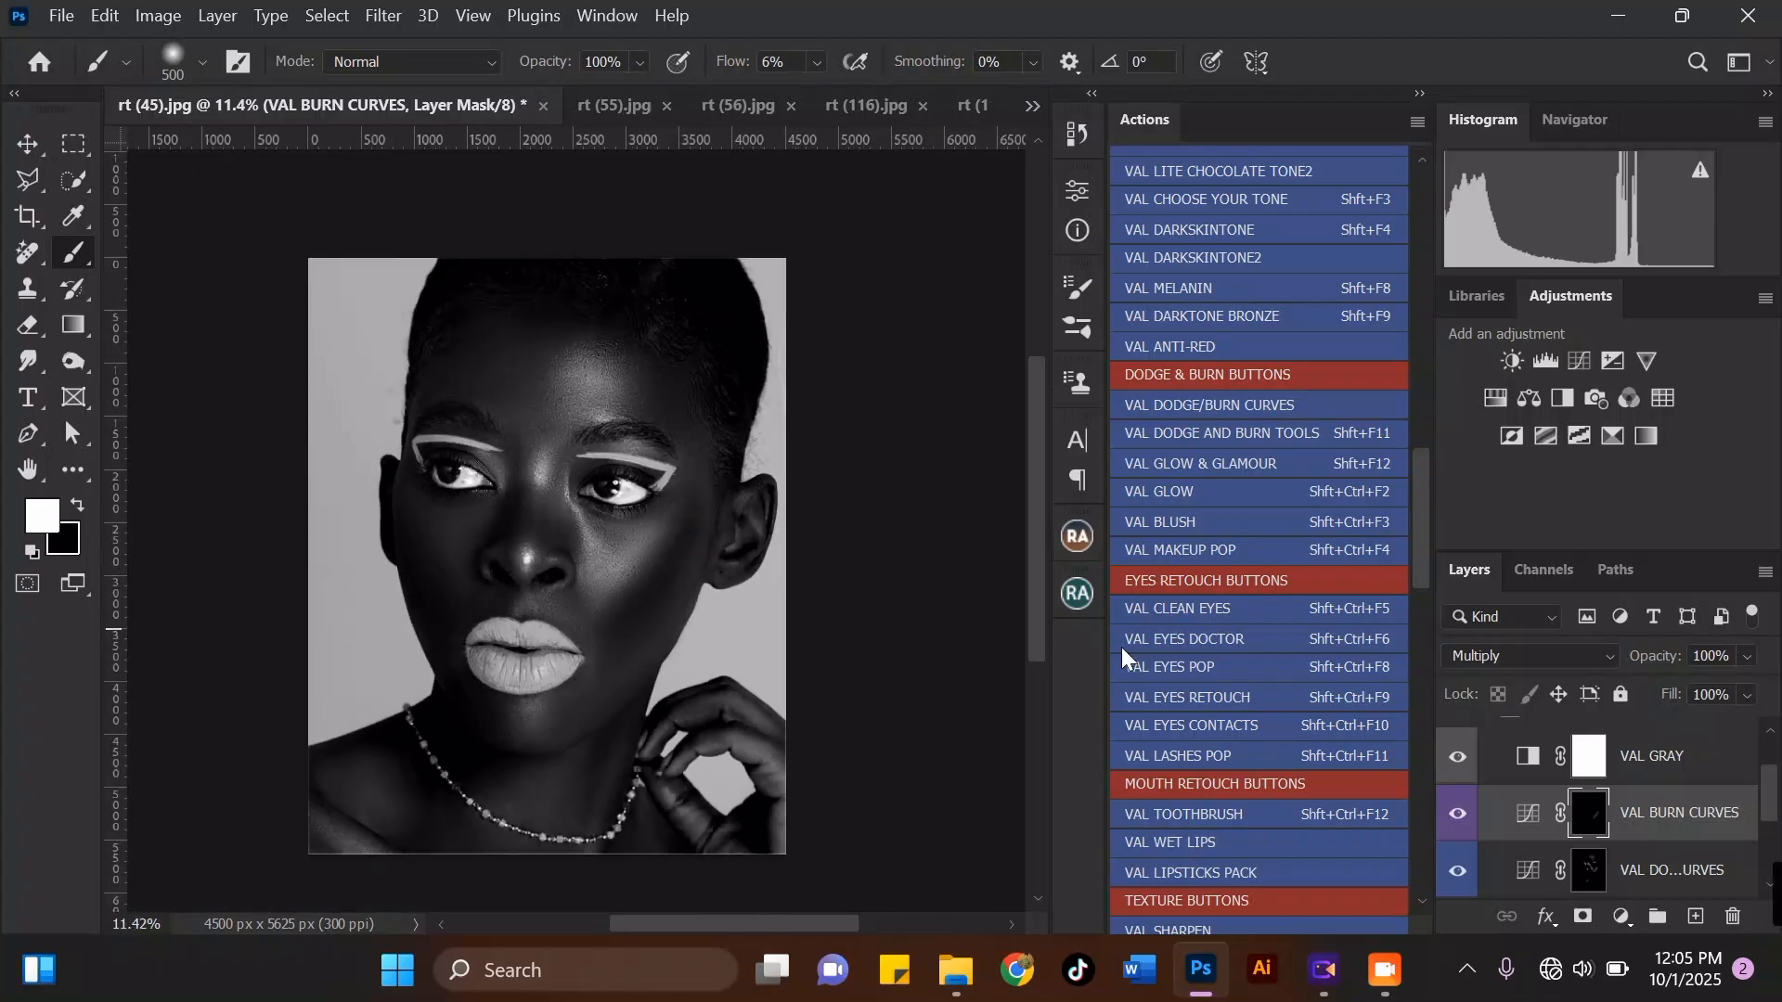
Step: Hide the VAL GRAY layer and compare the portrait with and without the dodge and burn group
{"action": "left_click", "coordinate": [1441, 759]}
{"action": "scroll", "coordinate": [692, 519], "scroll_direction": "down", "scroll_amount": 2}
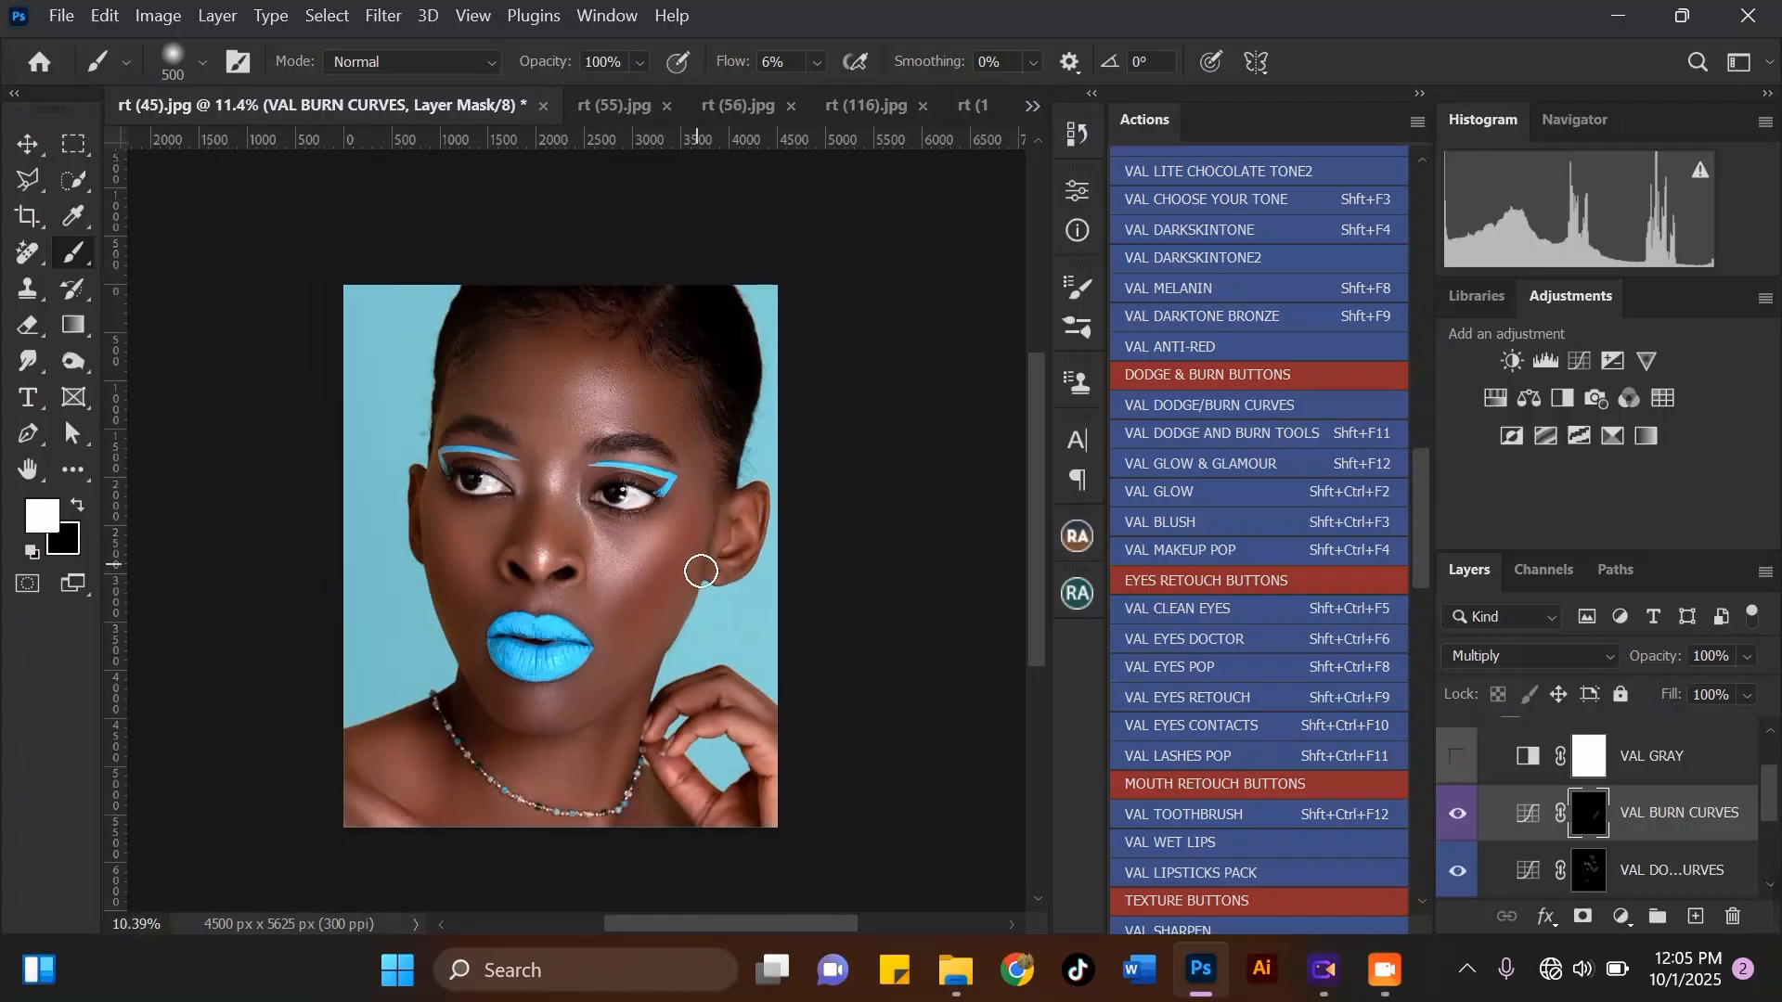
{"action": "scroll", "coordinate": [1506, 760], "scroll_direction": "up", "scroll_amount": 1}
{"action": "left_click", "coordinate": [1464, 797]}
{"action": "left_click", "coordinate": [1466, 795]}
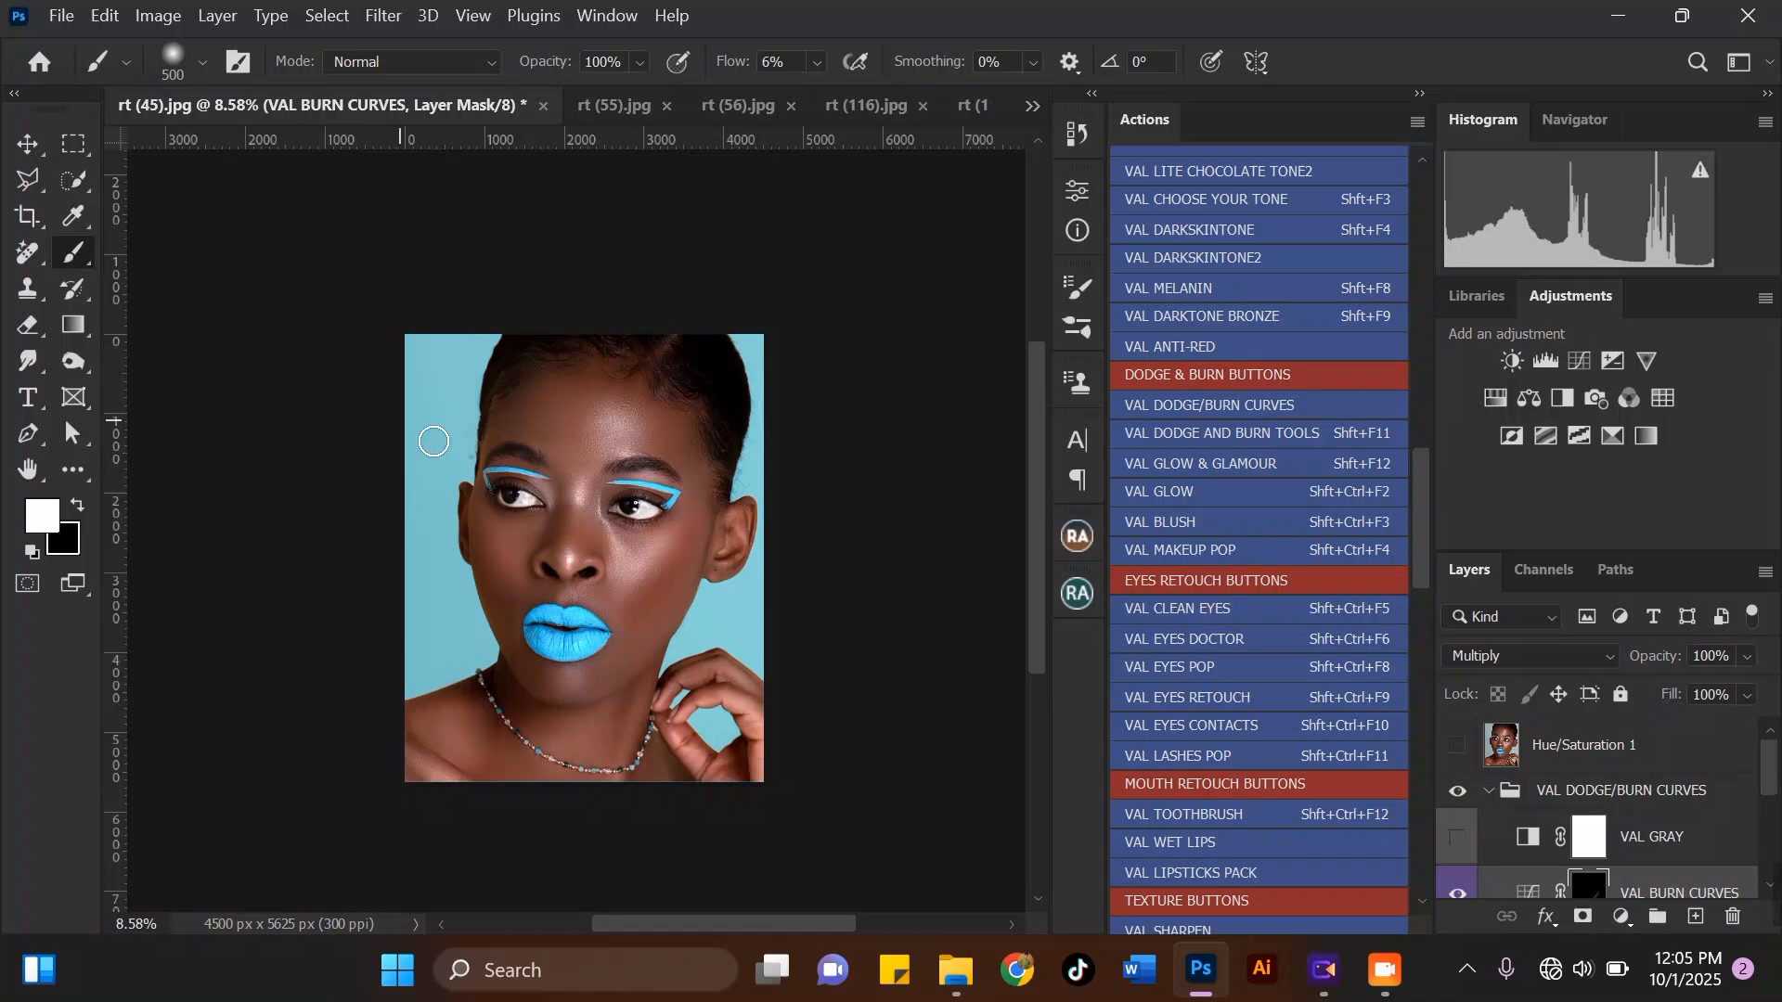
{"action": "scroll", "coordinate": [553, 529], "scroll_direction": "up", "scroll_amount": 2}
Step: Collapse the VAL DODGE/BURN CURVES group and lower its opacity to 62%
{"action": "left_click", "coordinate": [1629, 789]}
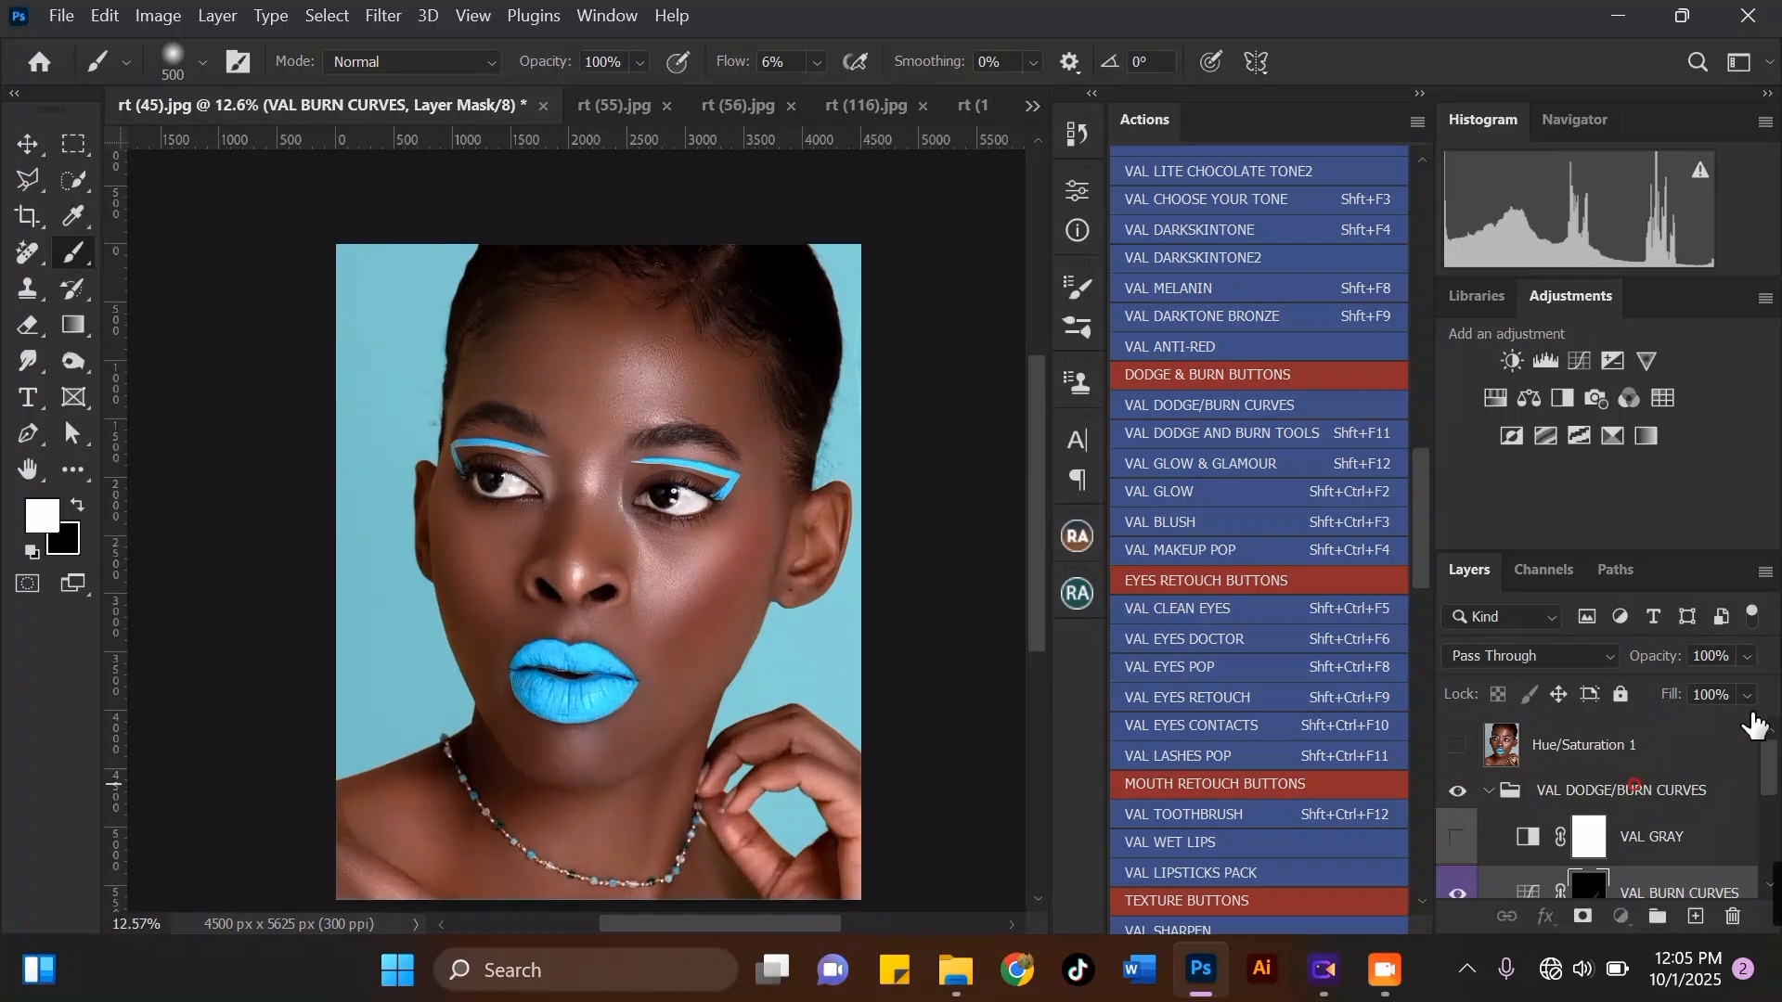
{"action": "left_click", "coordinate": [1488, 791]}
{"action": "left_click", "coordinate": [1747, 657]}
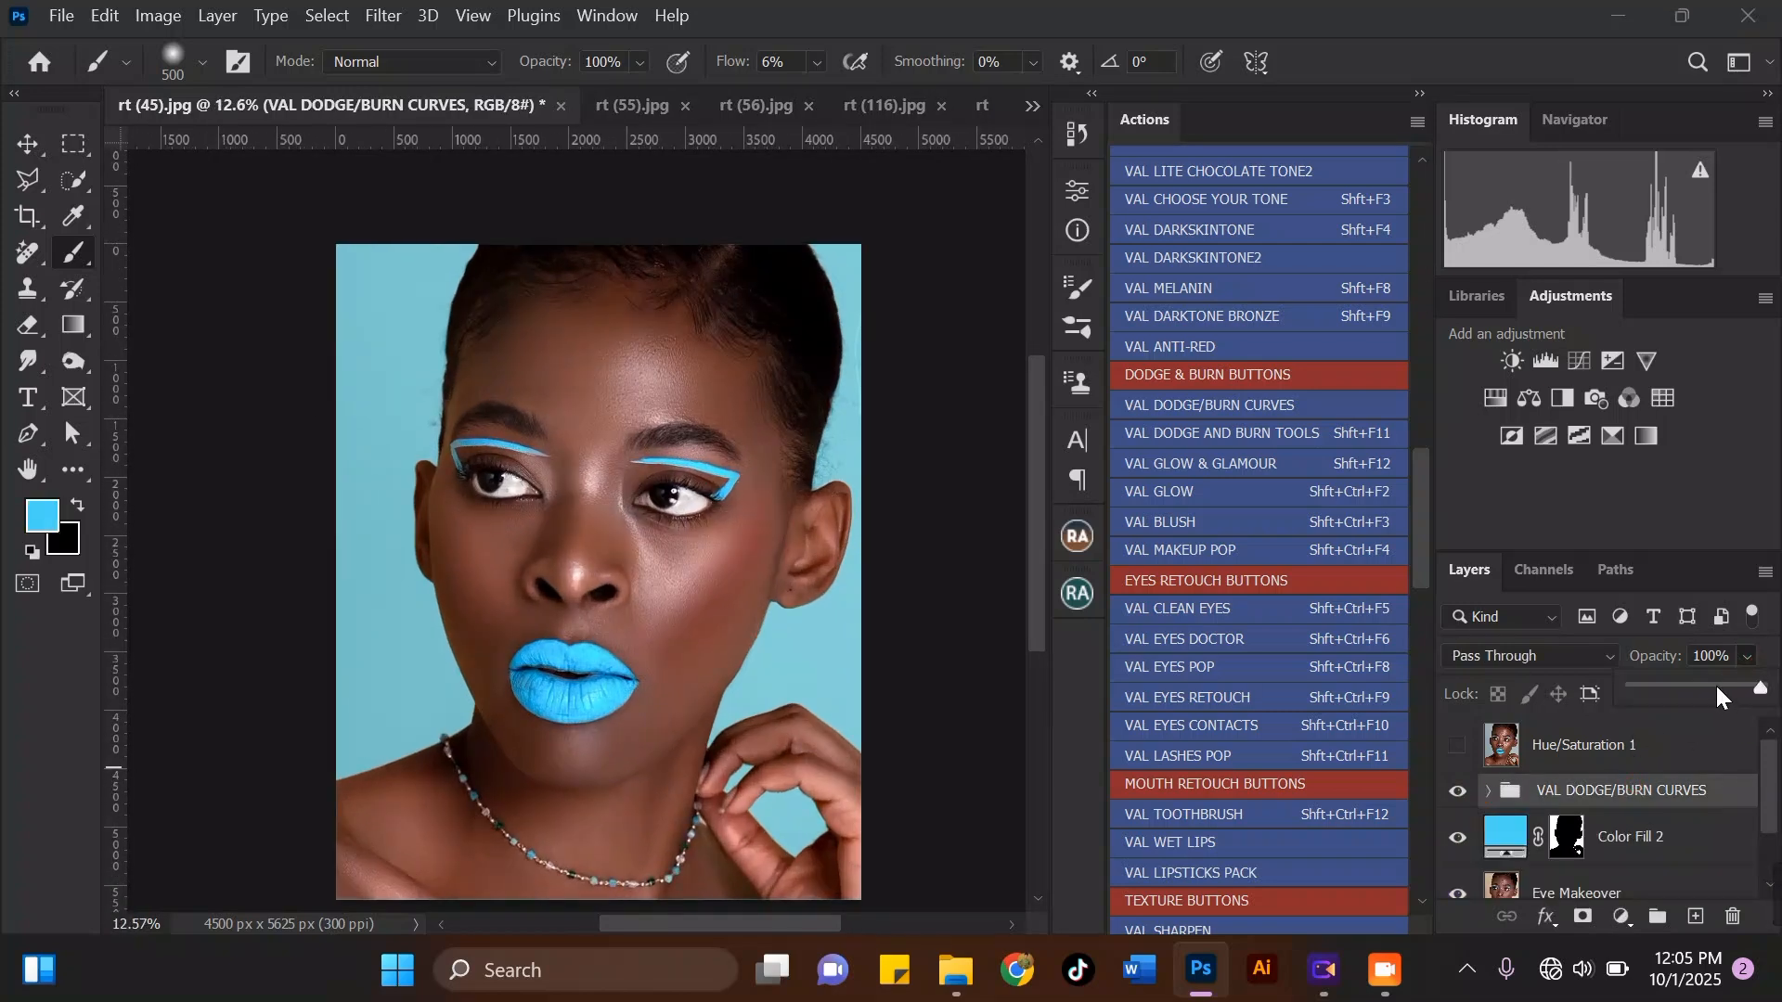
{"action": "left_click_drag", "start_coordinate": [1716, 690], "coordinate": [1700, 690]}
{"action": "scroll", "coordinate": [598, 334], "scroll_direction": "down", "scroll_amount": 1}
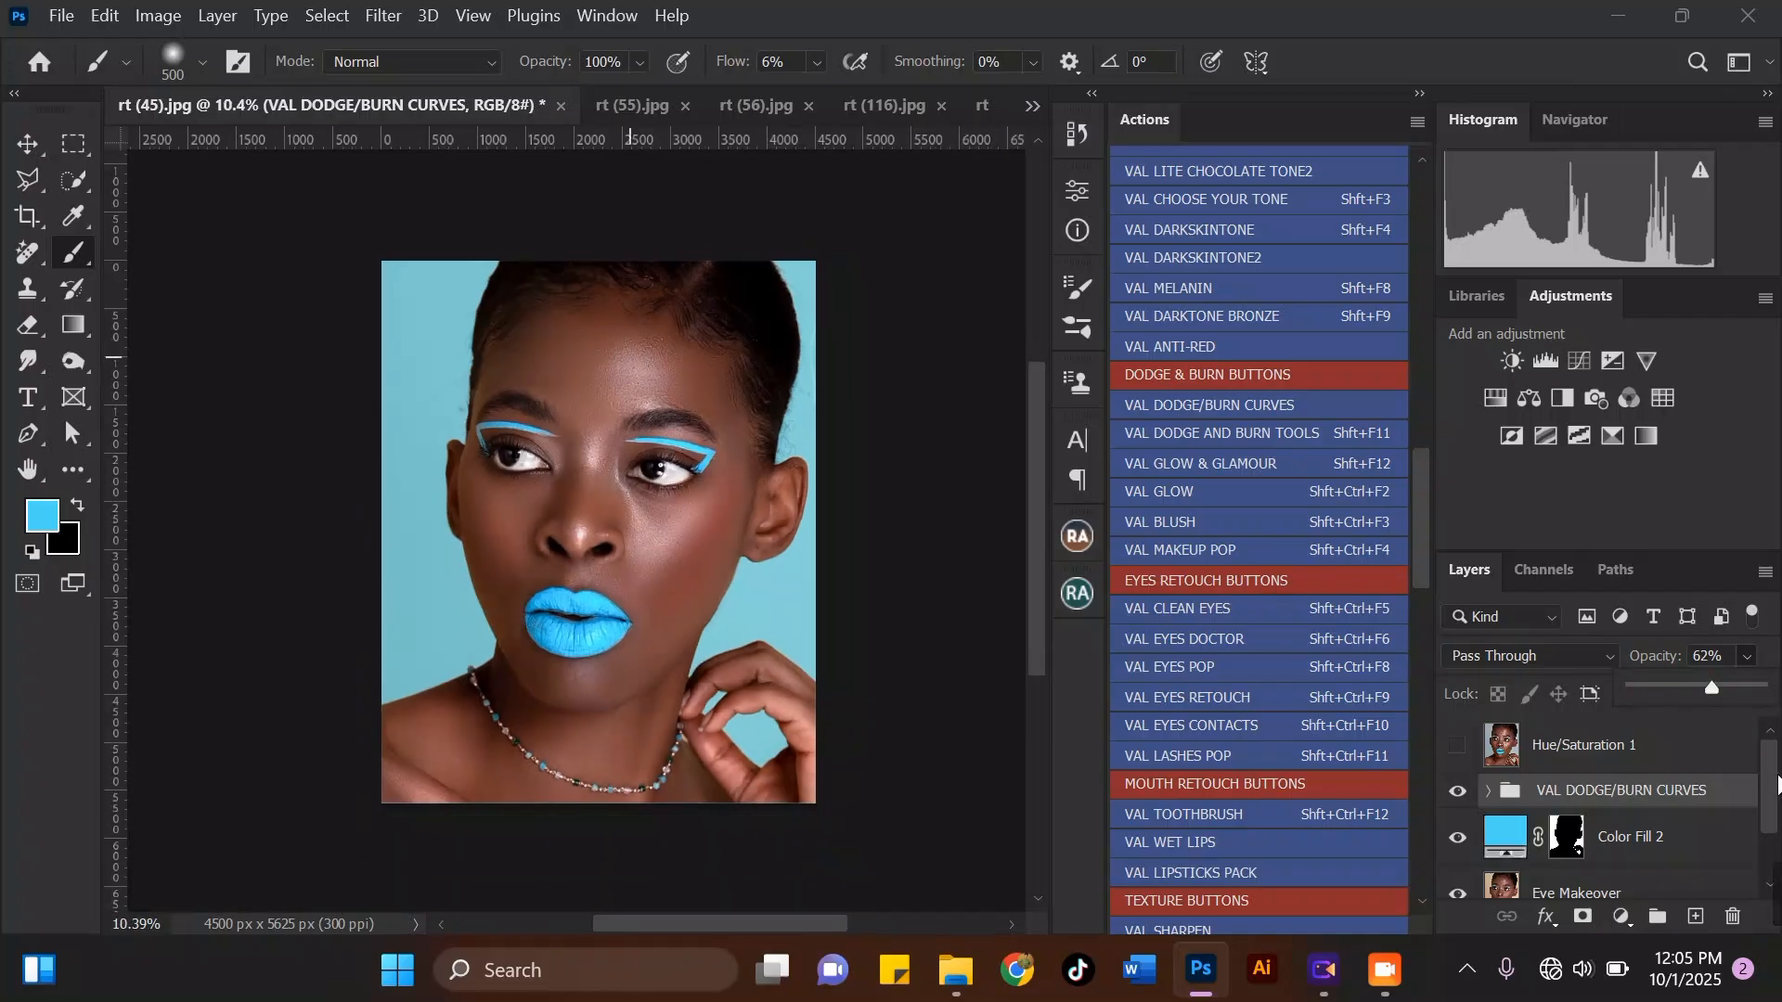
Step: Add a Selective Color adjustment above the dodge and burn group and reduce the cyan in the Yellows
{"action": "left_click", "coordinate": [1622, 918]}
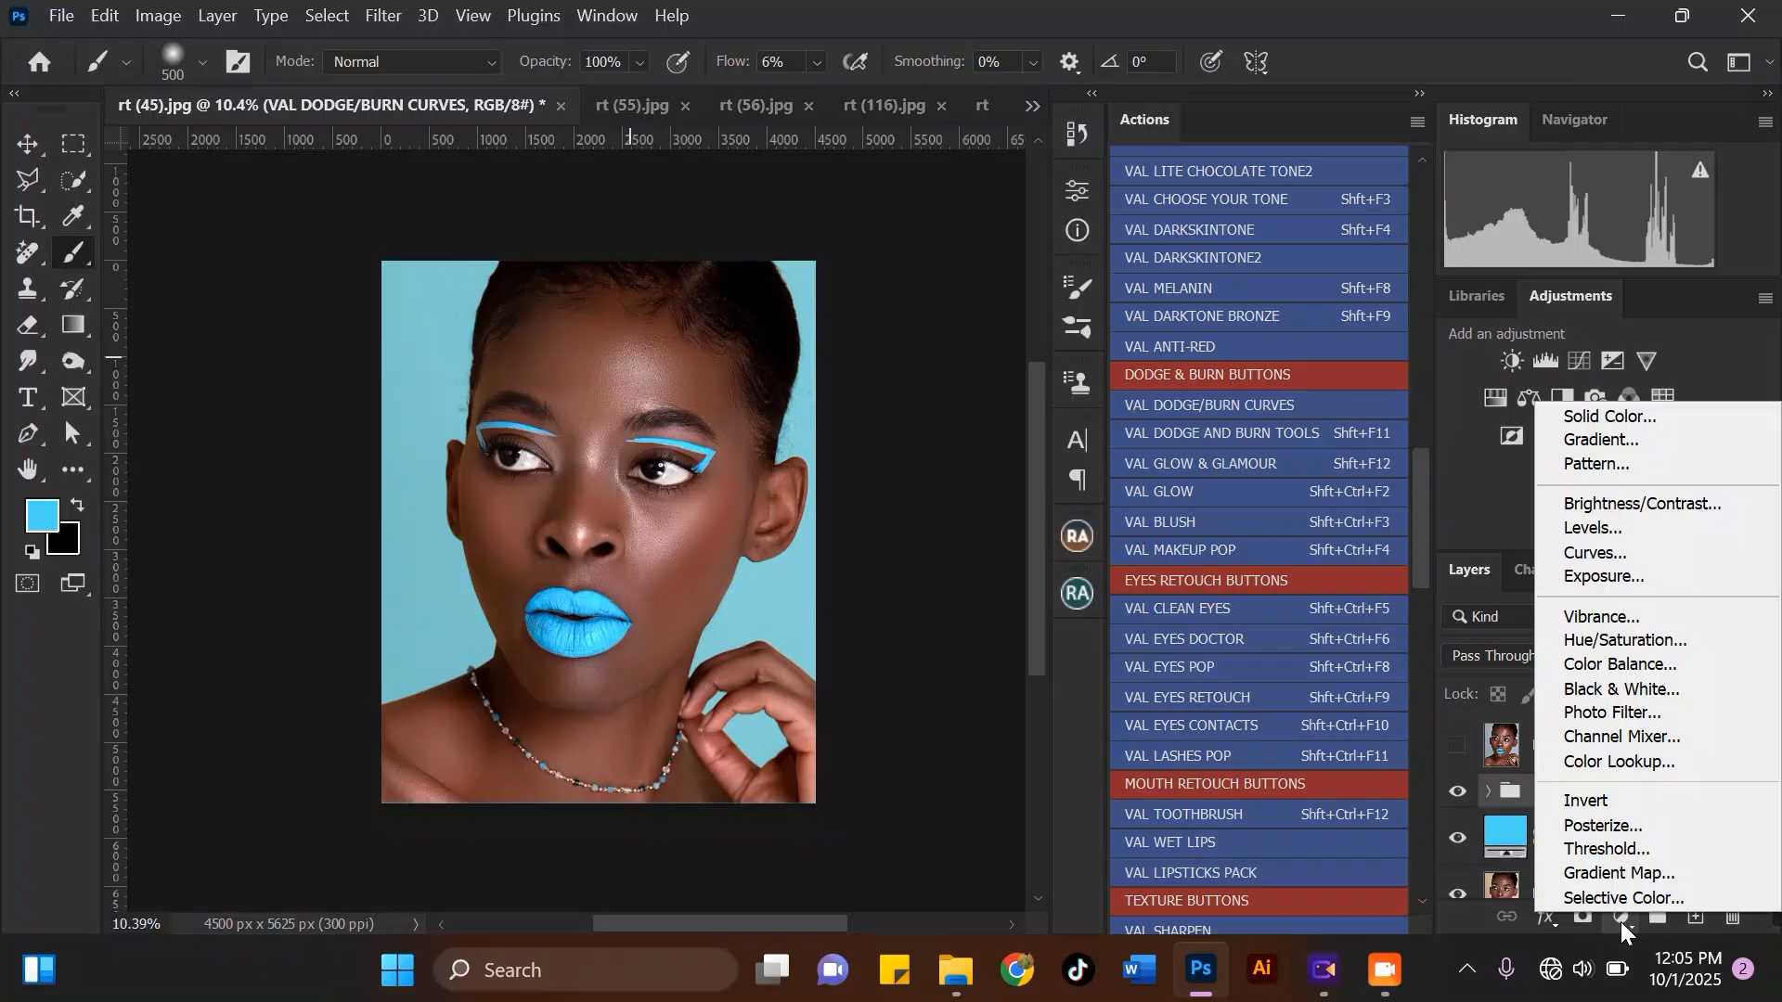
{"action": "left_click", "coordinate": [1639, 899]}
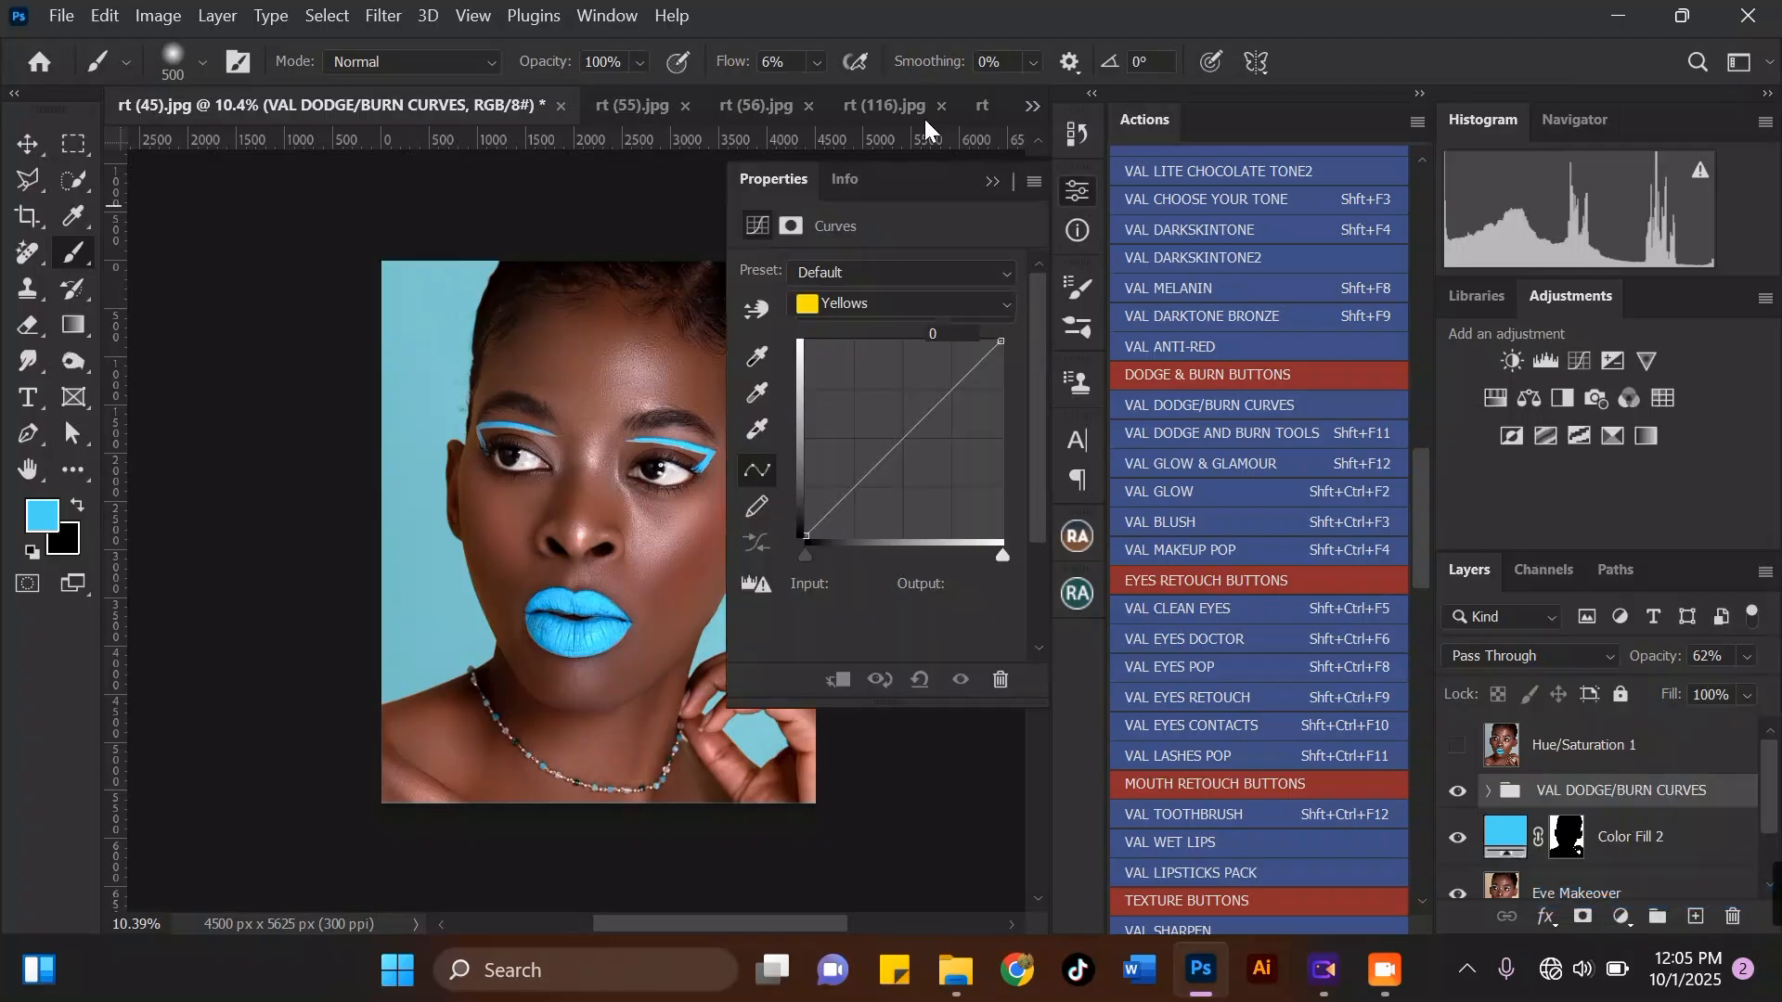
{"action": "left_click_drag", "start_coordinate": [878, 366], "coordinate": [828, 360]}
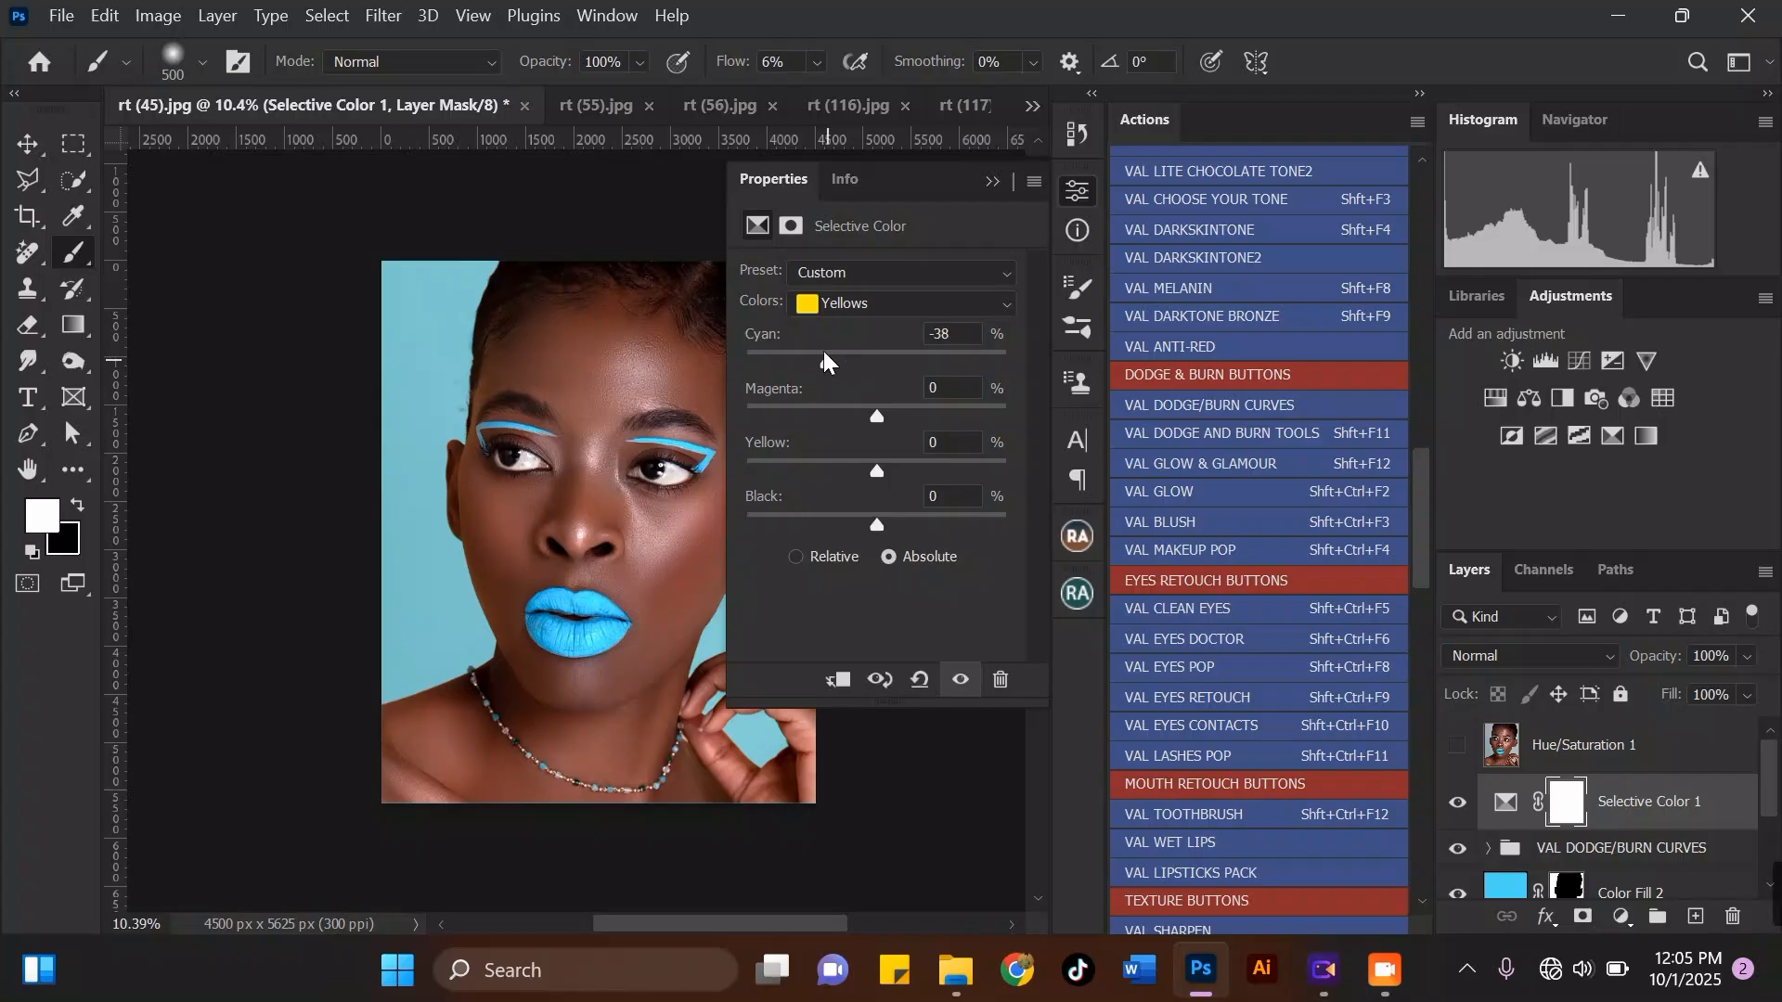
{"action": "left_click_drag", "start_coordinate": [828, 364], "coordinate": [849, 362]}
{"action": "left_click", "coordinate": [992, 182]}
{"action": "scroll", "coordinate": [640, 581], "scroll_direction": "up", "scroll_amount": 1}
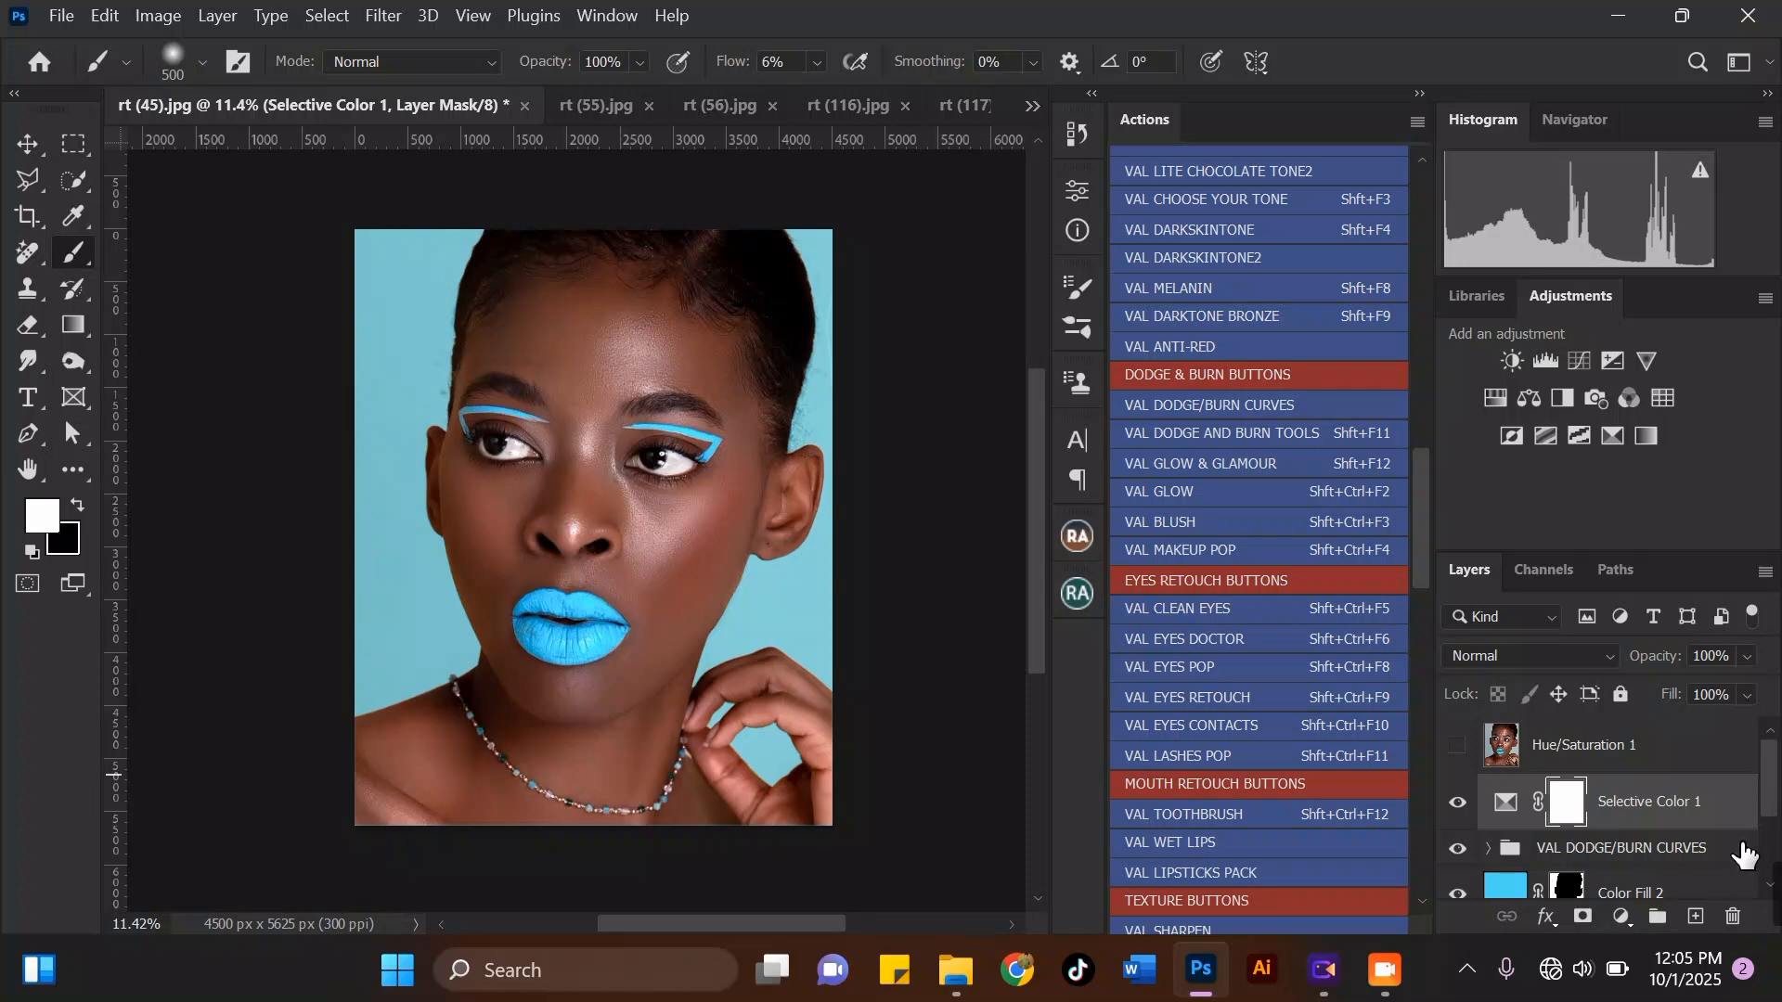
Step: Add a second Selective Color adjustment and set Black to -56% for the Whites
{"action": "left_click", "coordinate": [1622, 919]}
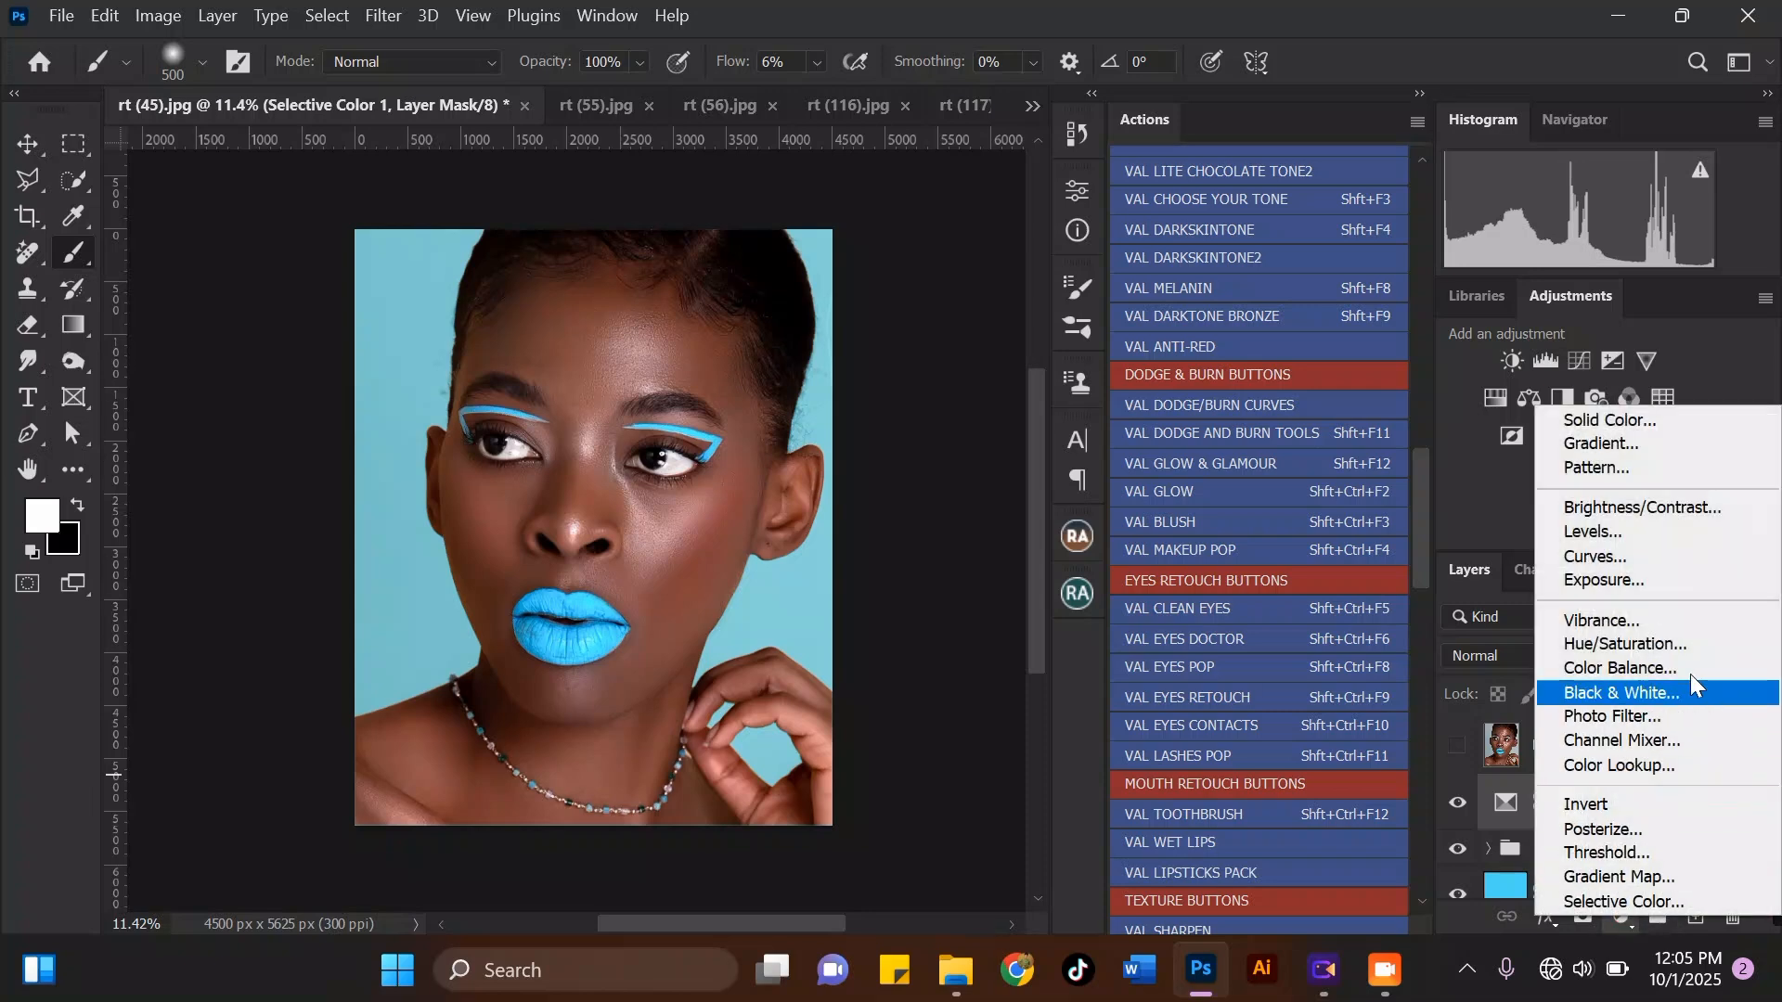
{"action": "left_click", "coordinate": [1626, 900]}
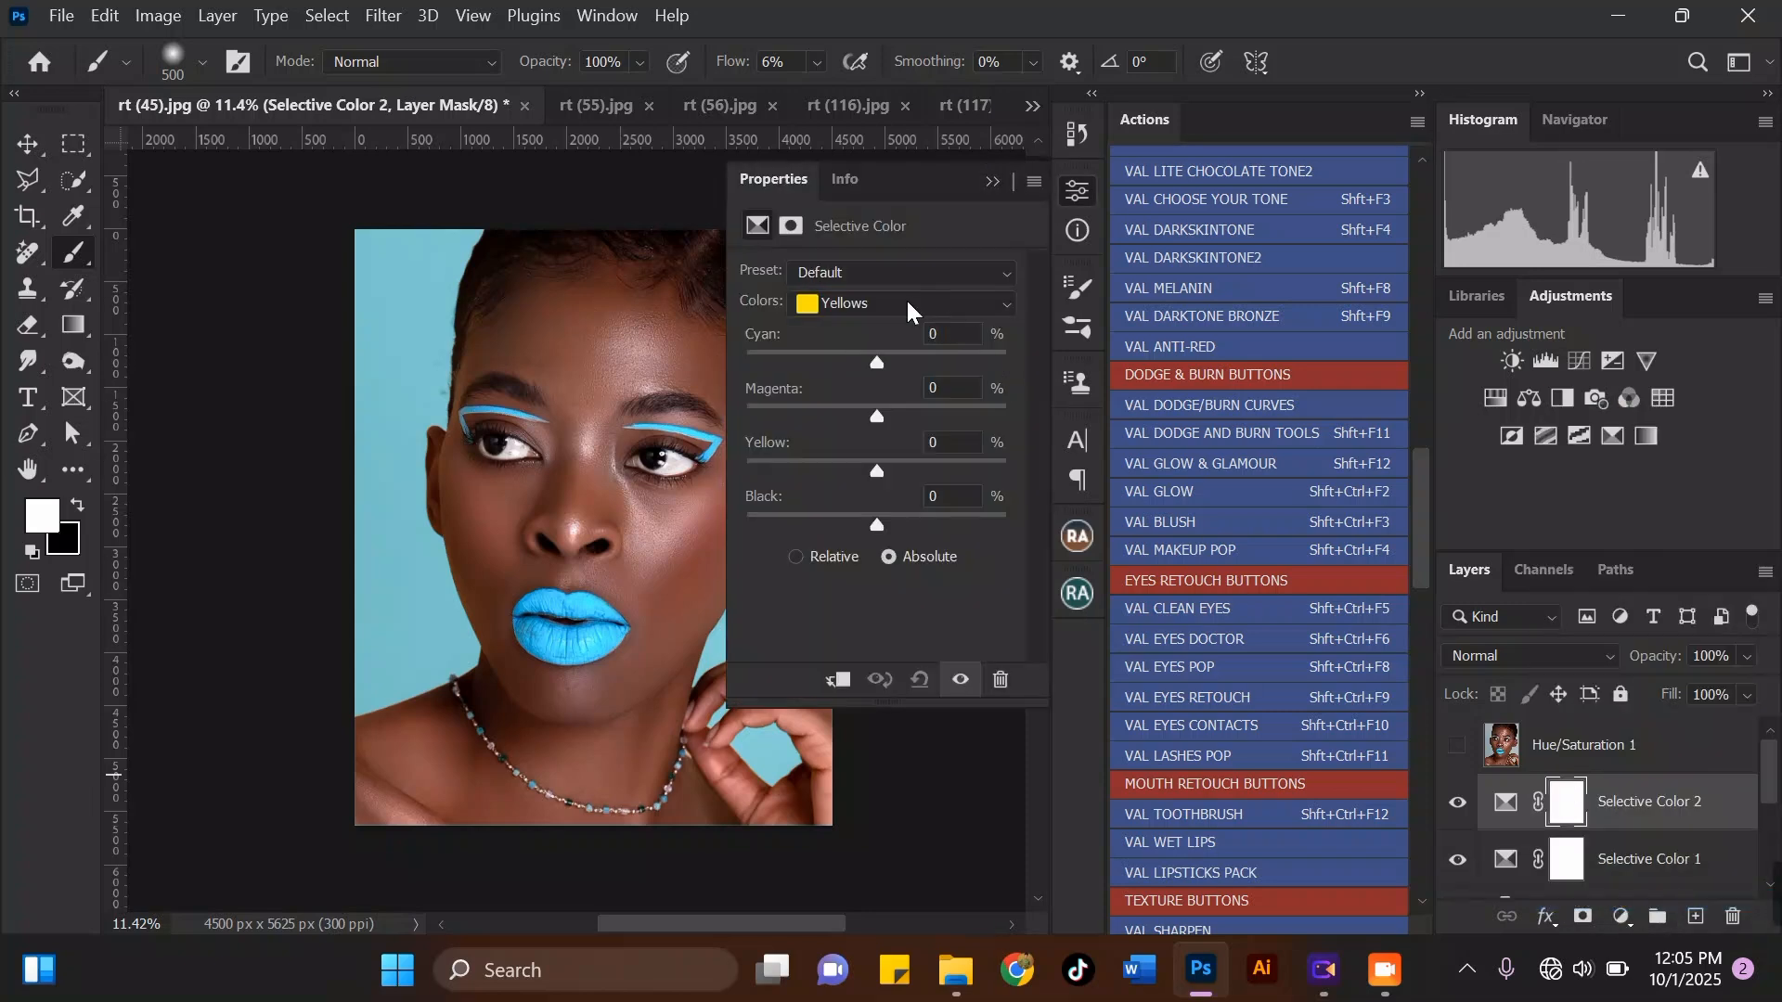
{"action": "left_click", "coordinate": [906, 298]}
{"action": "left_click", "coordinate": [896, 464]}
{"action": "left_click_drag", "start_coordinate": [876, 525], "coordinate": [804, 523]}
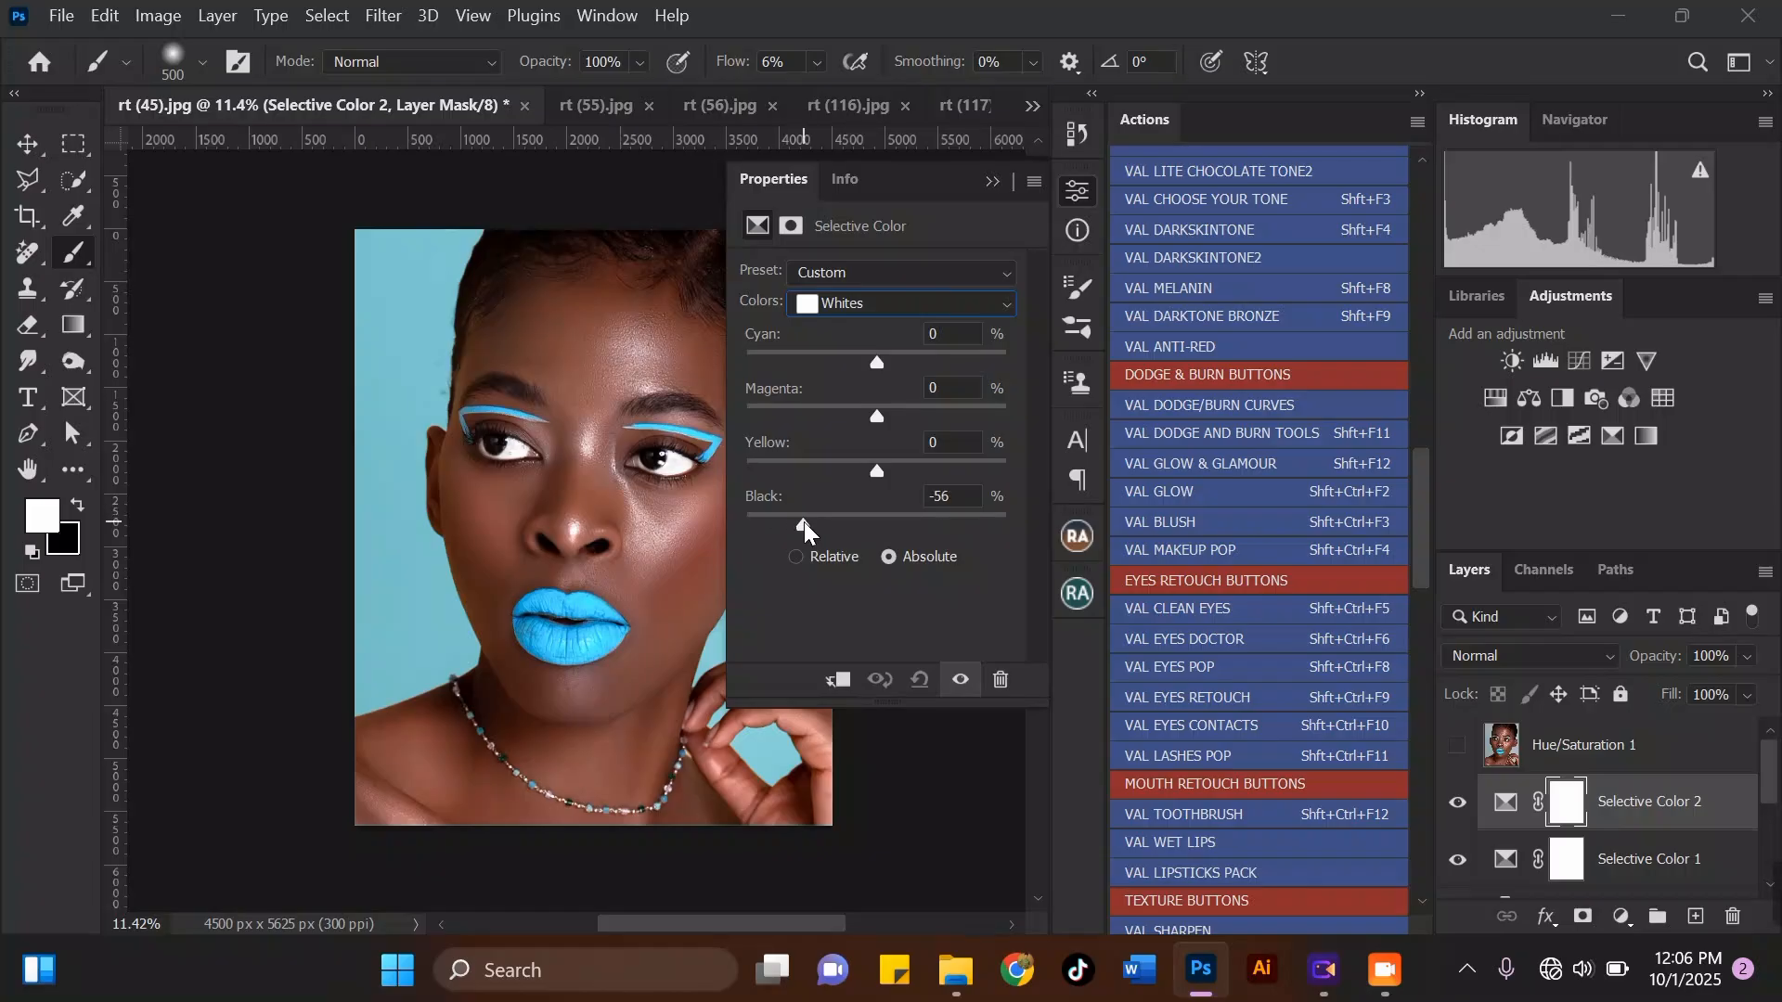
{"action": "left_click", "coordinate": [993, 183]}
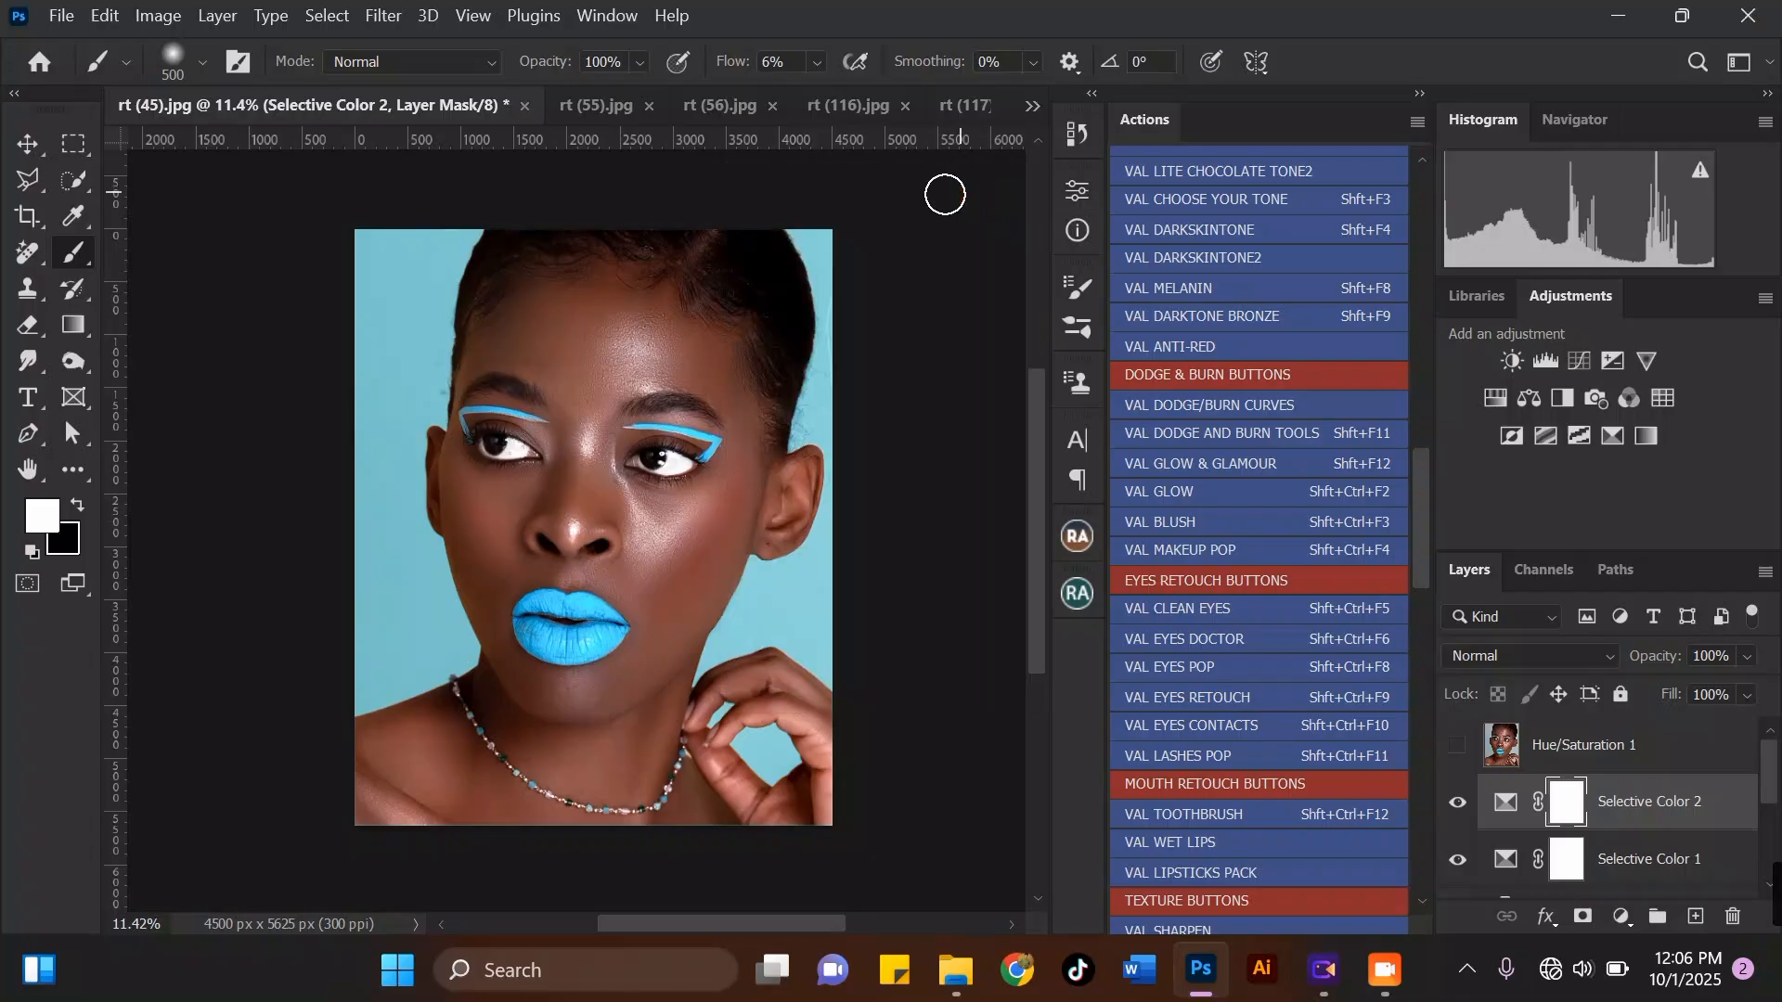
Step: Examine the skin, eyes and lips up close and at overview size to judge the colour adjustments
{"action": "scroll", "coordinate": [641, 374], "scroll_direction": "down", "scroll_amount": 1}
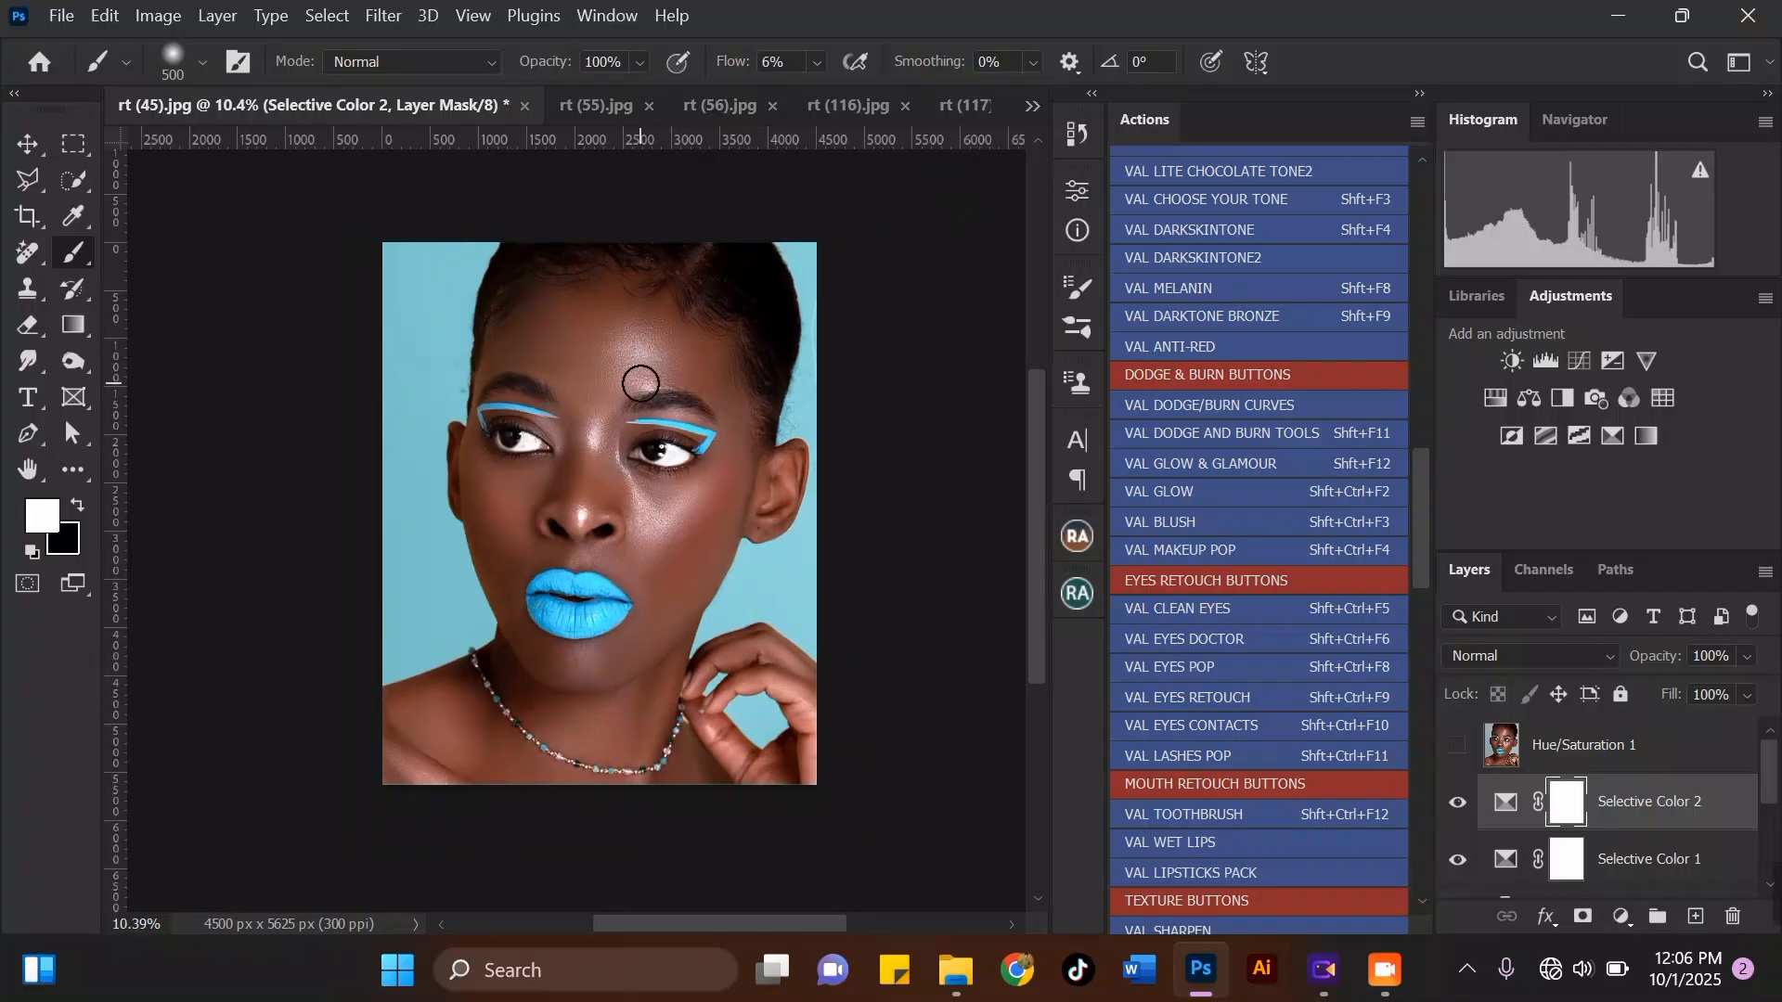
{"action": "scroll", "coordinate": [538, 370], "scroll_direction": "up", "scroll_amount": 3}
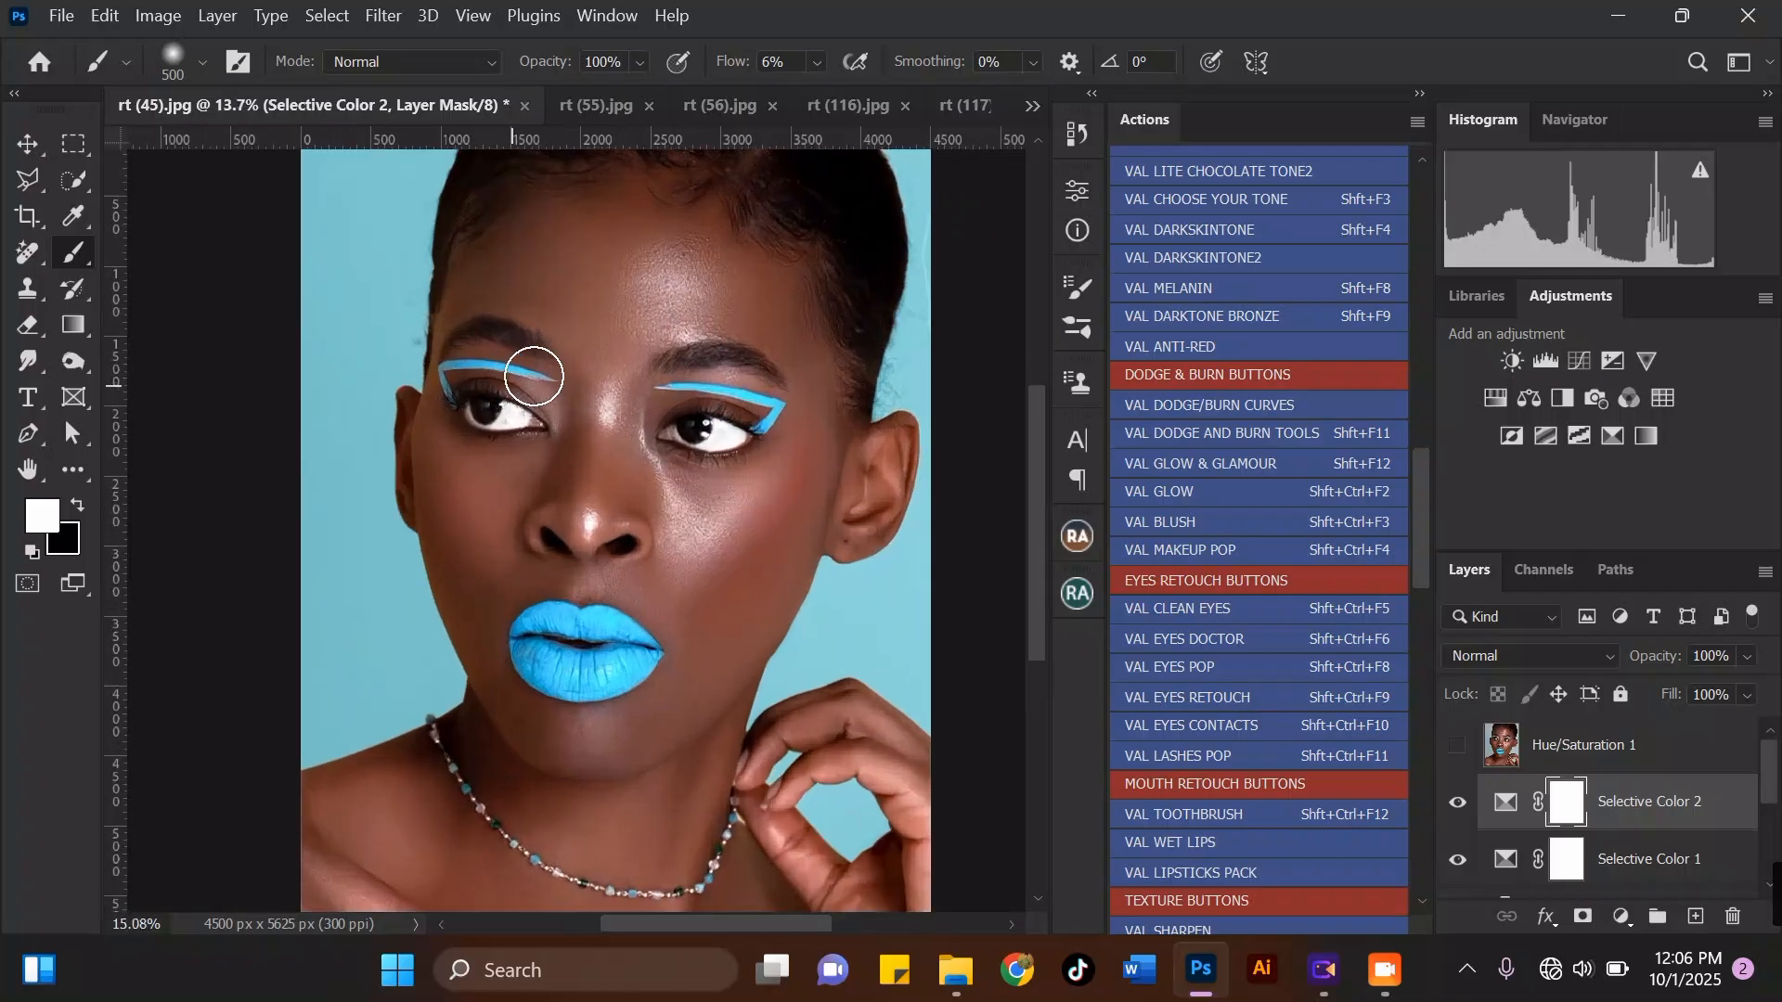
{"action": "scroll", "coordinate": [461, 493], "scroll_direction": "down", "scroll_amount": 1}
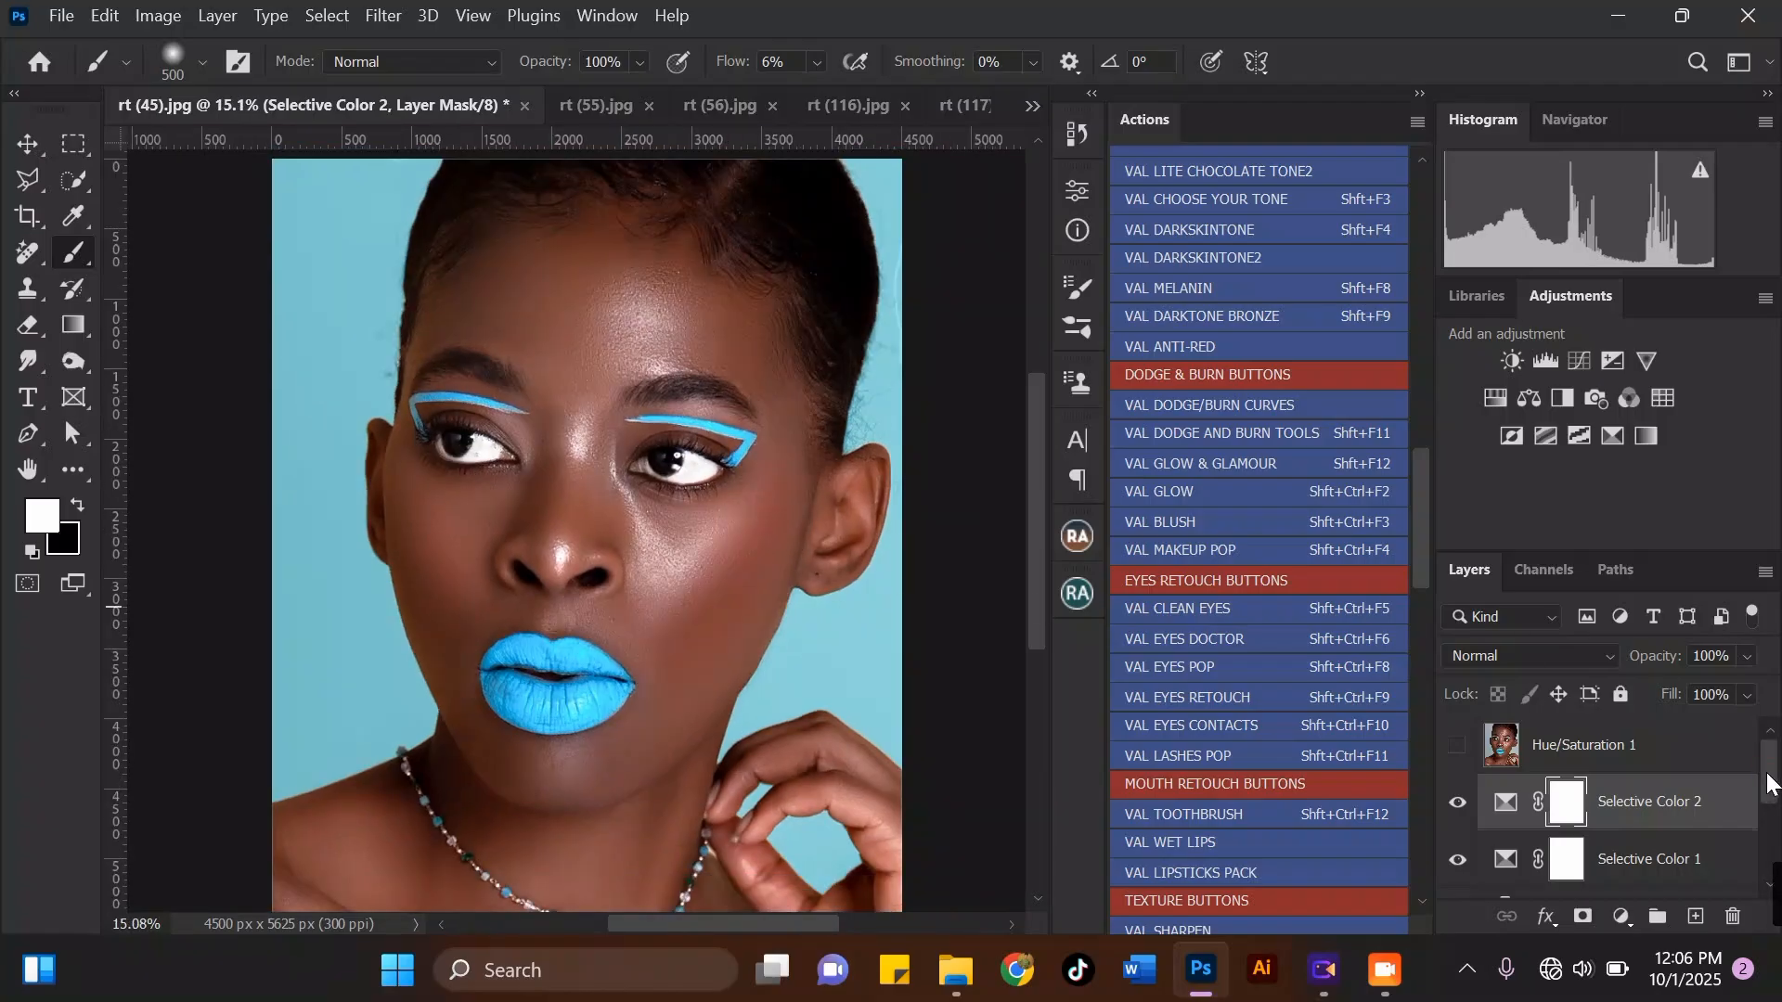
{"action": "left_click_drag", "start_coordinate": [1768, 783], "coordinate": [1772, 789]}
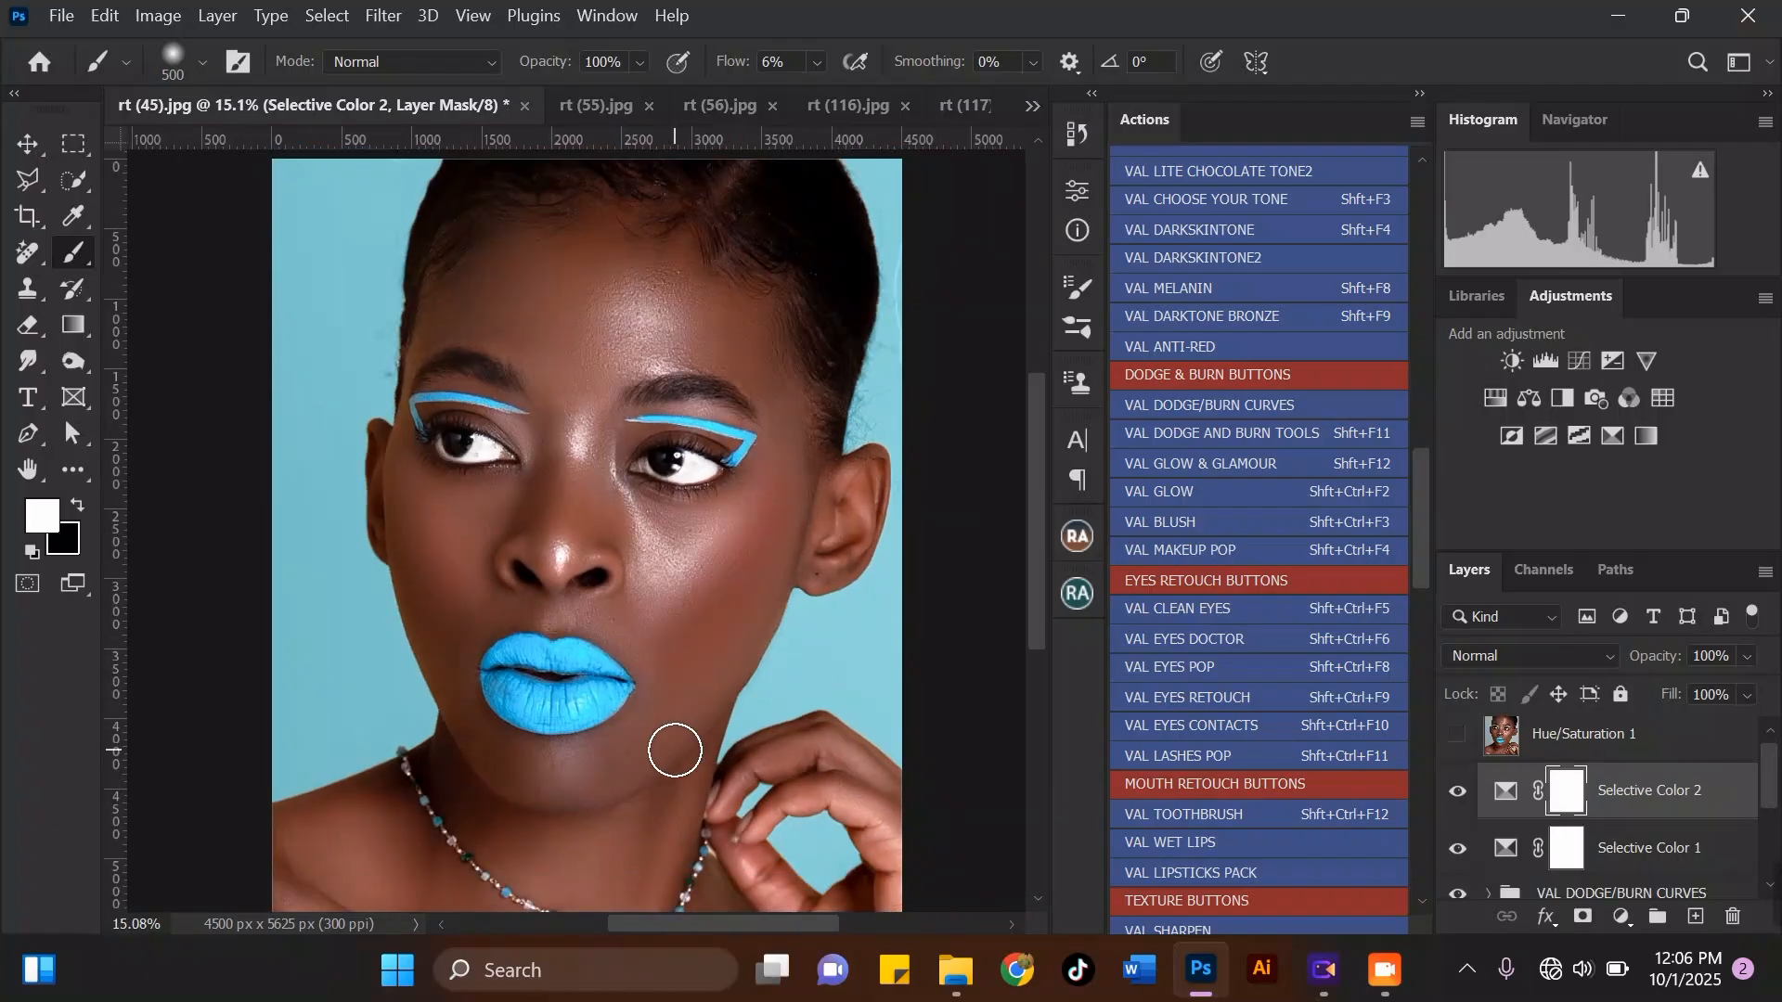
{"action": "scroll", "coordinate": [668, 733], "scroll_direction": "up", "scroll_amount": 4}
{"action": "scroll", "coordinate": [779, 635], "scroll_direction": "down", "scroll_amount": 3}
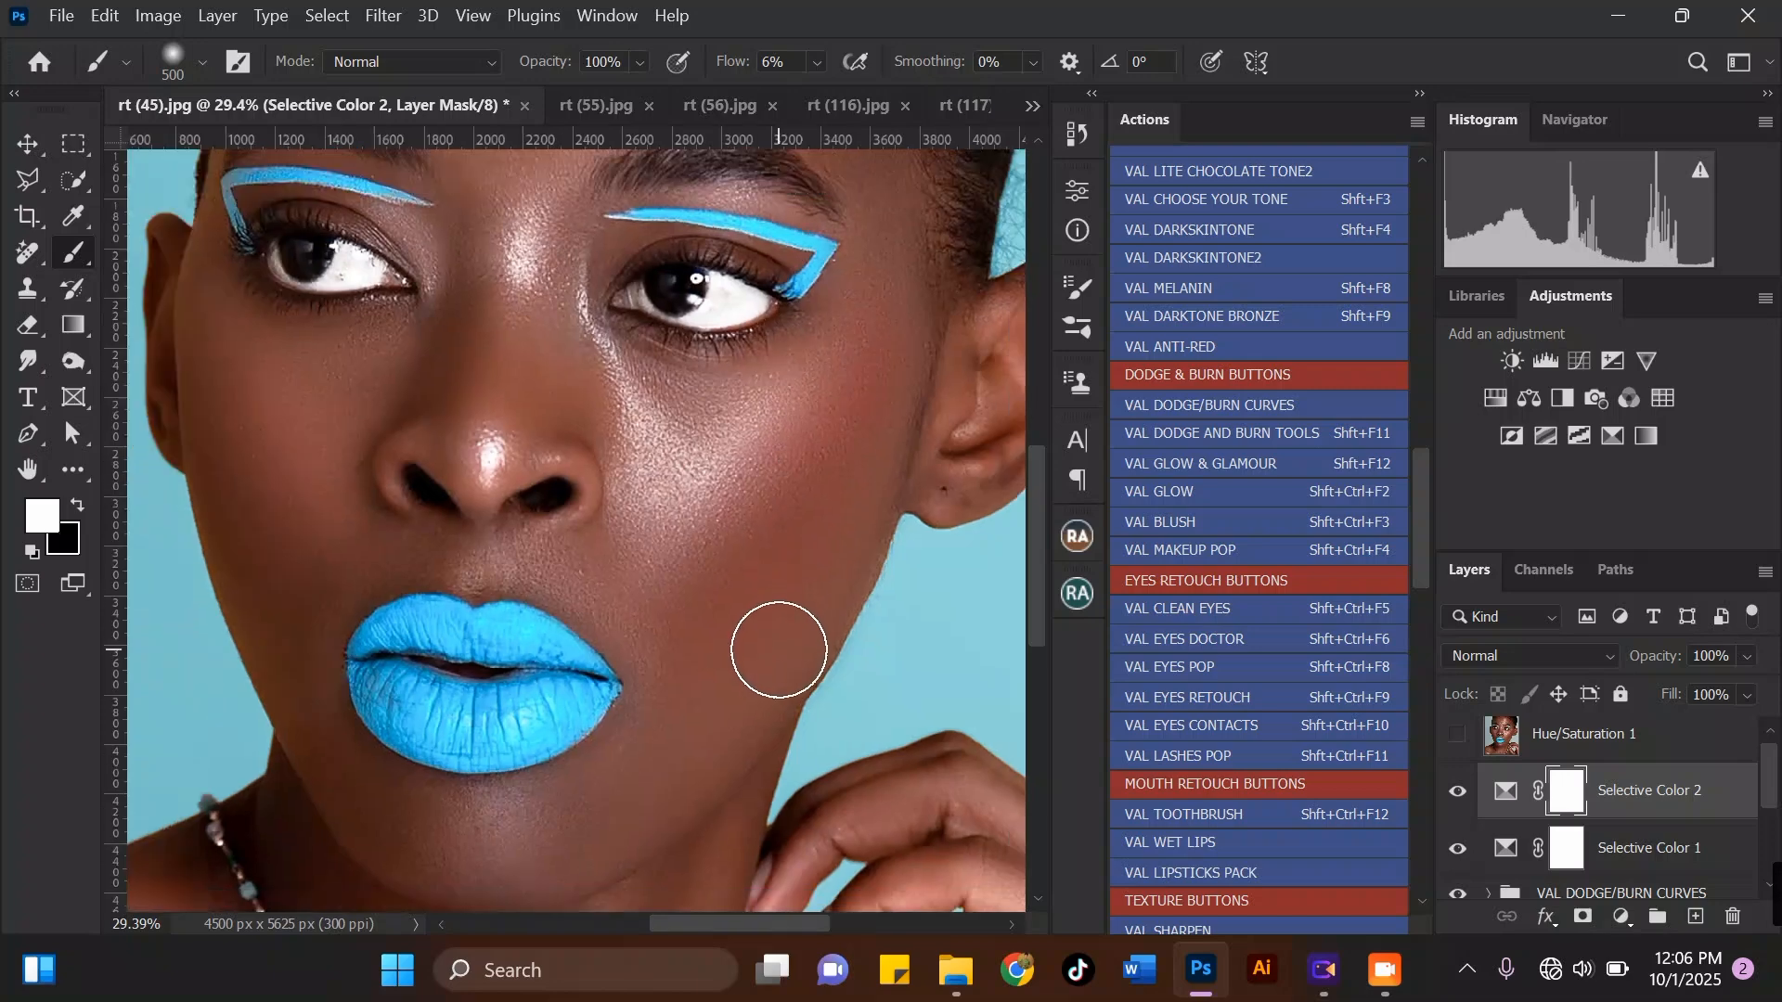
{"action": "scroll", "coordinate": [374, 517], "scroll_direction": "up", "scroll_amount": 3}
{"action": "scroll", "coordinate": [455, 580], "scroll_direction": "up", "scroll_amount": 2}
{"action": "scroll", "coordinate": [609, 625], "scroll_direction": "down", "scroll_amount": 4}
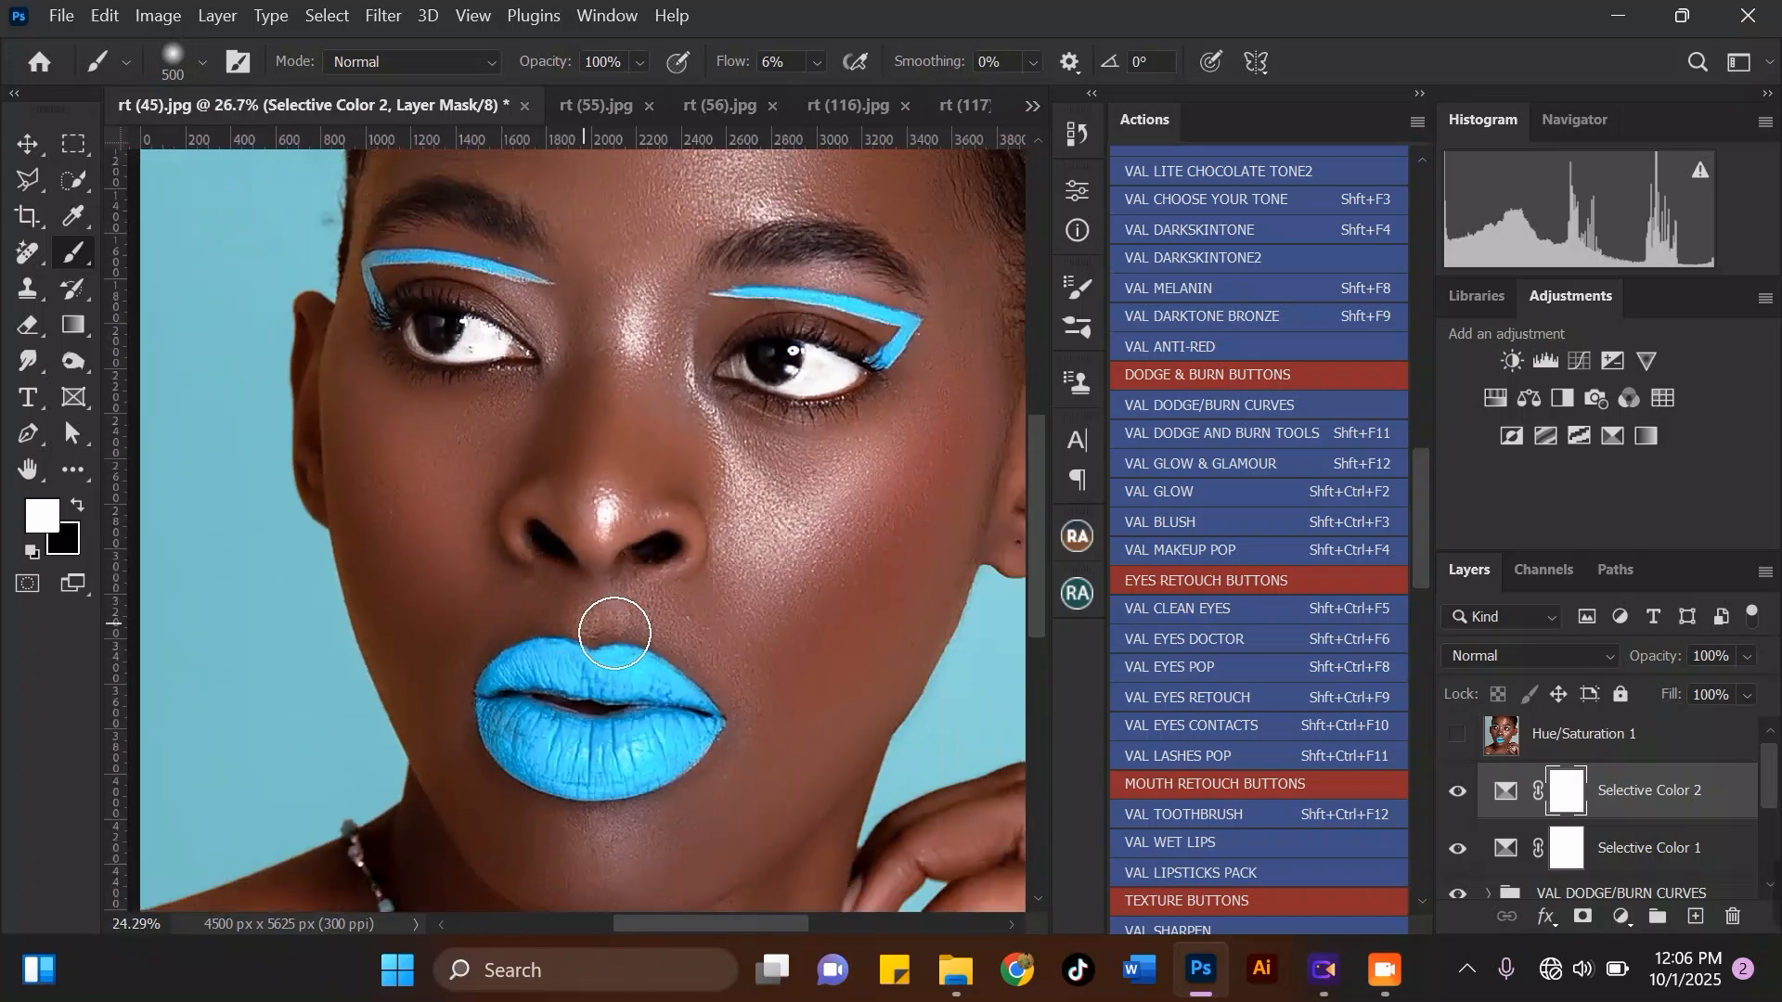
{"action": "scroll", "coordinate": [798, 557], "scroll_direction": "up", "scroll_amount": 1}
{"action": "scroll", "coordinate": [814, 594], "scroll_direction": "down", "scroll_amount": 2}
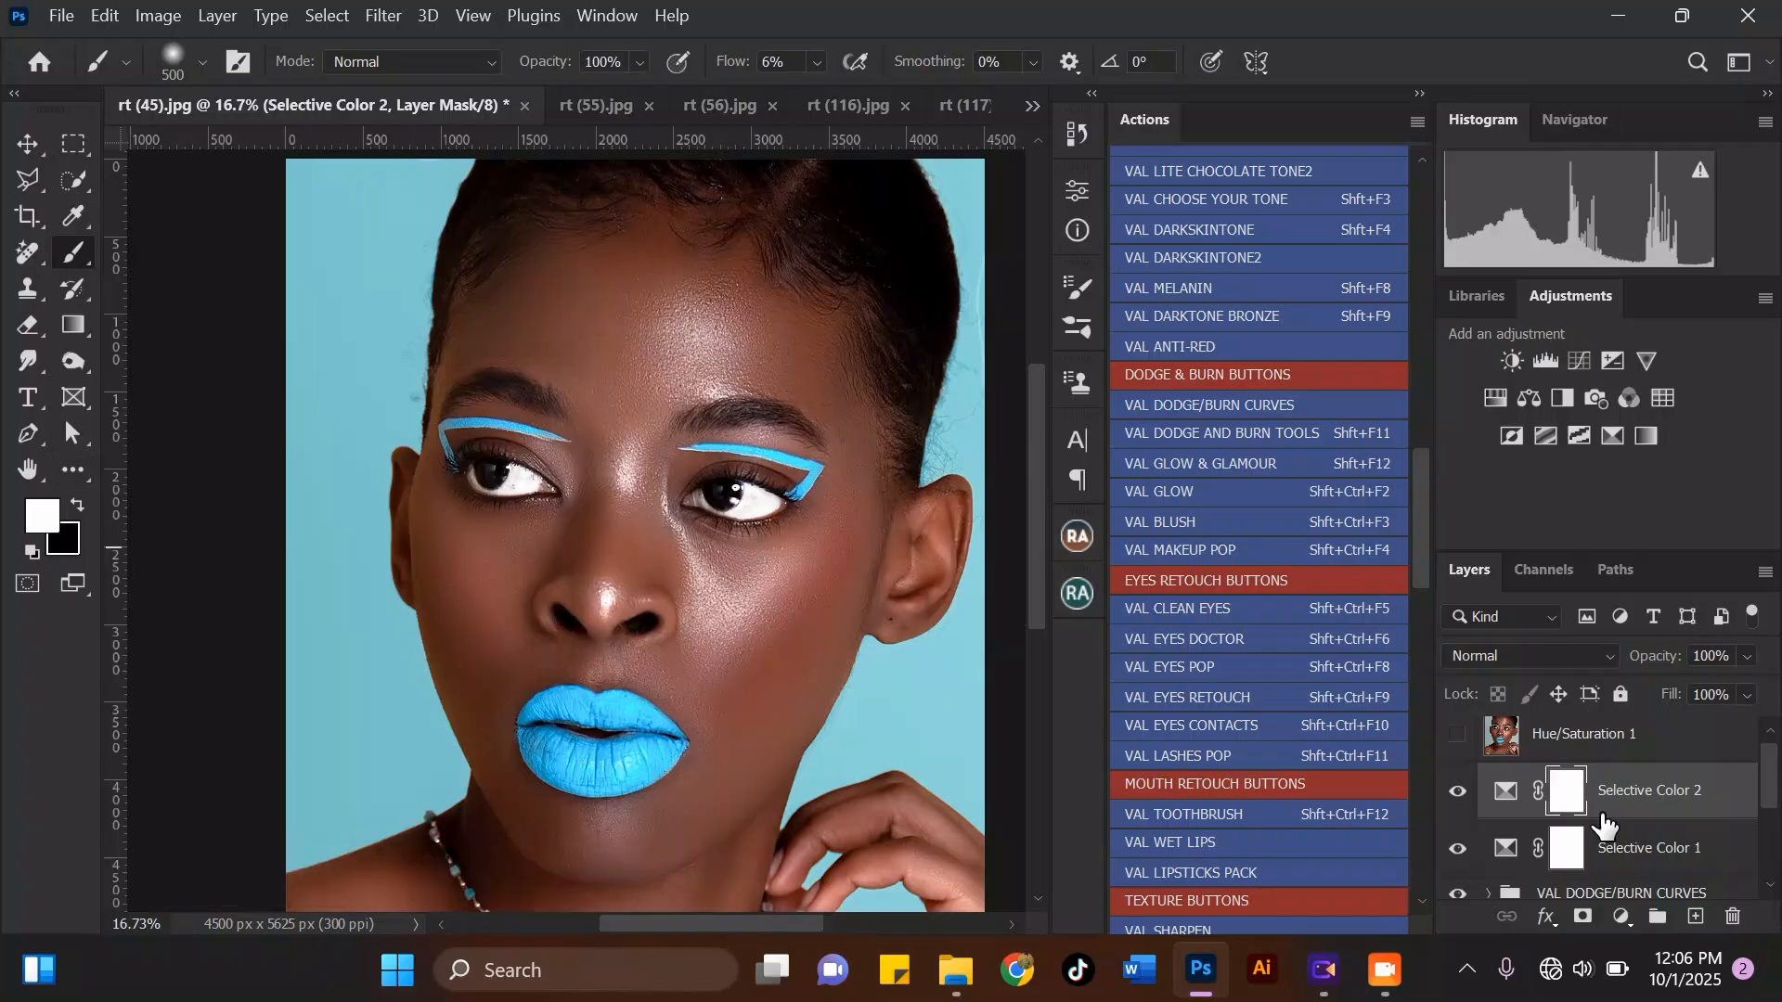
Step: Create a new layer above Selective Color 2 and name it skinpores
{"action": "left_click", "coordinate": [1695, 917]}
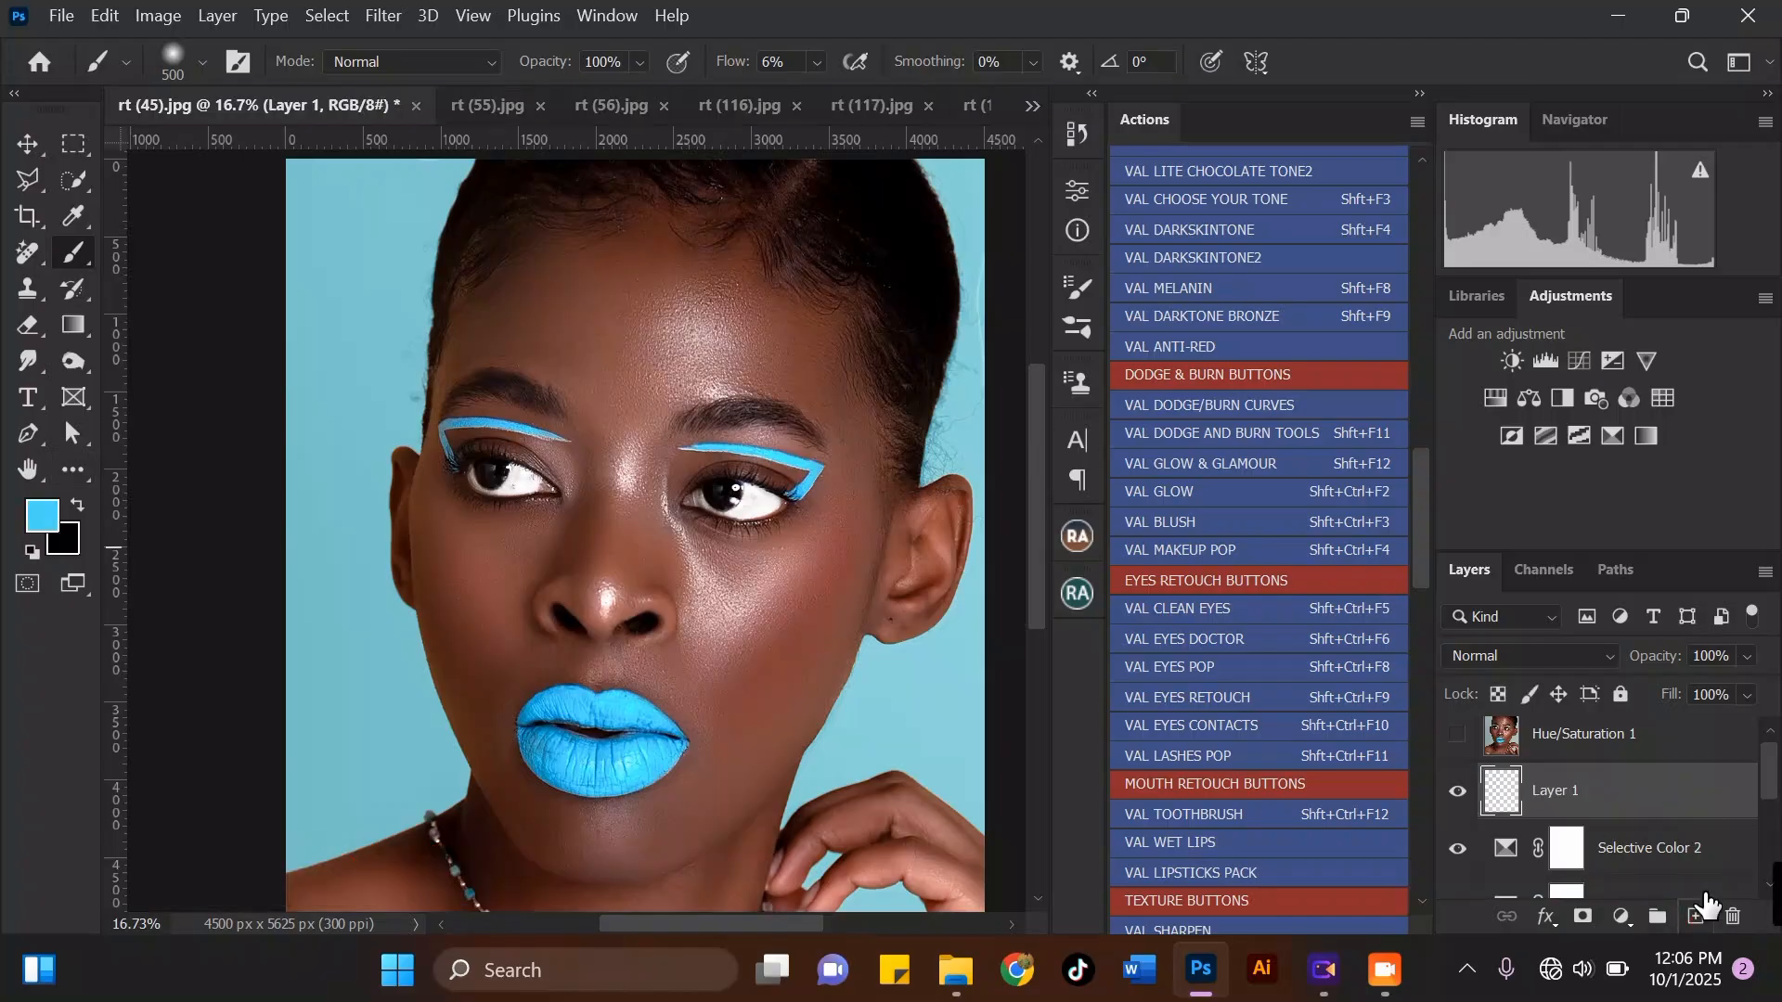
{"action": "double_click", "coordinate": [1558, 791]}
{"action": "type", "text": "skinpores"}
{"action": "key", "text": "Return"}
Step: Sample the brown skin tone 773f32 from the forehead as the foreground colour
{"action": "left_click", "coordinate": [42, 516]}
{"action": "left_click", "coordinate": [817, 339]}
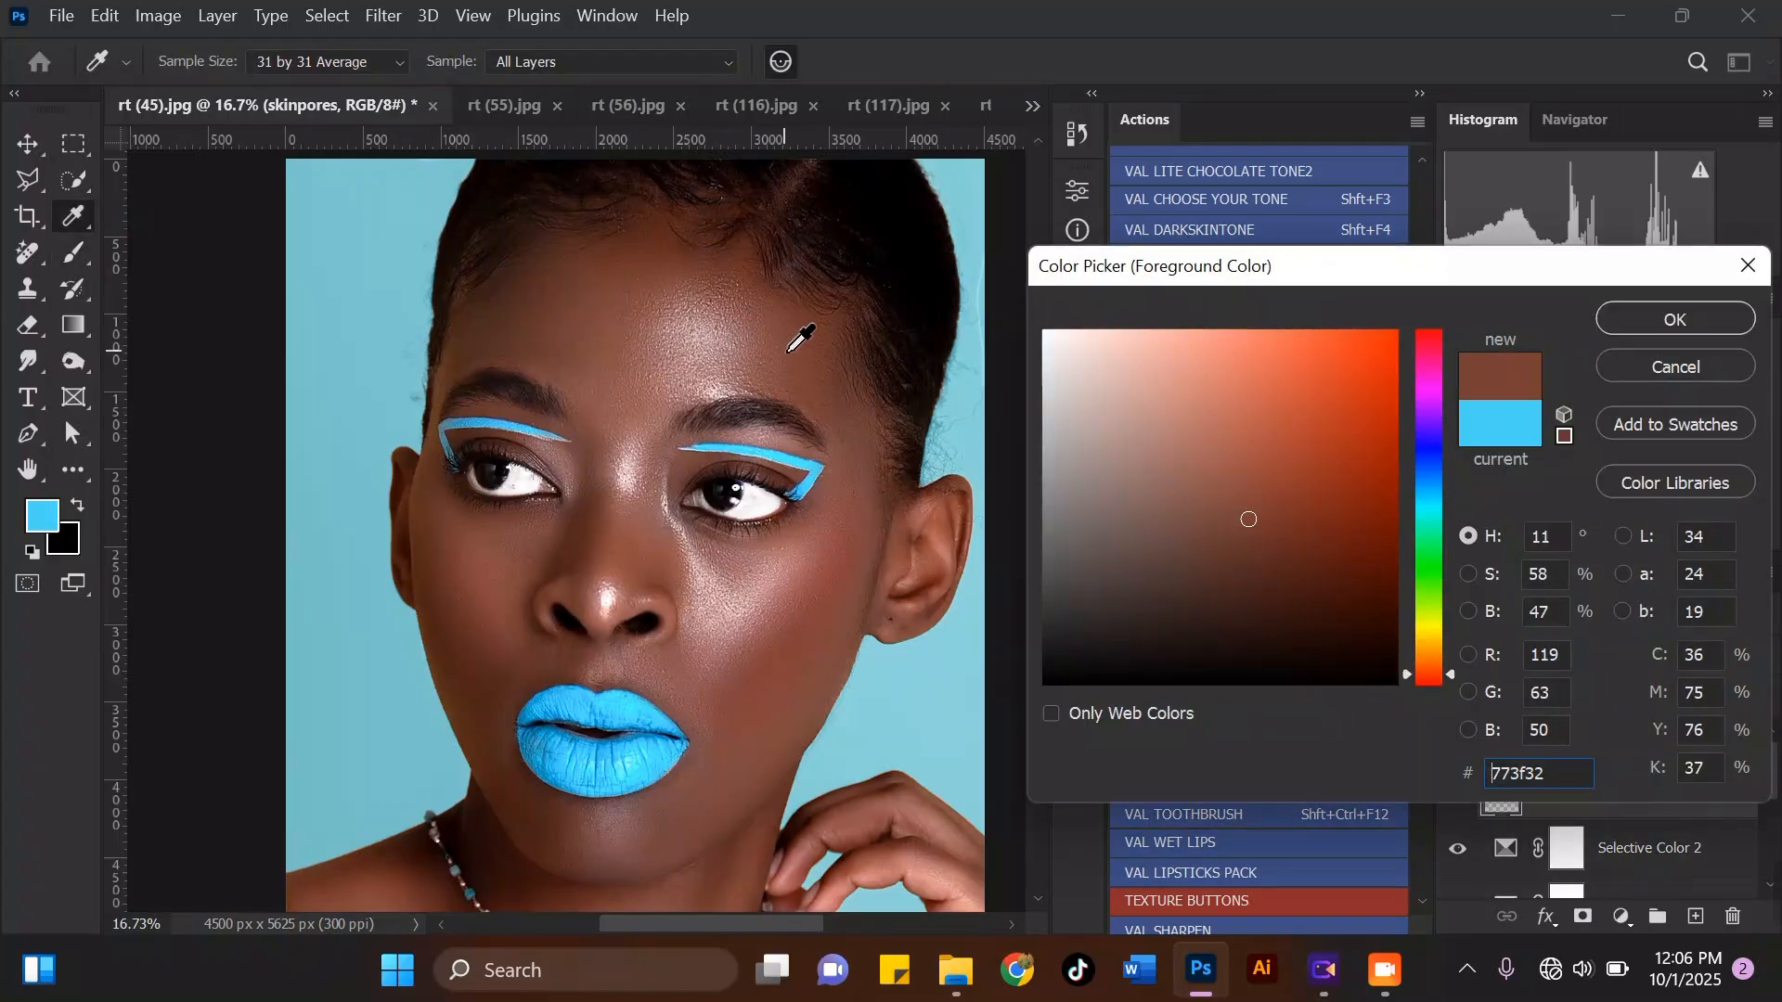
{"action": "left_click", "coordinate": [1640, 322]}
Step: Choose the skin pores brush from the Val skin pores brush set for the Brush tool
{"action": "left_click", "coordinate": [74, 253]}
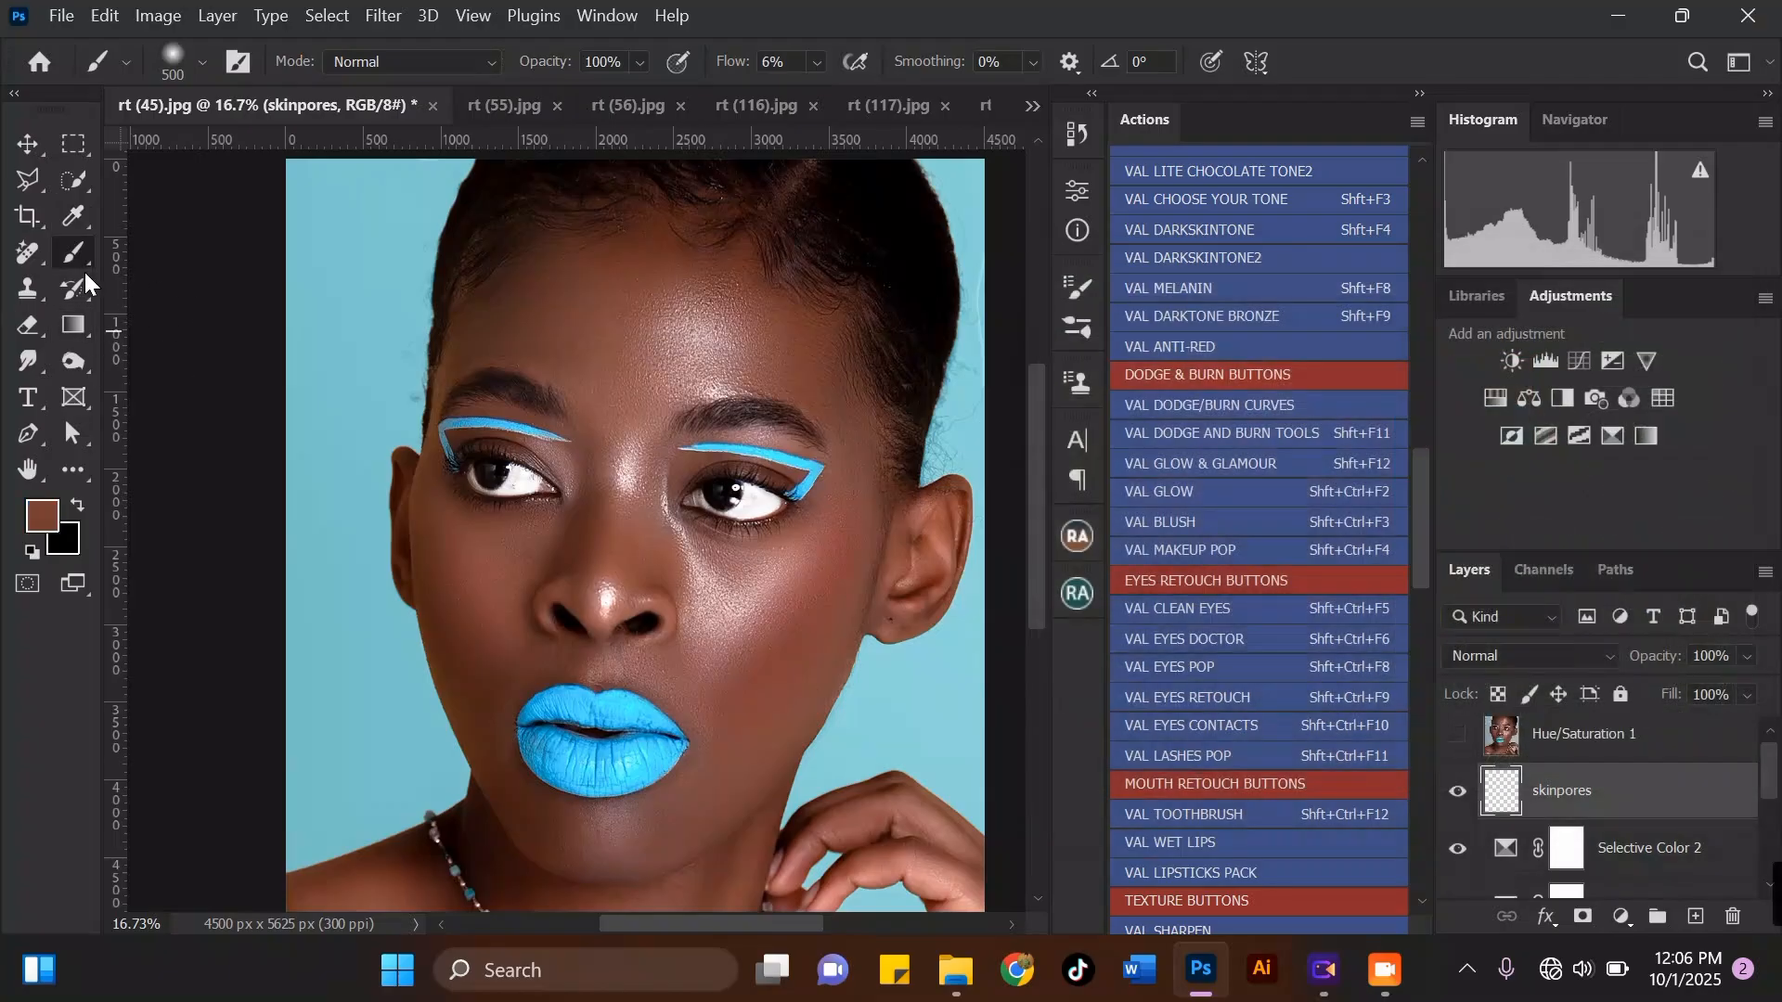
{"action": "left_click", "coordinate": [203, 60]}
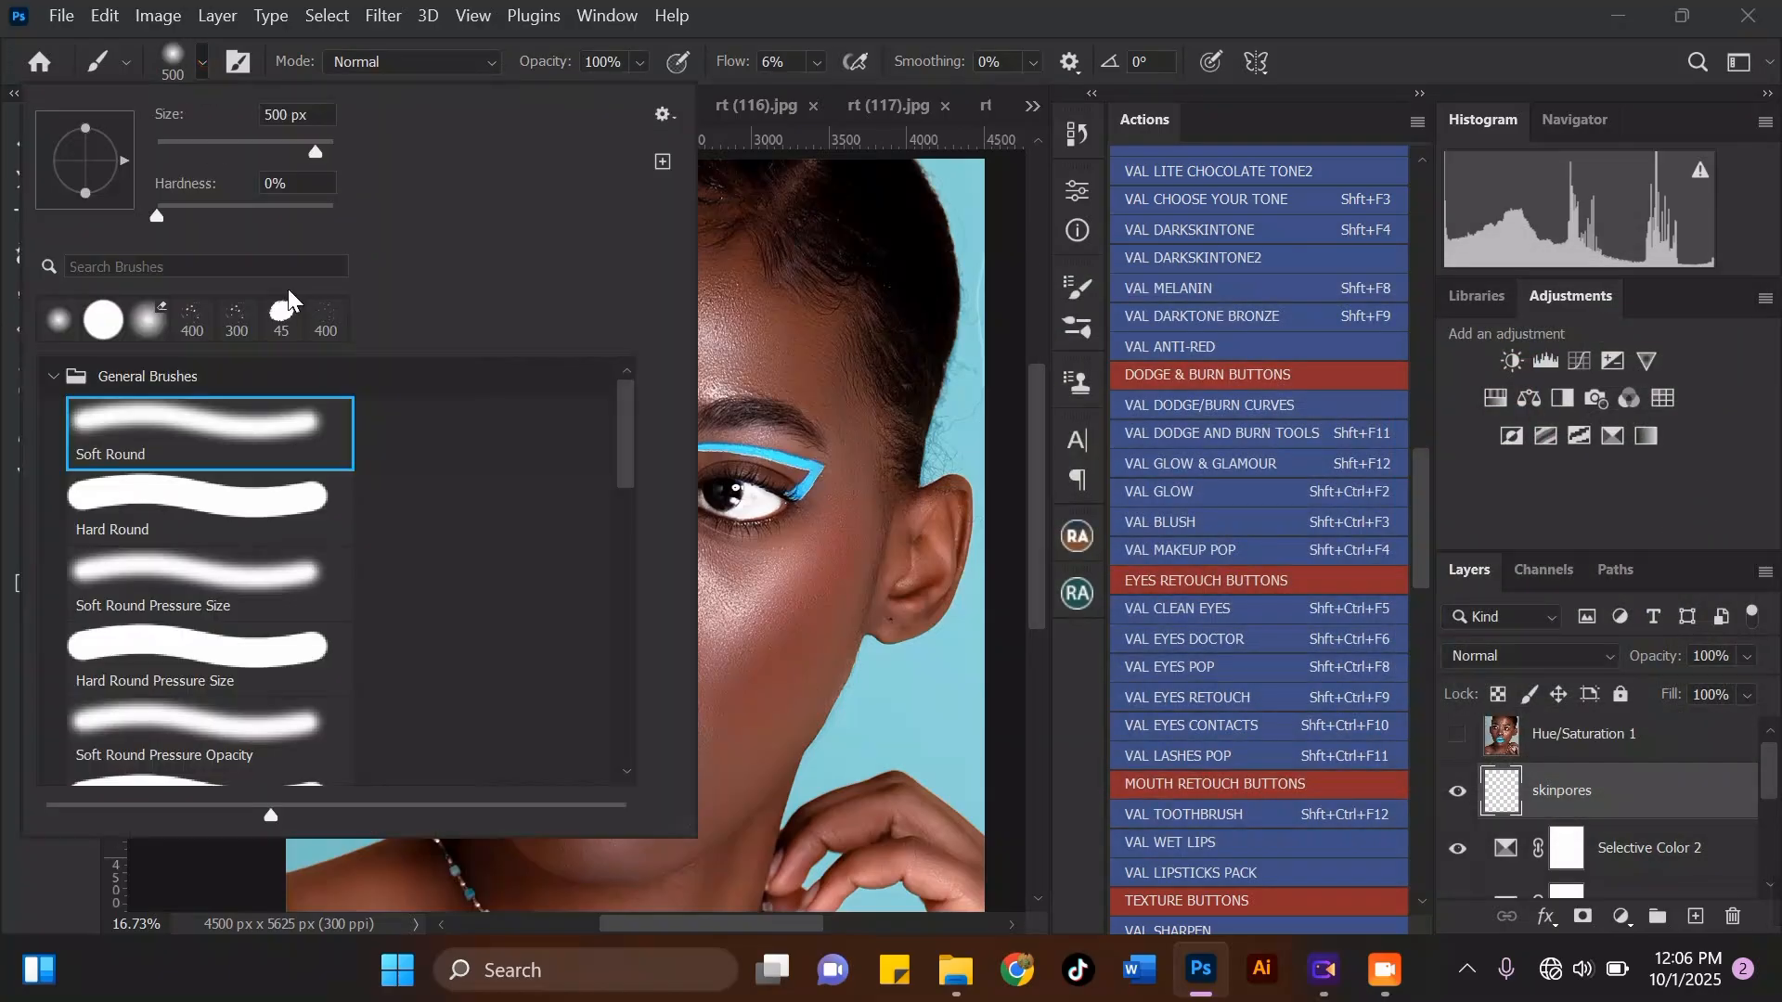
{"action": "left_click", "coordinate": [52, 376]}
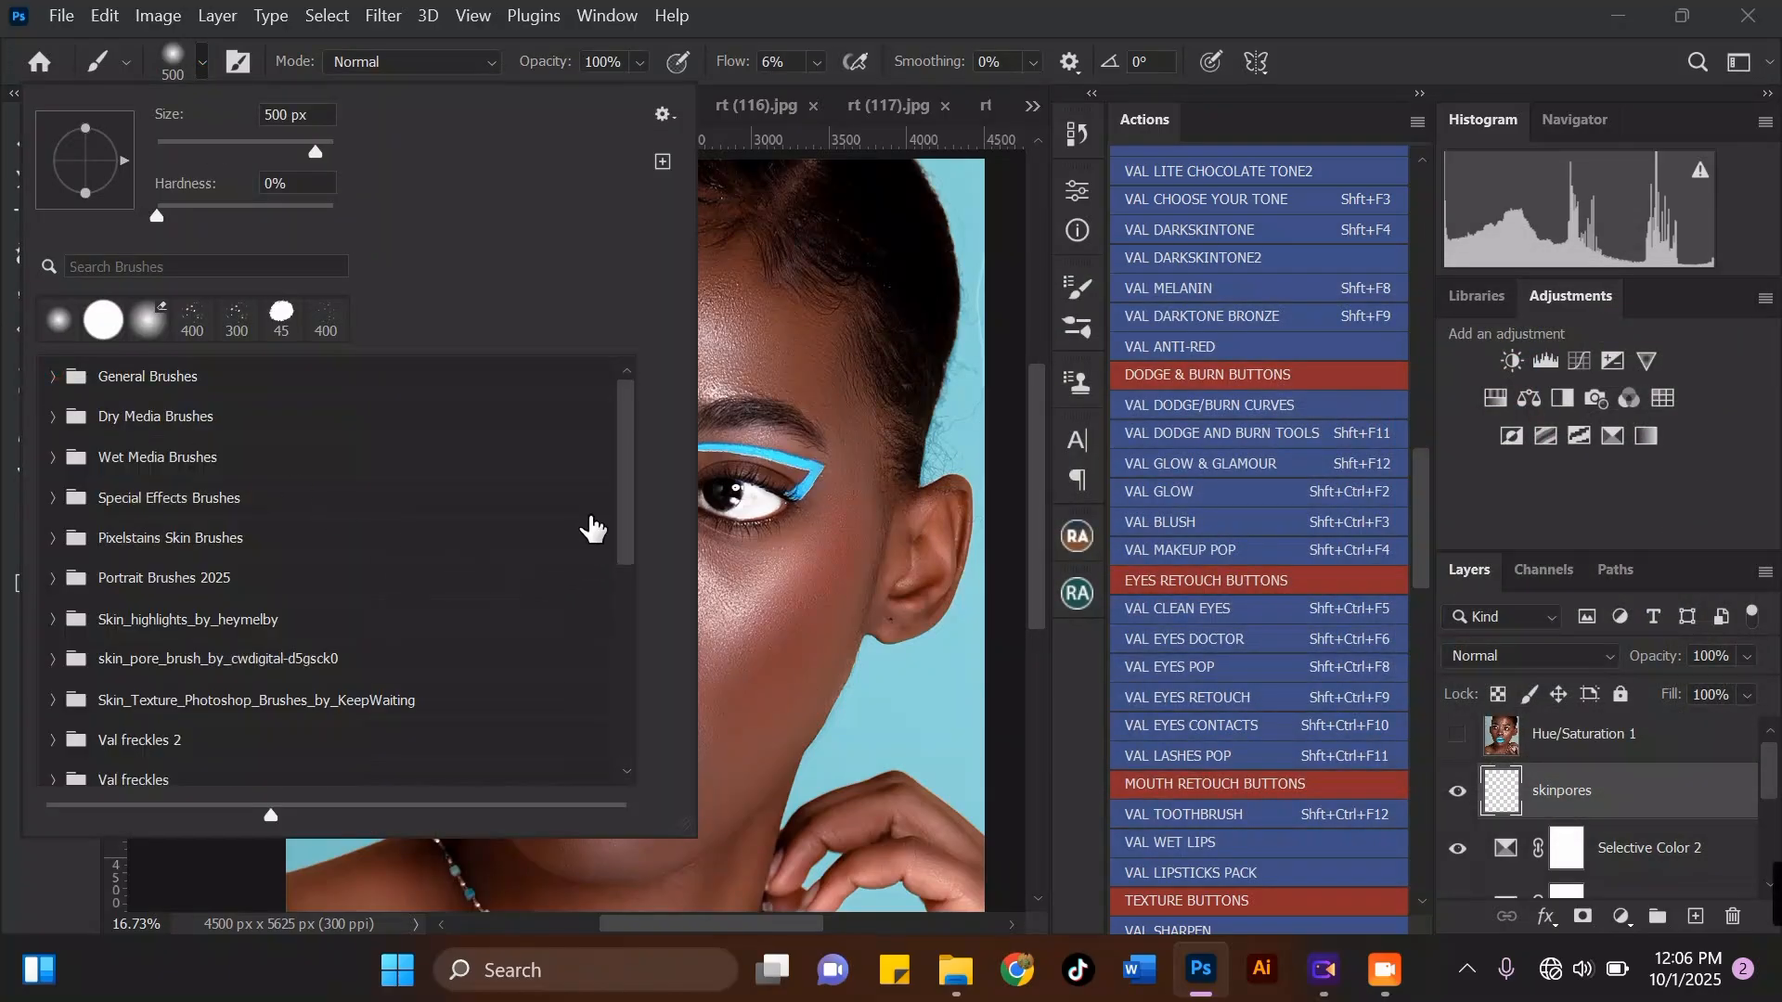
{"action": "mouse_move", "coordinate": [619, 516]}
{"action": "left_mouse_down"}
{"action": "mouse_move", "coordinate": [620, 710]}
{"action": "mouse_move", "coordinate": [626, 661]}
{"action": "left_mouse_up"}
{"action": "left_click", "coordinate": [52, 683]}
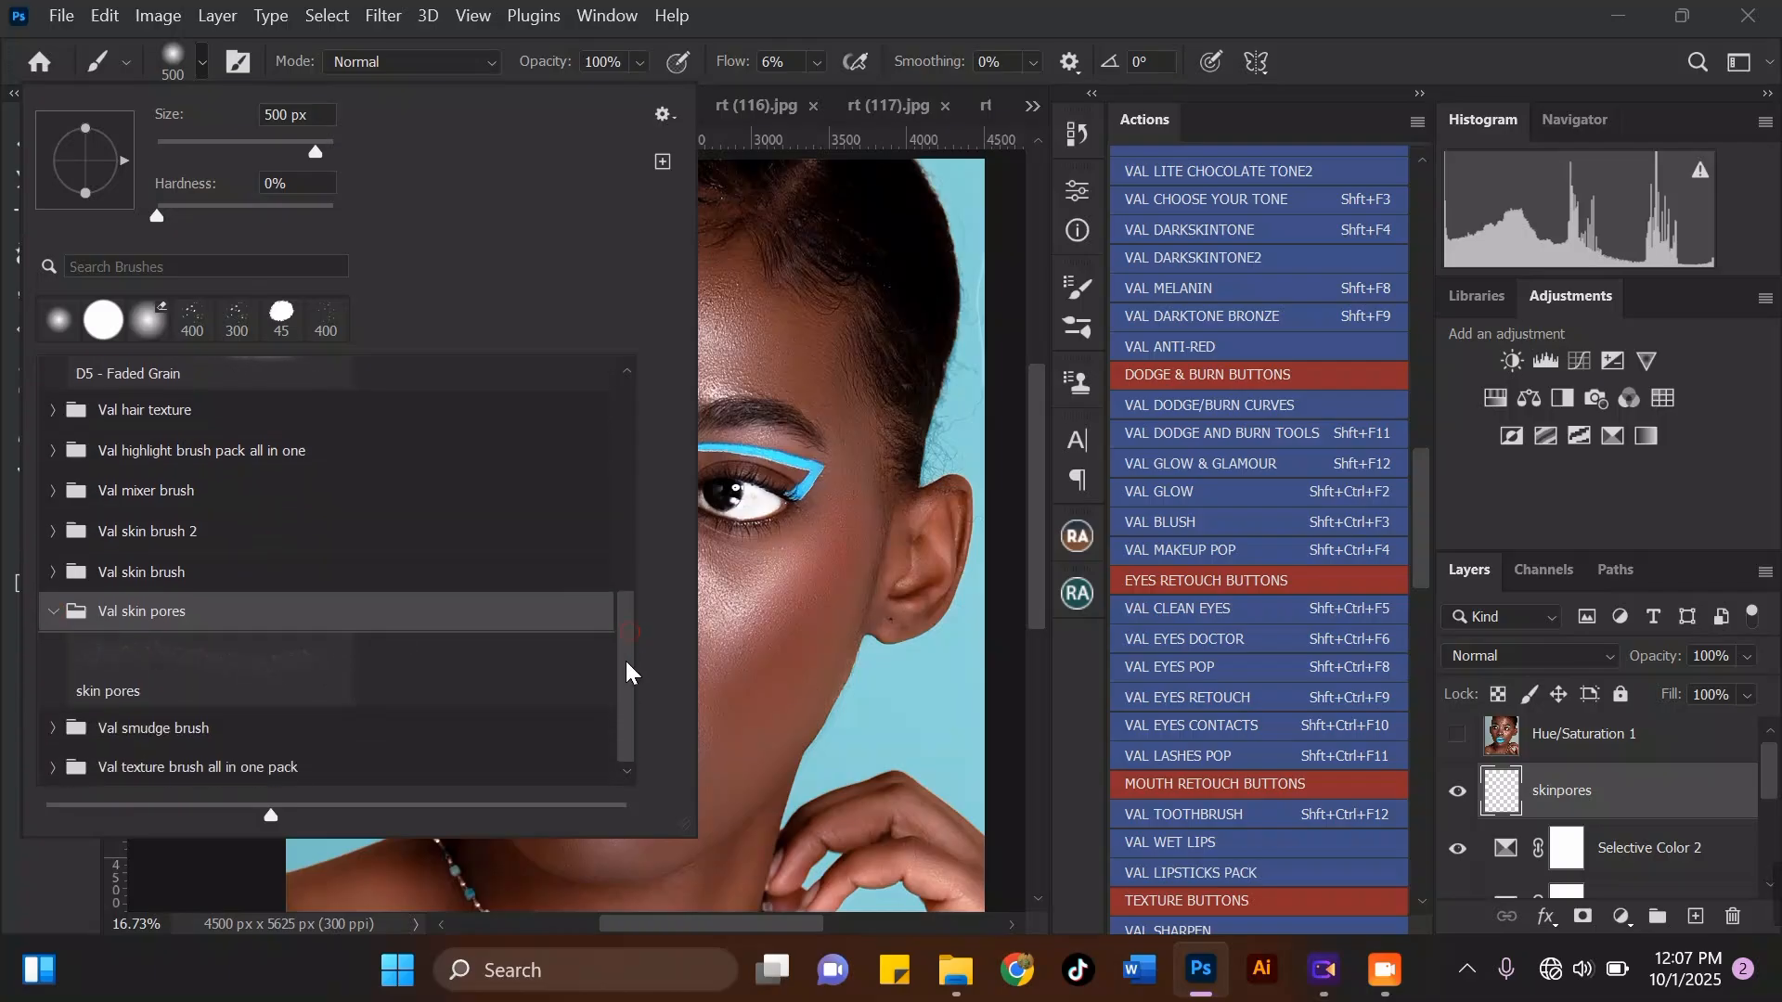
{"action": "left_click", "coordinate": [298, 675]}
{"action": "double_click", "coordinate": [314, 661]}
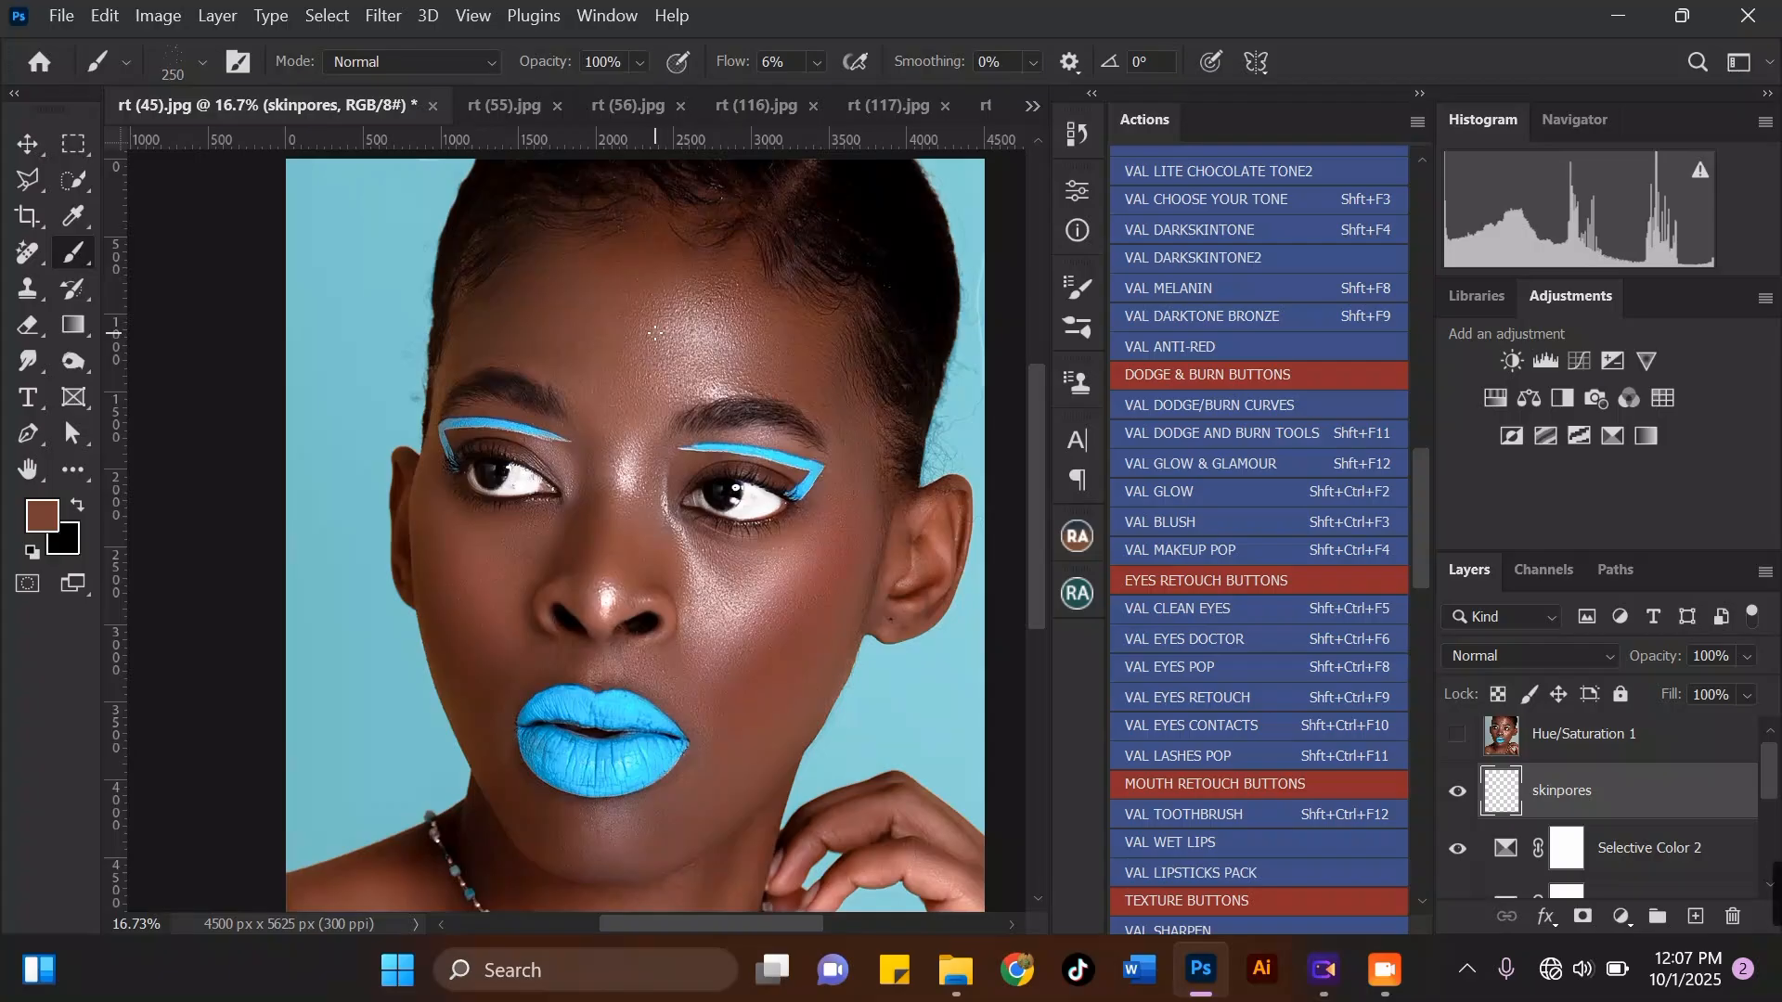
Step: Raise the brush flow to 100% and stamp pores over the forehead on the skinpores layer with a 500 to 600 px brush
{"action": "key", "text": "bracketleft"}
{"action": "scroll", "coordinate": [655, 332], "scroll_direction": "up", "scroll_amount": 5}
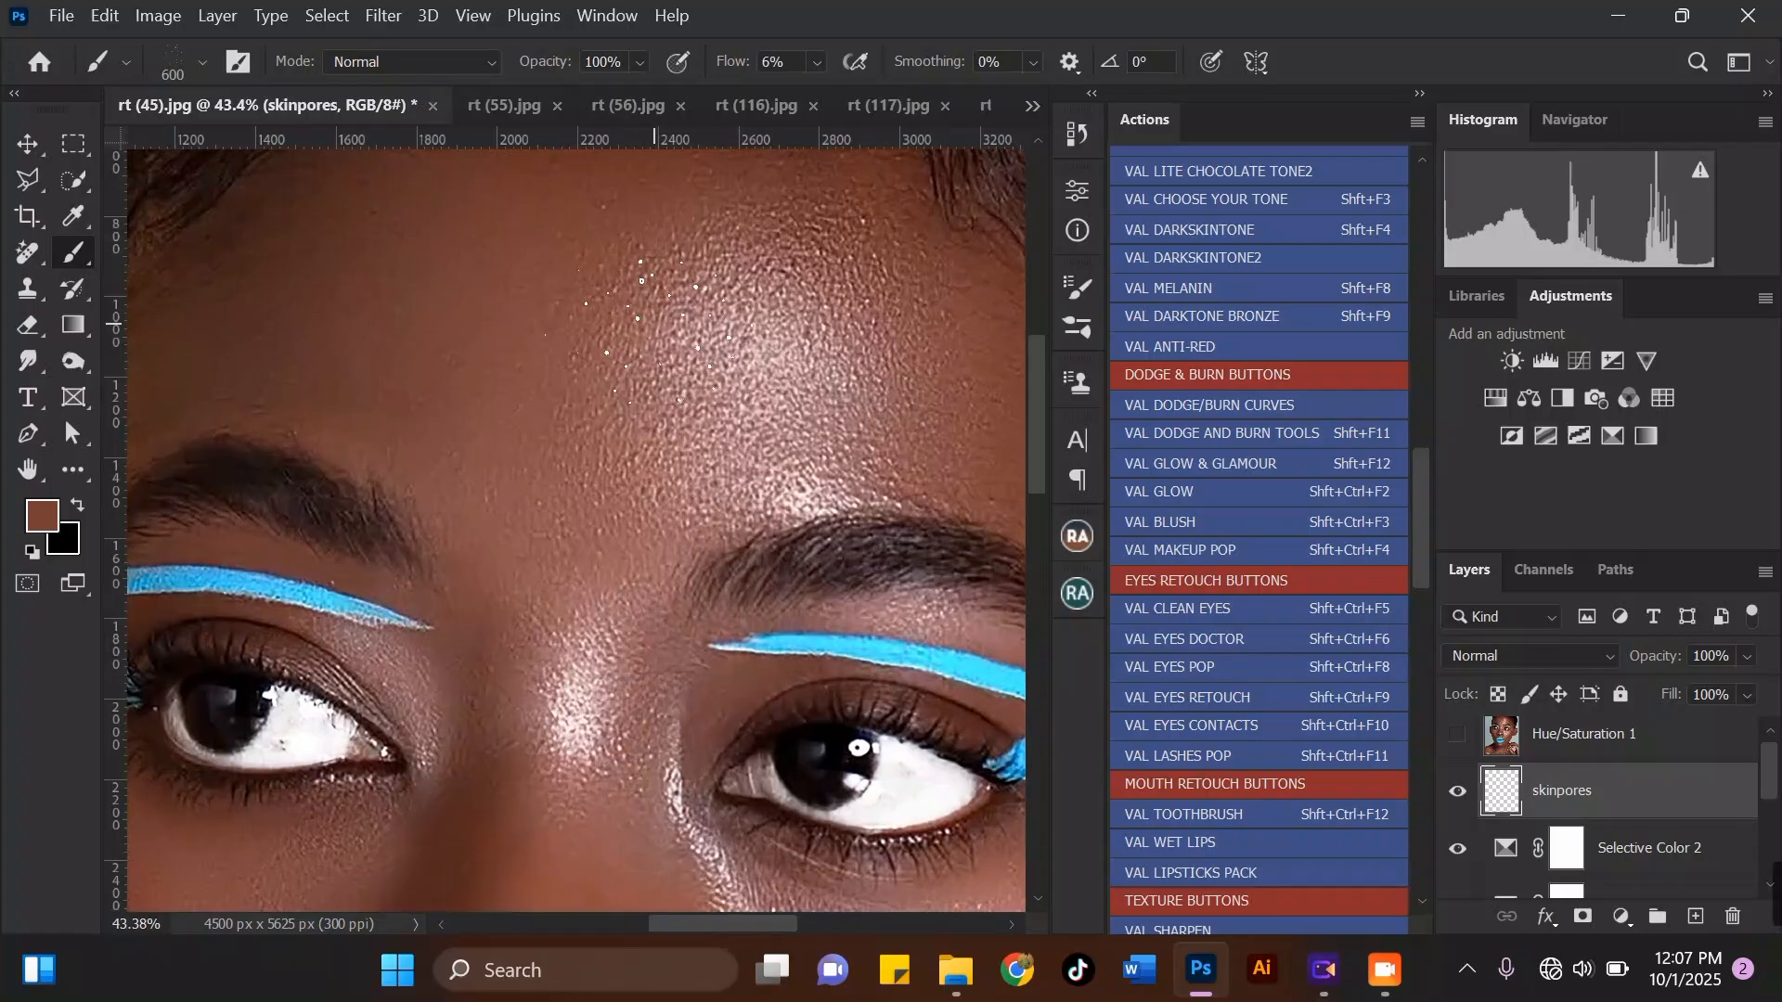
{"action": "scroll", "coordinate": [410, 468], "scroll_direction": "down", "scroll_amount": 1}
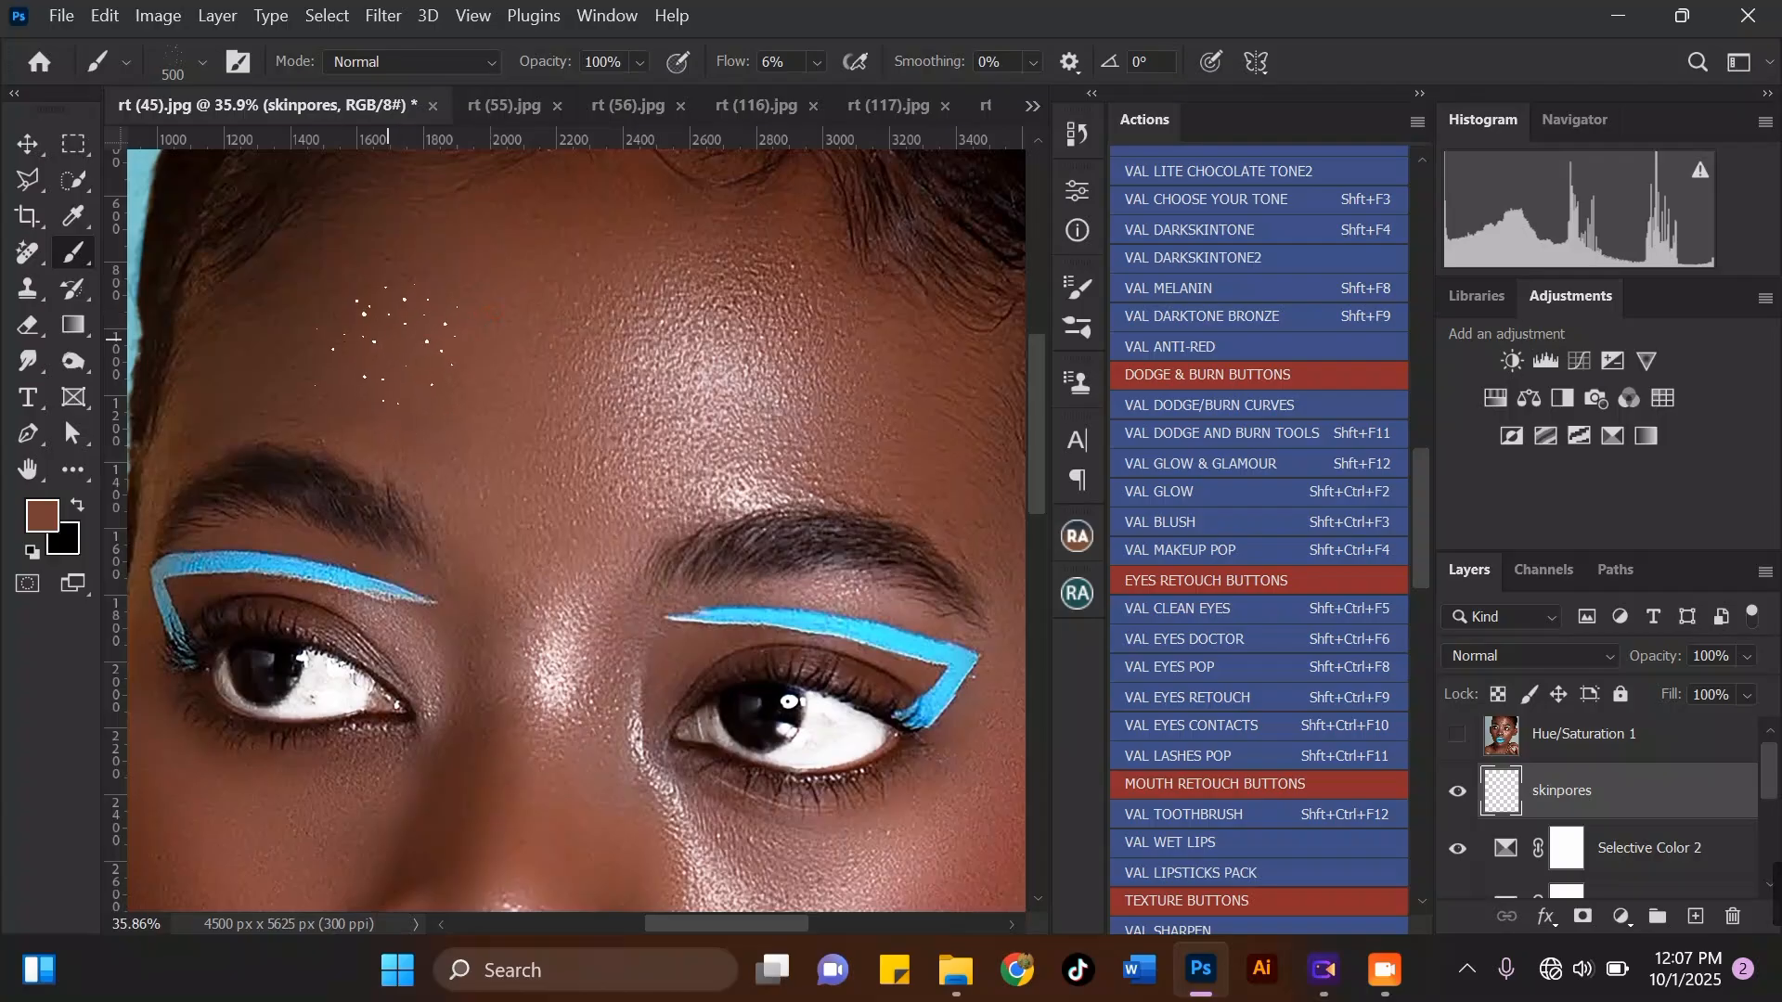
{"action": "scroll", "coordinate": [460, 291], "scroll_direction": "up", "scroll_amount": 1}
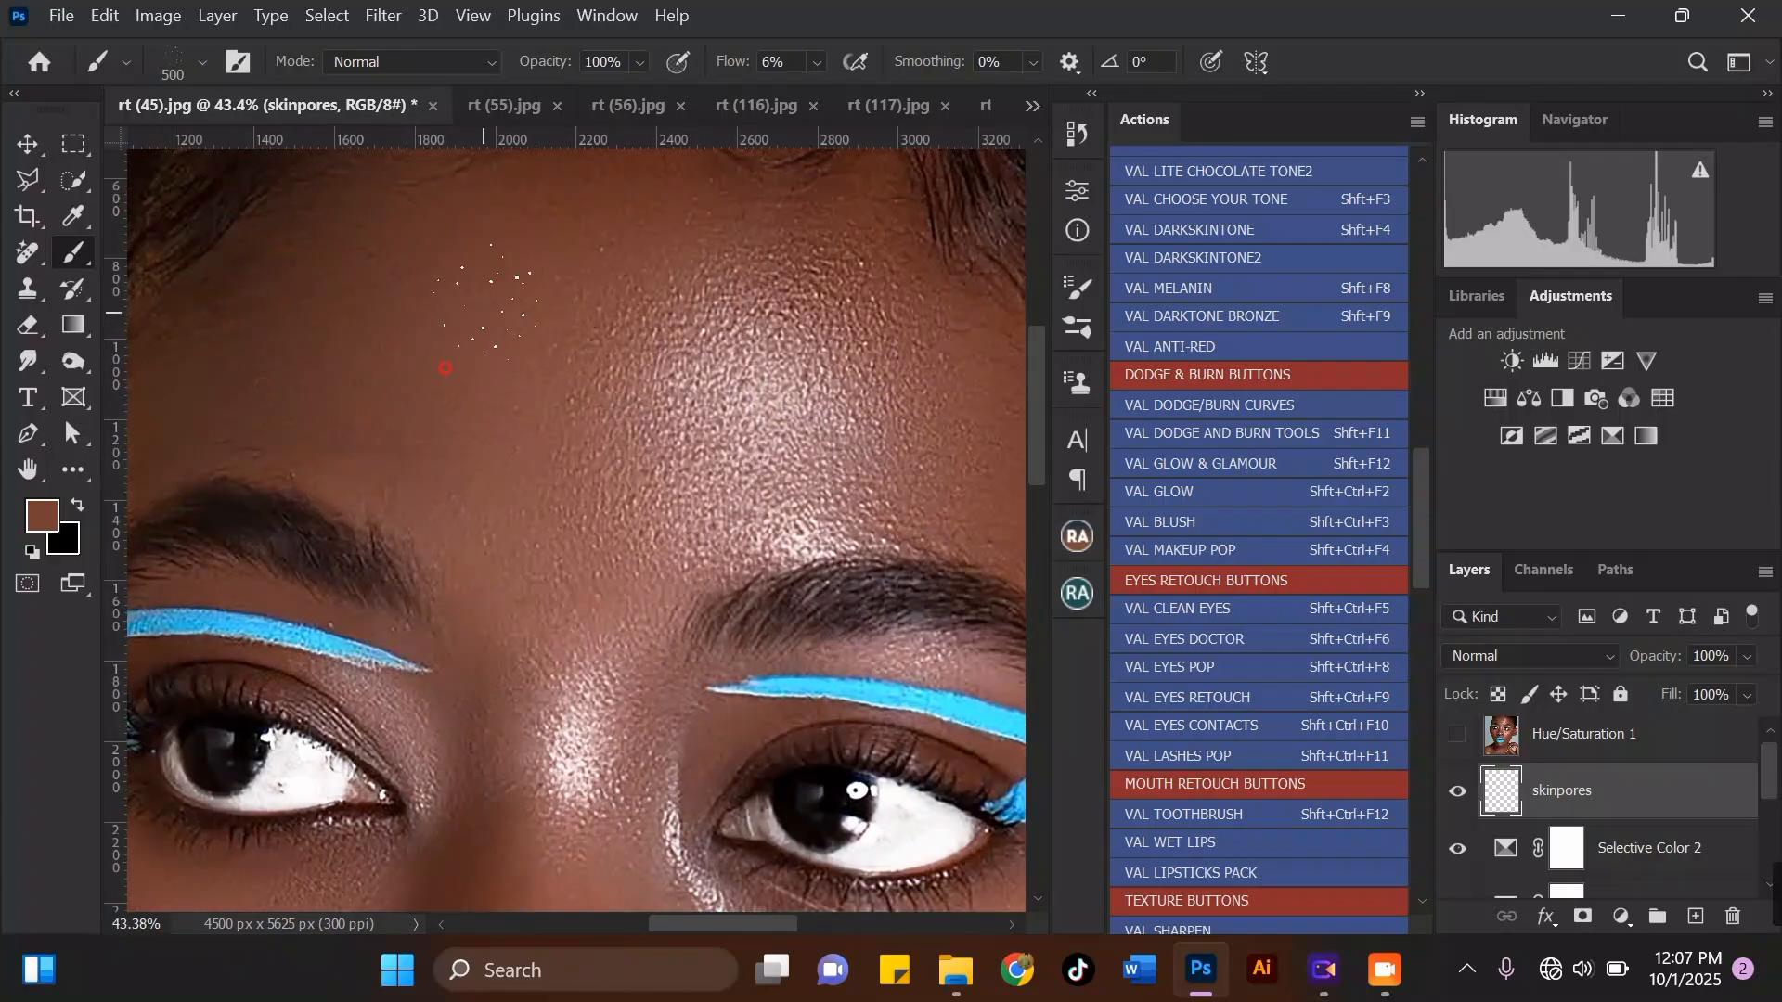
{"action": "left_click", "coordinate": [814, 63]}
{"action": "left_click_drag", "start_coordinate": [896, 98], "coordinate": [945, 93]}
{"action": "scroll", "coordinate": [453, 407], "scroll_direction": "down", "scroll_amount": 2}
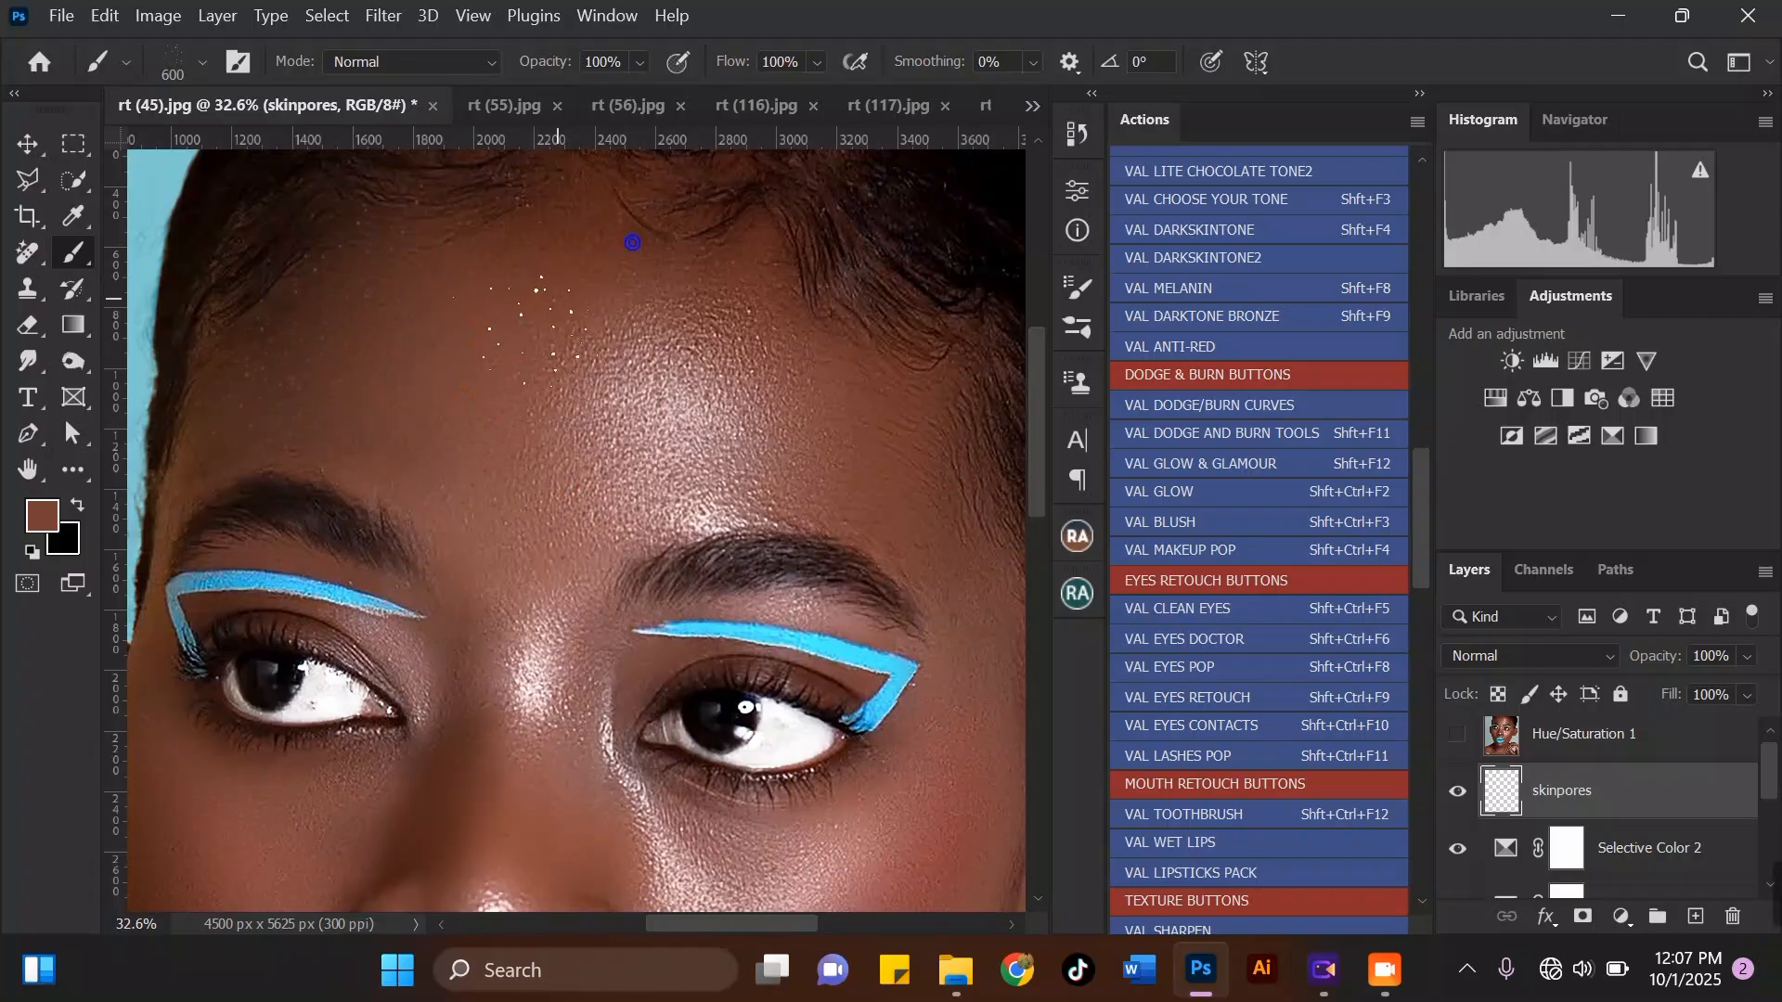
Step: Stamp pores on the nose bridge and around the eye on the image's right side, reducing the brush to 300 px
{"action": "scroll", "coordinate": [492, 362], "scroll_direction": "down", "scroll_amount": 3}
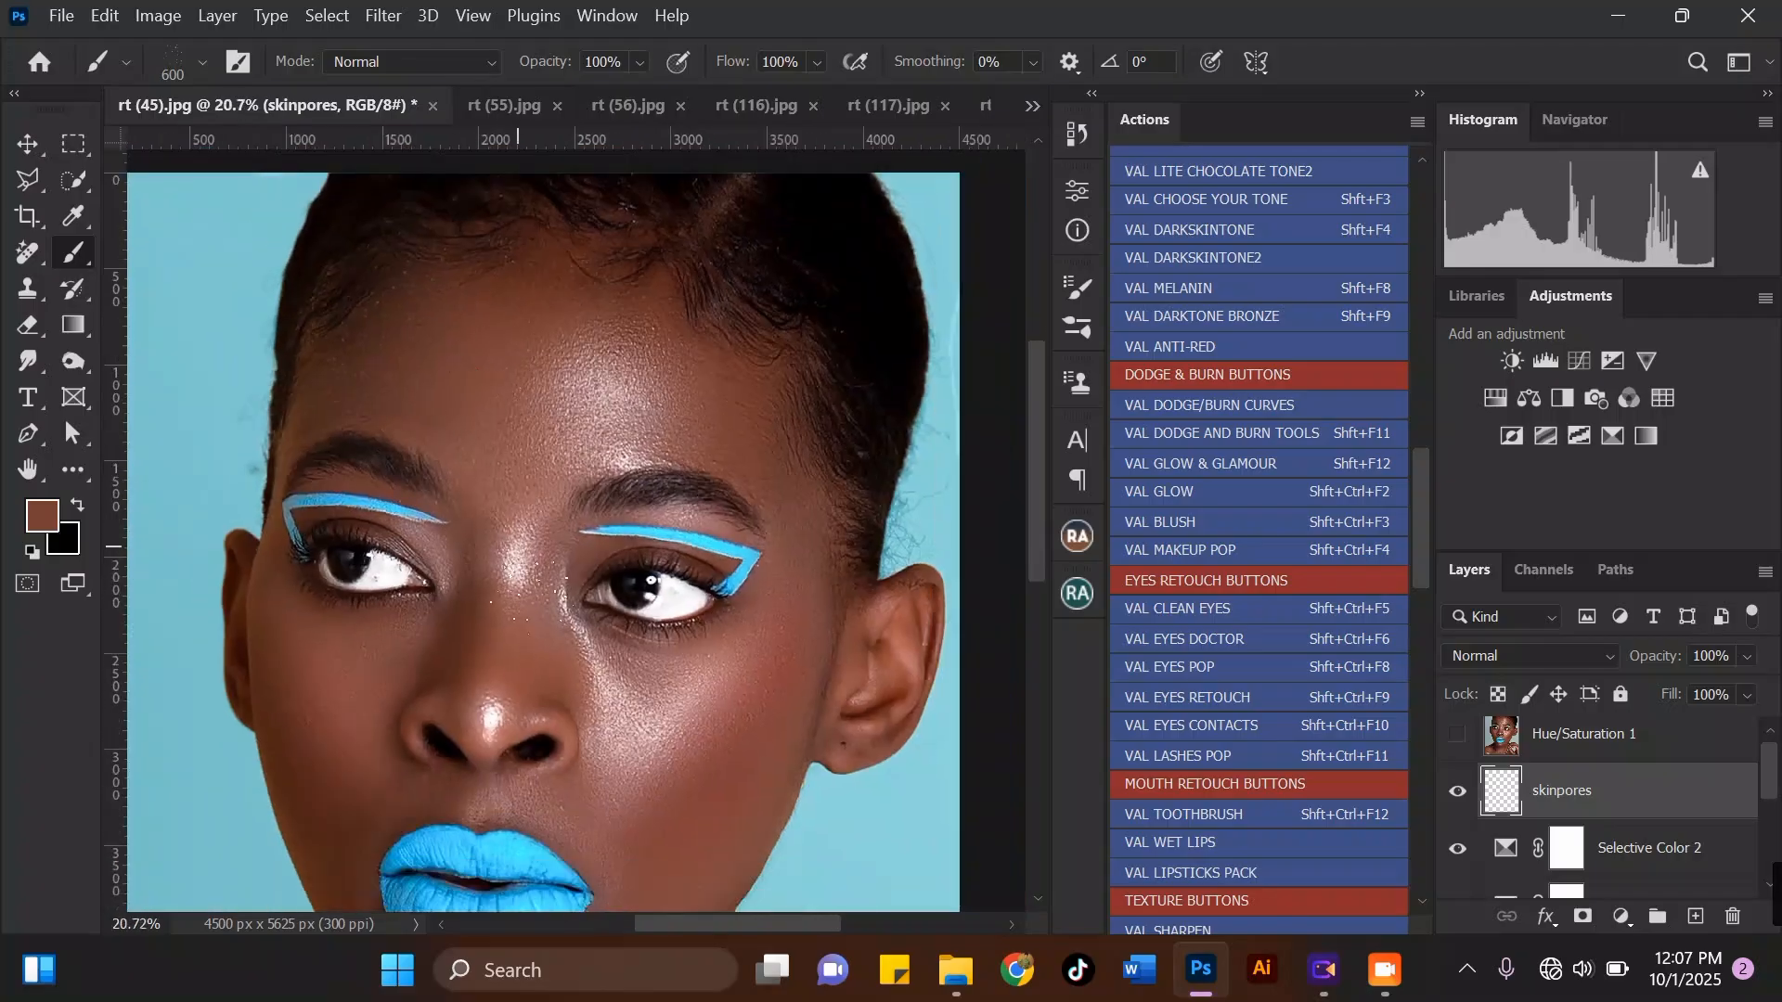
{"action": "scroll", "coordinate": [509, 529], "scroll_direction": "up", "scroll_amount": 2}
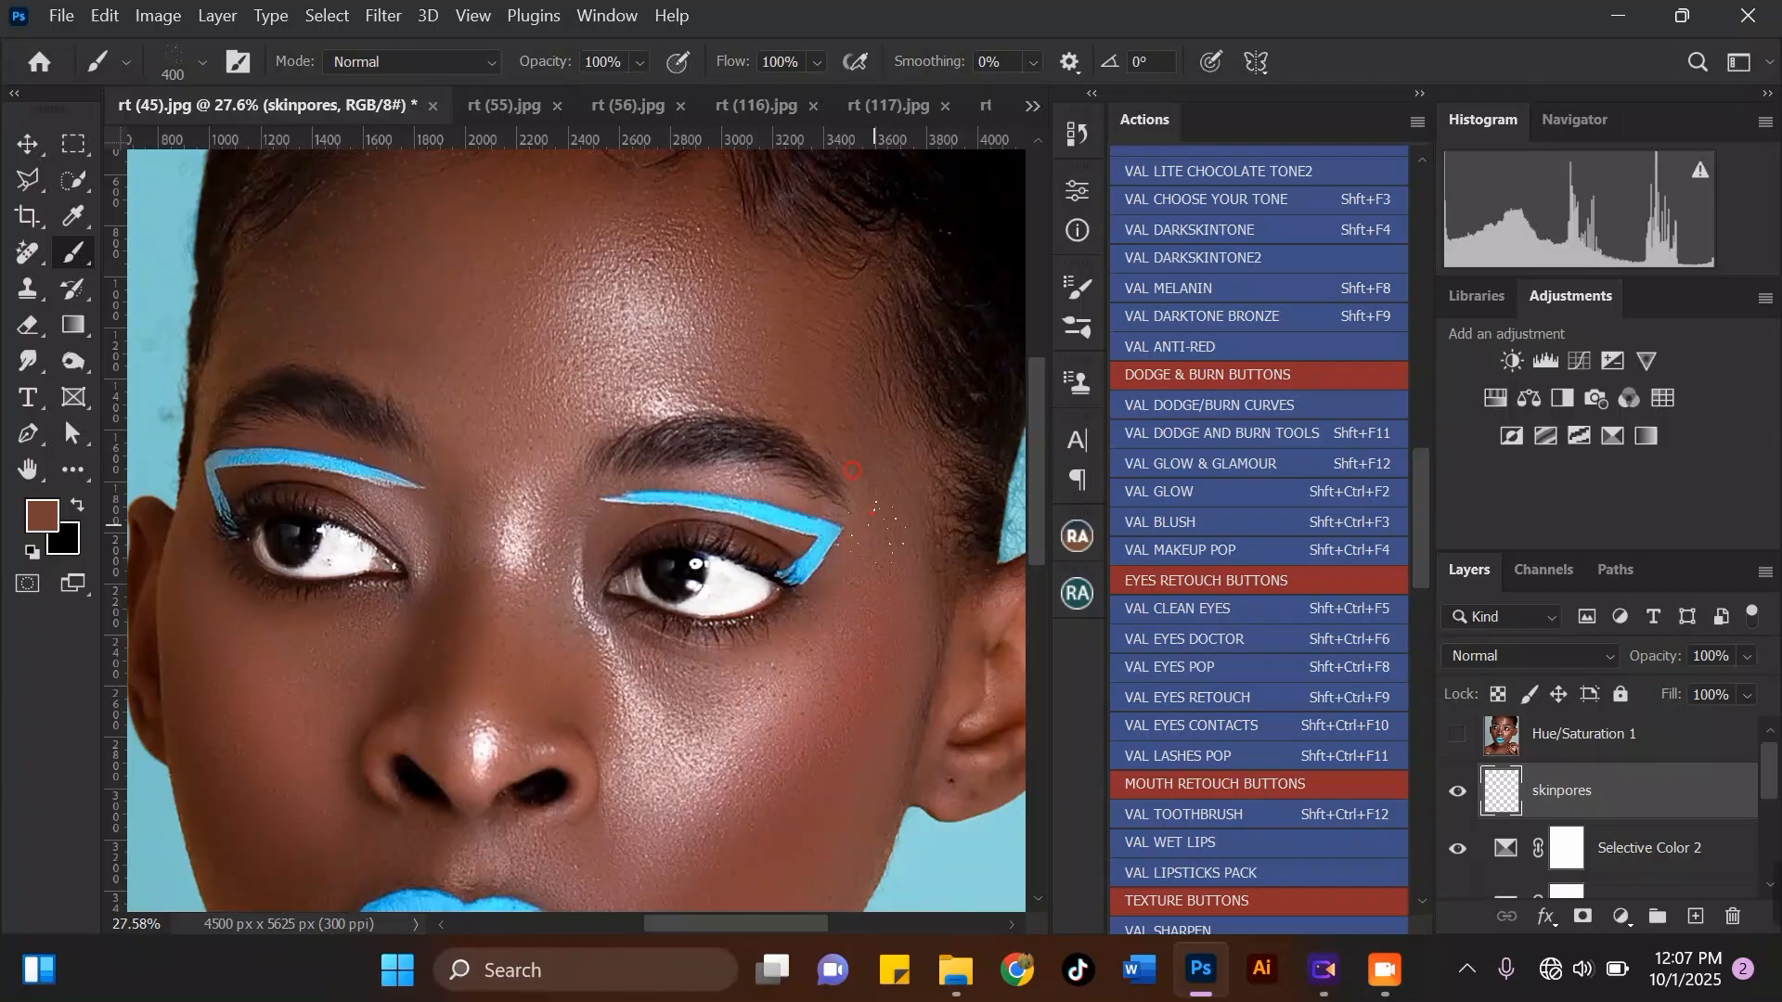
{"action": "scroll", "coordinate": [747, 480], "scroll_direction": "down", "scroll_amount": 3}
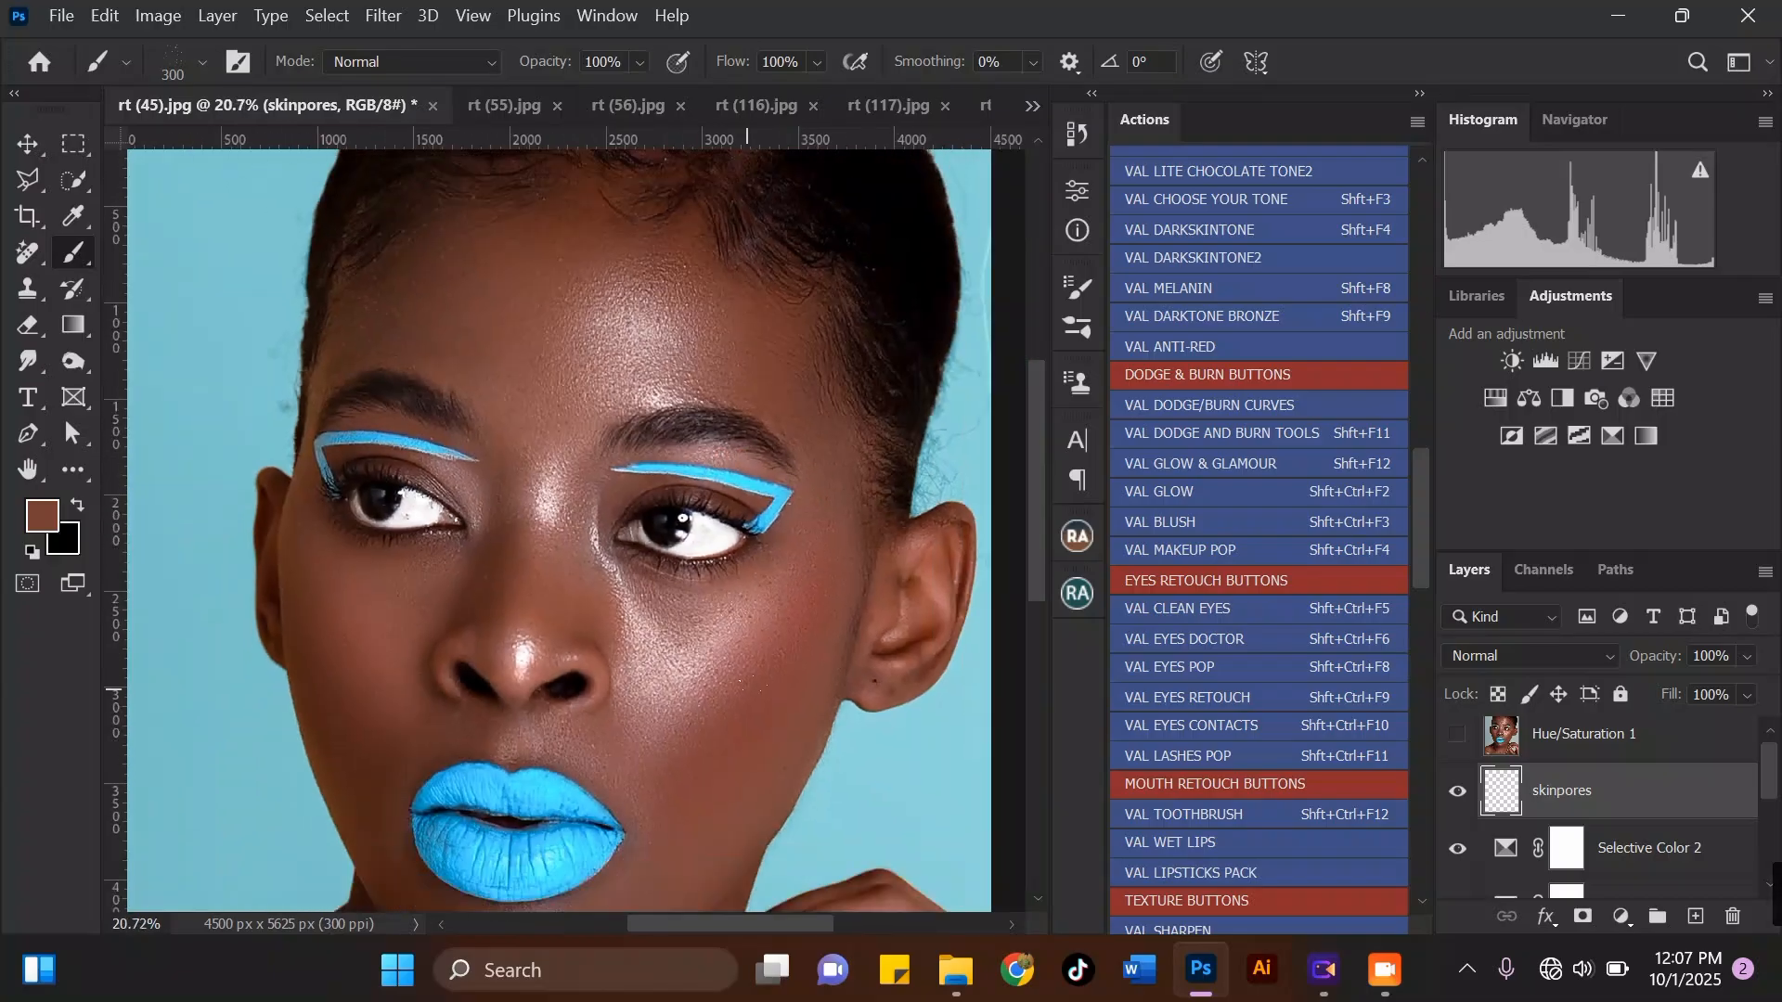
Step: Stamp pores over the cheek on the image's right side on the skinpores layer with a 600 px brush
{"action": "scroll", "coordinate": [752, 686], "scroll_direction": "up", "scroll_amount": 2}
{"action": "key", "text": "bracketright"}
{"action": "key", "text": "bracketright"}
{"action": "key", "text": "bracketright"}
{"action": "mouse_move", "coordinate": [789, 625]}
{"action": "left_mouse_down"}
{"action": "mouse_move", "coordinate": [780, 597]}
{"action": "mouse_move", "coordinate": [628, 728]}
{"action": "left_mouse_up"}
{"action": "left_click", "coordinate": [650, 625]}
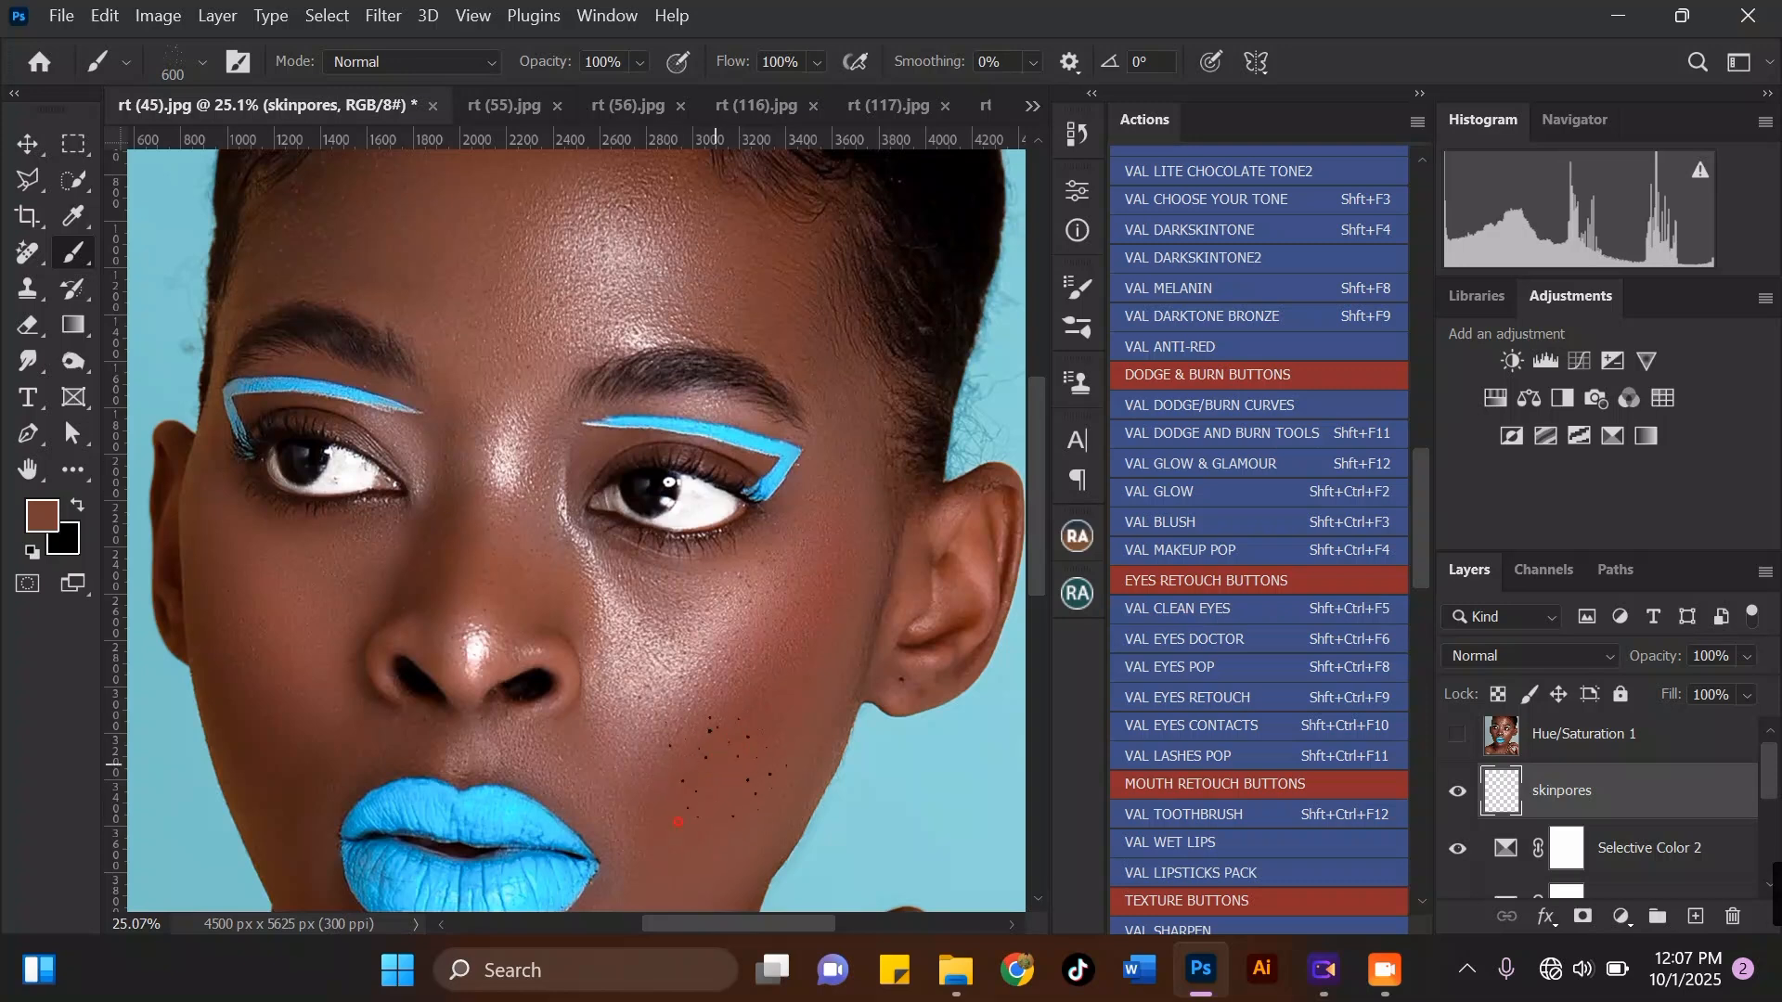
{"action": "left_click", "coordinate": [761, 635]}
{"action": "left_click", "coordinate": [739, 660]}
{"action": "scroll", "coordinate": [662, 740], "scroll_direction": "down", "scroll_amount": 2}
{"action": "left_click", "coordinate": [733, 620]}
{"action": "left_click", "coordinate": [644, 664]}
{"action": "left_click", "coordinate": [694, 647]}
{"action": "left_click", "coordinate": [732, 621]}
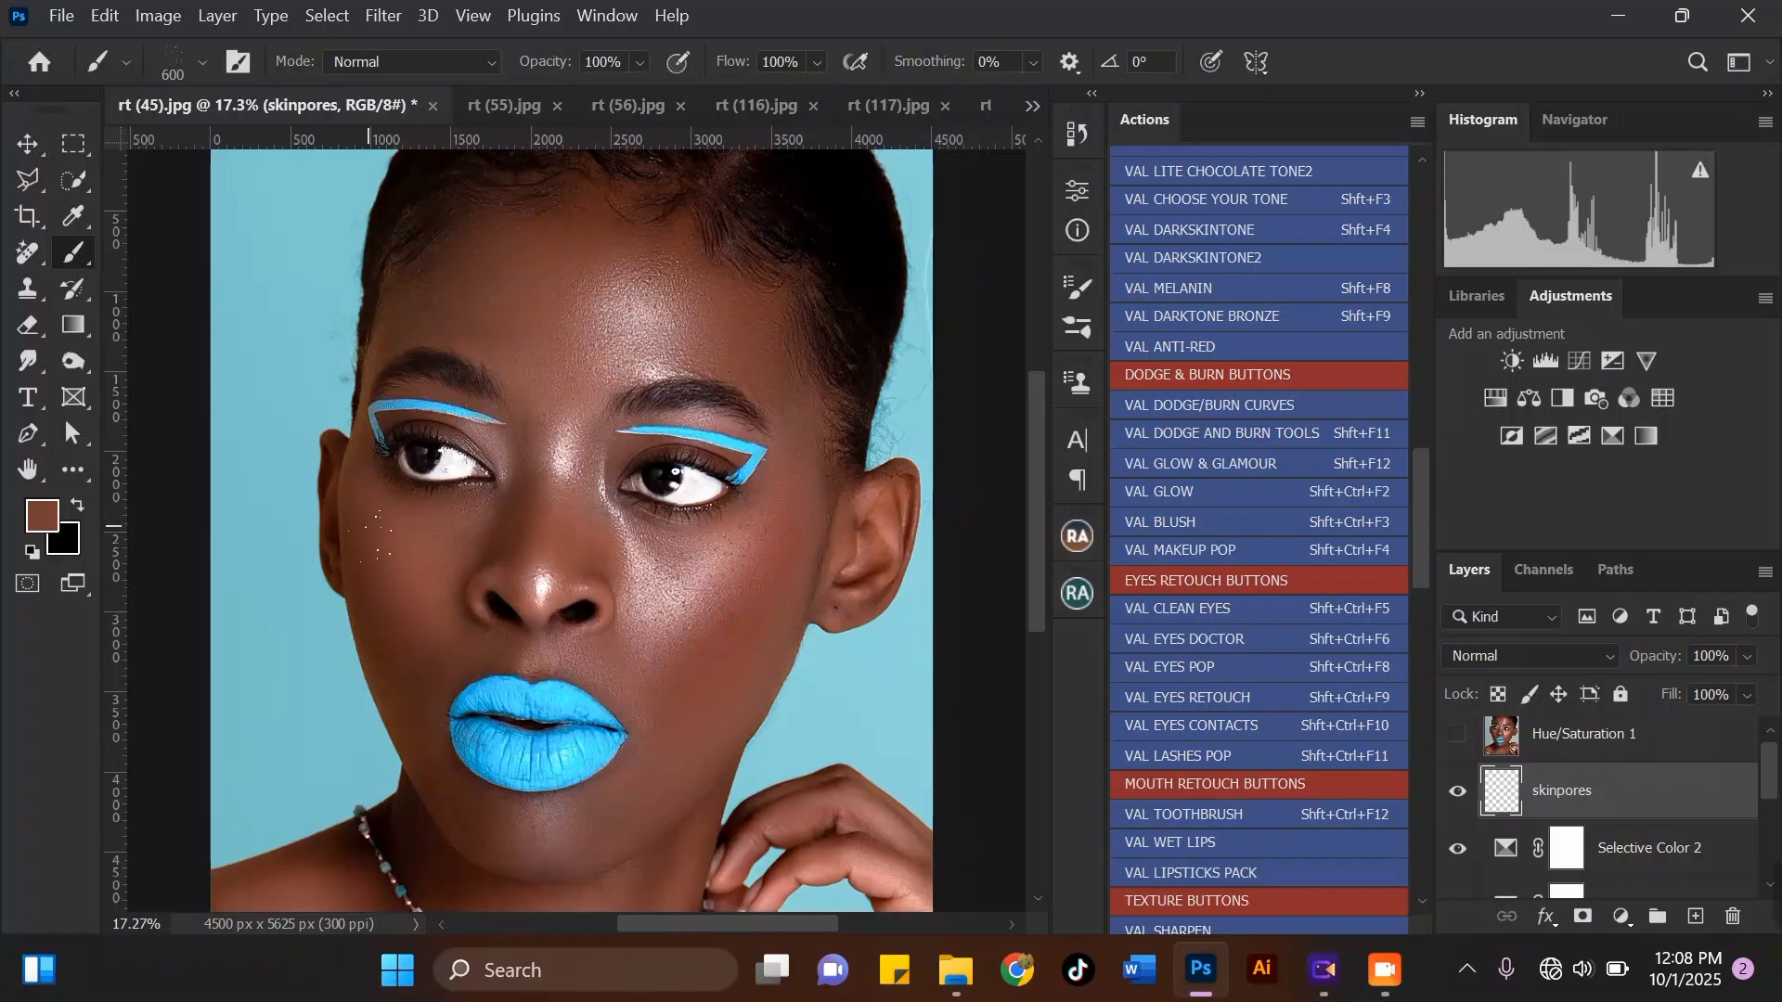
Step: Stamp pores on the cheek on the image's left side and on the skin above the upper lip
{"action": "left_click", "coordinate": [429, 530]}
{"action": "left_click", "coordinate": [411, 546]}
{"action": "left_click", "coordinate": [590, 645]}
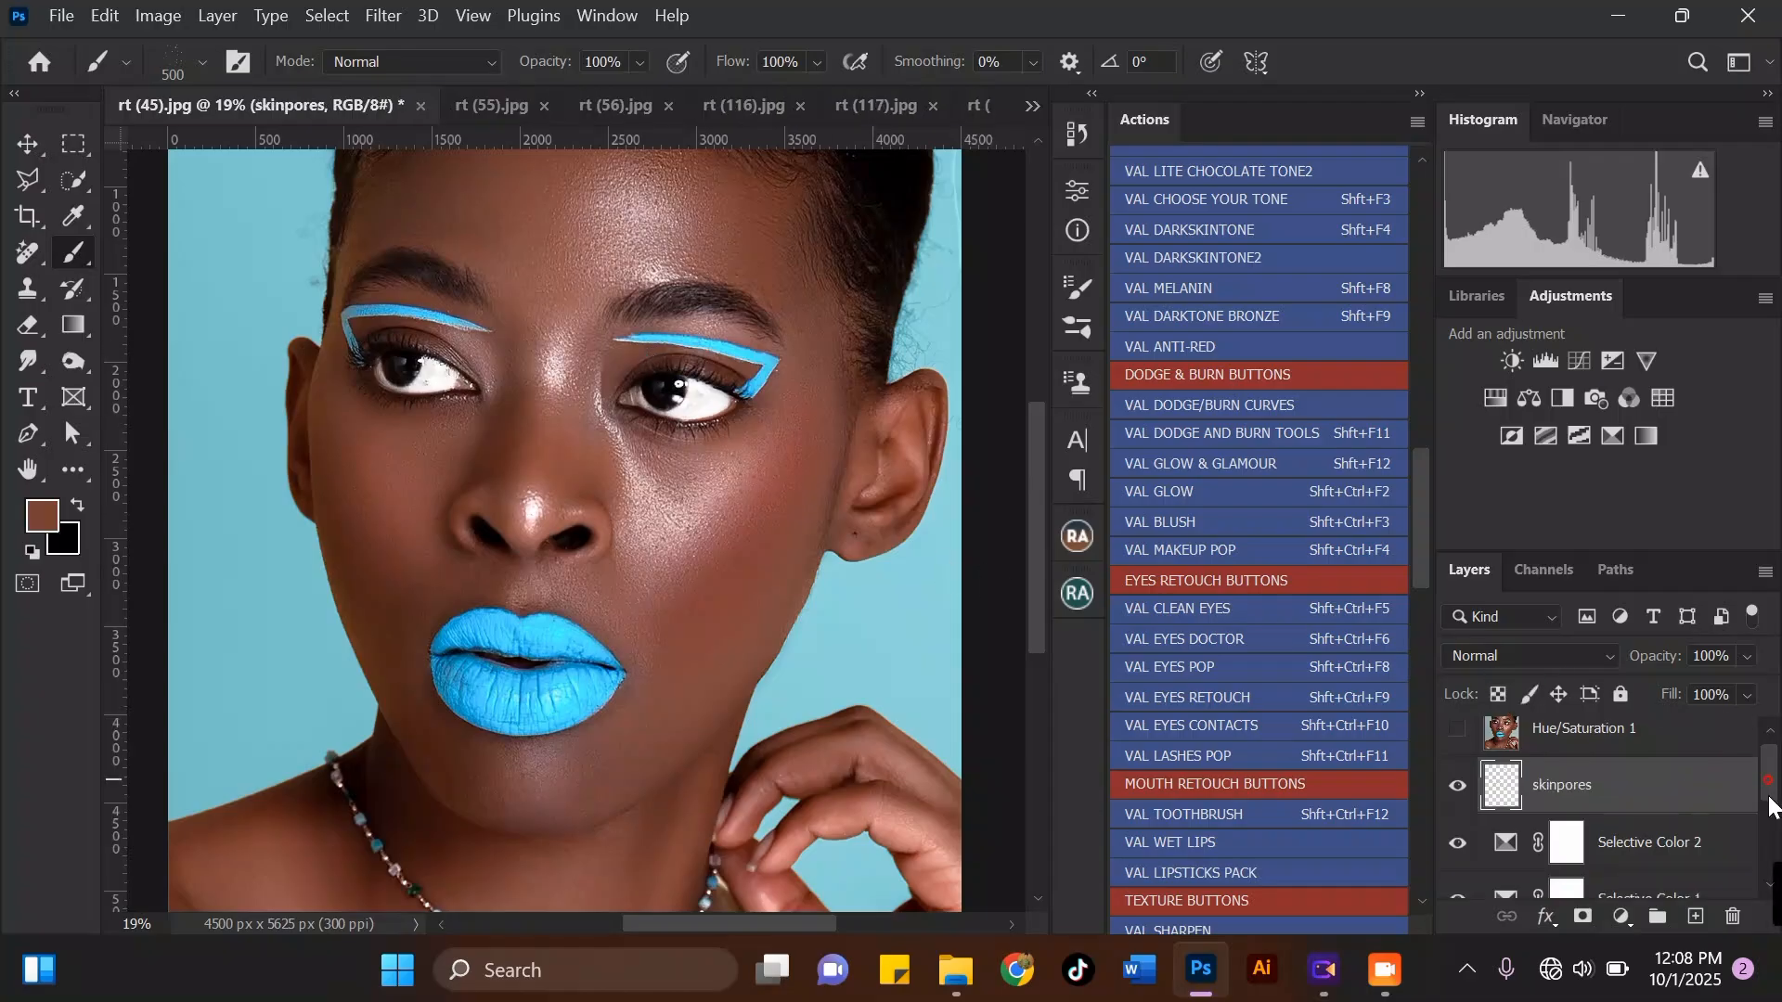
Step: Stamp pores over both cheeks and beside the eye on the image's right side, on the skinpores layer with a 500 px brush
{"action": "left_click_drag", "start_coordinate": [1769, 797], "coordinate": [1757, 743]}
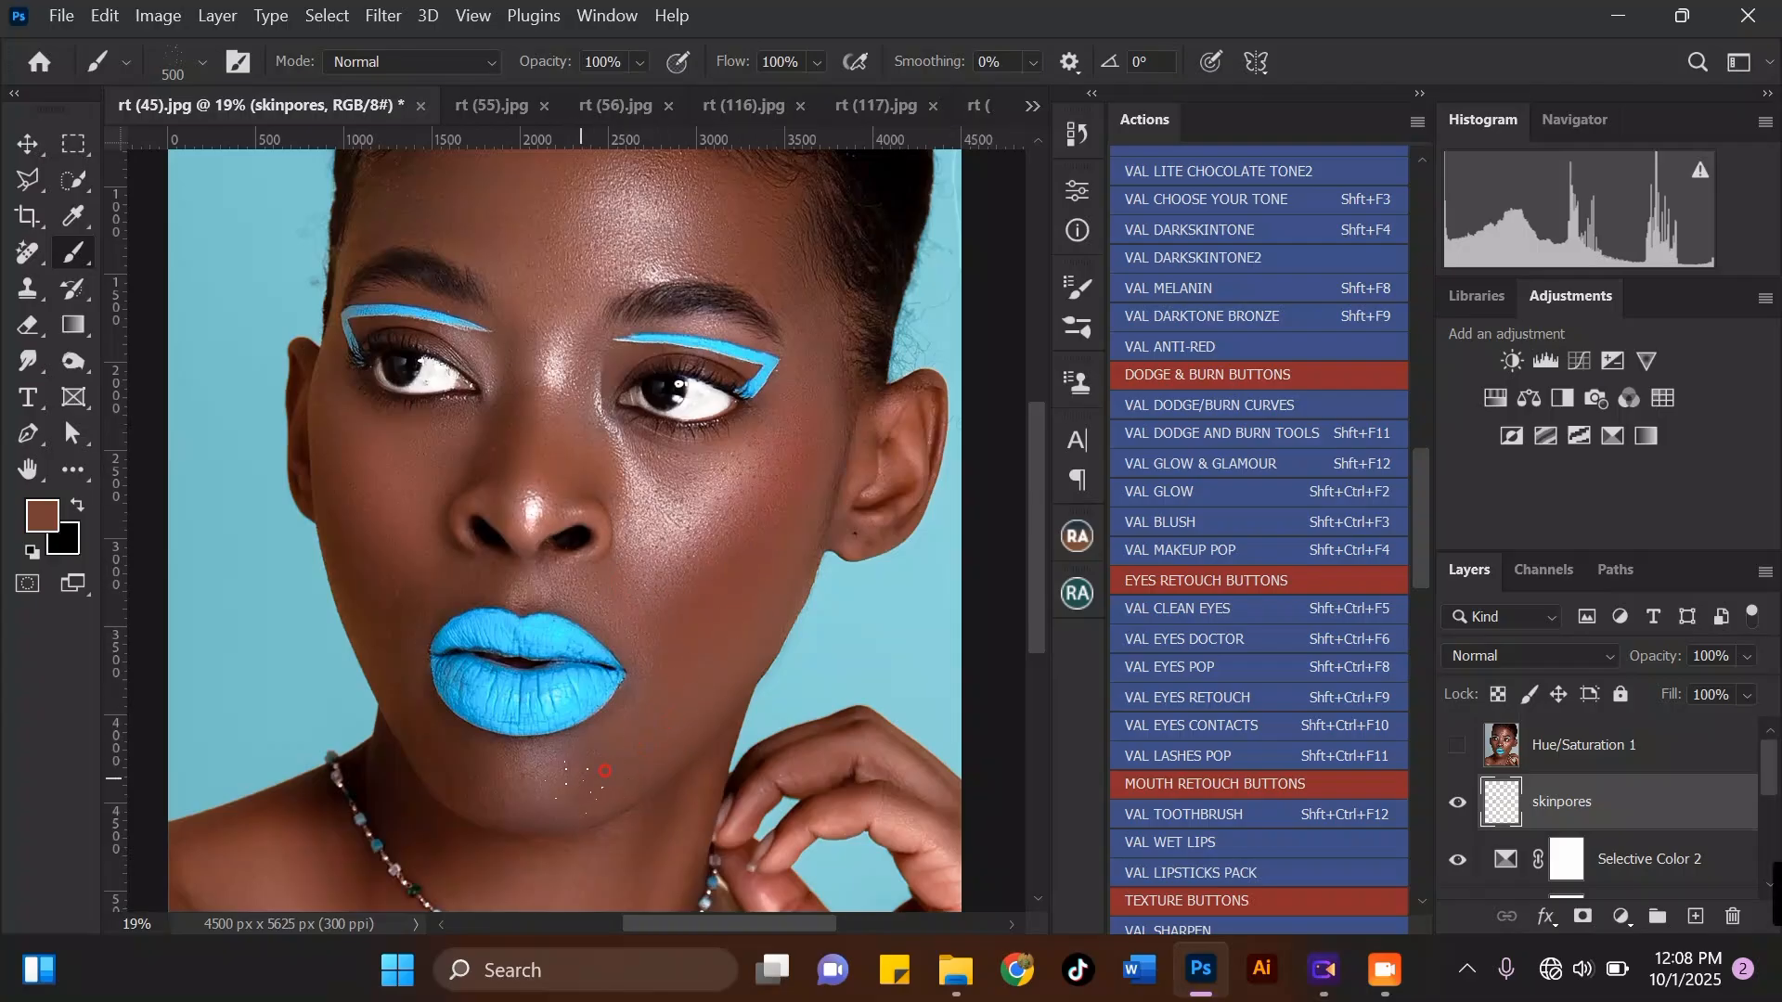
{"action": "left_click", "coordinate": [393, 568]}
{"action": "left_click", "coordinate": [381, 517]}
{"action": "left_click", "coordinate": [371, 476]}
{"action": "left_click", "coordinate": [424, 558]}
{"action": "left_click", "coordinate": [809, 388]}
{"action": "left_click", "coordinate": [729, 532]}
Step: Stamp more 500 px pores on the forehead, nose, cheek on the image's left side and temple on the image's right side
{"action": "scroll", "coordinate": [673, 638], "scroll_direction": "down", "scroll_amount": 2}
{"action": "left_click", "coordinate": [548, 246]}
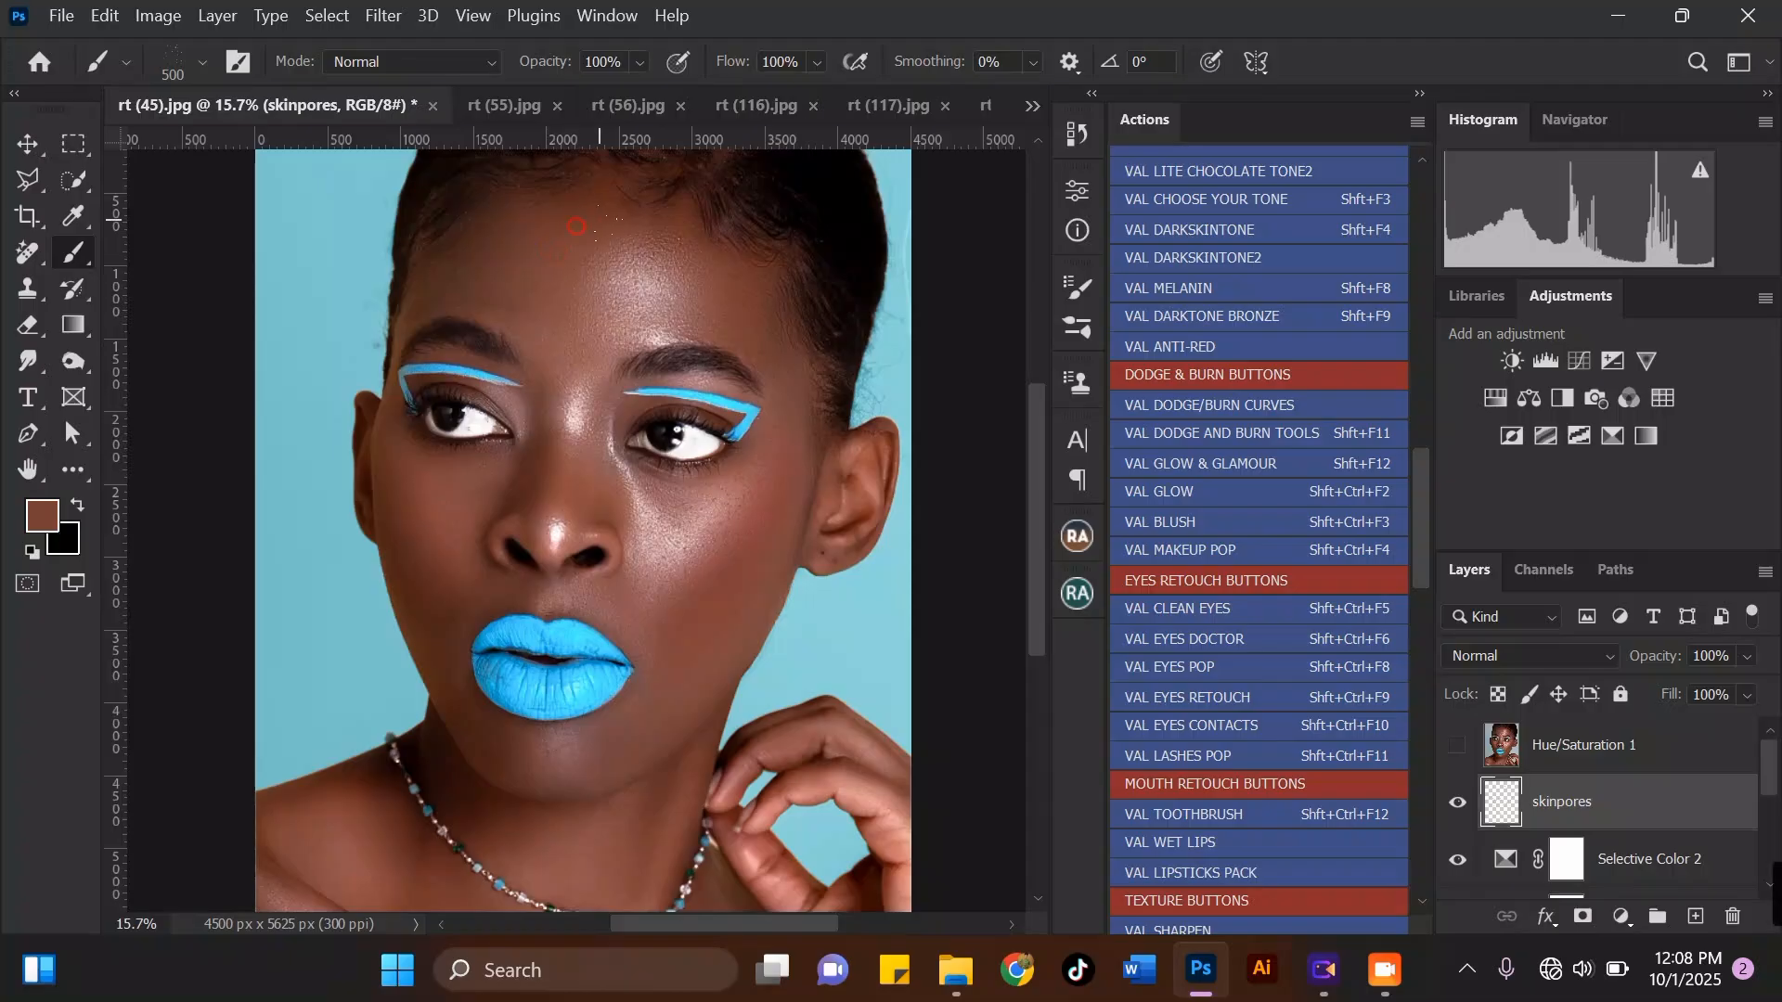
{"action": "left_click", "coordinate": [486, 490]}
{"action": "left_click", "coordinate": [548, 530]}
{"action": "left_click", "coordinate": [575, 477]}
{"action": "scroll", "coordinate": [689, 615], "scroll_direction": "down", "scroll_amount": 1}
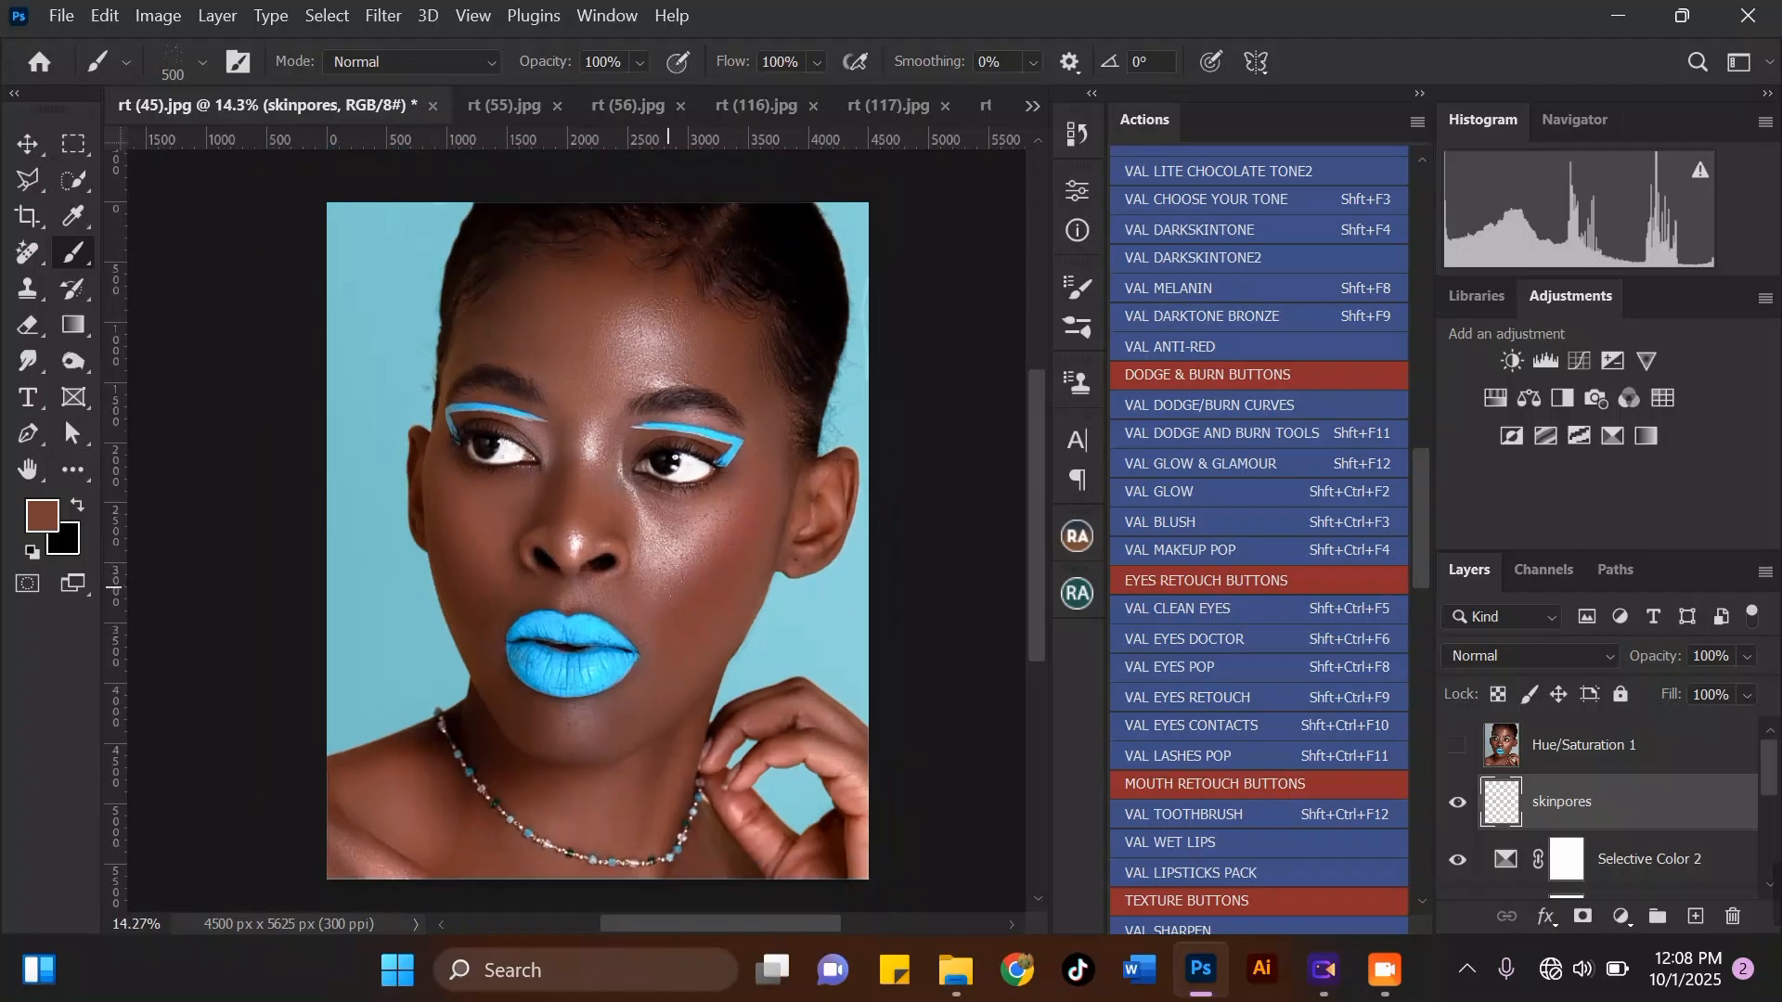
{"action": "scroll", "coordinate": [851, 358], "scroll_direction": "up", "scroll_amount": 4}
{"action": "left_click", "coordinate": [877, 411]}
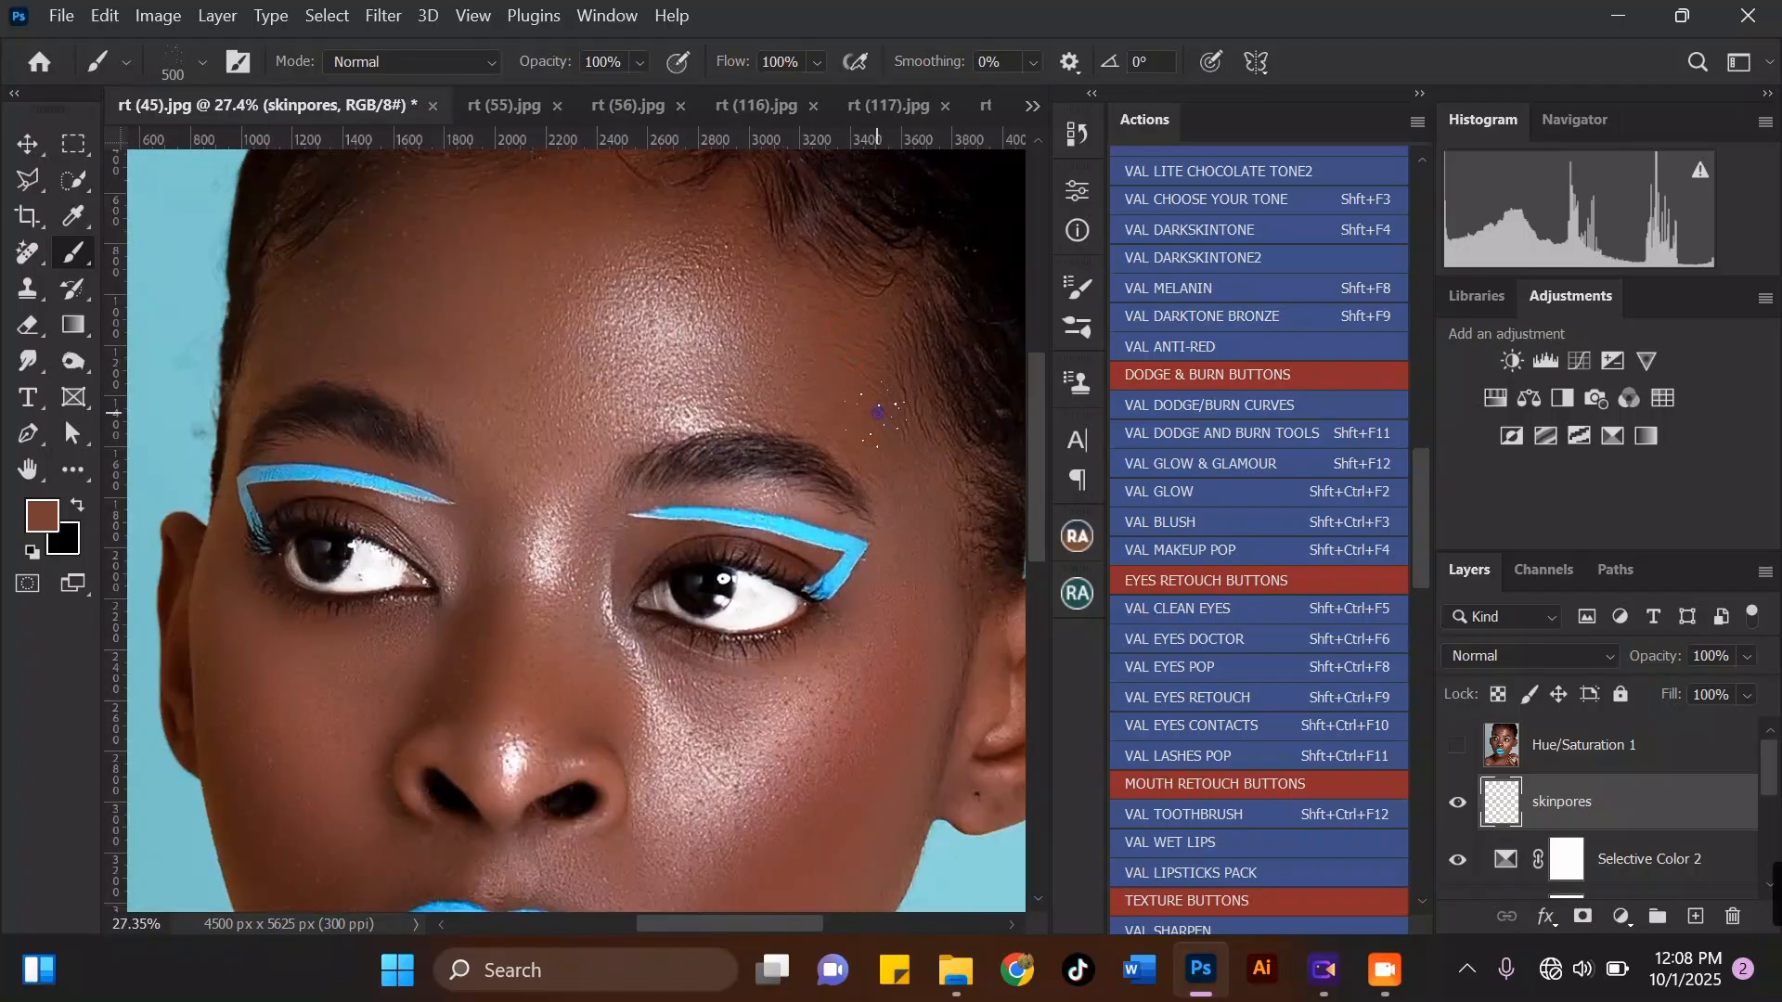
Step: Set the skinpores layer's blend mode to Multiply and its opacity to 33%
{"action": "scroll", "coordinate": [770, 320], "scroll_direction": "down", "scroll_amount": 3}
{"action": "scroll", "coordinate": [815, 709], "scroll_direction": "up", "scroll_amount": 4}
{"action": "scroll", "coordinate": [780, 670], "scroll_direction": "up", "scroll_amount": 2}
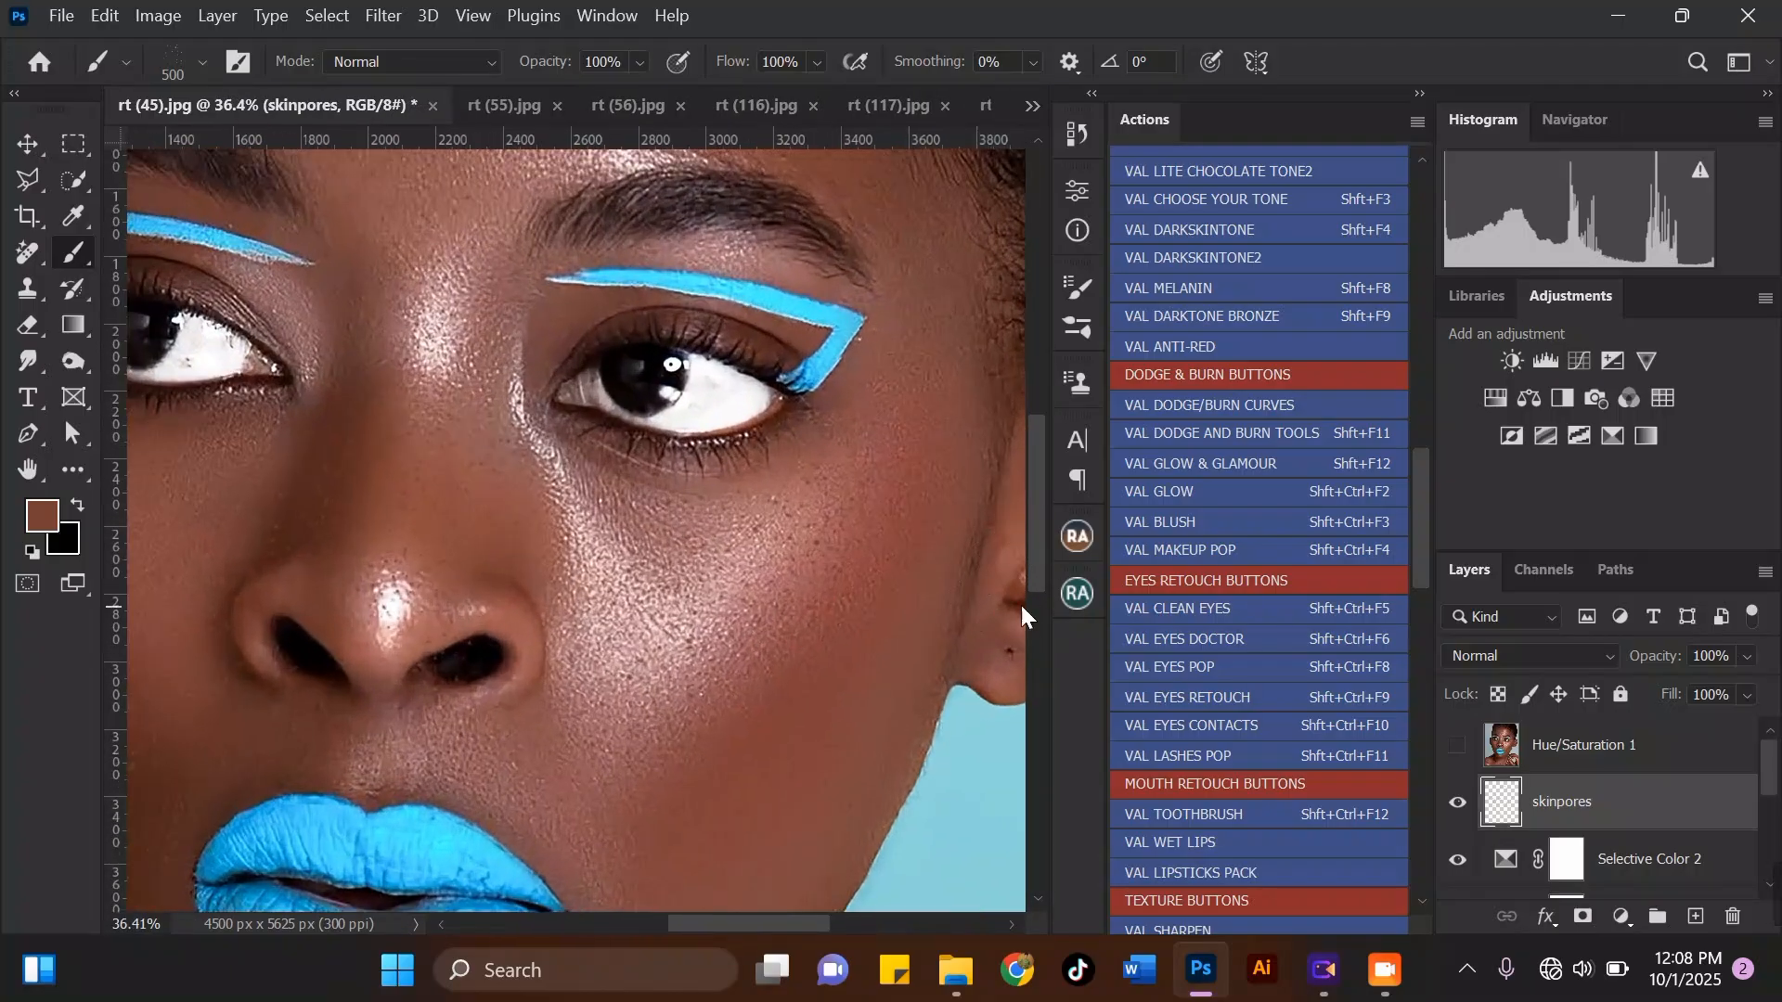
{"action": "left_click", "coordinate": [1550, 652]}
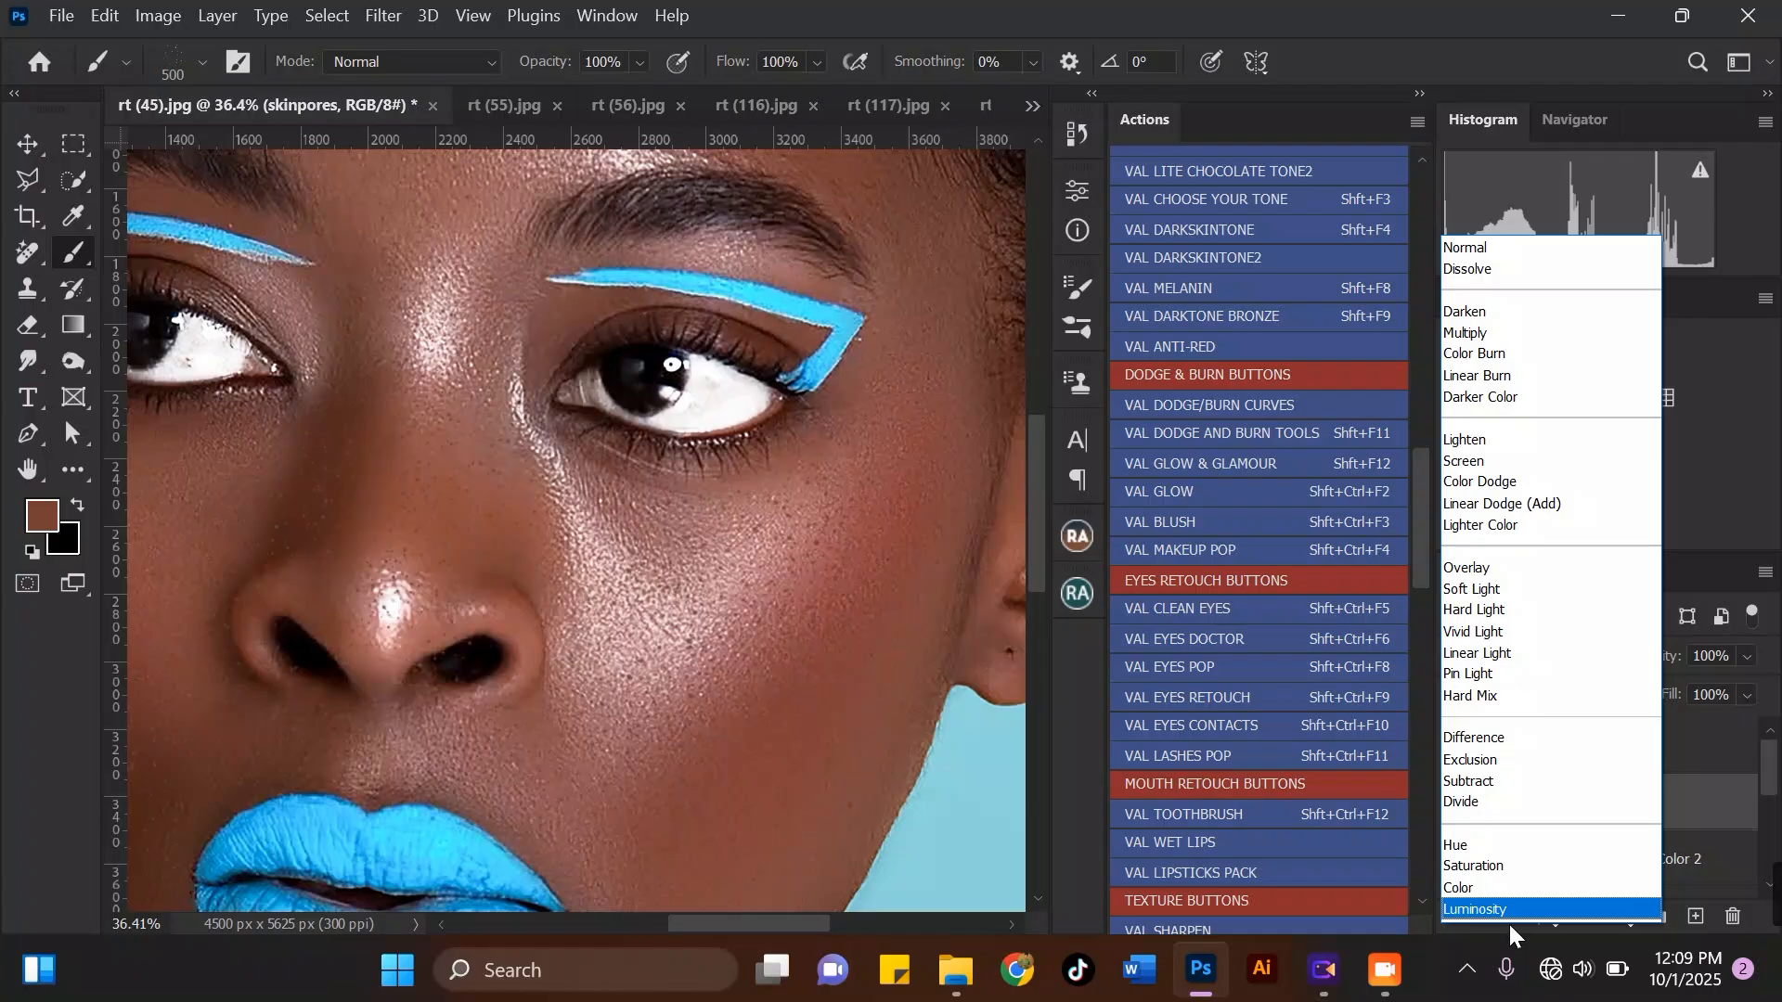
{"action": "left_click", "coordinate": [1490, 336]}
{"action": "left_click", "coordinate": [1749, 656]}
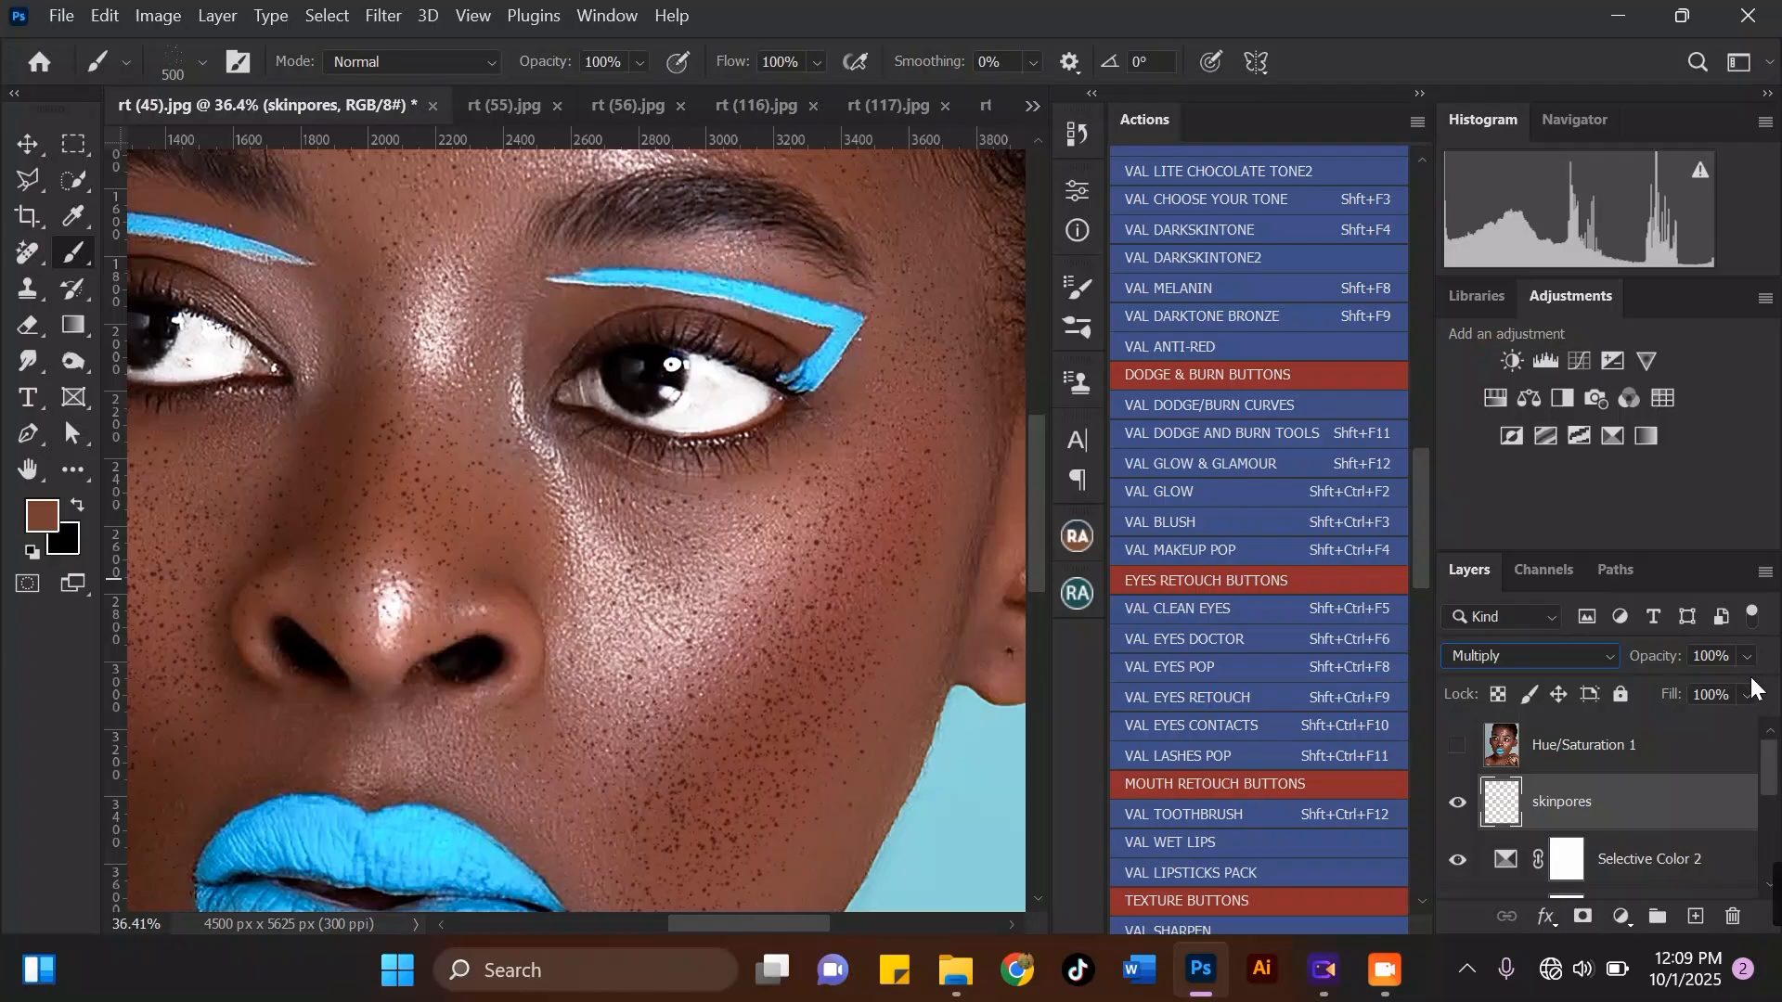
{"action": "left_click_drag", "start_coordinate": [1690, 683], "coordinate": [1684, 685]}
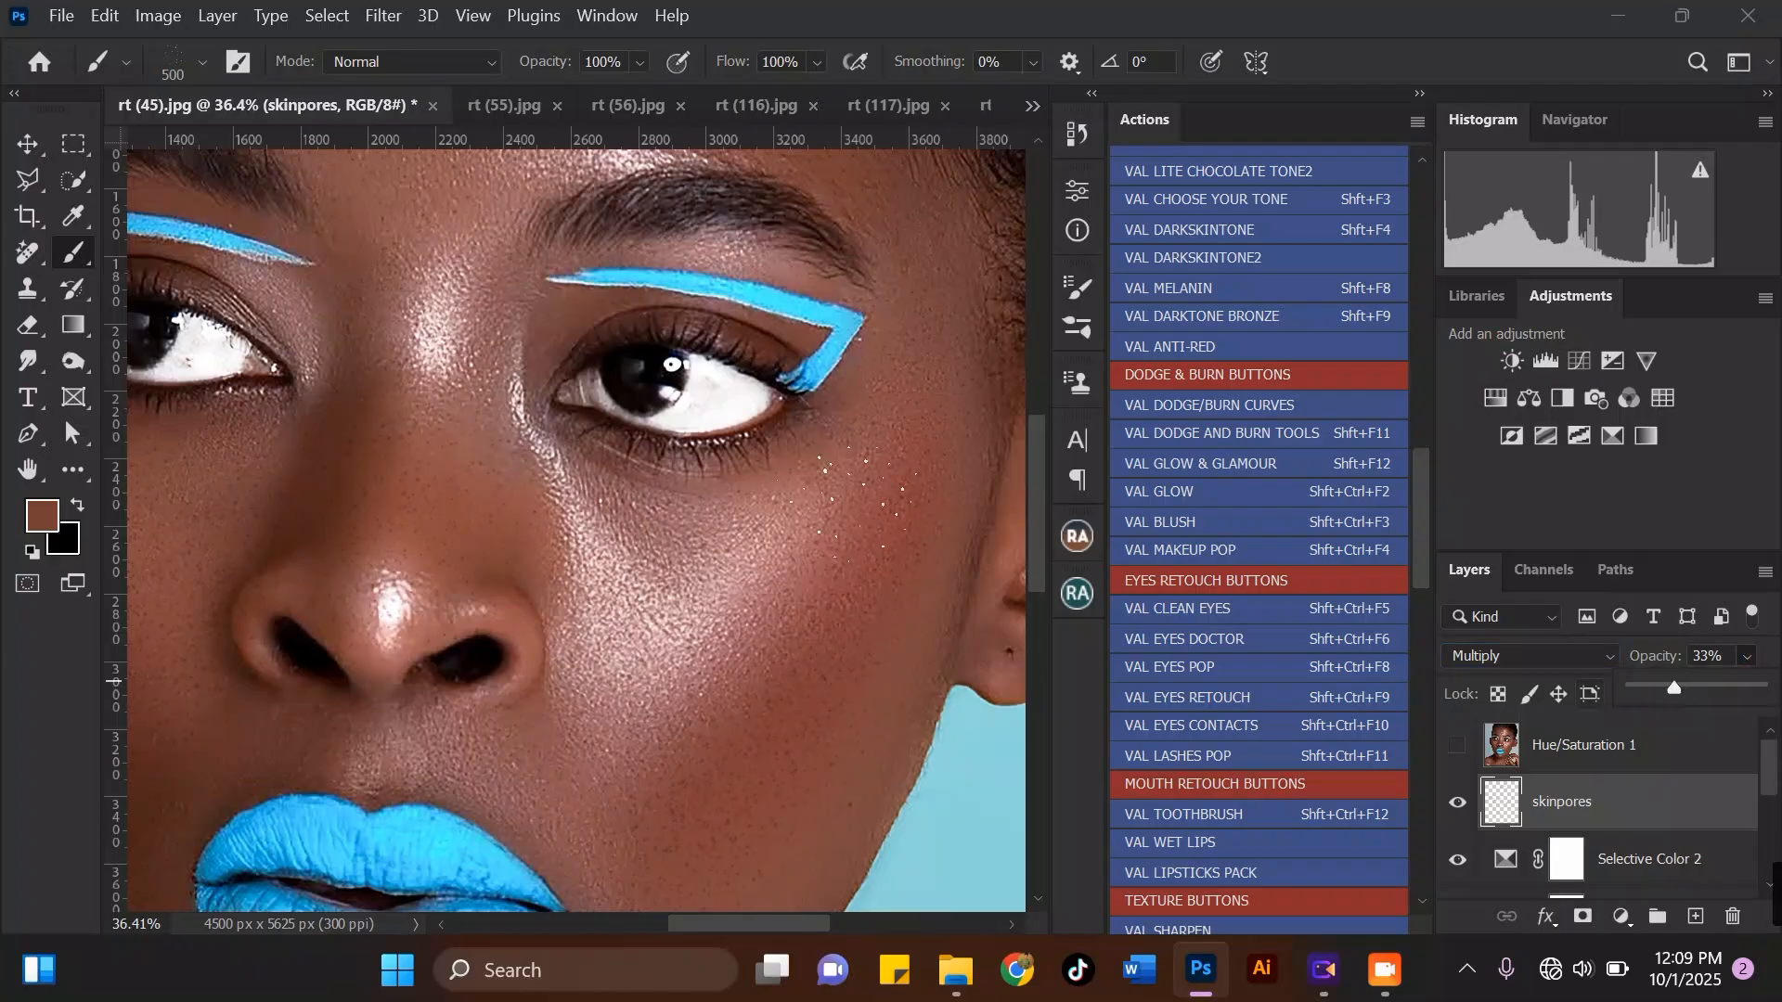
Step: Check the pores at close and full view and lower the skinpores layer's opacity to 23%
{"action": "scroll", "coordinate": [742, 455], "scroll_direction": "down", "scroll_amount": 9}
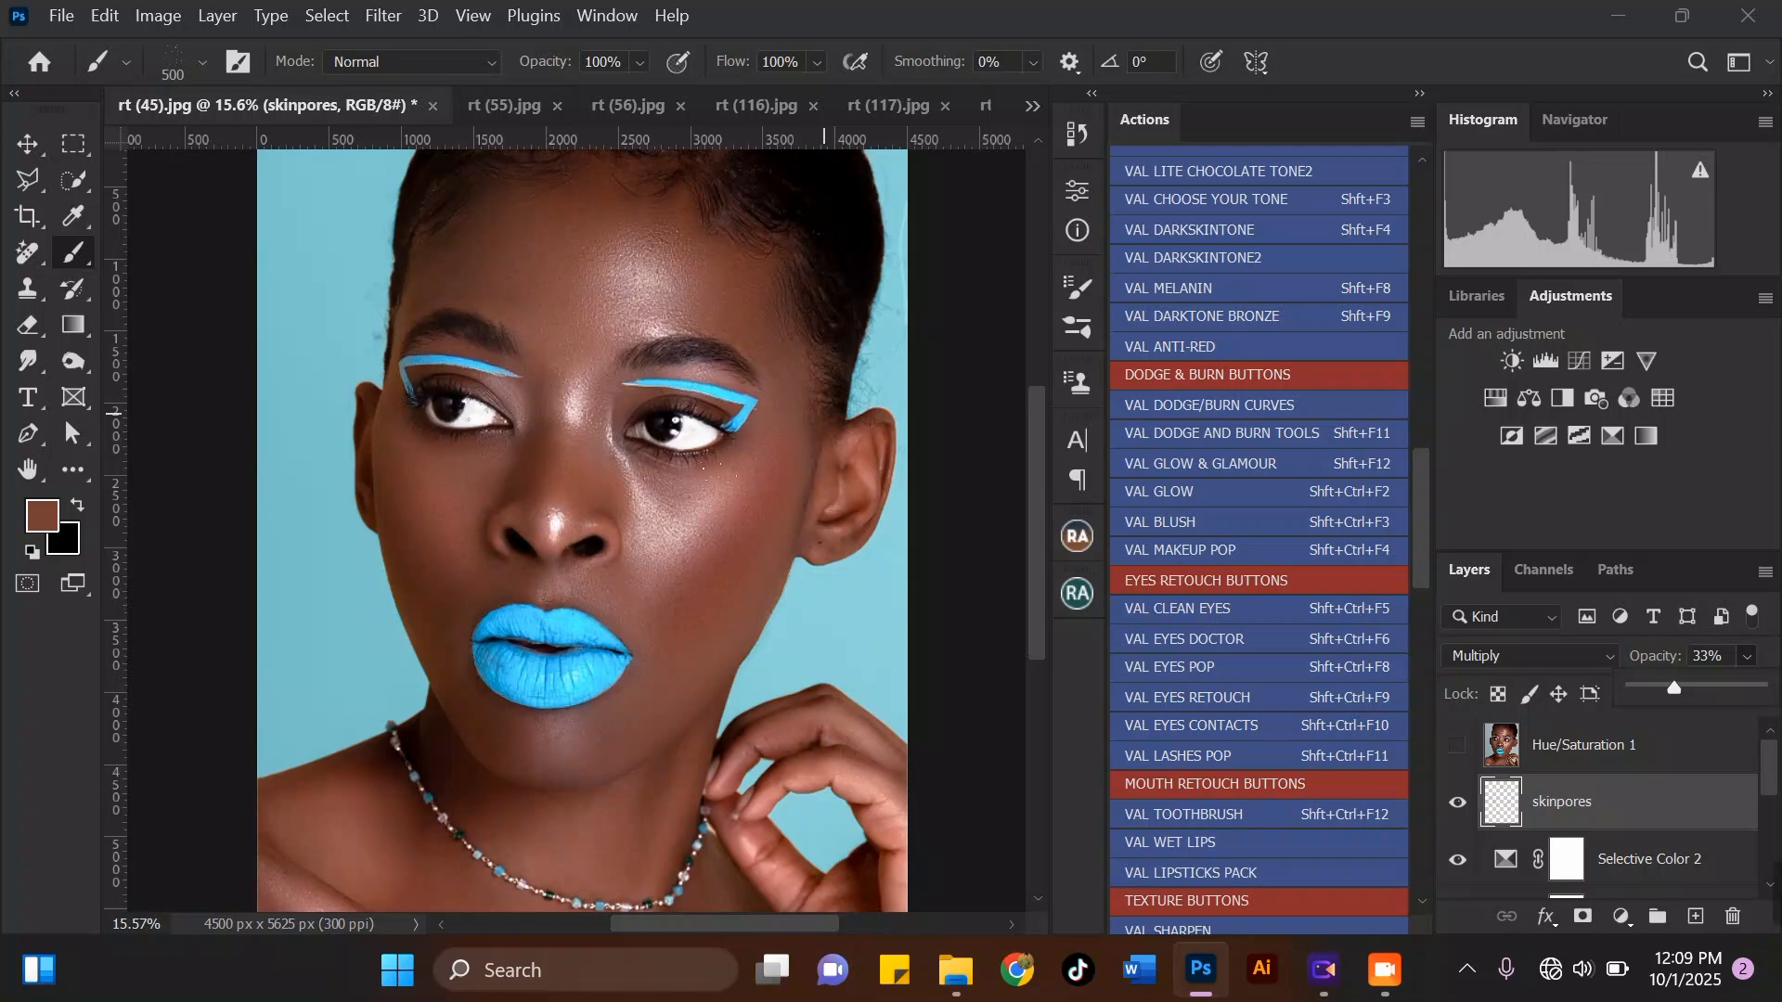
{"action": "scroll", "coordinate": [719, 473], "scroll_direction": "up", "scroll_amount": 12}
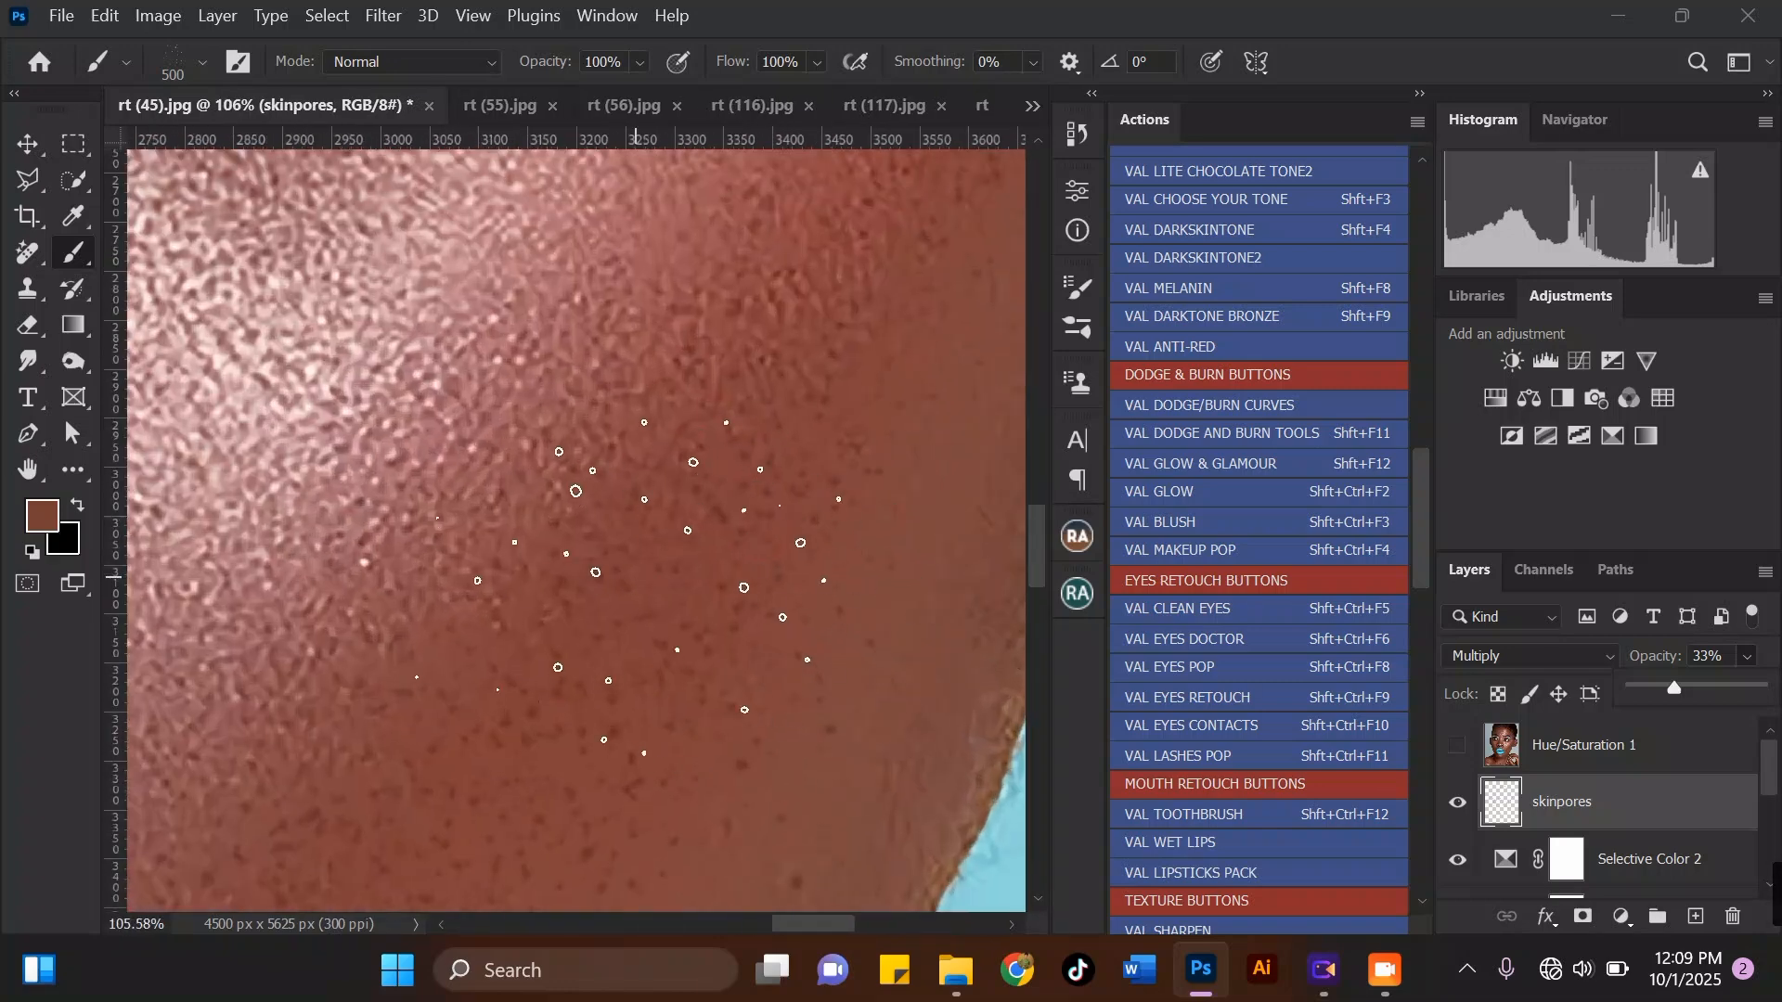
{"action": "scroll", "coordinate": [650, 571], "scroll_direction": "down", "scroll_amount": 2}
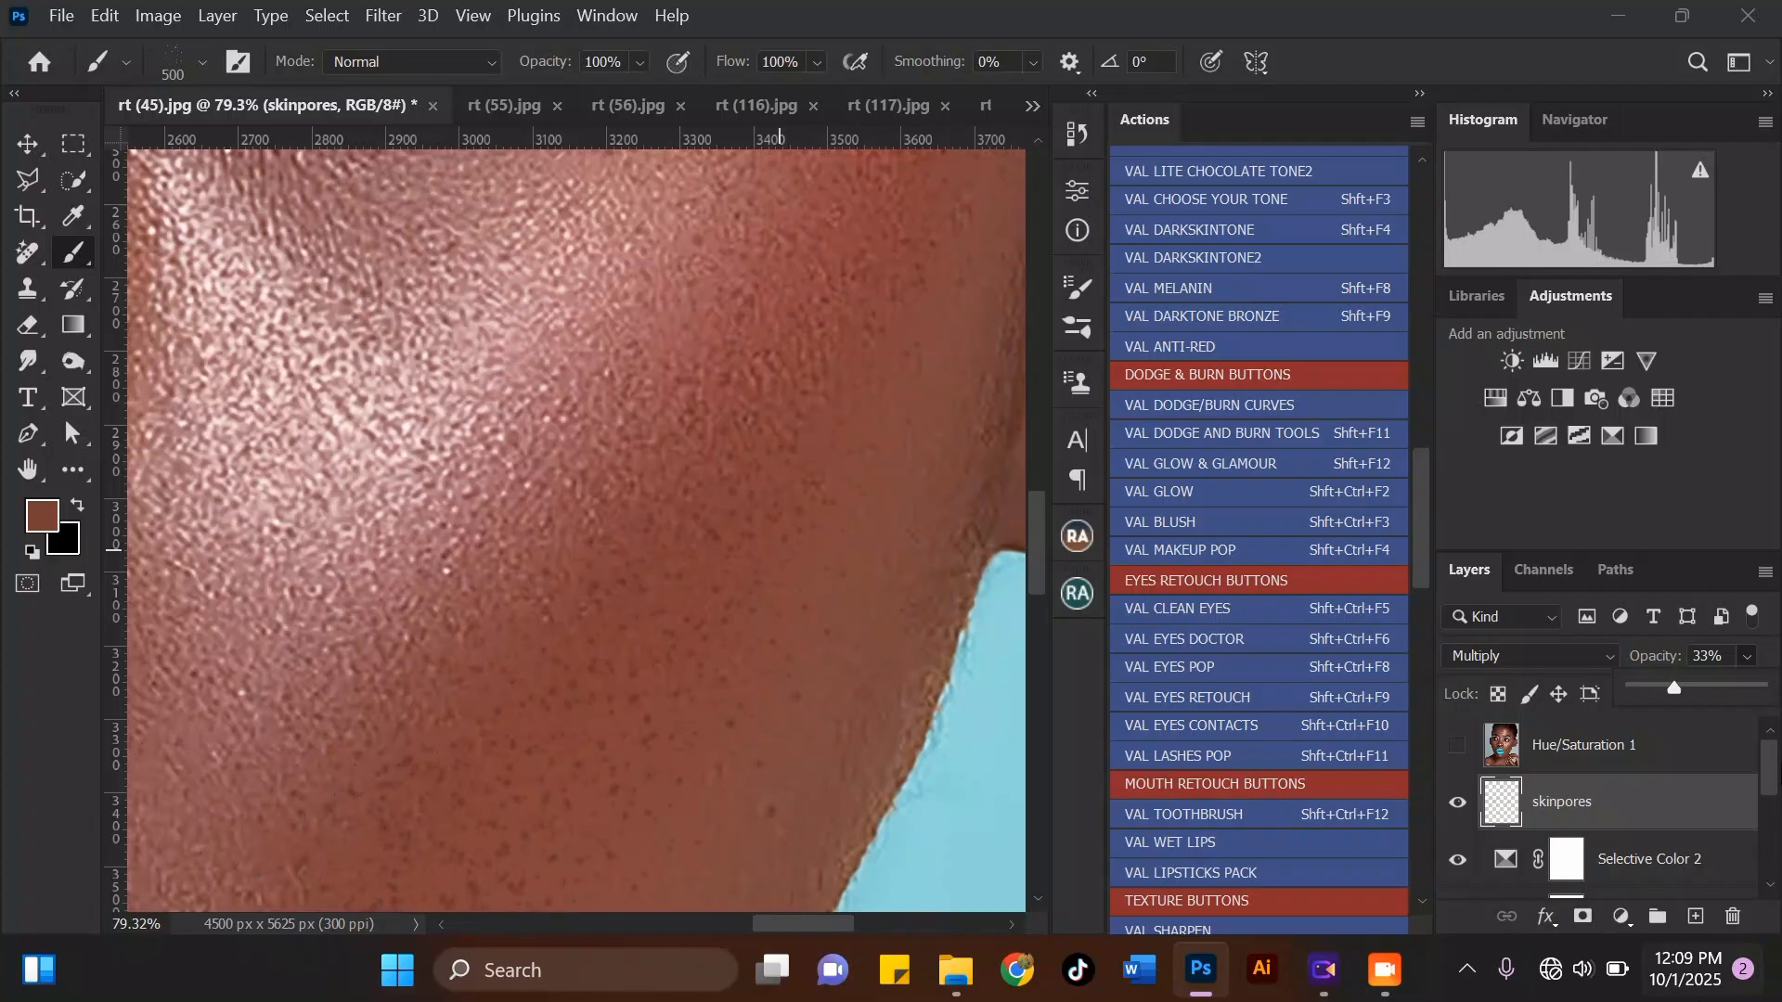
{"action": "left_click_drag", "start_coordinate": [1667, 695], "coordinate": [1661, 692]}
{"action": "scroll", "coordinate": [770, 464], "scroll_direction": "down", "scroll_amount": 6}
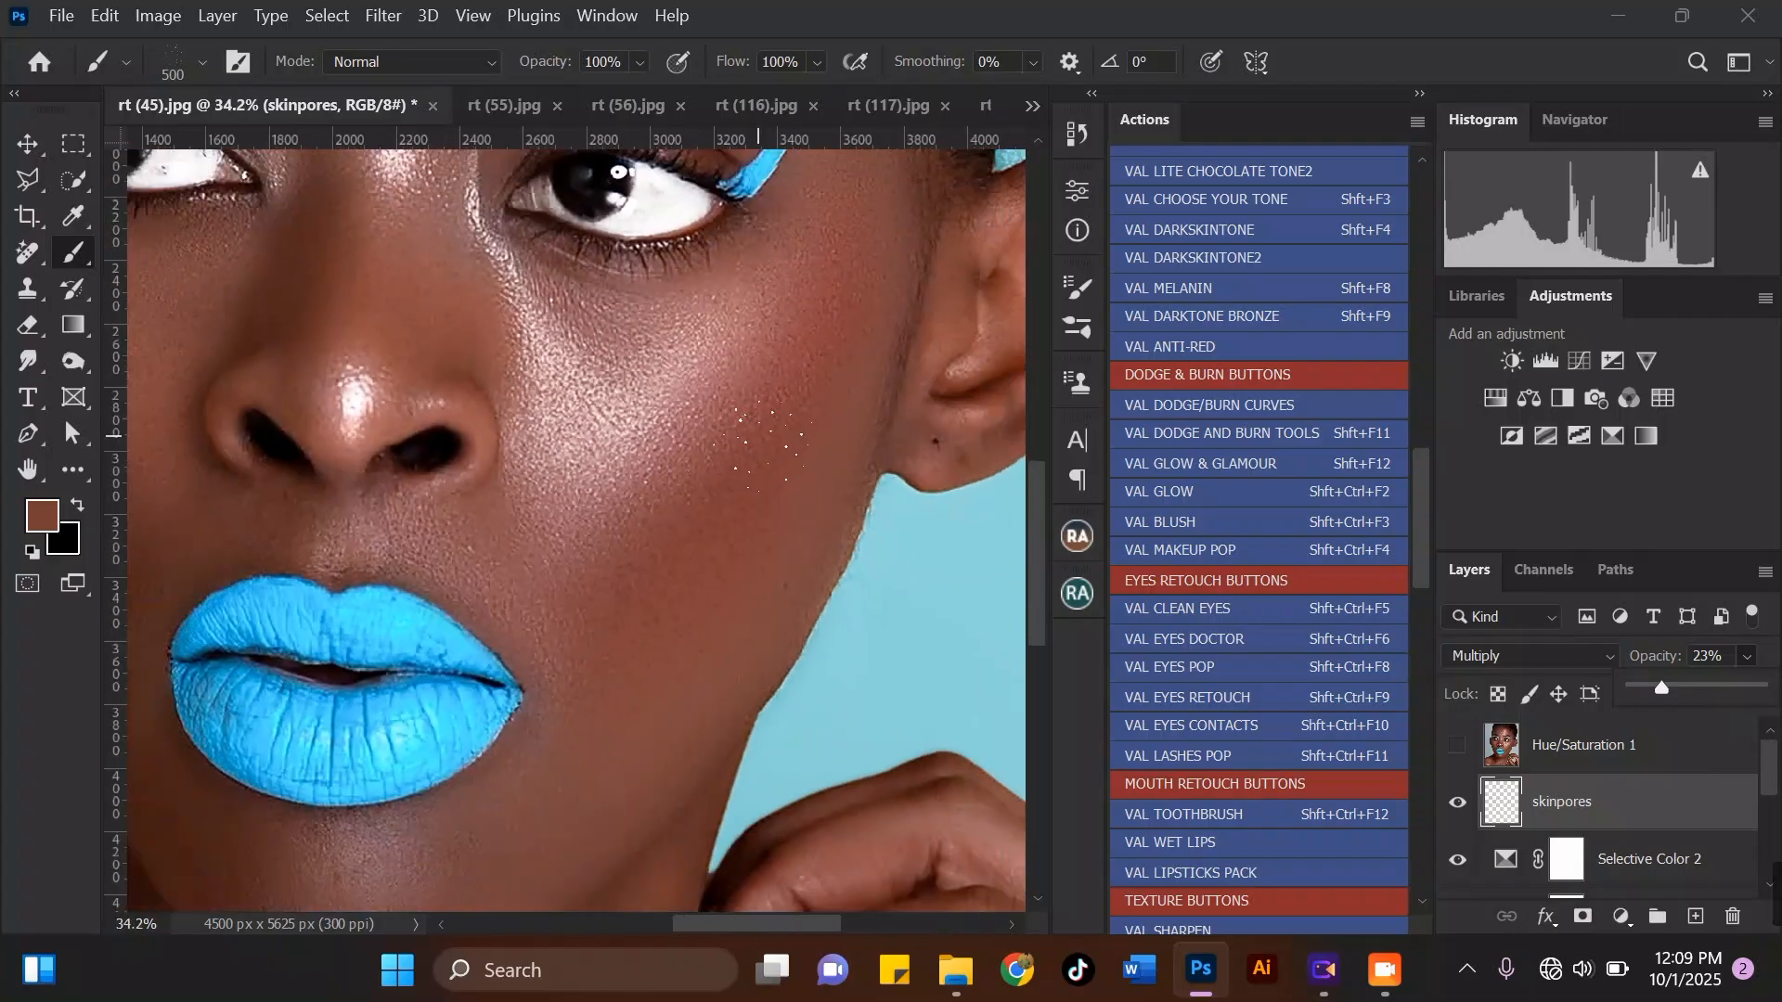
{"action": "scroll", "coordinate": [770, 464], "scroll_direction": "down", "scroll_amount": 2}
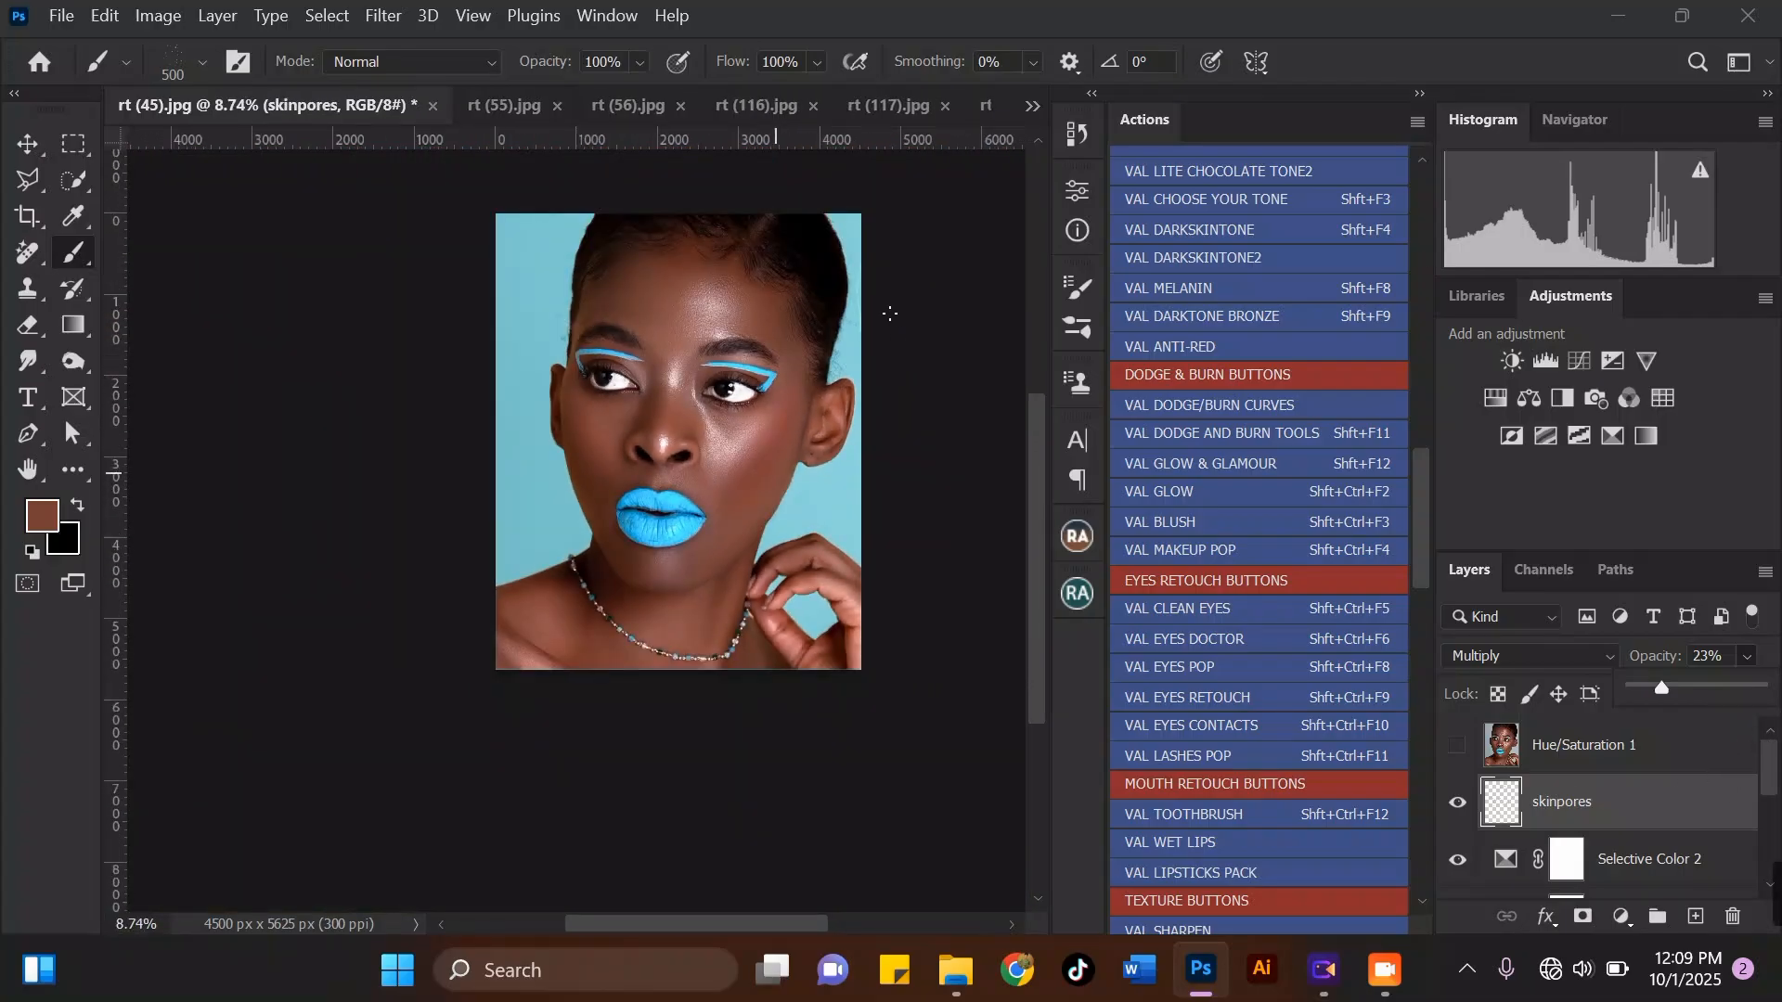
{"action": "scroll", "coordinate": [884, 299], "scroll_direction": "up", "scroll_amount": 1}
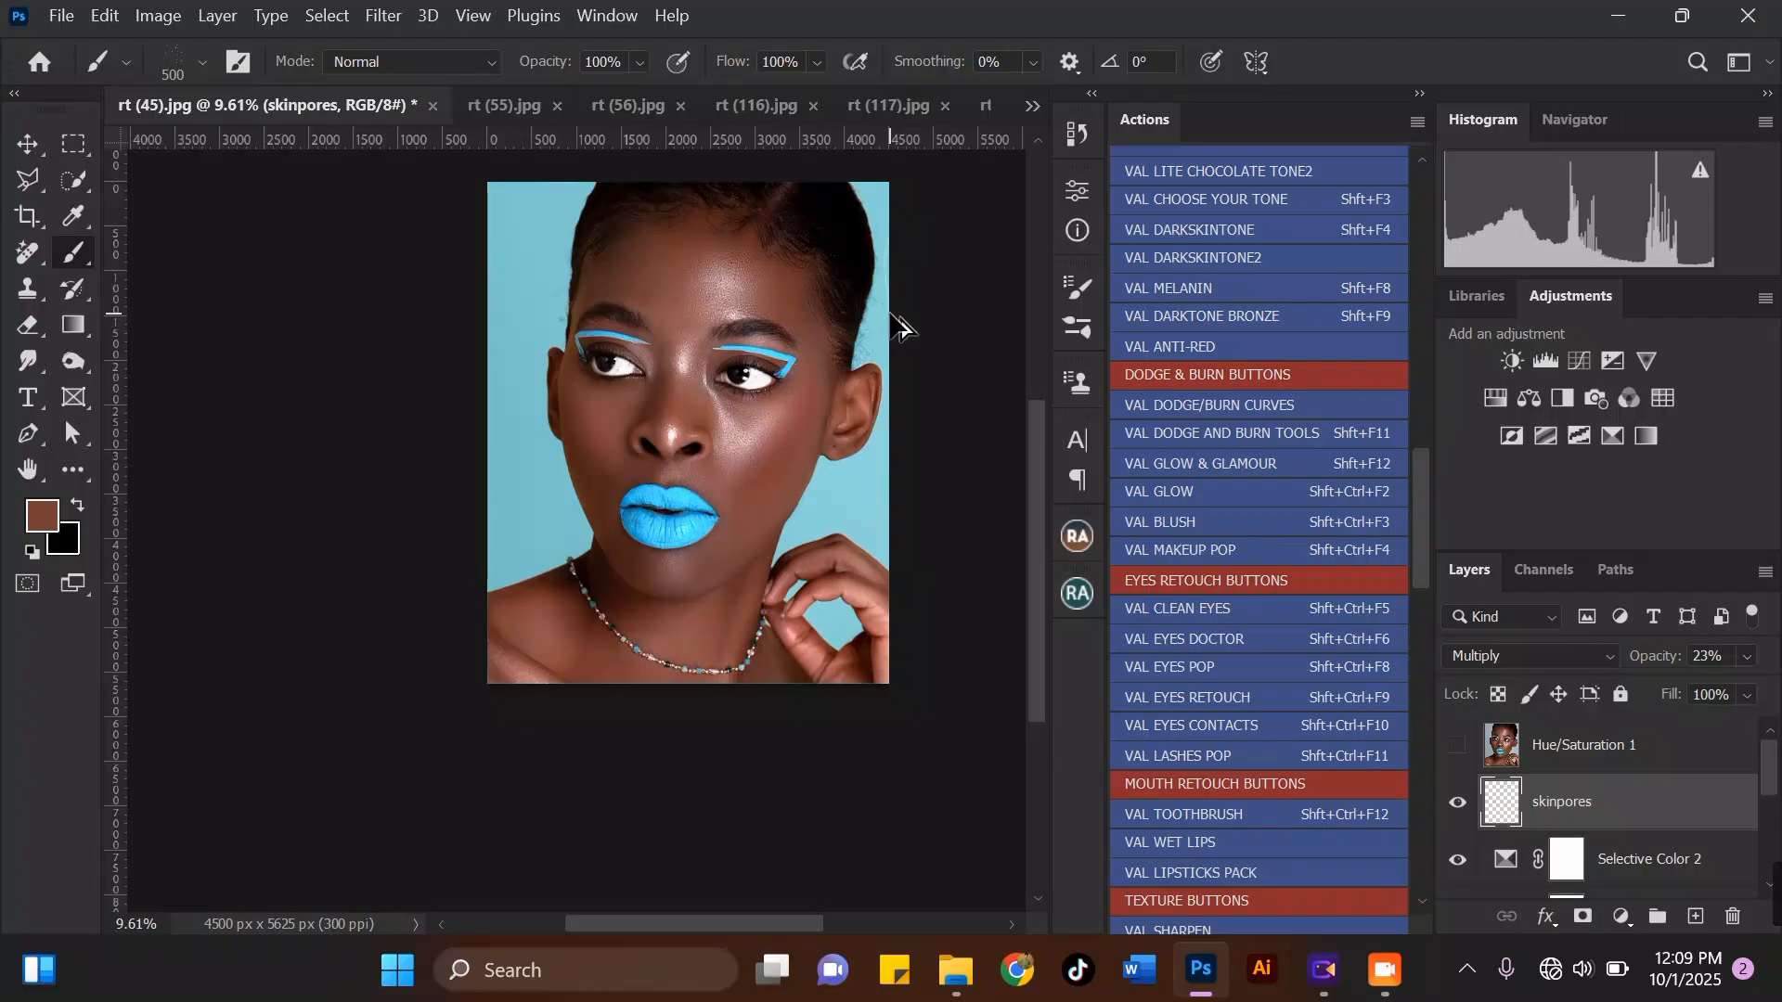
Step: Stamp all visible layers into a new layer above skinpores and open it in the Camera Raw Filter with a before/after view
{"action": "key", "text": "shift+alt+n"}
{"action": "key", "text": "ctrl+shift+alt+e"}
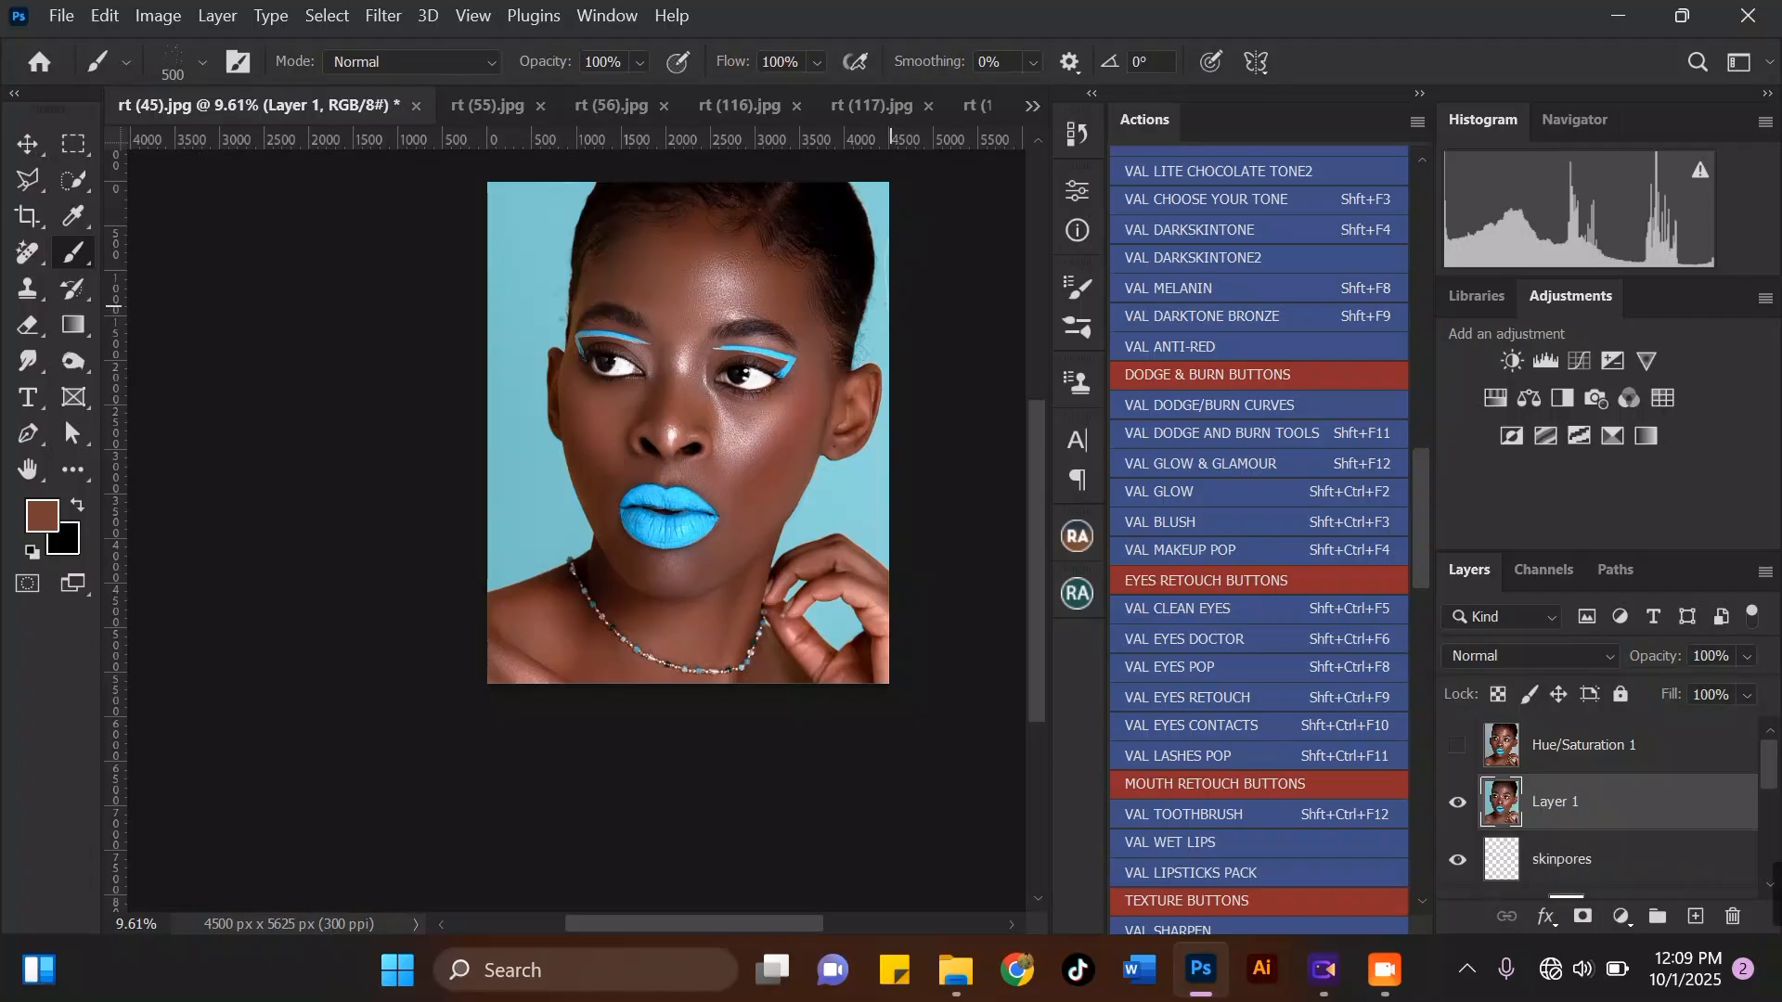
{"action": "left_click", "coordinate": [375, 19]}
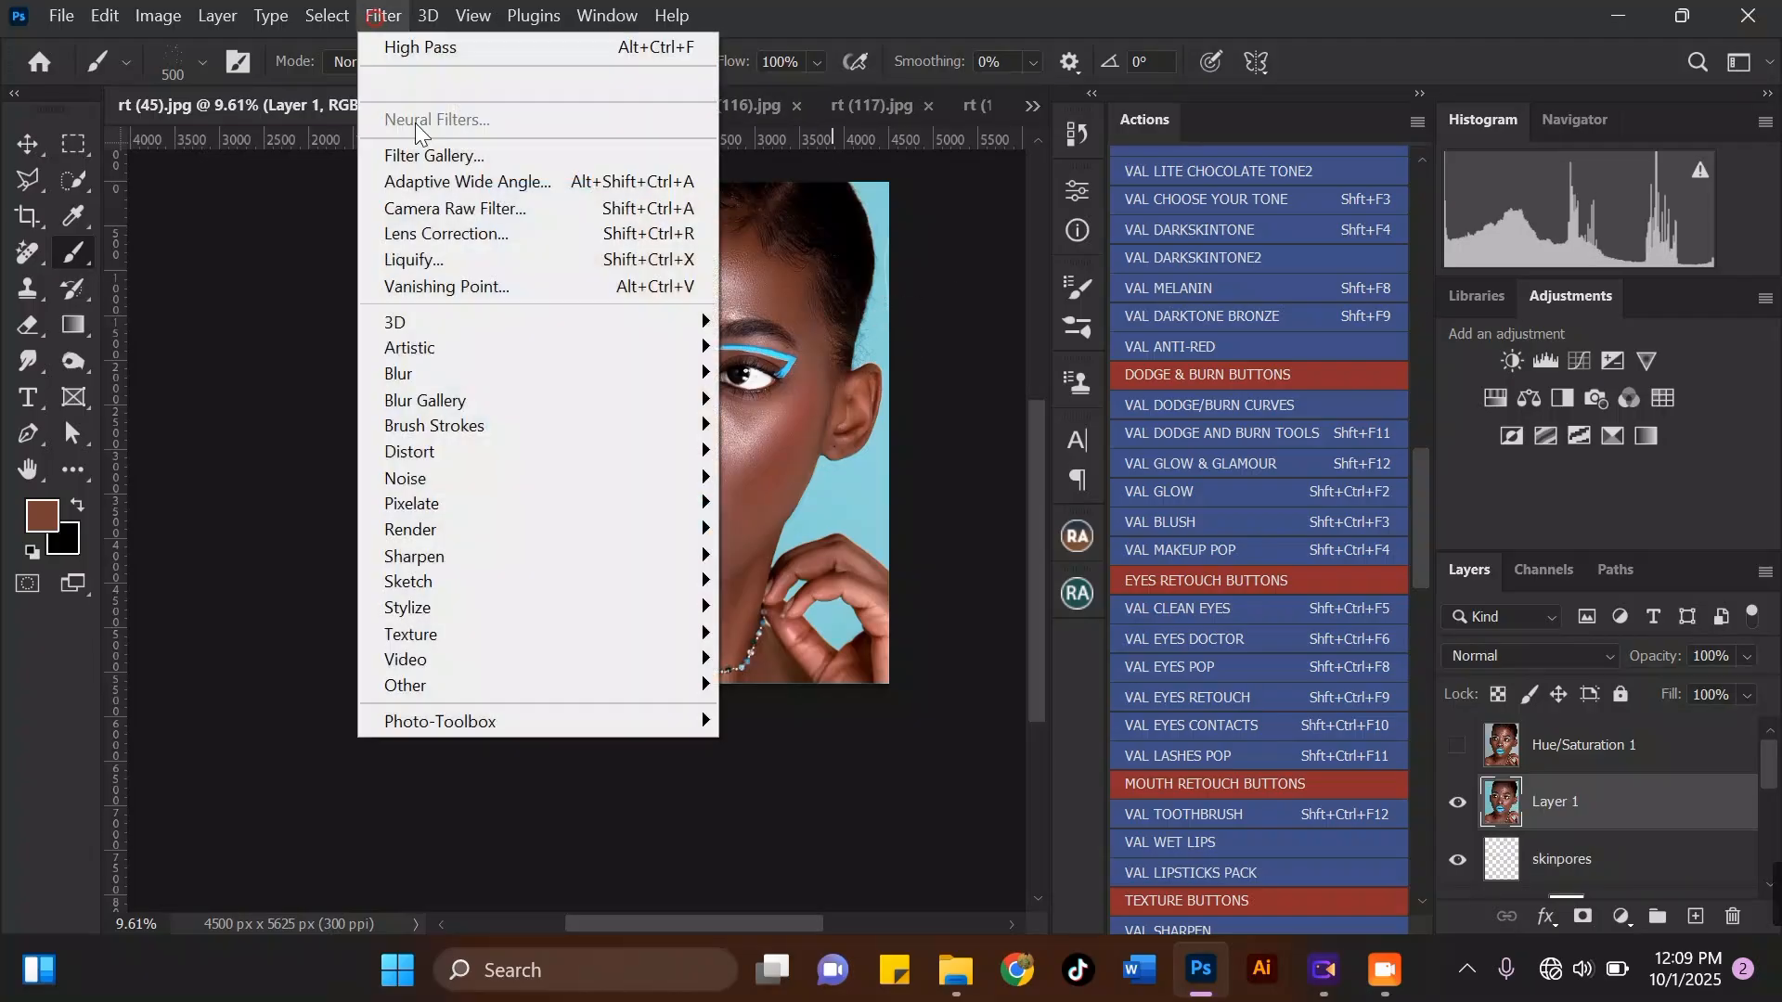
{"action": "left_click", "coordinate": [487, 212]}
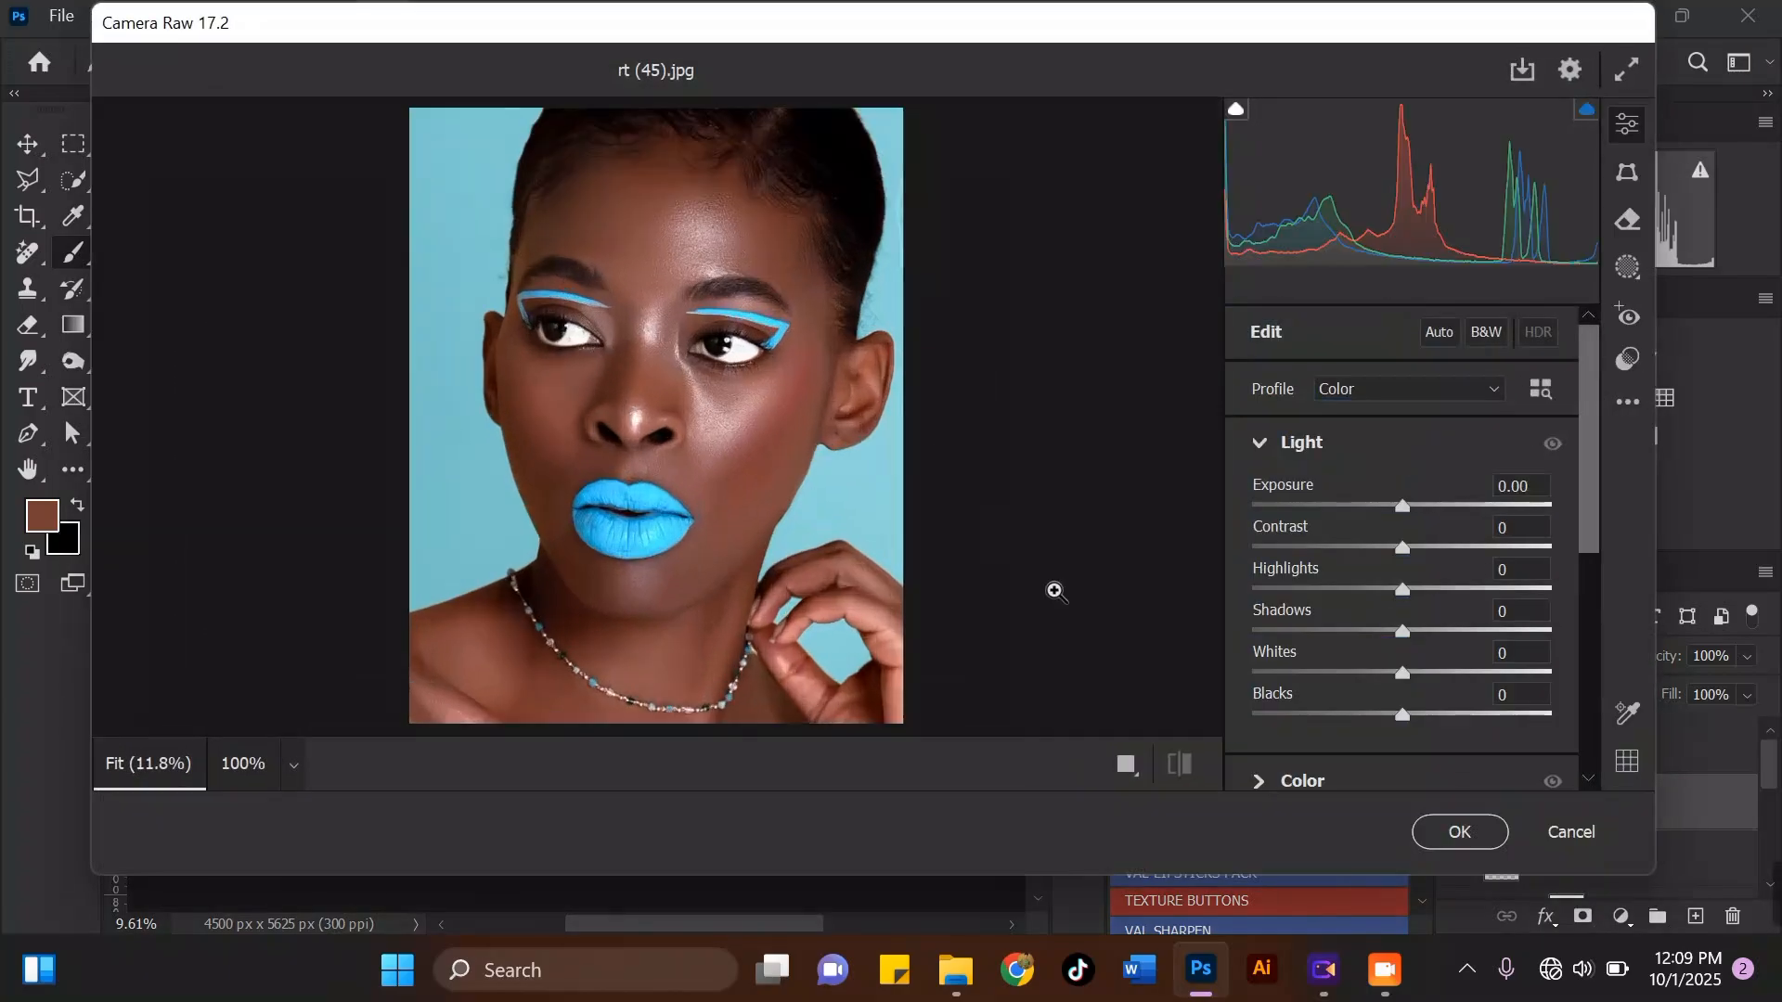
{"action": "left_click", "coordinate": [1134, 766]}
Step: Set Texture to +24 and Highlights to +7 in Camera Raw and apply the filter
{"action": "left_click_drag", "start_coordinate": [1590, 508], "coordinate": [1576, 620]}
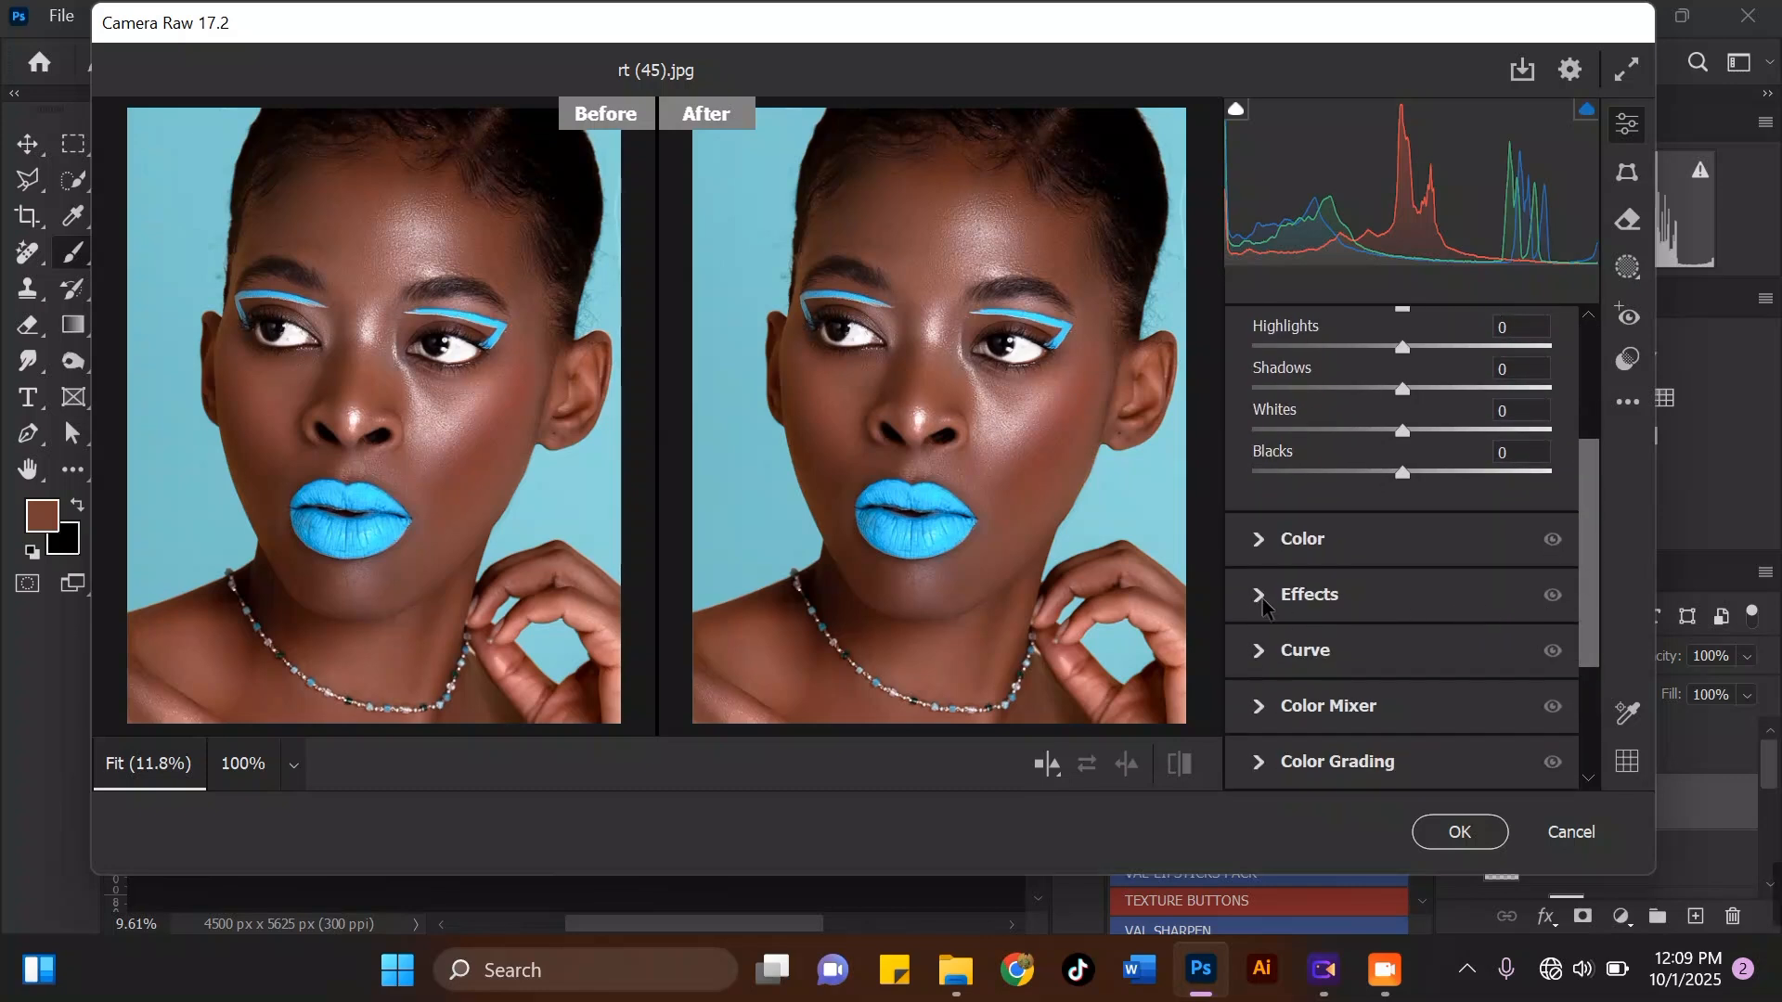
{"action": "left_click", "coordinate": [1355, 585]}
{"action": "left_click_drag", "start_coordinate": [1403, 432], "coordinate": [1444, 433]}
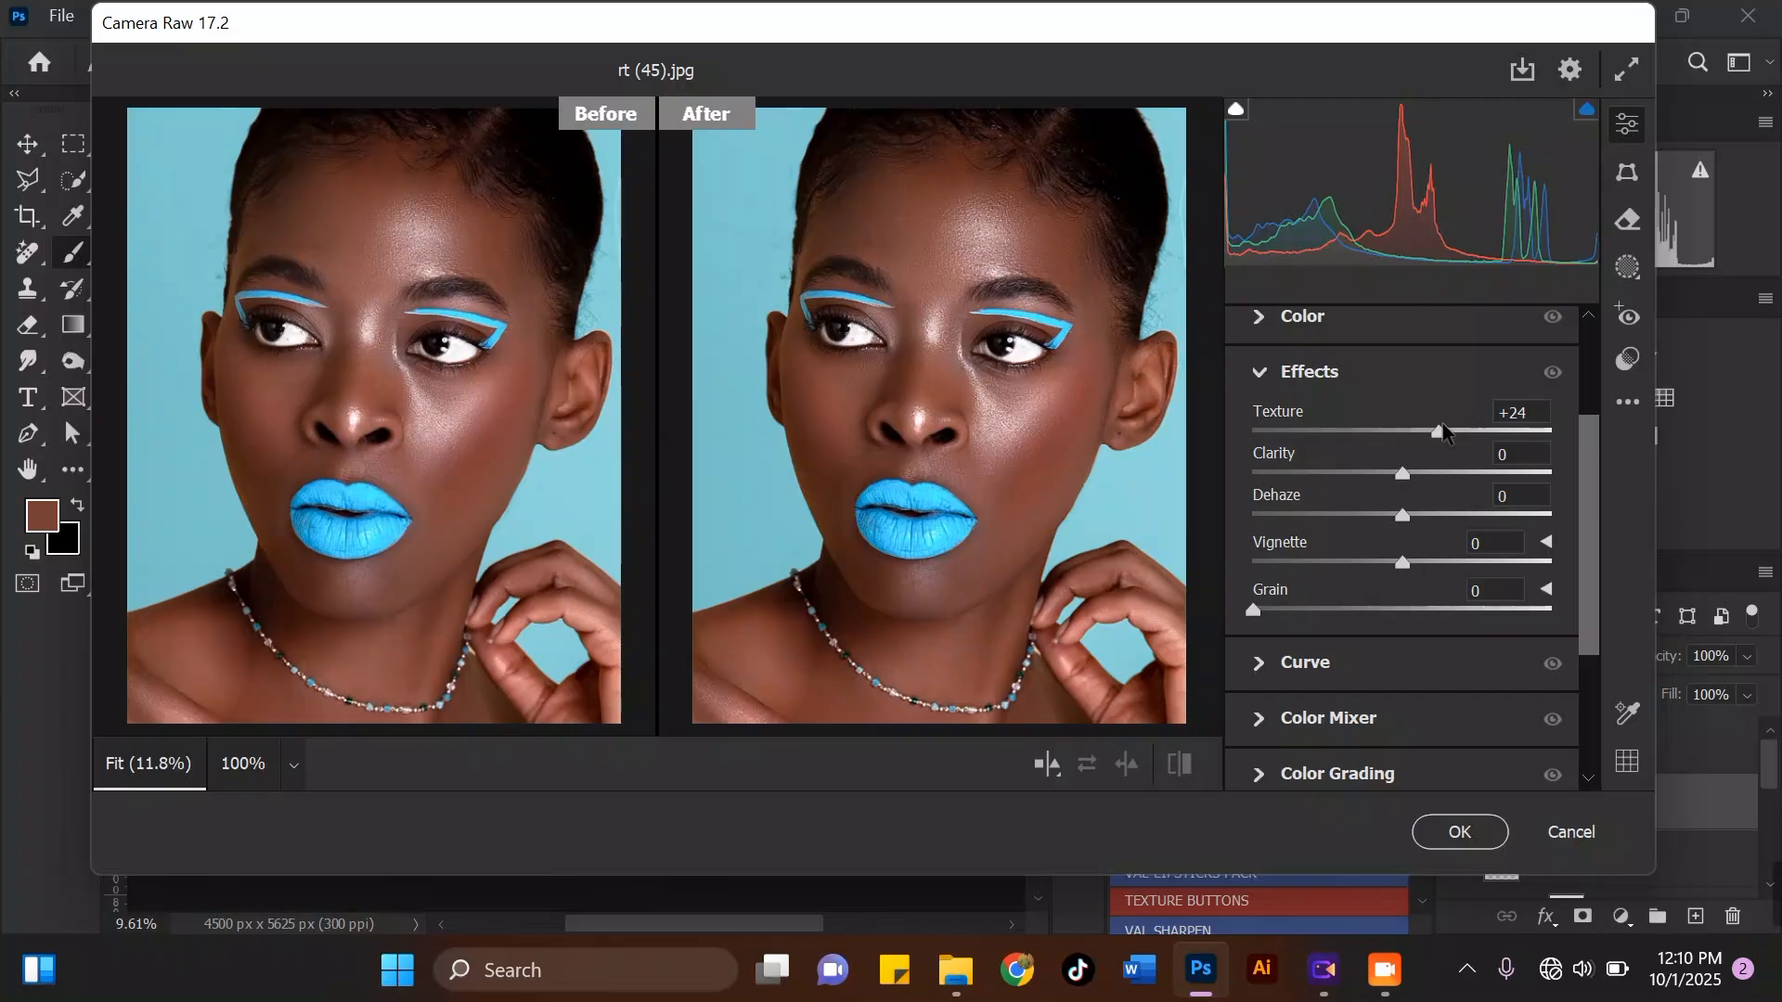
{"action": "left_click_drag", "start_coordinate": [1584, 517], "coordinate": [1586, 395]}
{"action": "left_click", "coordinate": [1262, 443]}
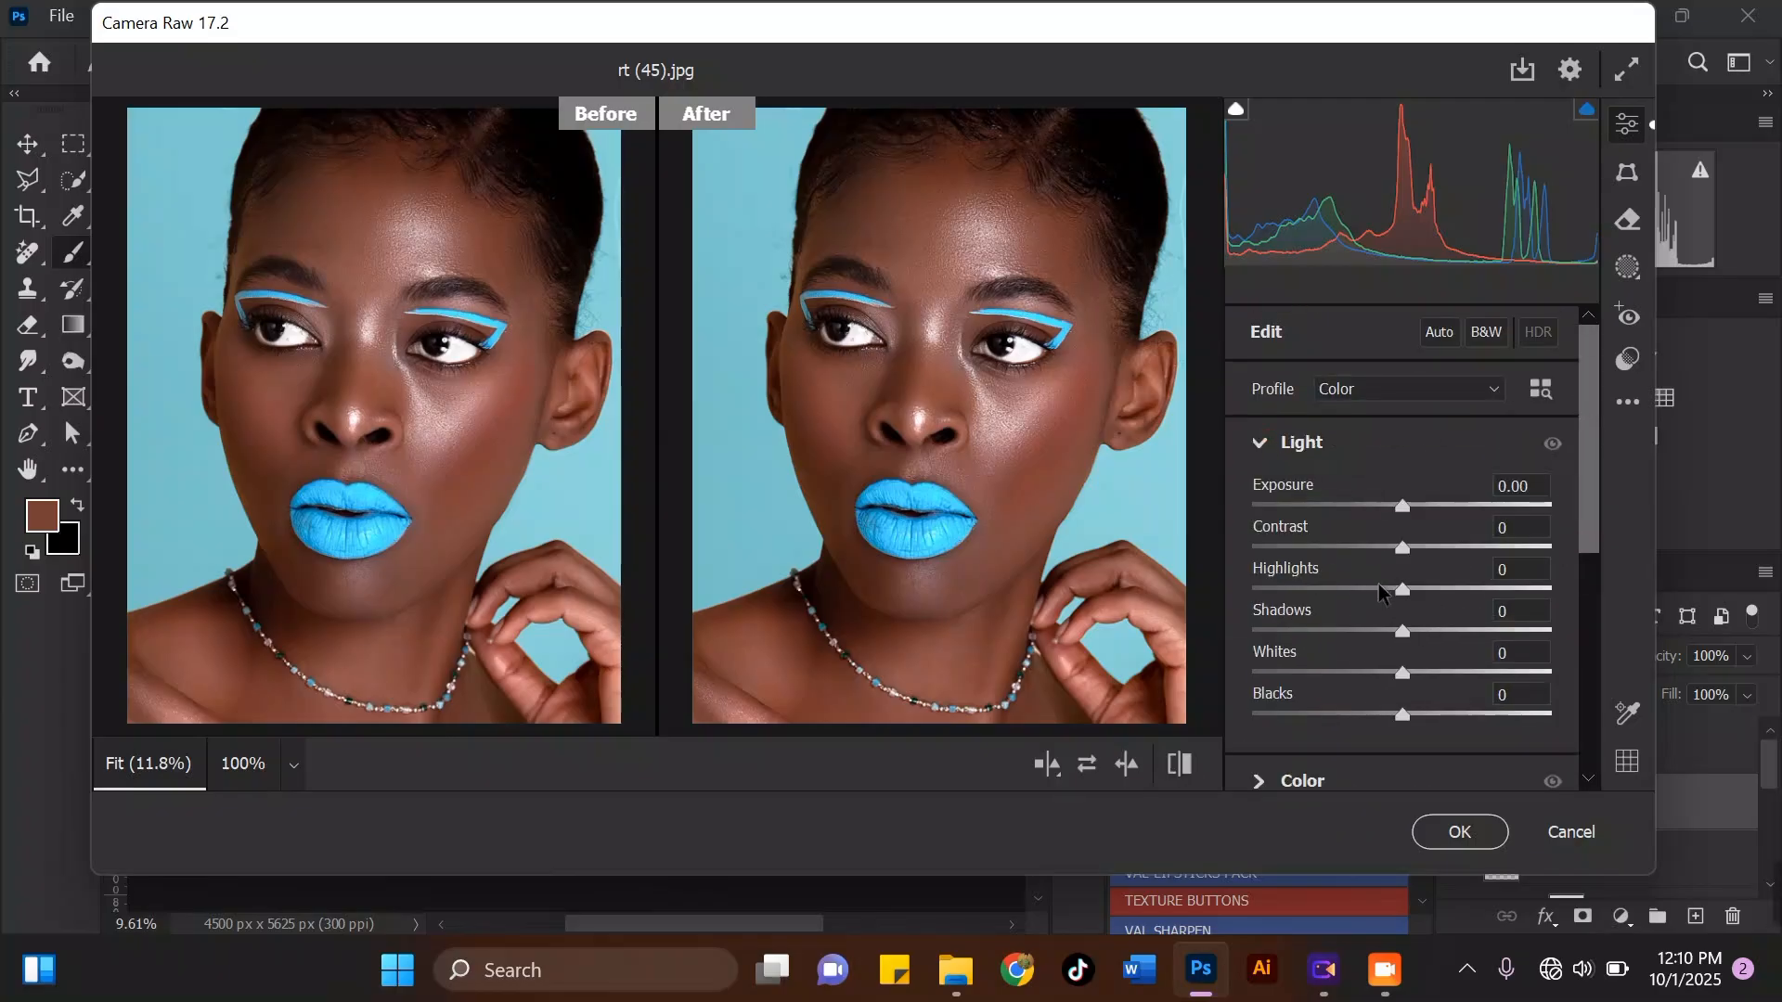
{"action": "left_click_drag", "start_coordinate": [1402, 591], "coordinate": [1415, 594]}
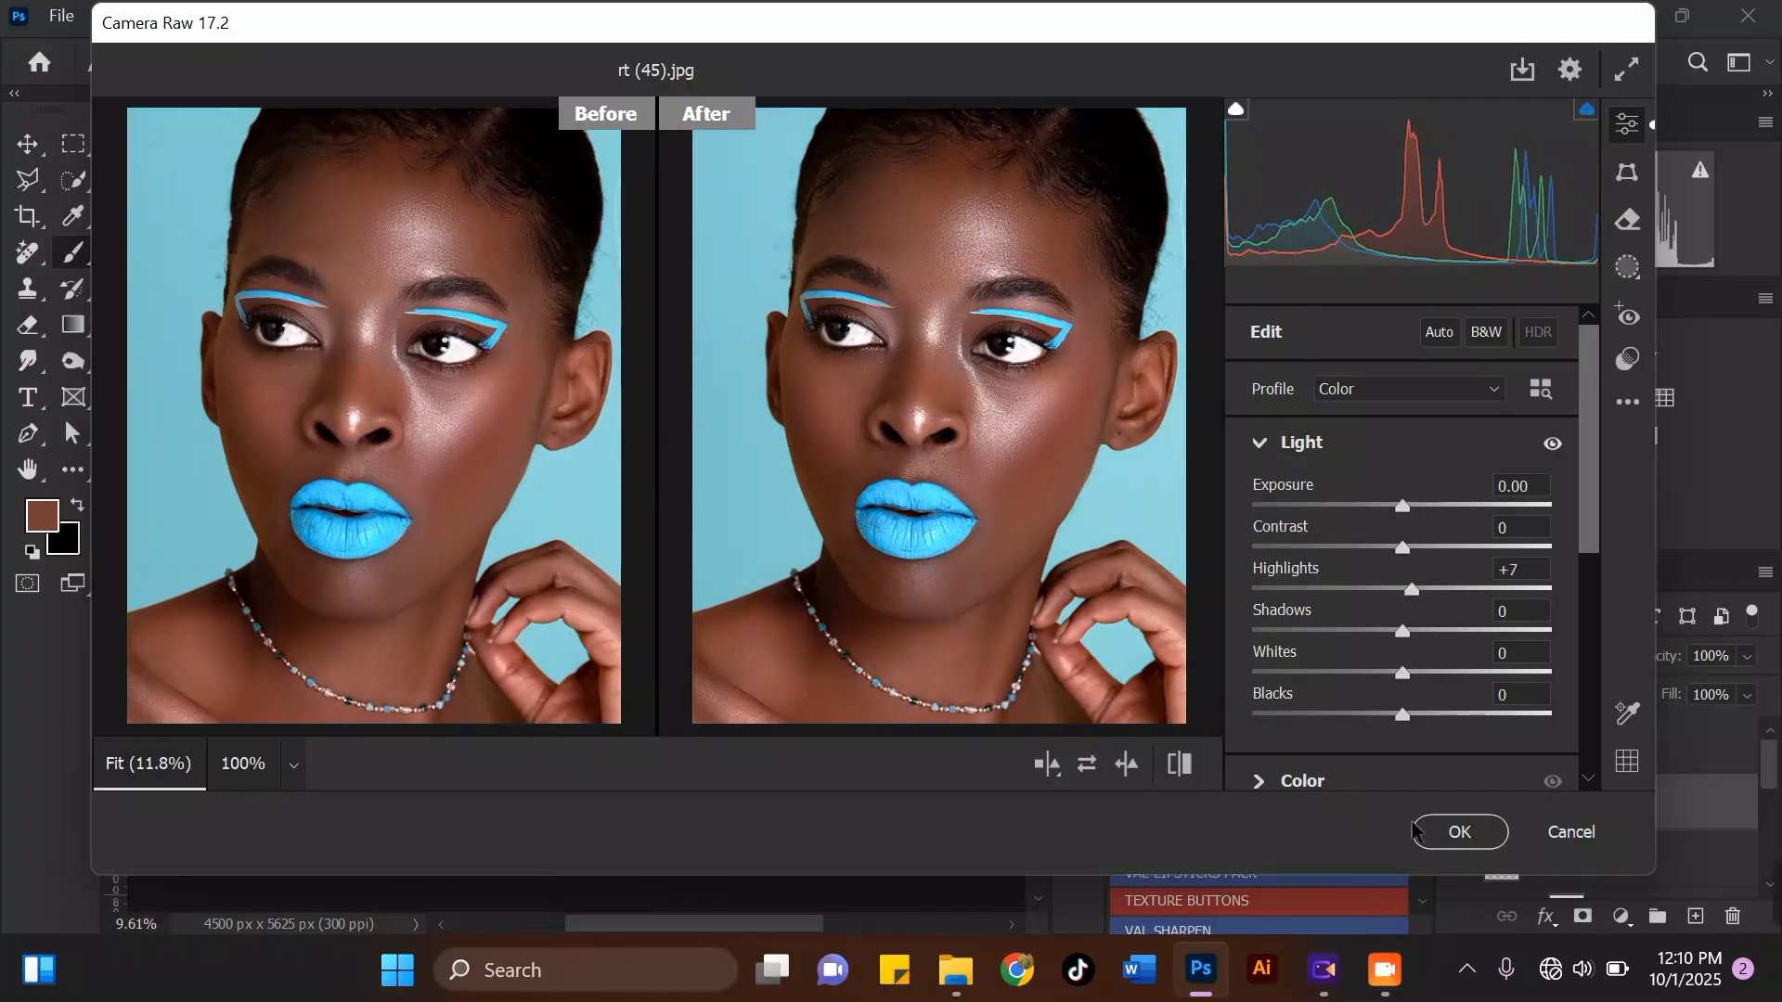
{"action": "left_click", "coordinate": [1460, 833]}
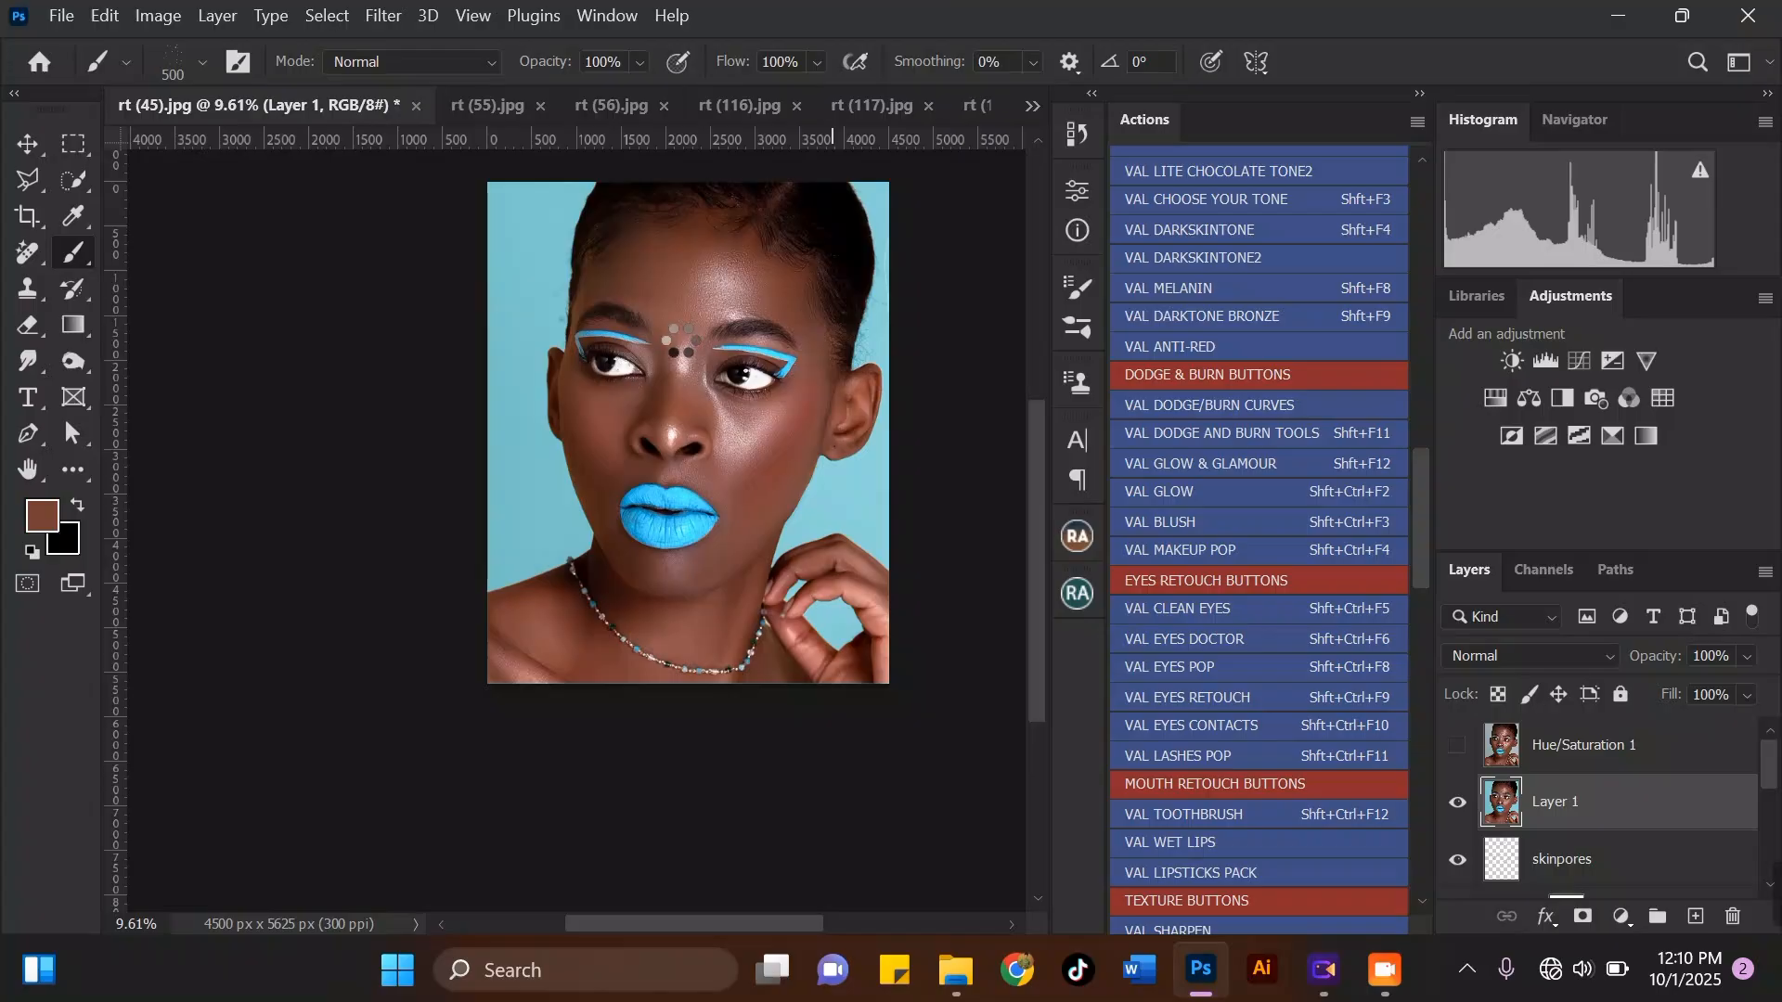
Step: Merge Layer 1 with all the retouching layers beneath it down to, but not including, the Background
{"action": "scroll", "coordinate": [678, 342], "scroll_direction": "up", "scroll_amount": 1}
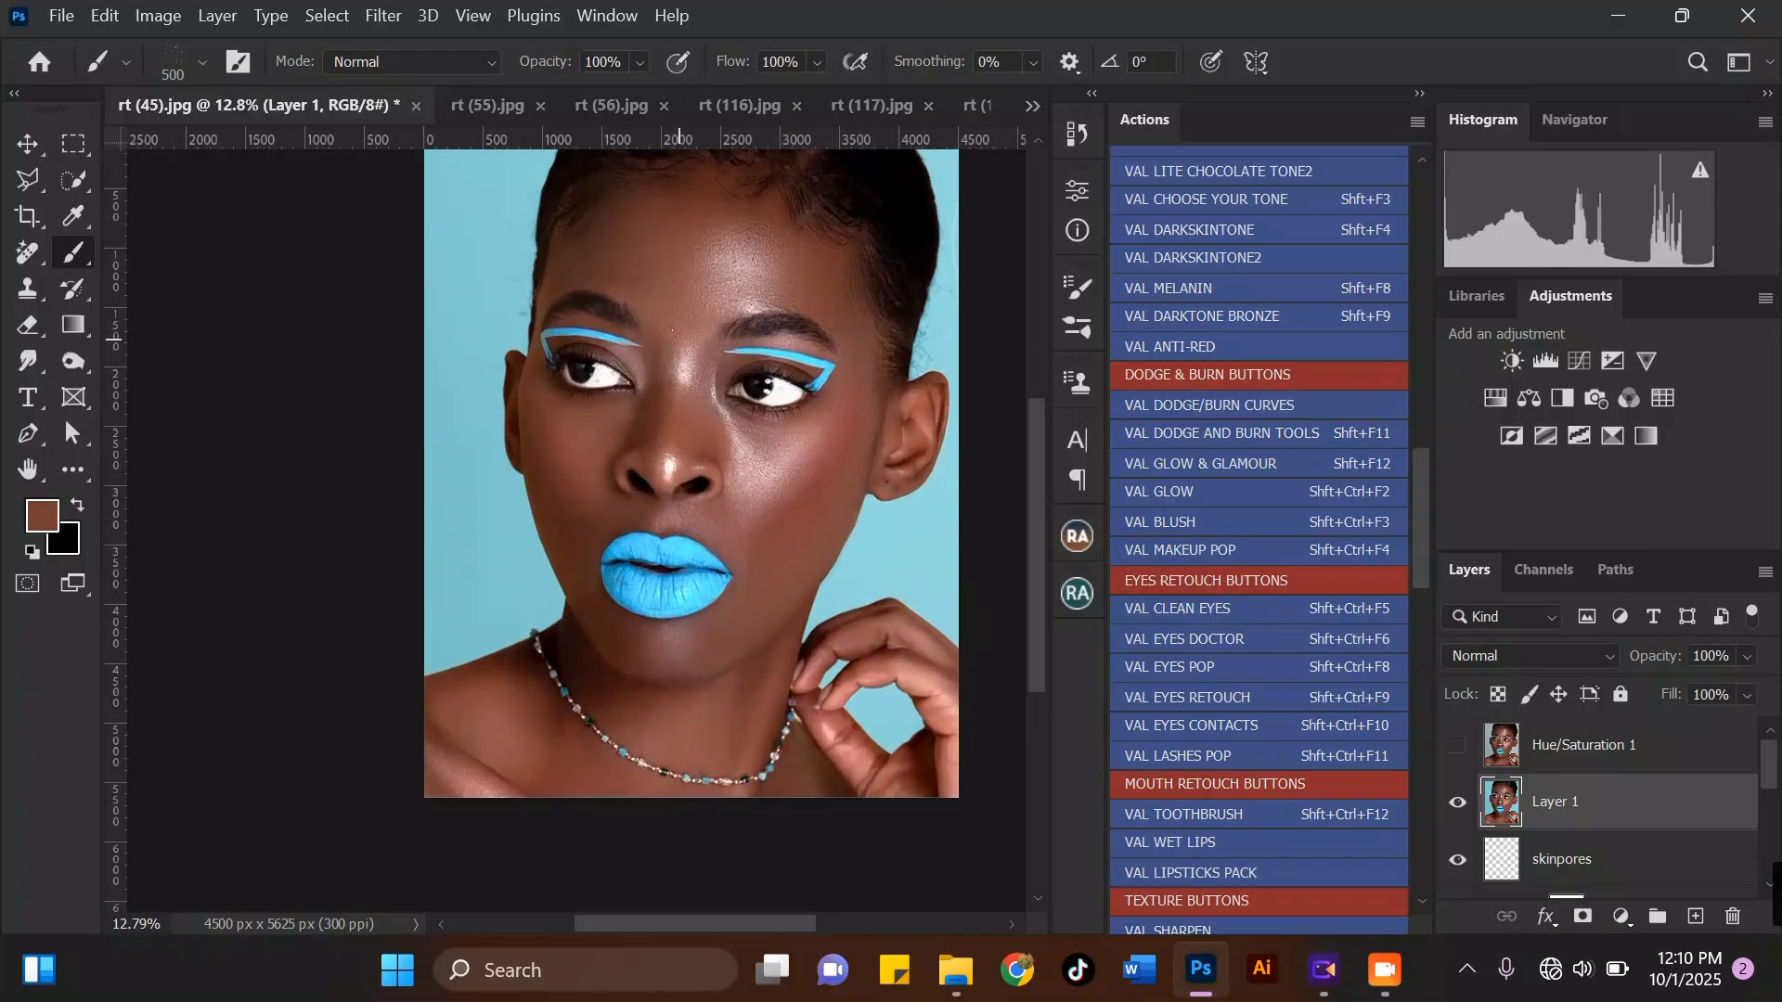
{"action": "scroll", "coordinate": [719, 343], "scroll_direction": "down", "scroll_amount": 2}
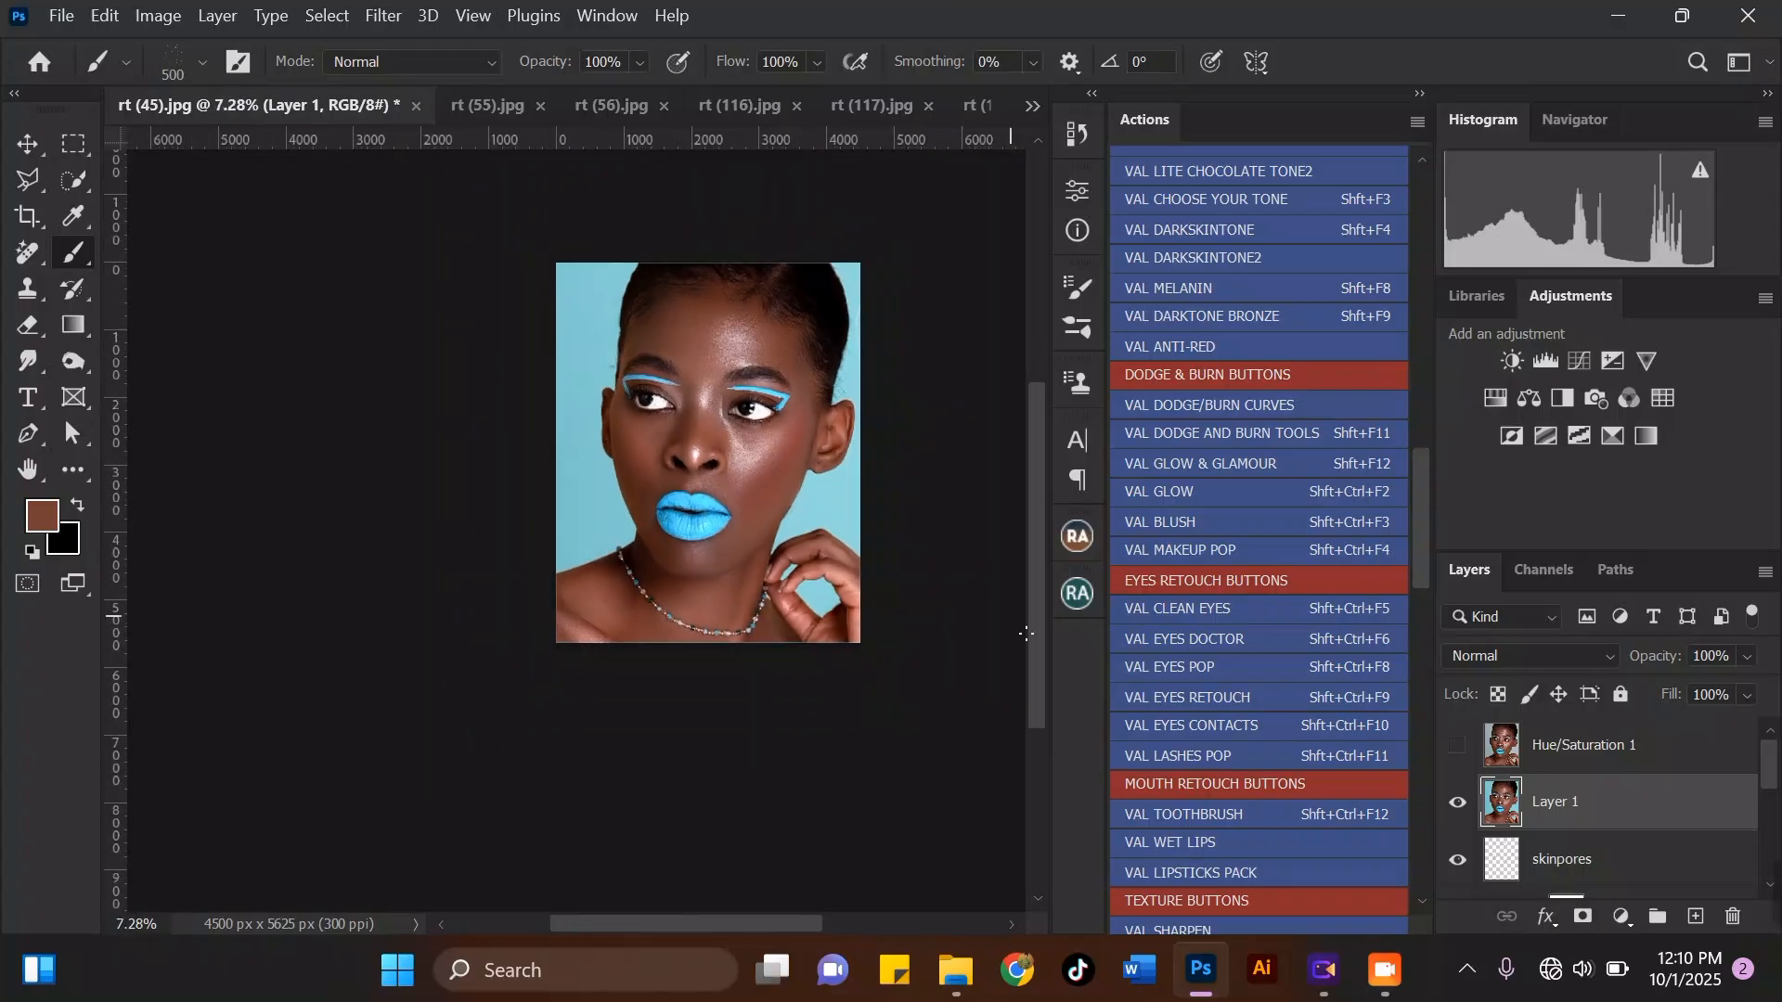
{"action": "scroll", "coordinate": [765, 752], "scroll_direction": "up", "scroll_amount": 1}
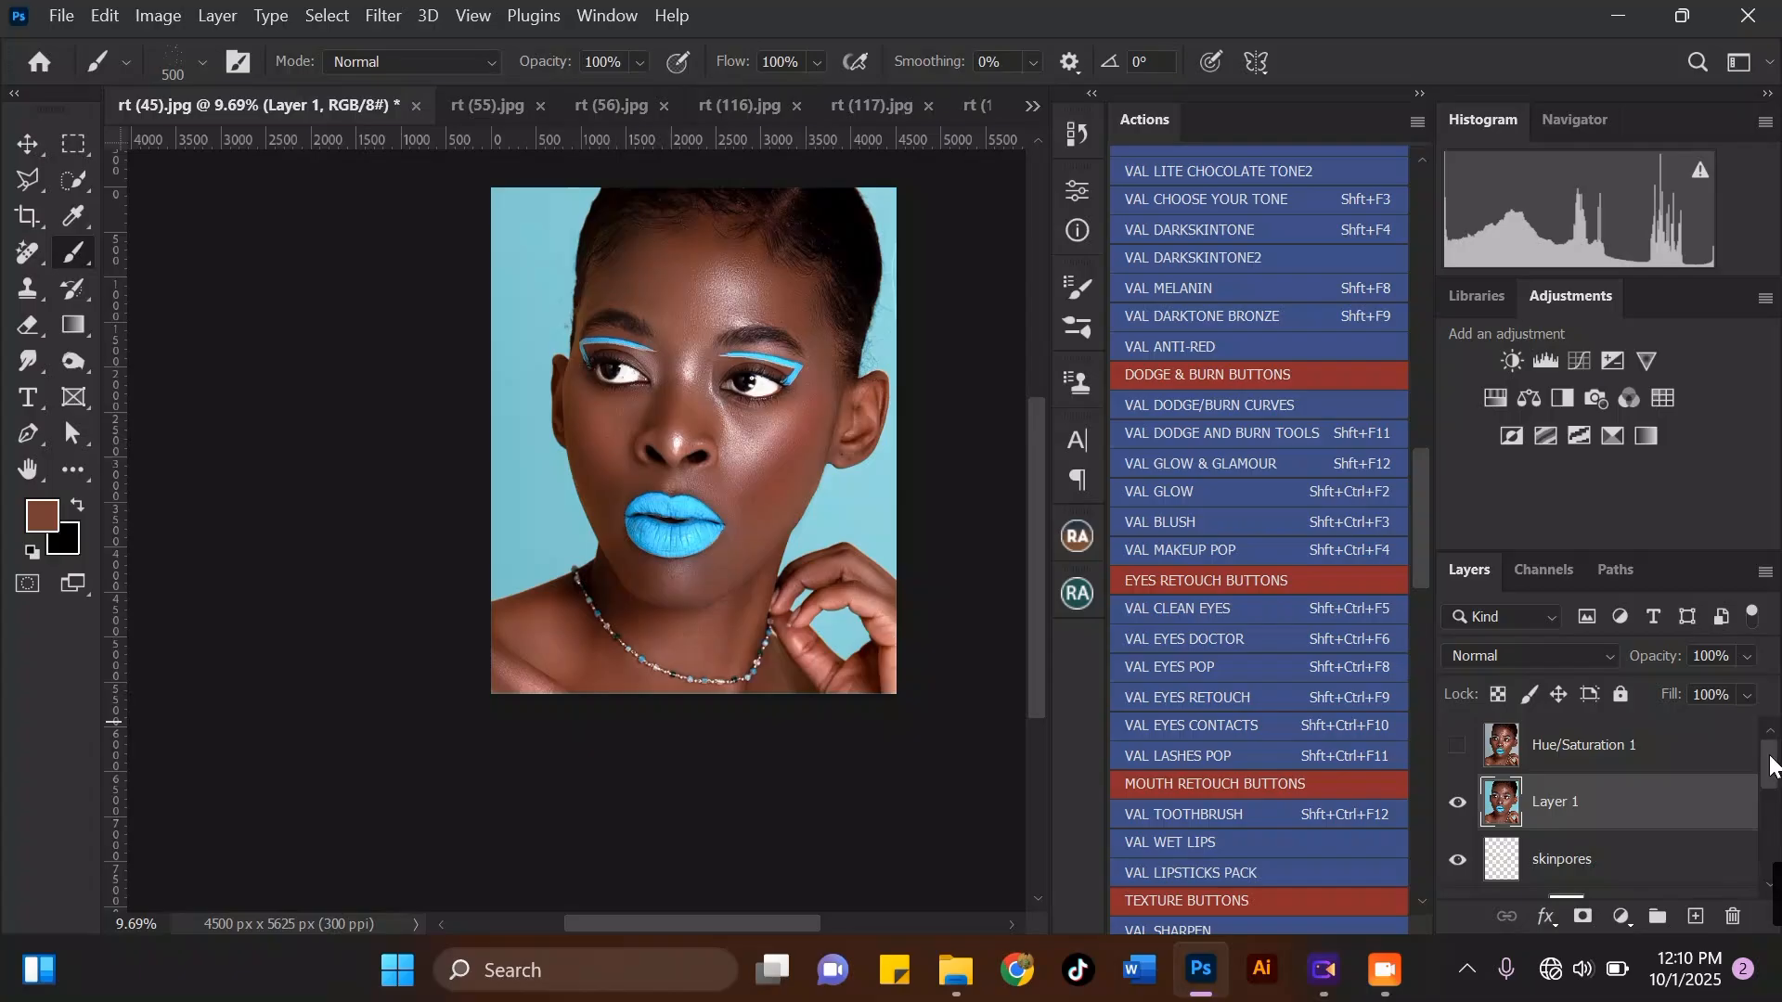
{"action": "left_click_drag", "start_coordinate": [1771, 775], "coordinate": [1771, 868]}
{"action": "left_click", "coordinate": [1653, 831], "text": "shift"}
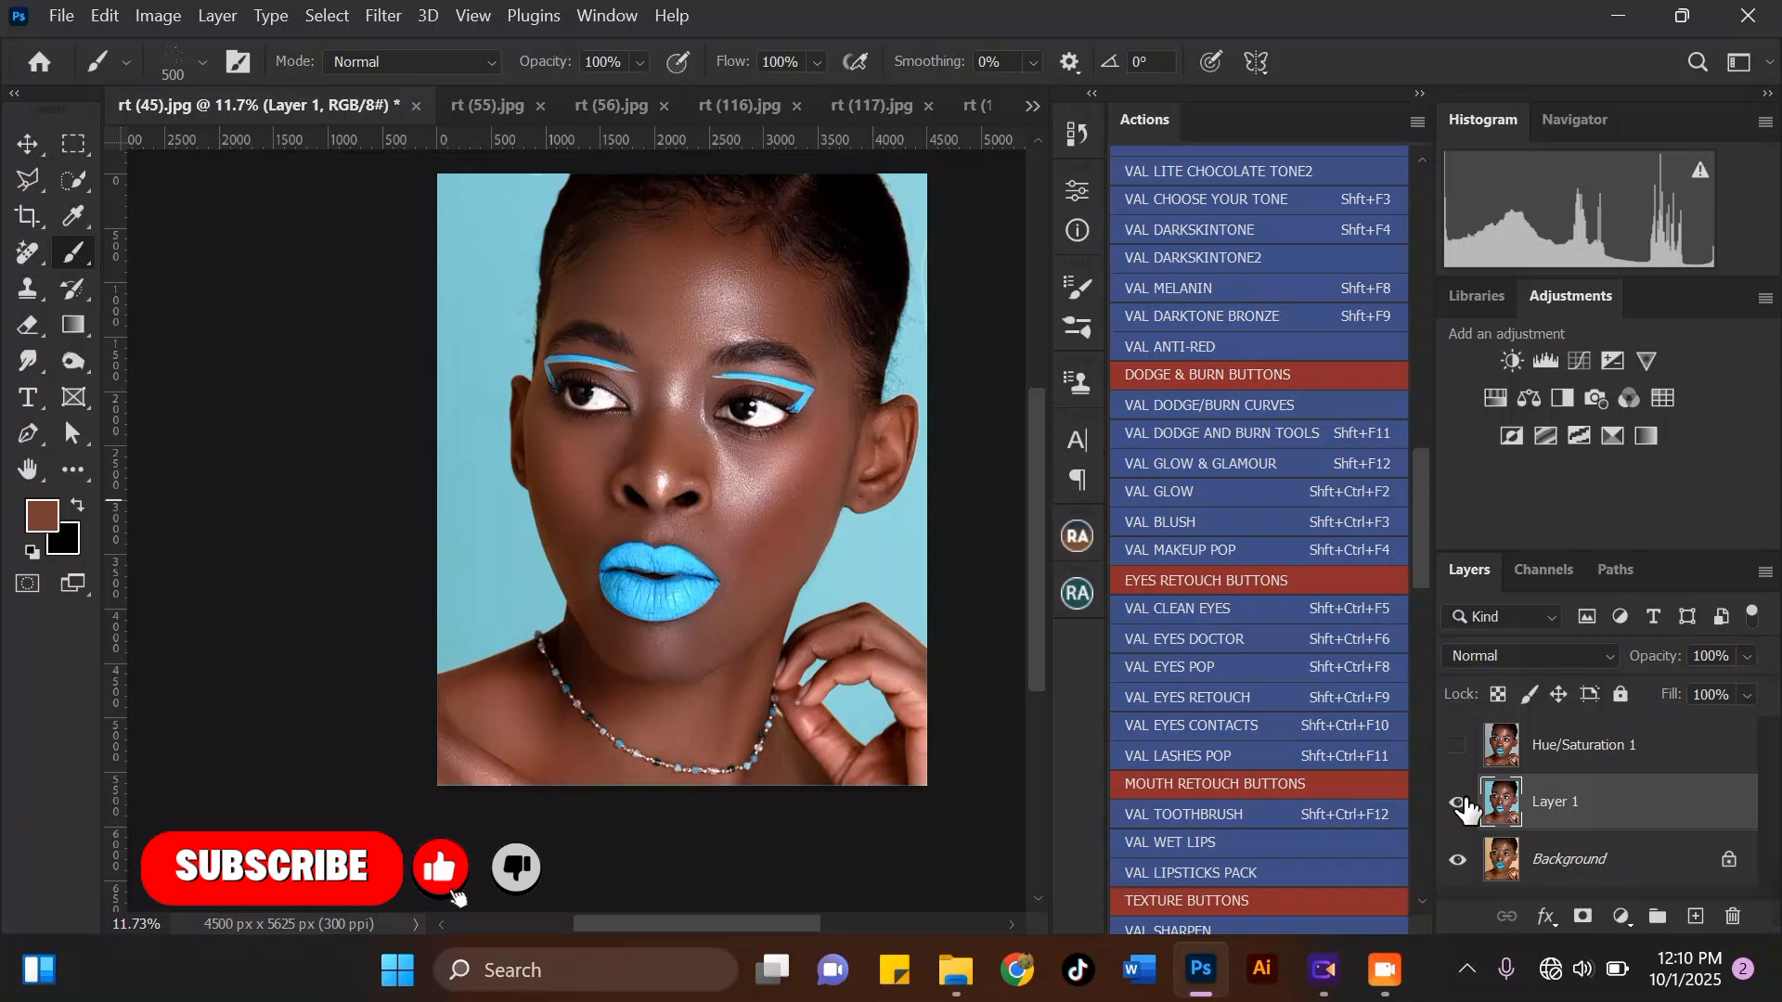
Step: Compare the retouched portrait with the original by toggling Layer 1's visibility at full and closer view
{"action": "left_click", "coordinate": [1460, 803]}
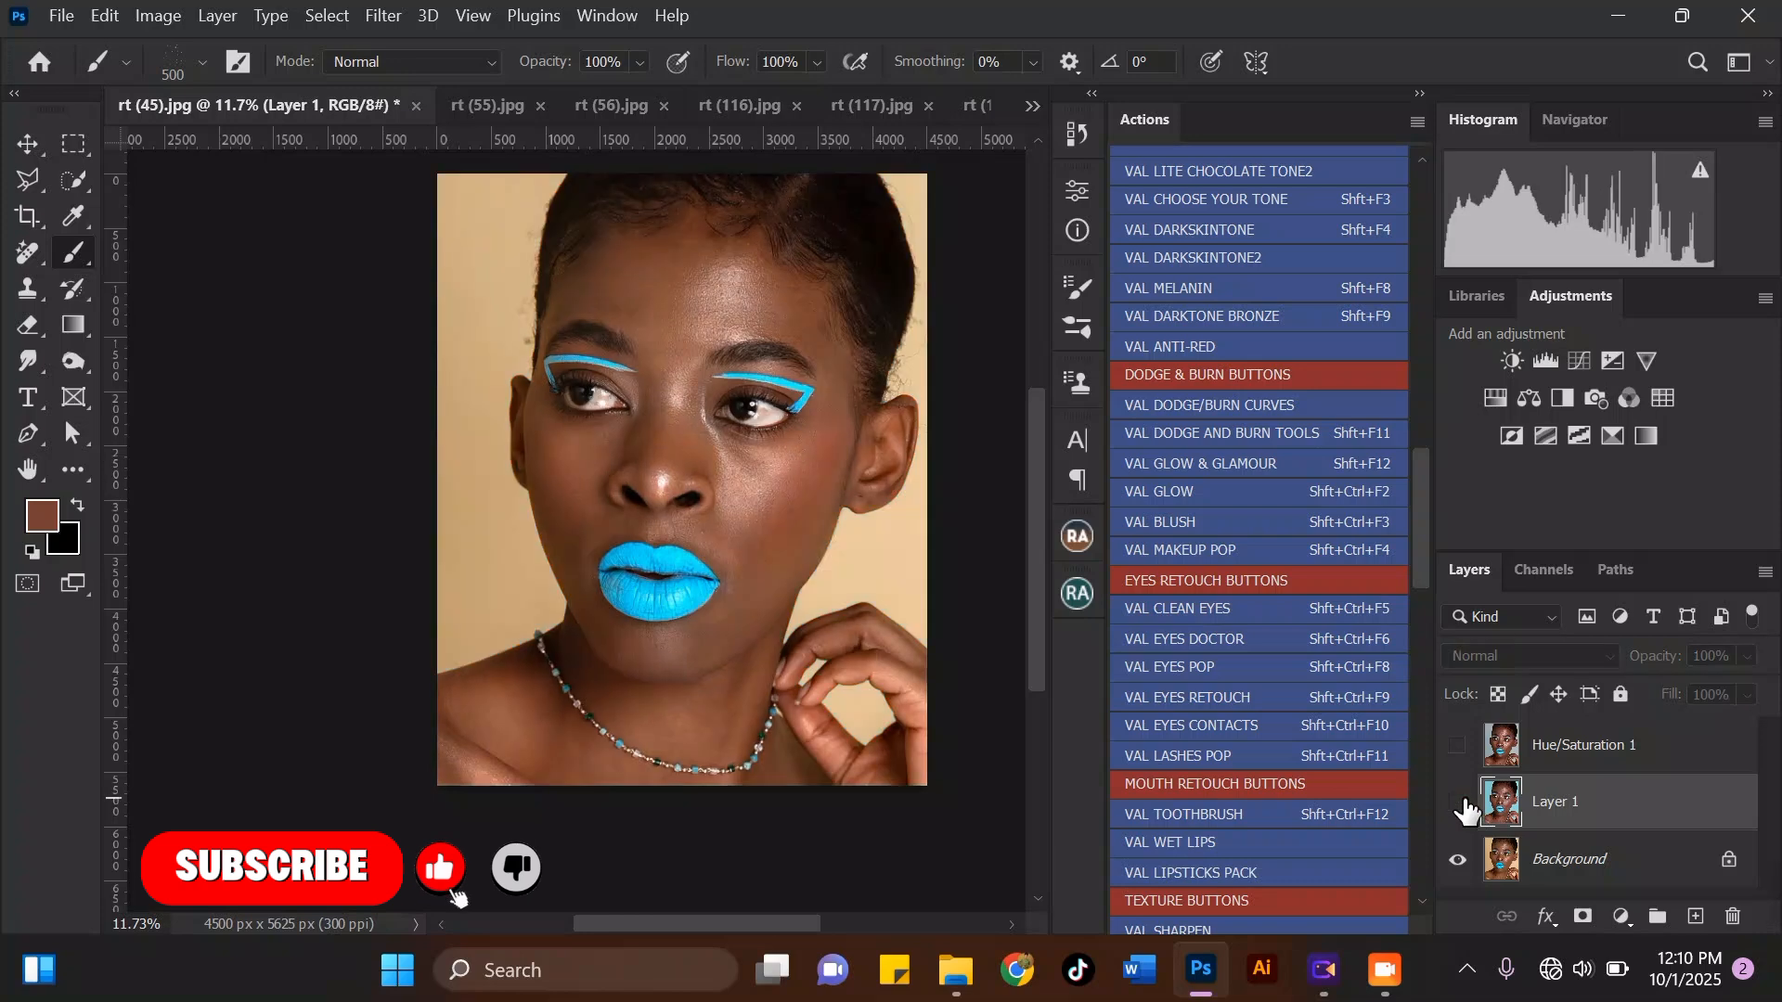
{"action": "left_click", "coordinate": [1462, 804]}
{"action": "scroll", "coordinate": [766, 239], "scroll_direction": "up", "scroll_amount": 3}
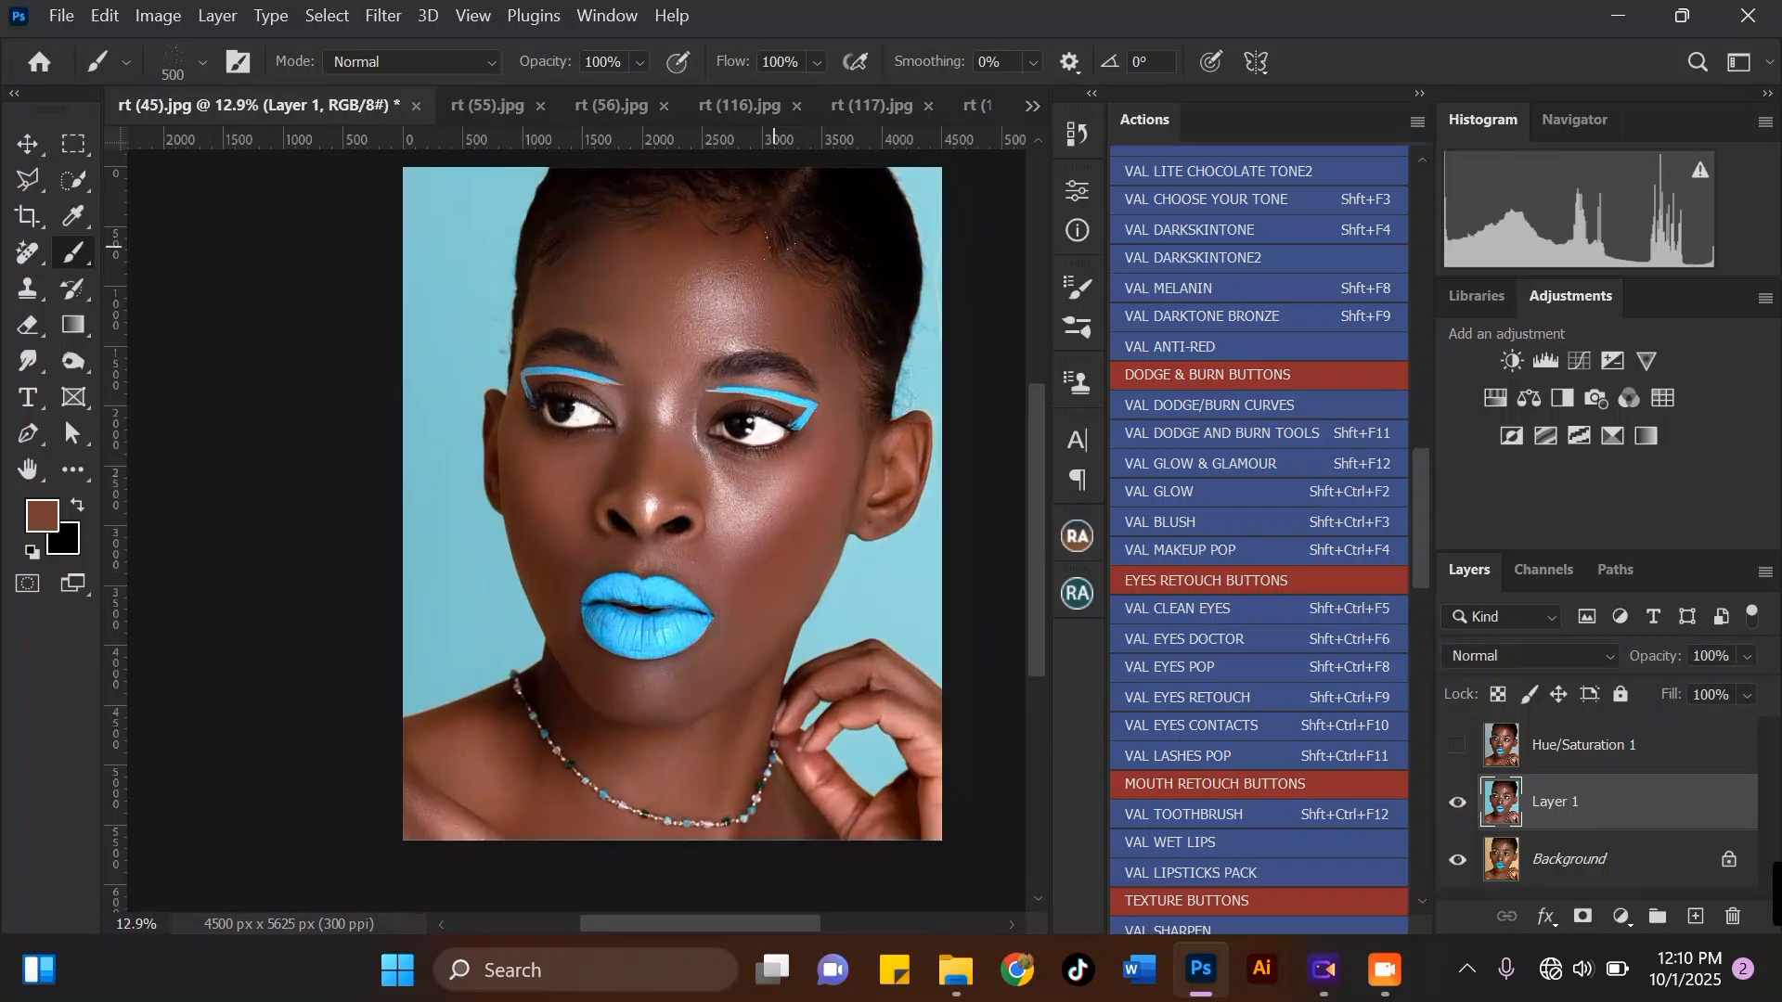
{"action": "scroll", "coordinate": [769, 242], "scroll_direction": "up", "scroll_amount": 1}
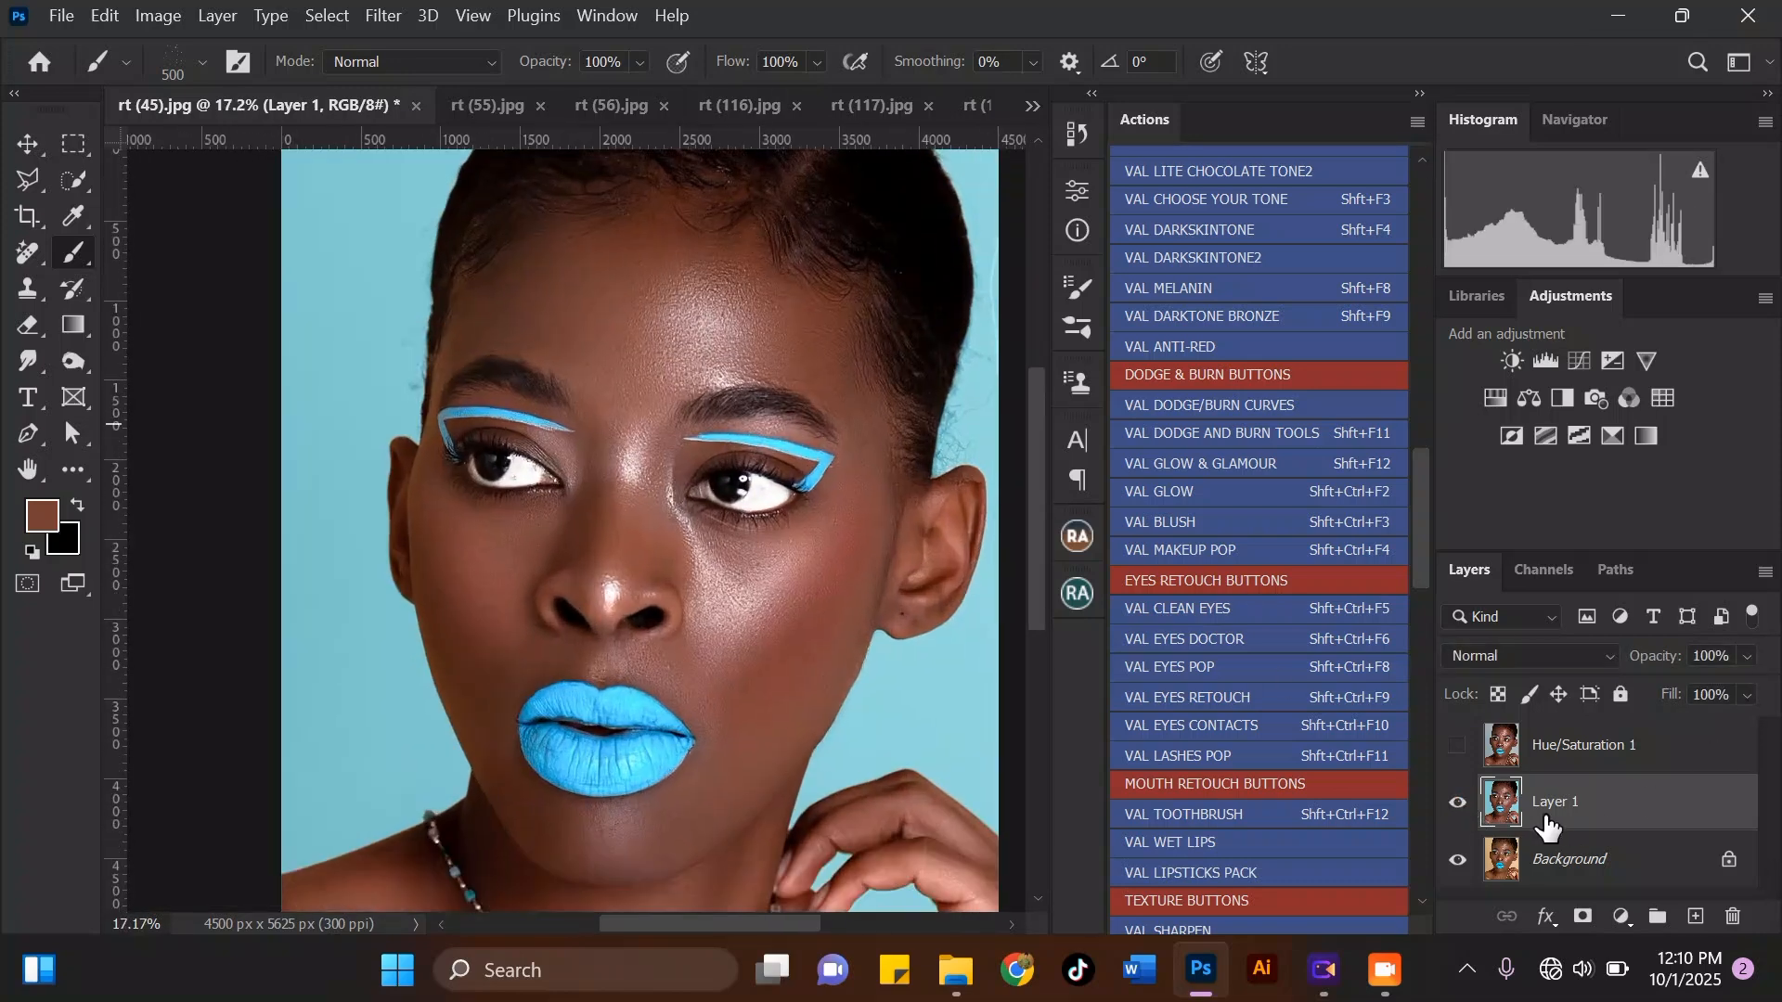
{"action": "left_click", "coordinate": [1455, 804]}
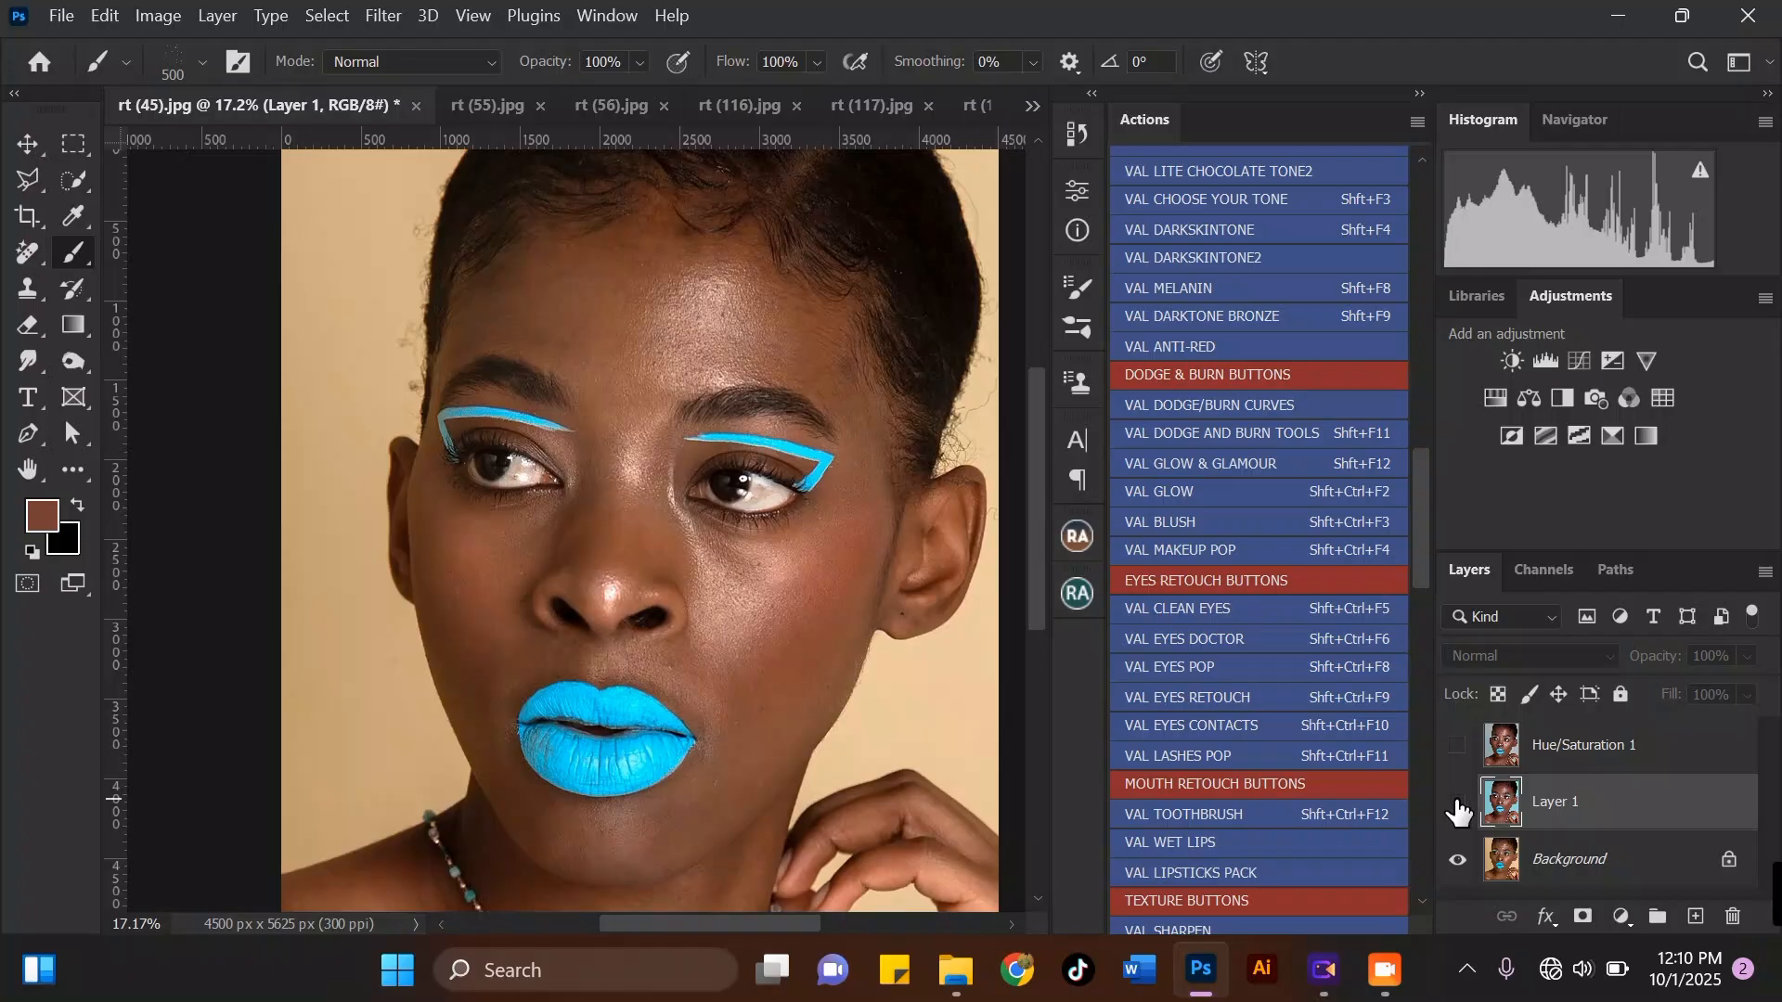
{"action": "left_click", "coordinate": [1459, 806]}
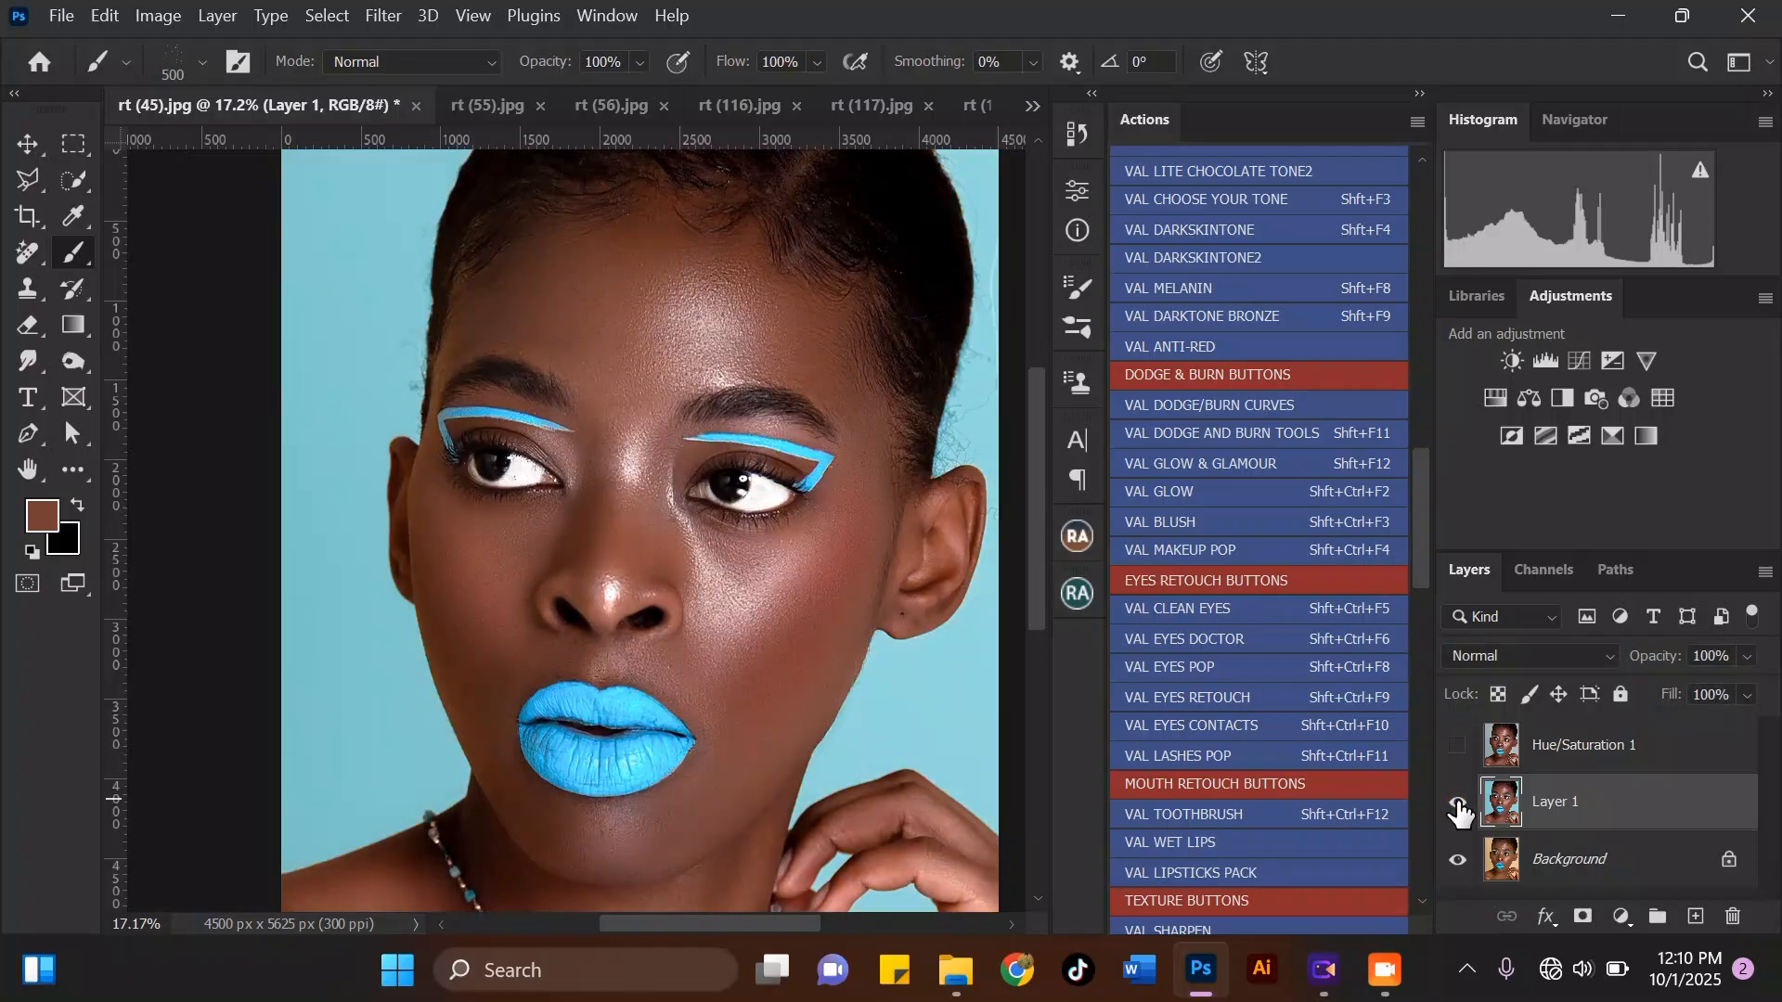